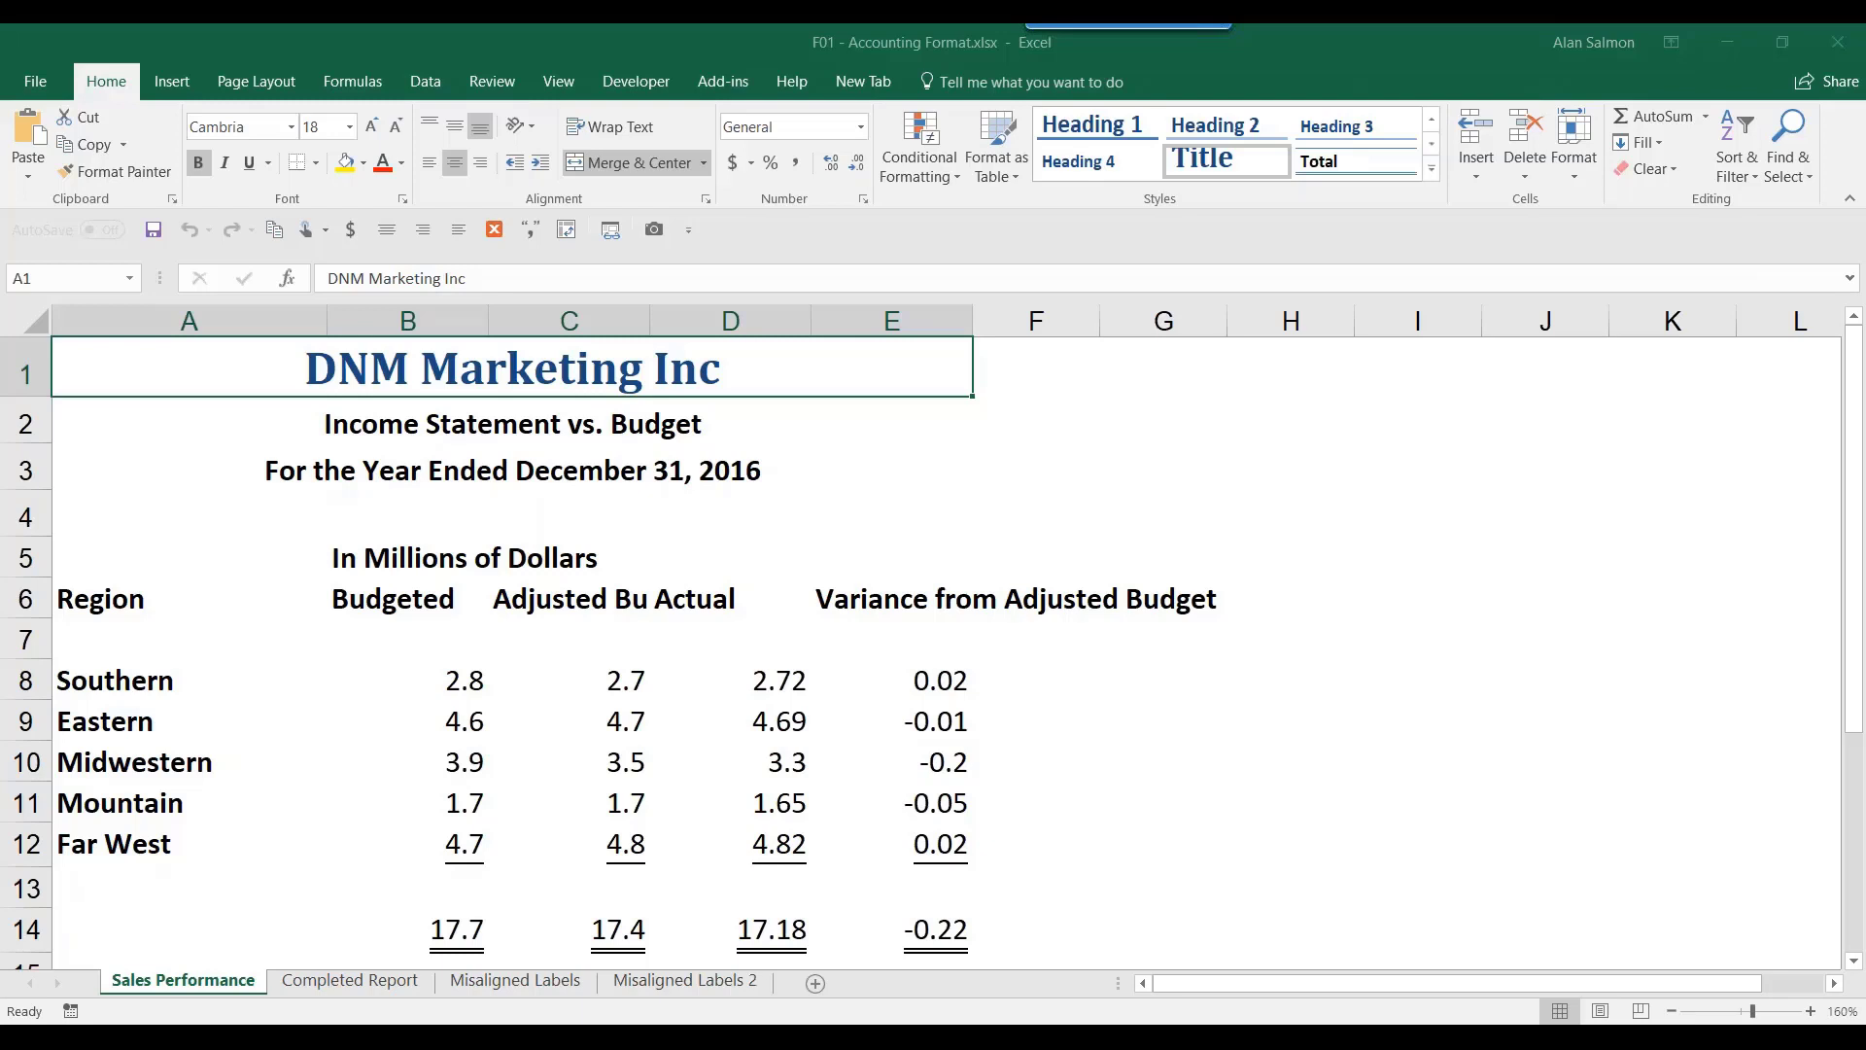
Try auto-fitting the widths of columns A to E to the row 6 headings, and undo the width change
{"action": "left_click", "coordinate": [106, 611]}
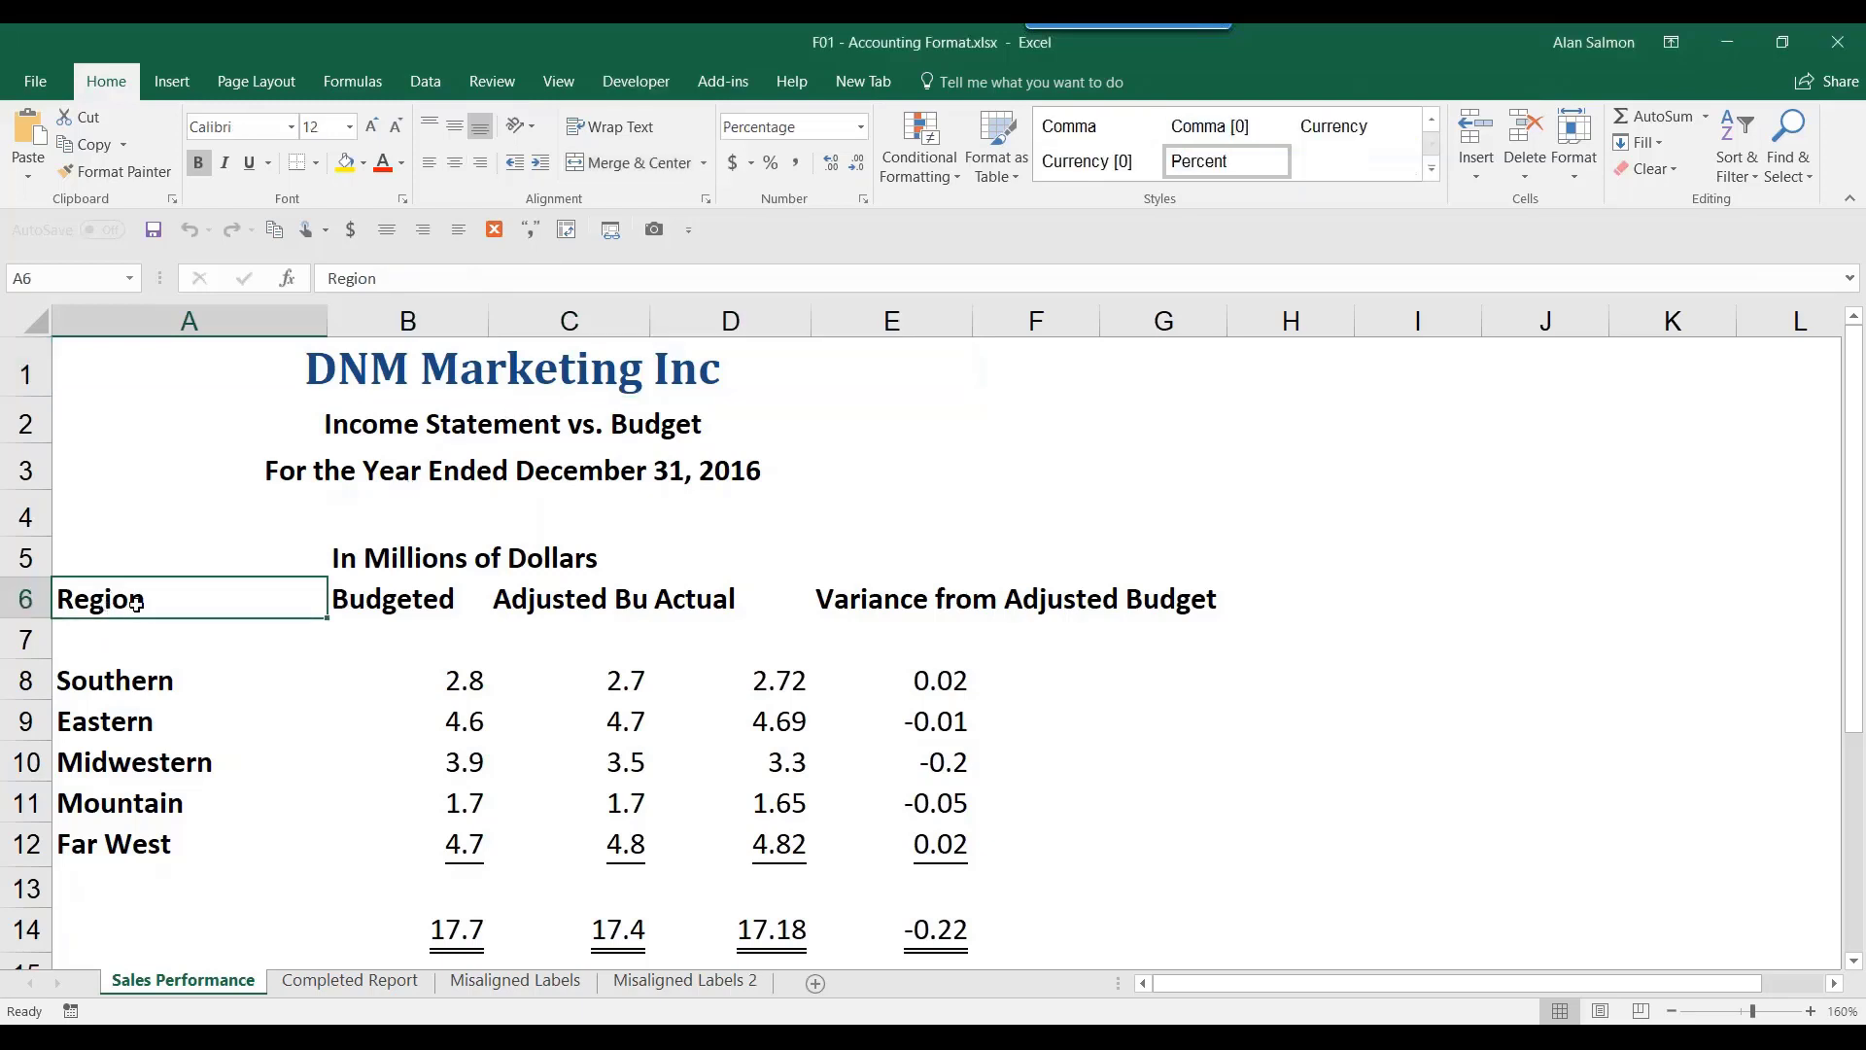
{"action": "left_click", "coordinate": [369, 597]}
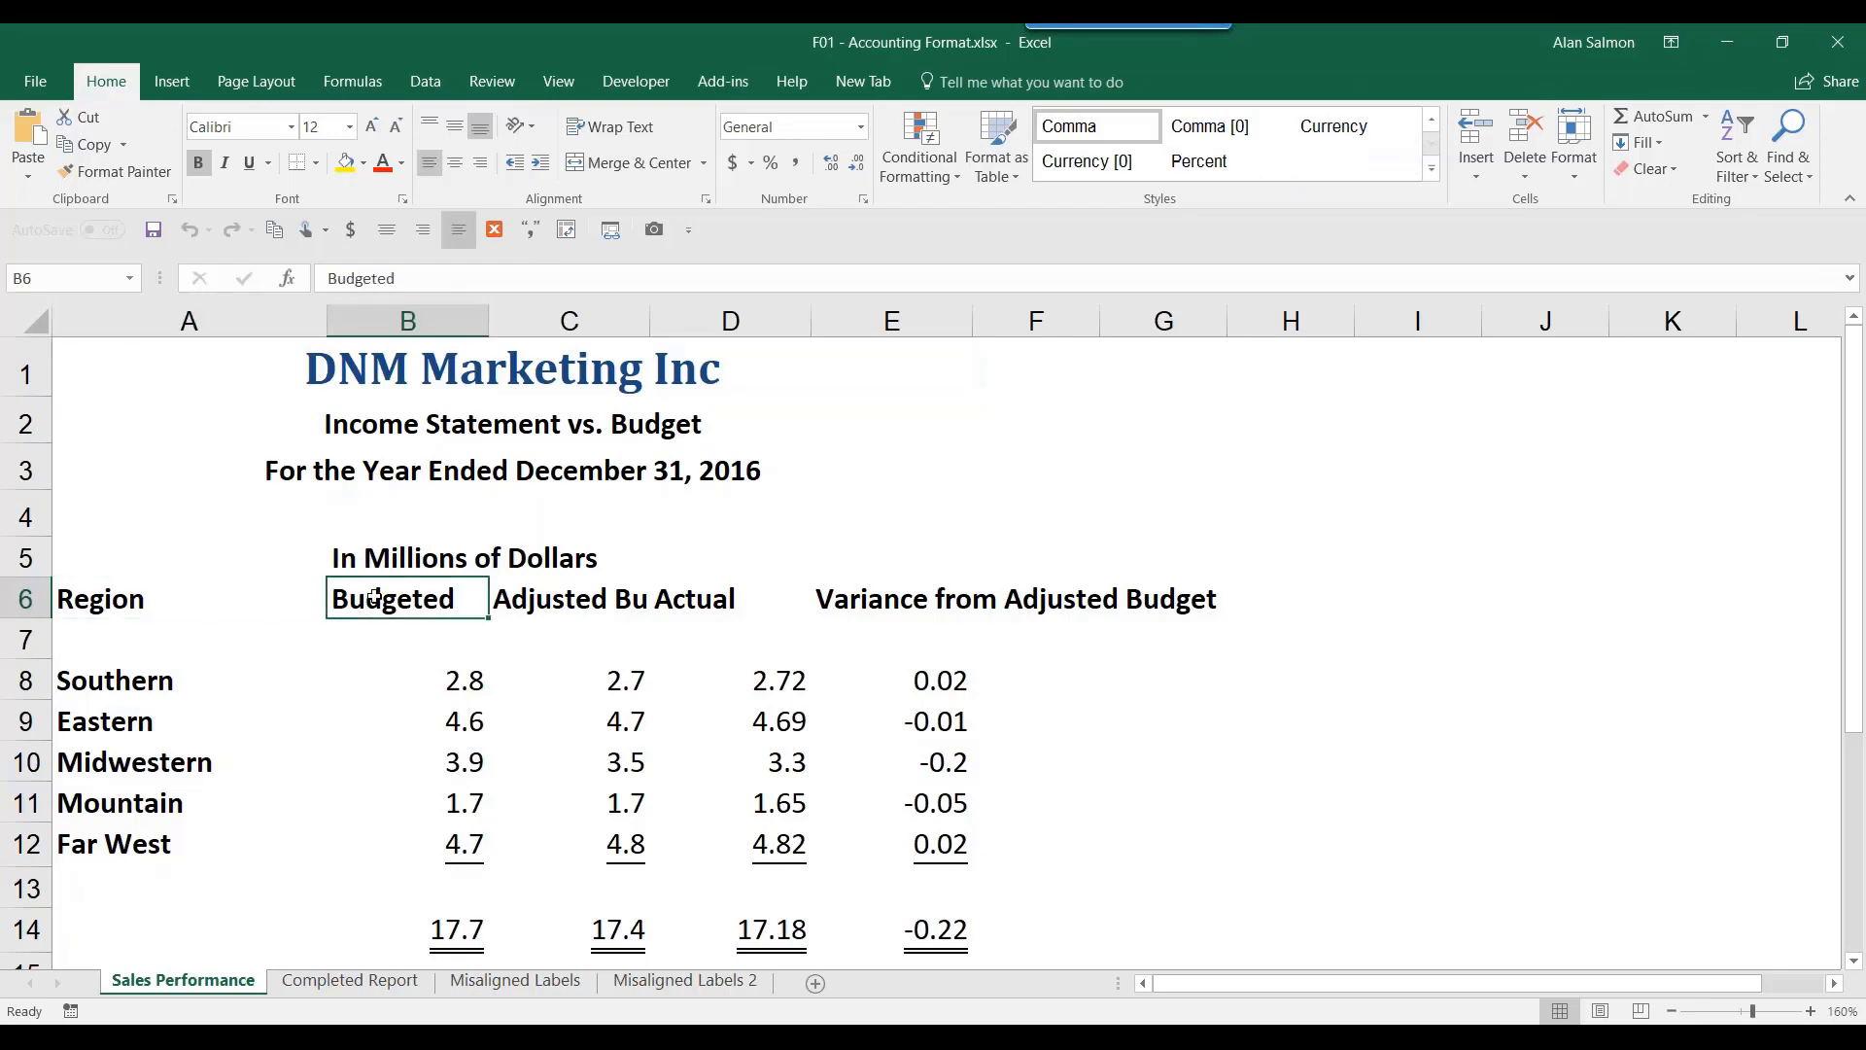
{"action": "key", "text": "Right"}
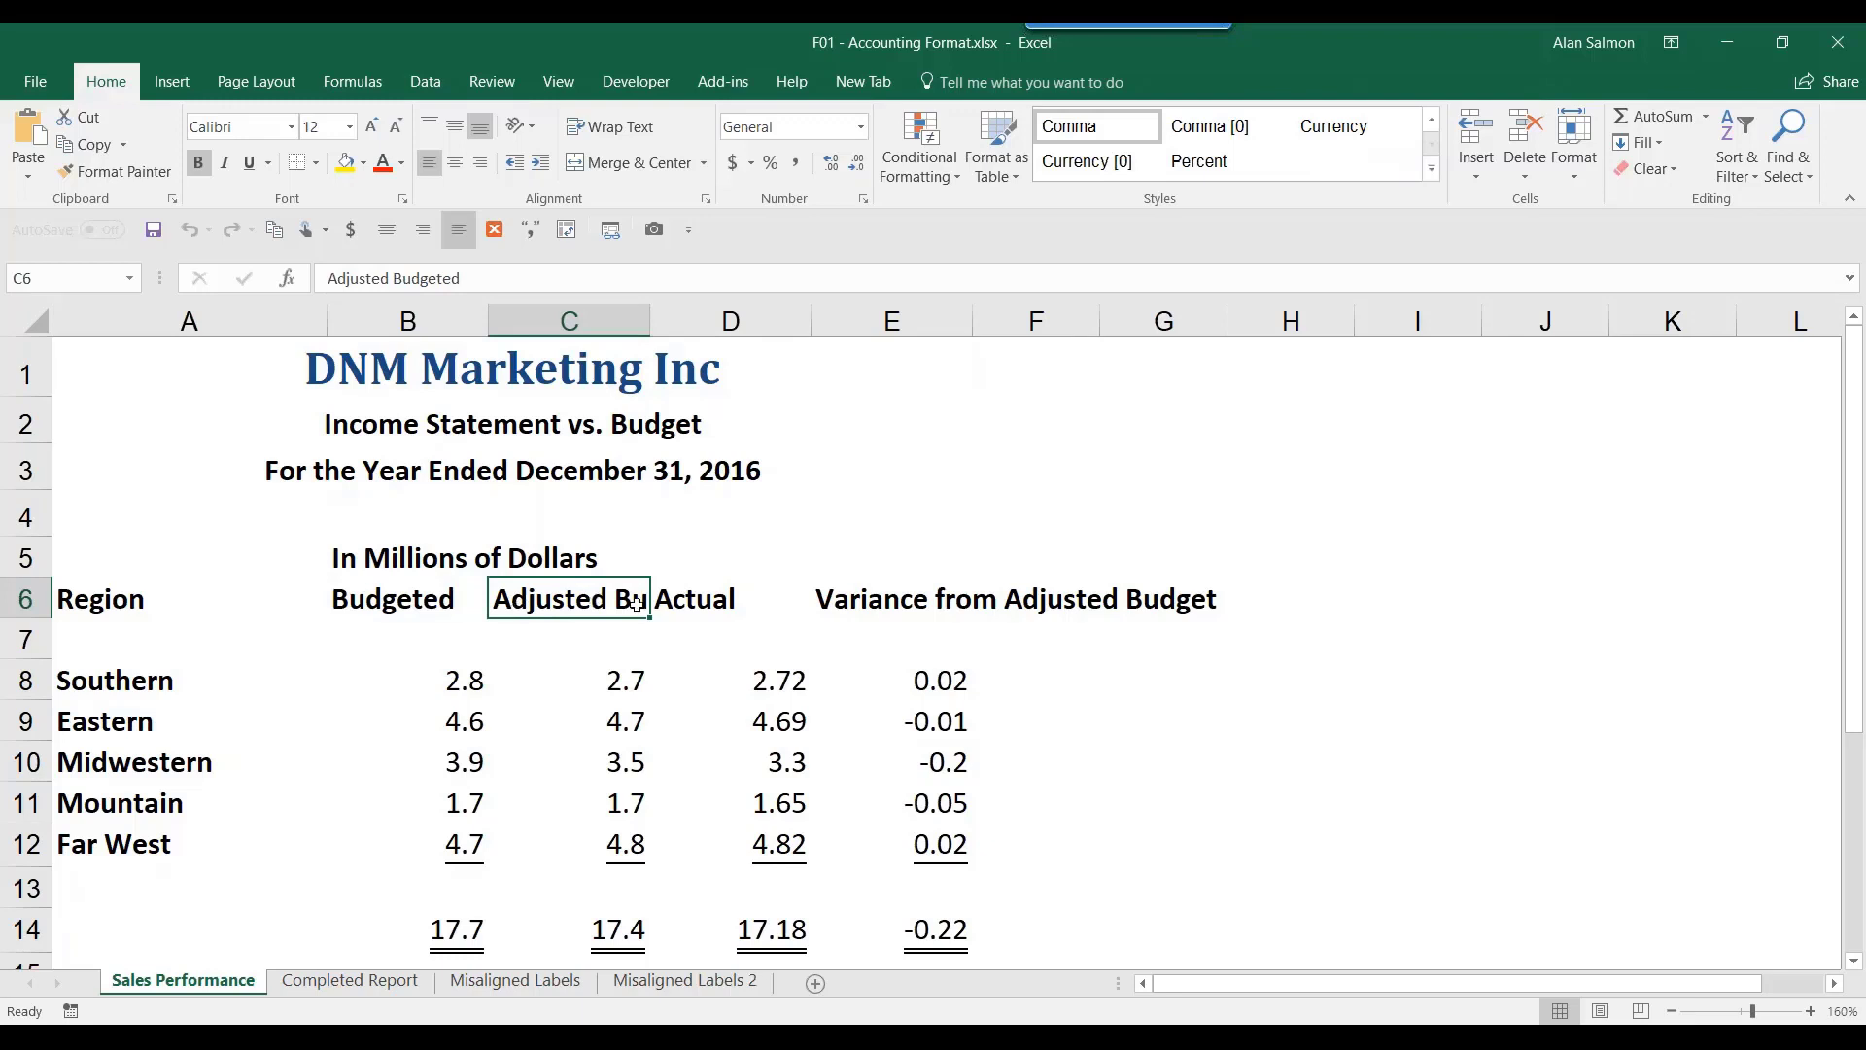
{"action": "left_click", "coordinate": [847, 604]}
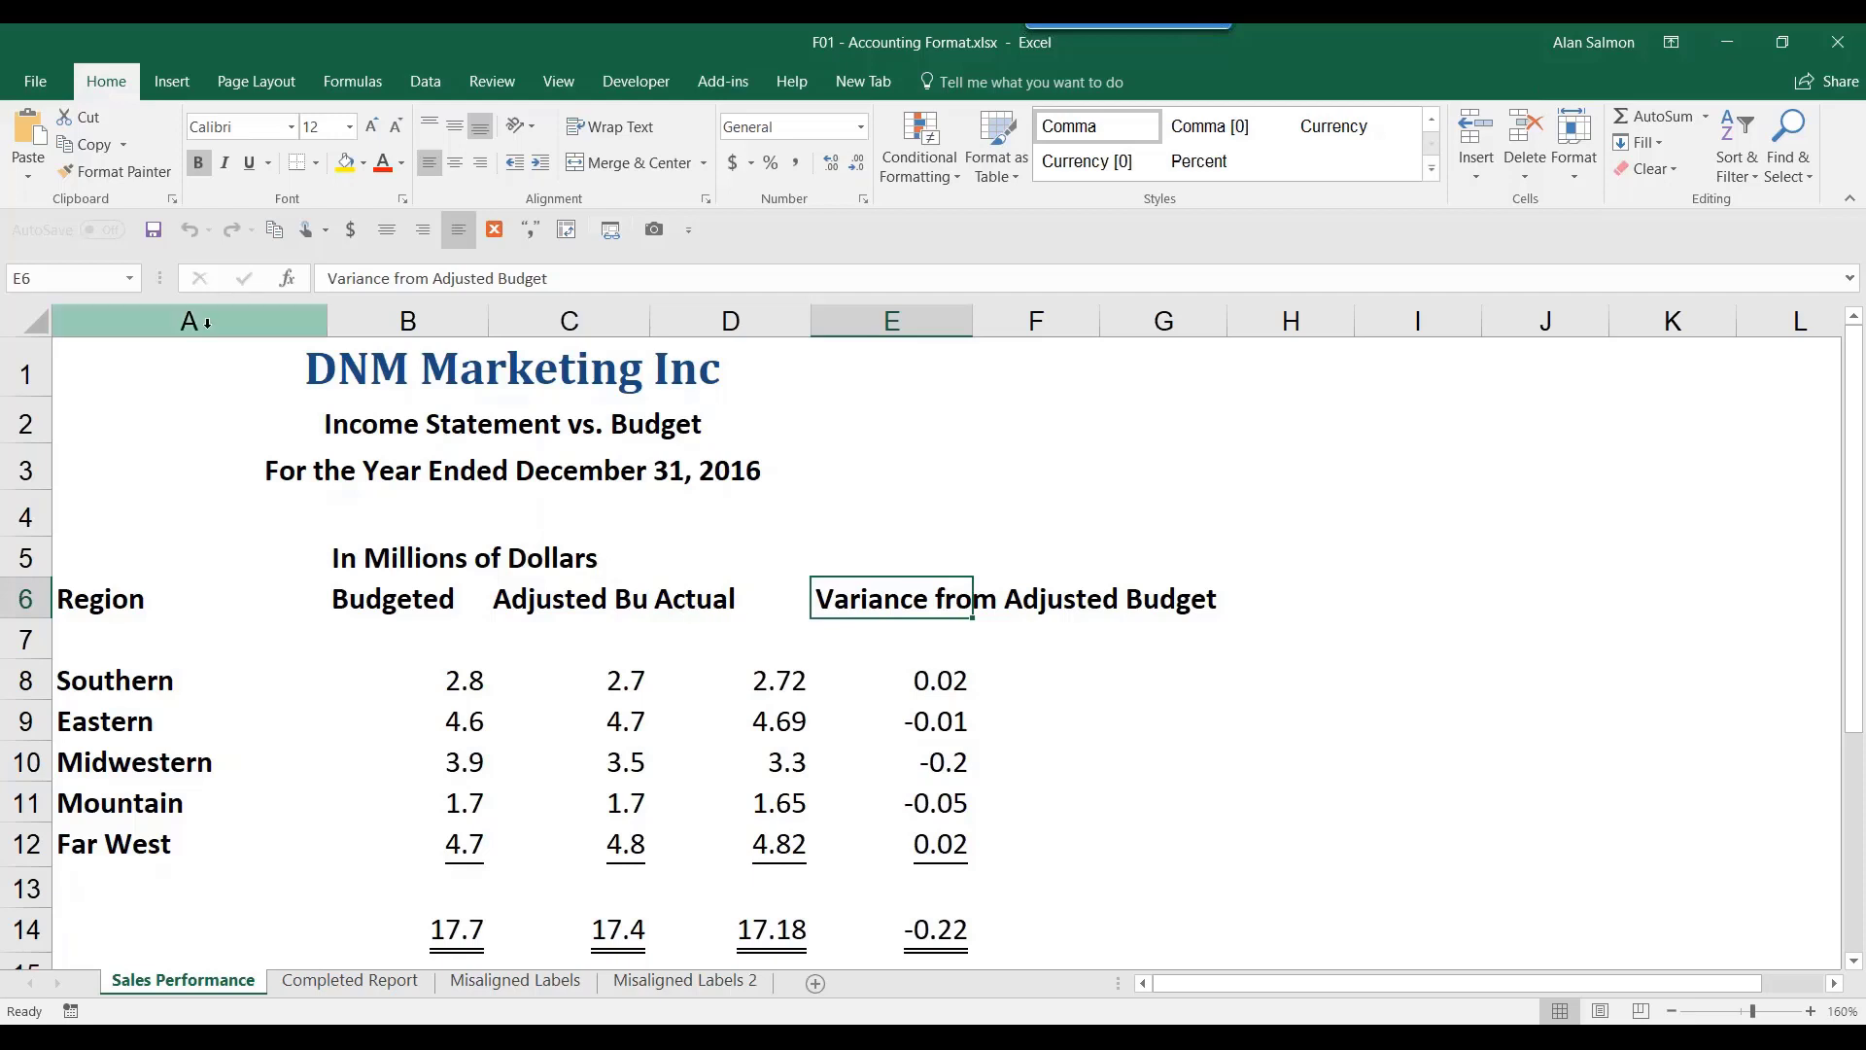
{"action": "left_click_drag", "start_coordinate": [207, 320], "coordinate": [866, 318]}
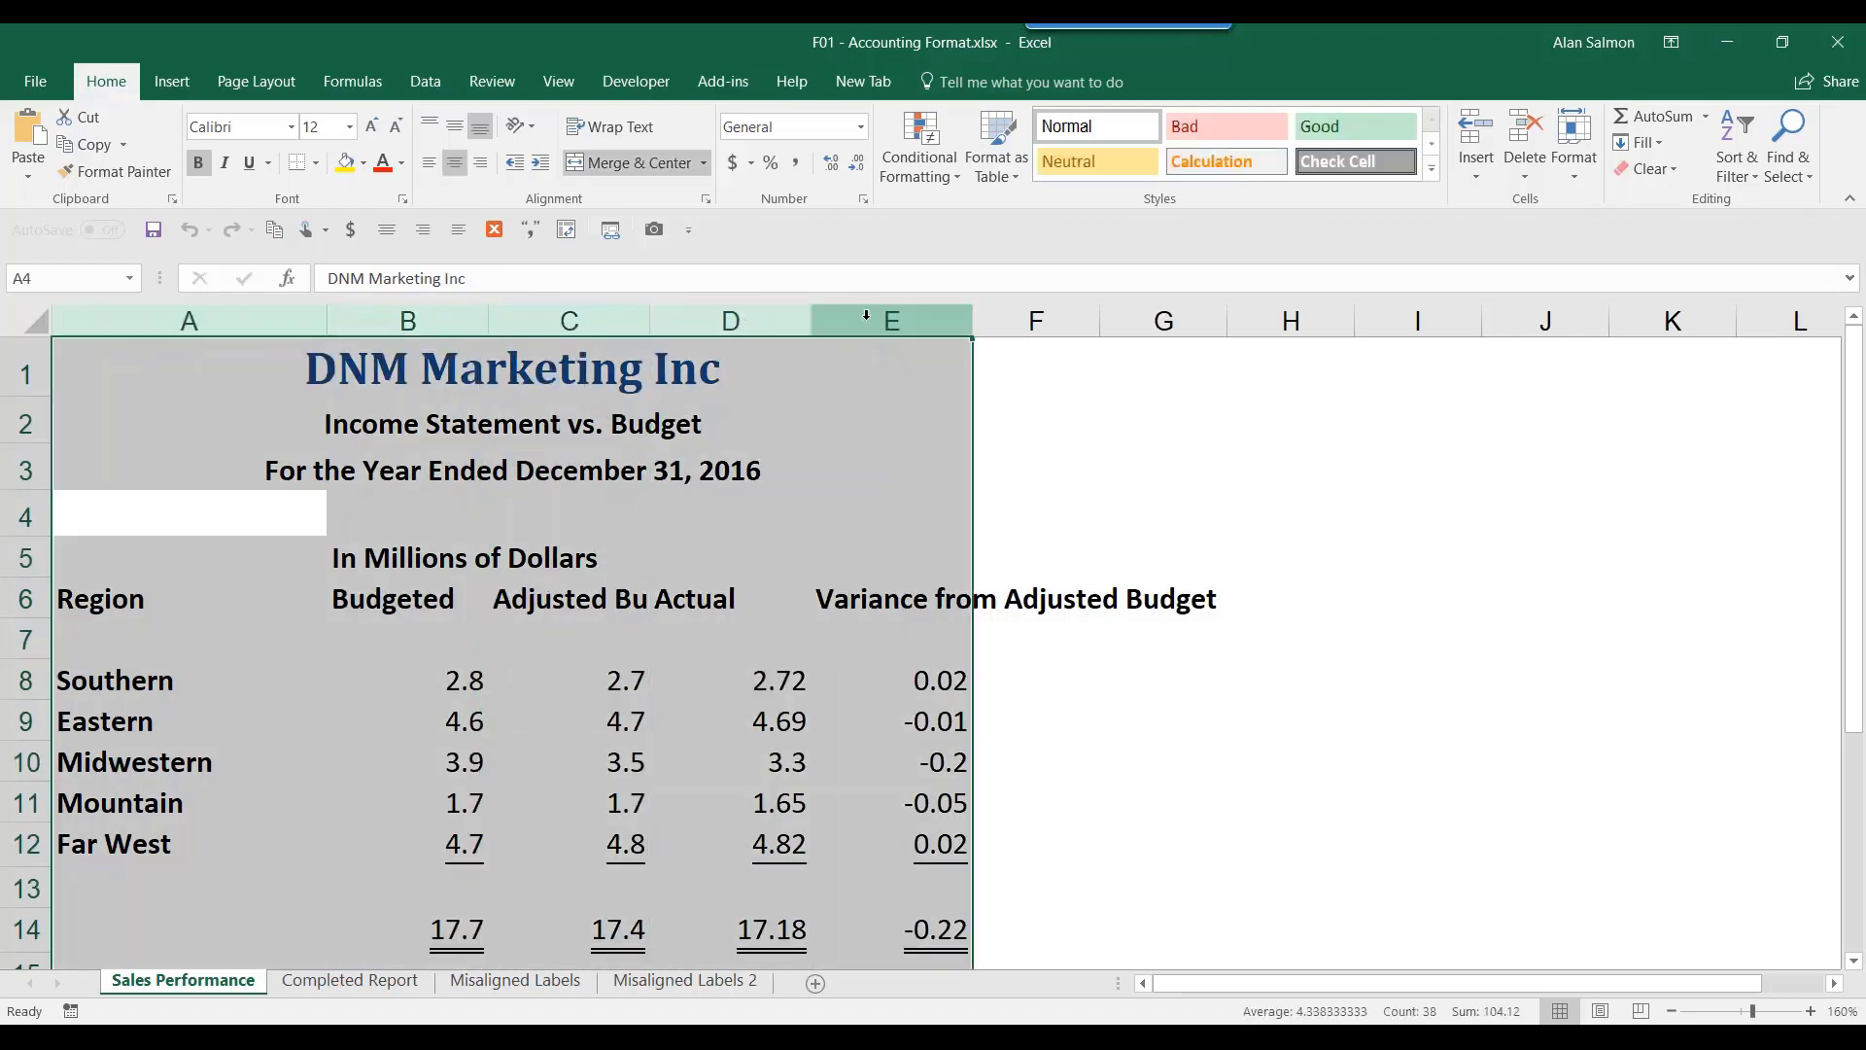
{"action": "double_click", "coordinate": [488, 319]}
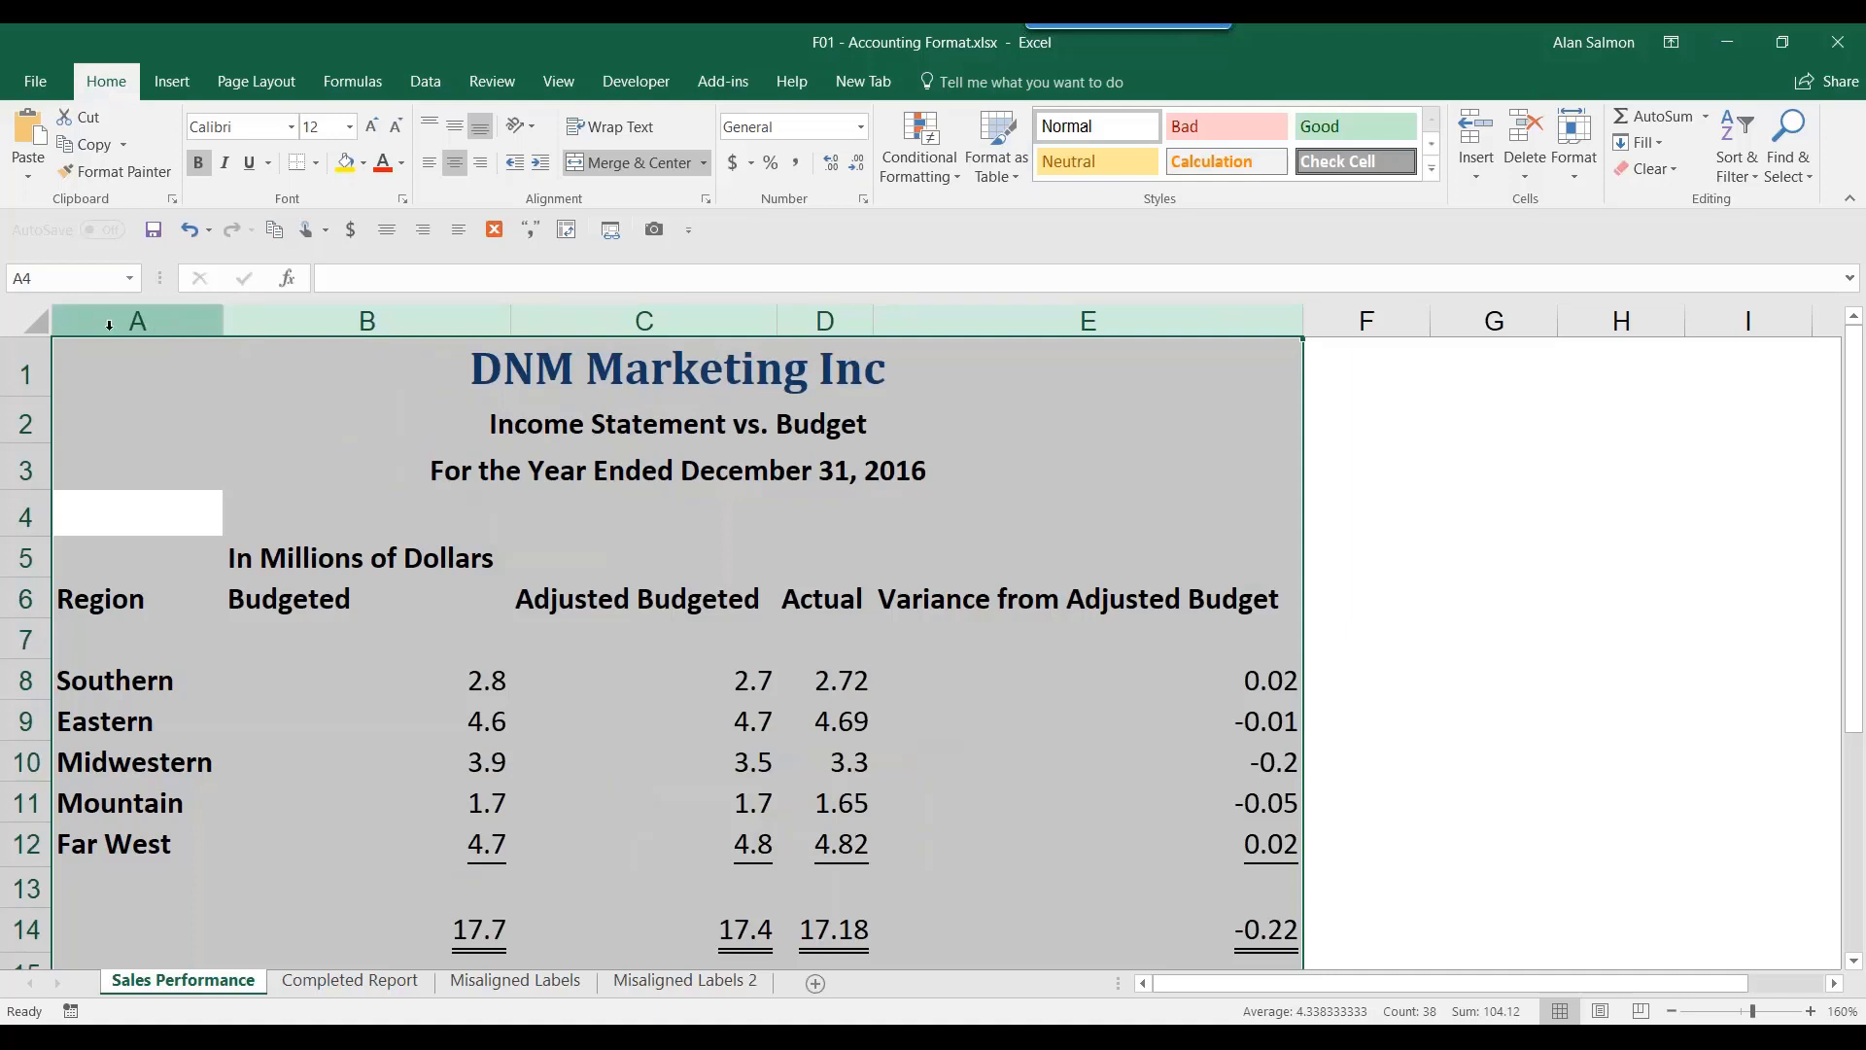
{"action": "left_click", "coordinate": [189, 229]}
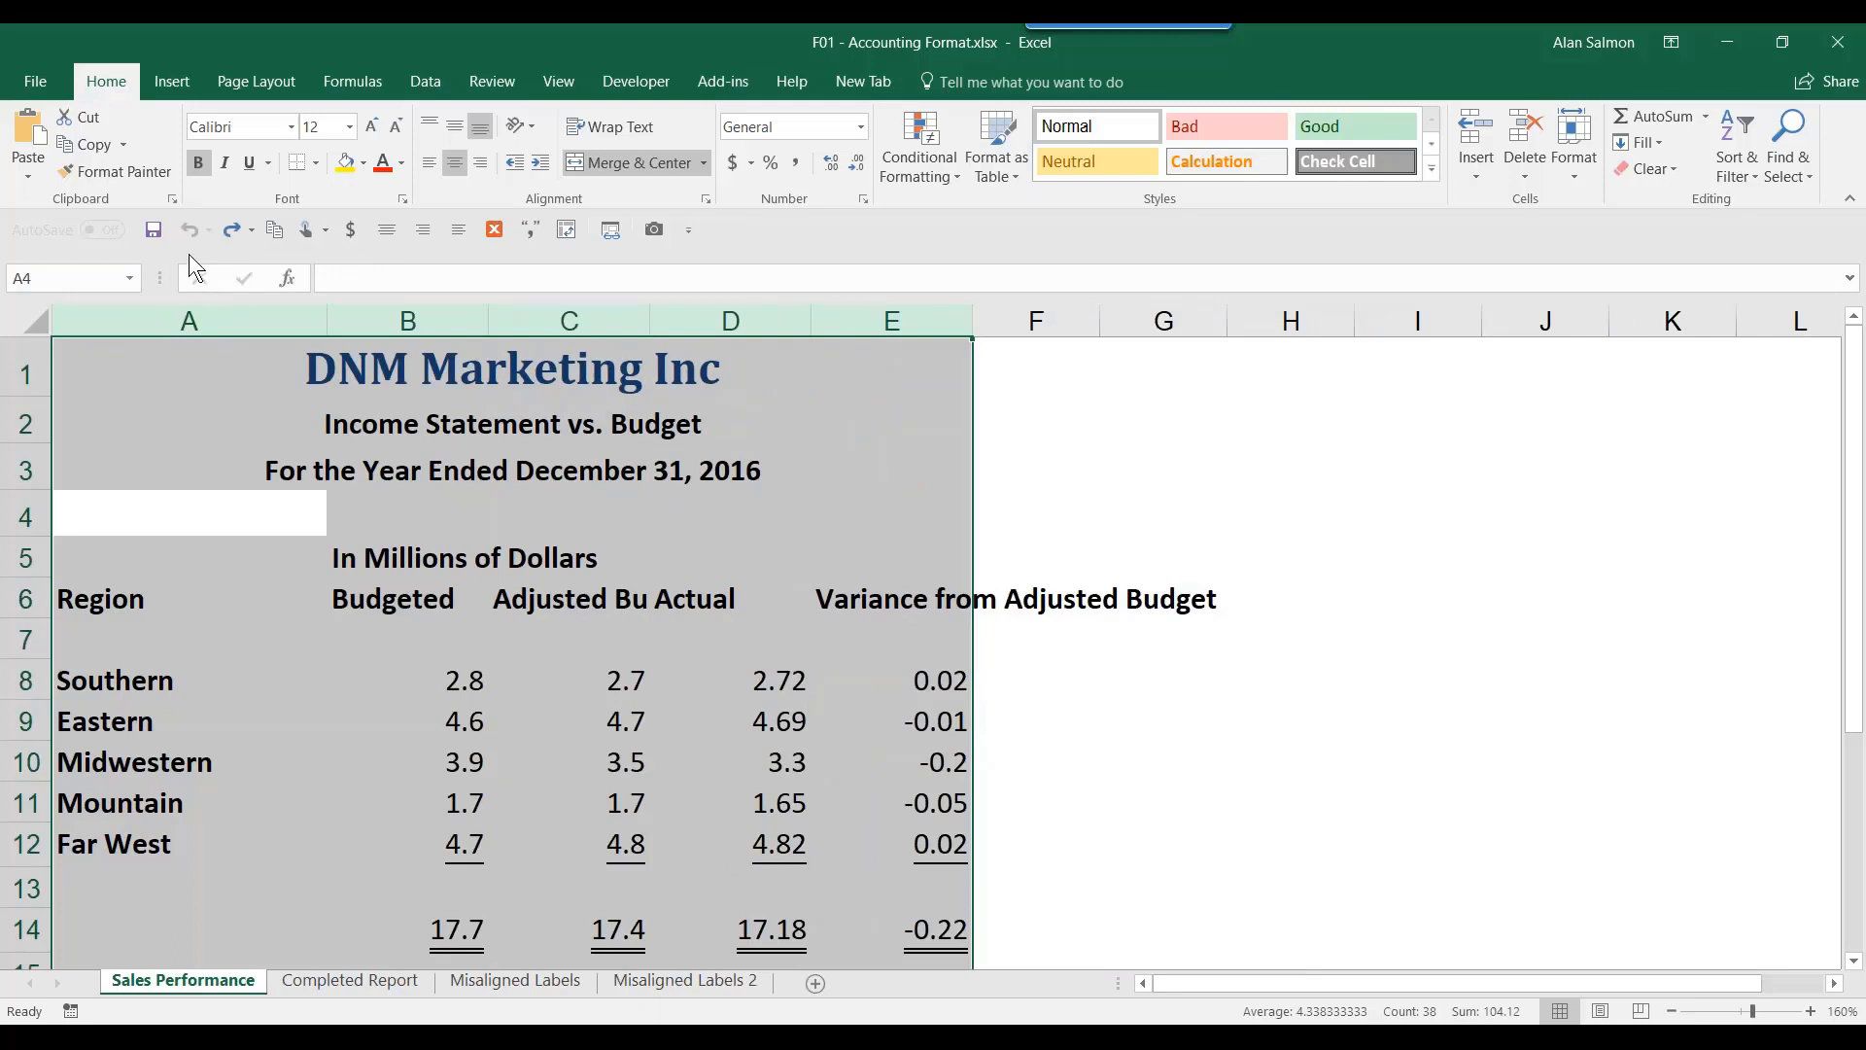
Wrap the text of the column headings in row 6 and center them both horizontally and vertically
{"action": "left_click", "coordinate": [26, 593]}
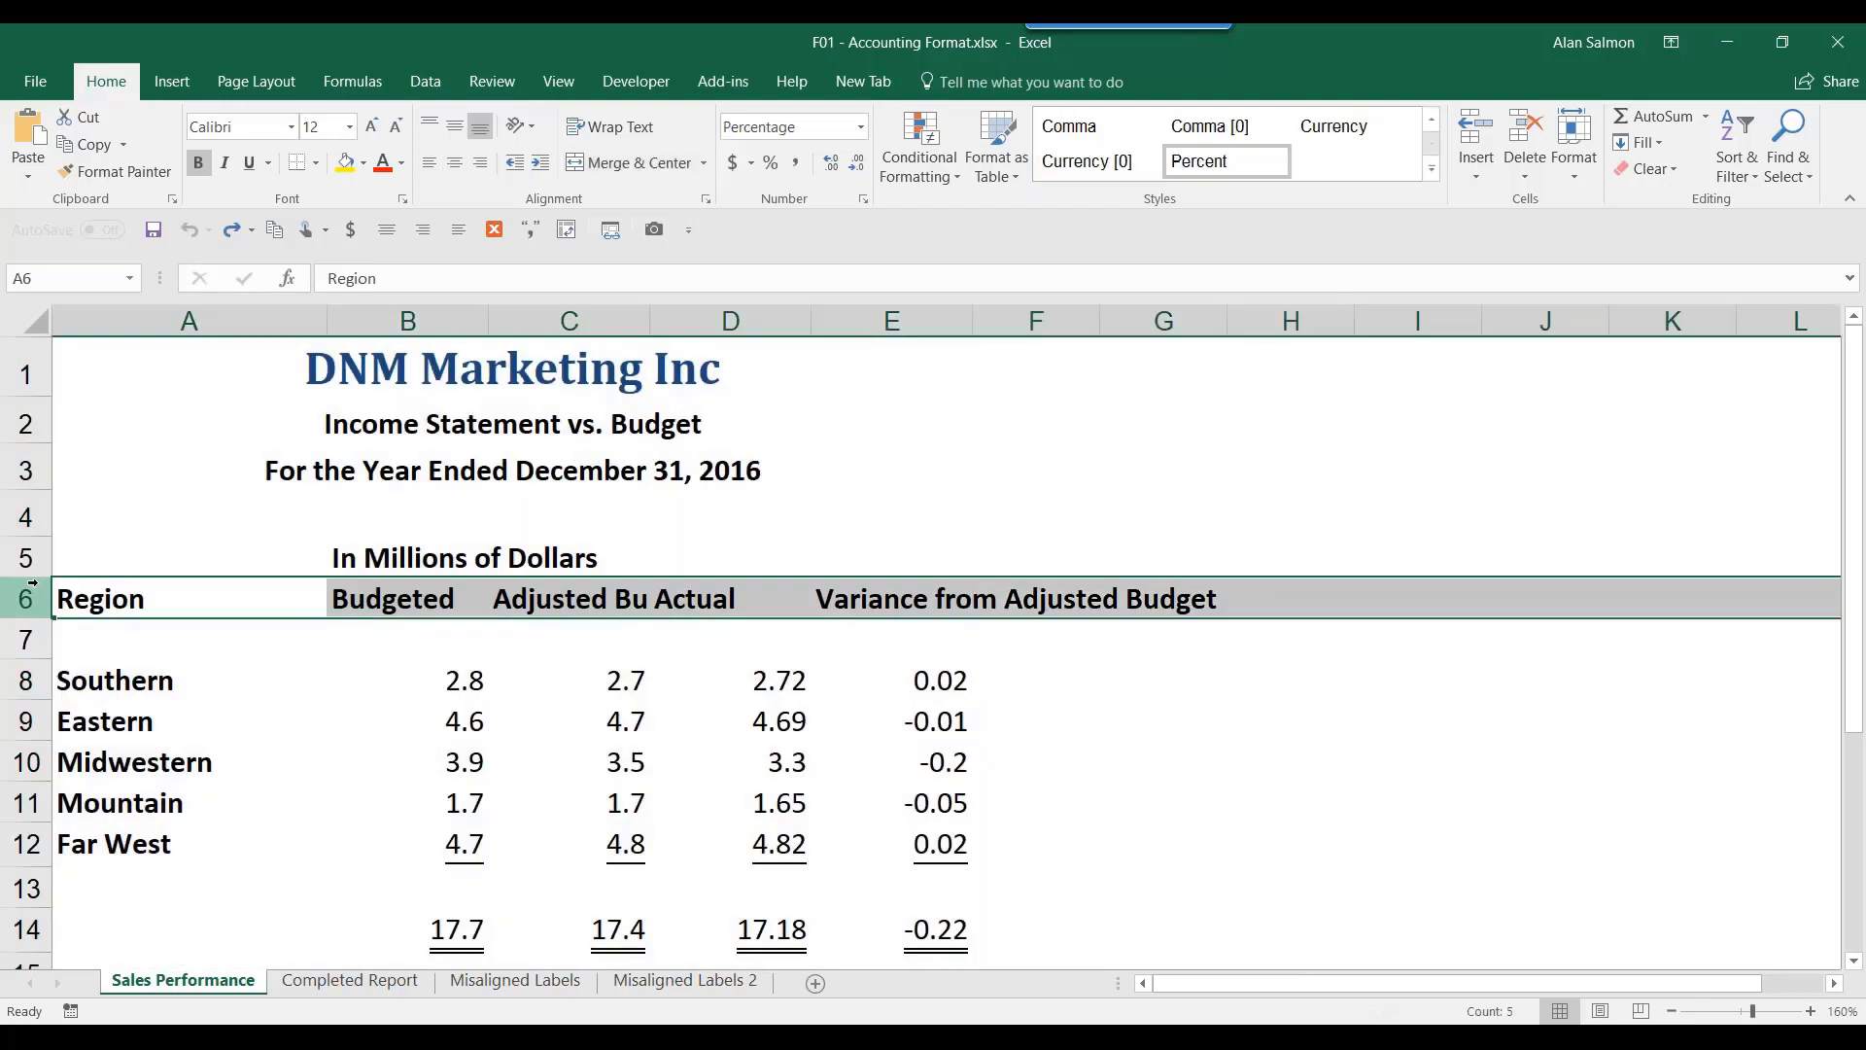
{"action": "left_click", "coordinate": [612, 127]}
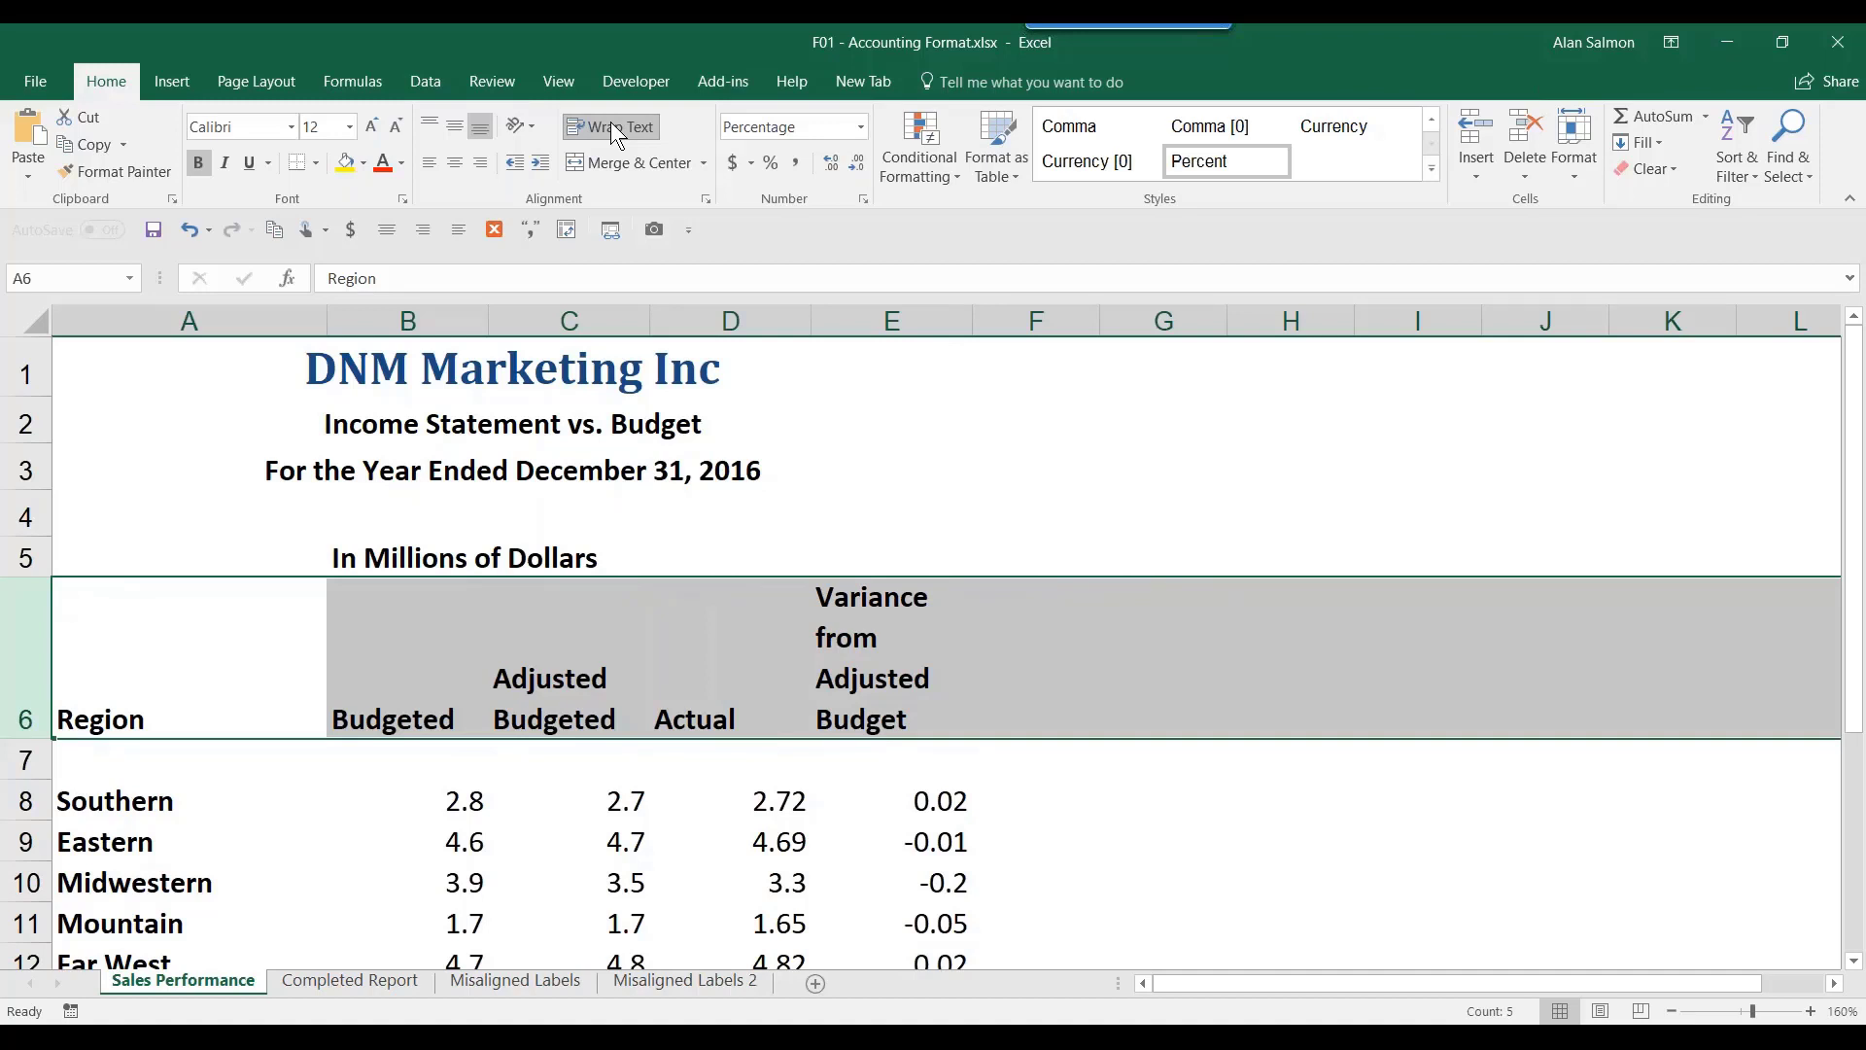
{"action": "left_click", "coordinate": [457, 167]}
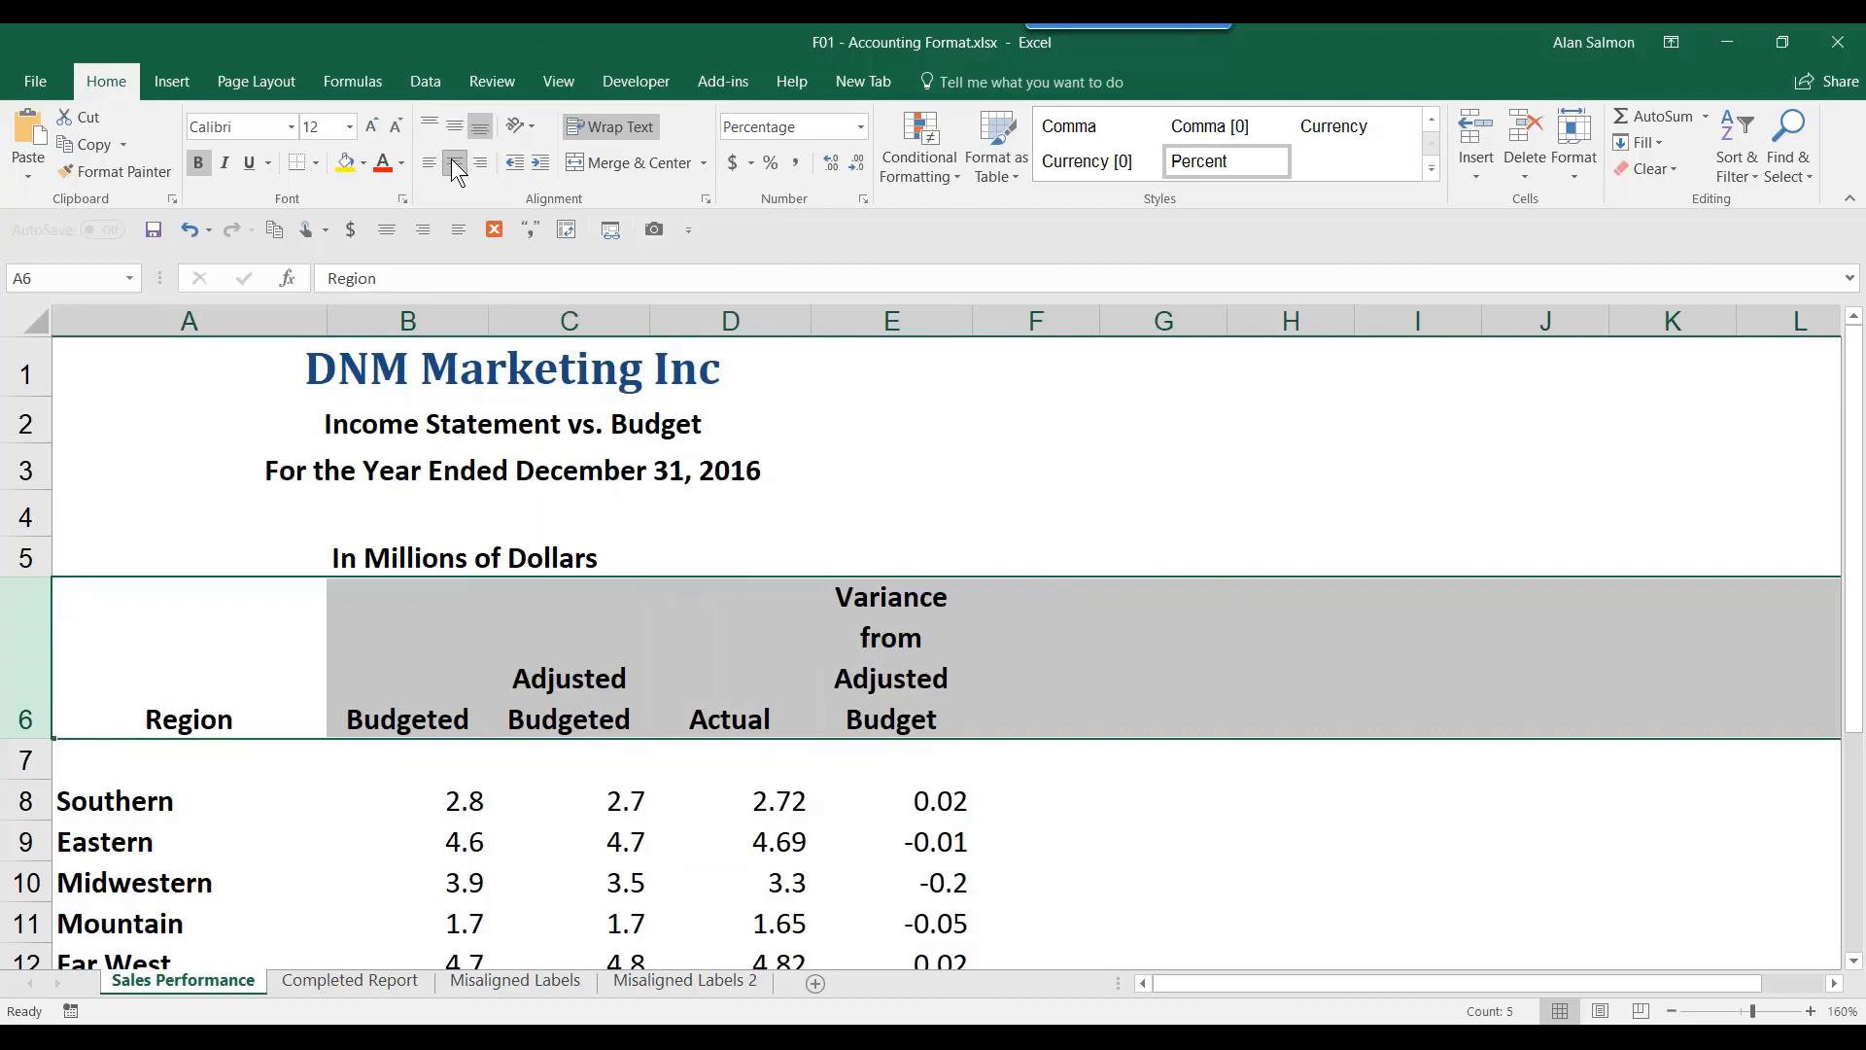
{"action": "left_click", "coordinate": [457, 125]}
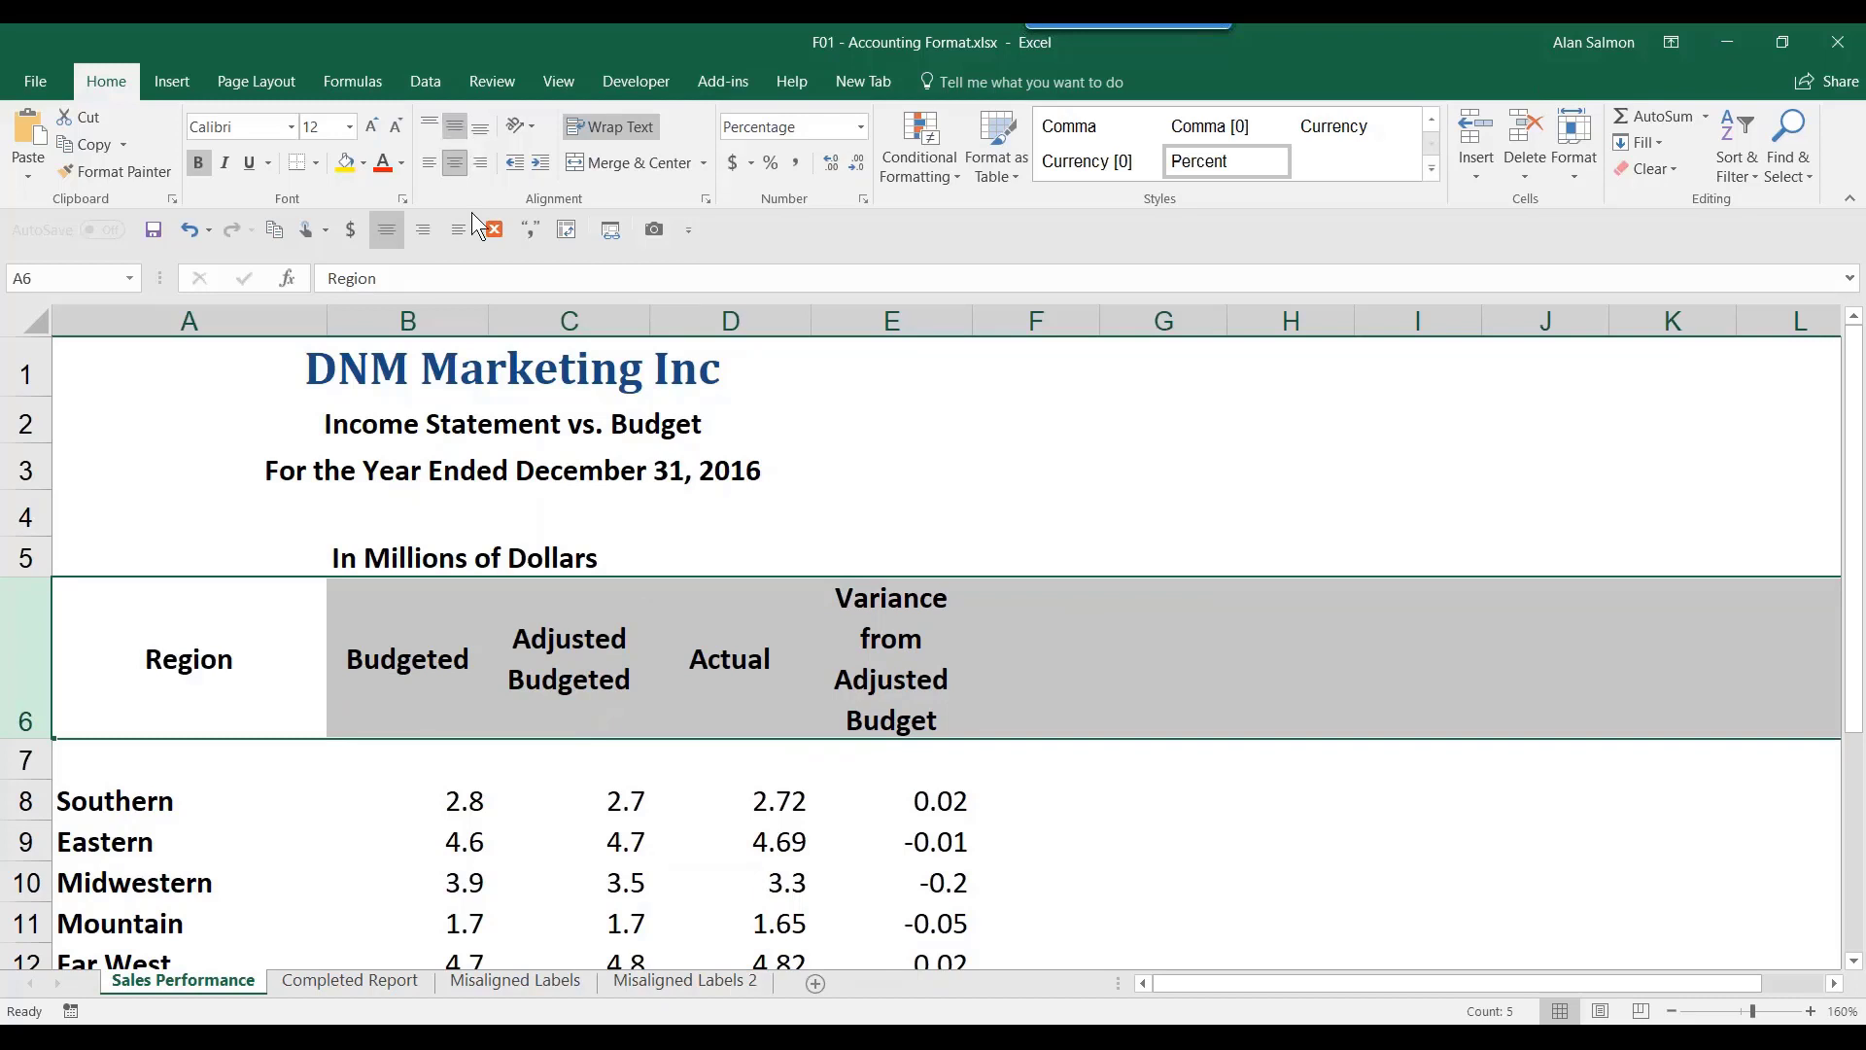
Set the Budgeted amounts to 2.84 for the Southern region and 3.96 for the Midwestern region
{"action": "left_click", "coordinate": [1856, 958]}
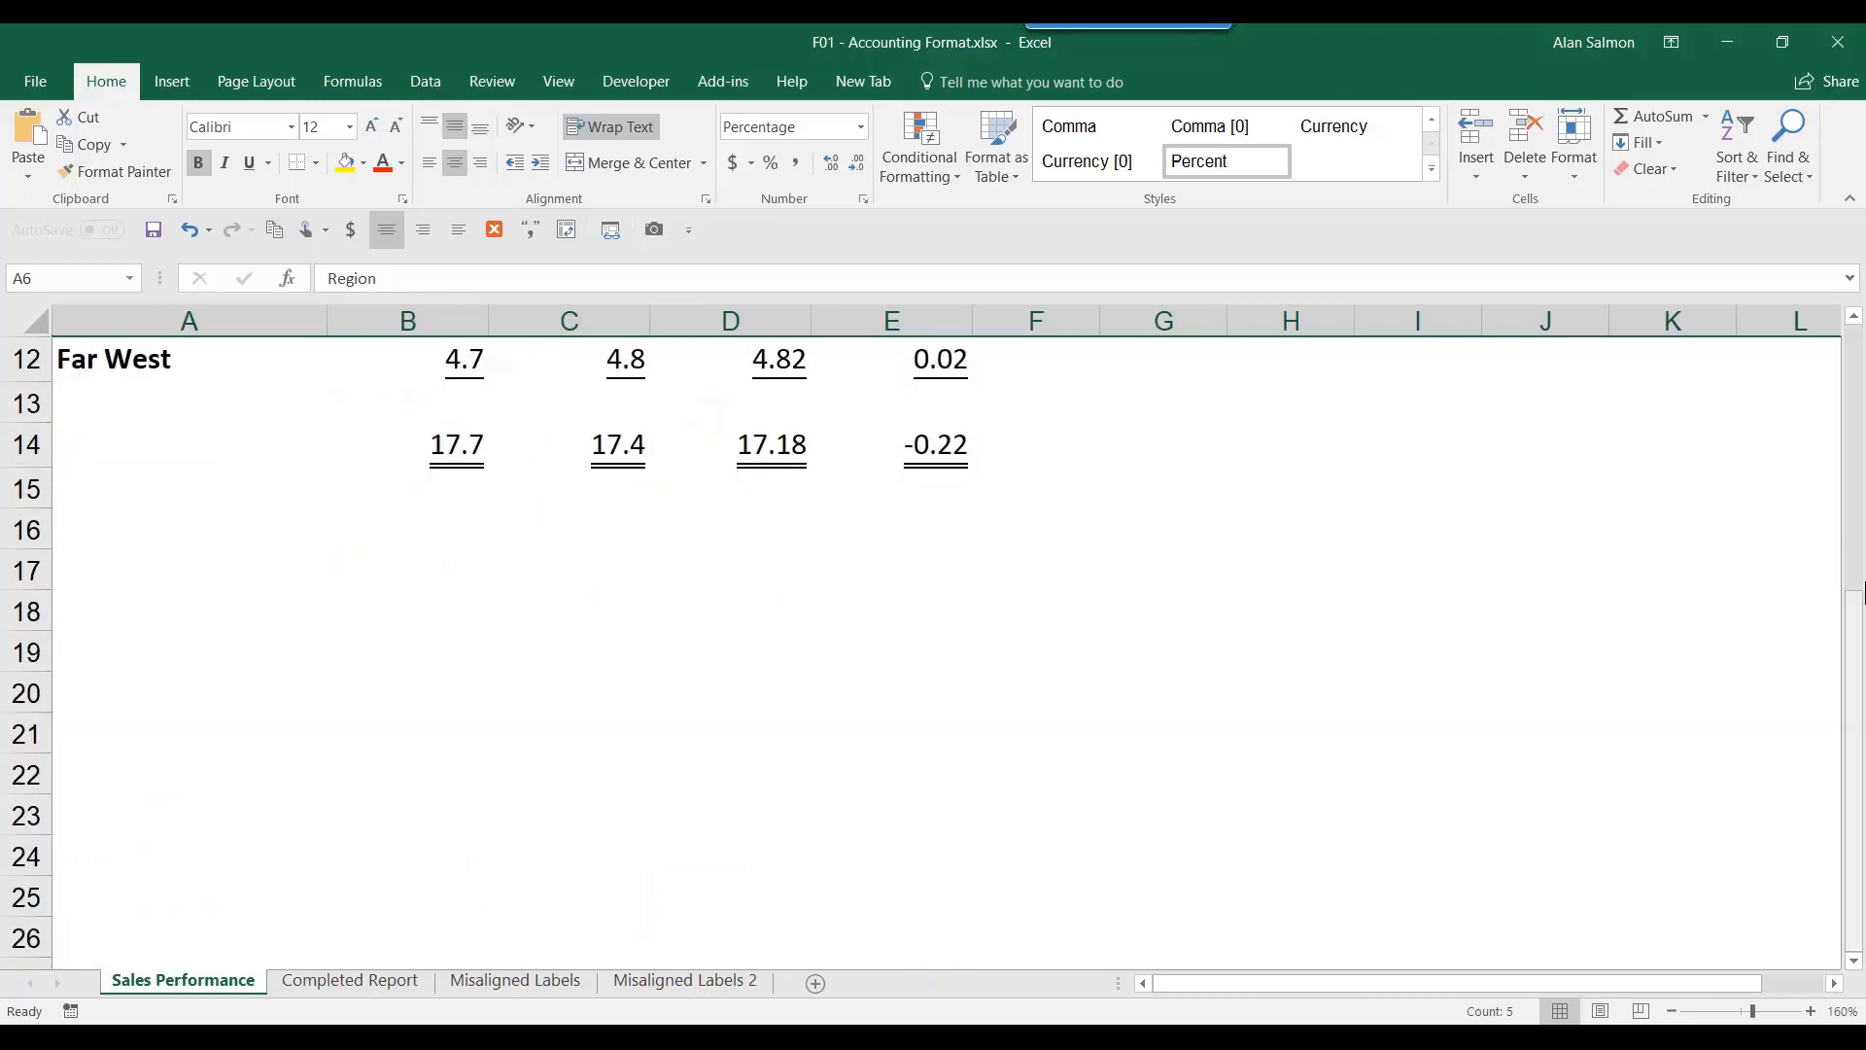
{"action": "left_click", "coordinate": [1857, 323]}
{"action": "left_click", "coordinate": [1856, 324]}
{"action": "left_click", "coordinate": [1856, 324]}
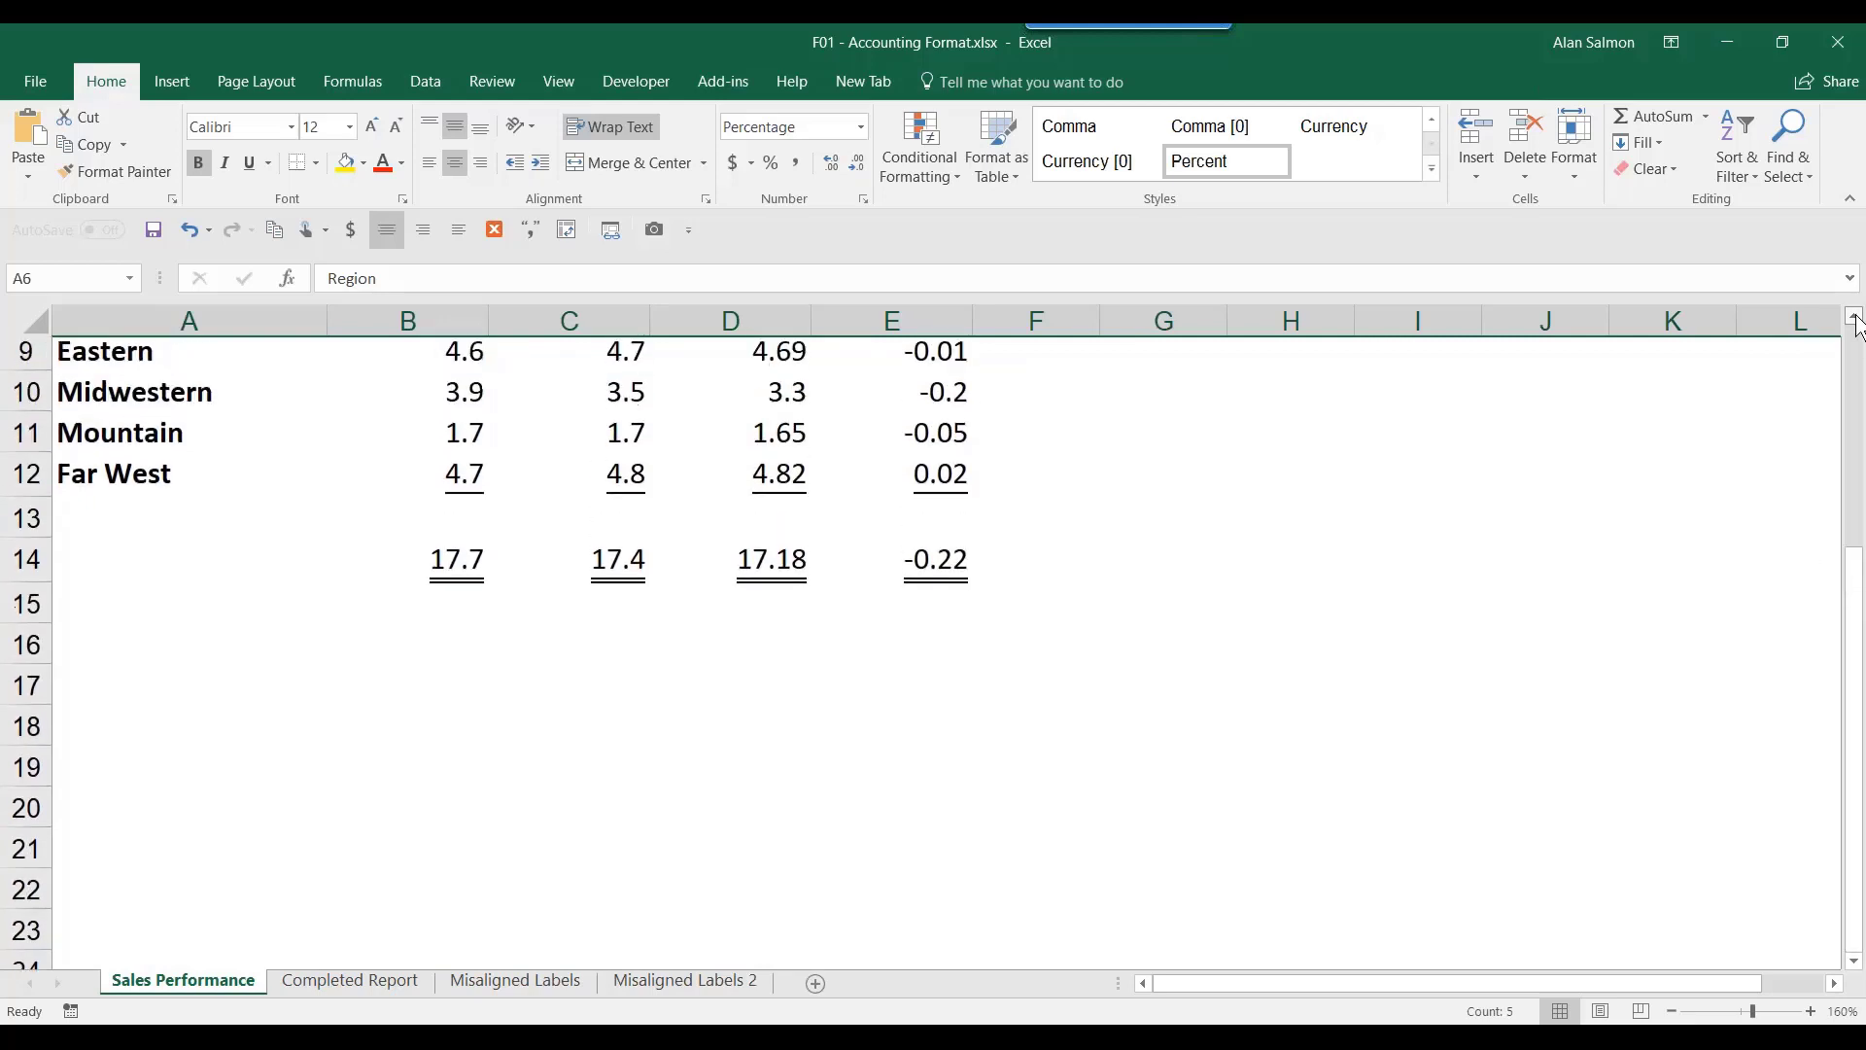
{"action": "left_click", "coordinate": [1857, 323]}
{"action": "left_click", "coordinate": [1857, 324]}
{"action": "left_click", "coordinate": [1856, 324]}
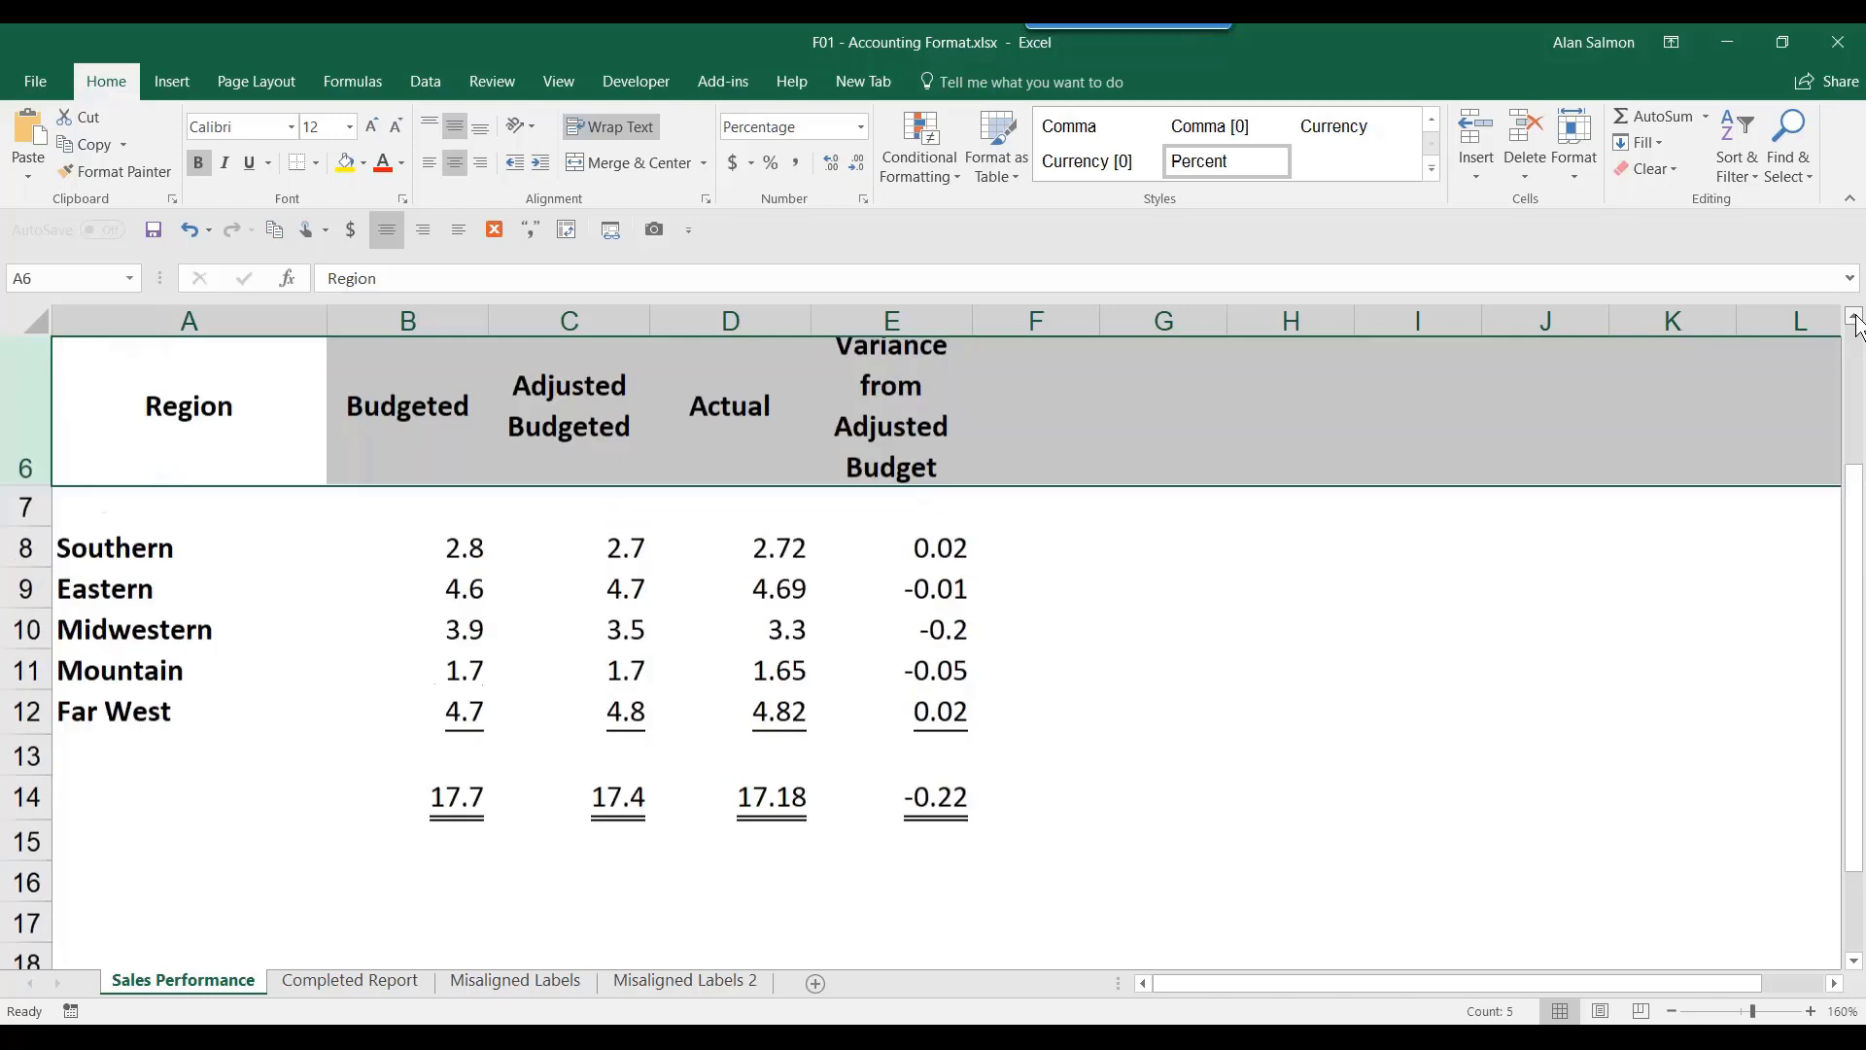
{"action": "left_click_drag", "start_coordinate": [462, 553], "coordinate": [773, 811]}
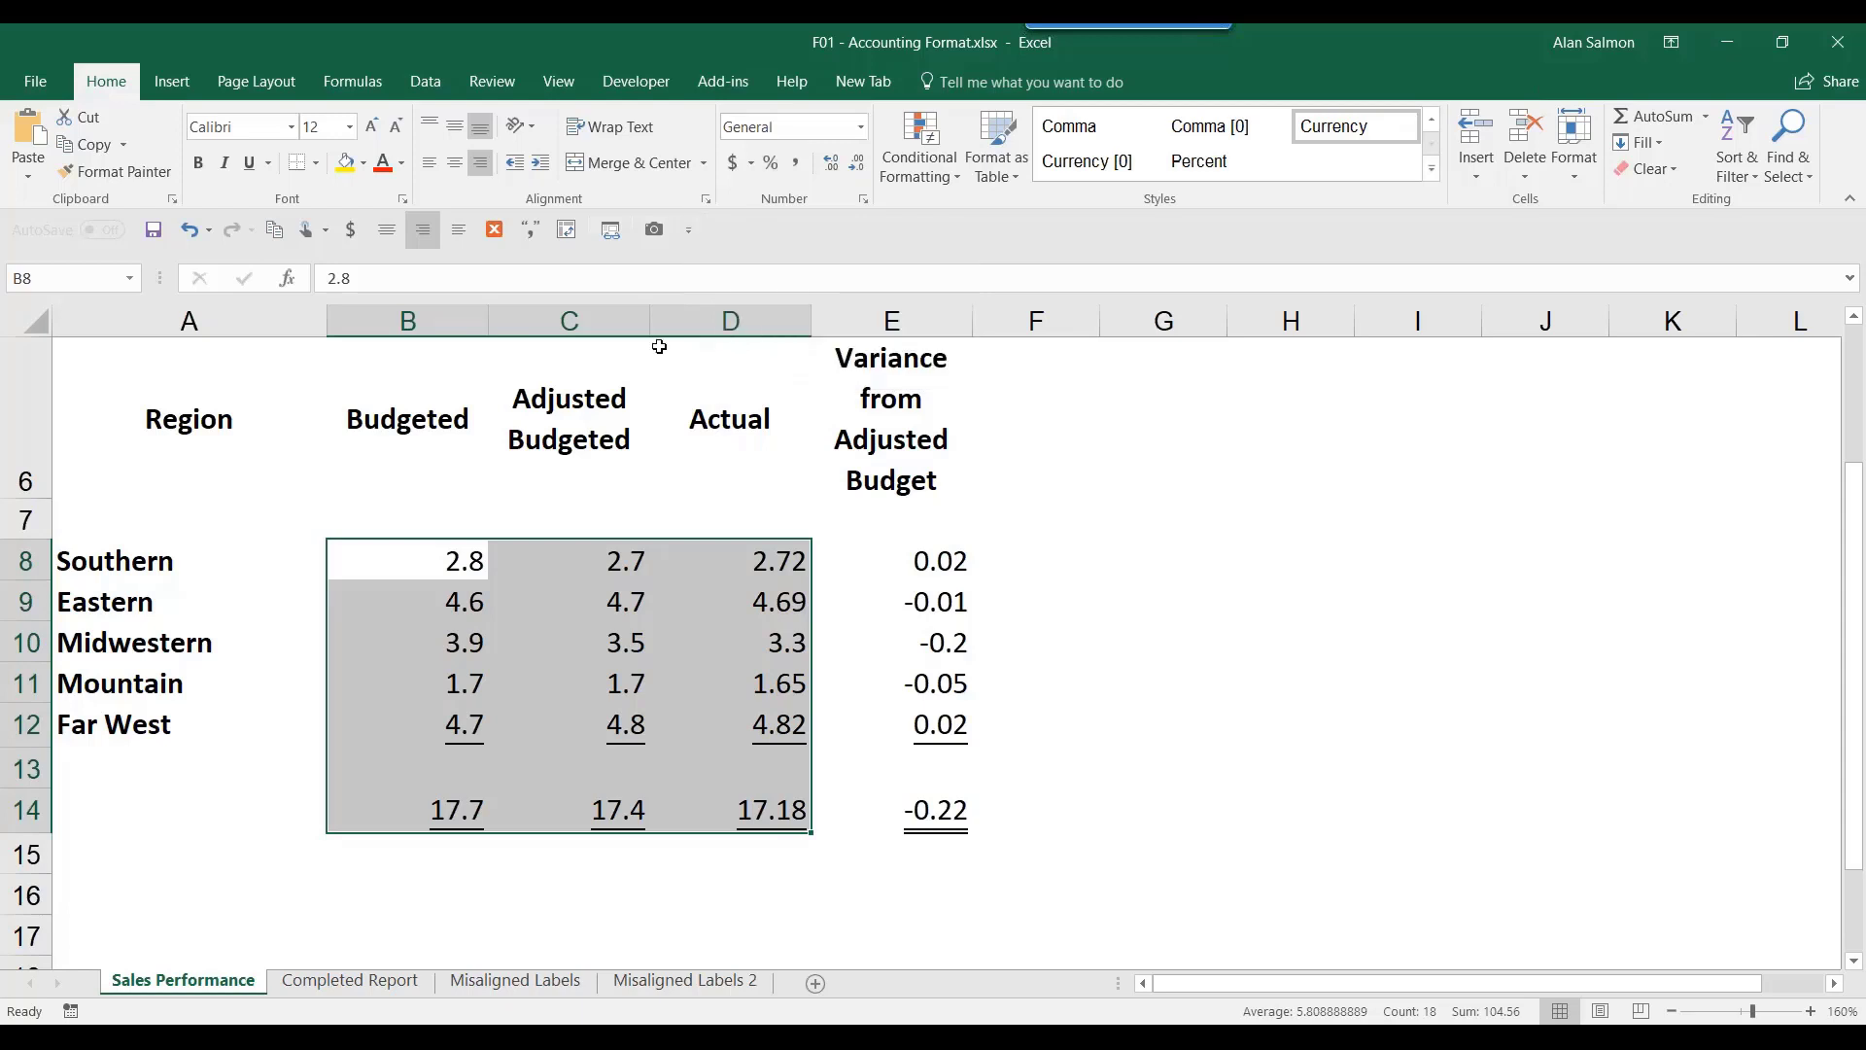
{"action": "left_click", "coordinate": [431, 561]}
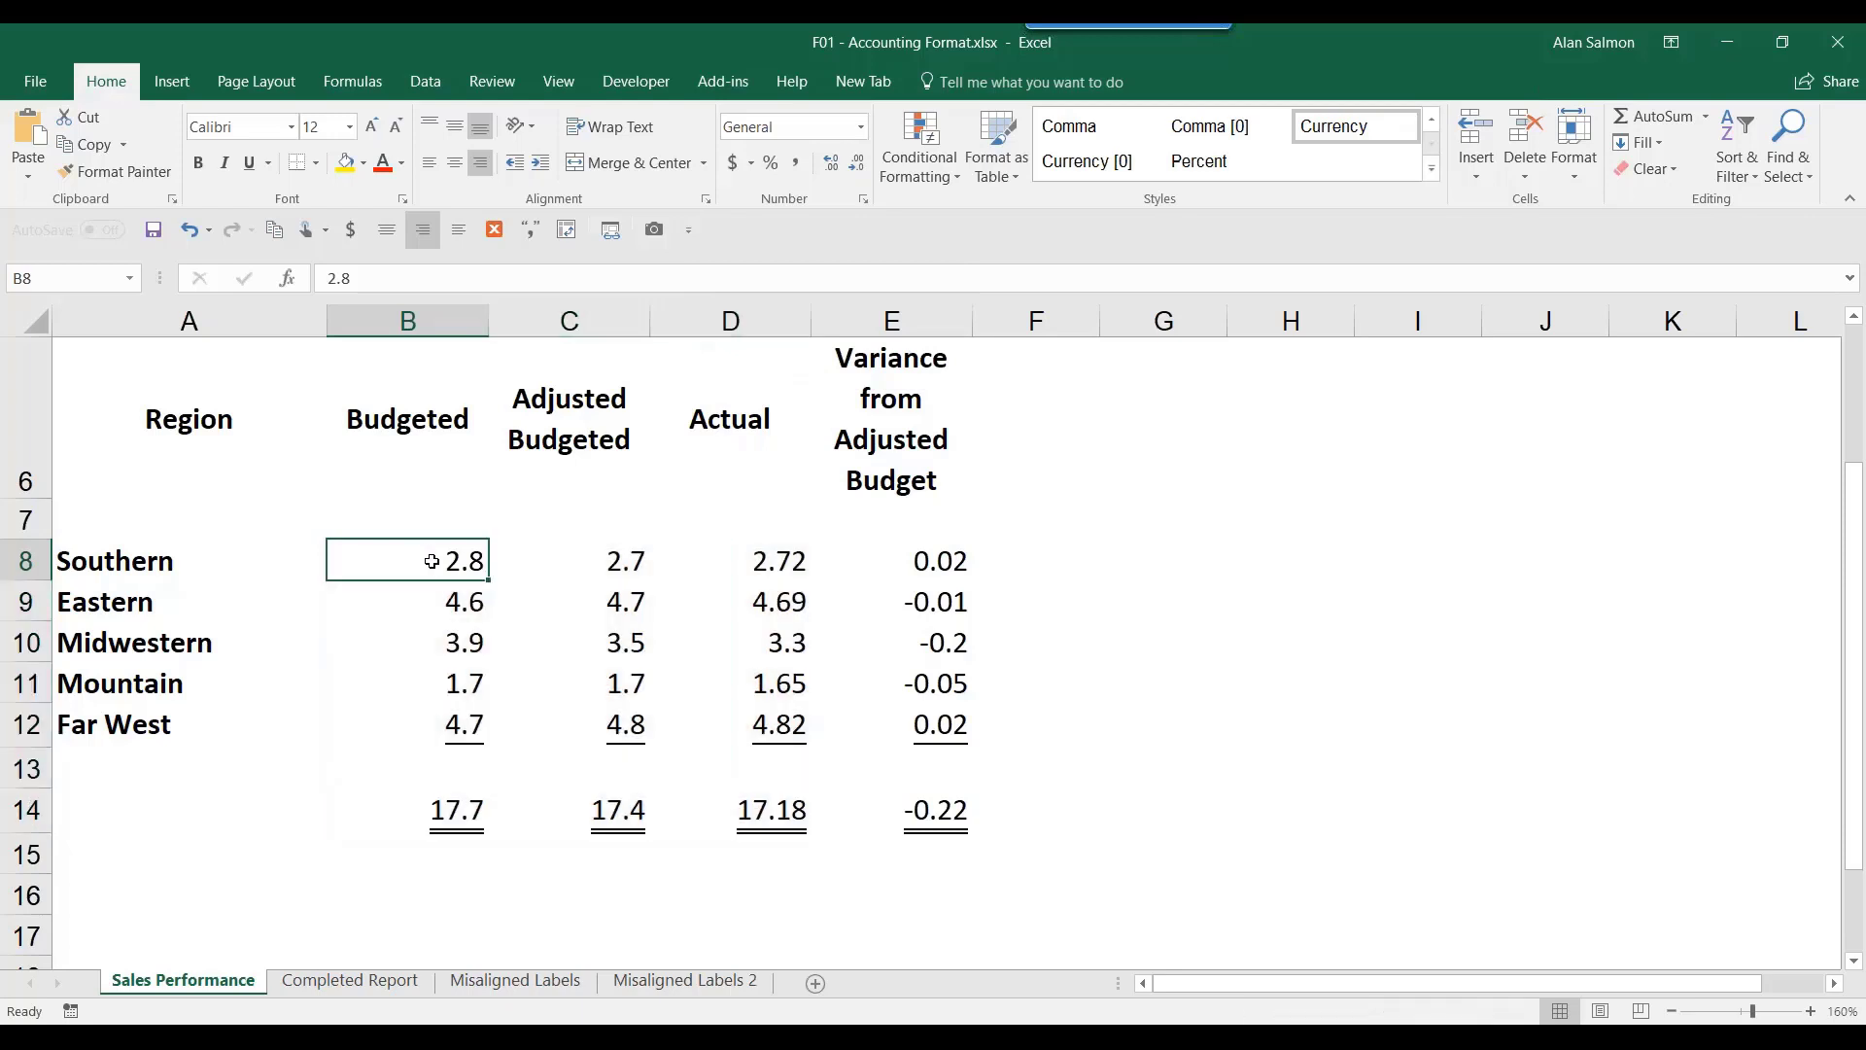
{"action": "type", "text": "2.84"}
{"action": "key", "text": "Return"}
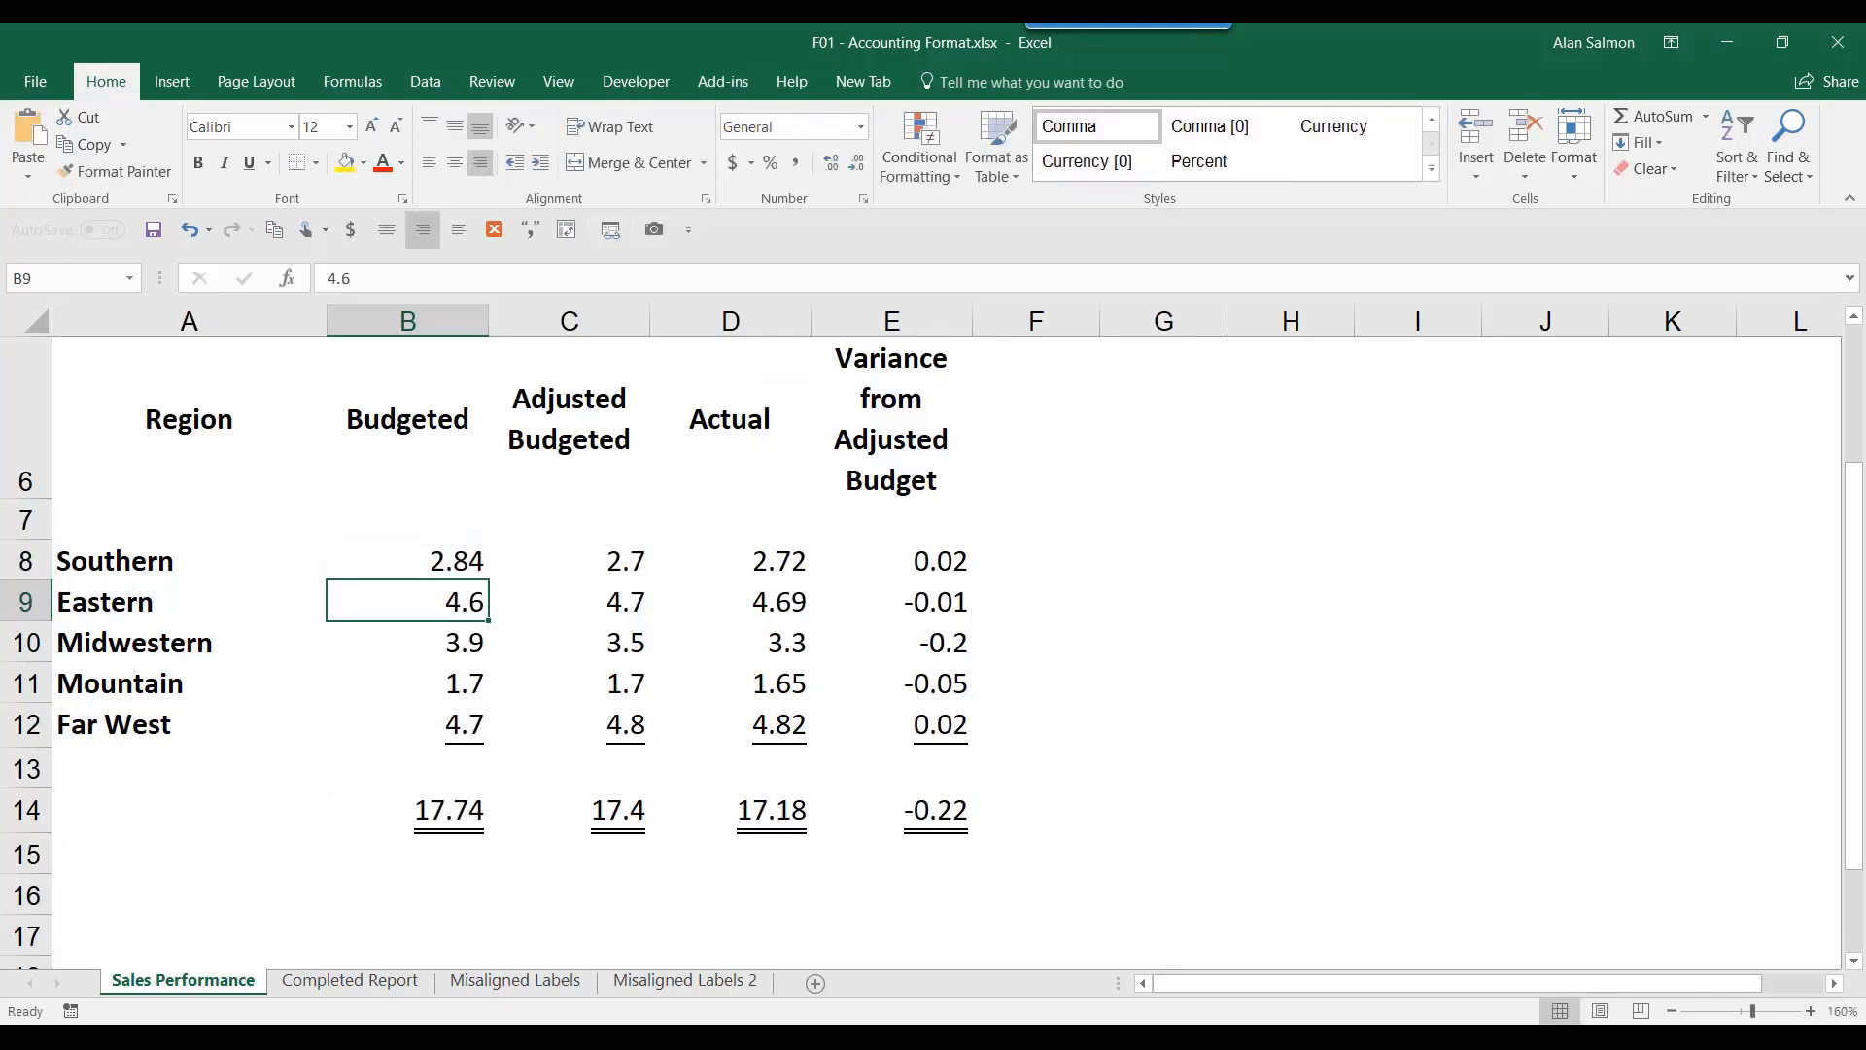
{"action": "key", "text": "Down"}
{"action": "type", "text": "3"}
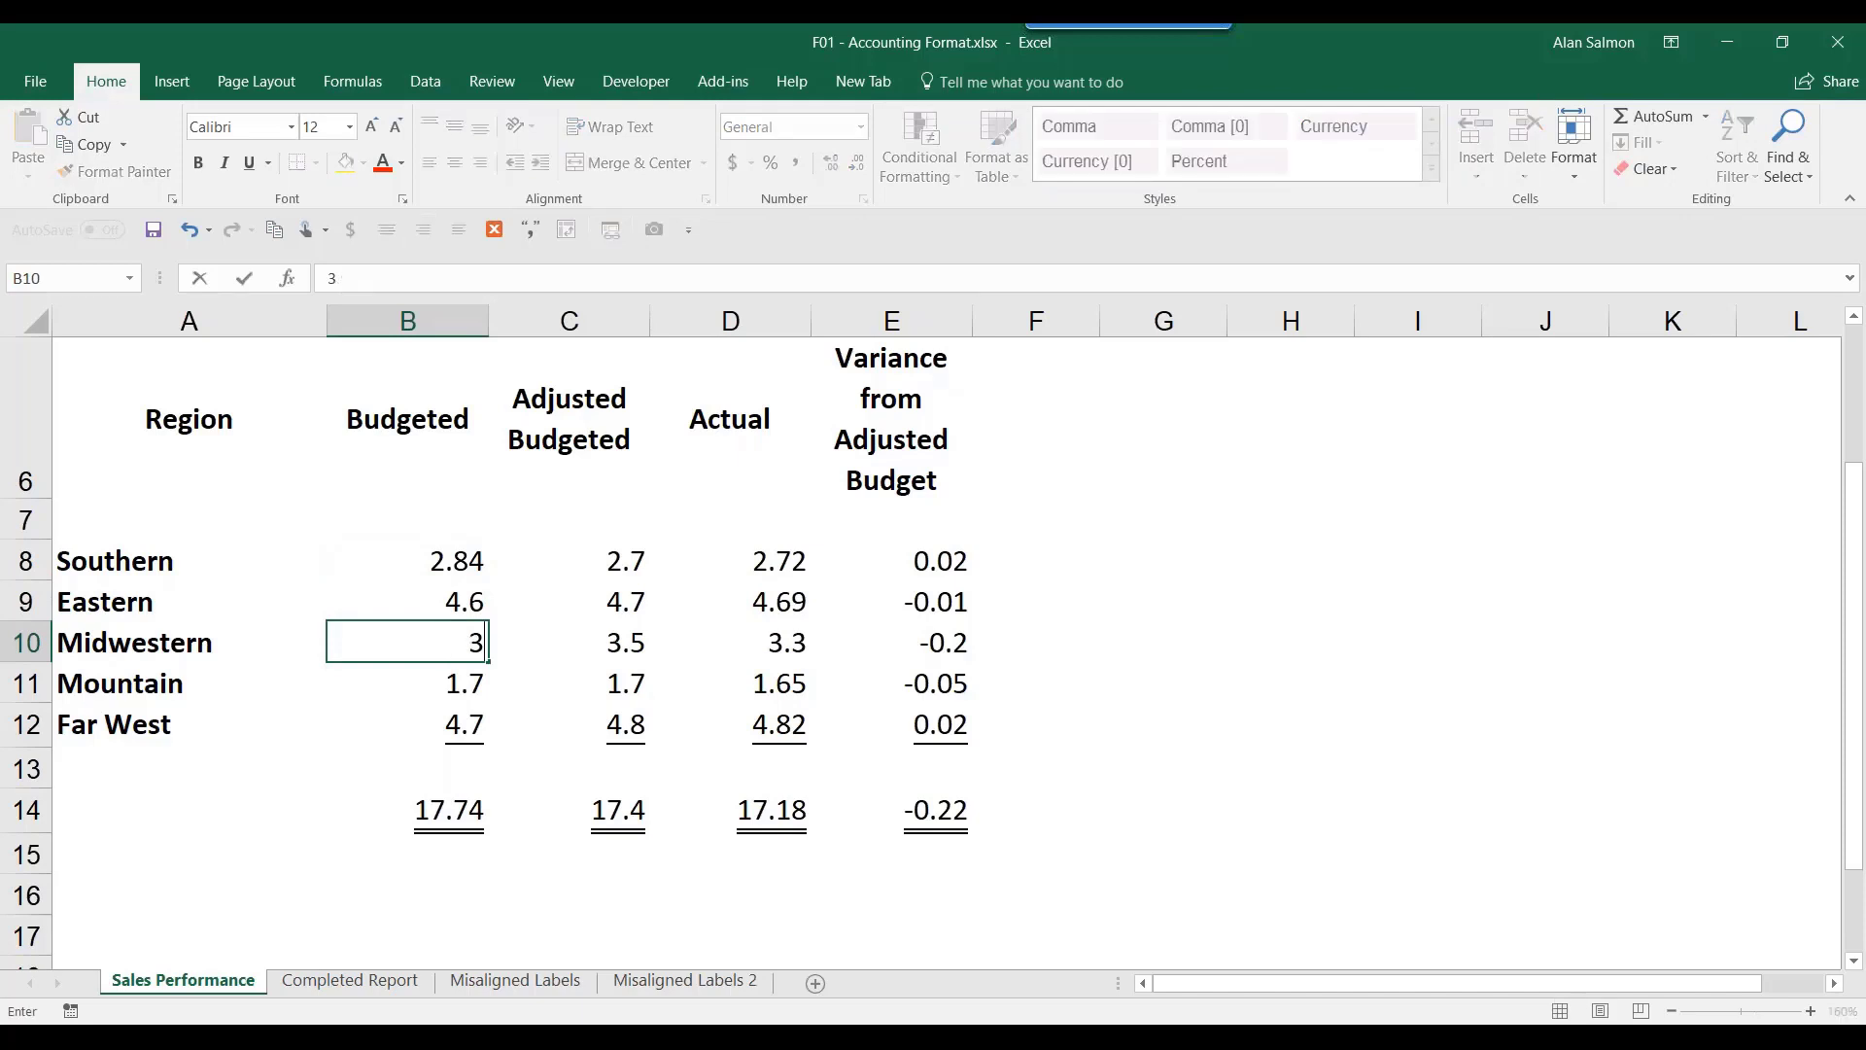
{"action": "type", "text": ".96"}
{"action": "key", "text": "Return"}
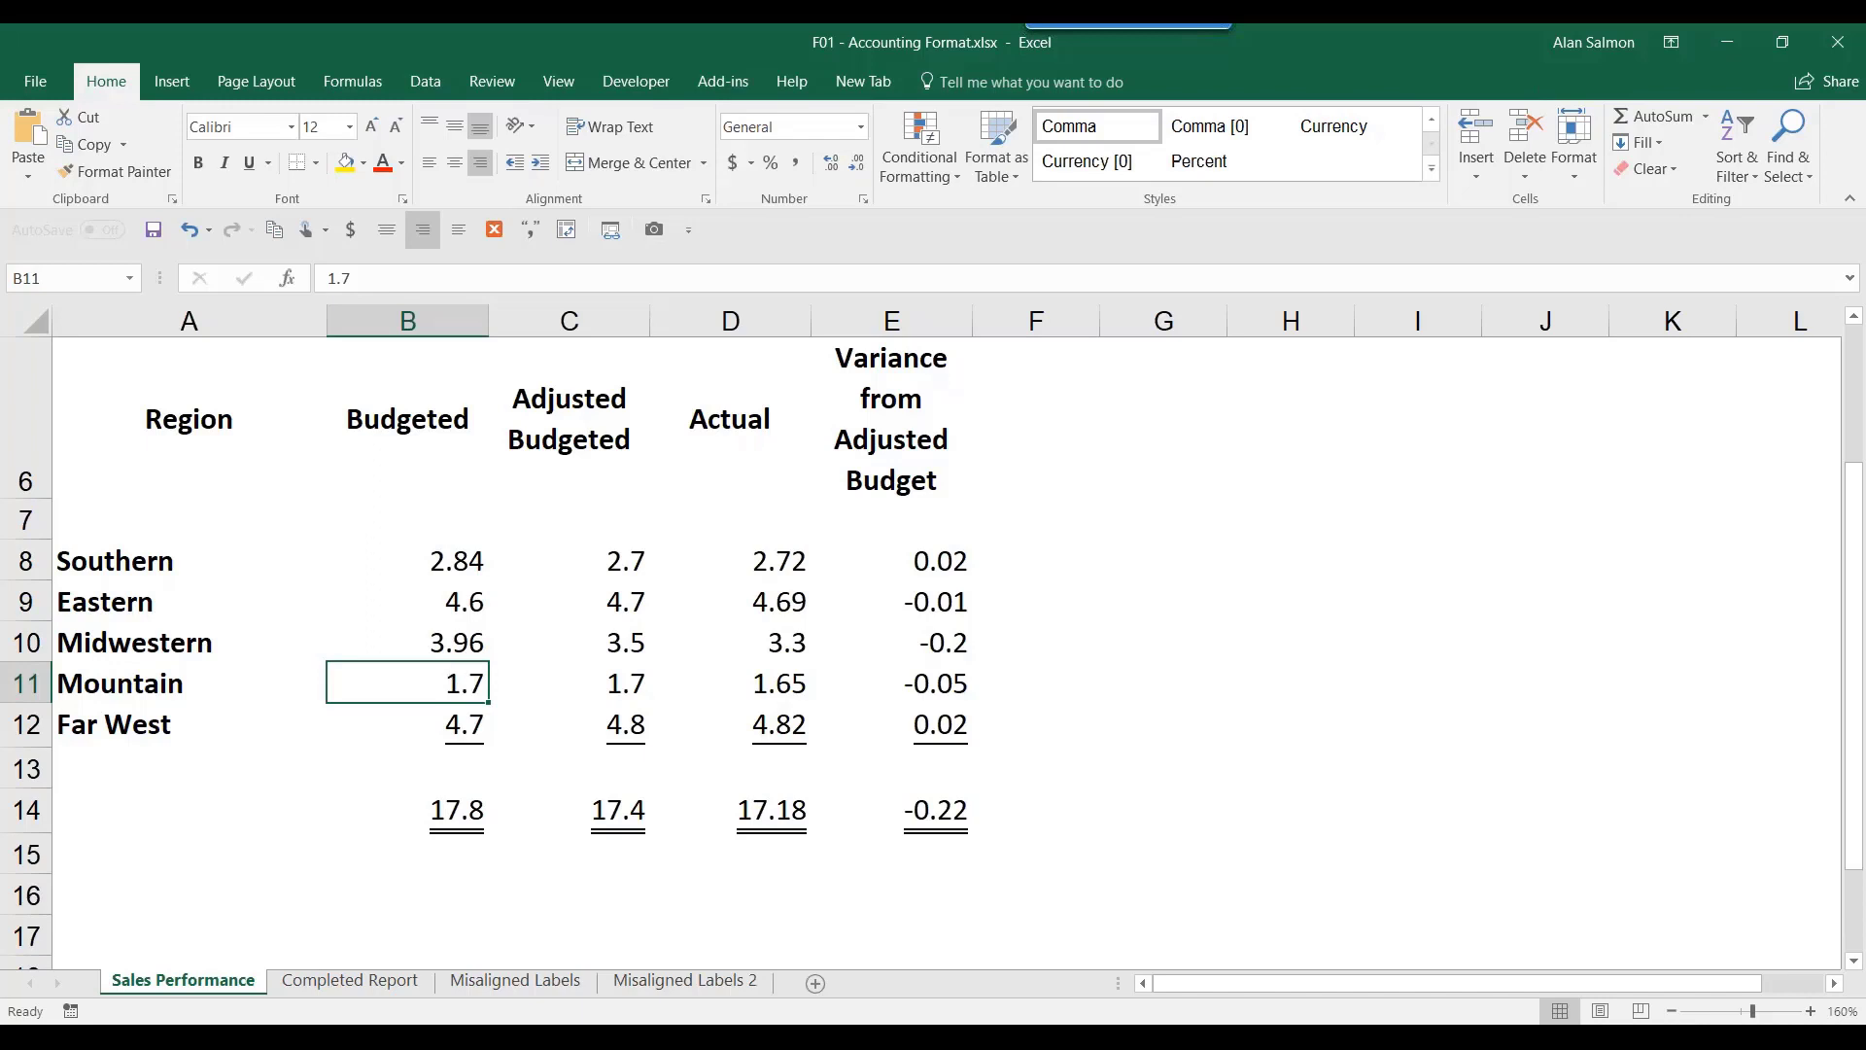
Apply the Comma style to the Budgeted, Adjusted Budgeted and Actual amounts, including totals, in B8:D14
{"action": "left_click_drag", "start_coordinate": [451, 554], "coordinate": [677, 804]}
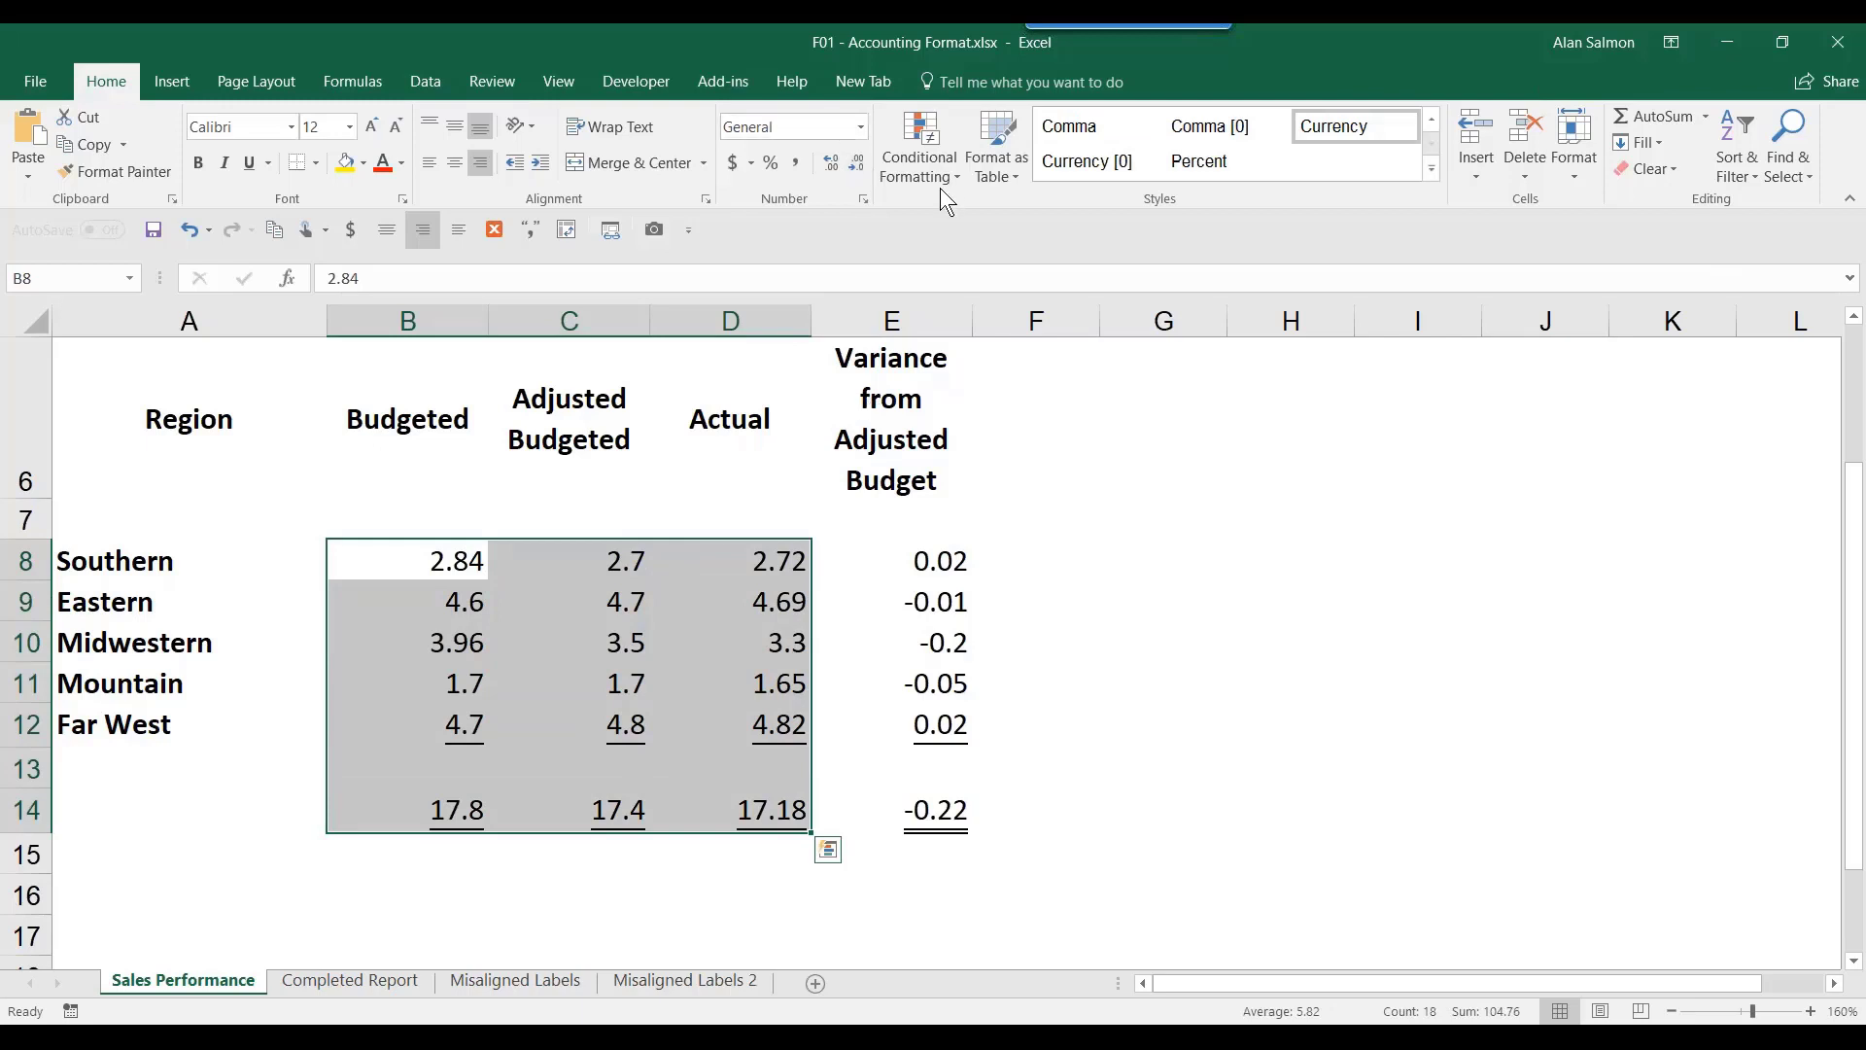
{"action": "left_click", "coordinate": [797, 162]}
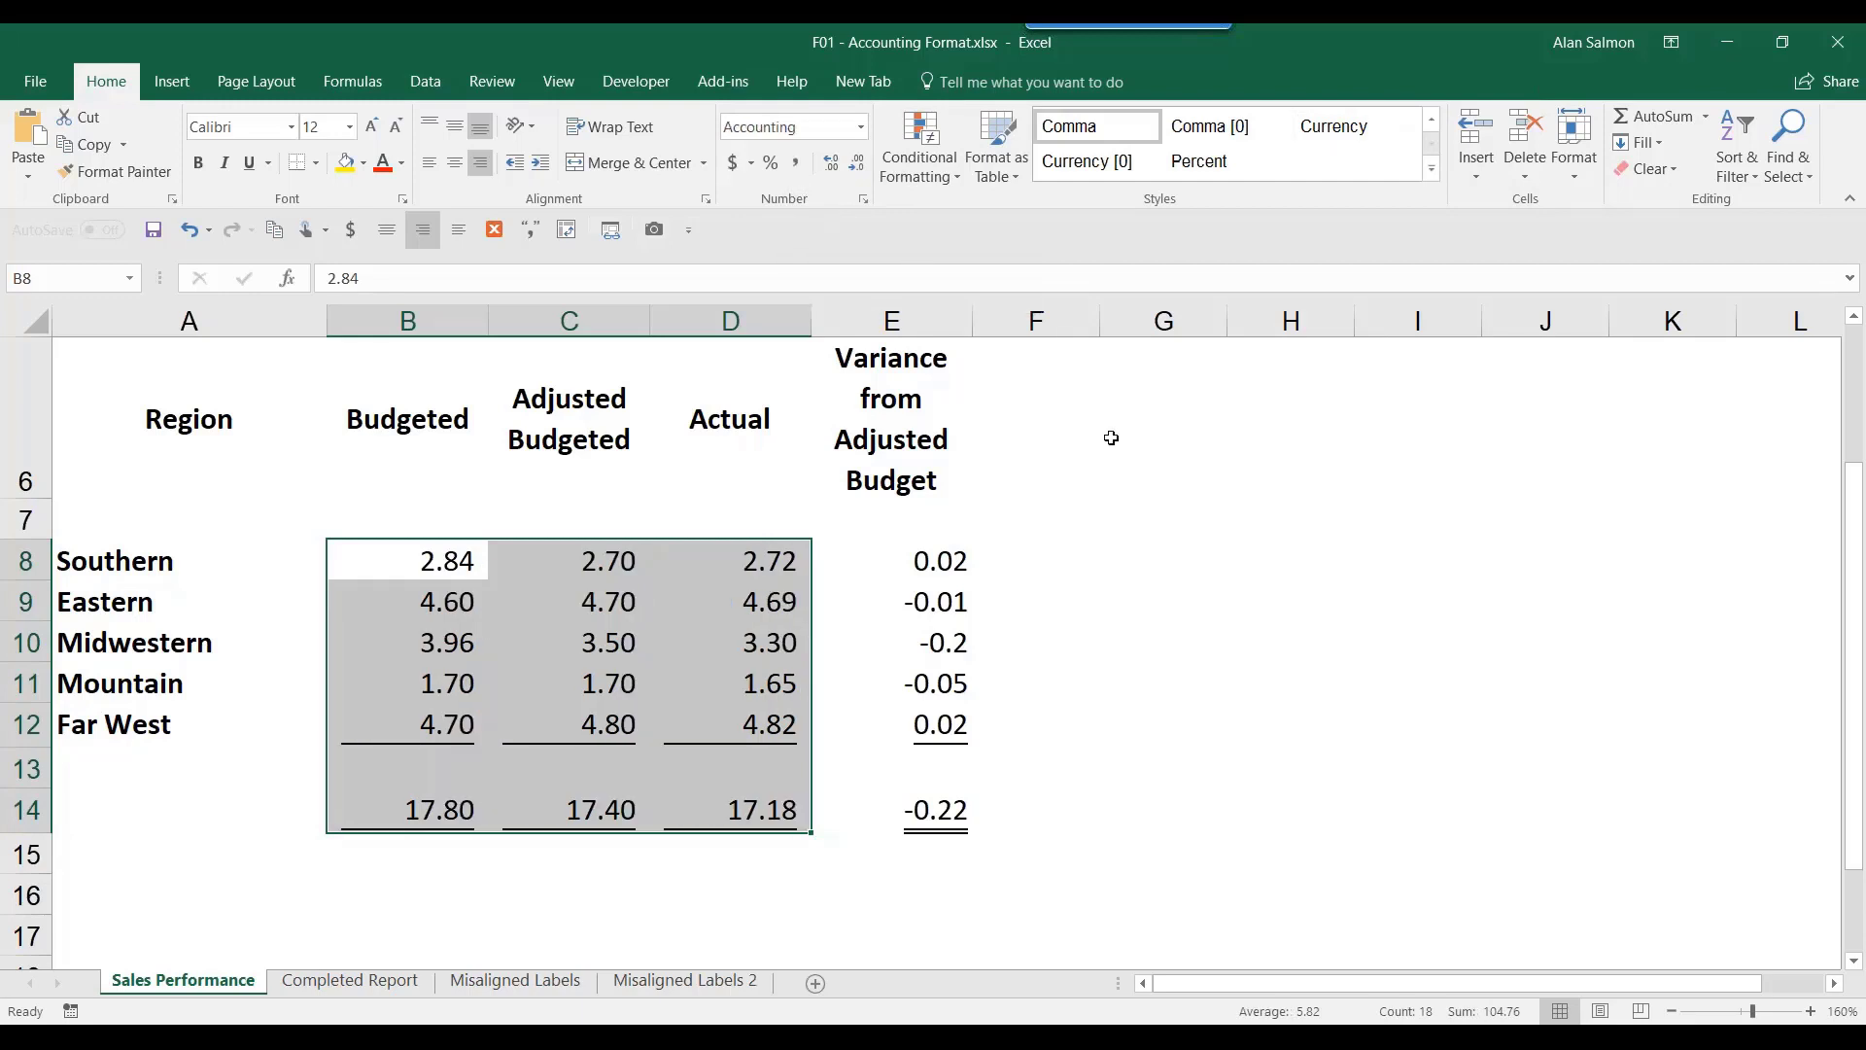
{"action": "left_click", "coordinate": [1159, 474]}
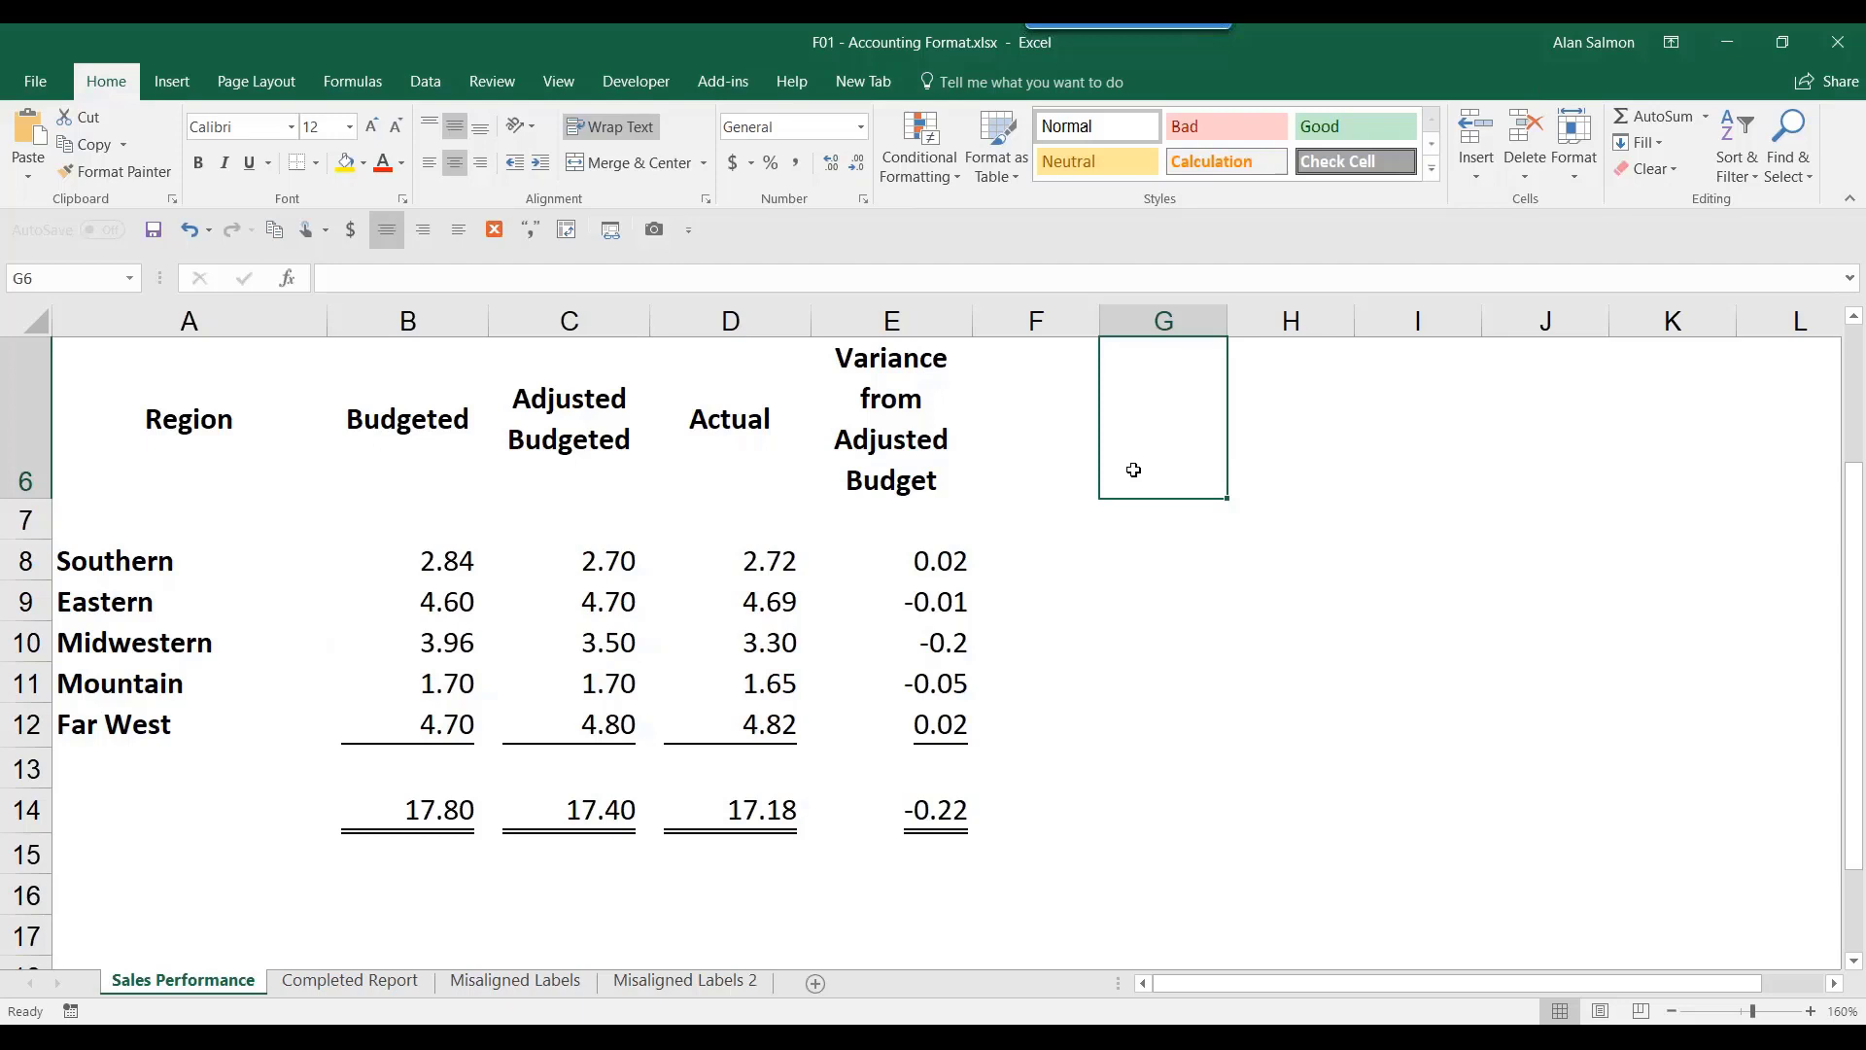
Change the Southern region's Budgeted amount in B8 to the negative value -2.84
{"action": "left_click", "coordinate": [439, 558]}
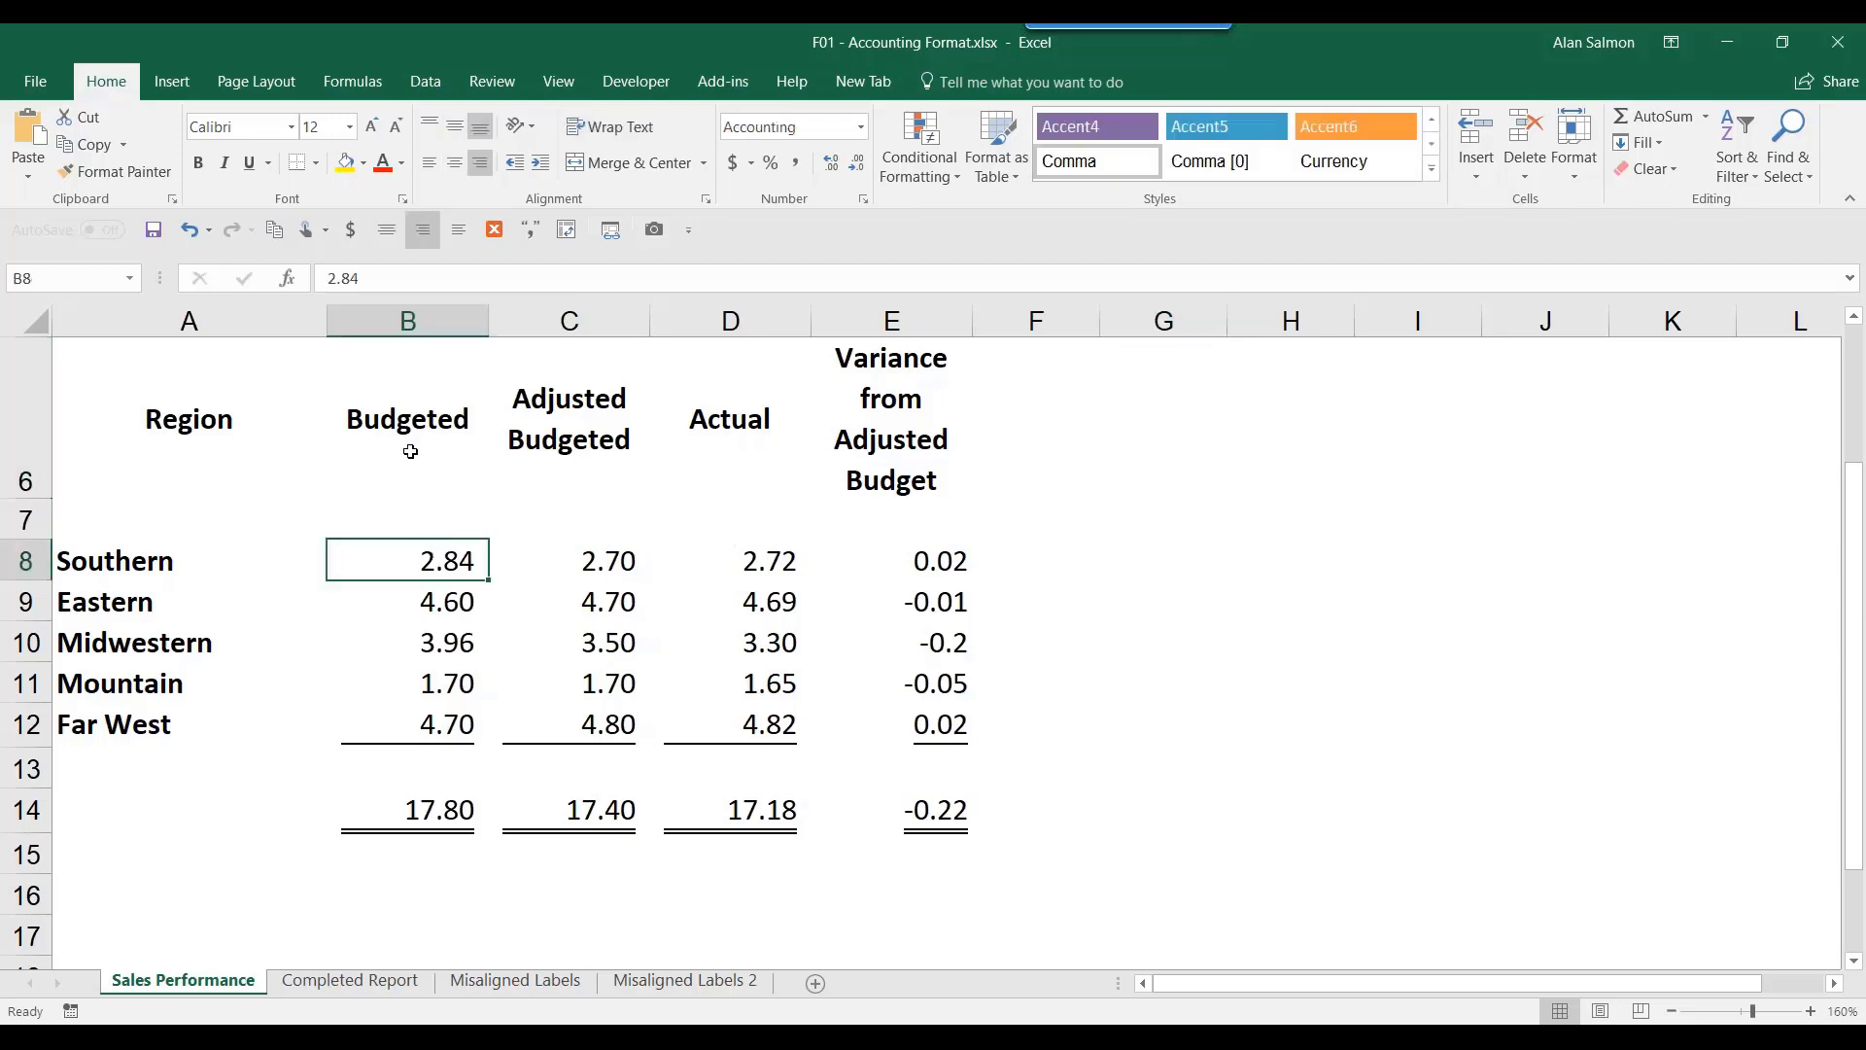
{"action": "left_click", "coordinate": [326, 278]}
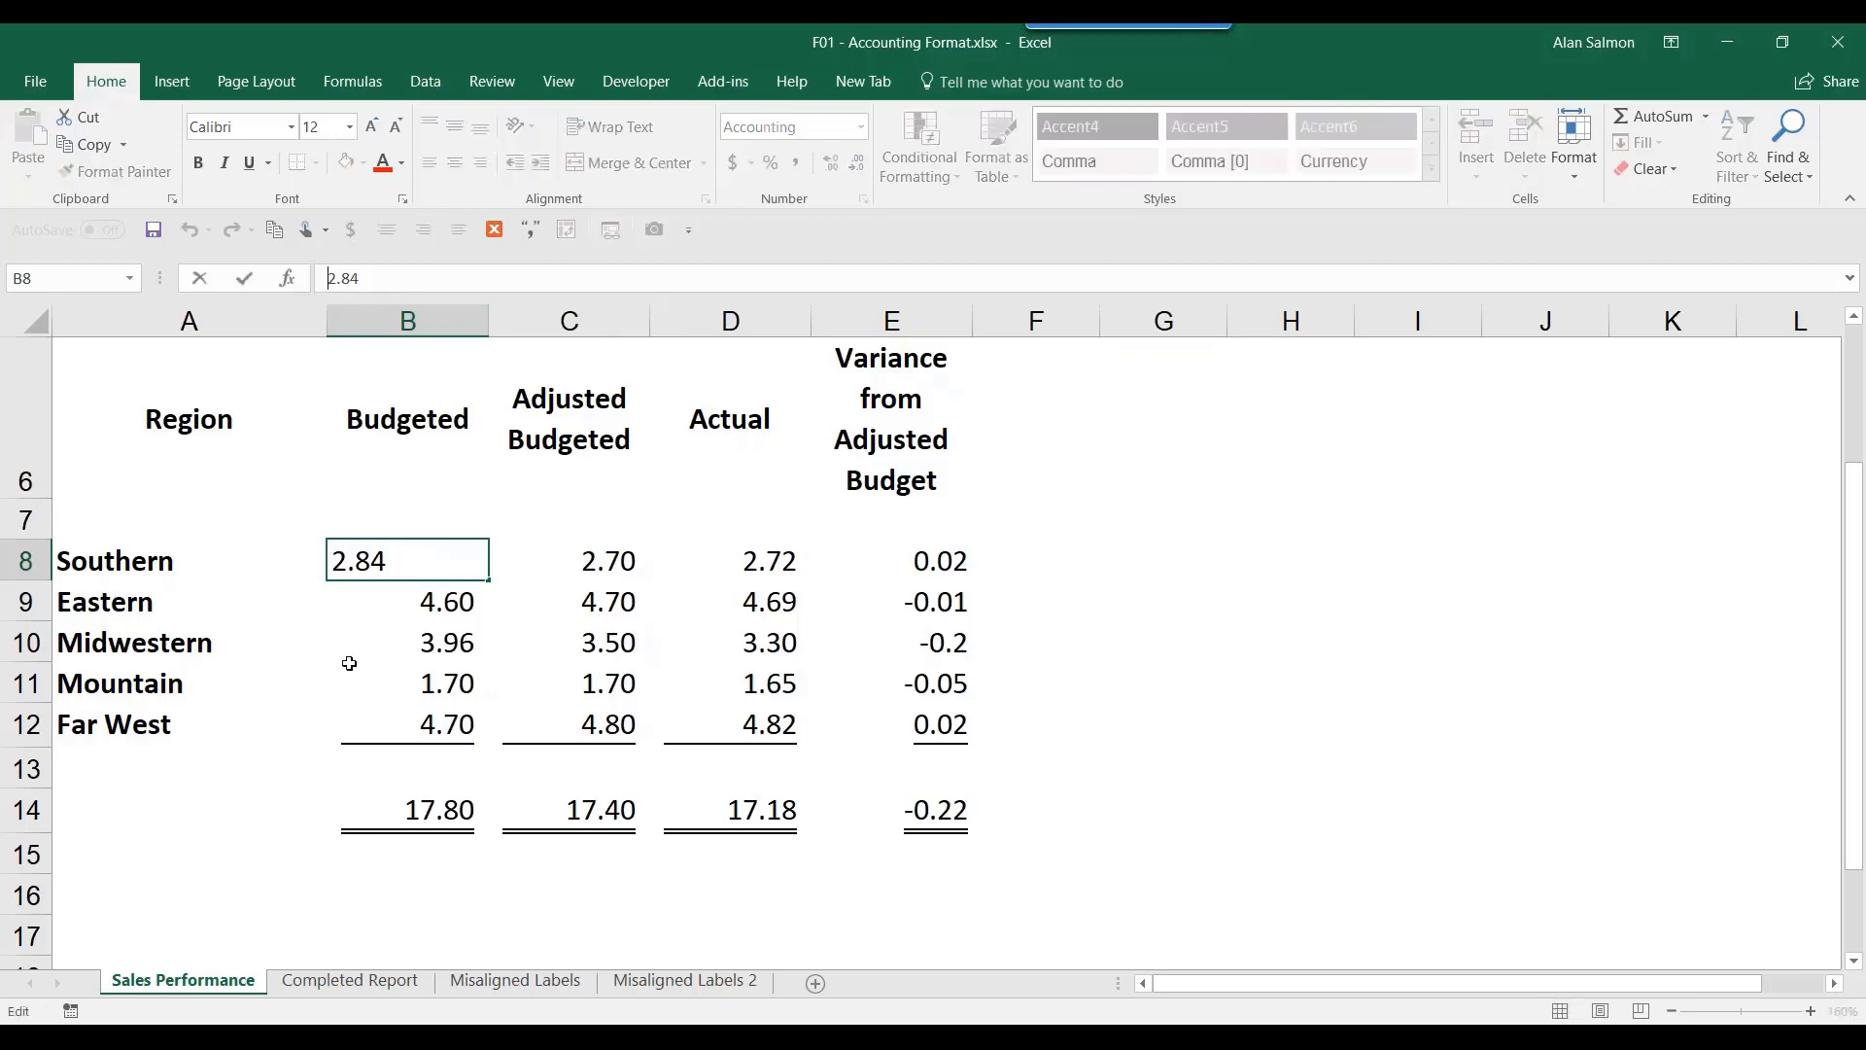
{"action": "type", "text": "-"}
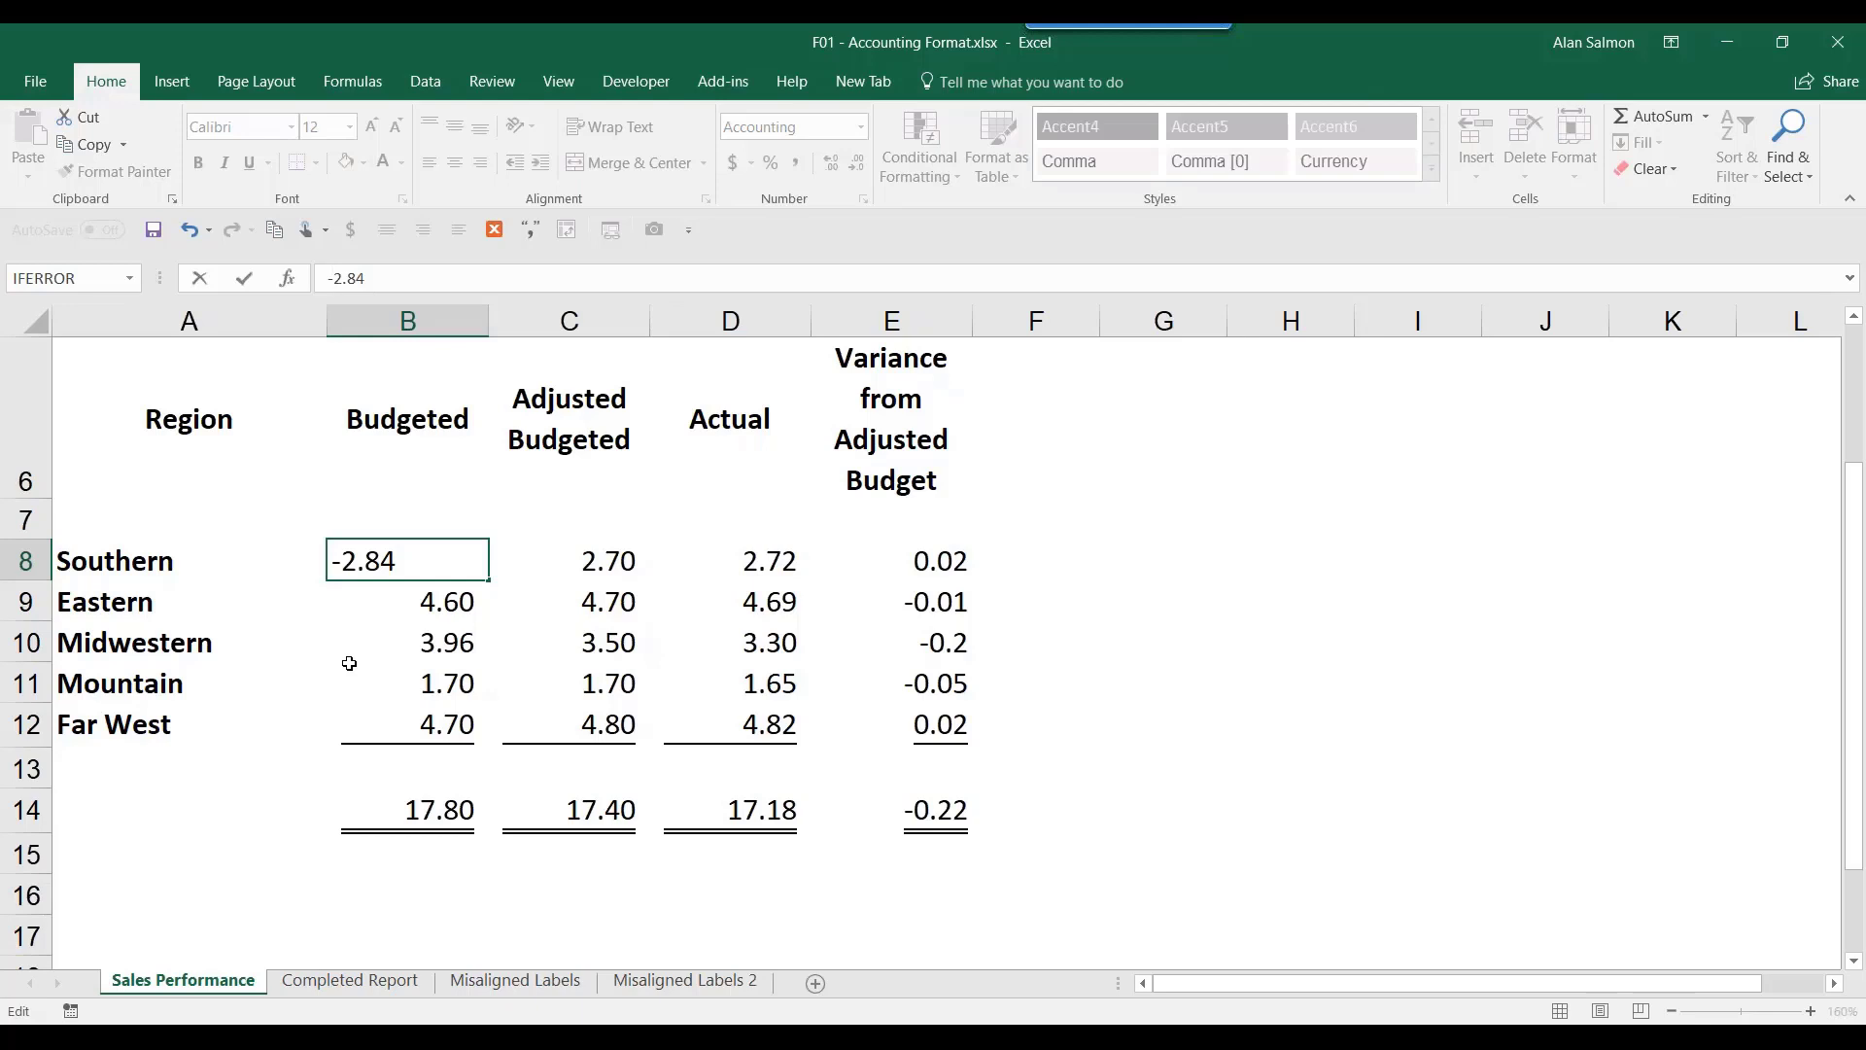
{"action": "key", "text": "Return"}
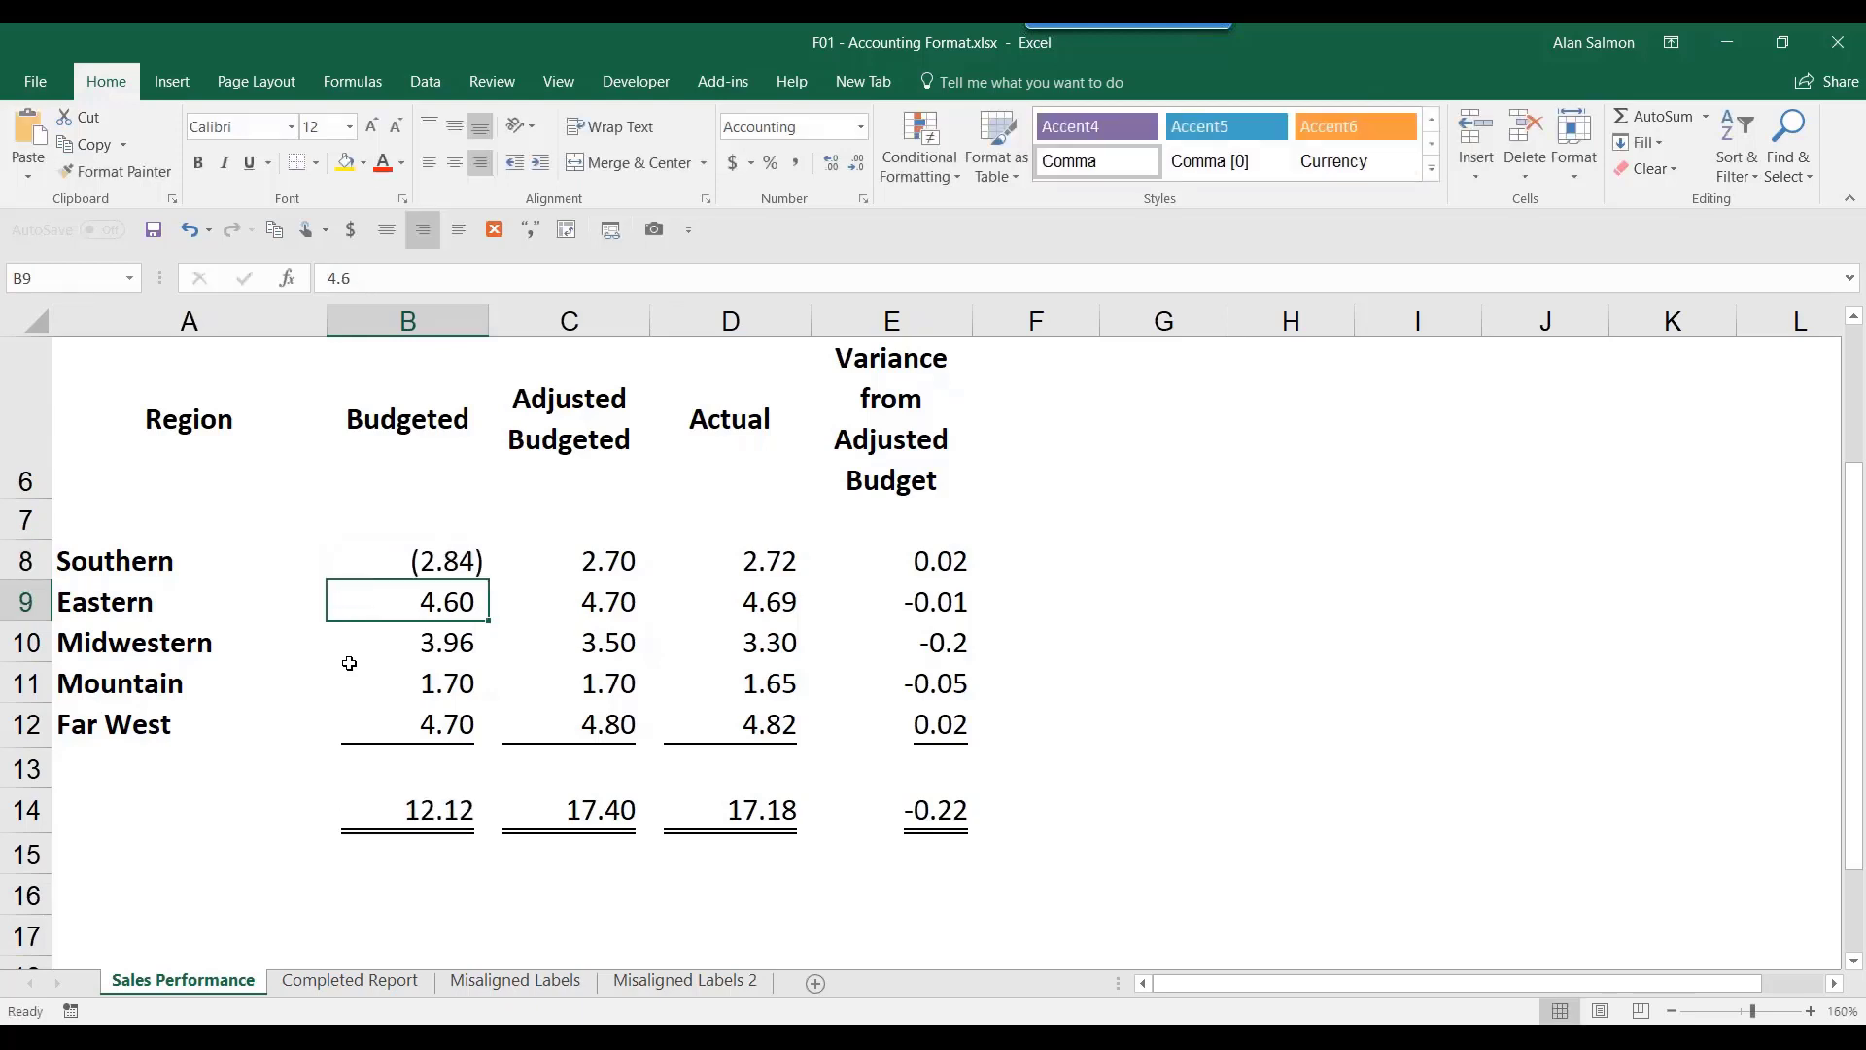
{"action": "left_click", "coordinate": [449, 554]}
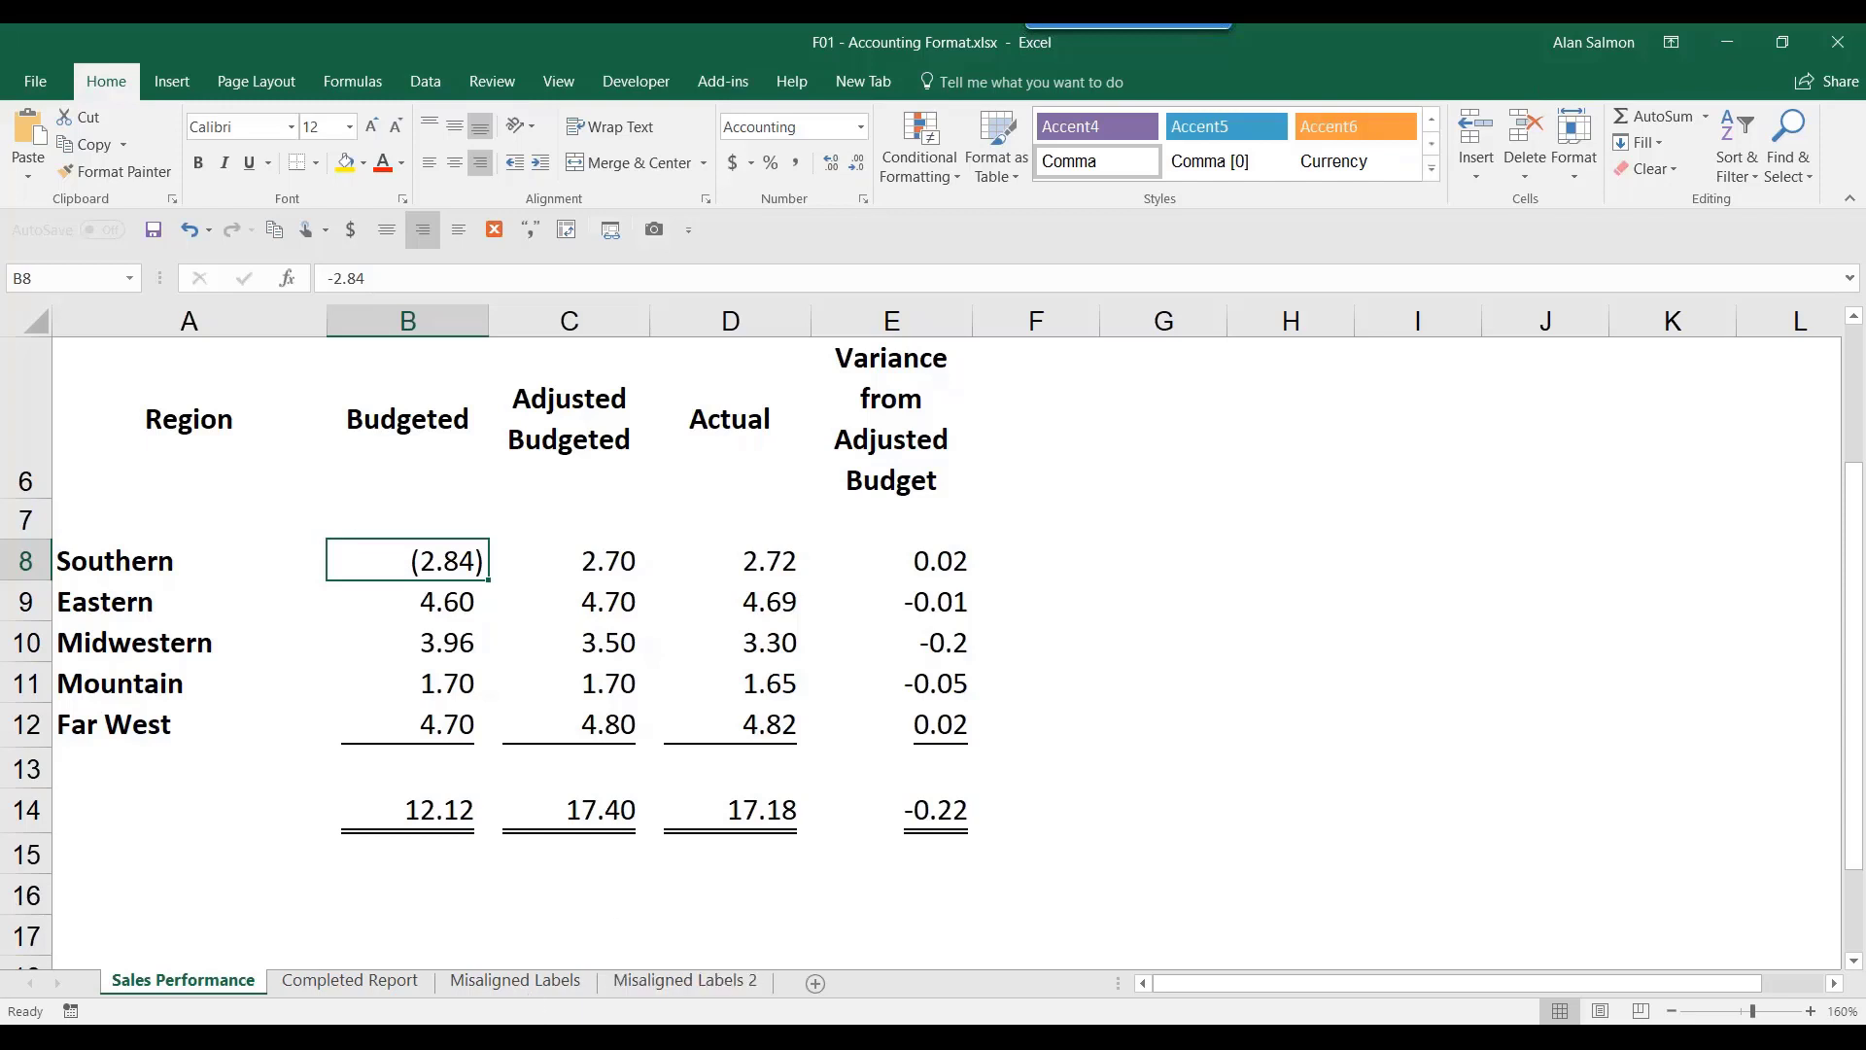
Switch to the F04 Underlines and Double Underlines workbook and examine the underlining of the row 4 amounts in B4:F4
{"action": "left_click", "coordinate": [1079, 1038]}
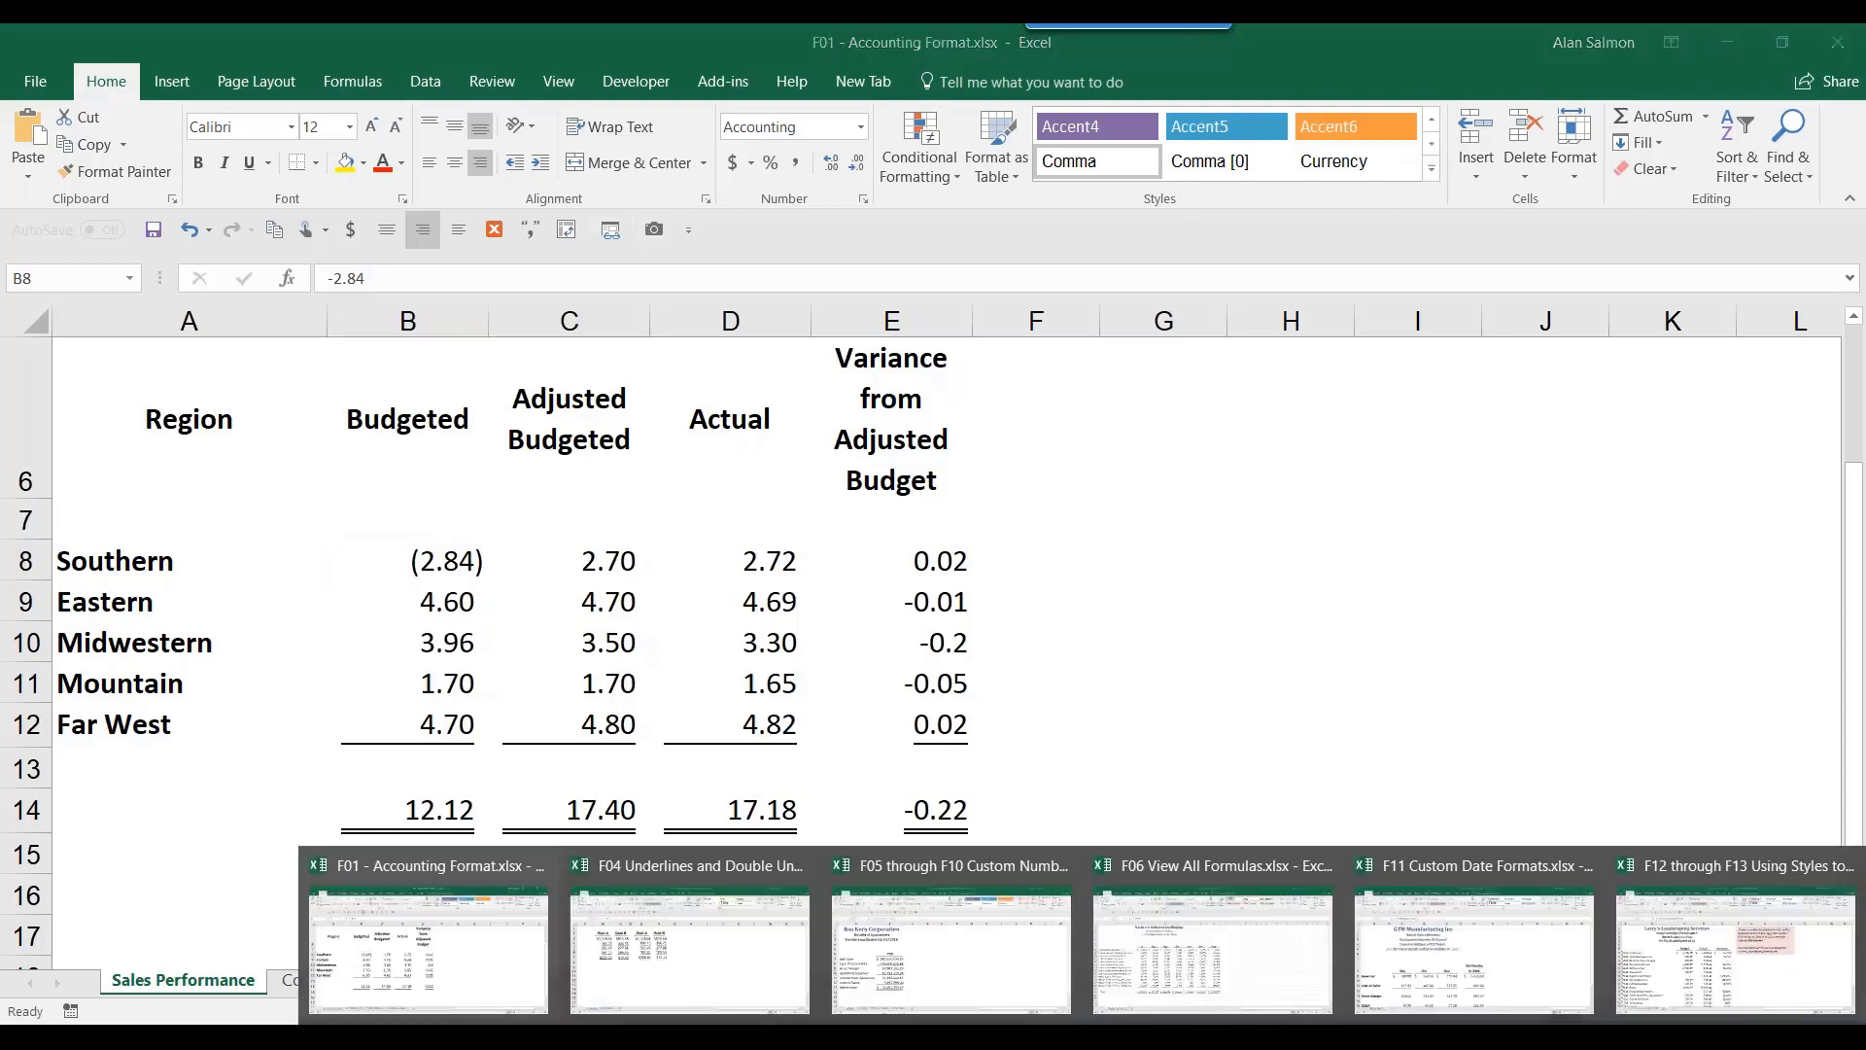
{"action": "left_click", "coordinate": [756, 924]}
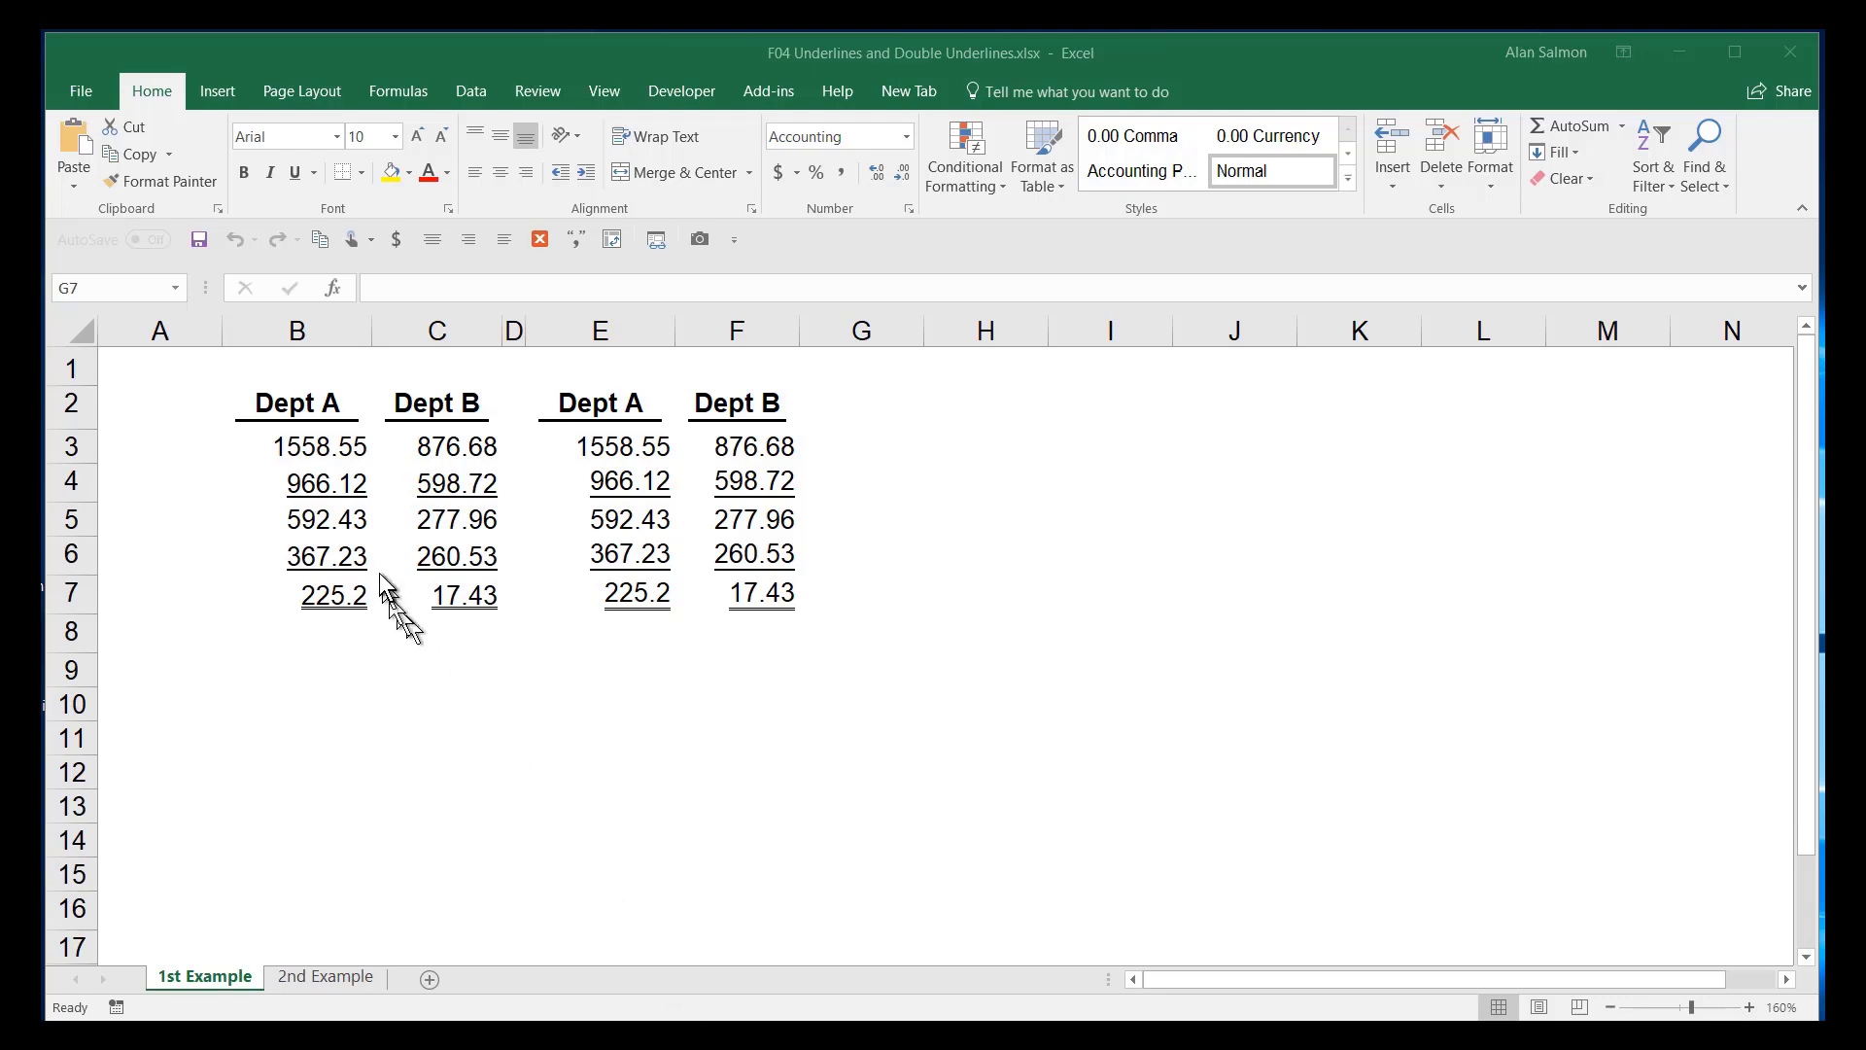
{"action": "left_click", "coordinate": [314, 480]}
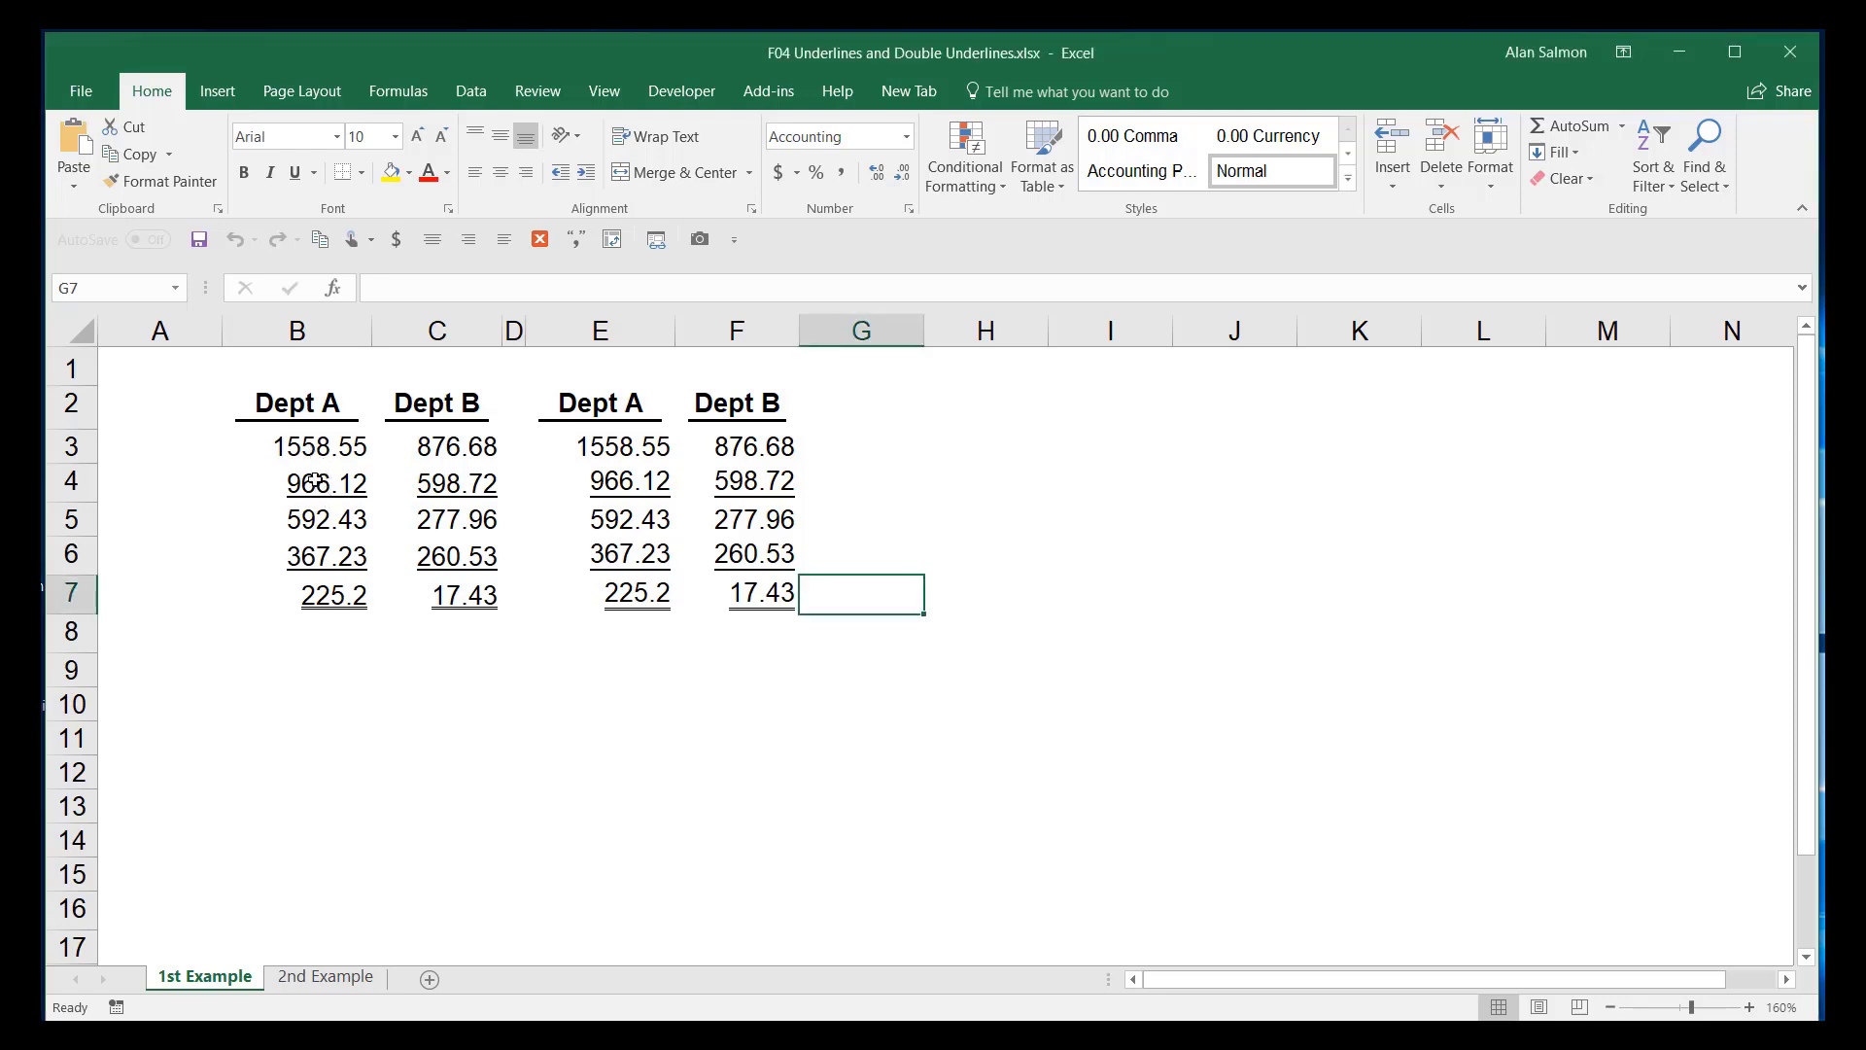
{"action": "left_click_drag", "start_coordinate": [315, 480], "coordinate": [782, 483]}
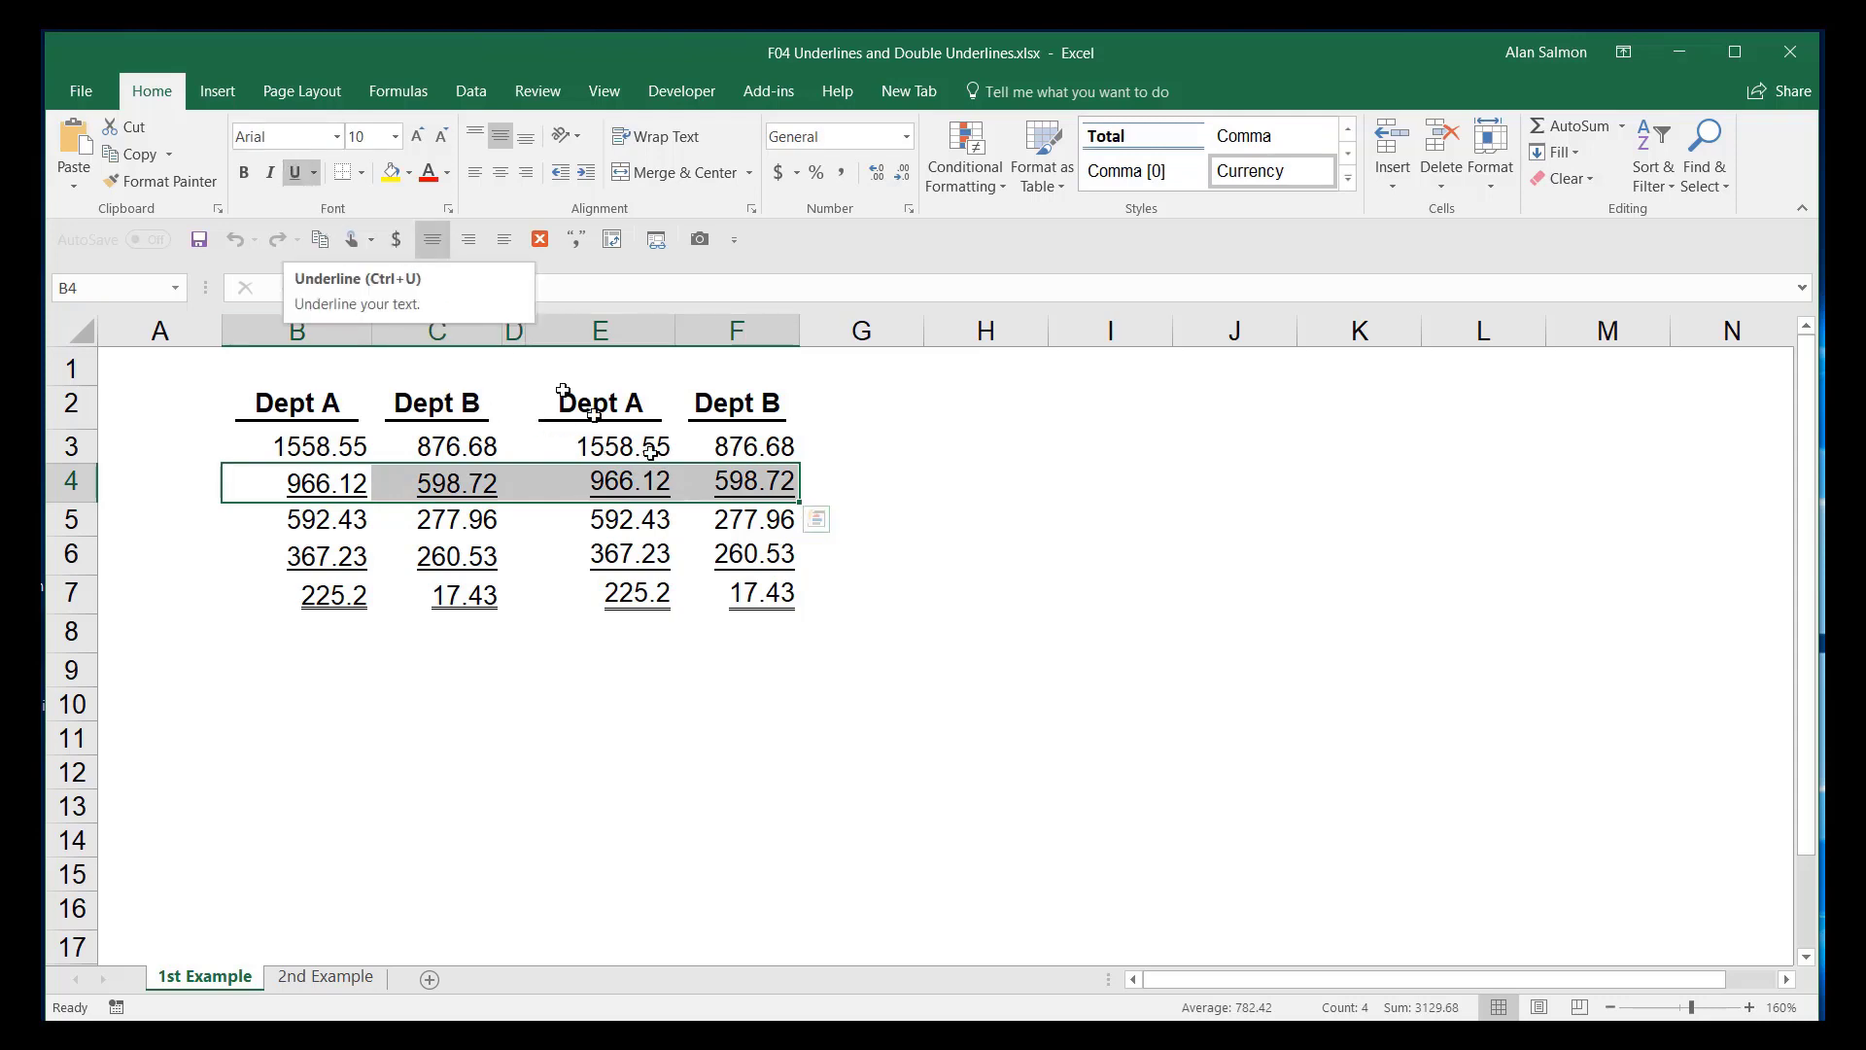
{"action": "left_click", "coordinate": [975, 558]}
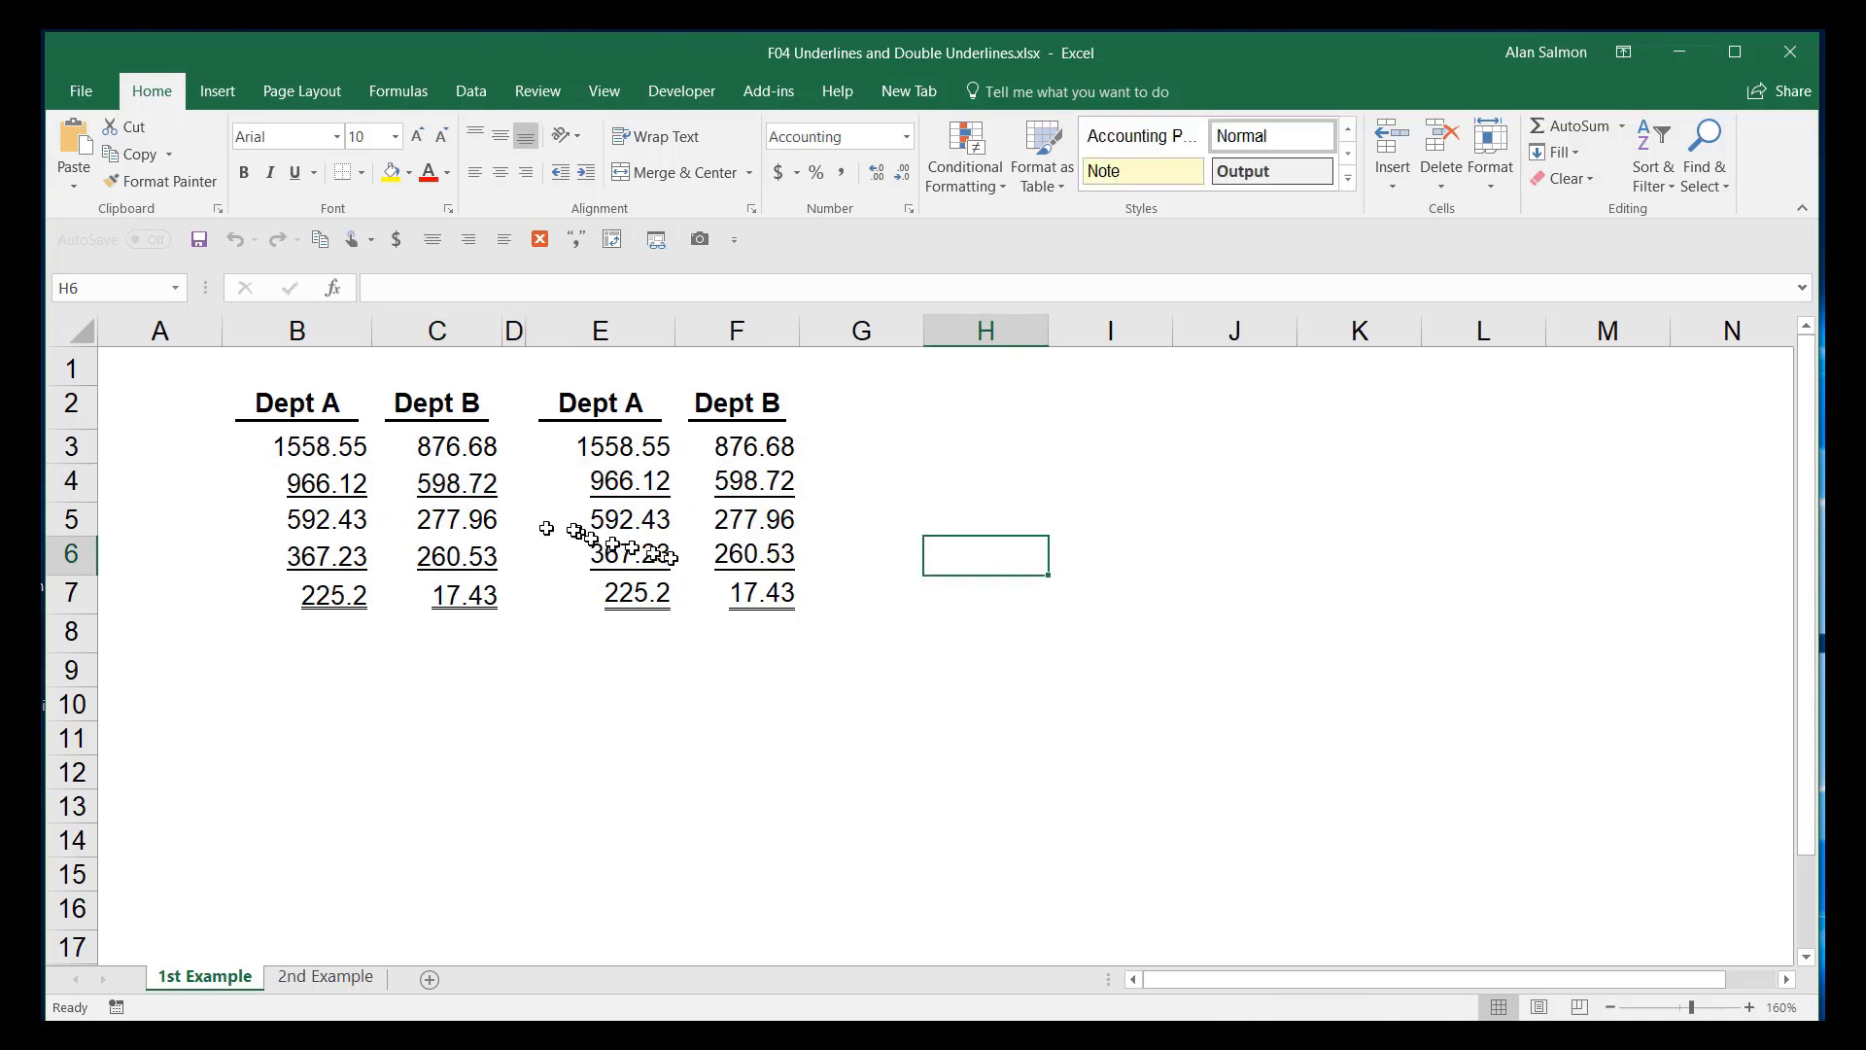
{"action": "left_click_drag", "start_coordinate": [331, 483], "coordinate": [709, 472]}
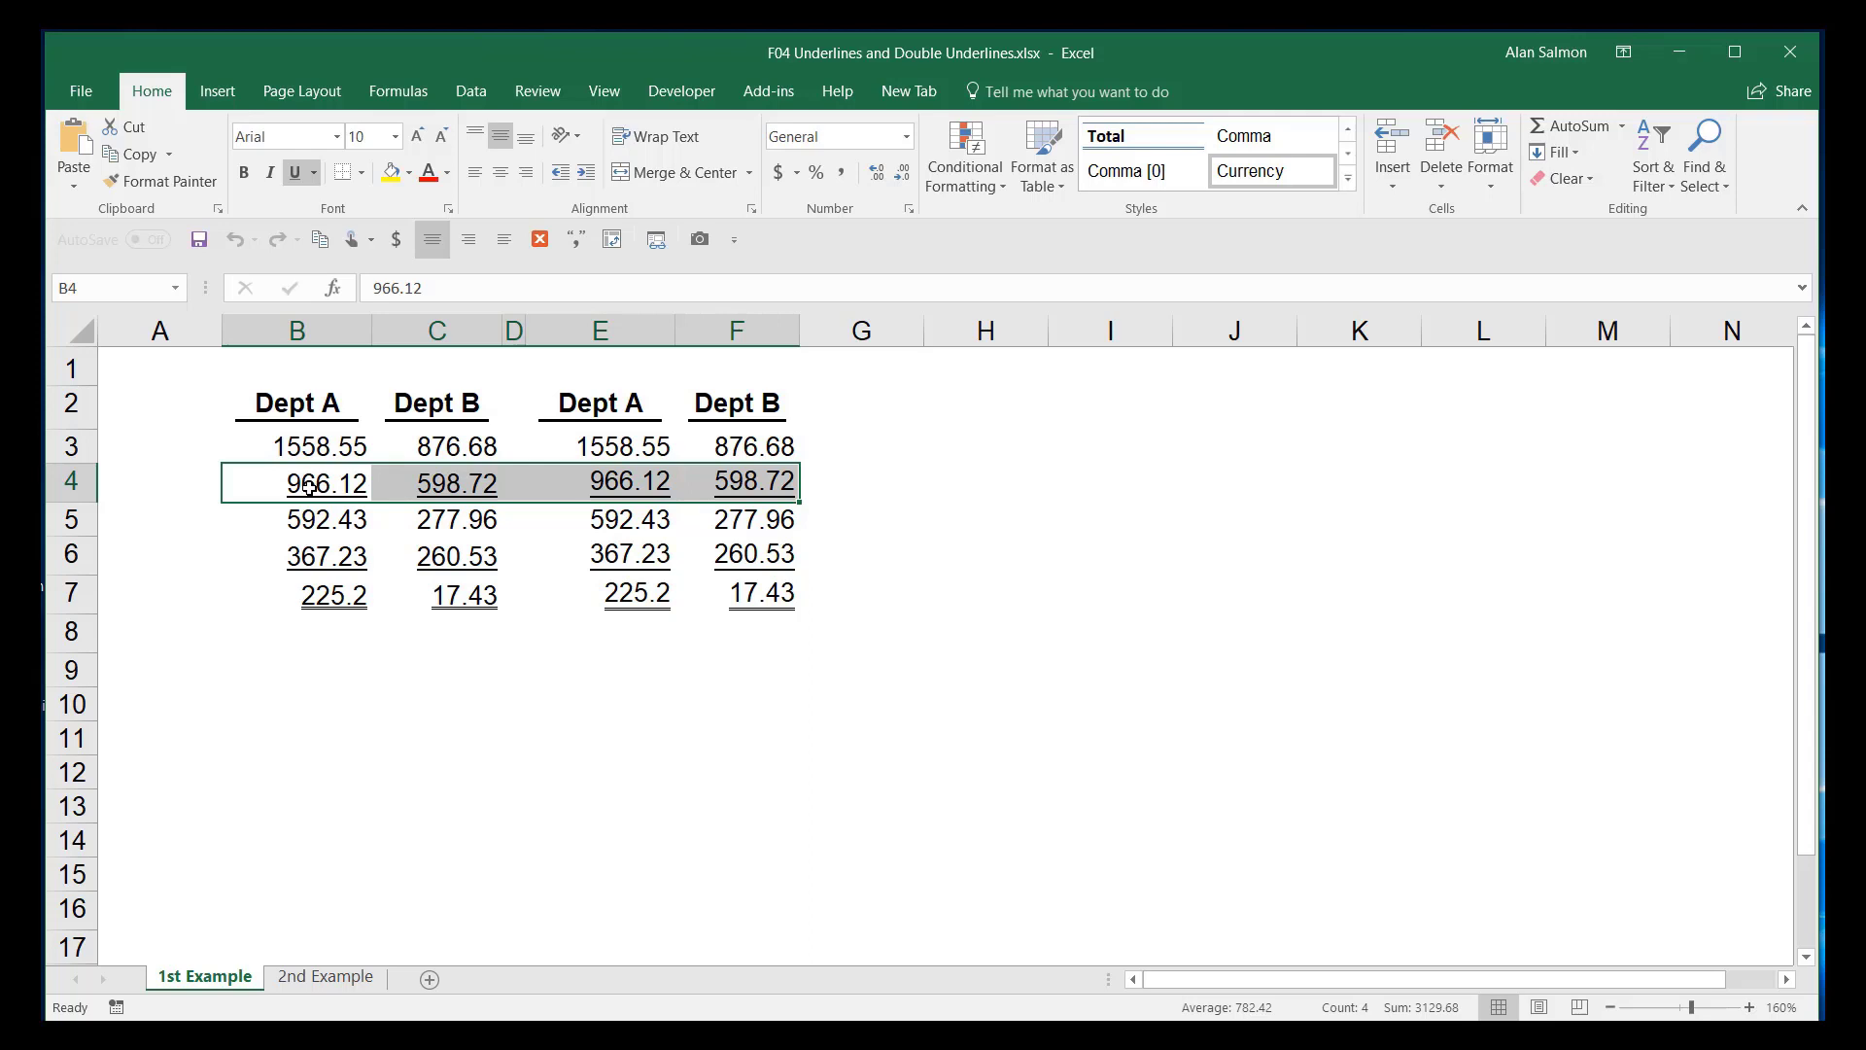
Change the first Dept A amount in B4 to 966.666
{"action": "left_click", "coordinate": [309, 486]}
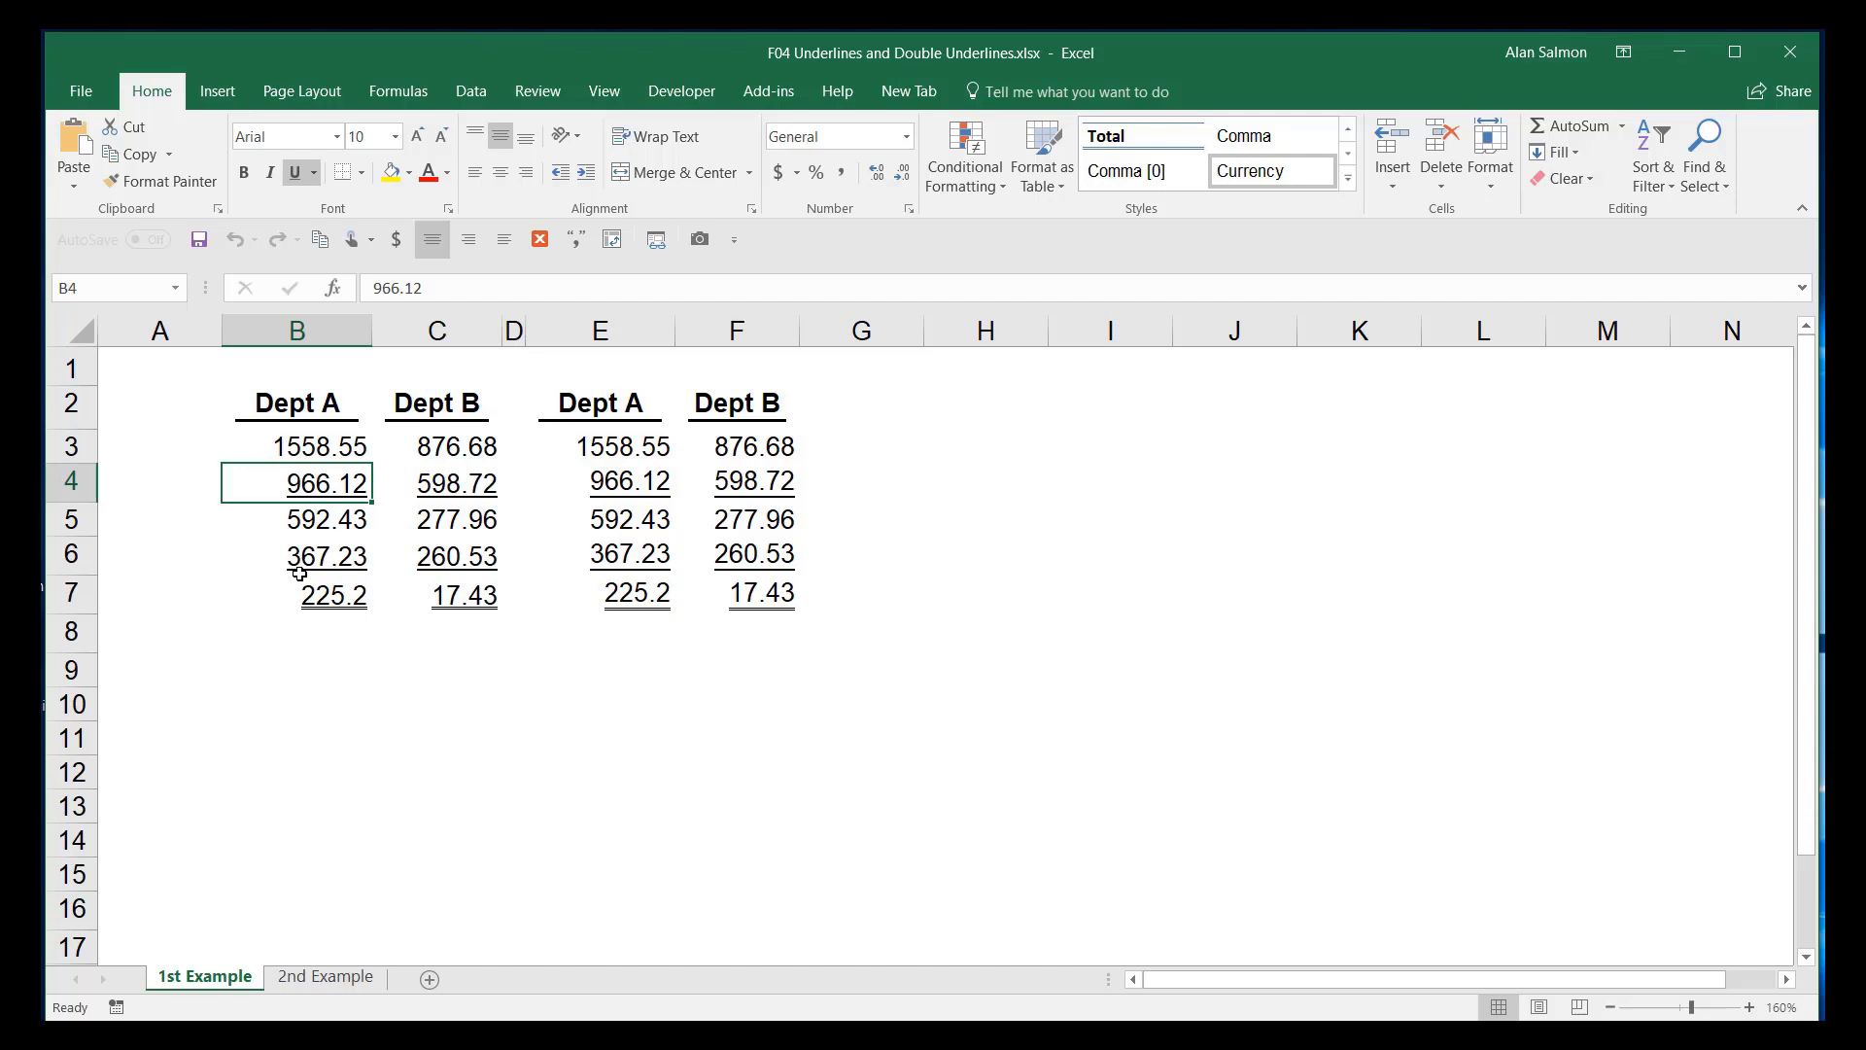
{"action": "type", "text": "966"}
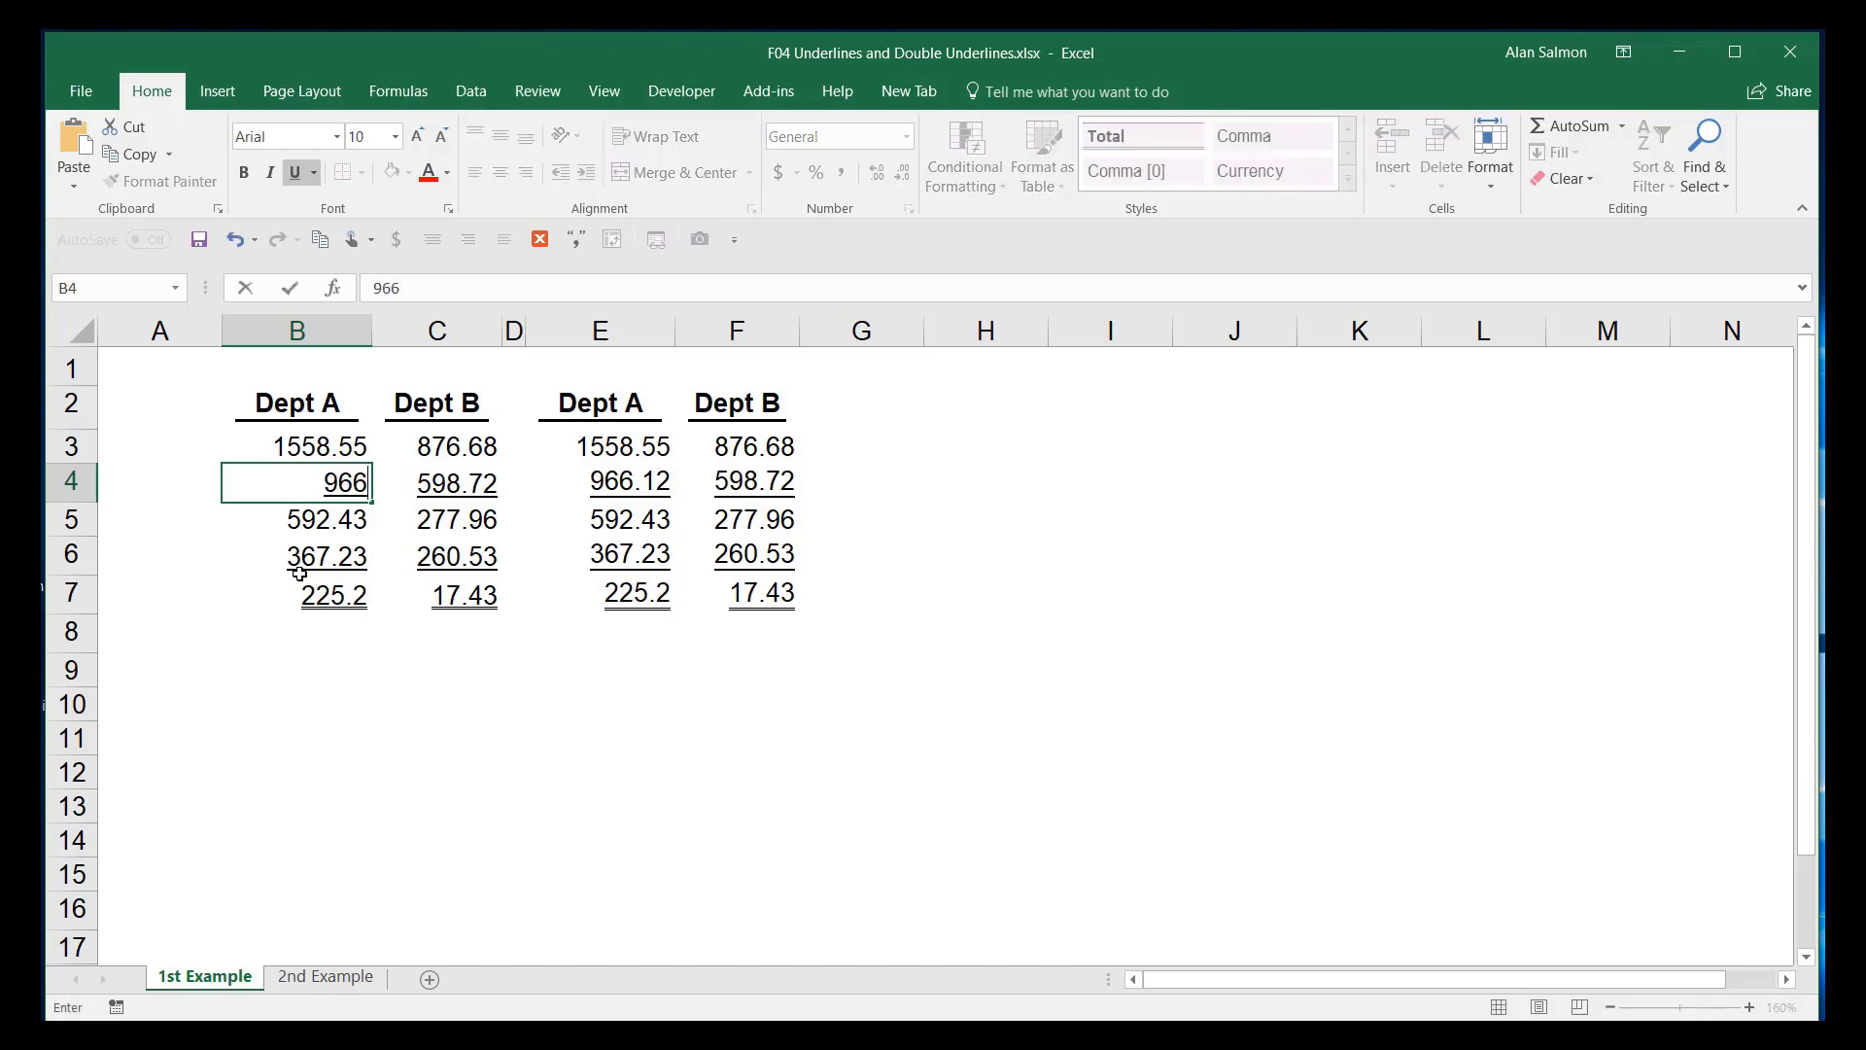
{"action": "type", "text": ".666"}
{"action": "key", "text": "Return"}
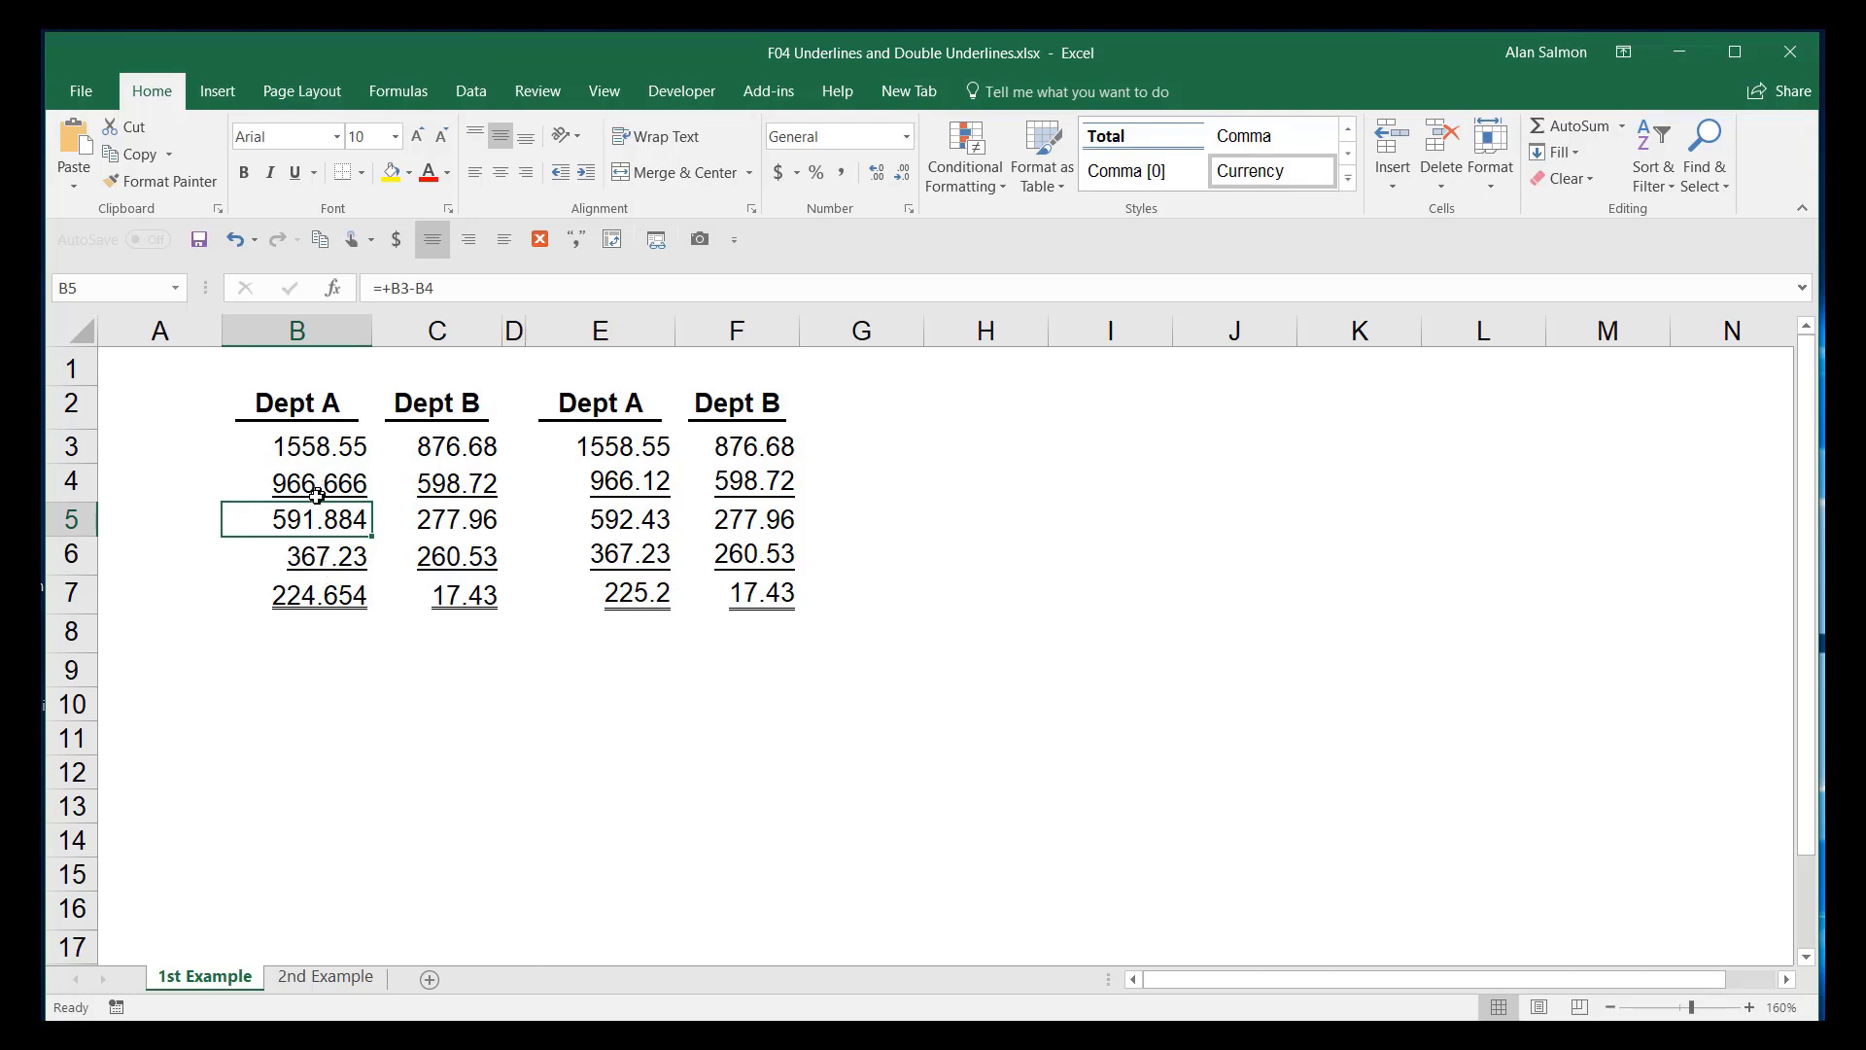
Replace the underline on the row 4 amounts in B4:F4 with a bottom cell border
{"action": "left_click_drag", "start_coordinate": [318, 492], "coordinate": [700, 473]}
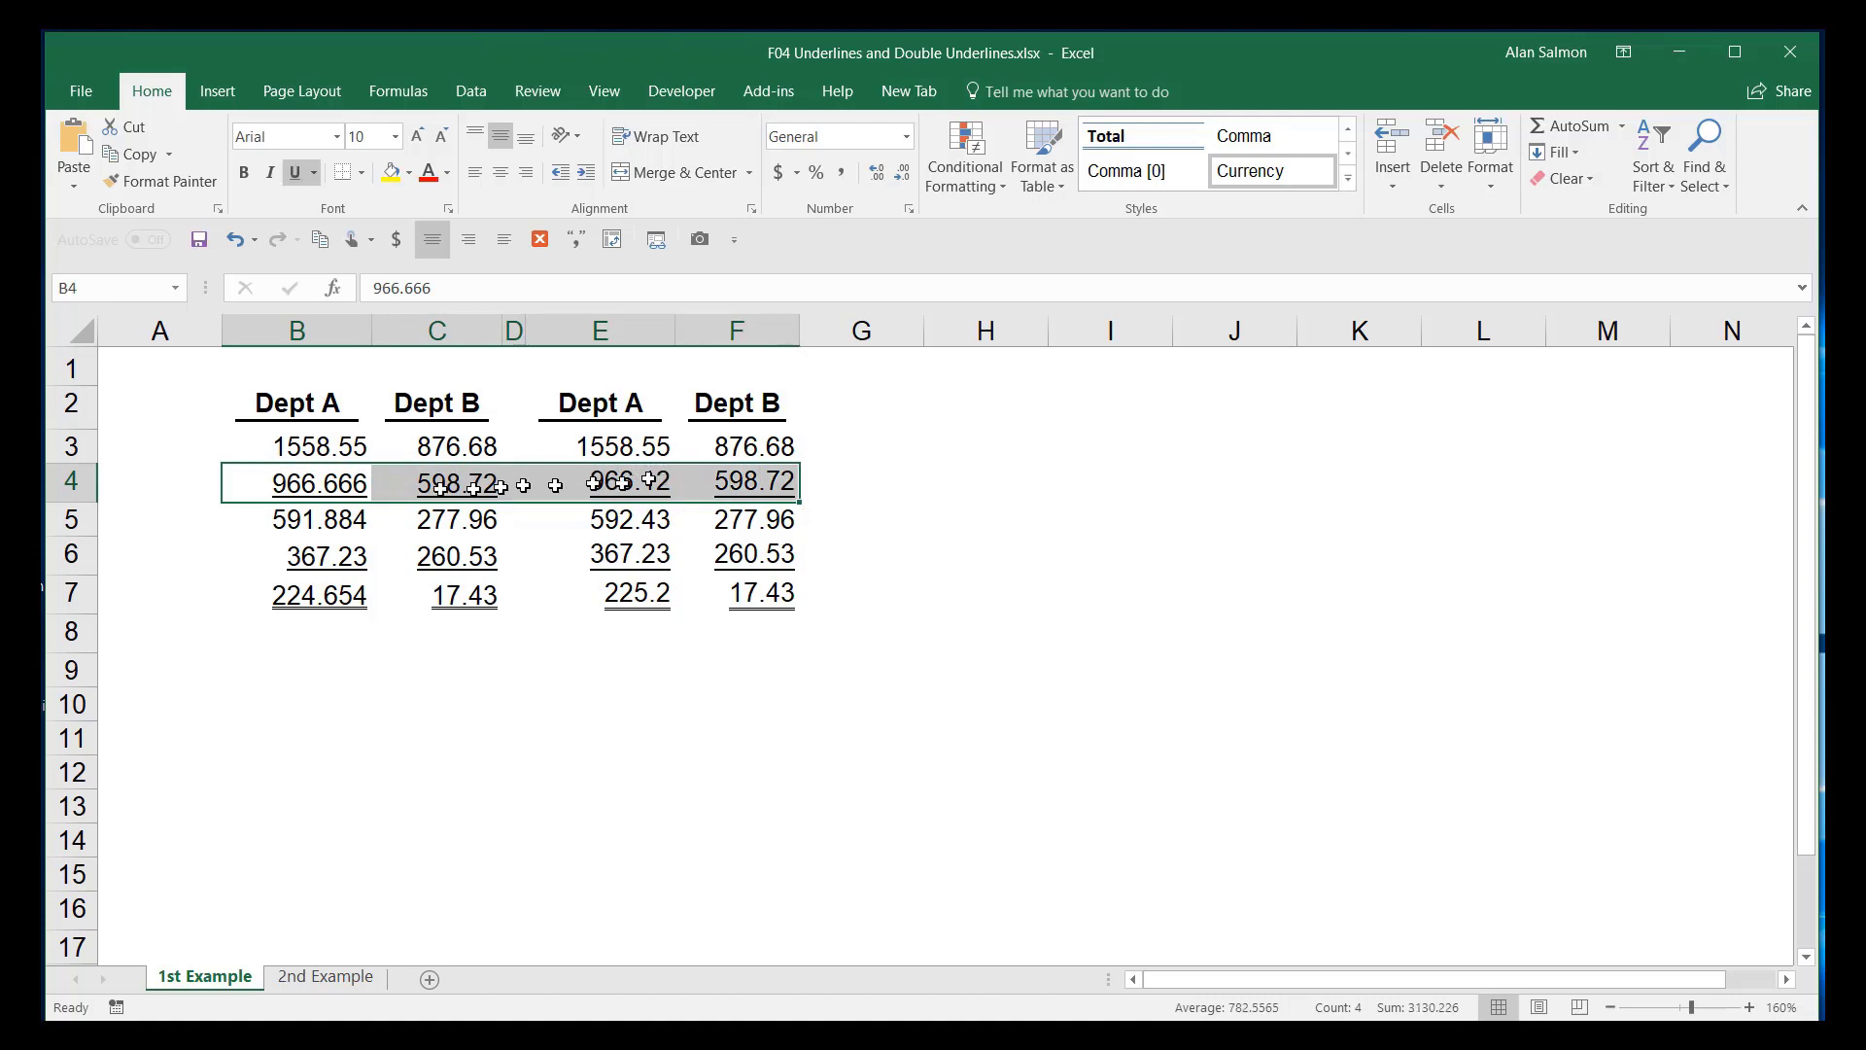
{"action": "left_click", "coordinate": [297, 175]}
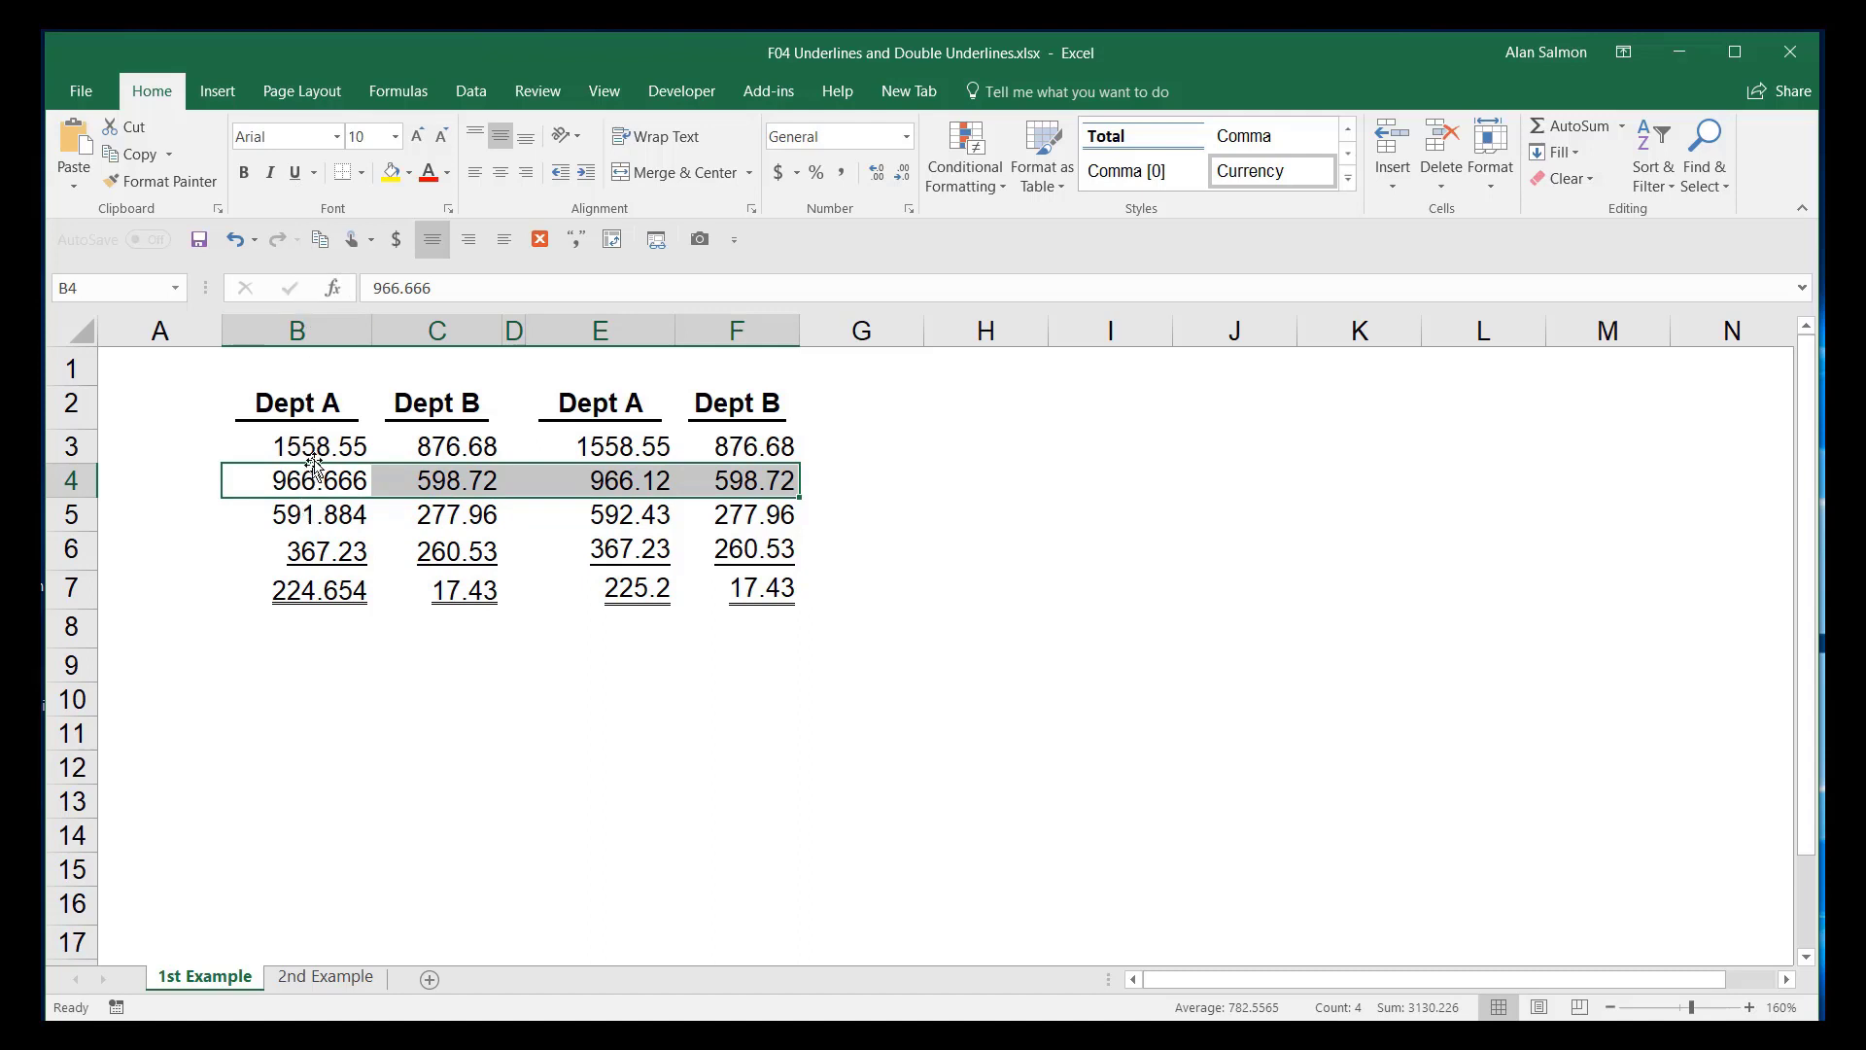
{"action": "left_click", "coordinate": [342, 174]}
{"action": "left_click", "coordinate": [924, 445]}
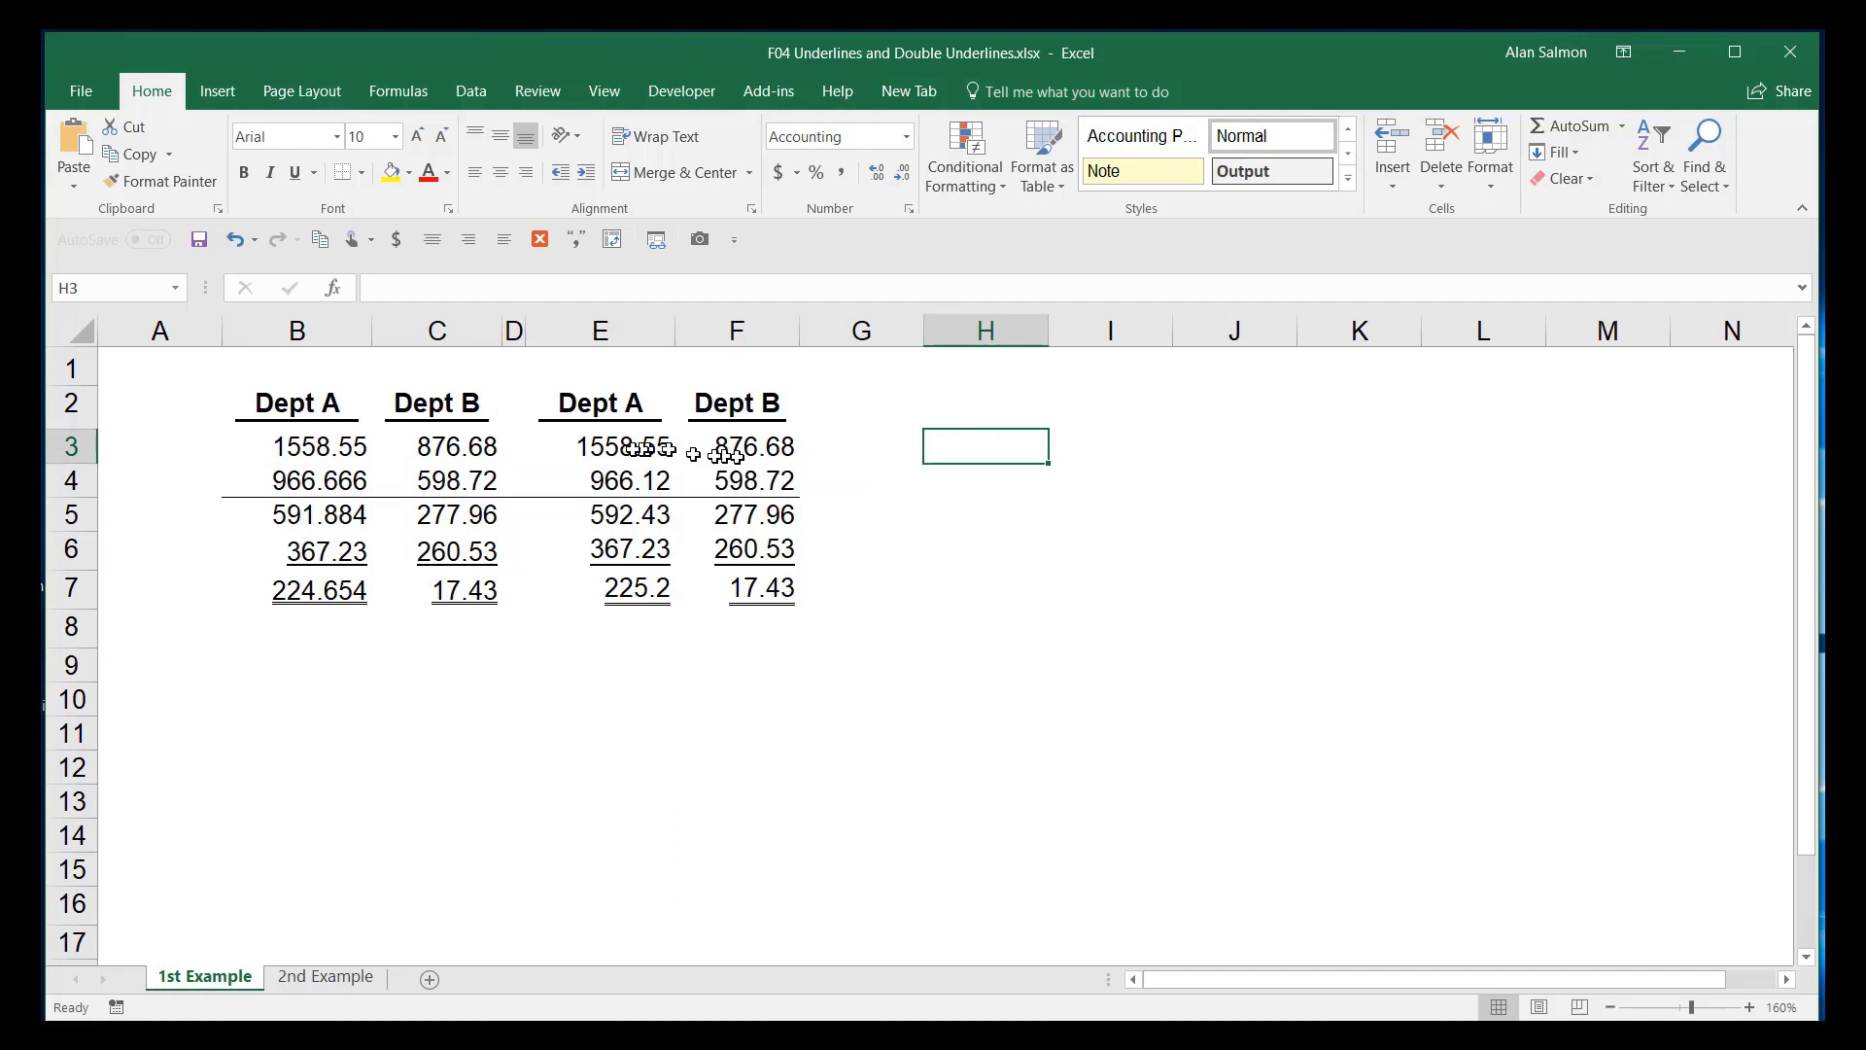
Insert a narrow spacer column between the first Dept A and Dept B columns and remove all of its borders
{"action": "left_click", "coordinate": [405, 320]}
{"action": "right_click", "coordinate": [405, 324]}
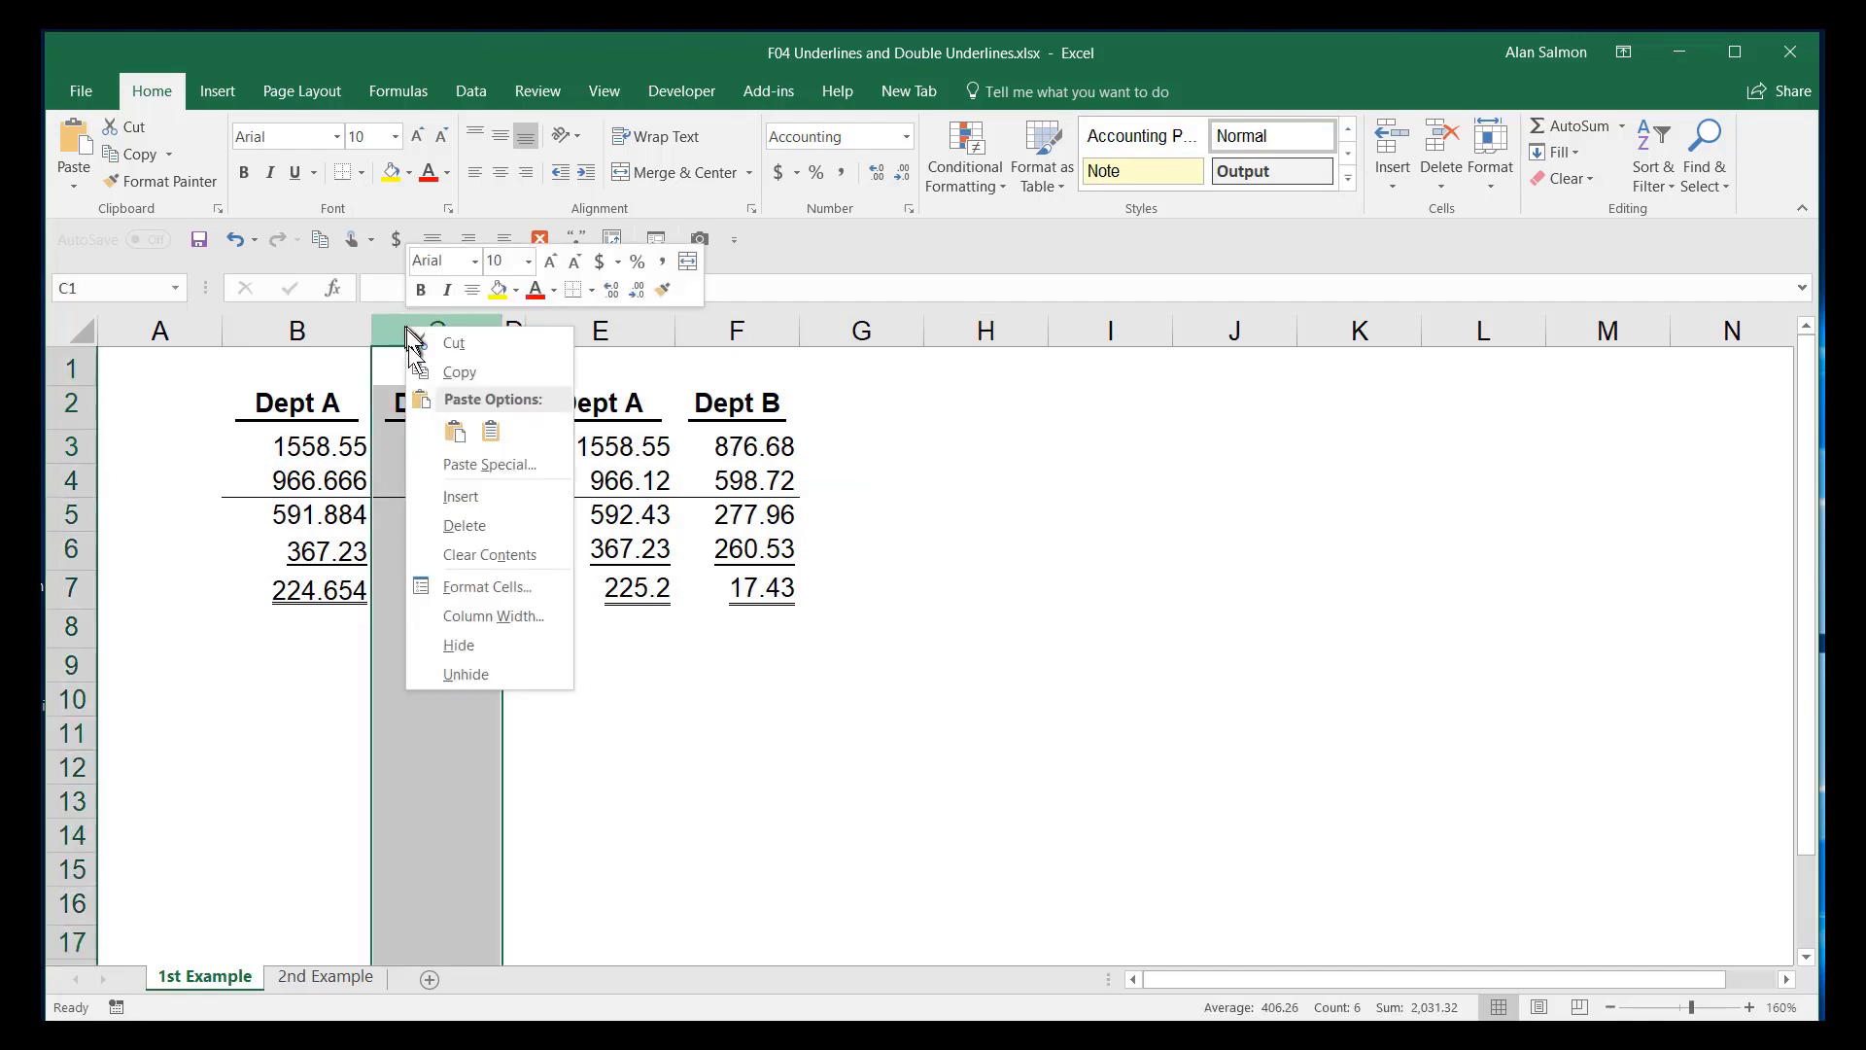
{"action": "left_click", "coordinate": [447, 486]}
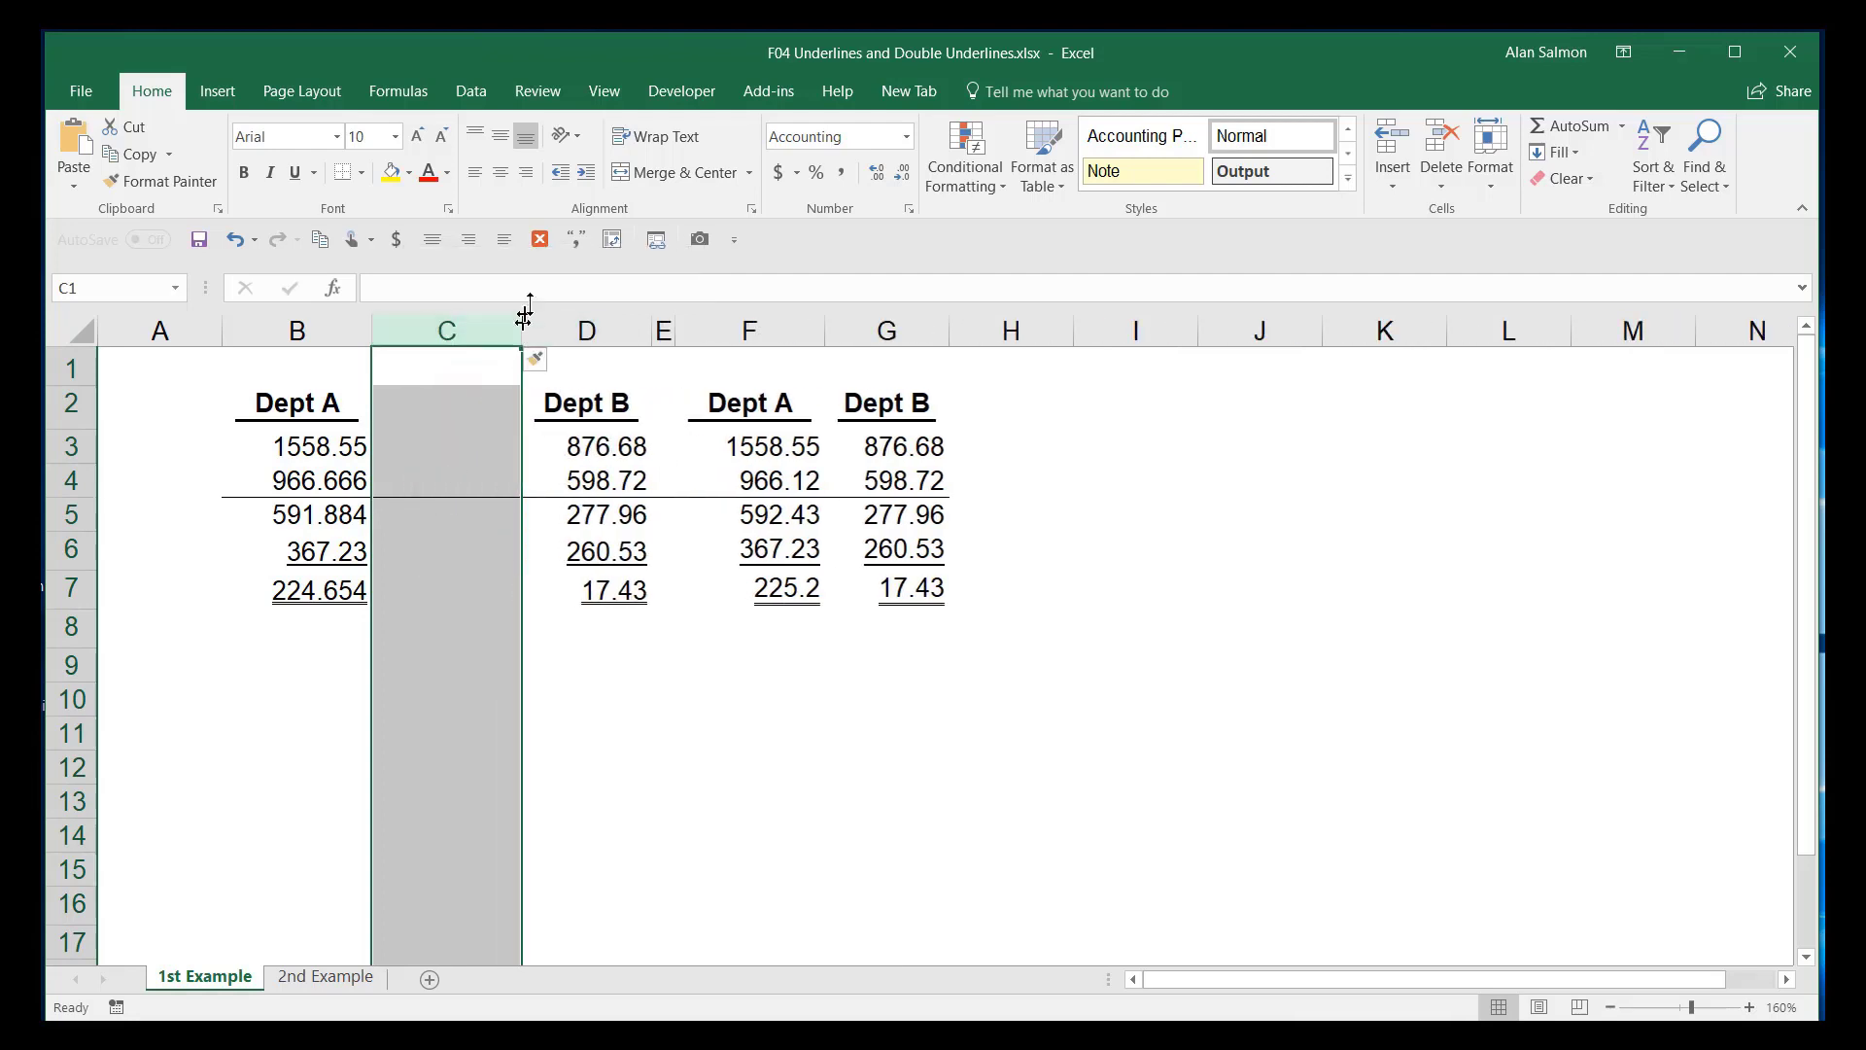
{"action": "left_click_drag", "start_coordinate": [522, 342], "coordinate": [406, 345]}
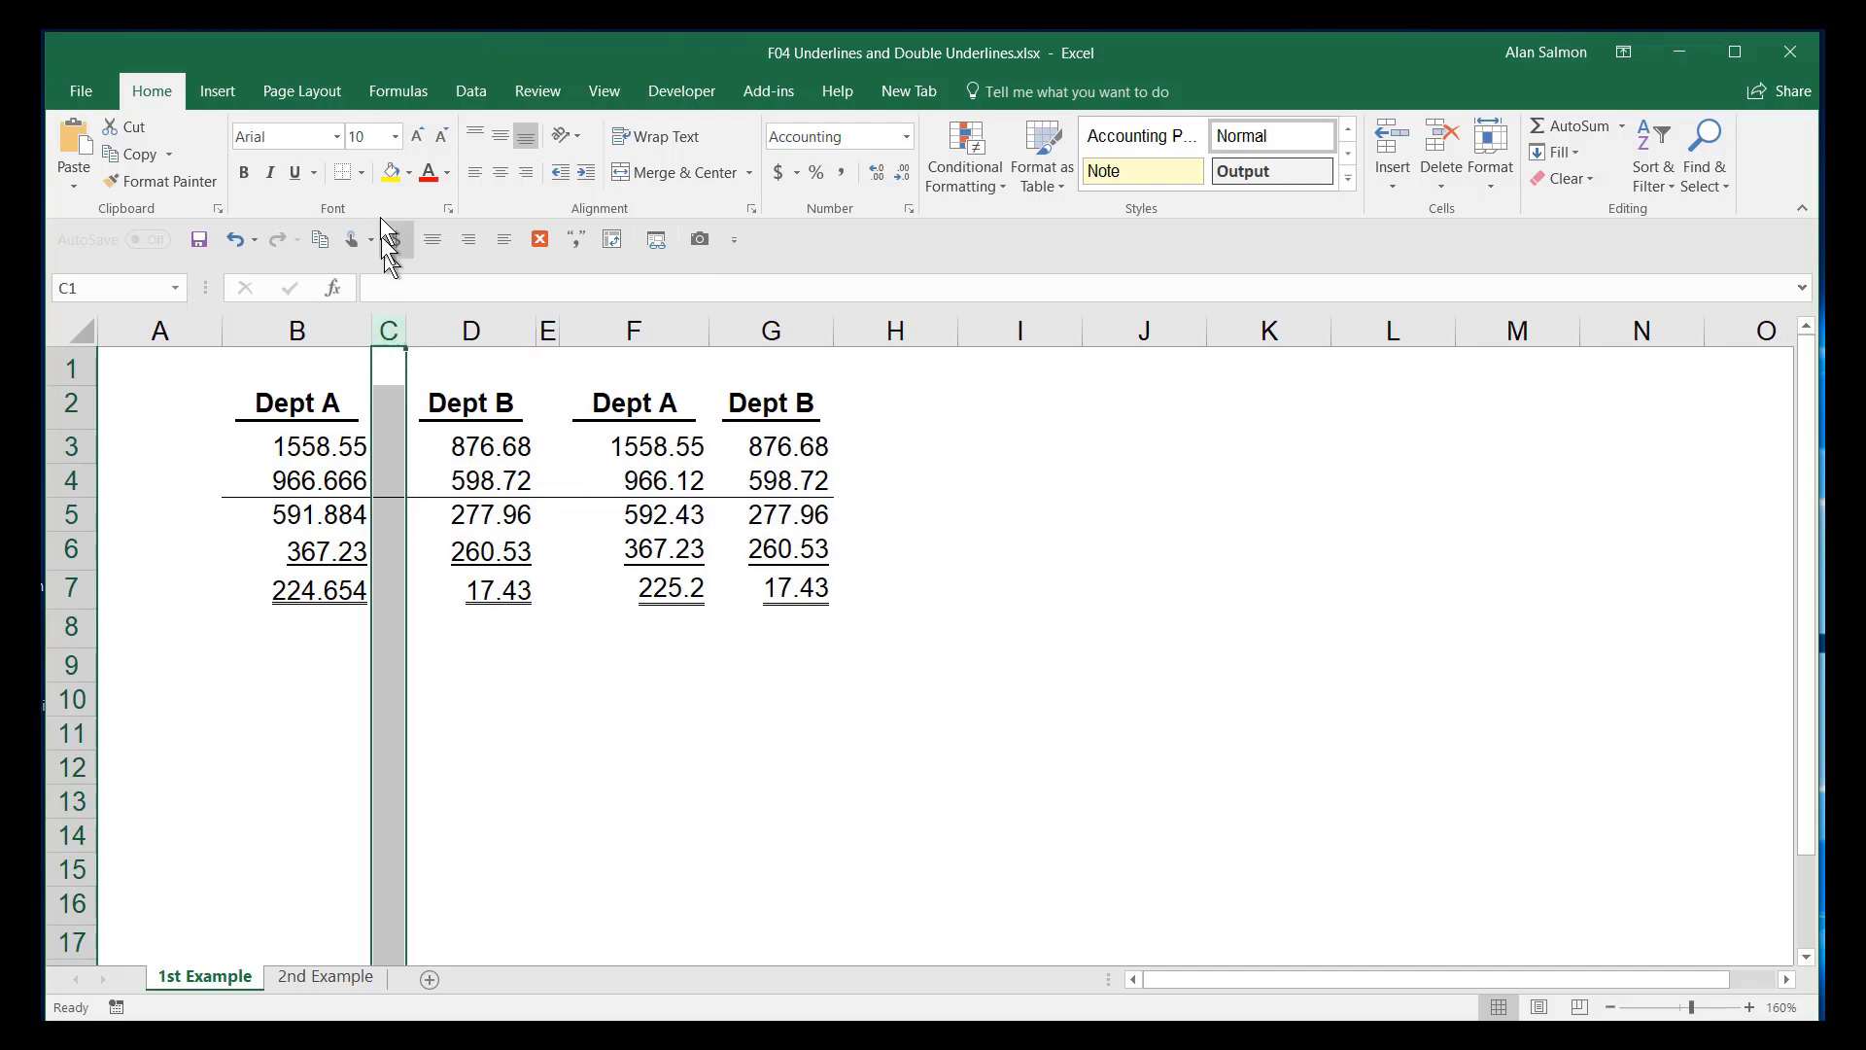
{"action": "left_click", "coordinate": [360, 172]}
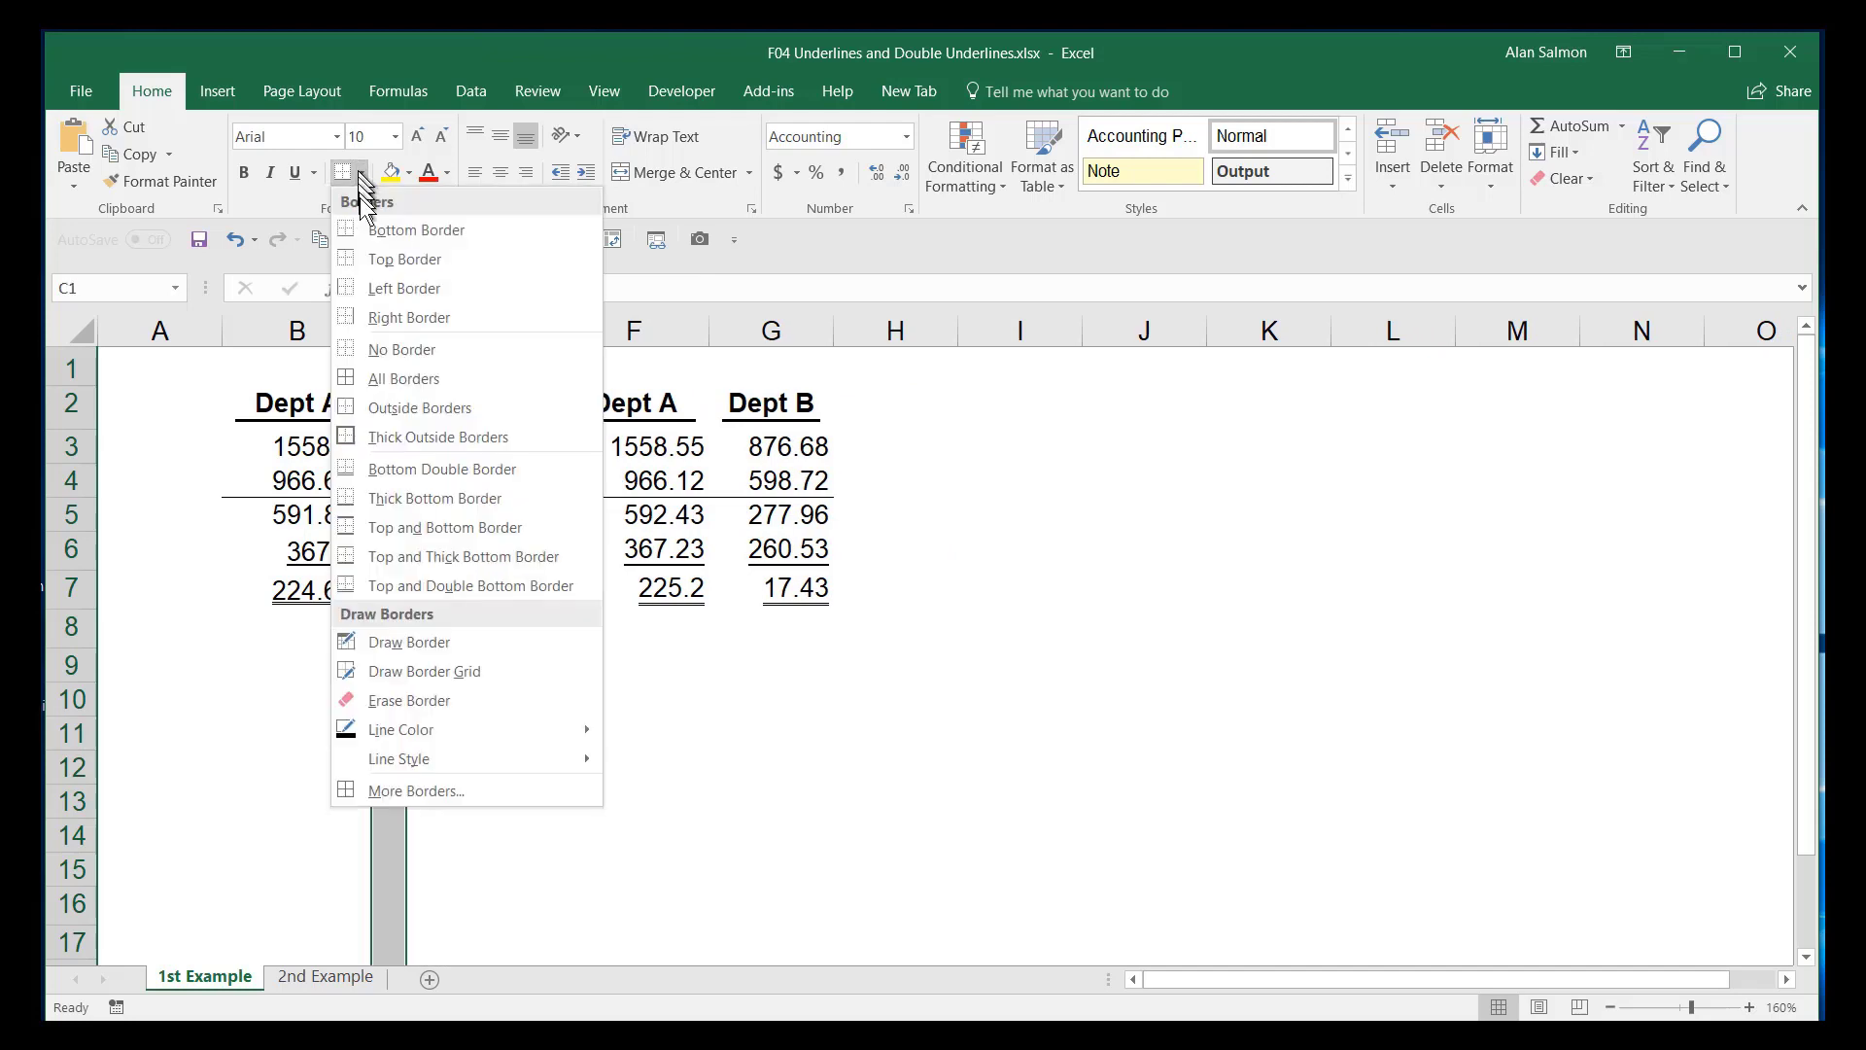
{"action": "left_click", "coordinate": [400, 353]}
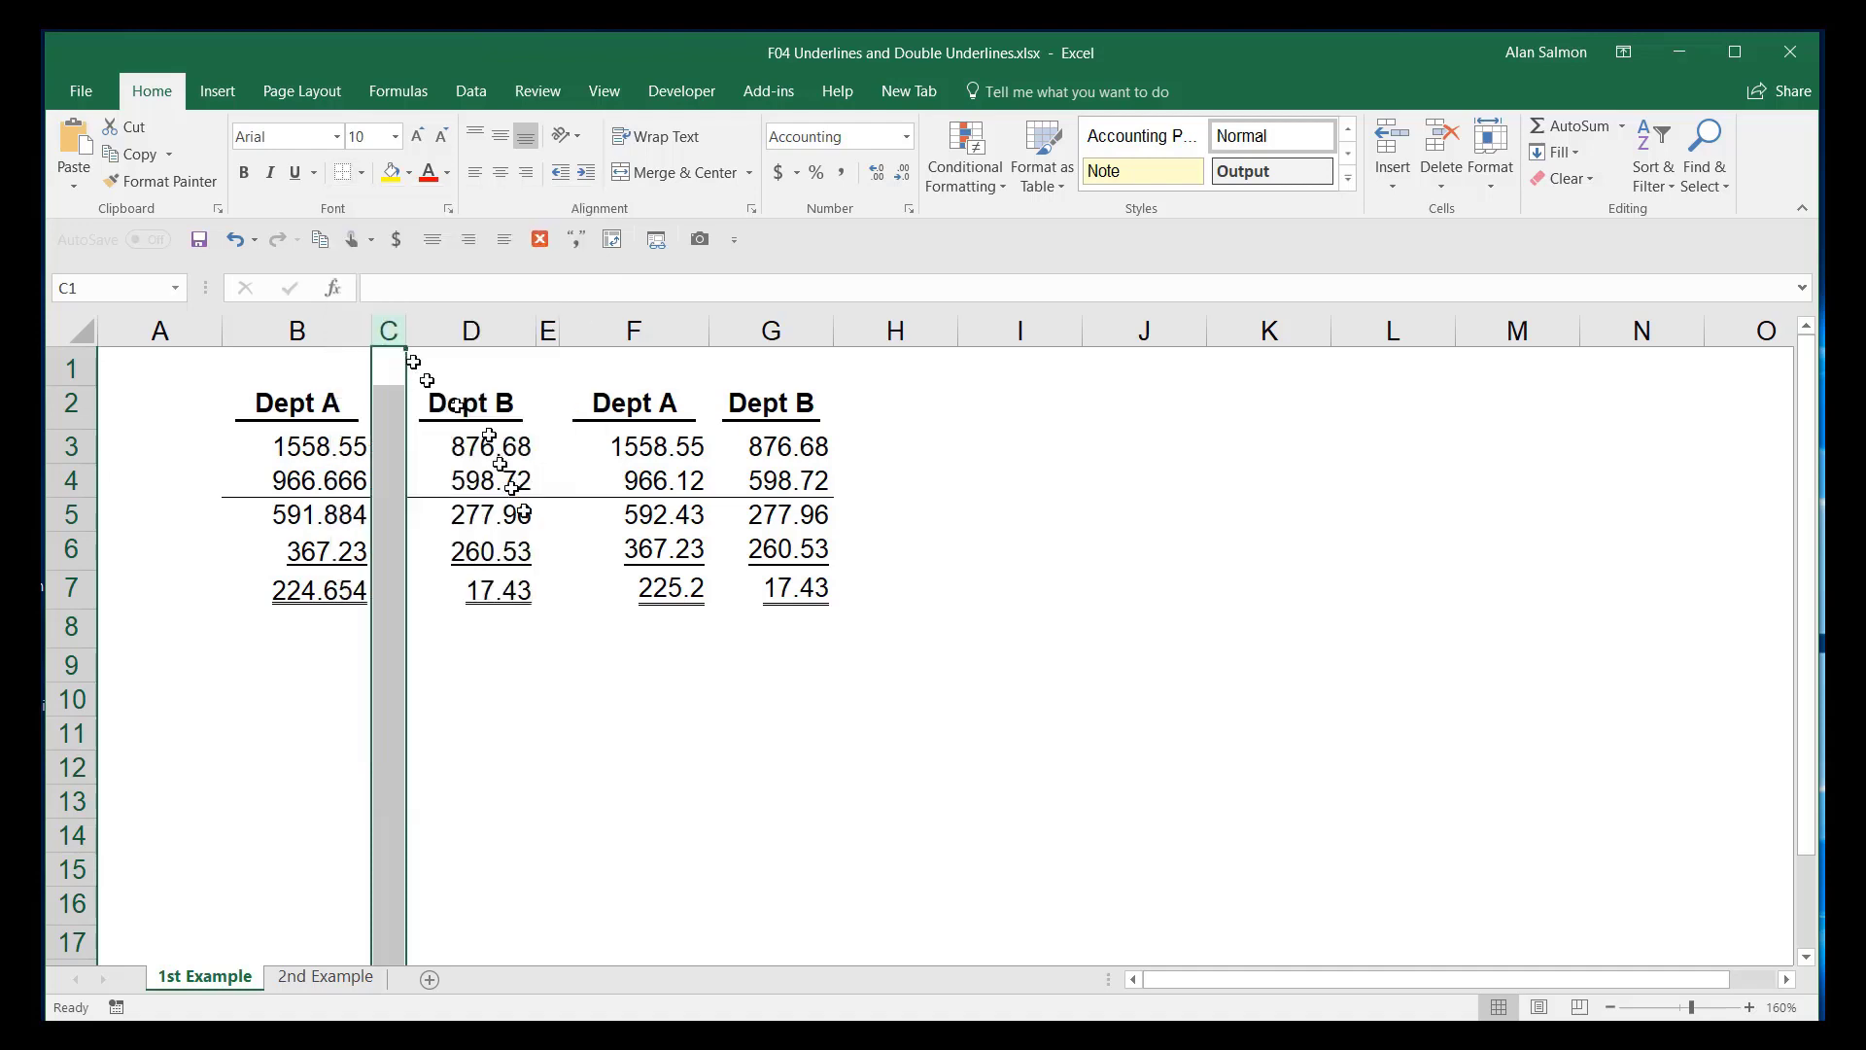
{"action": "left_click", "coordinate": [633, 702]}
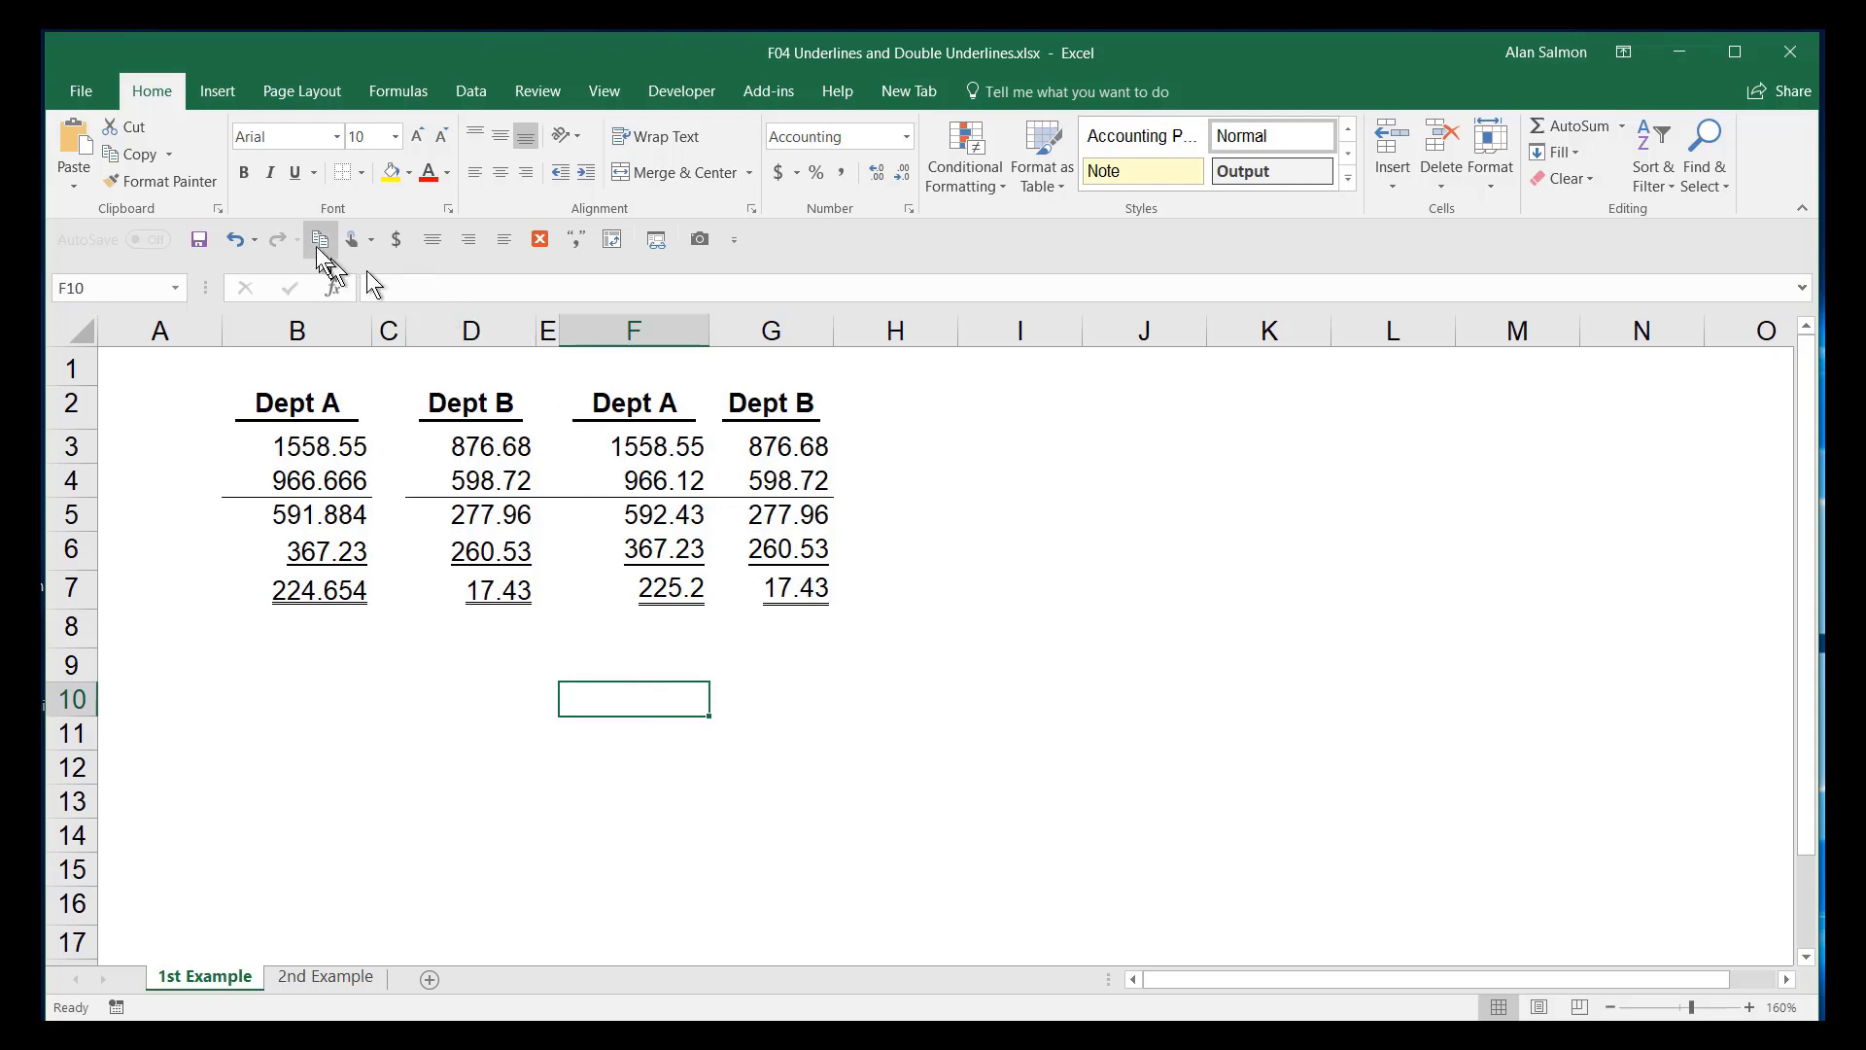
Undo the spacer column's border removal, narrowing and insertion
{"action": "left_click", "coordinate": [232, 241]}
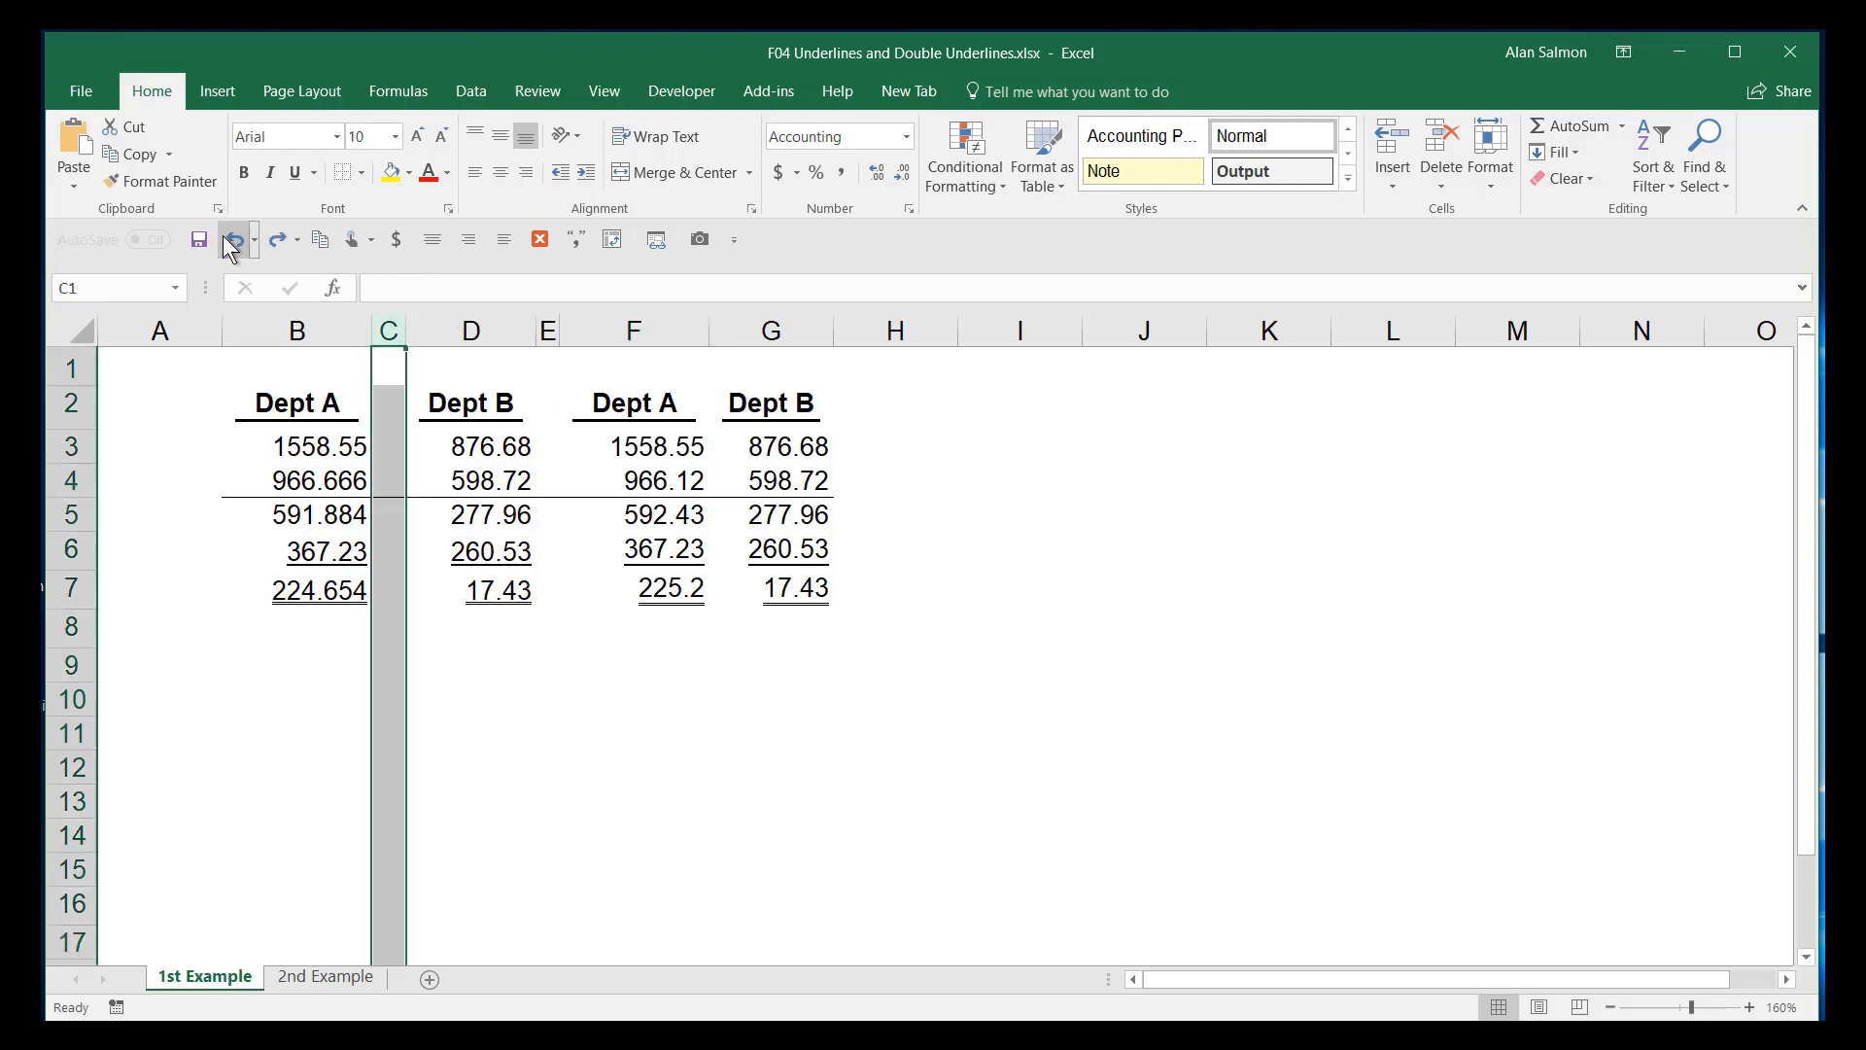
{"action": "left_click", "coordinate": [232, 241]}
{"action": "left_click", "coordinate": [232, 241]}
{"action": "left_click", "coordinate": [232, 241]}
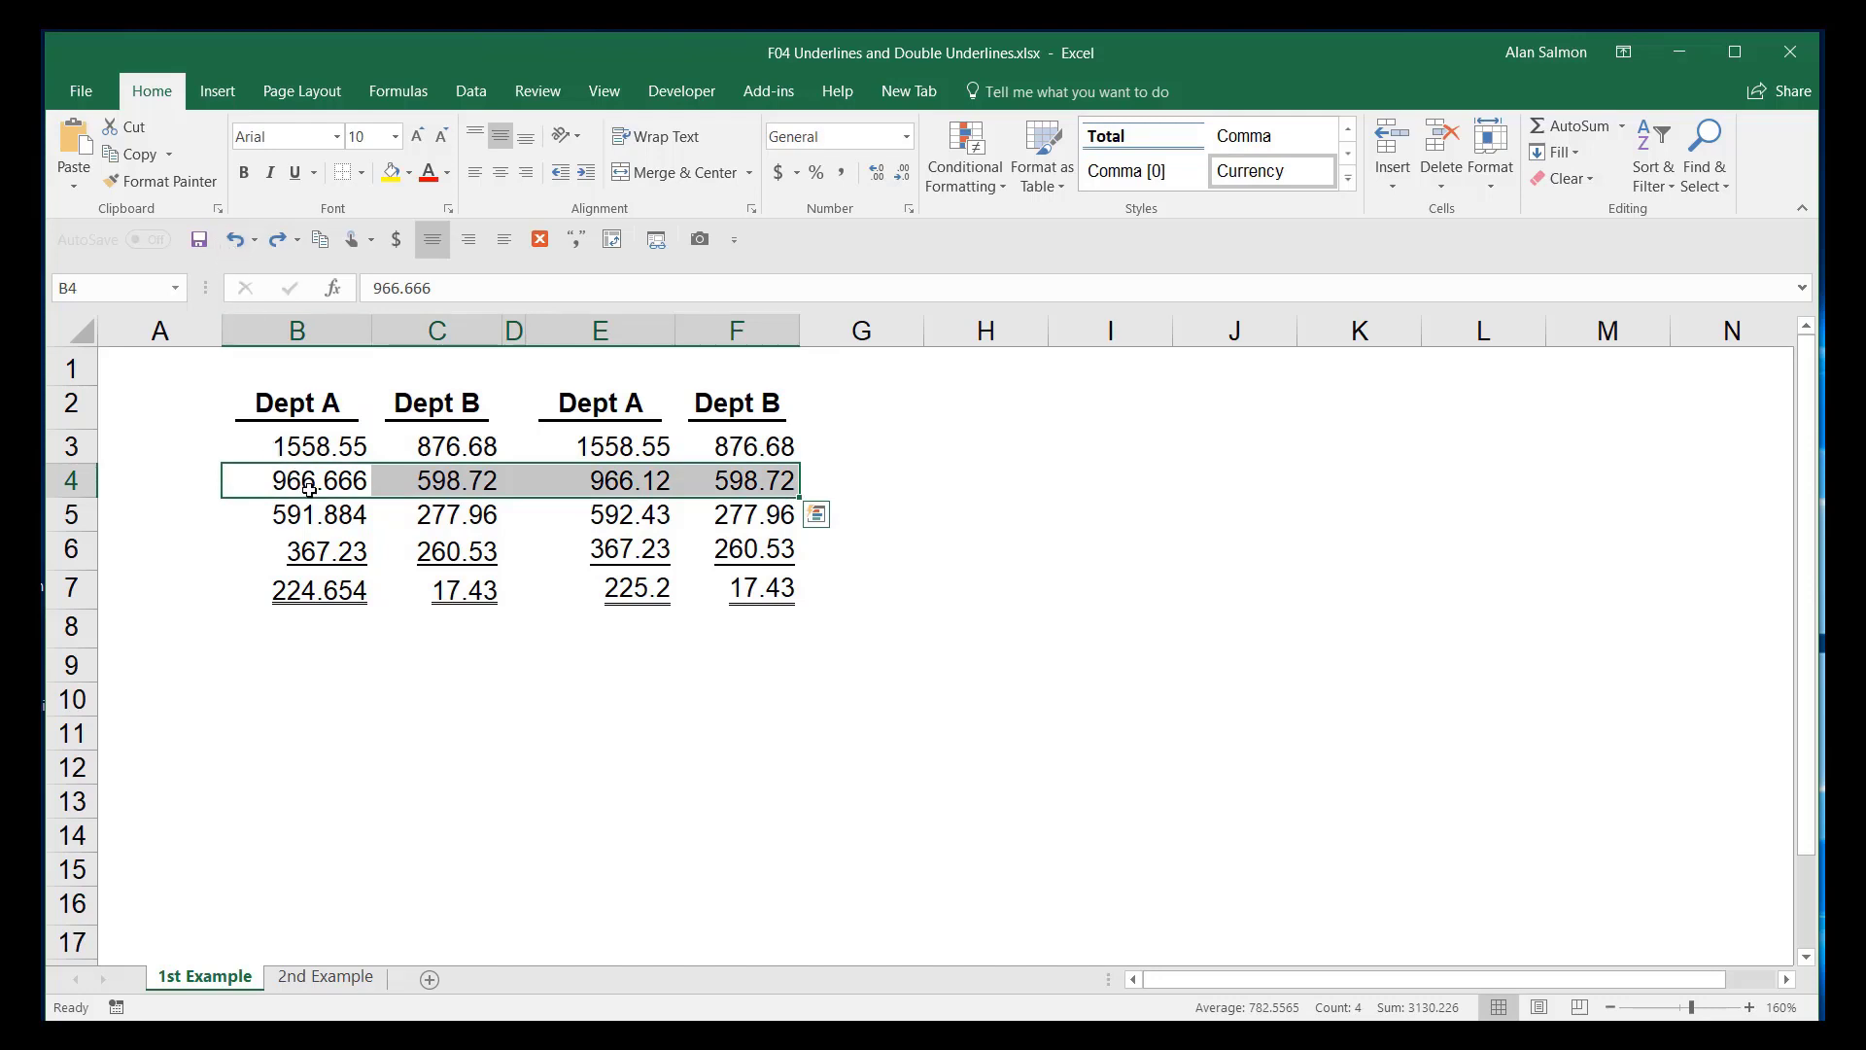
Apply the Comma style to all department amounts in B3:F7
{"action": "left_click_drag", "start_coordinate": [309, 444], "coordinate": [709, 581]}
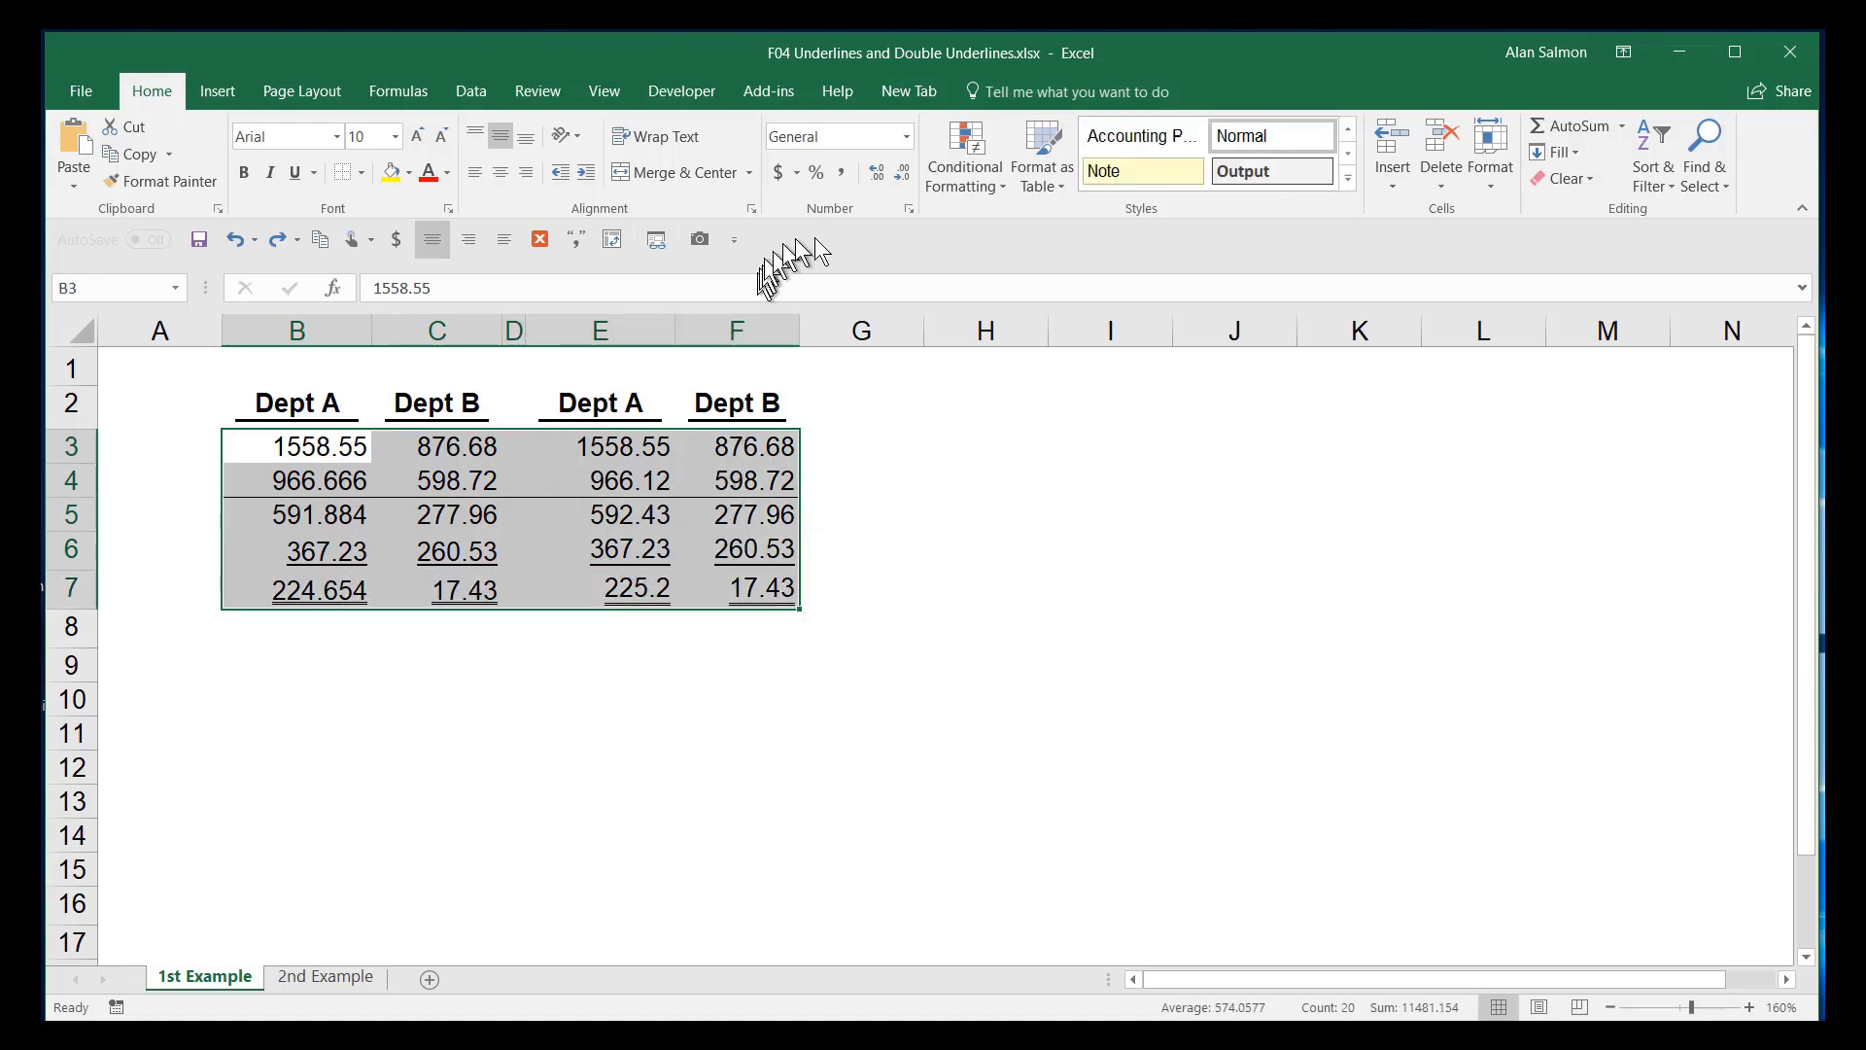
{"action": "left_click", "coordinate": [840, 169]}
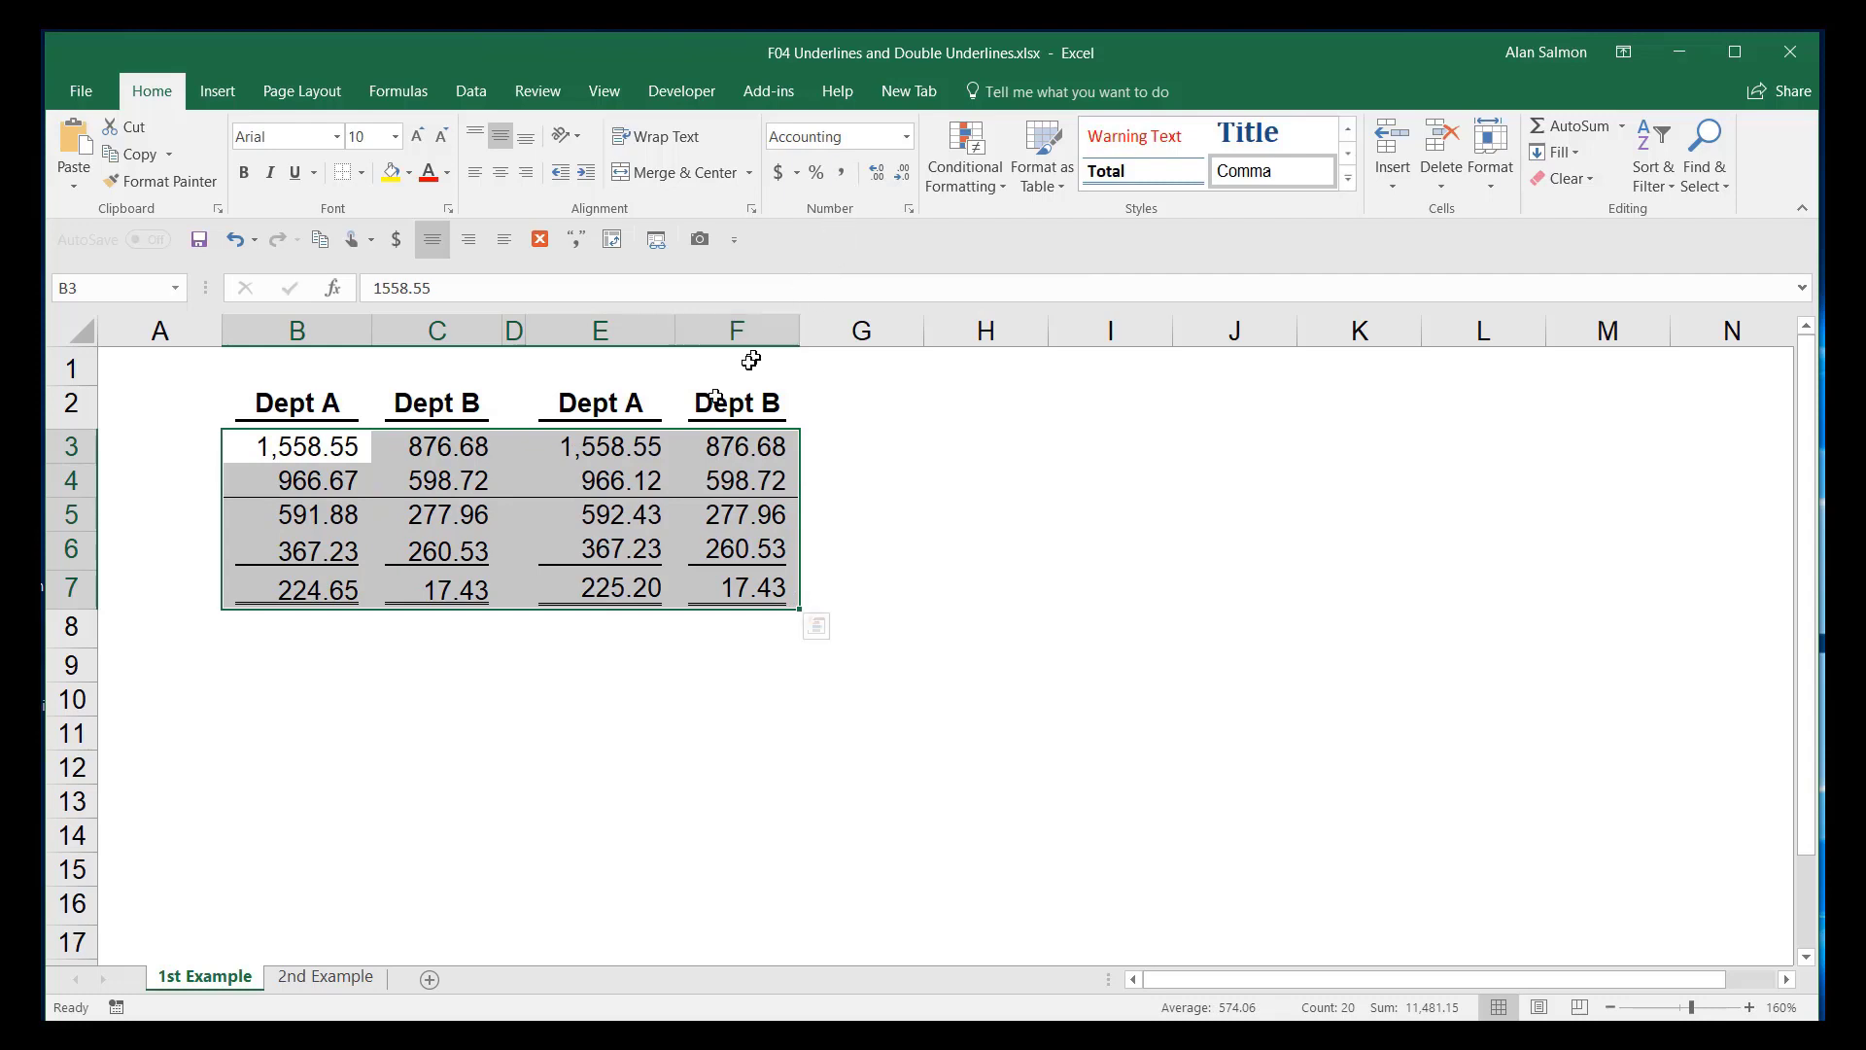
Apply a single underline to the row 4 amounts in B4:F4
{"action": "left_click_drag", "start_coordinate": [291, 479], "coordinate": [704, 484]}
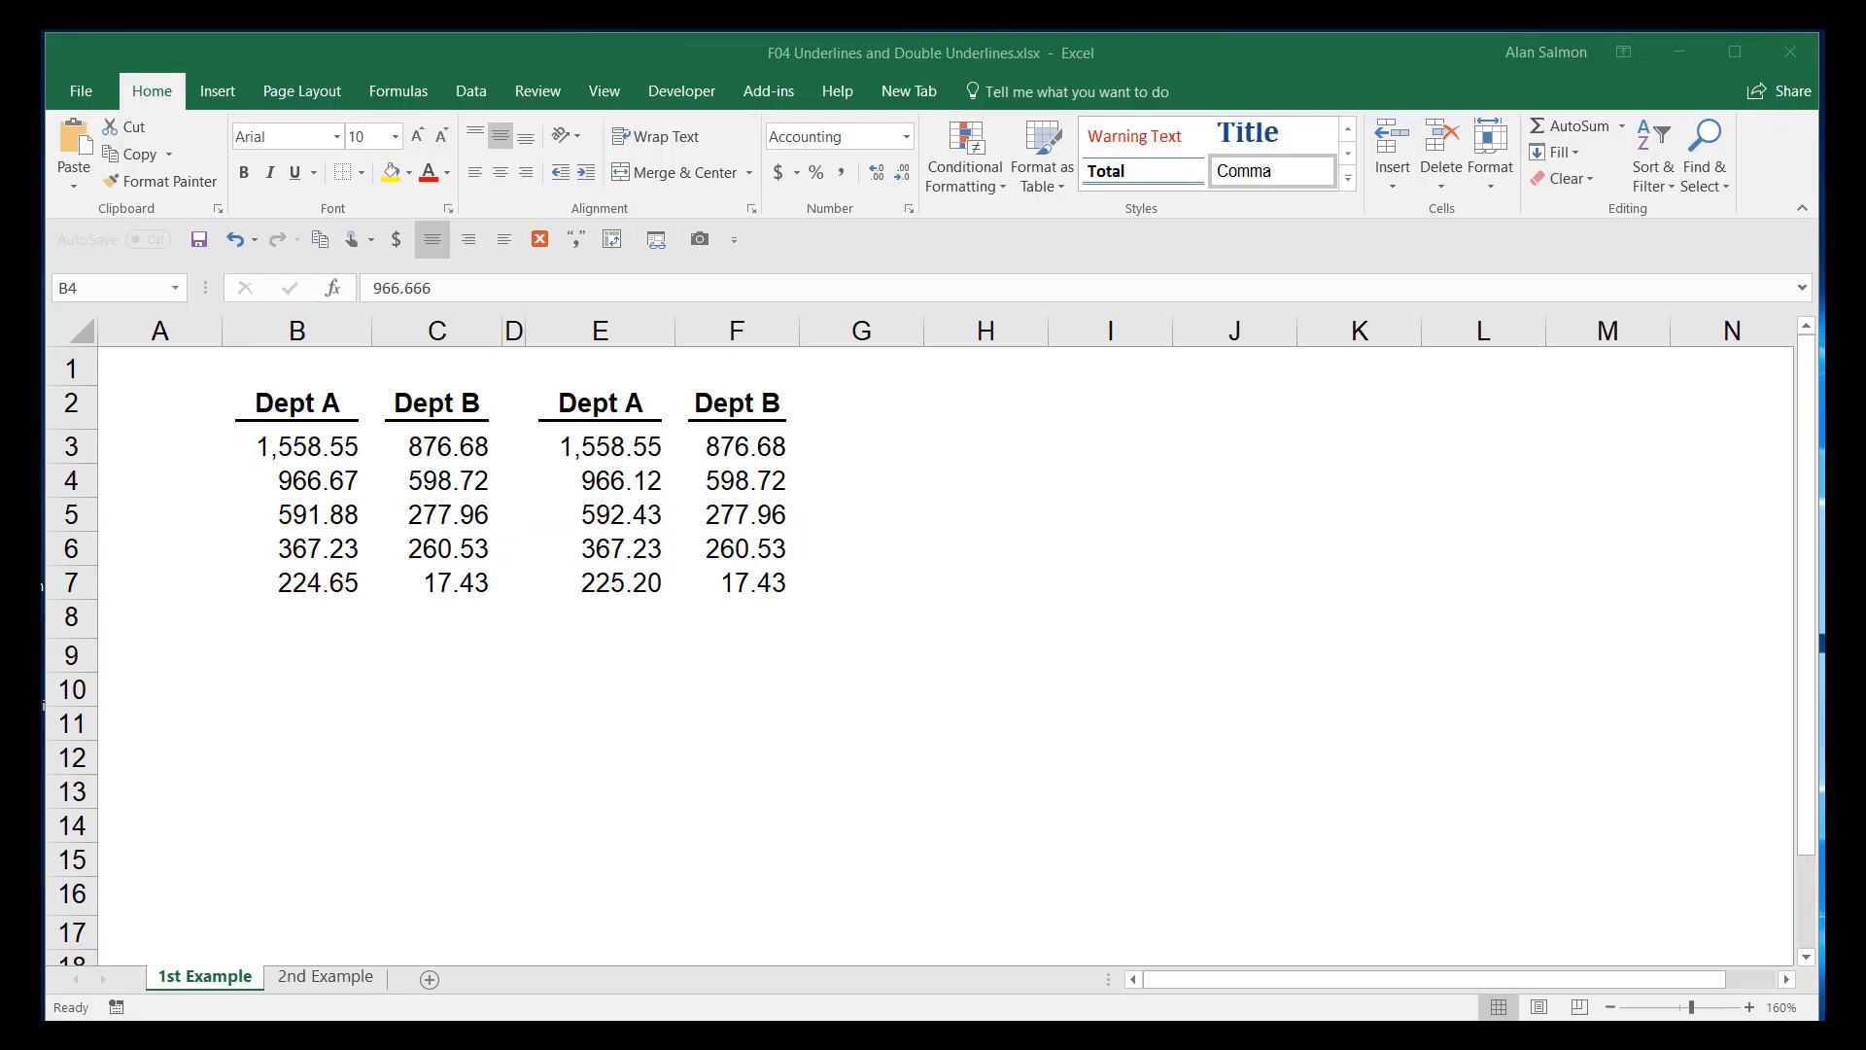
{"action": "left_click", "coordinate": [287, 478]}
{"action": "left_click_drag", "start_coordinate": [296, 479], "coordinate": [738, 476]}
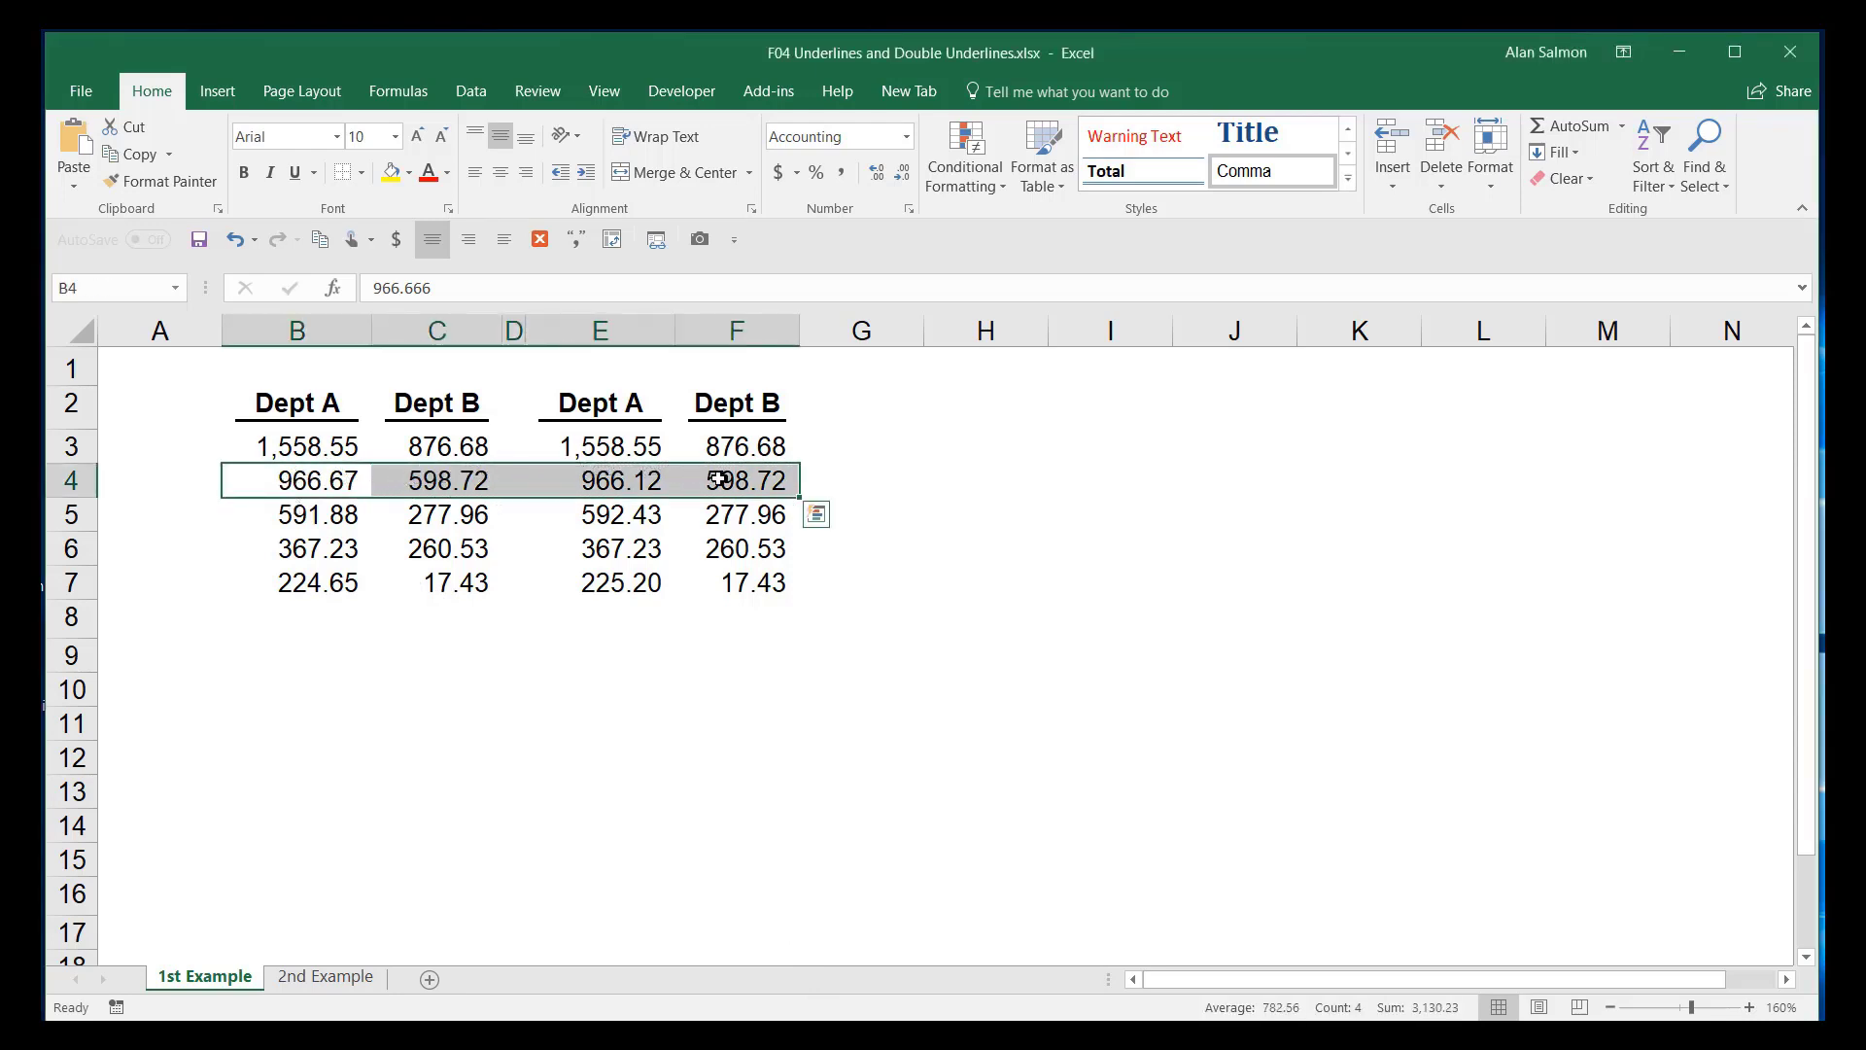
{"action": "left_click", "coordinate": [297, 172]}
{"action": "left_click", "coordinate": [979, 495]}
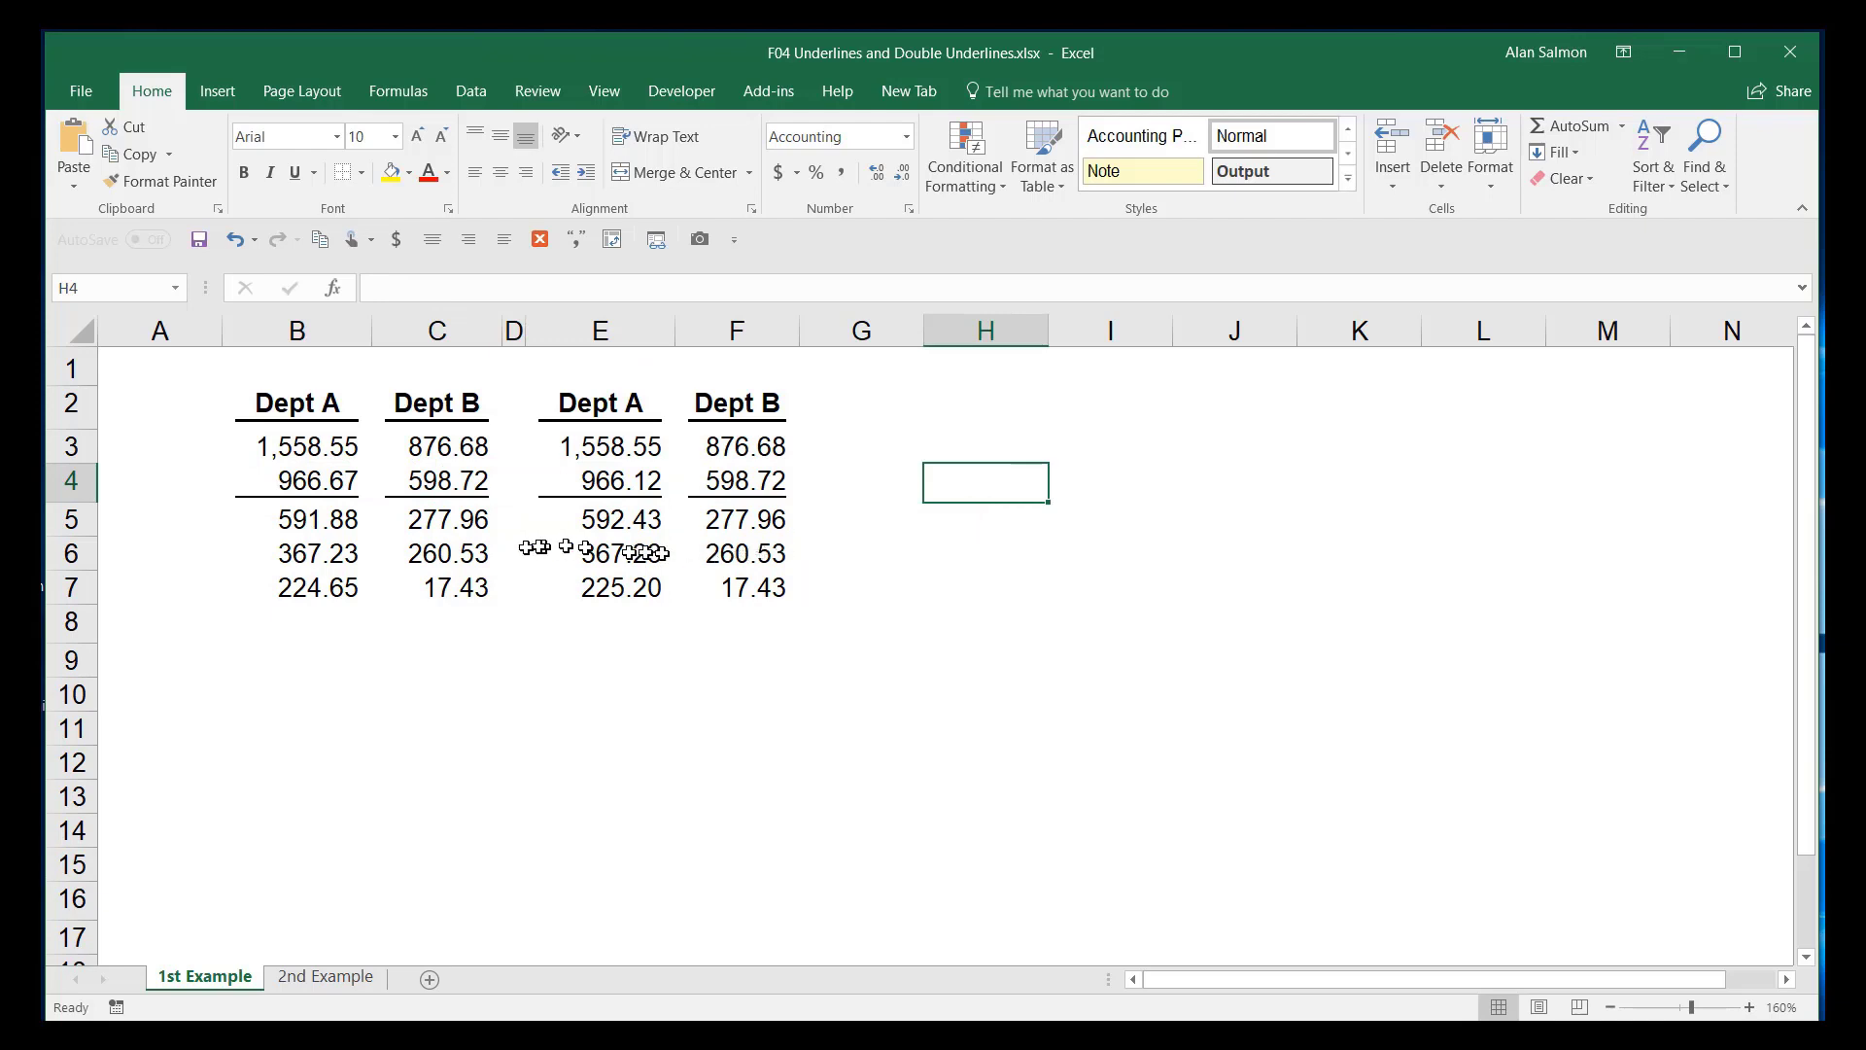
Change the underlined Dept A amount in B4 to 54
{"action": "left_click", "coordinate": [351, 483]}
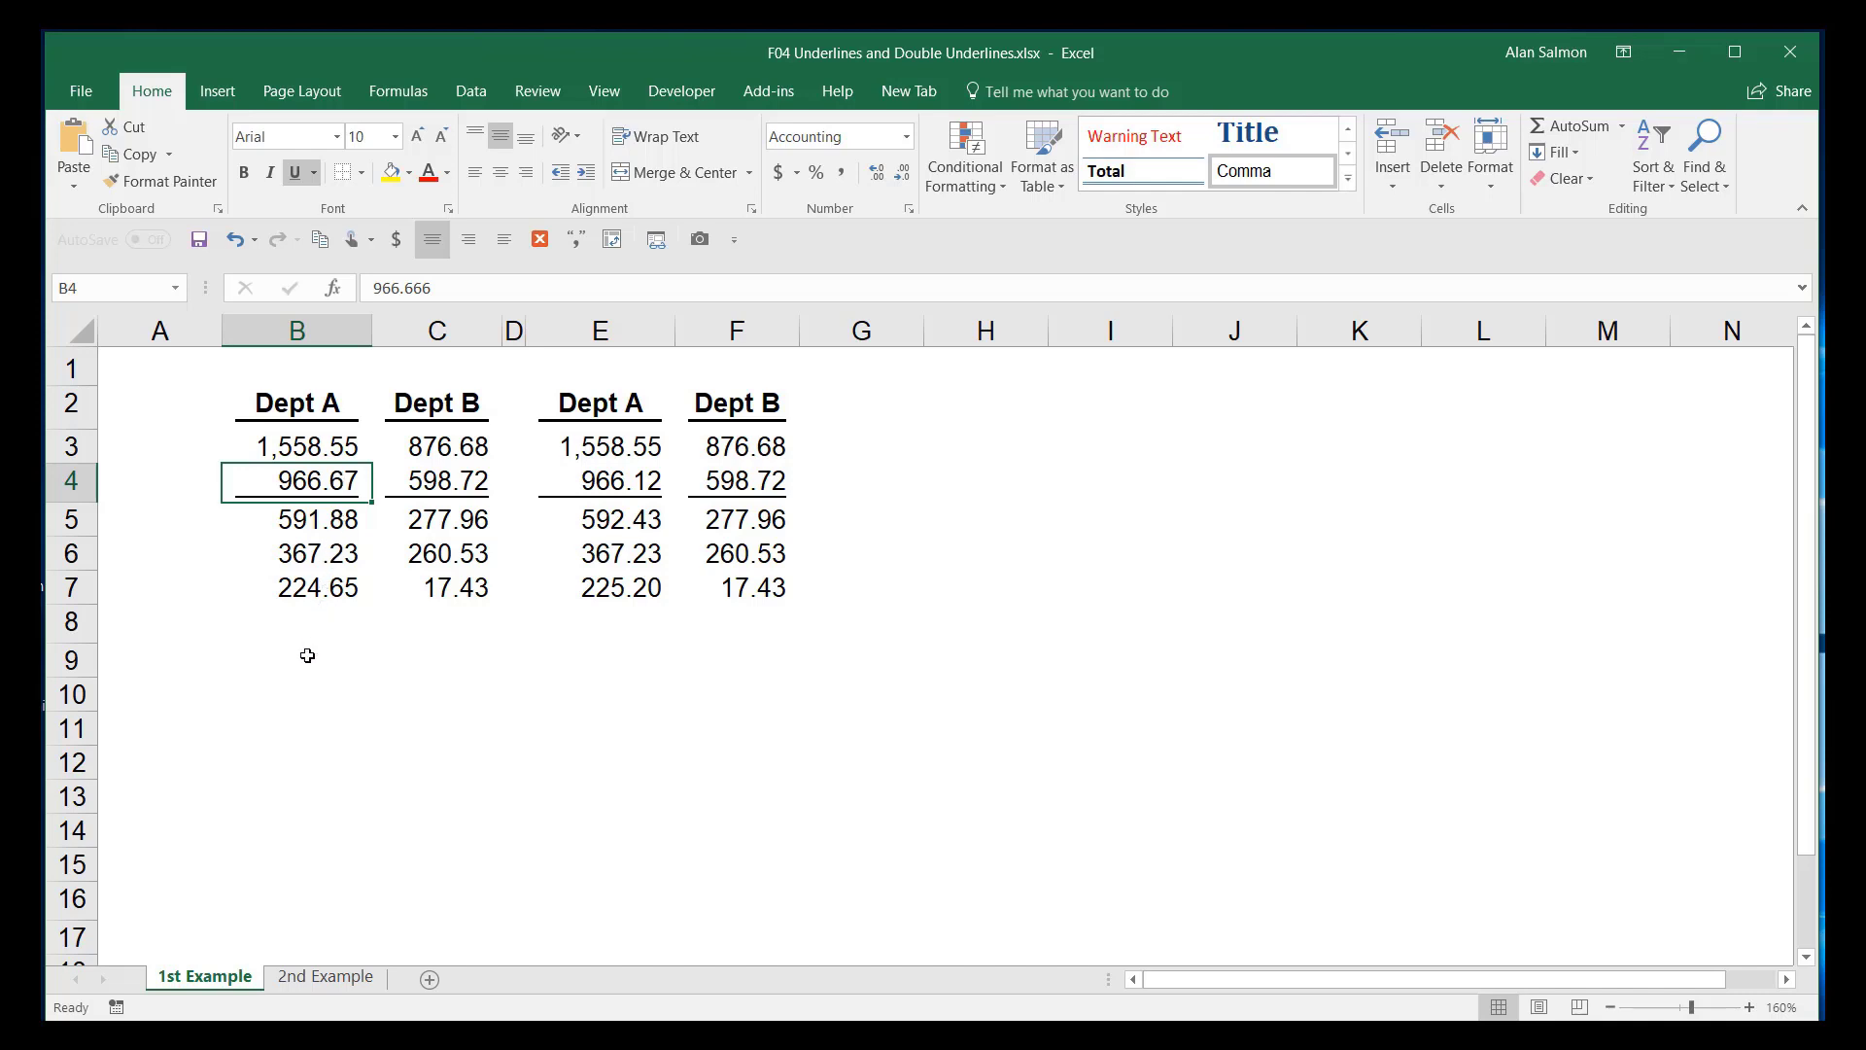
{"action": "type", "text": "54"}
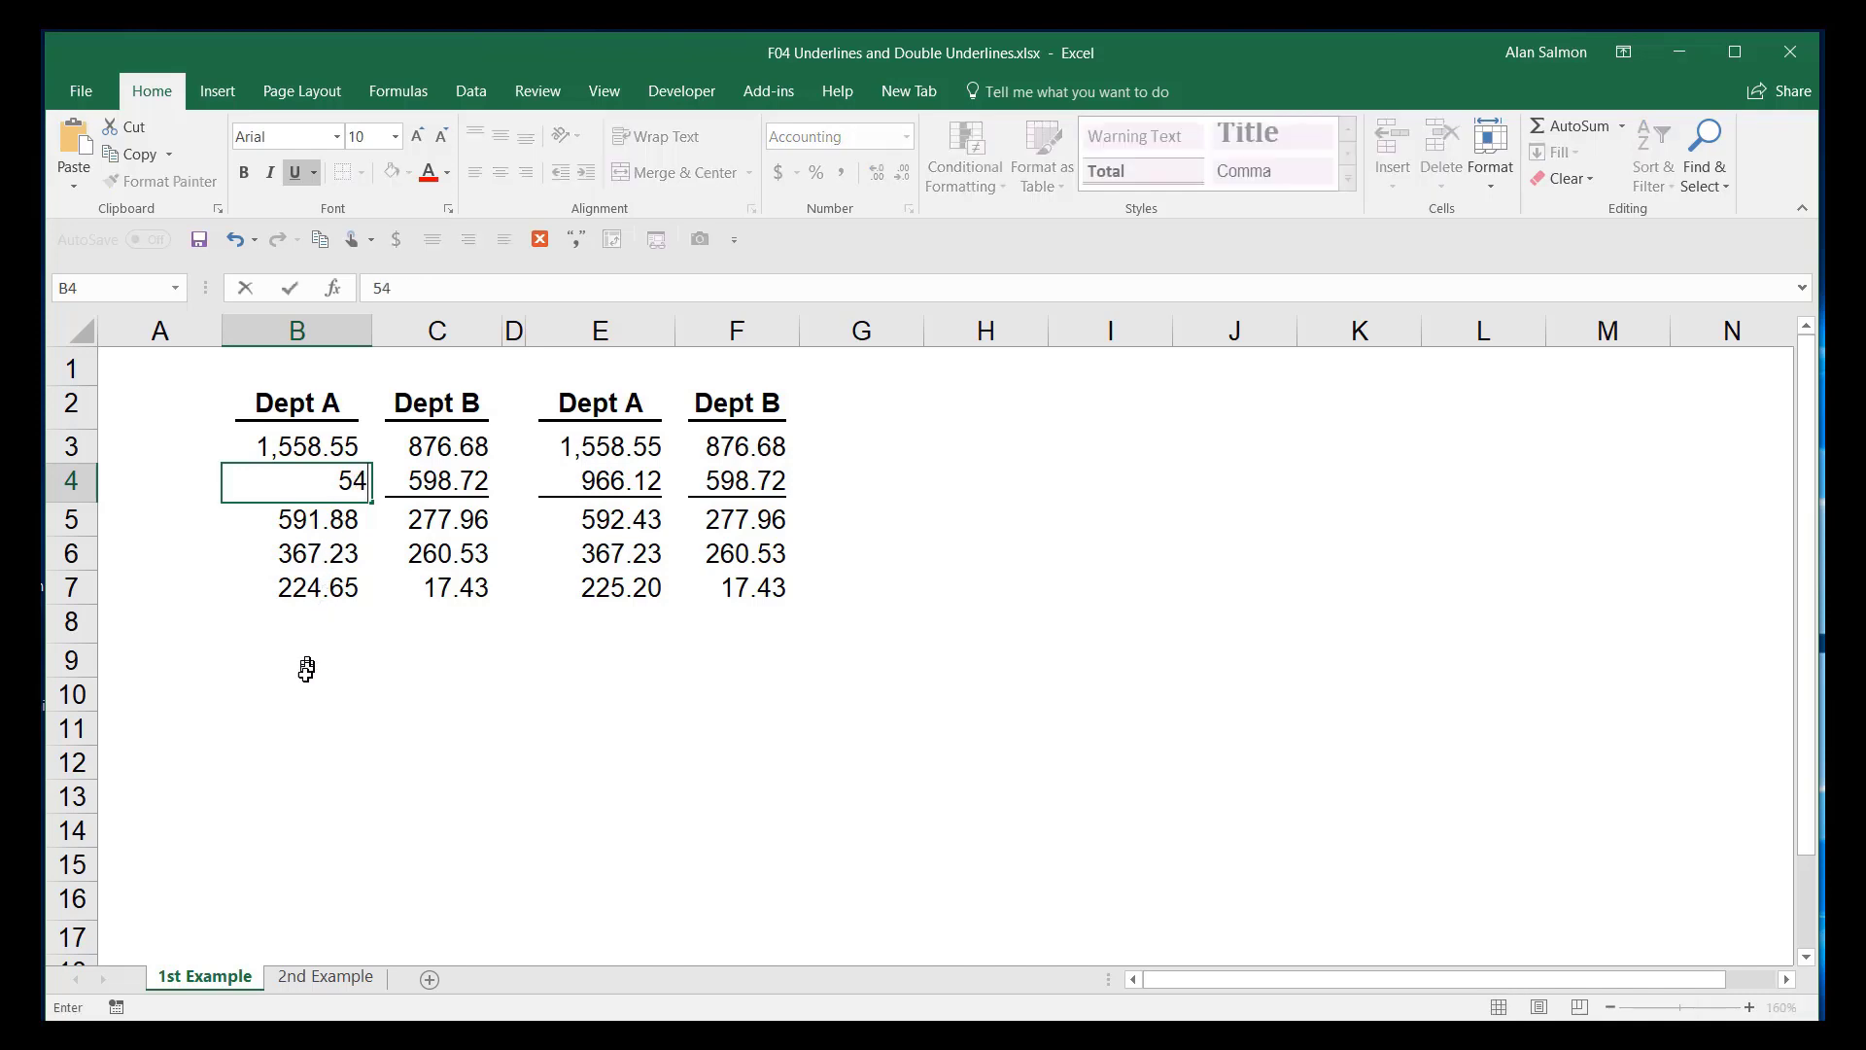
{"action": "key", "text": "Return"}
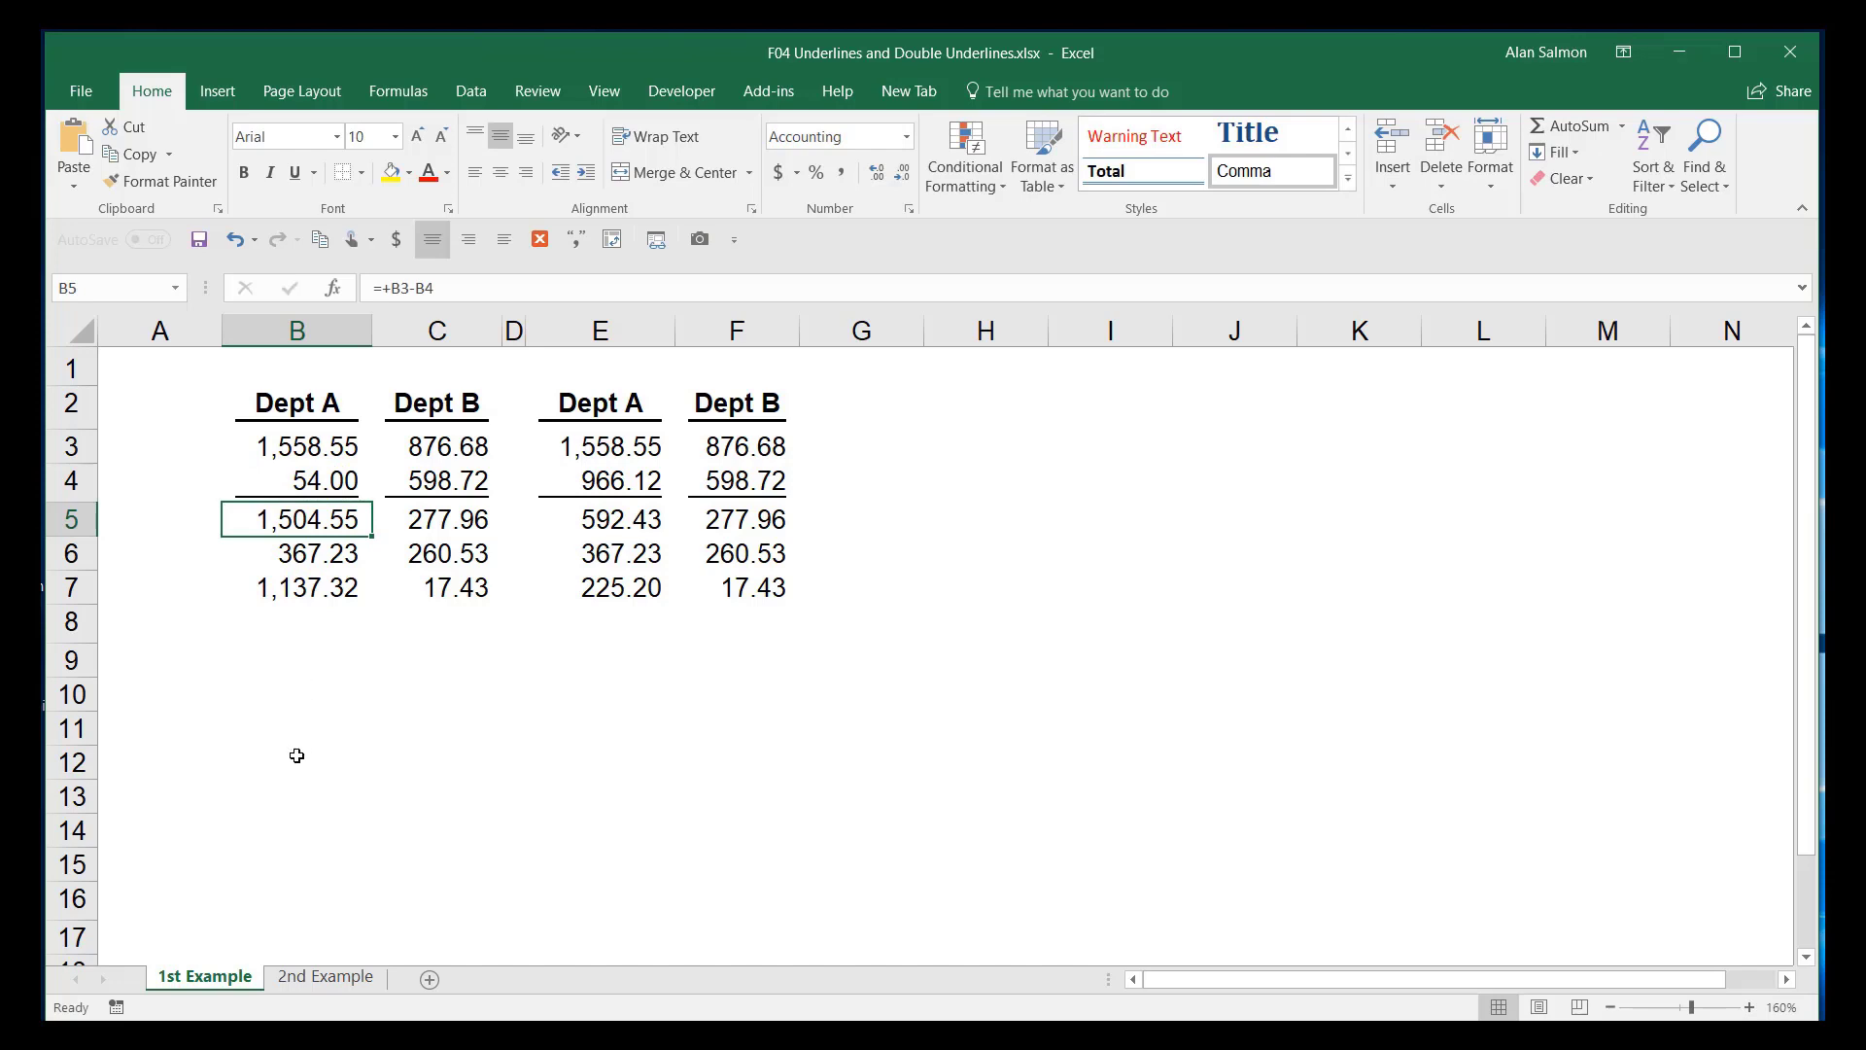
Apply a double underline to the final row of results in B7:F7
{"action": "left_click", "coordinate": [263, 589]}
{"action": "left_click_drag", "start_coordinate": [263, 588], "coordinate": [719, 578]}
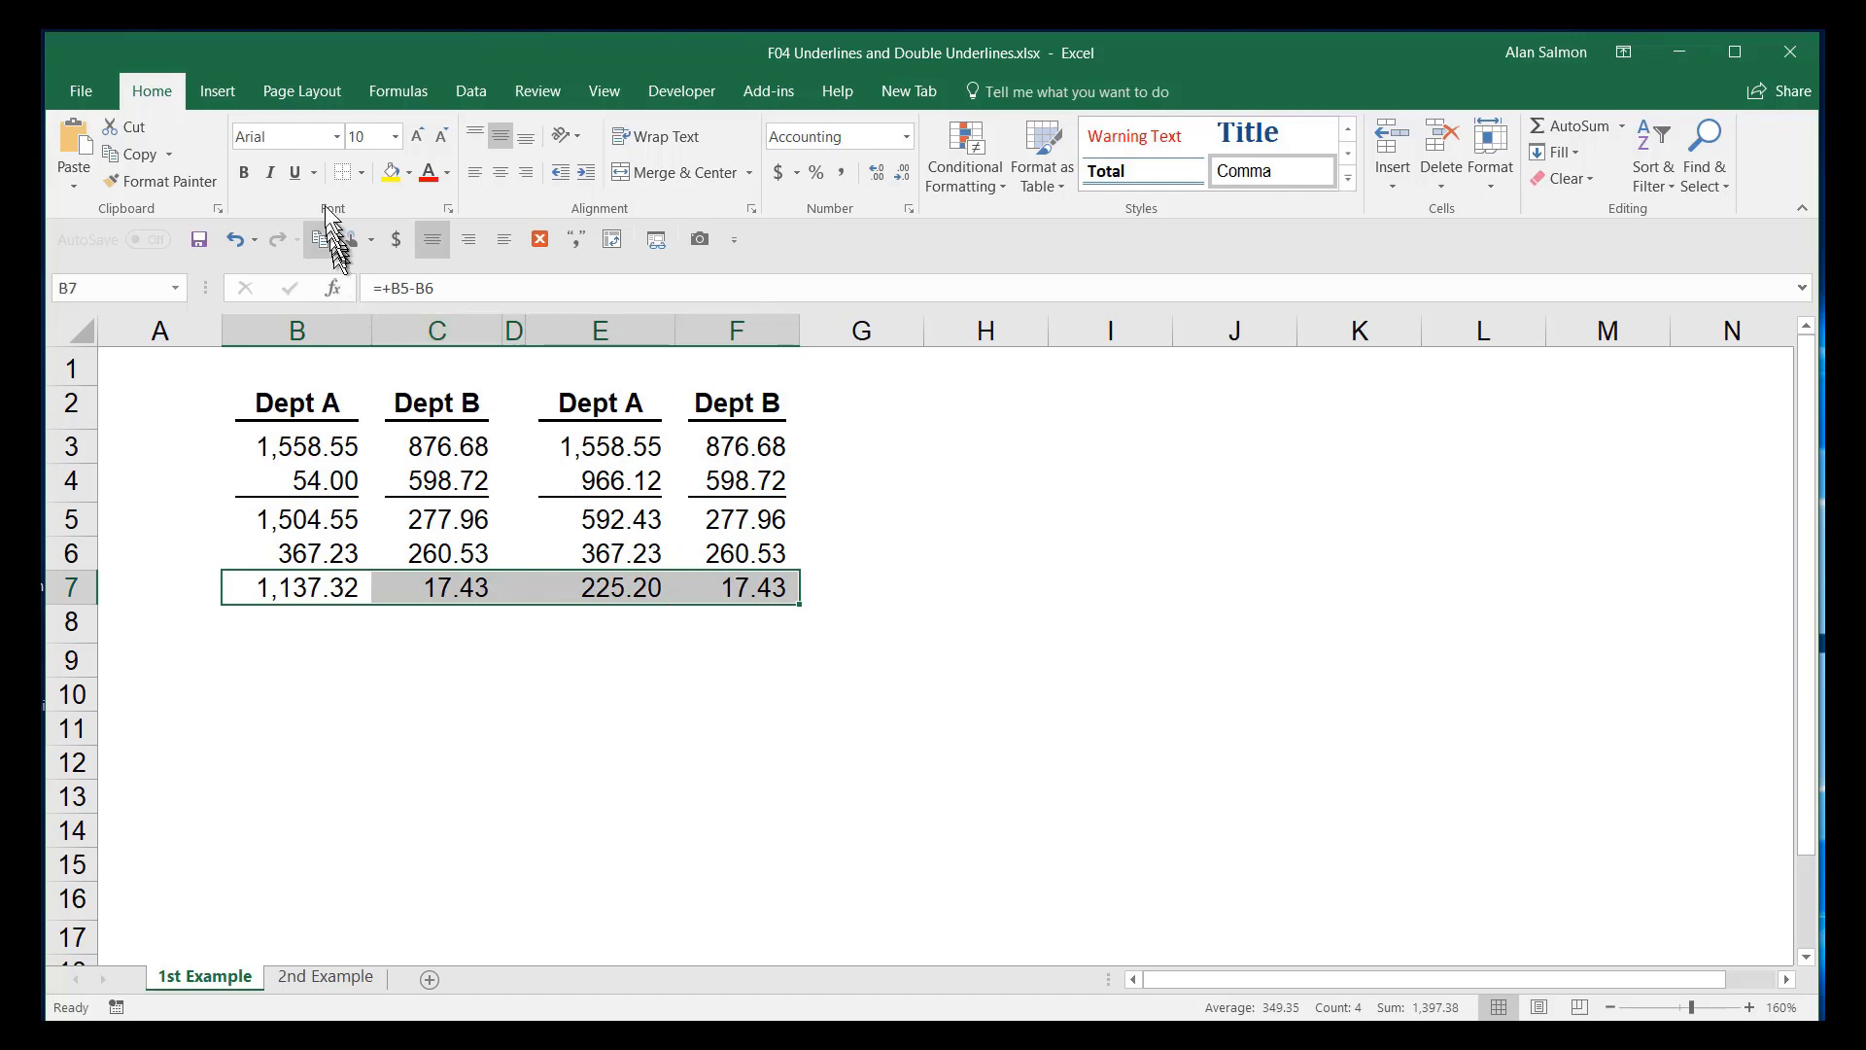
{"action": "left_click", "coordinate": [312, 173]}
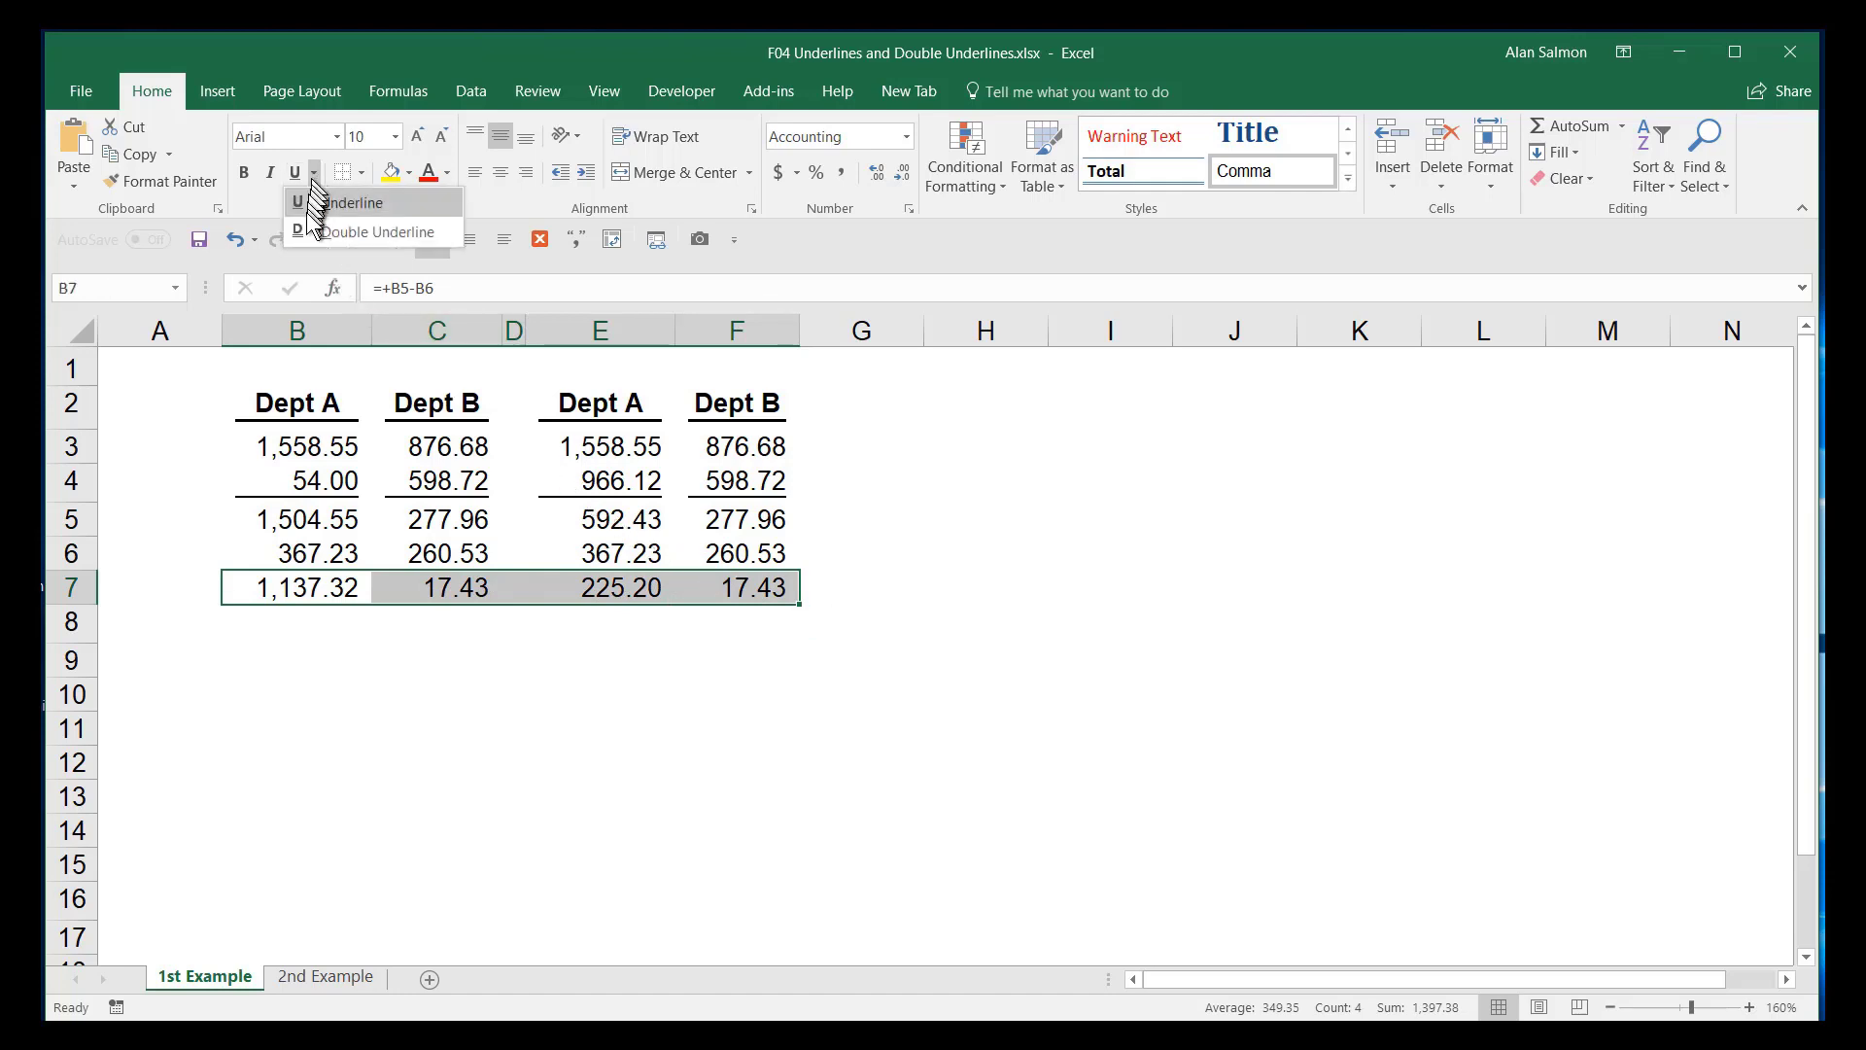
{"action": "left_click", "coordinate": [306, 228]}
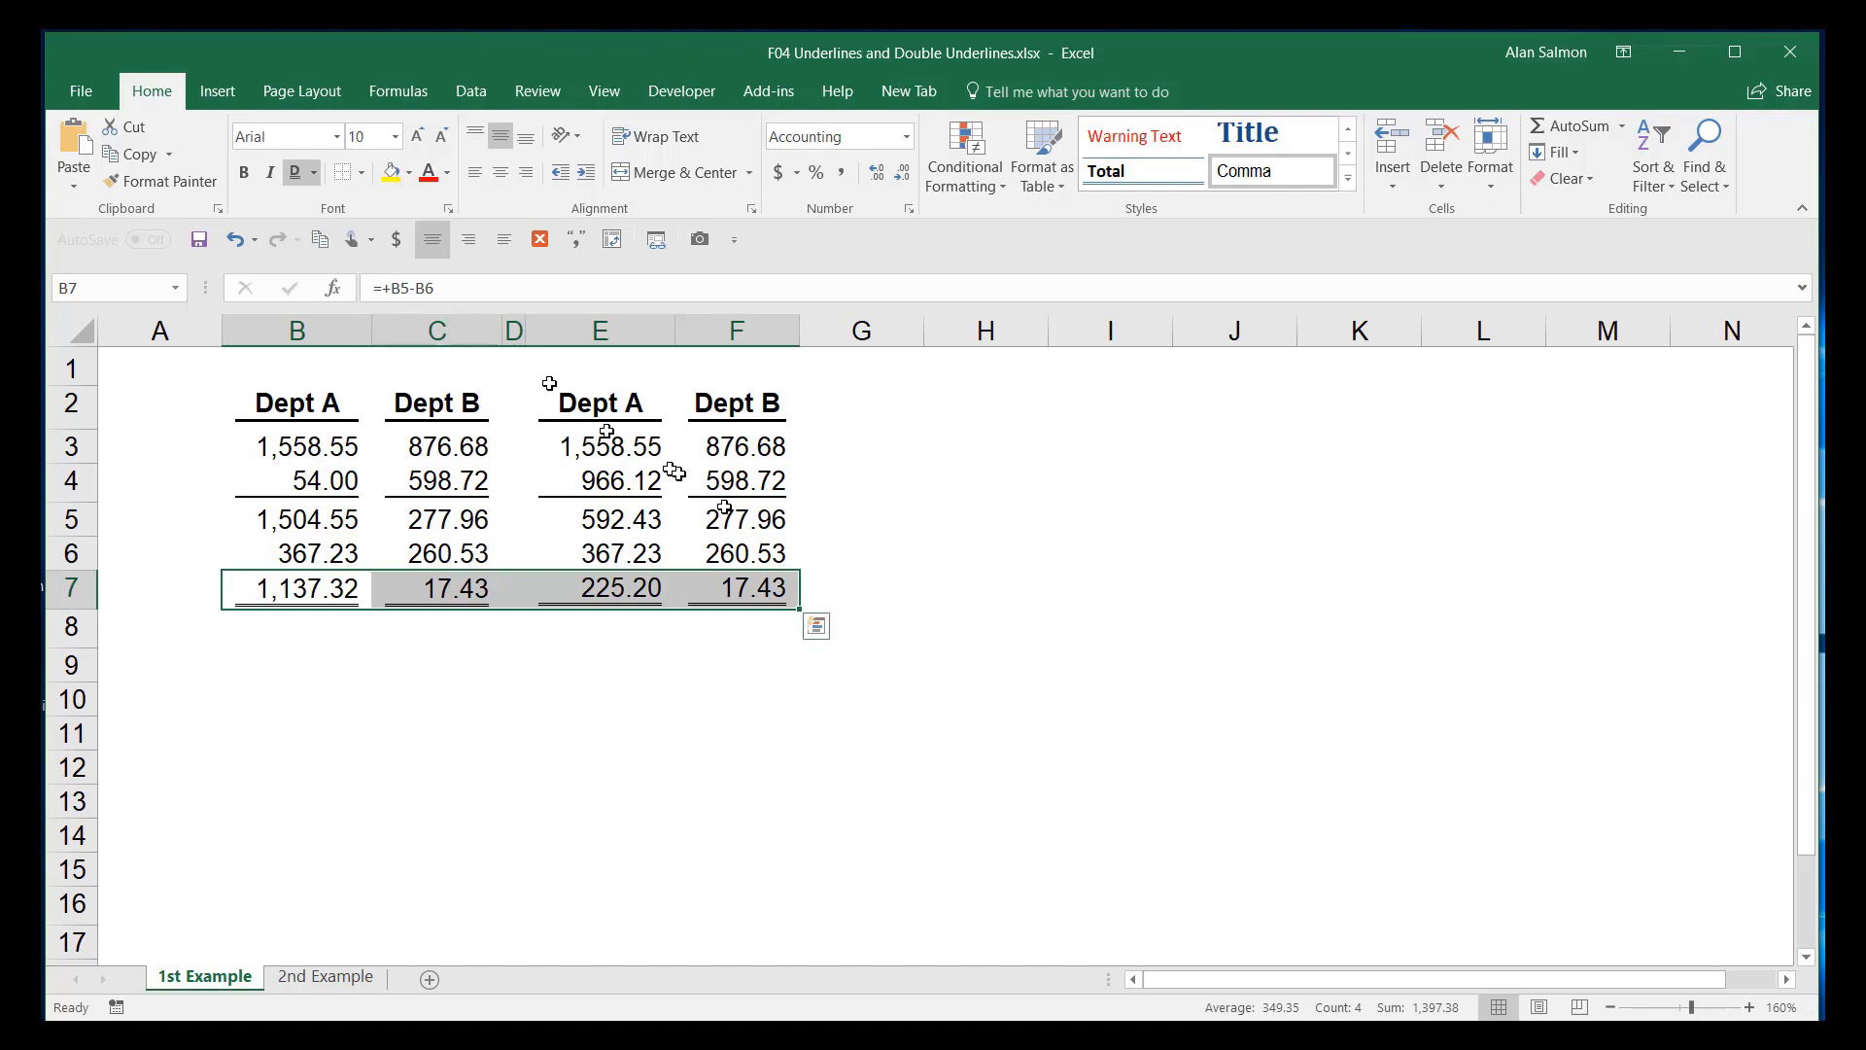
{"action": "left_click", "coordinate": [902, 575]}
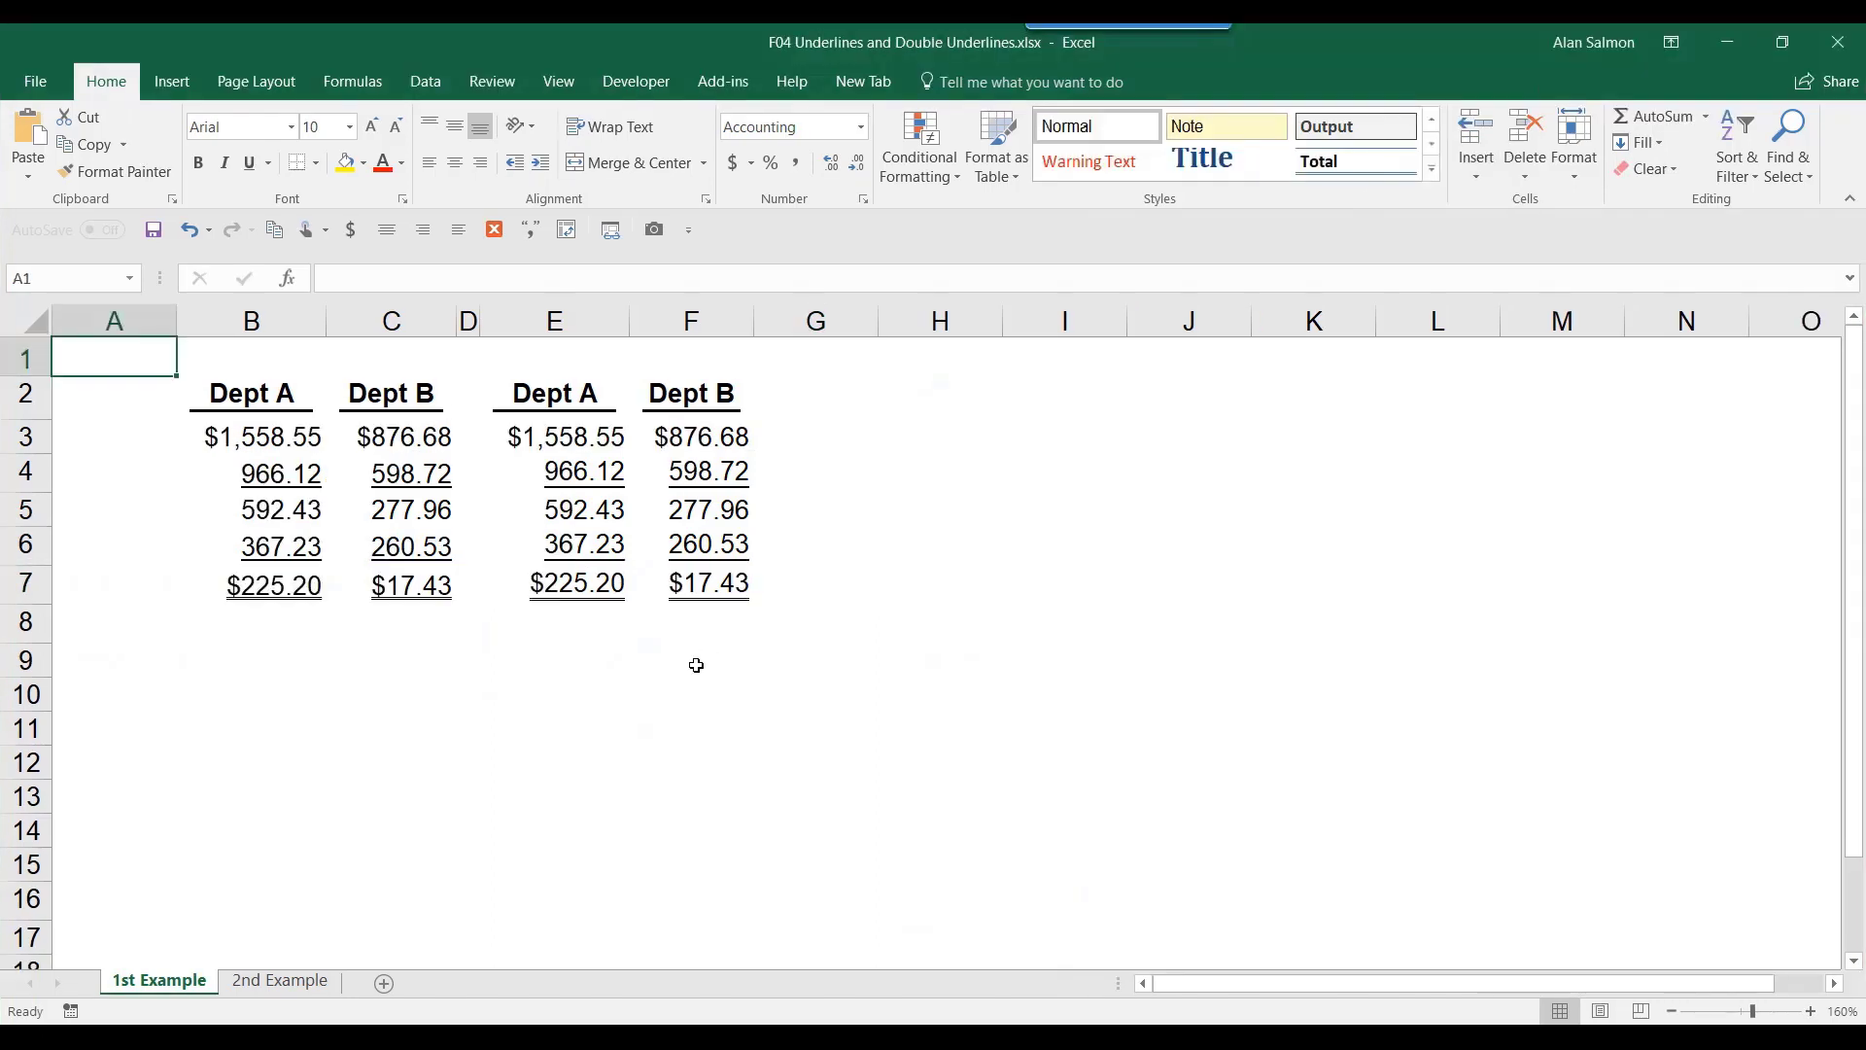
{"action": "left_click", "coordinate": [915, 542]}
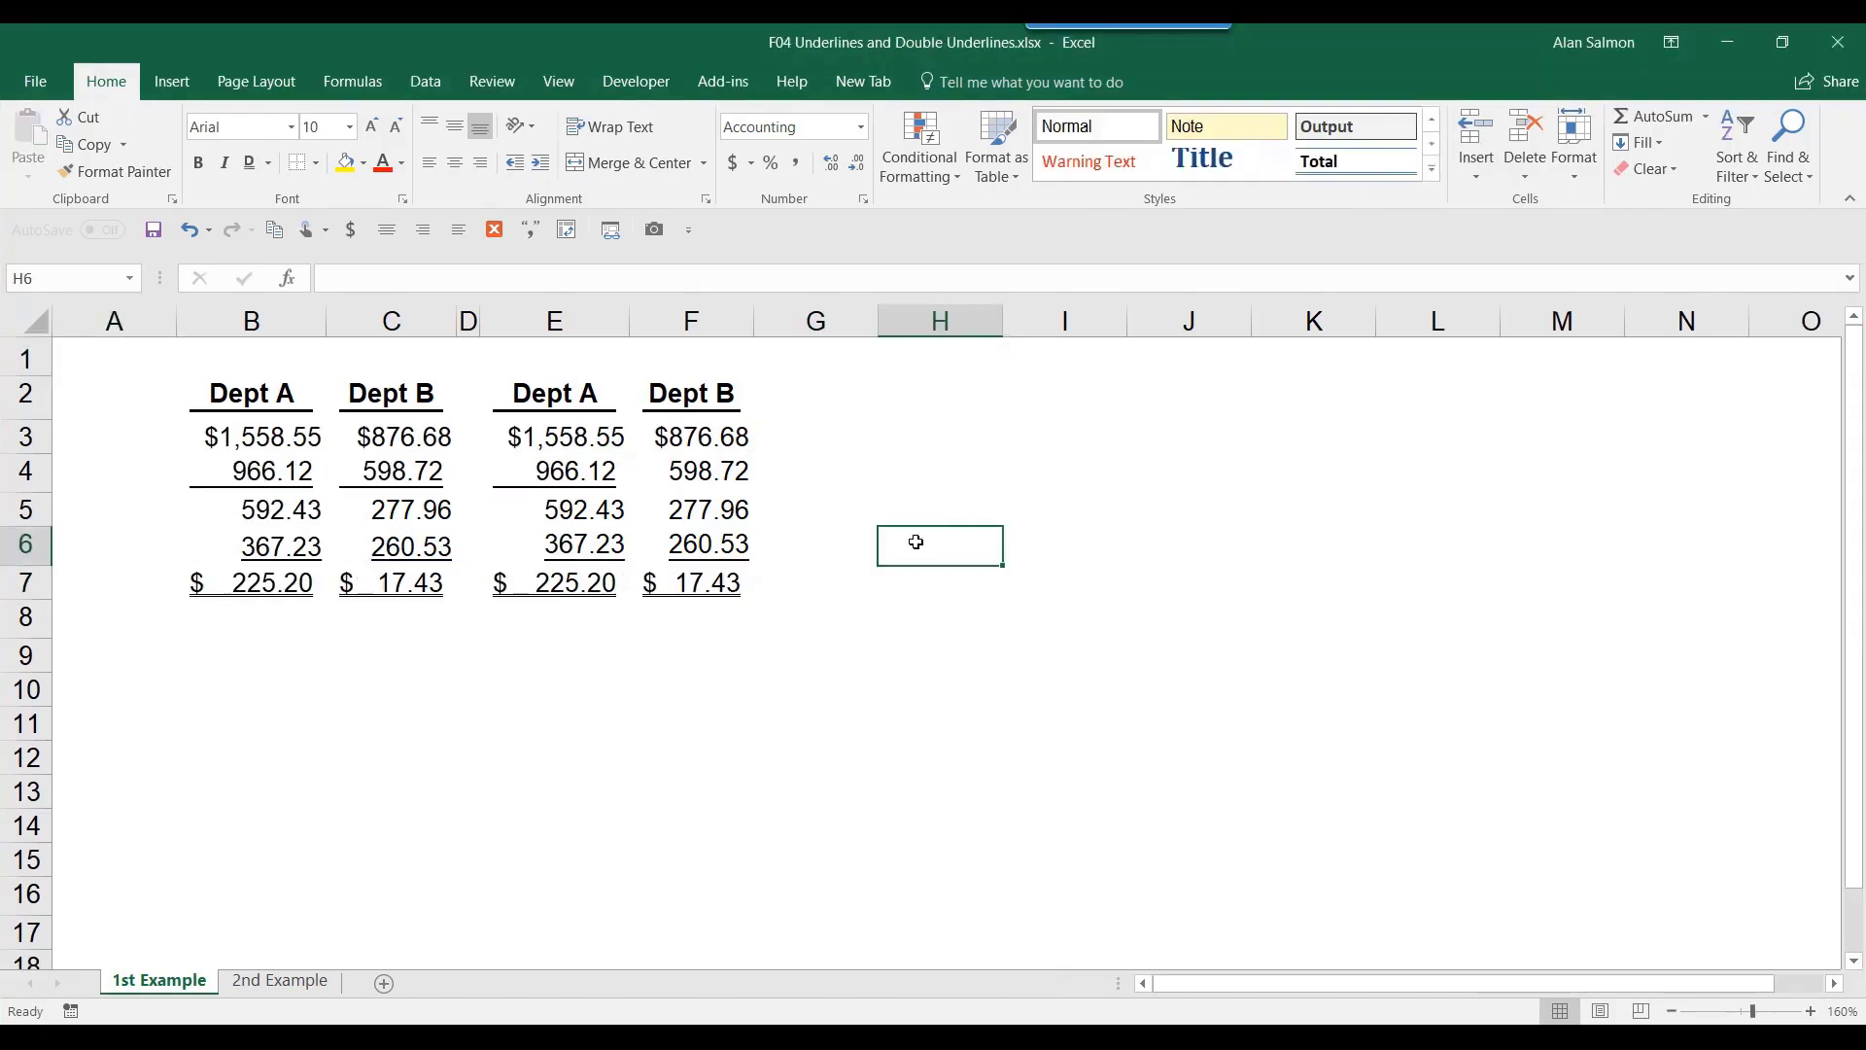
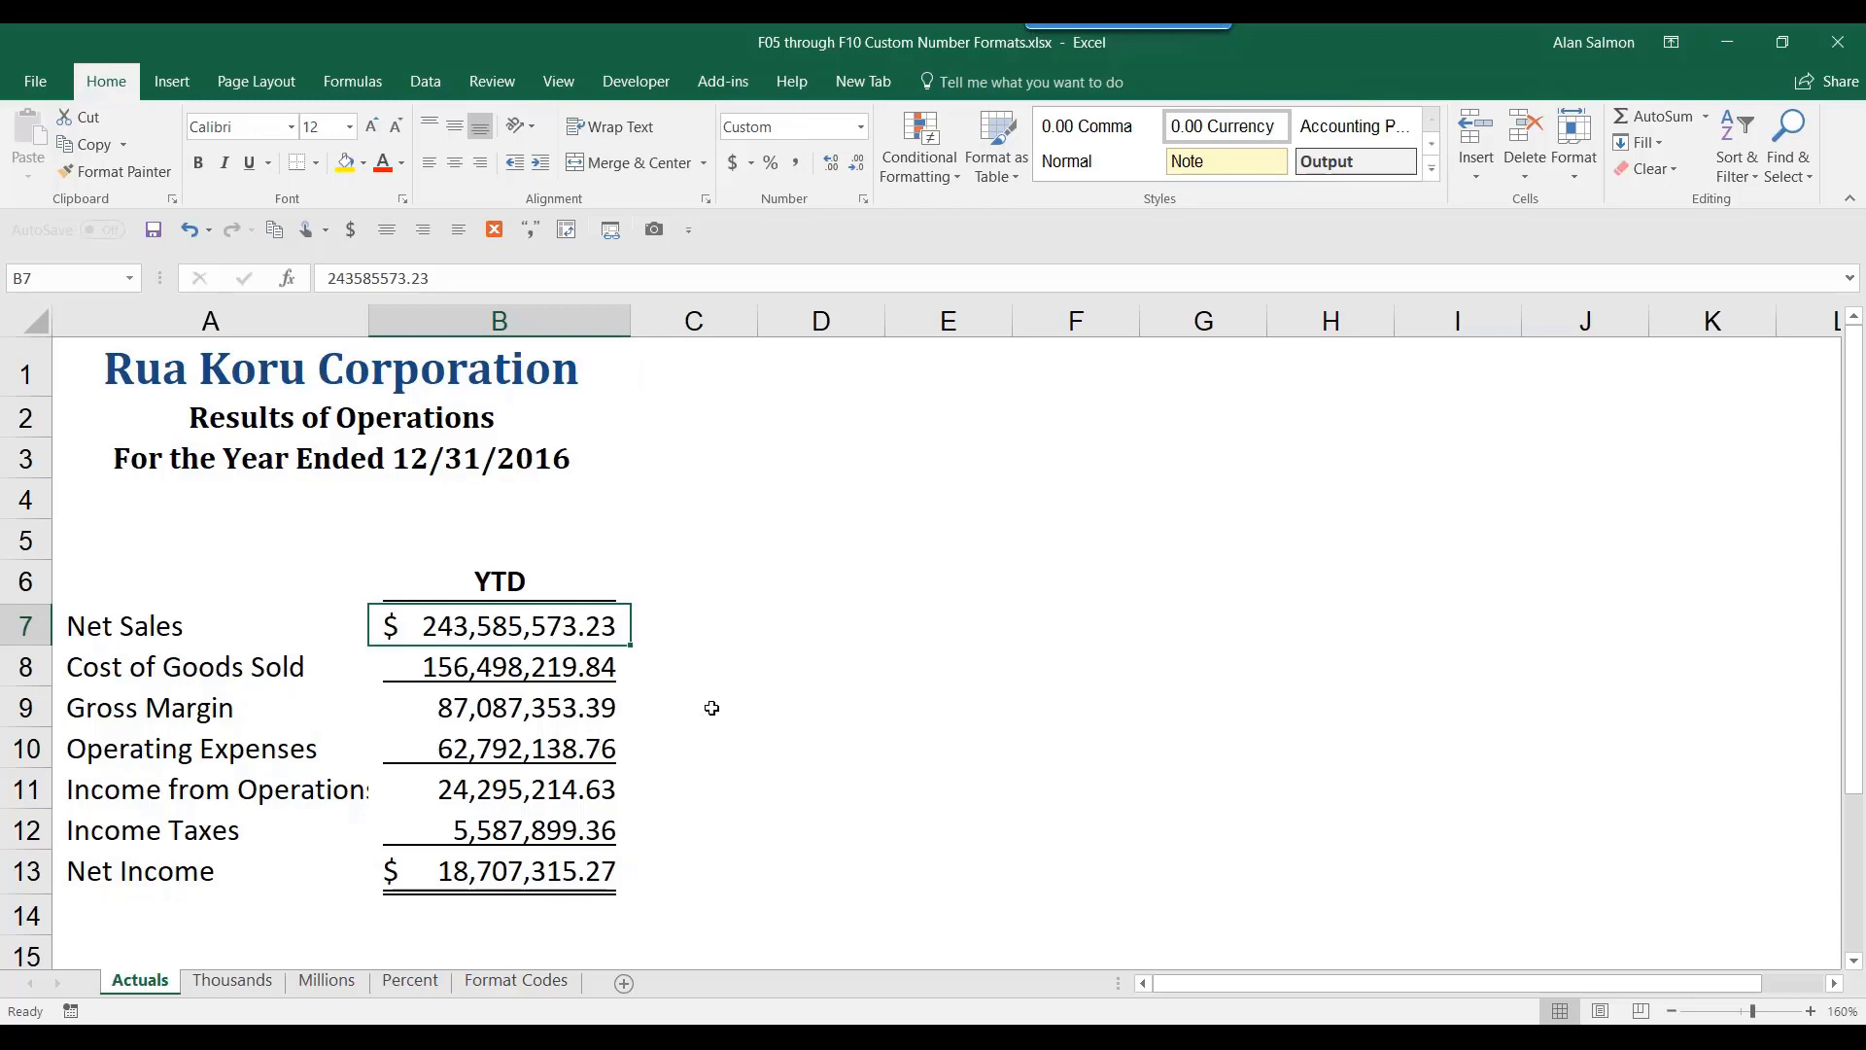
On the Actuals sheet, calculate Net Sales in thousands in D7 with the formula =B7/1000
{"action": "left_click", "coordinate": [829, 641]}
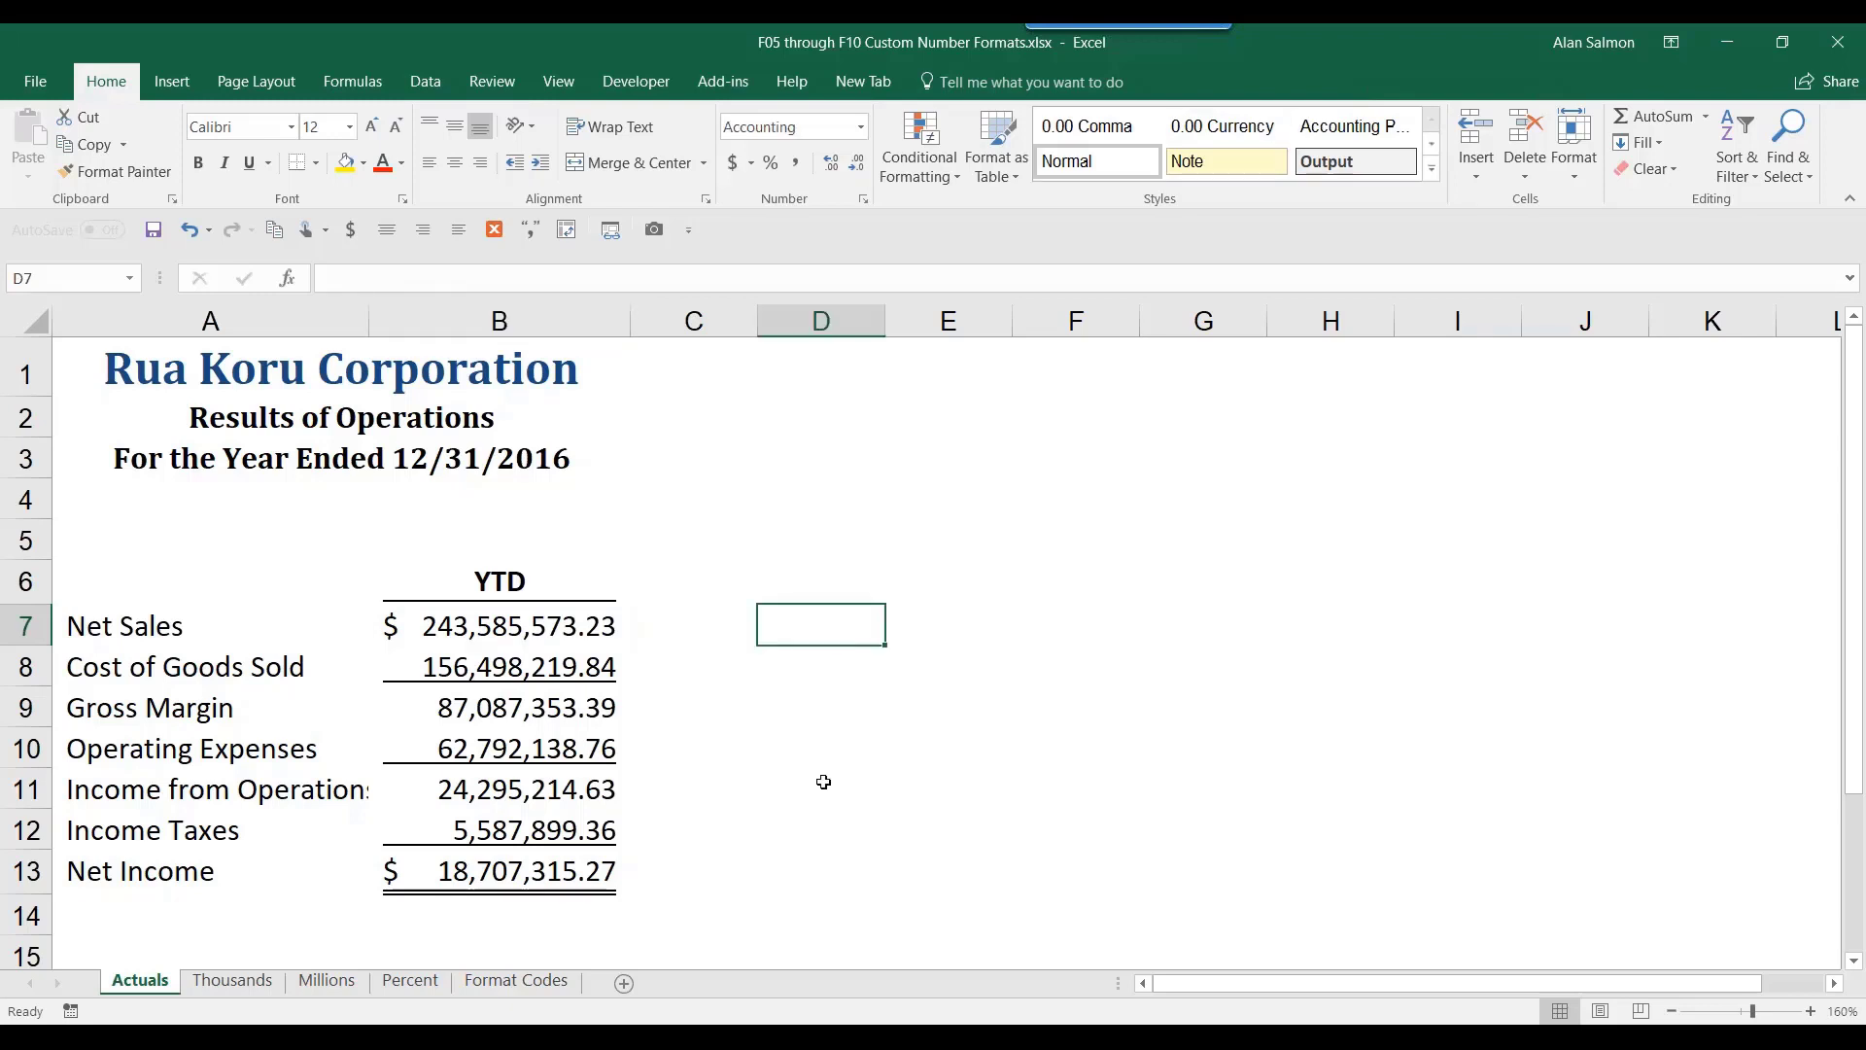
{"action": "type", "text": "="}
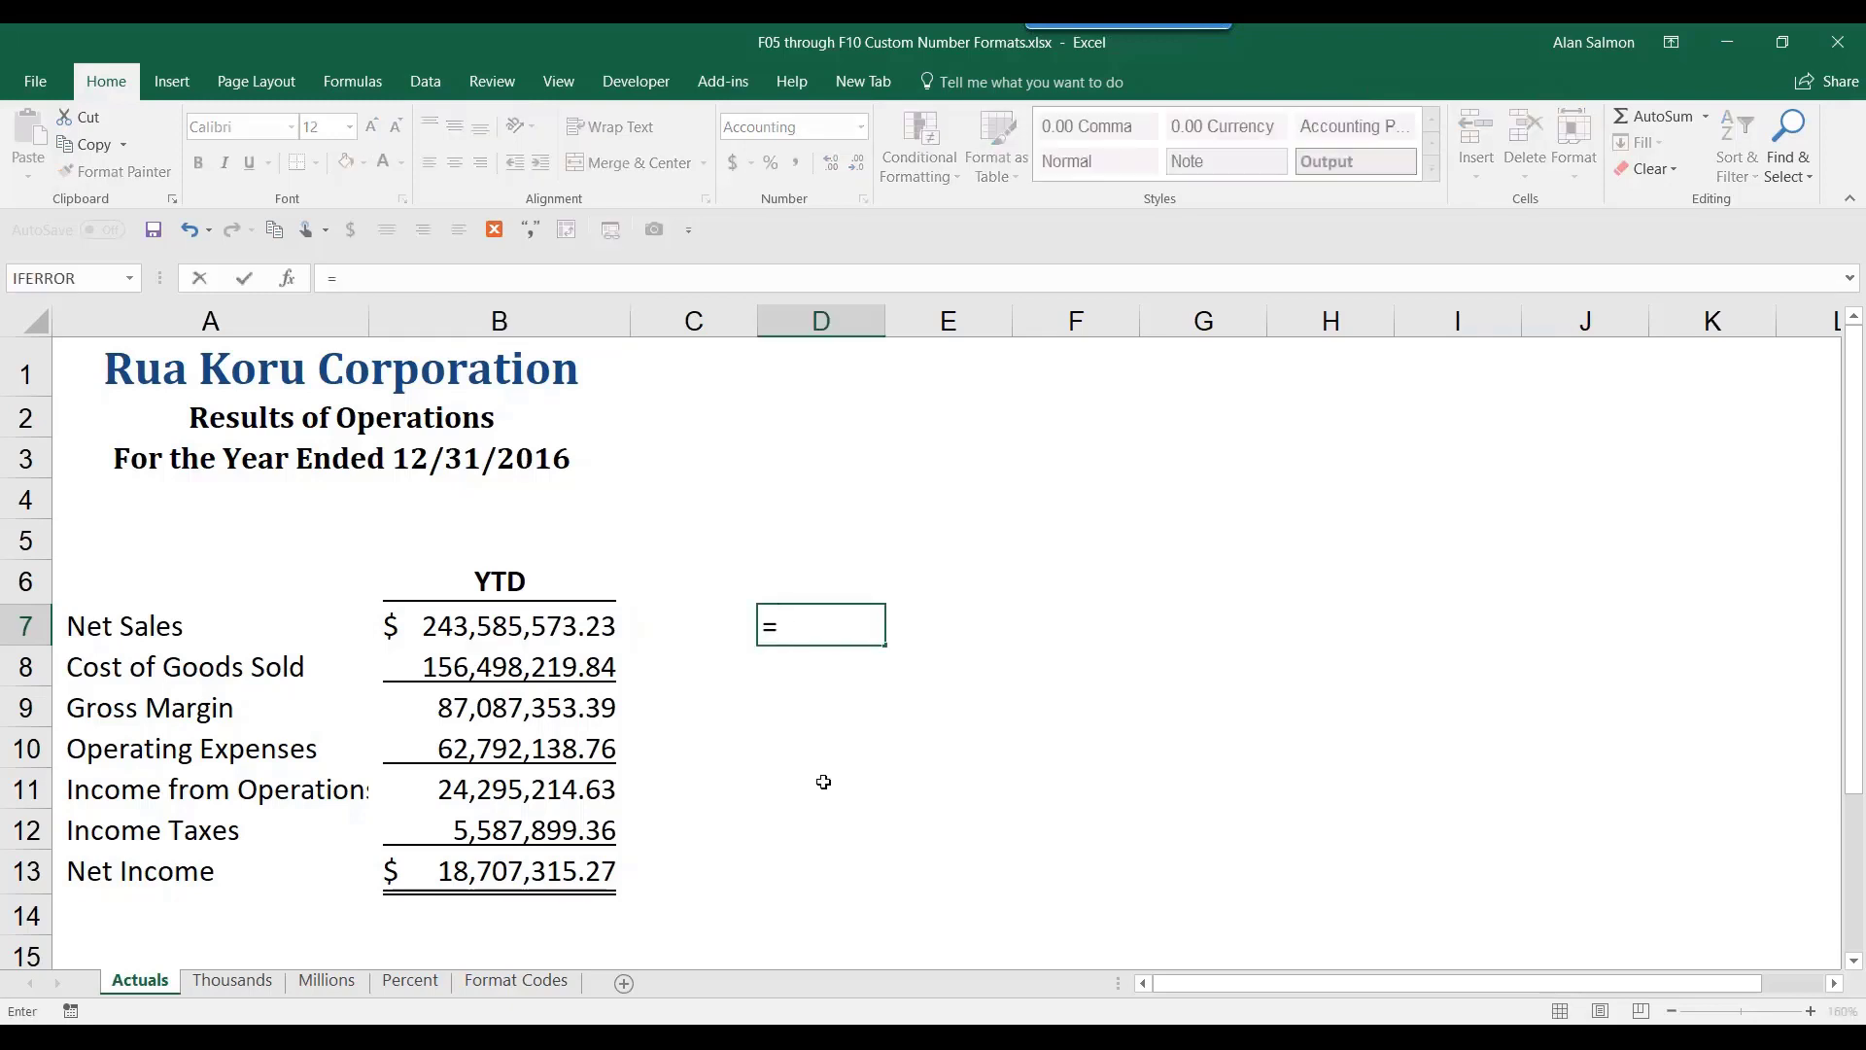
{"action": "left_click", "coordinate": [515, 634]}
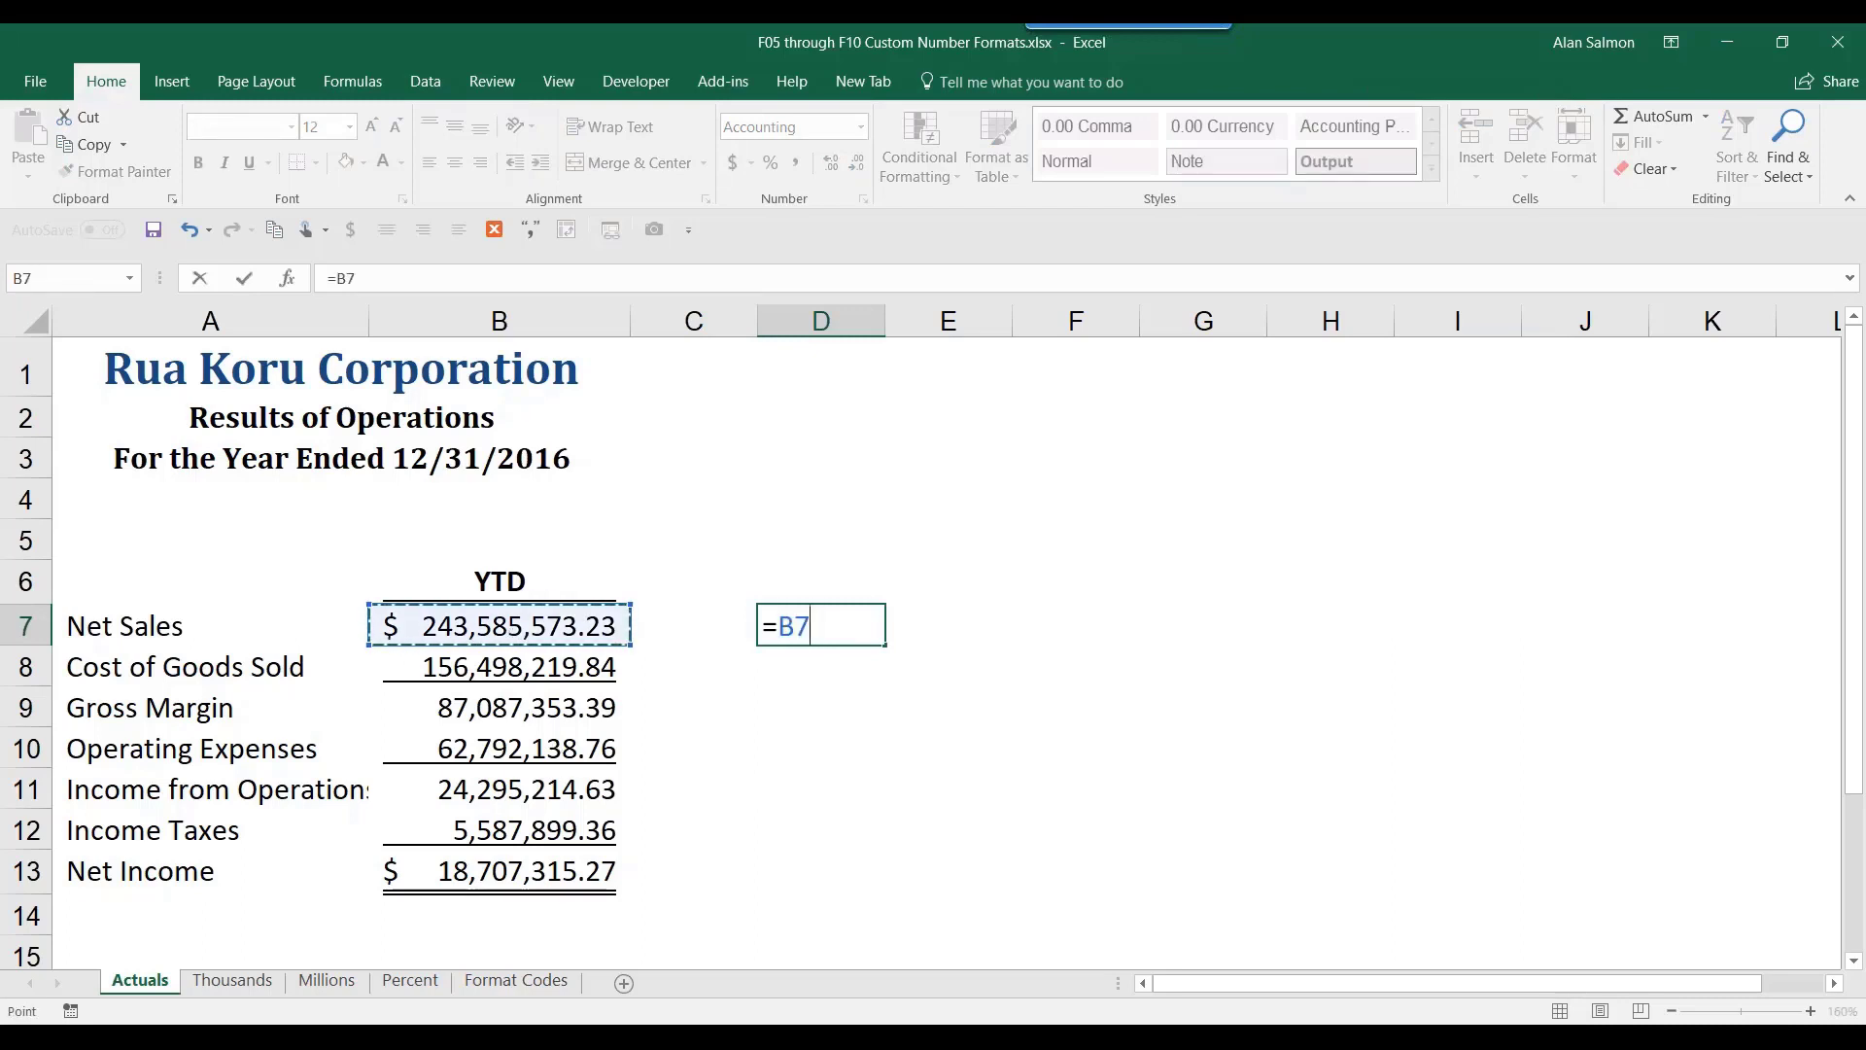
{"action": "type", "text": "/"}
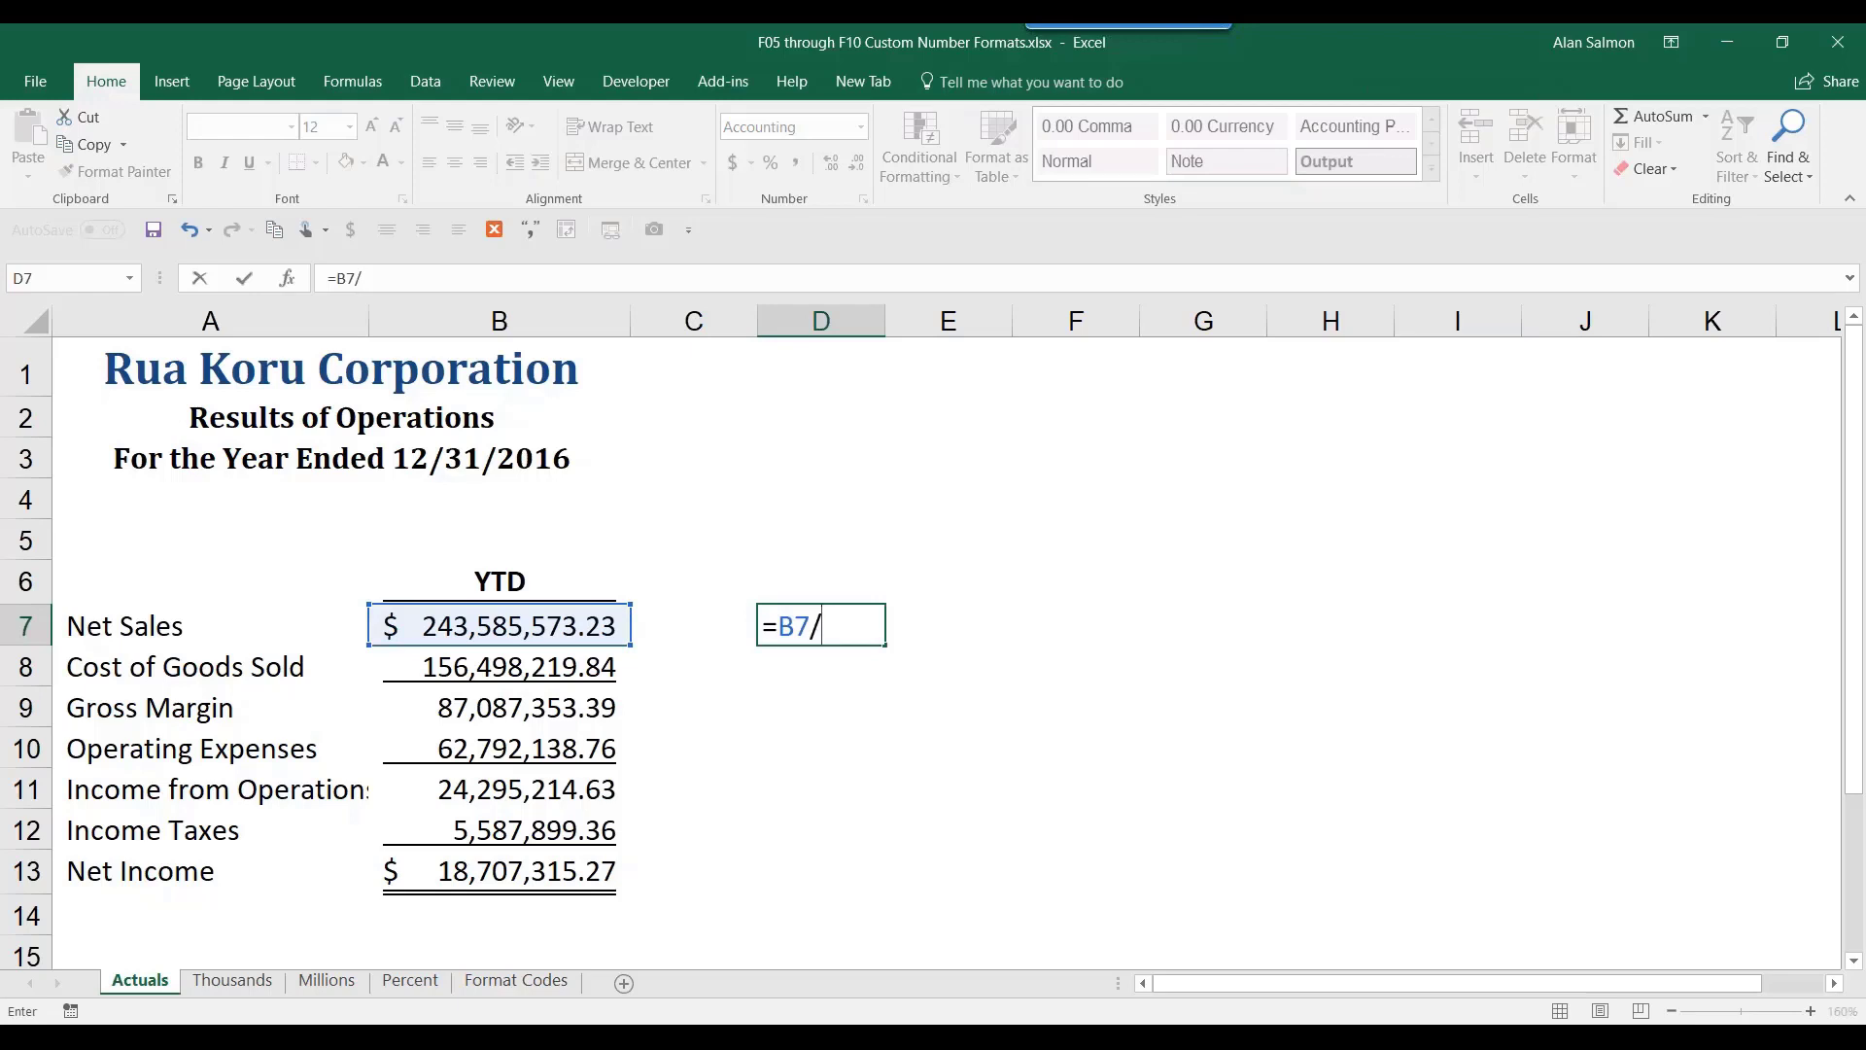
{"action": "type", "text": "1000"}
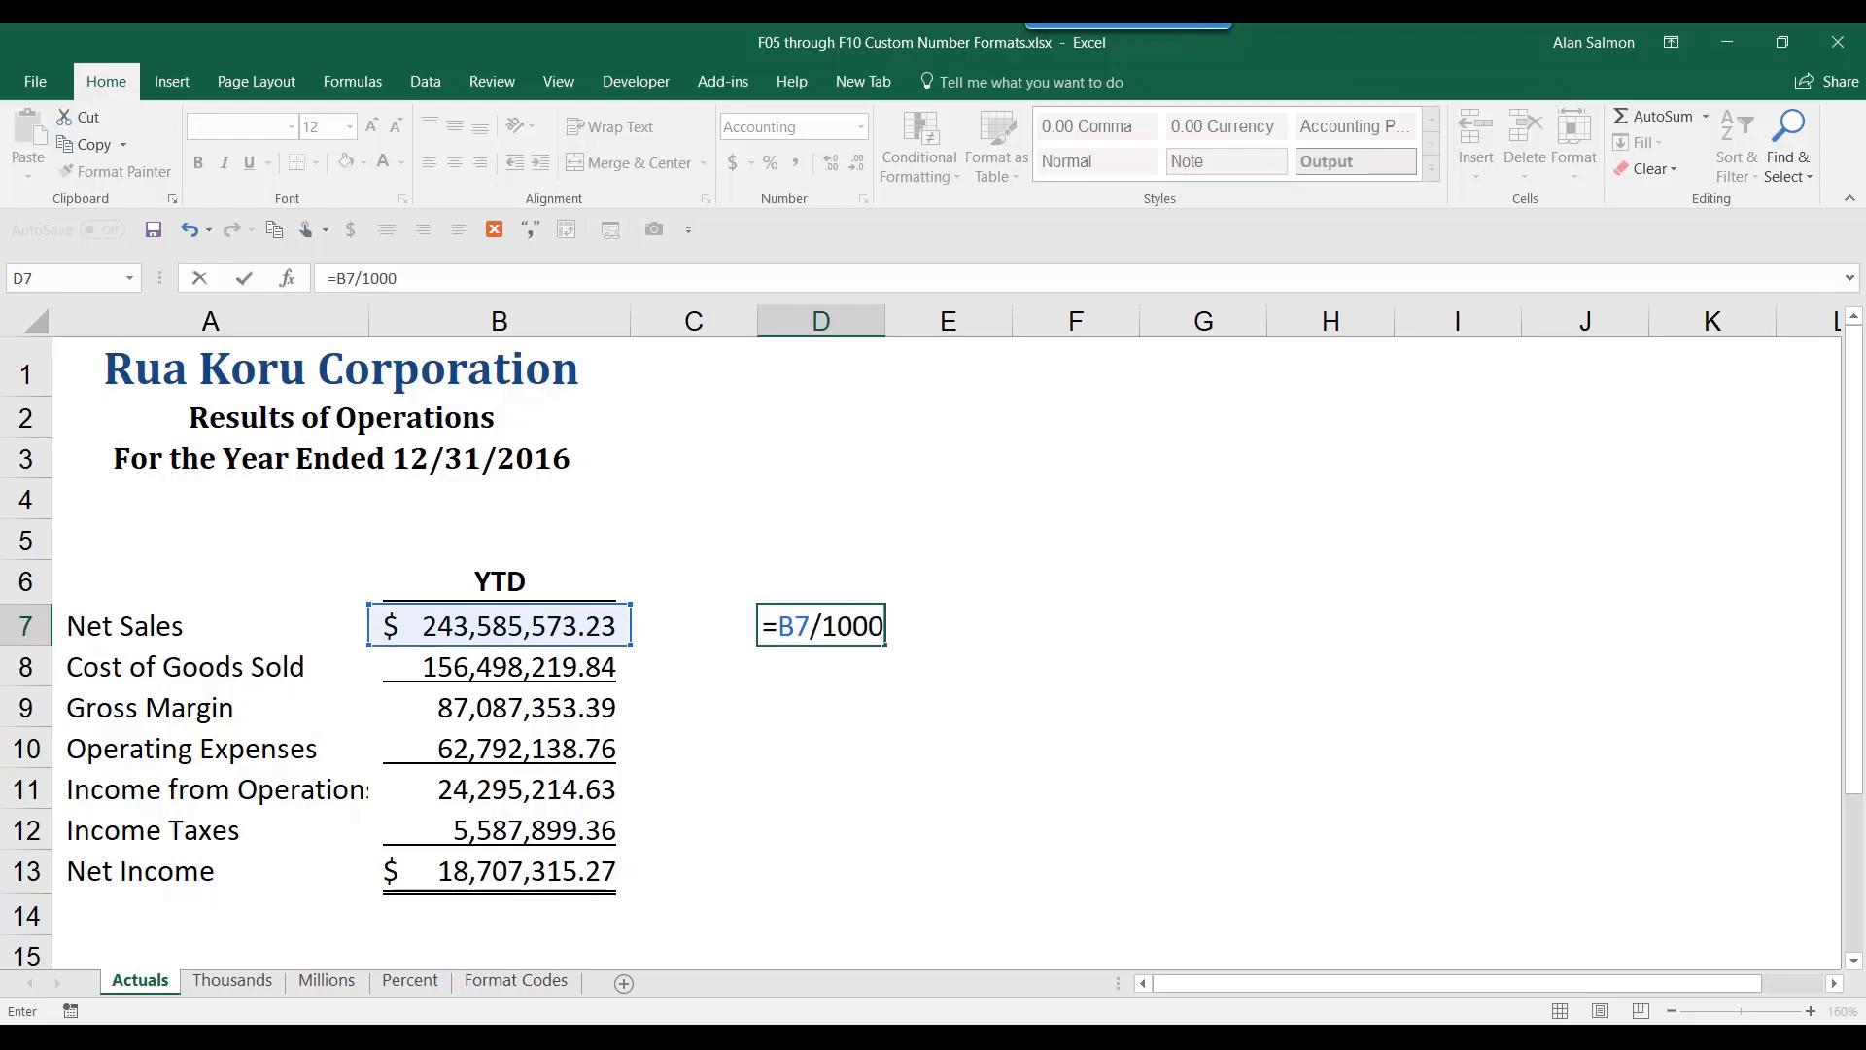
{"action": "key", "text": "ctrl+Return"}
{"action": "key", "text": "Down"}
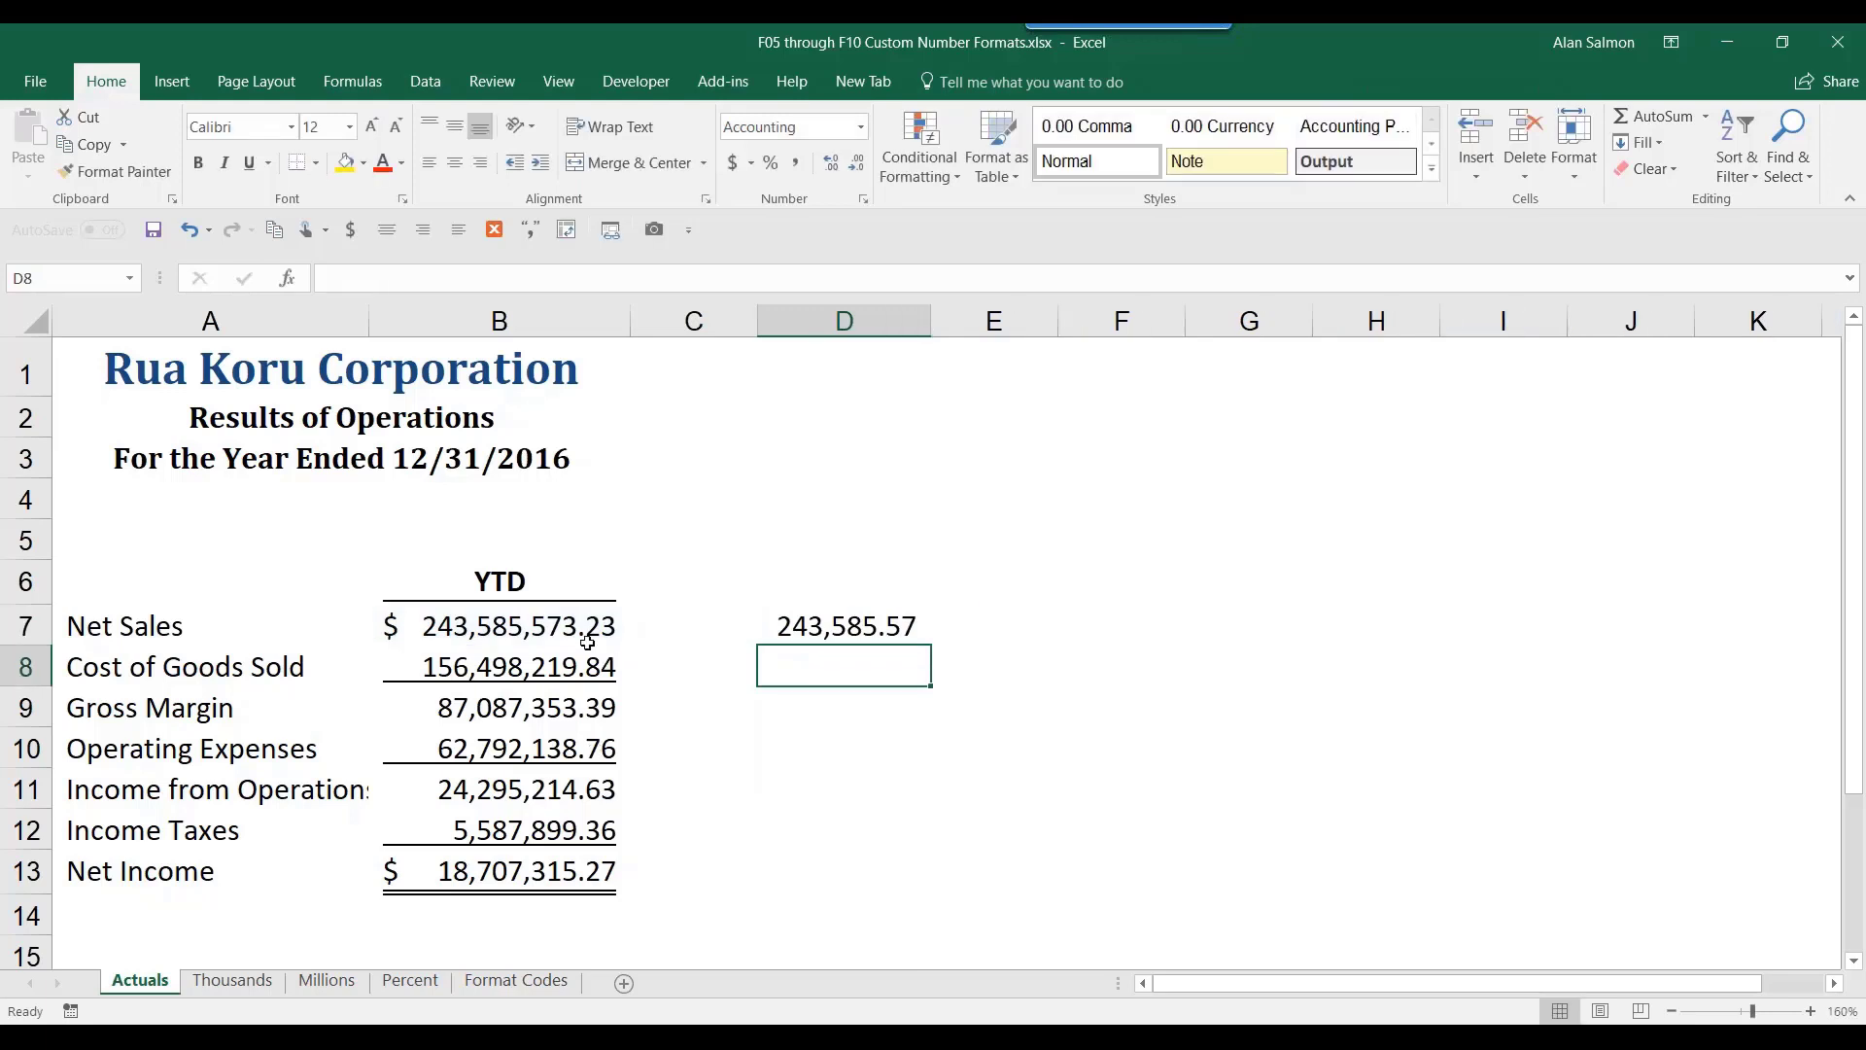
{"action": "left_click", "coordinate": [805, 631]}
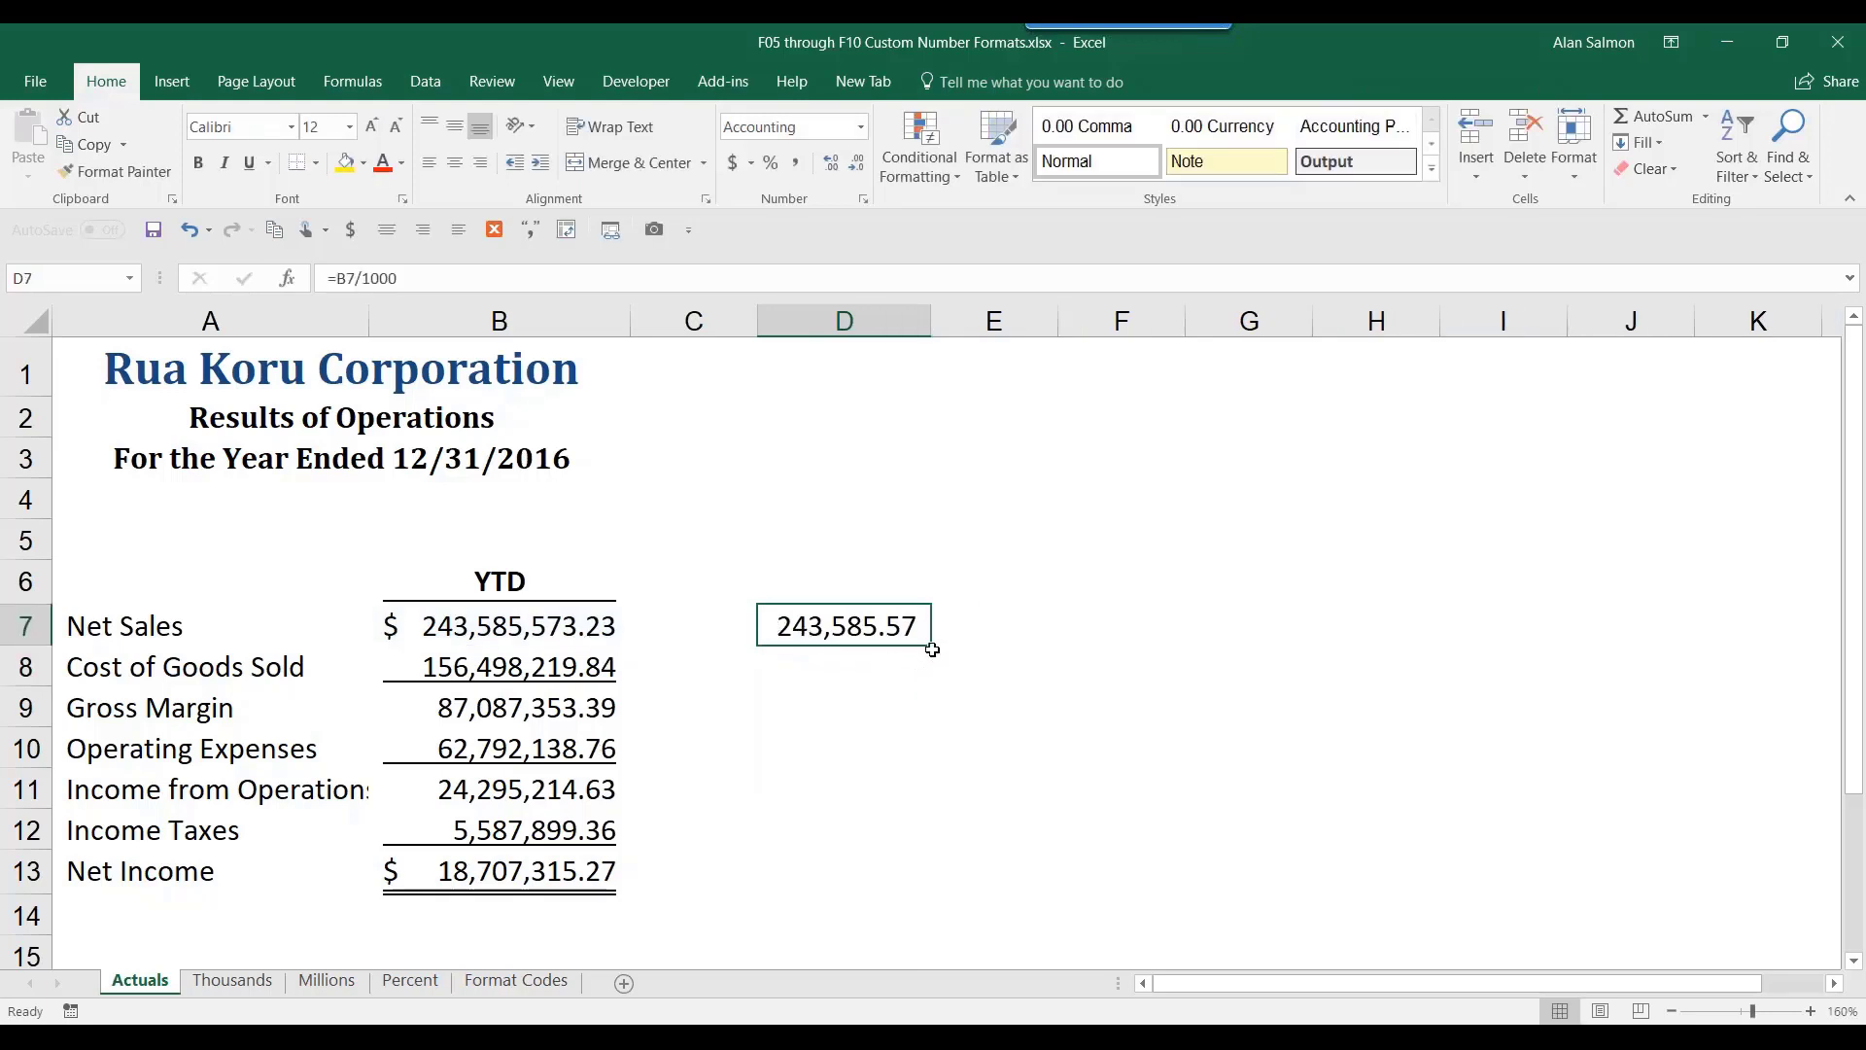
Fill the thousands formula from D7 down through D13 to cover every income statement line
{"action": "left_click_drag", "start_coordinate": [933, 649], "coordinate": [931, 895]}
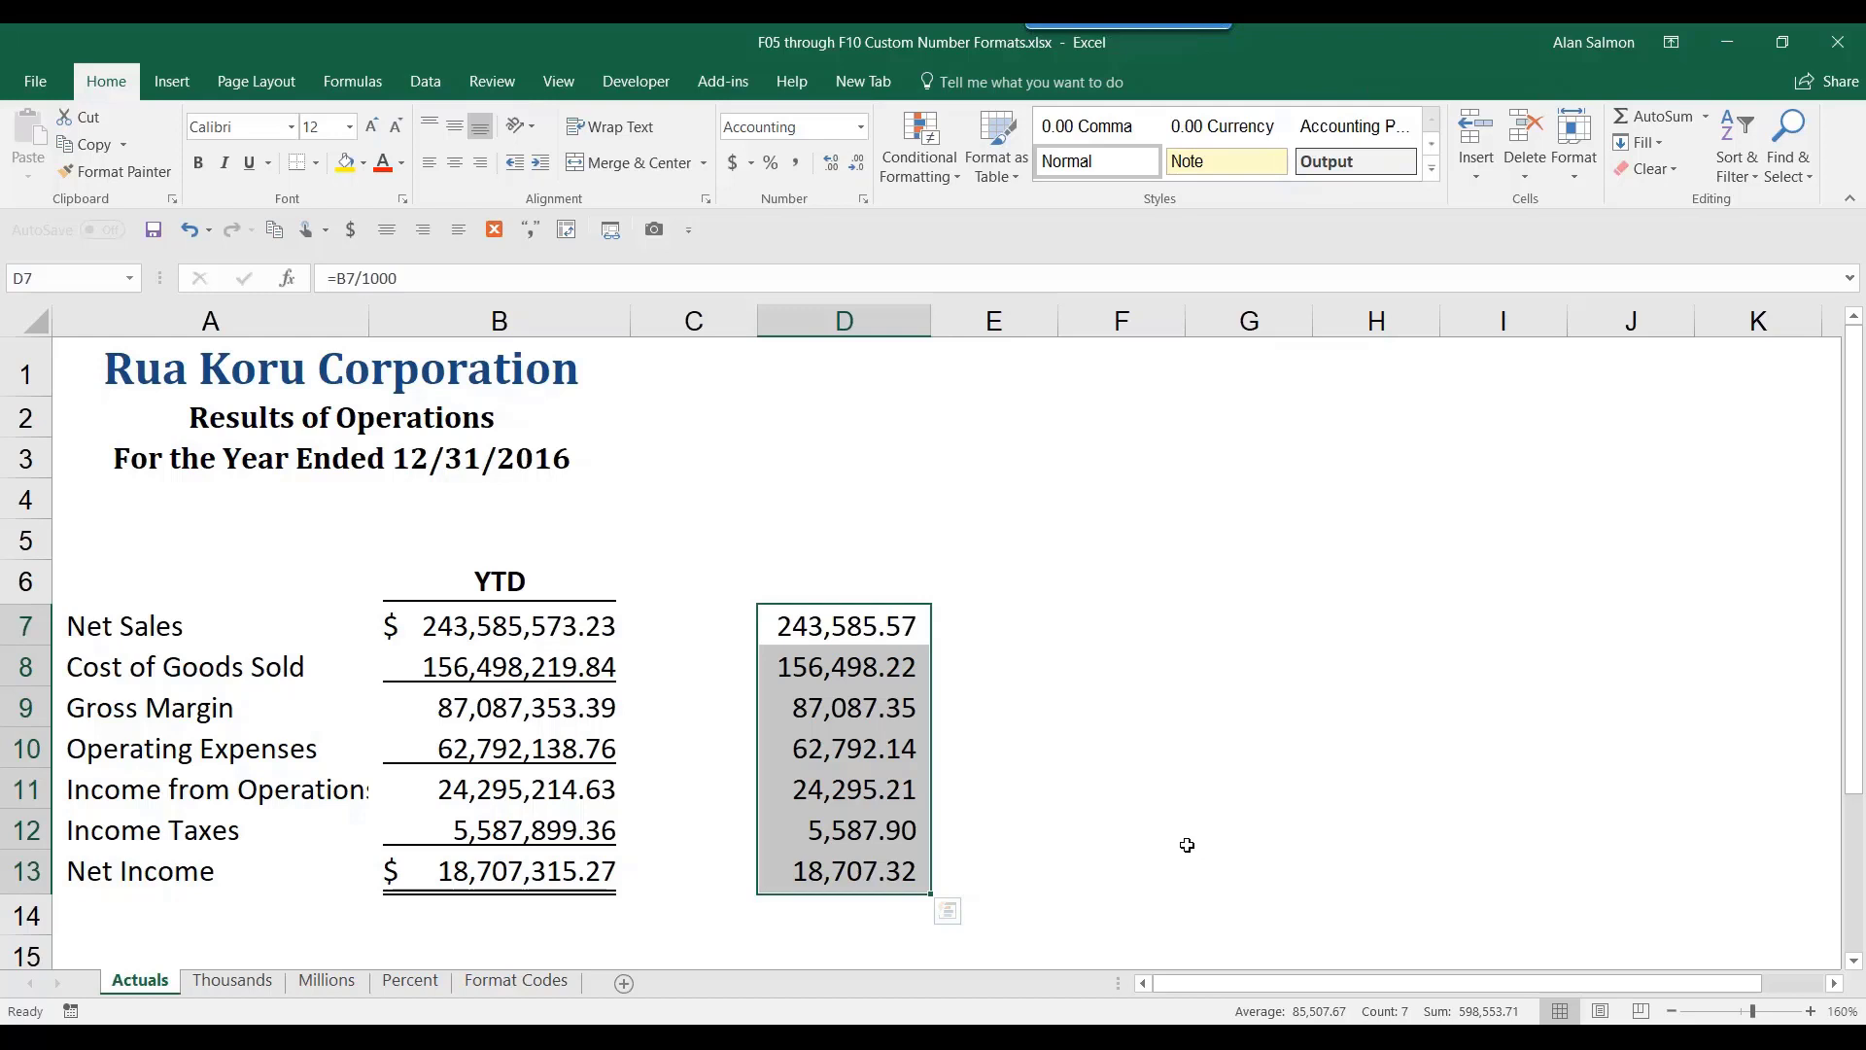
{"action": "left_click", "coordinate": [872, 632]}
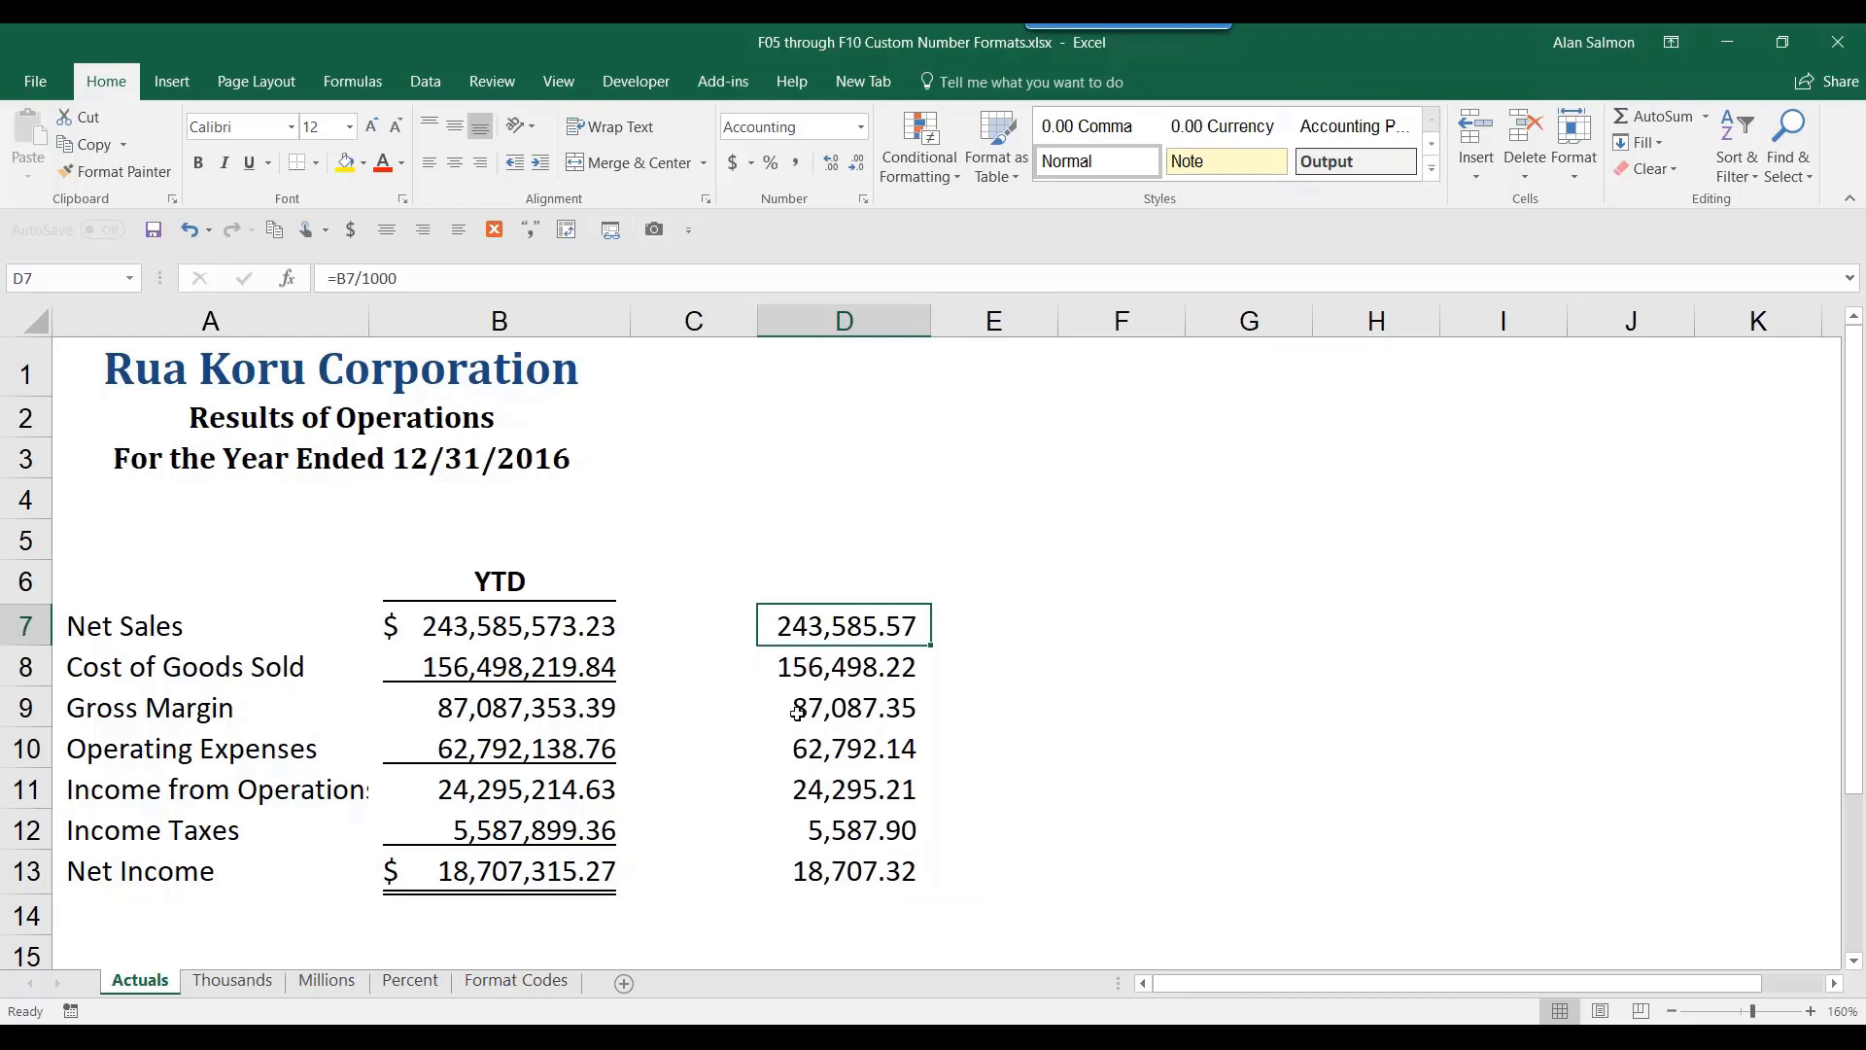
{"action": "left_click", "coordinate": [573, 627]}
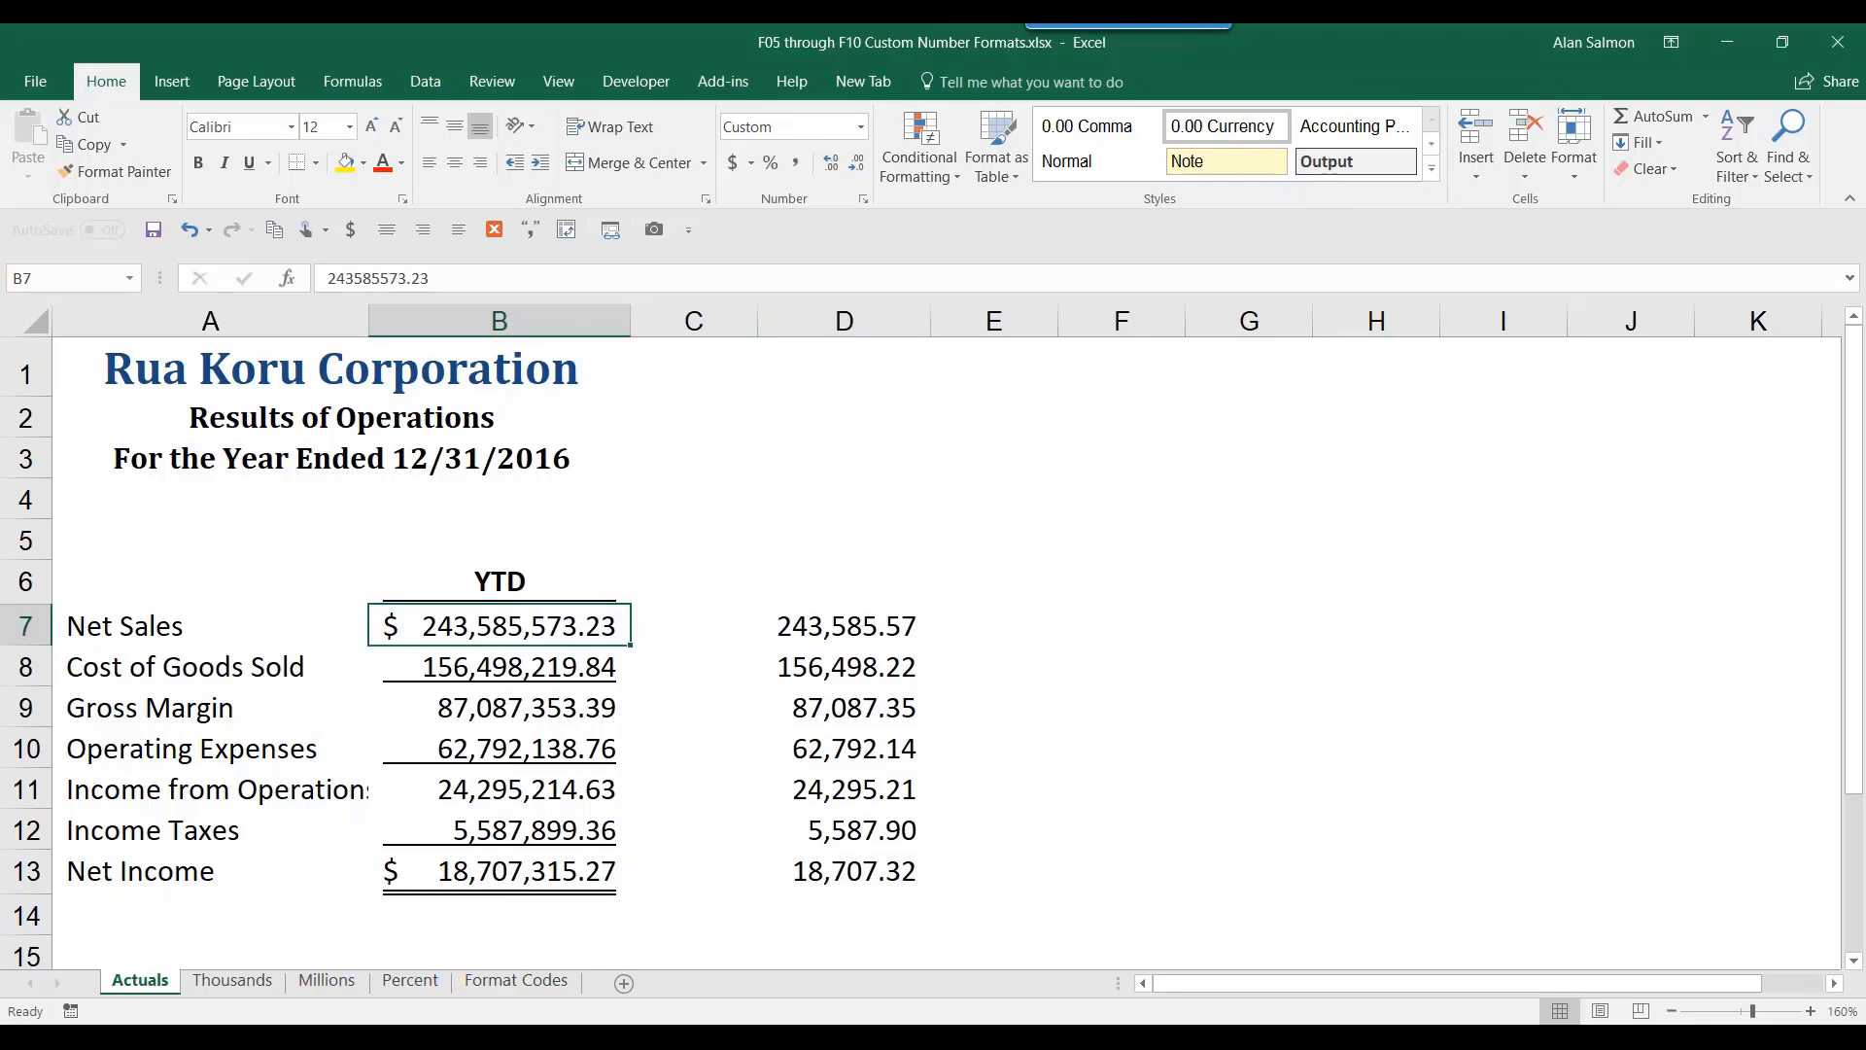
Delete column D with the divide-by-1000 calculations from the Actuals sheet
{"action": "left_click", "coordinate": [864, 318]}
{"action": "right_click", "coordinate": [864, 320]}
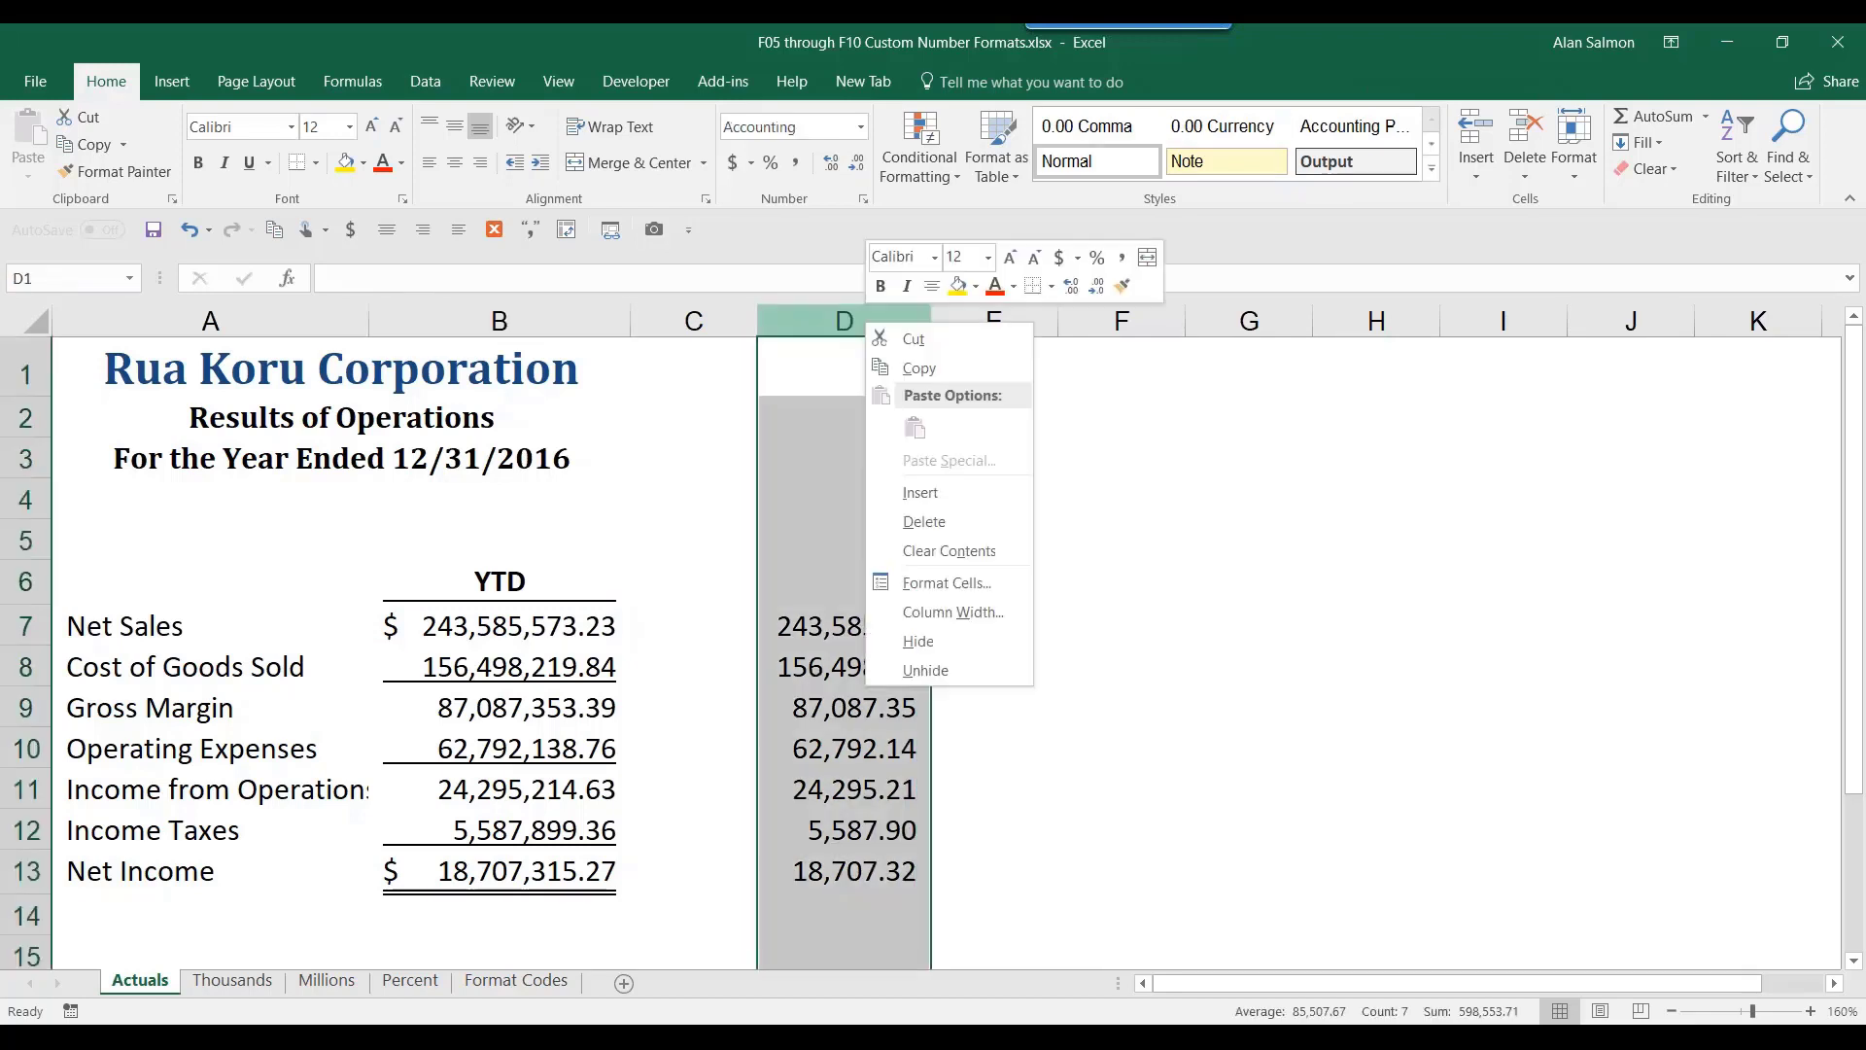
{"action": "left_click", "coordinate": [913, 538]}
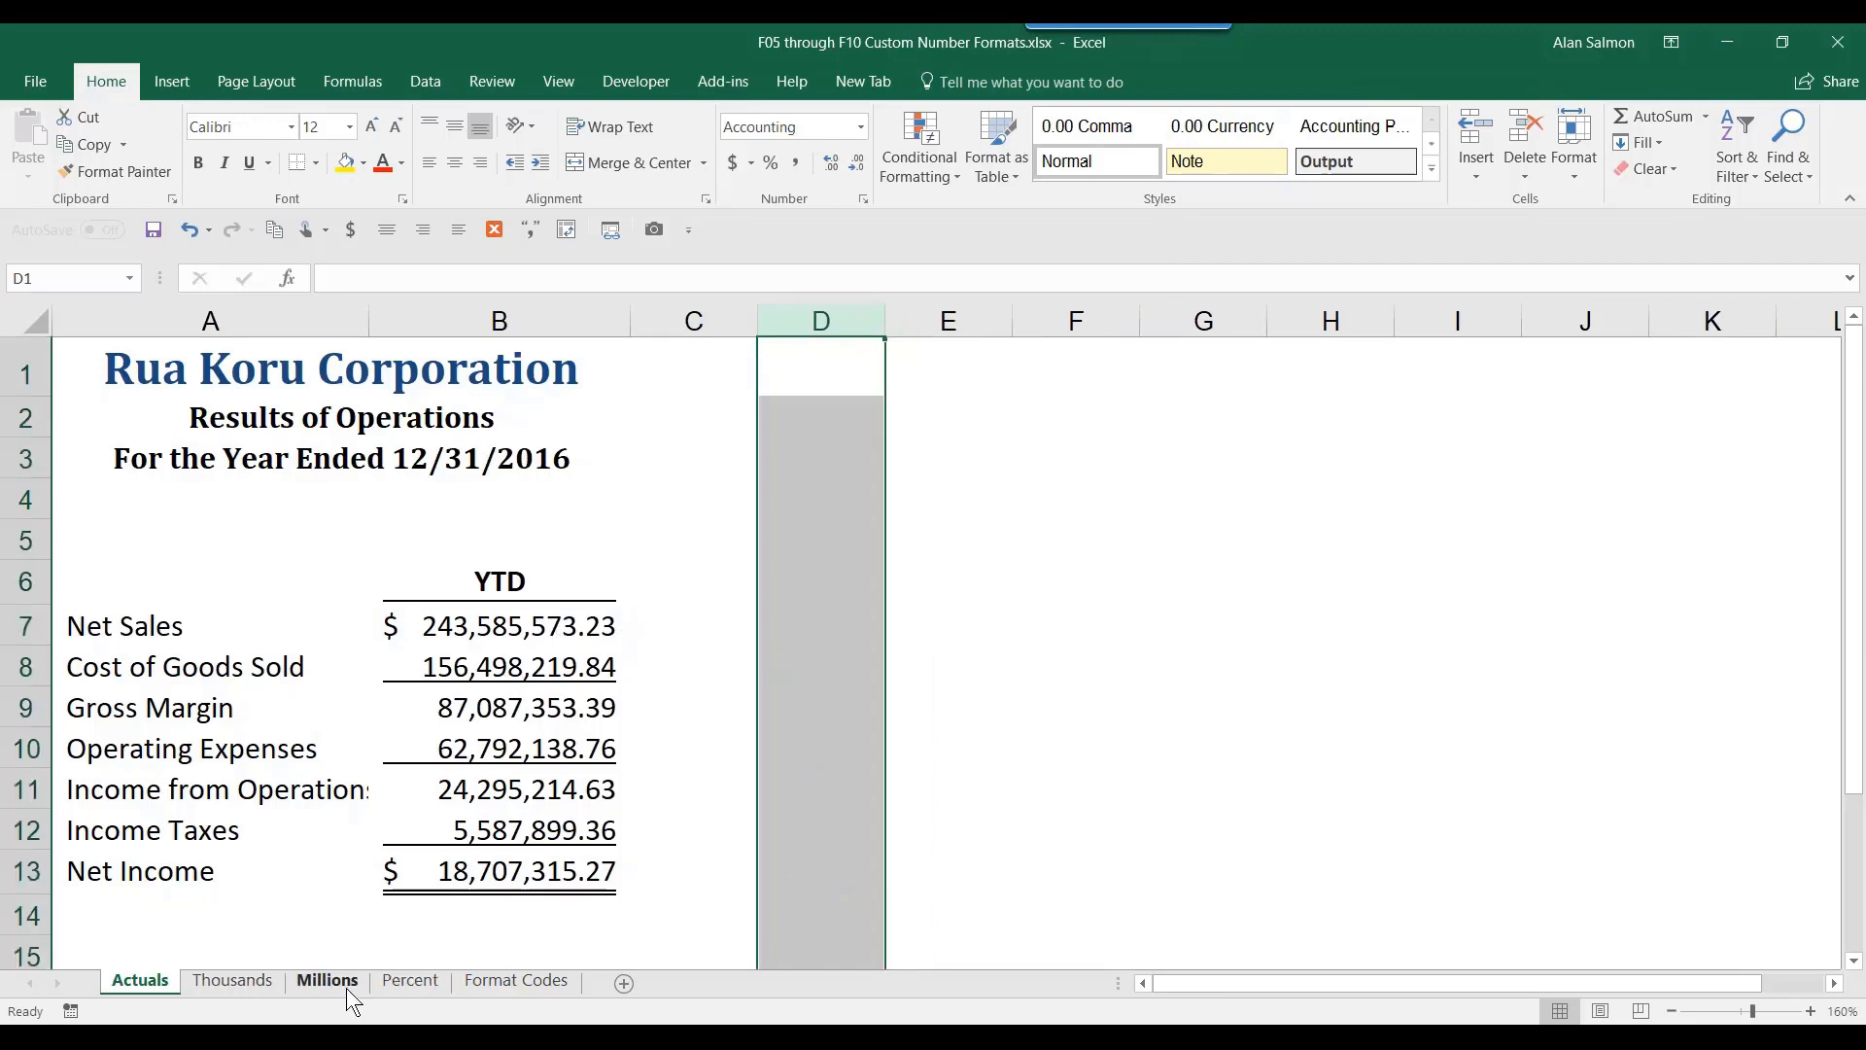
Examine the Format Codes sheet's accounting codes with dollar signs for dollars, thousands, millions and billions
{"action": "left_click", "coordinate": [521, 982]}
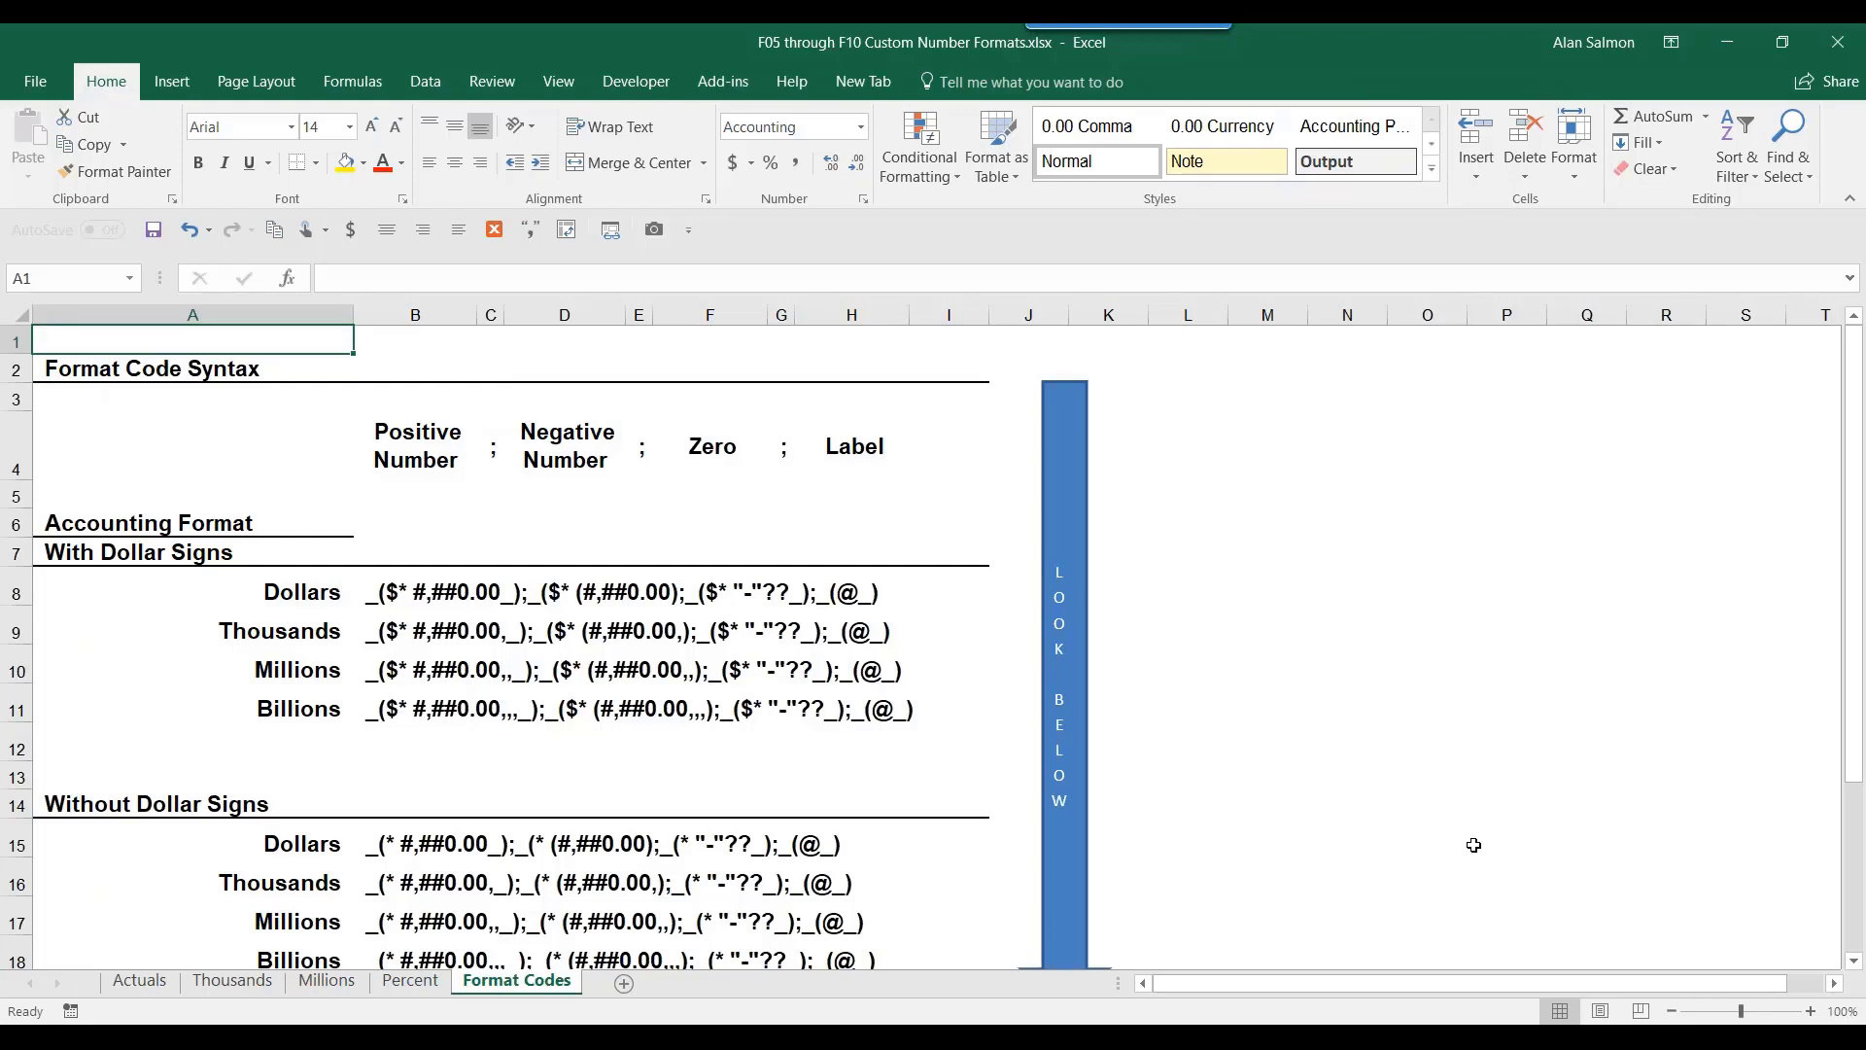
{"action": "left_click", "coordinate": [417, 600]}
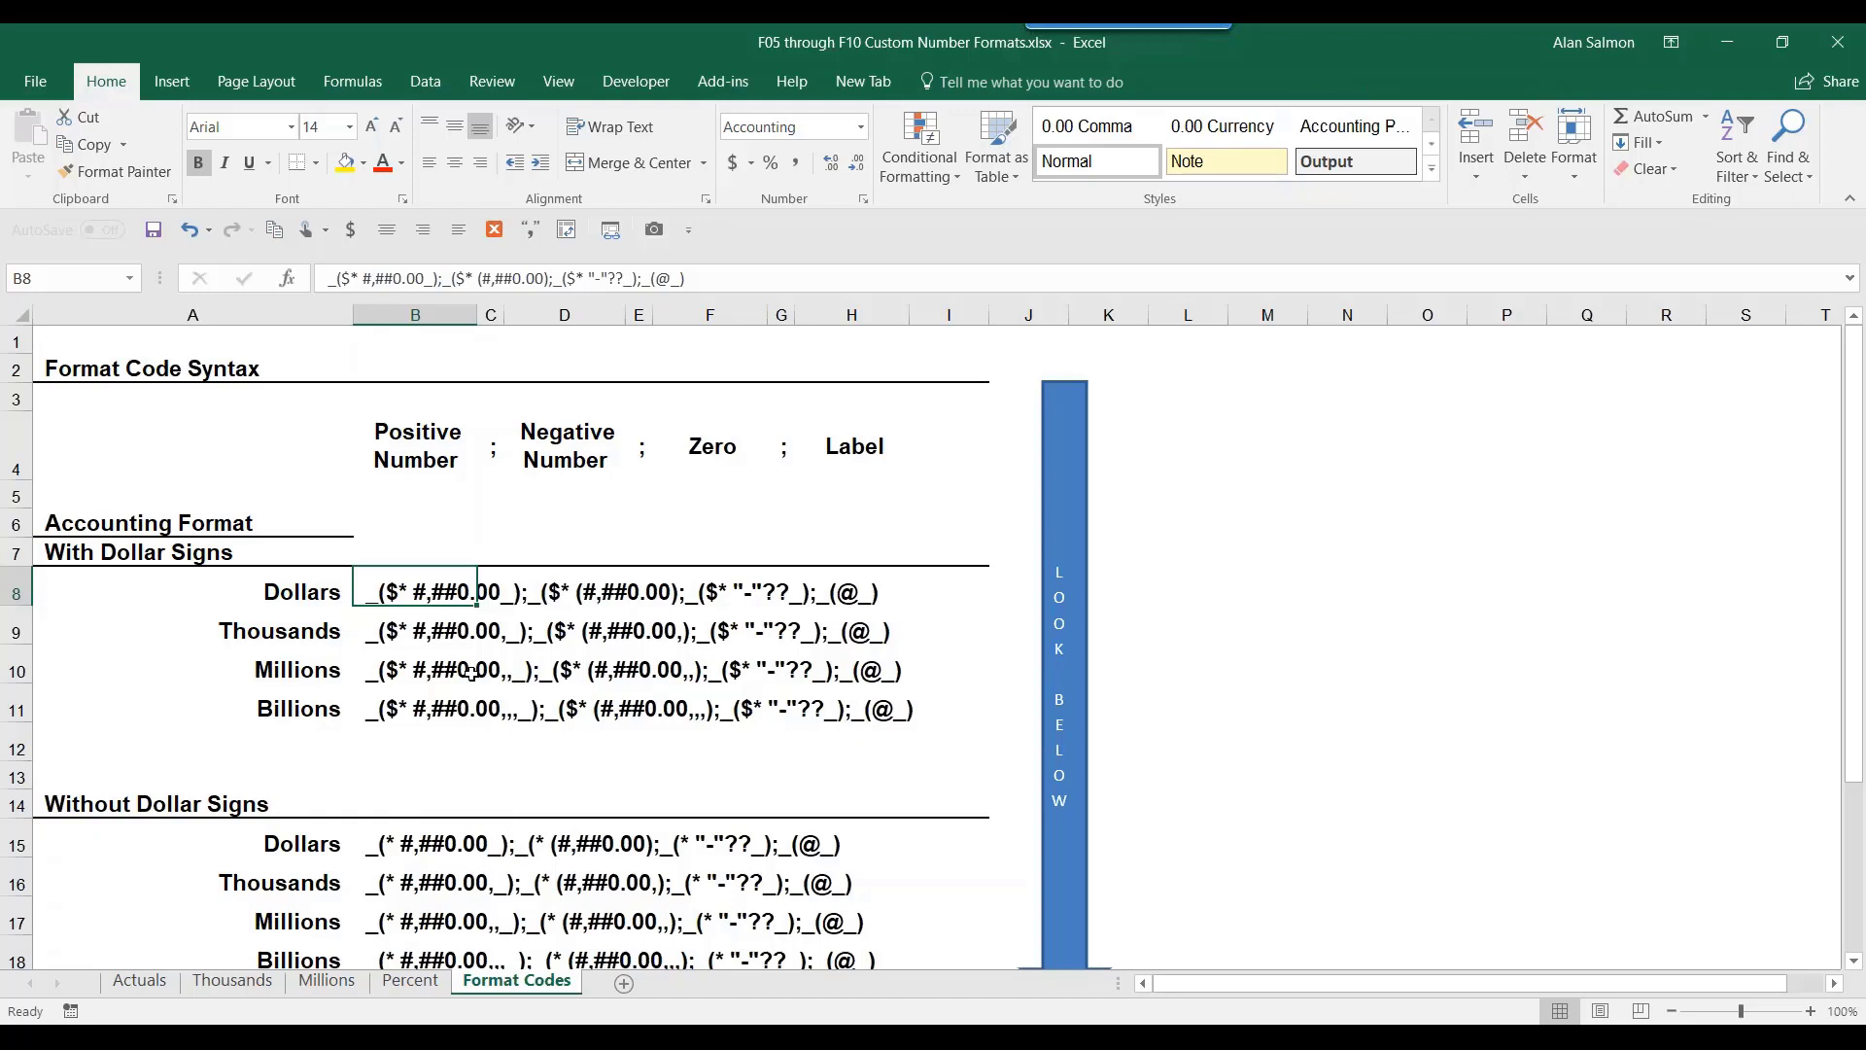
{"action": "right_click", "coordinate": [1154, 342]}
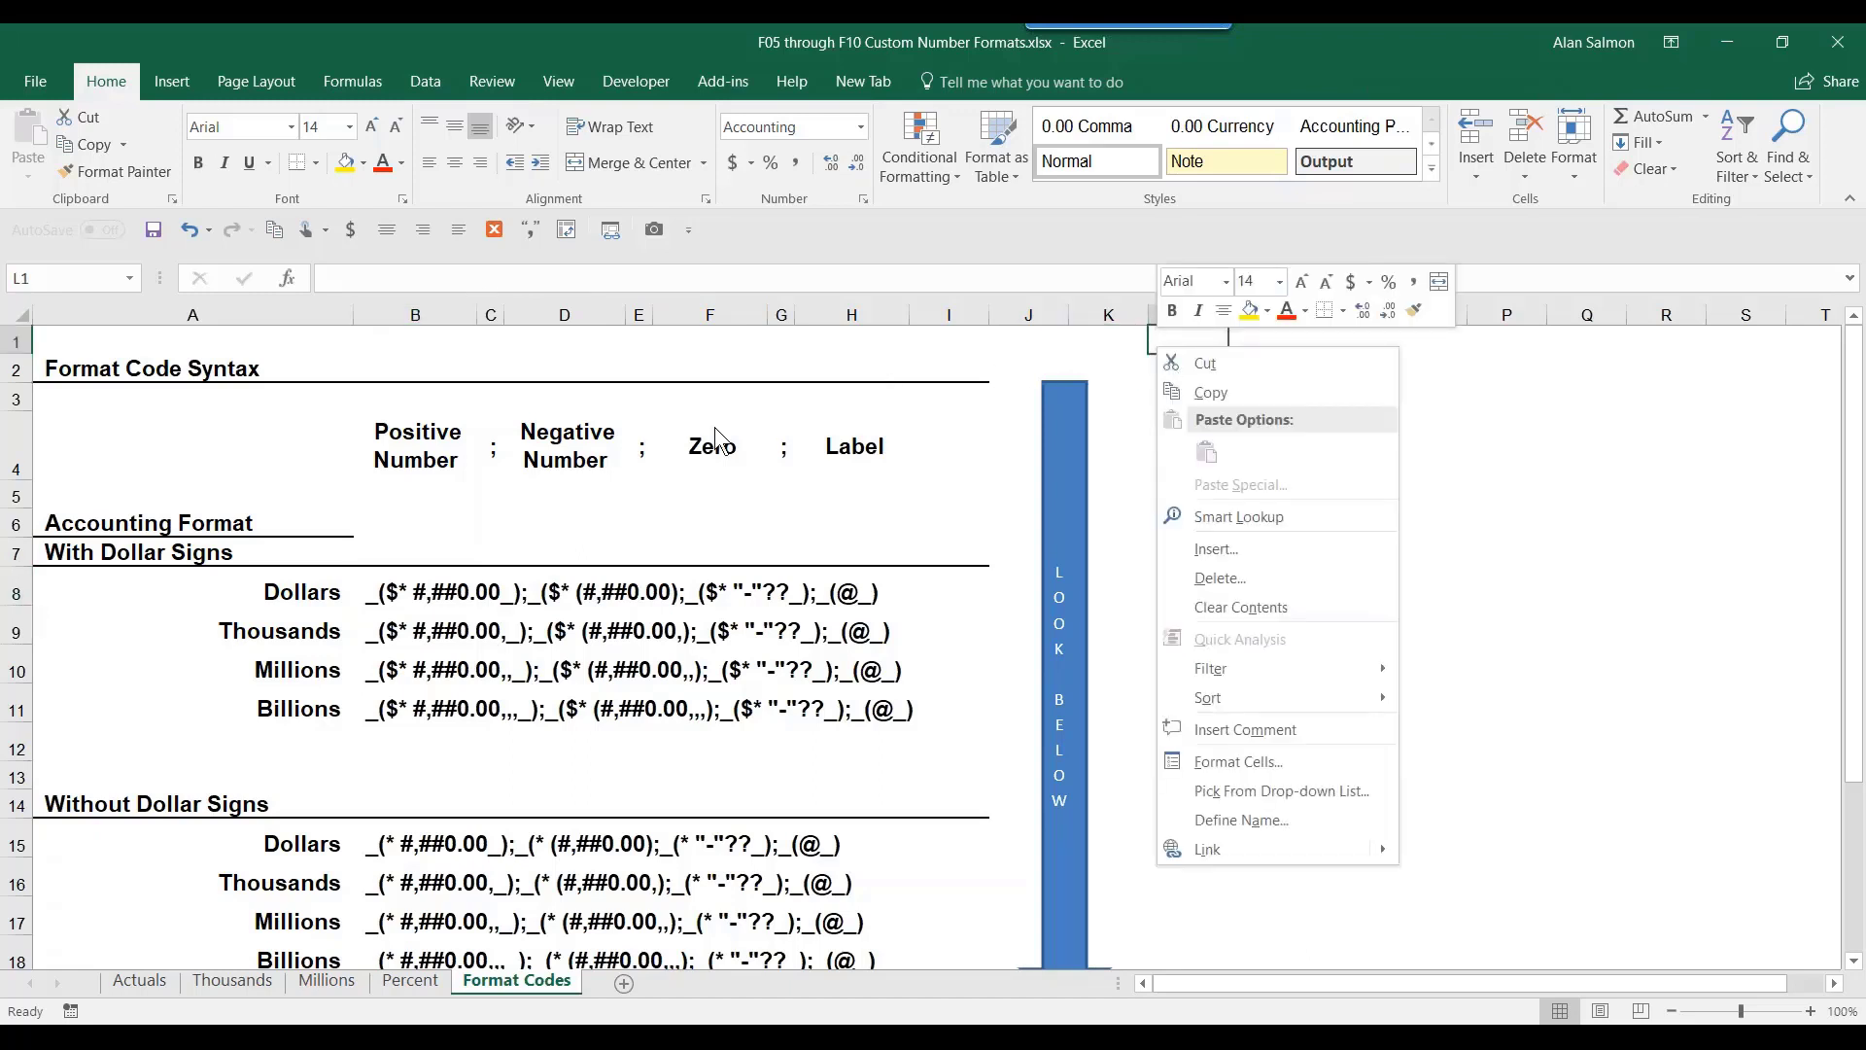
{"action": "left_click", "coordinate": [561, 595]}
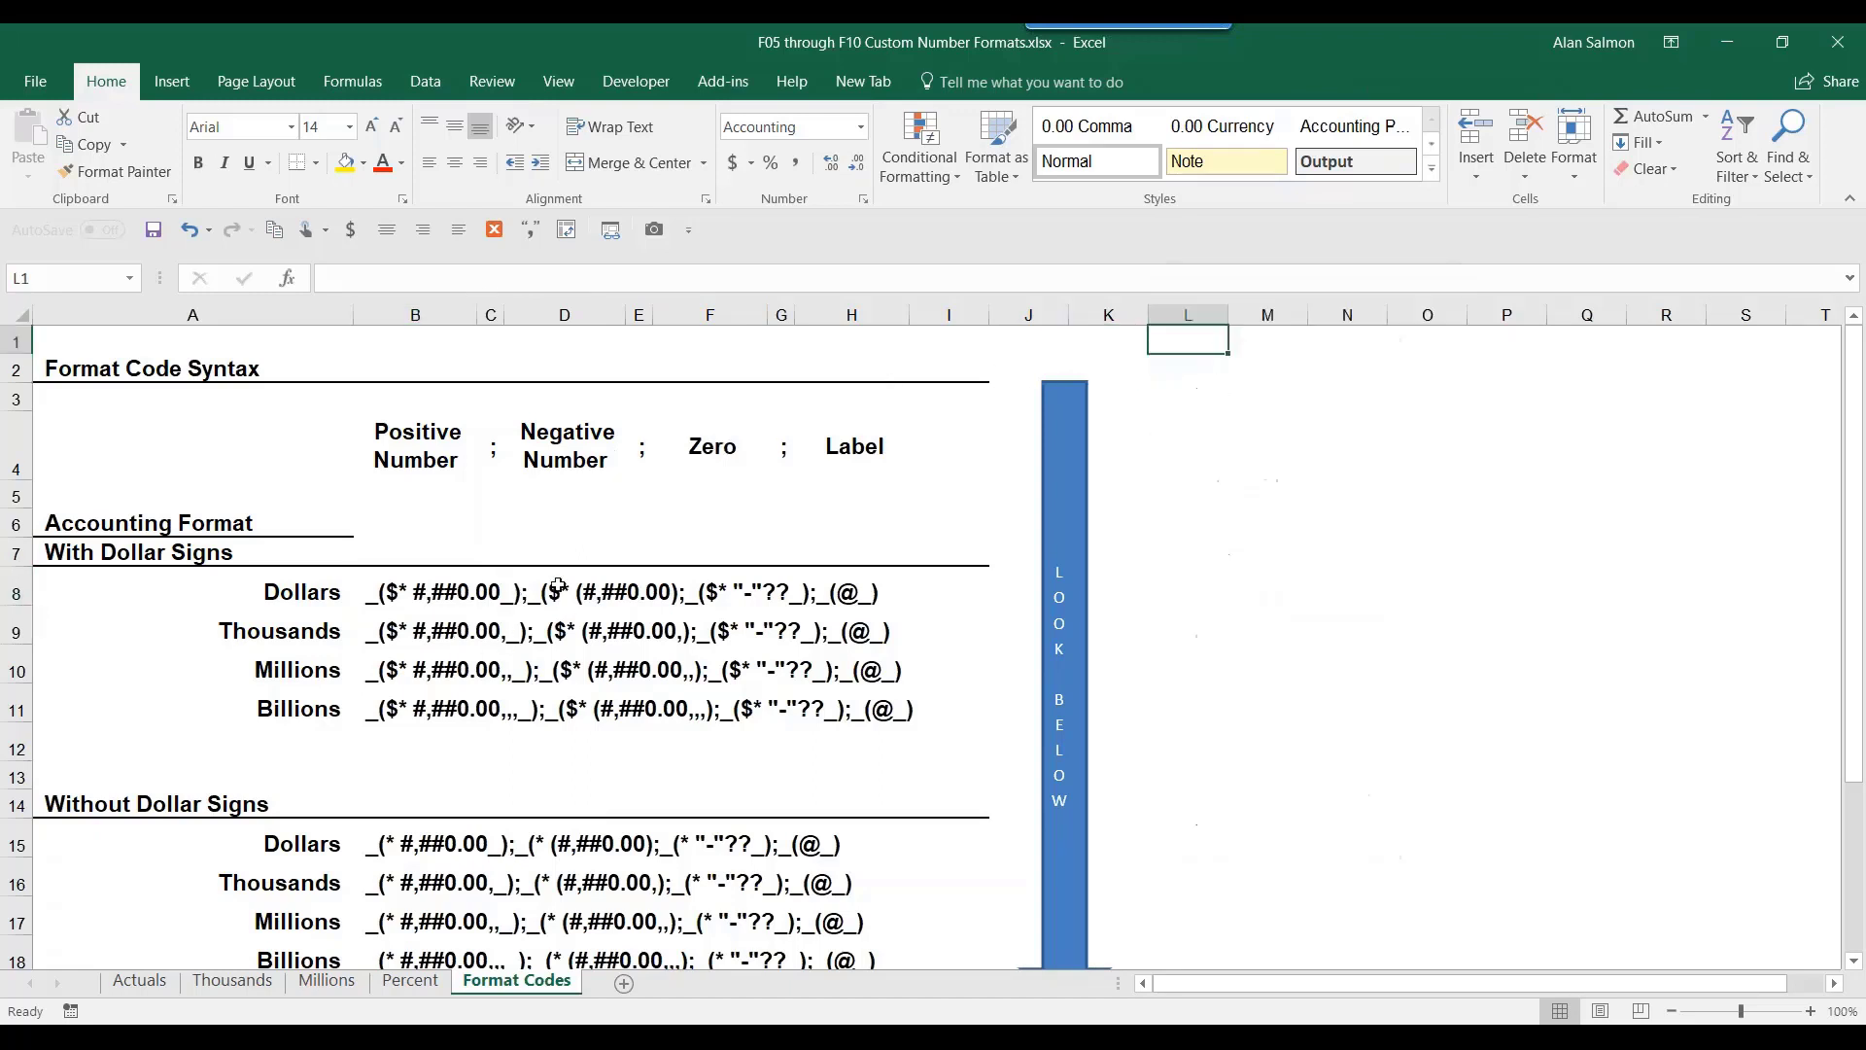
{"action": "left_click", "coordinate": [559, 587]}
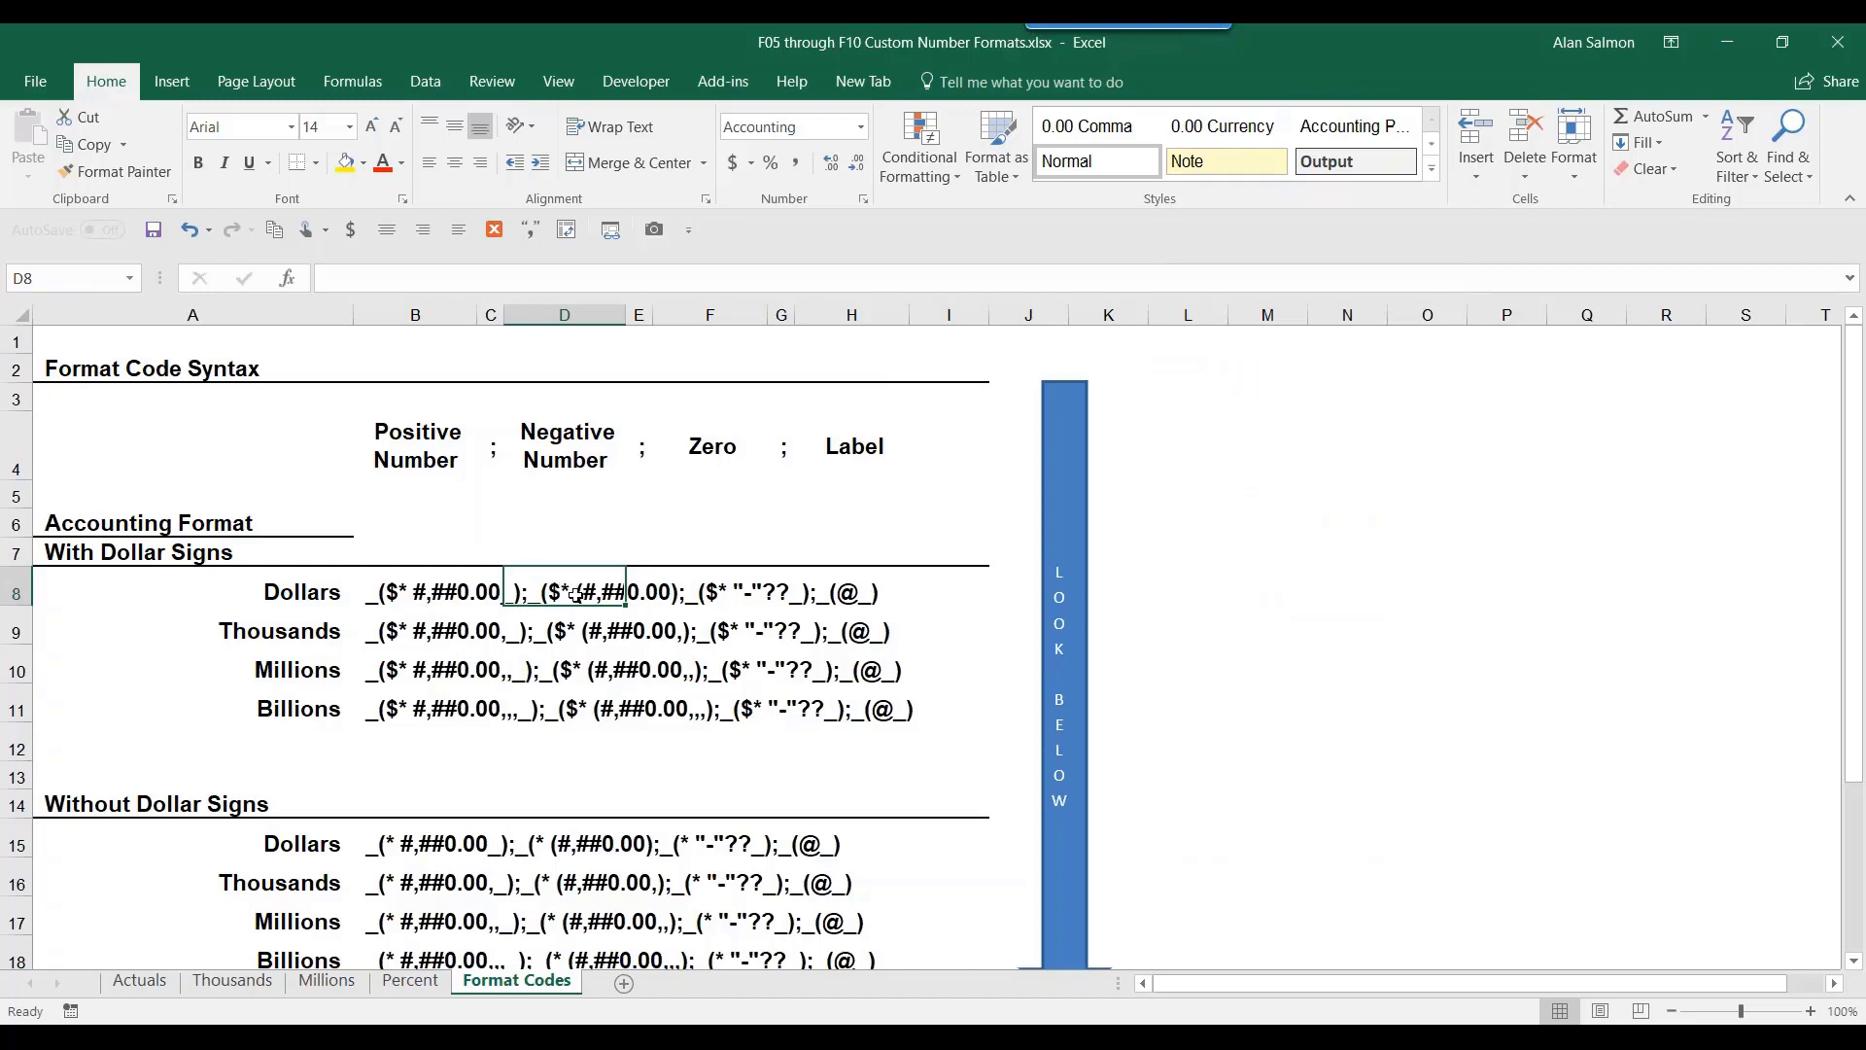
{"action": "left_click", "coordinate": [443, 590]}
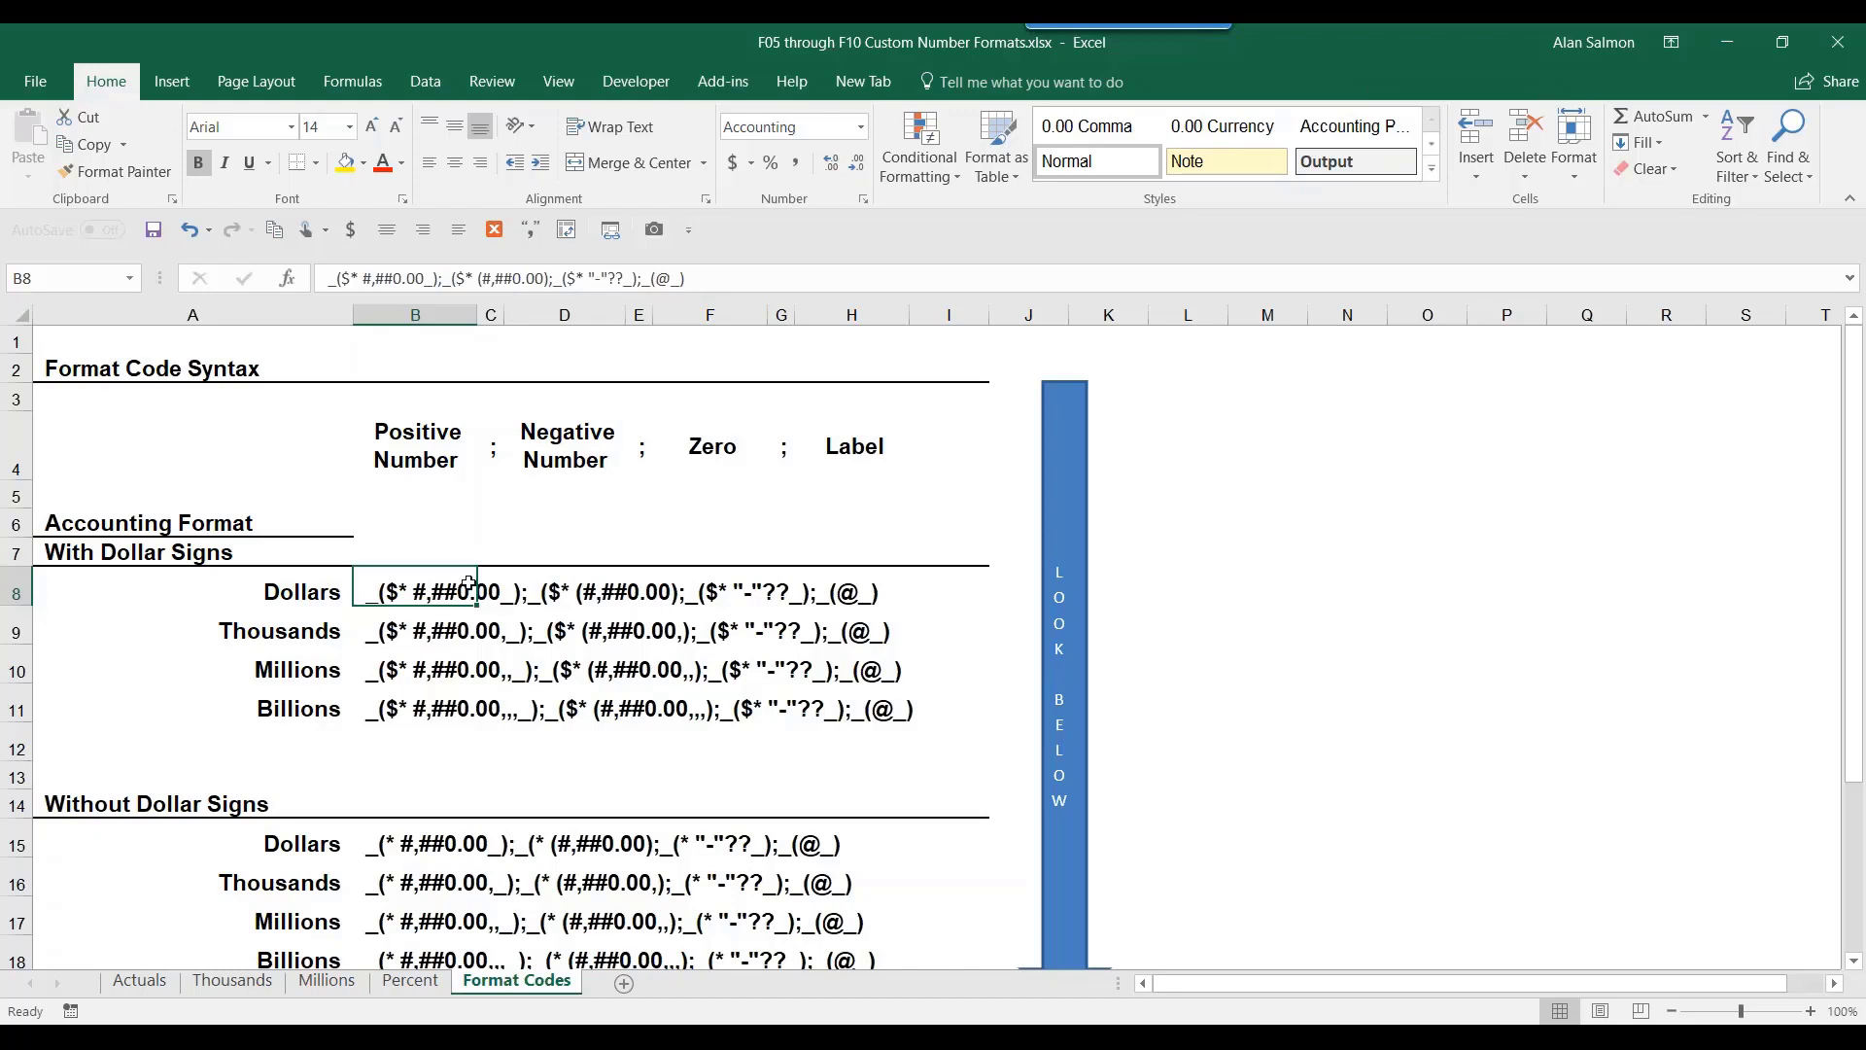
{"action": "left_click", "coordinate": [412, 633]}
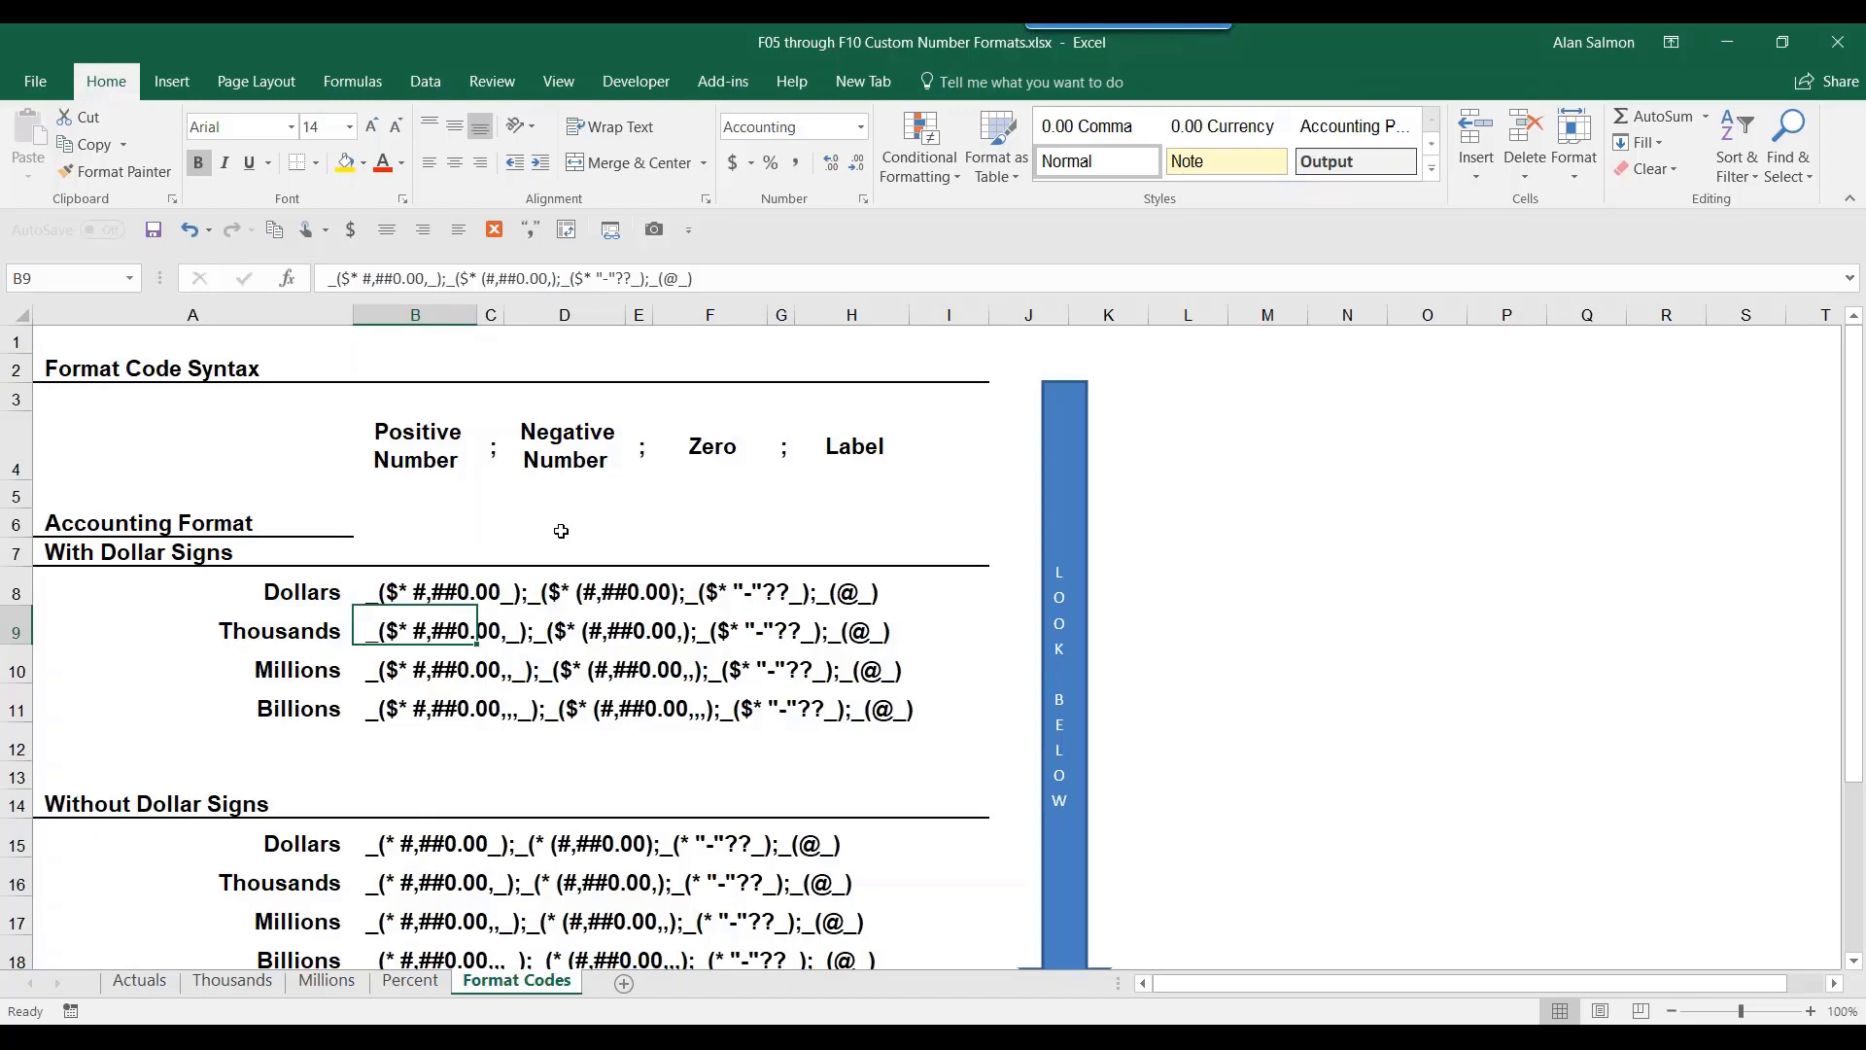
{"action": "left_click", "coordinate": [474, 669]}
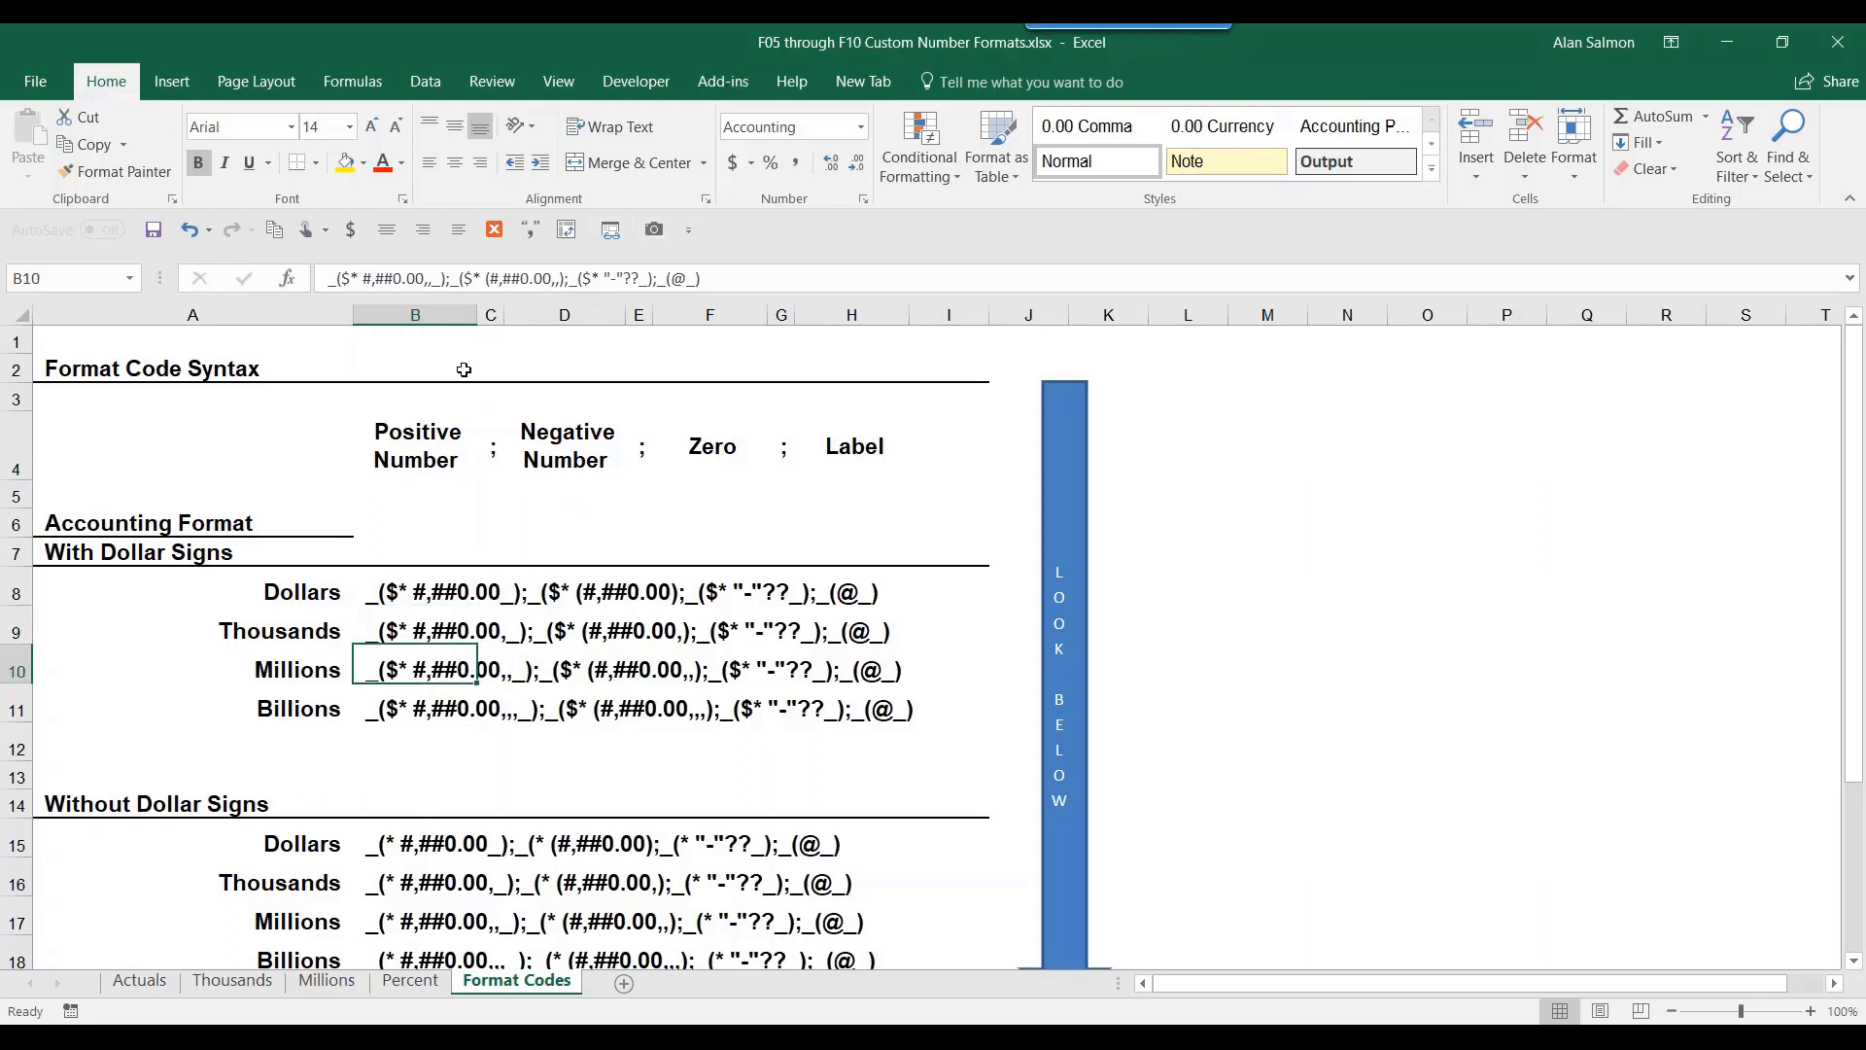
{"action": "left_click", "coordinate": [402, 709]}
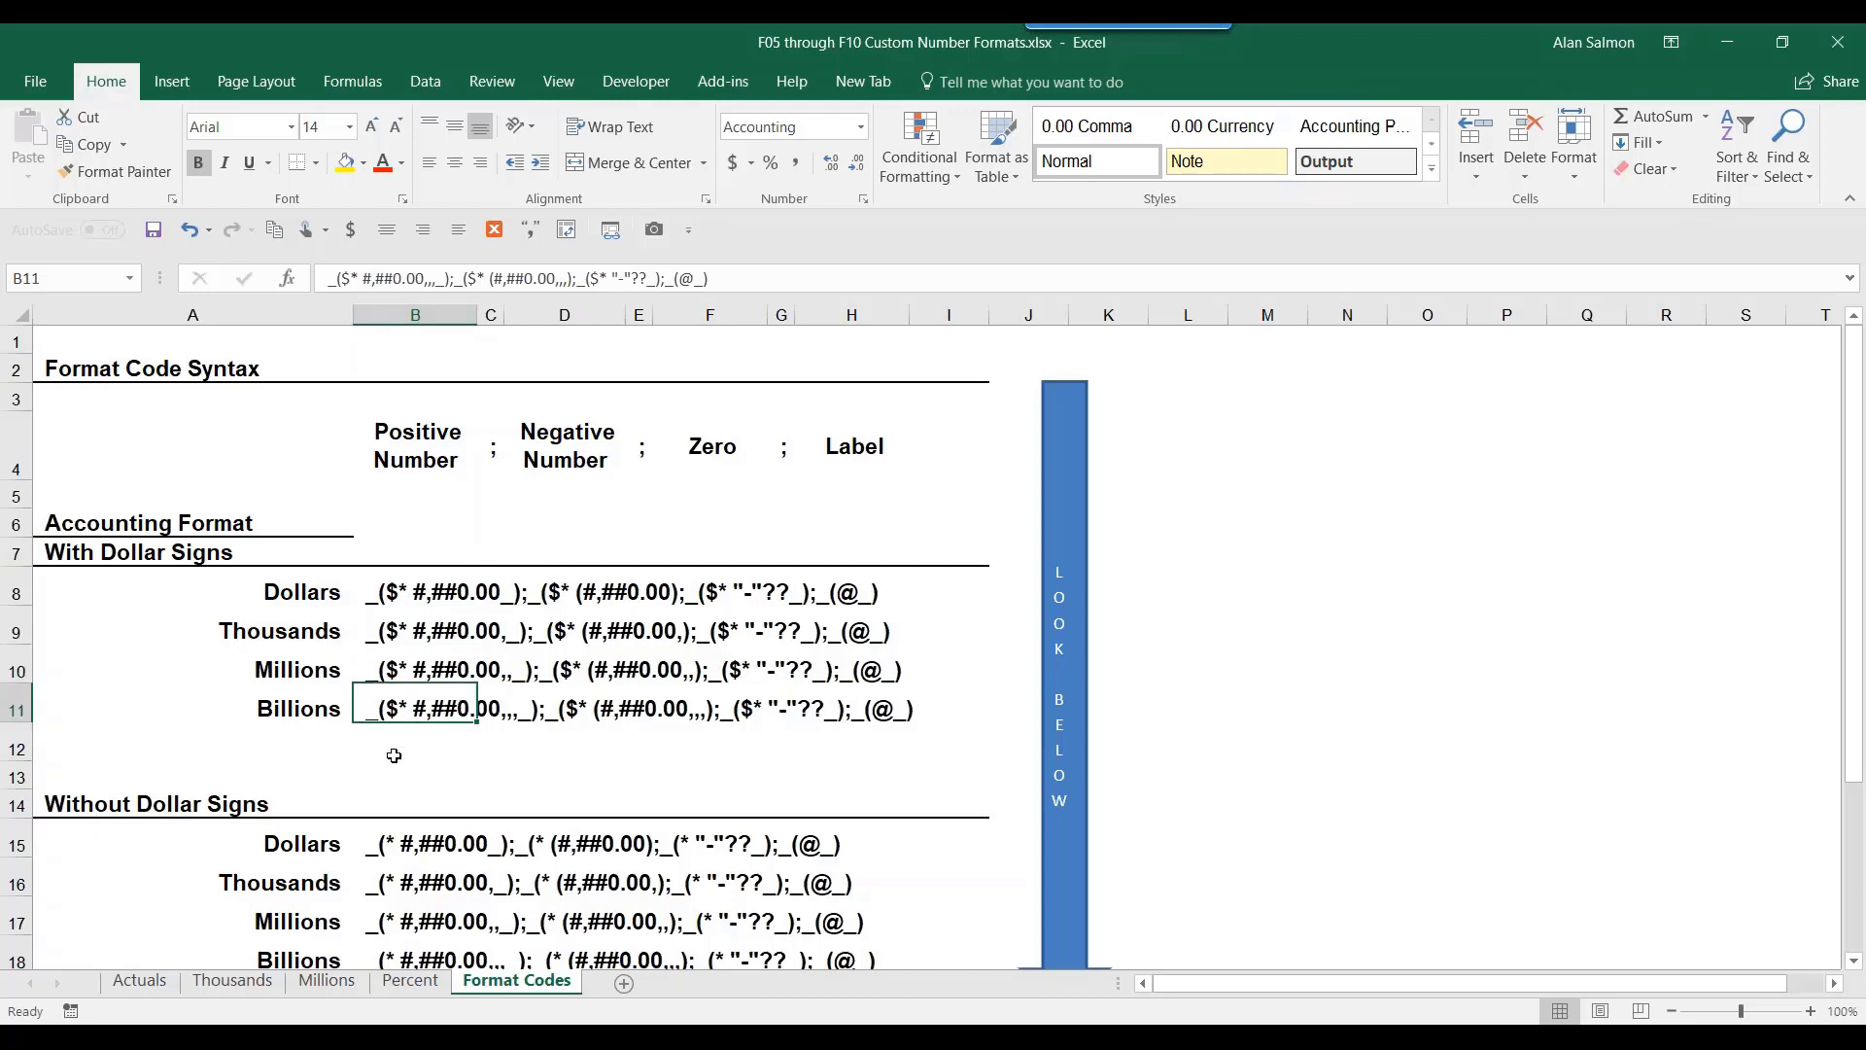
Compare the Net Sales cell and report amounts across the Millions, Actuals and Thousands sheets
{"action": "left_click", "coordinate": [331, 980]}
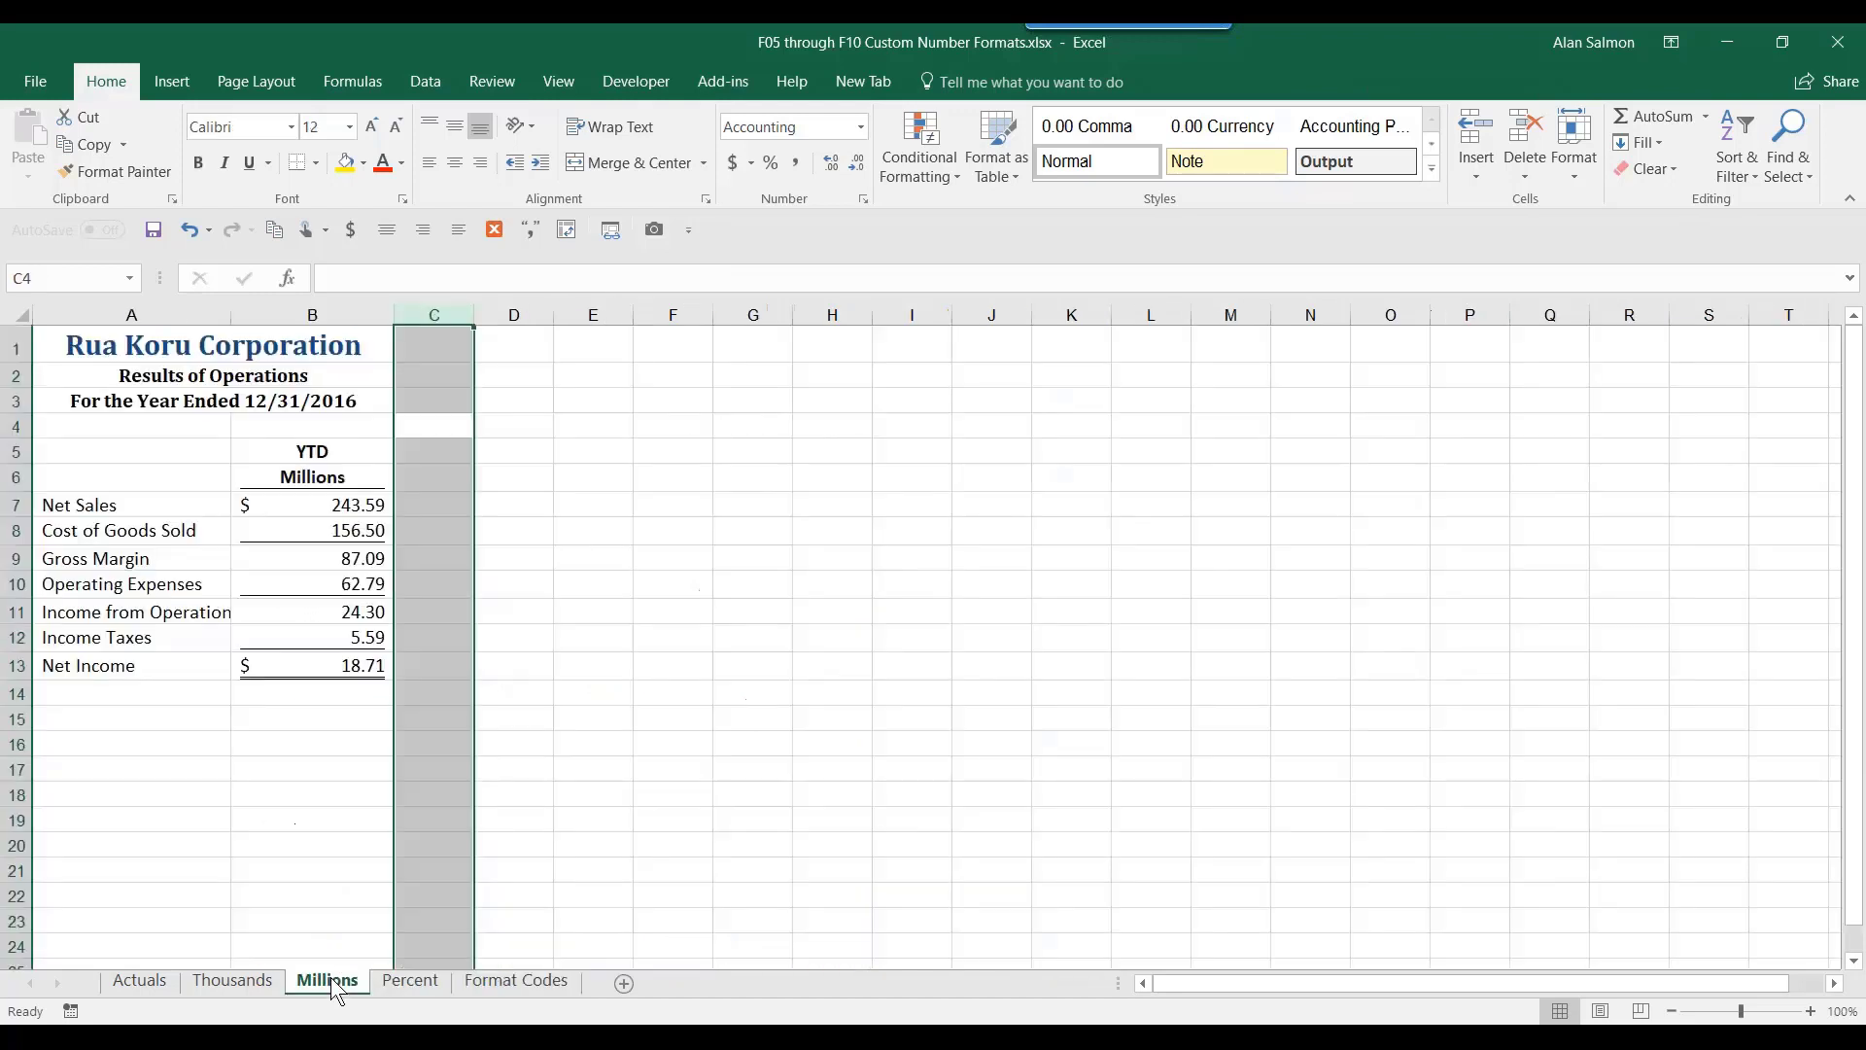
{"action": "left_click", "coordinate": [675, 872]}
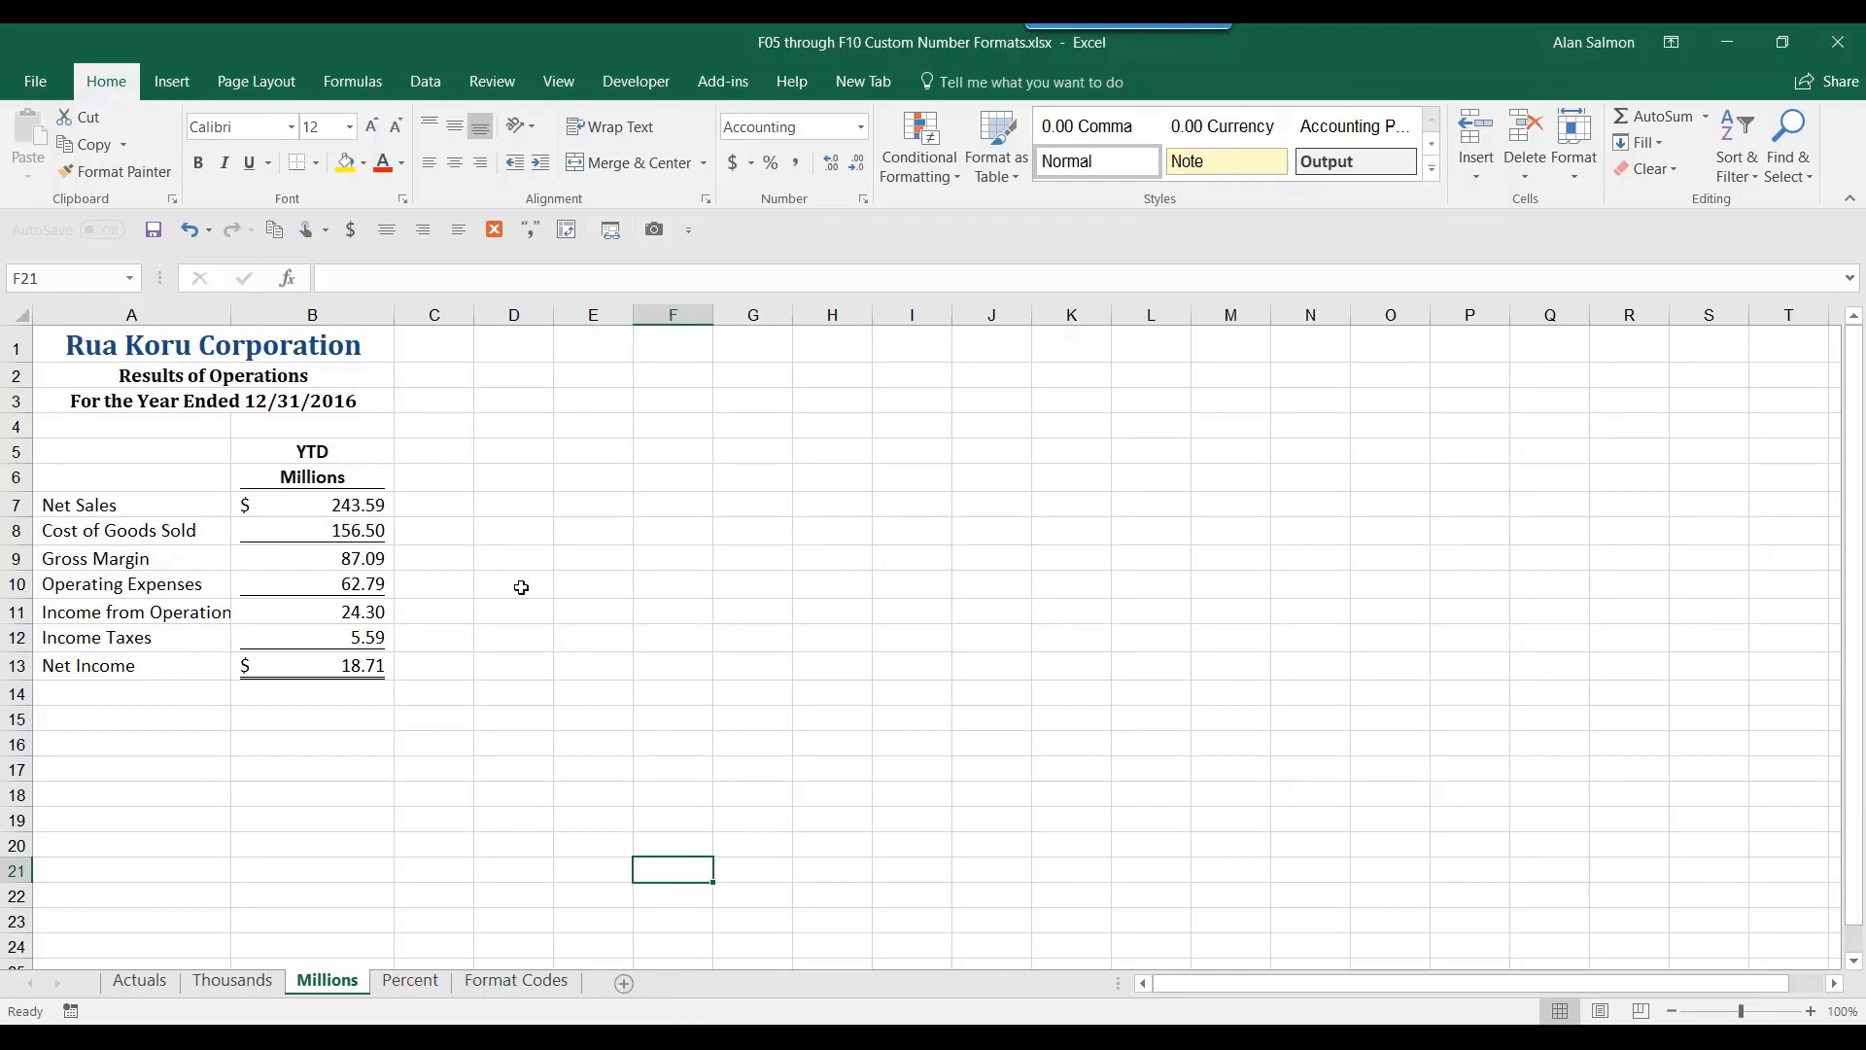
{"action": "left_click", "coordinate": [351, 504]}
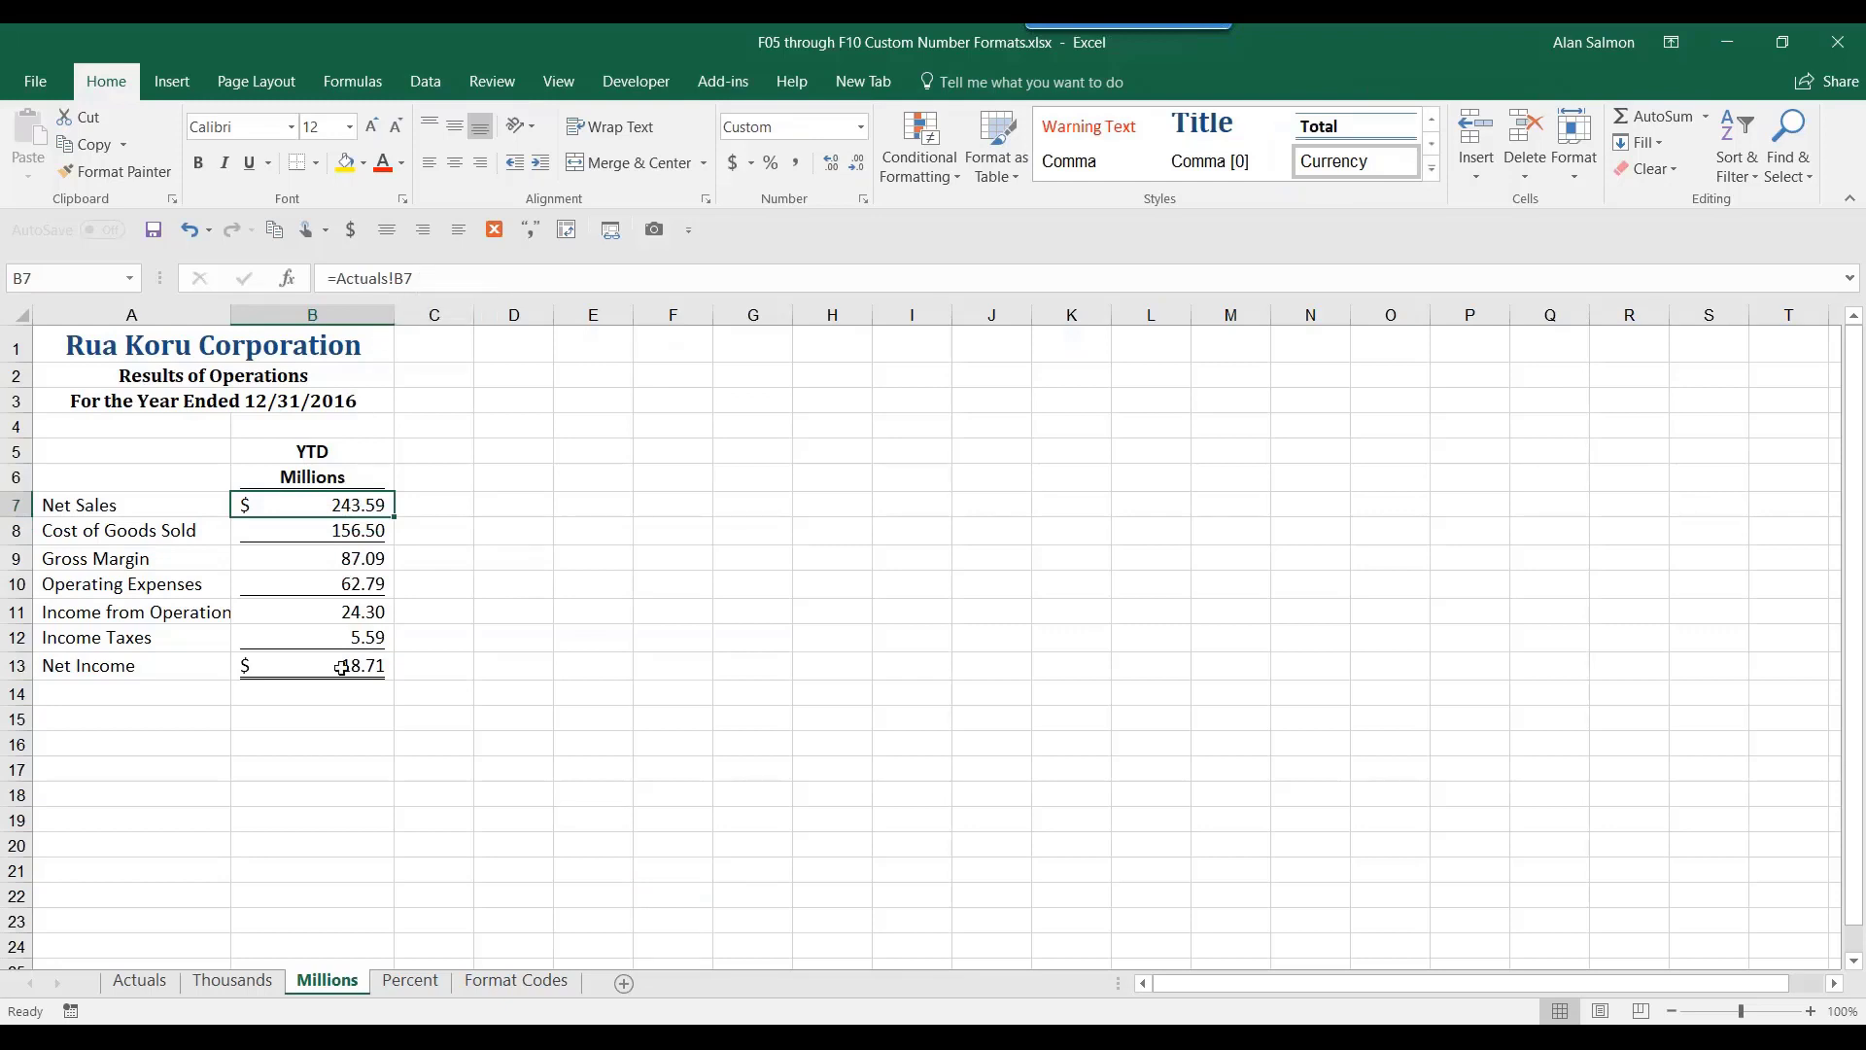
{"action": "left_click", "coordinate": [166, 975]}
{"action": "left_click", "coordinate": [475, 627]}
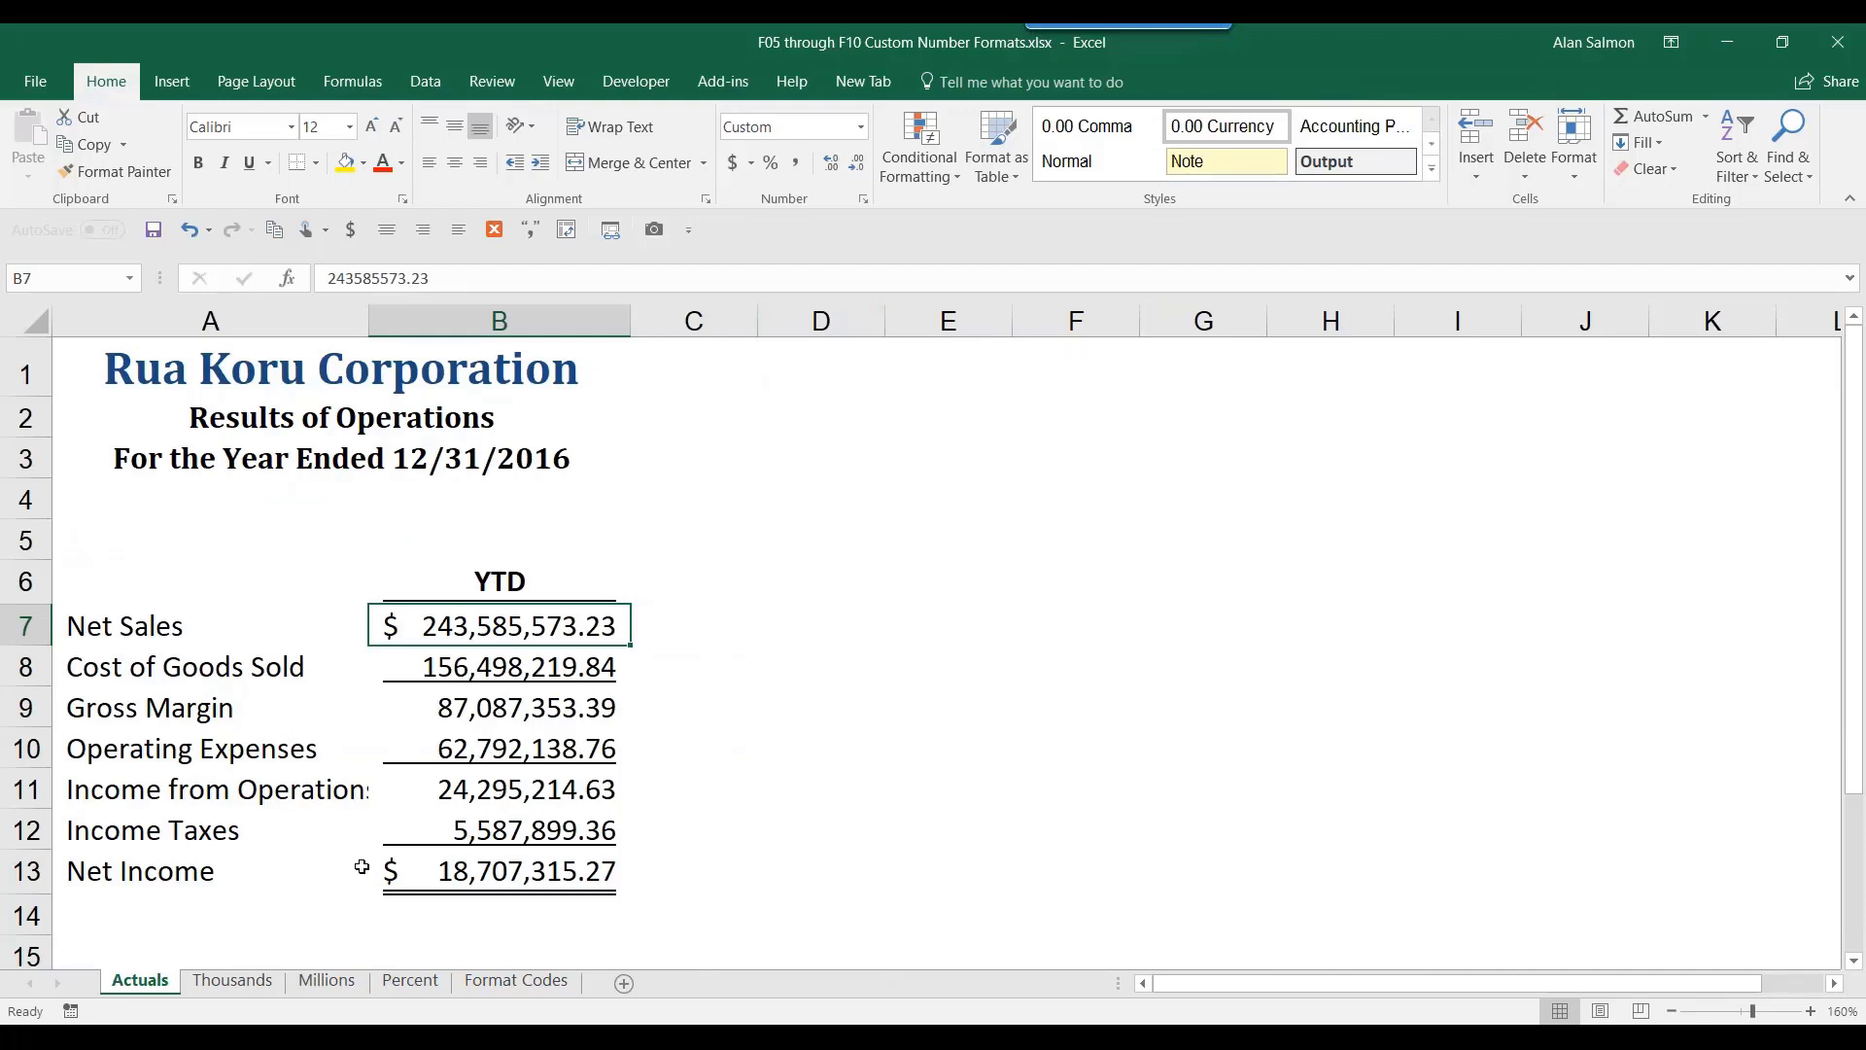
{"action": "left_click", "coordinate": [263, 976]}
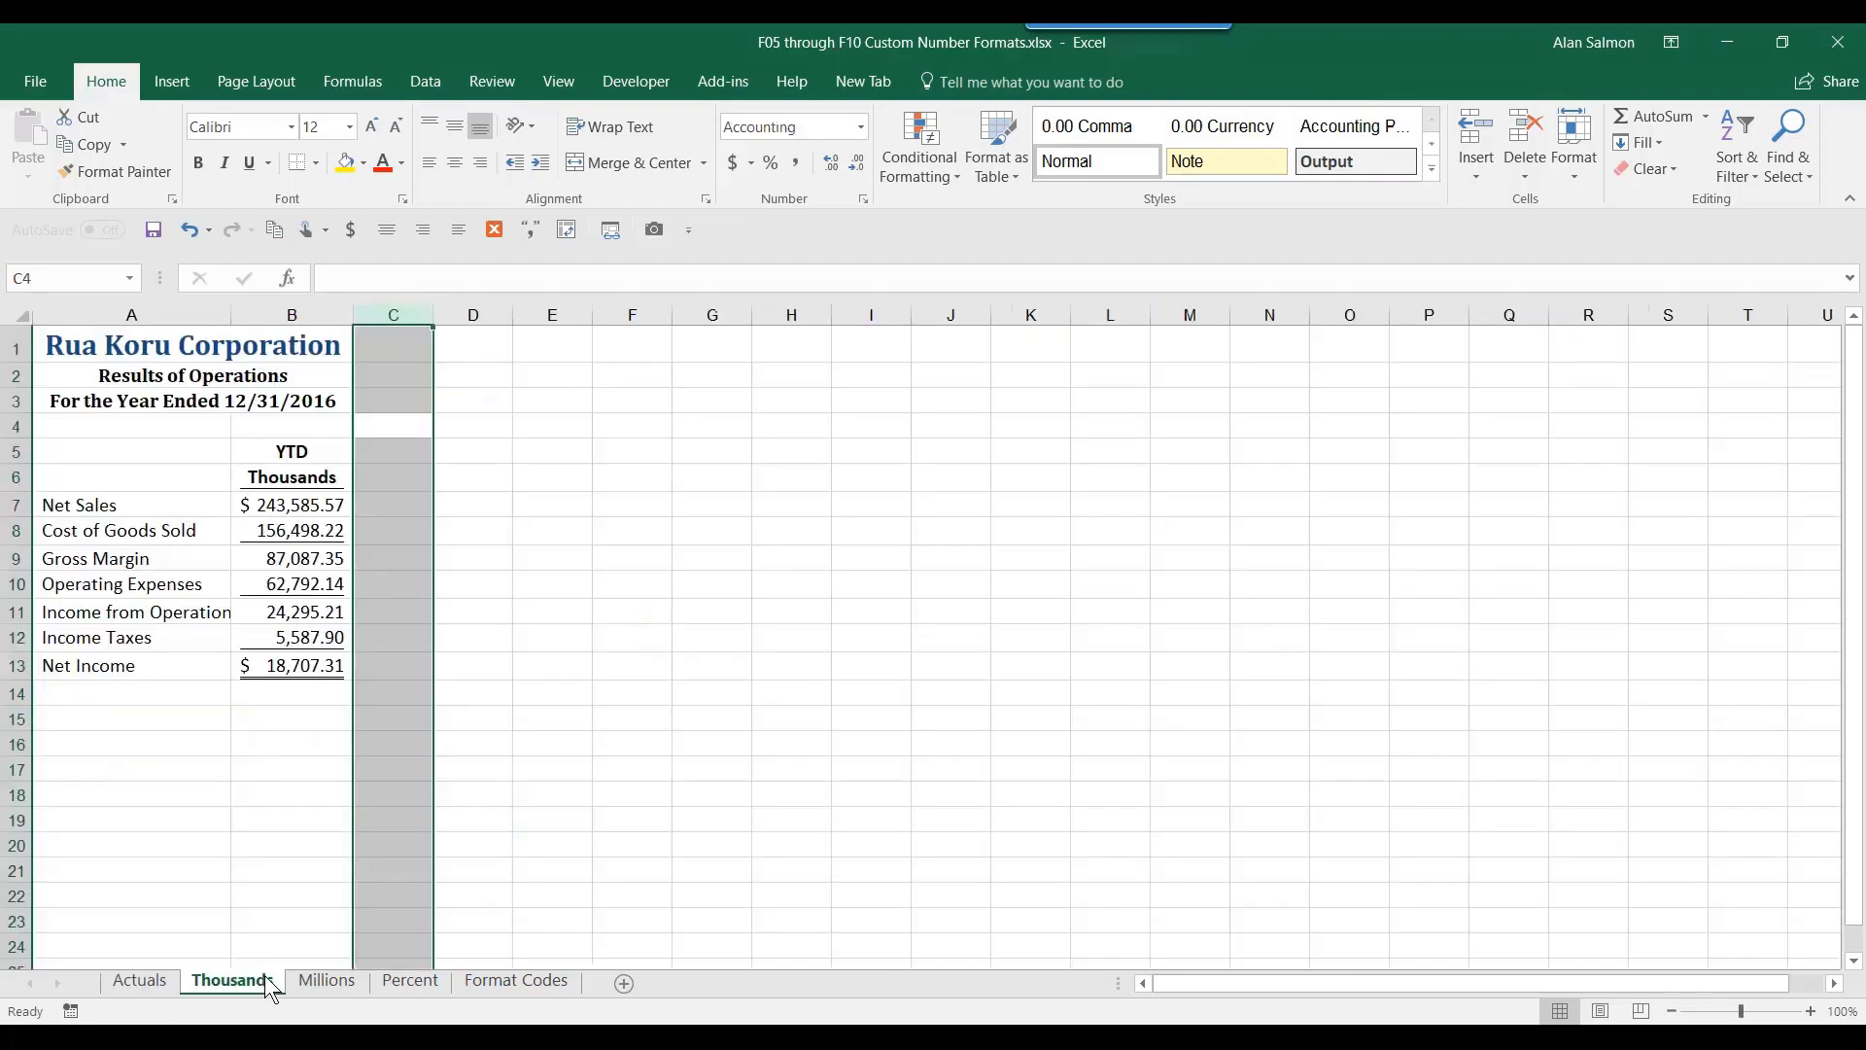
{"action": "left_click", "coordinate": [307, 717]}
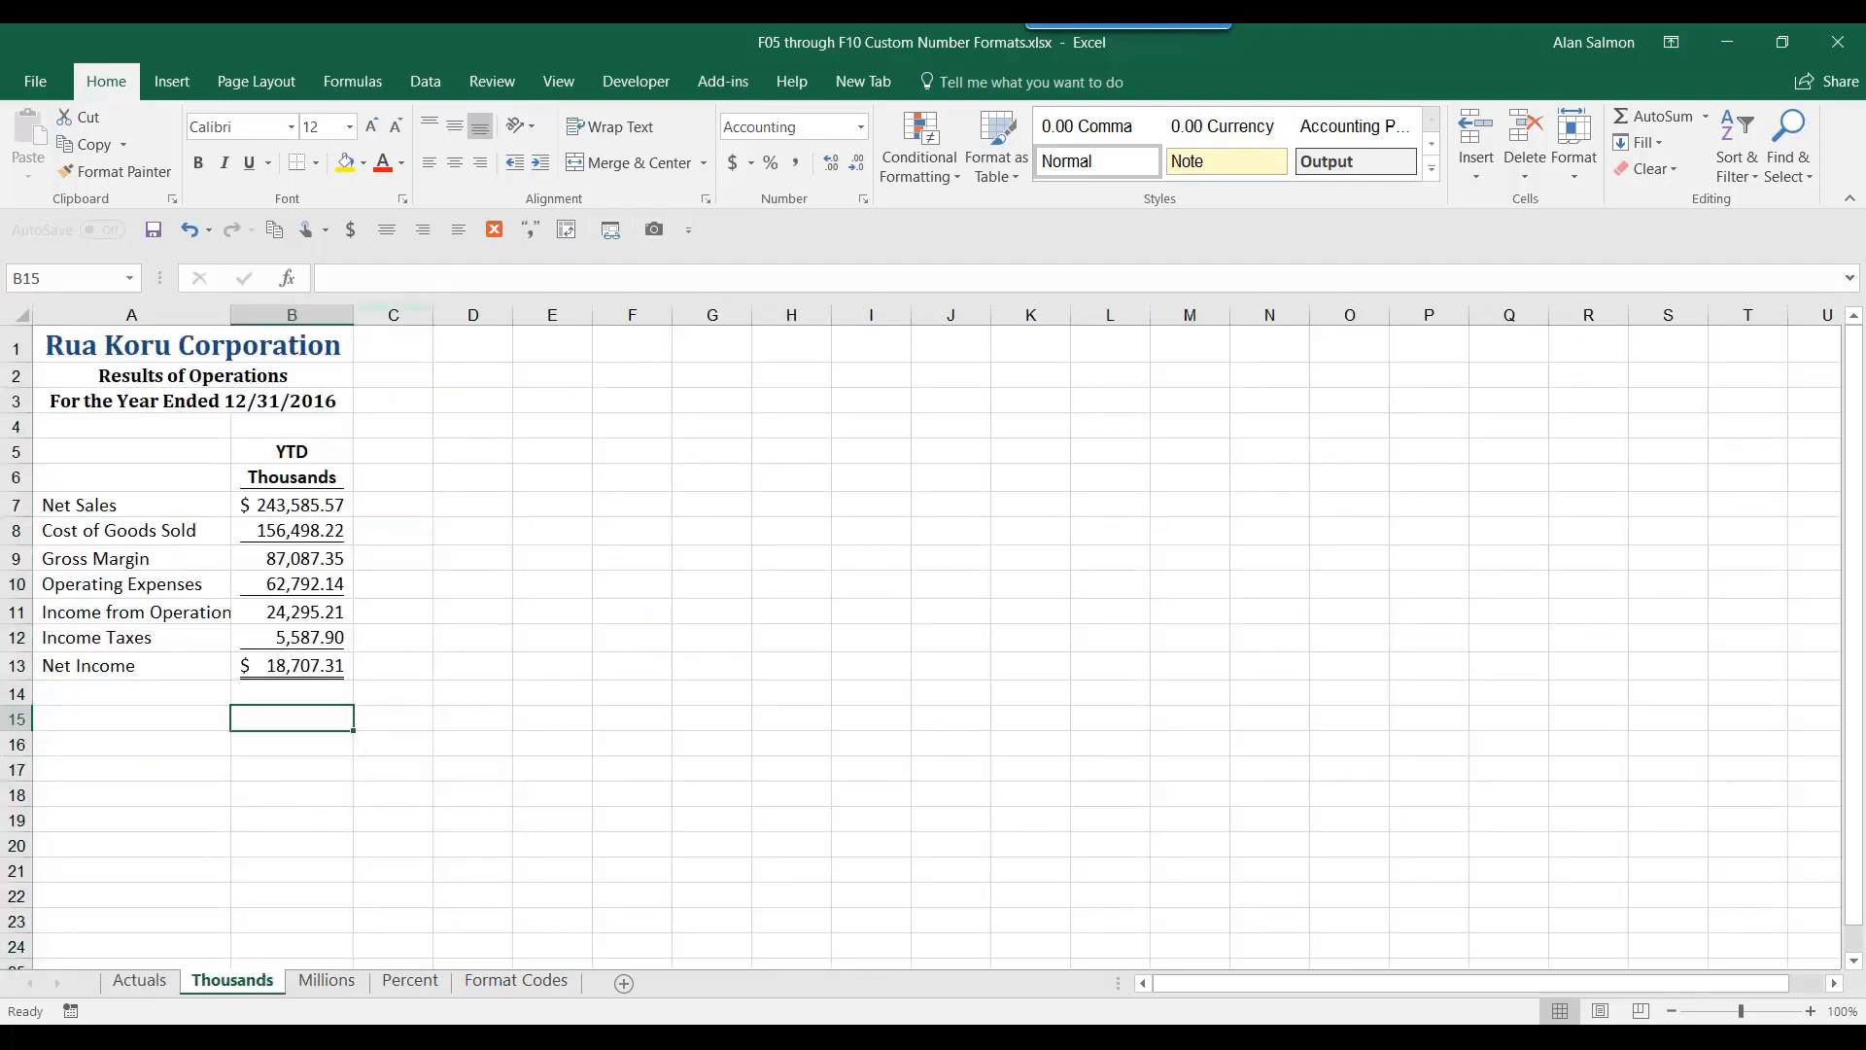
{"action": "left_click", "coordinate": [329, 981]}
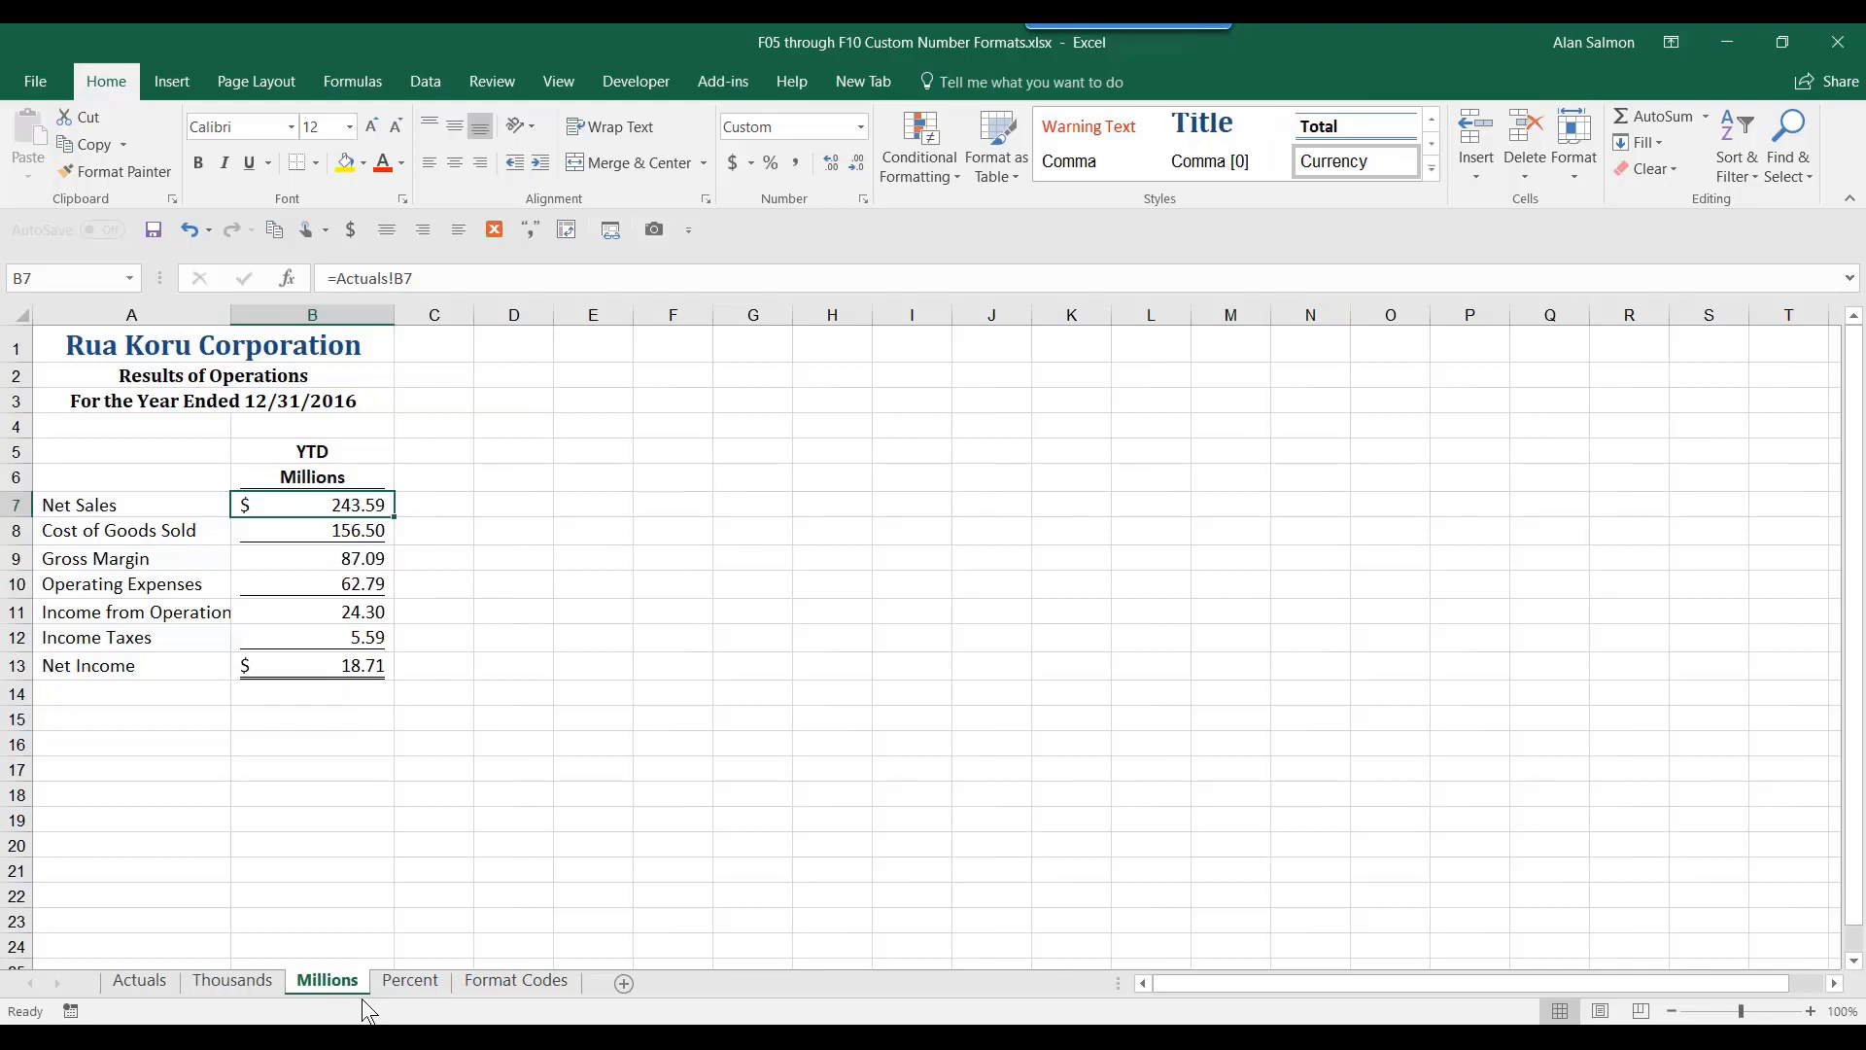
Switch to the F11 Custom Date Formats workbook and delete blank row 6 above the column headings
{"action": "mouse_move", "coordinate": [991, 1036]}
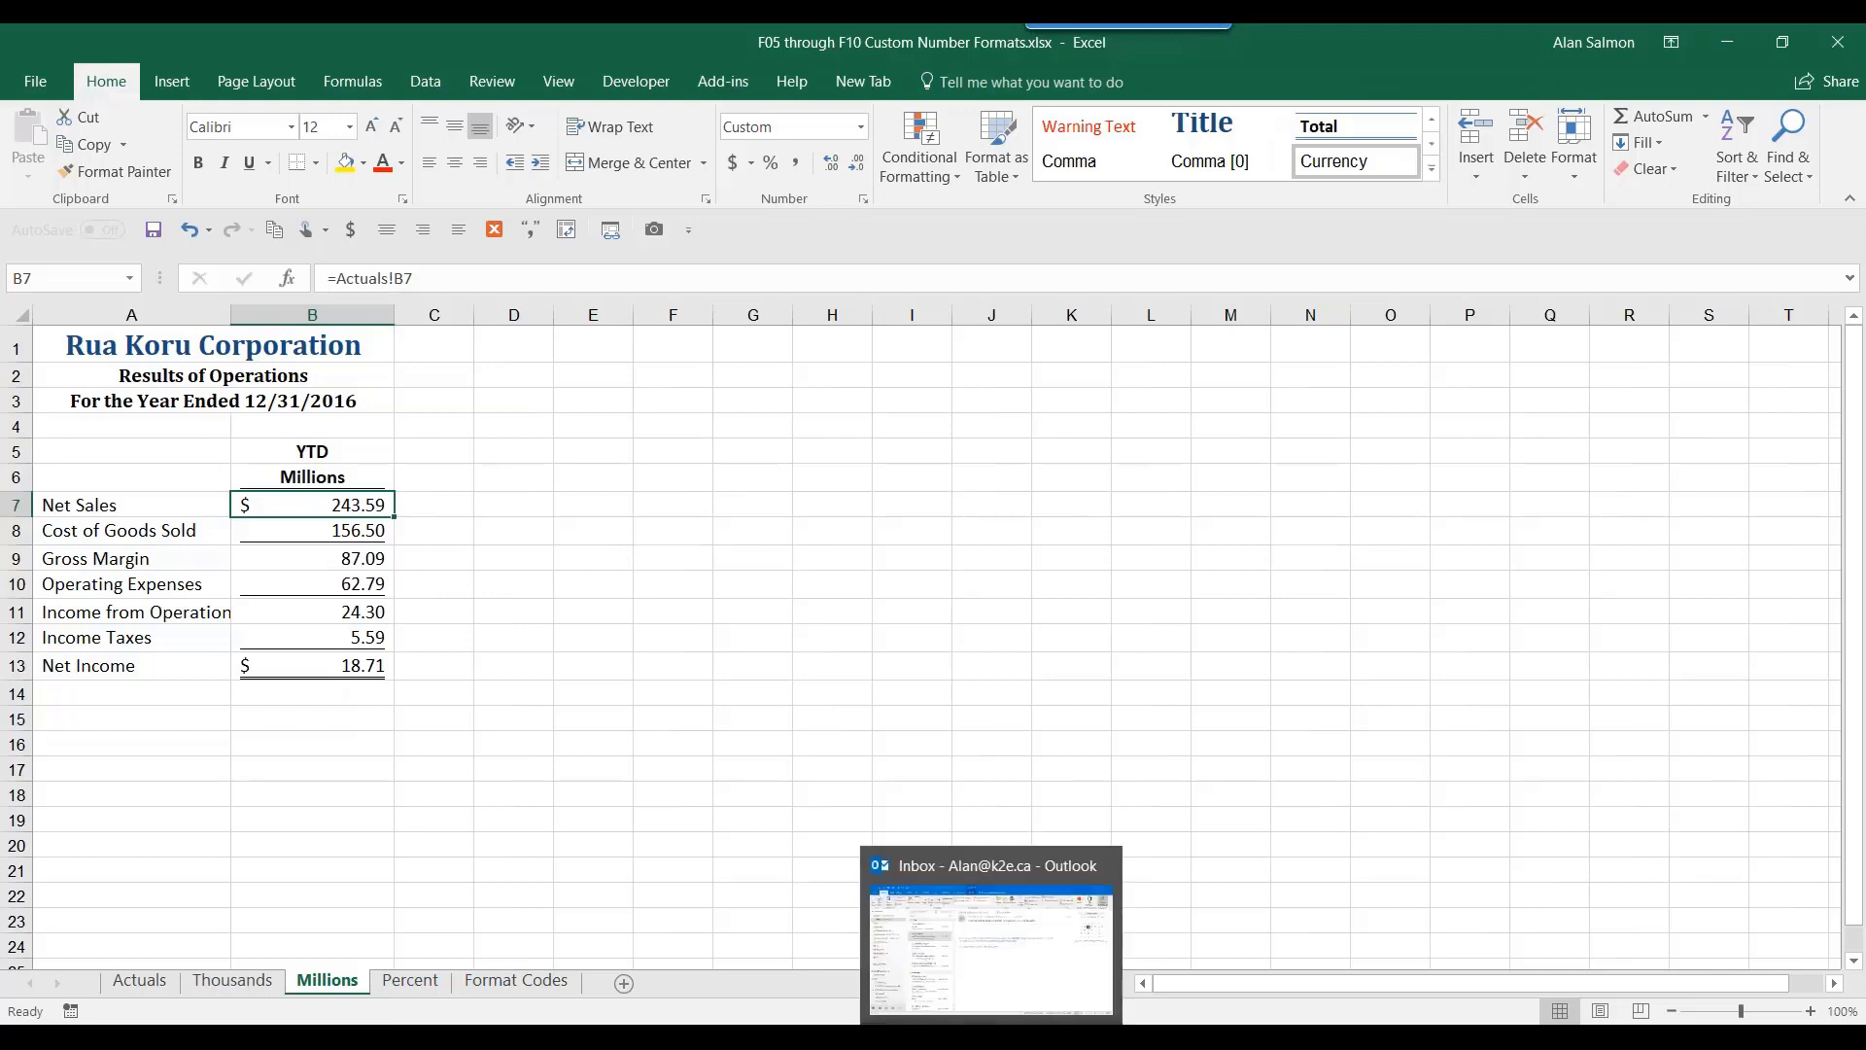
{"action": "mouse_move", "coordinate": [1108, 1036]}
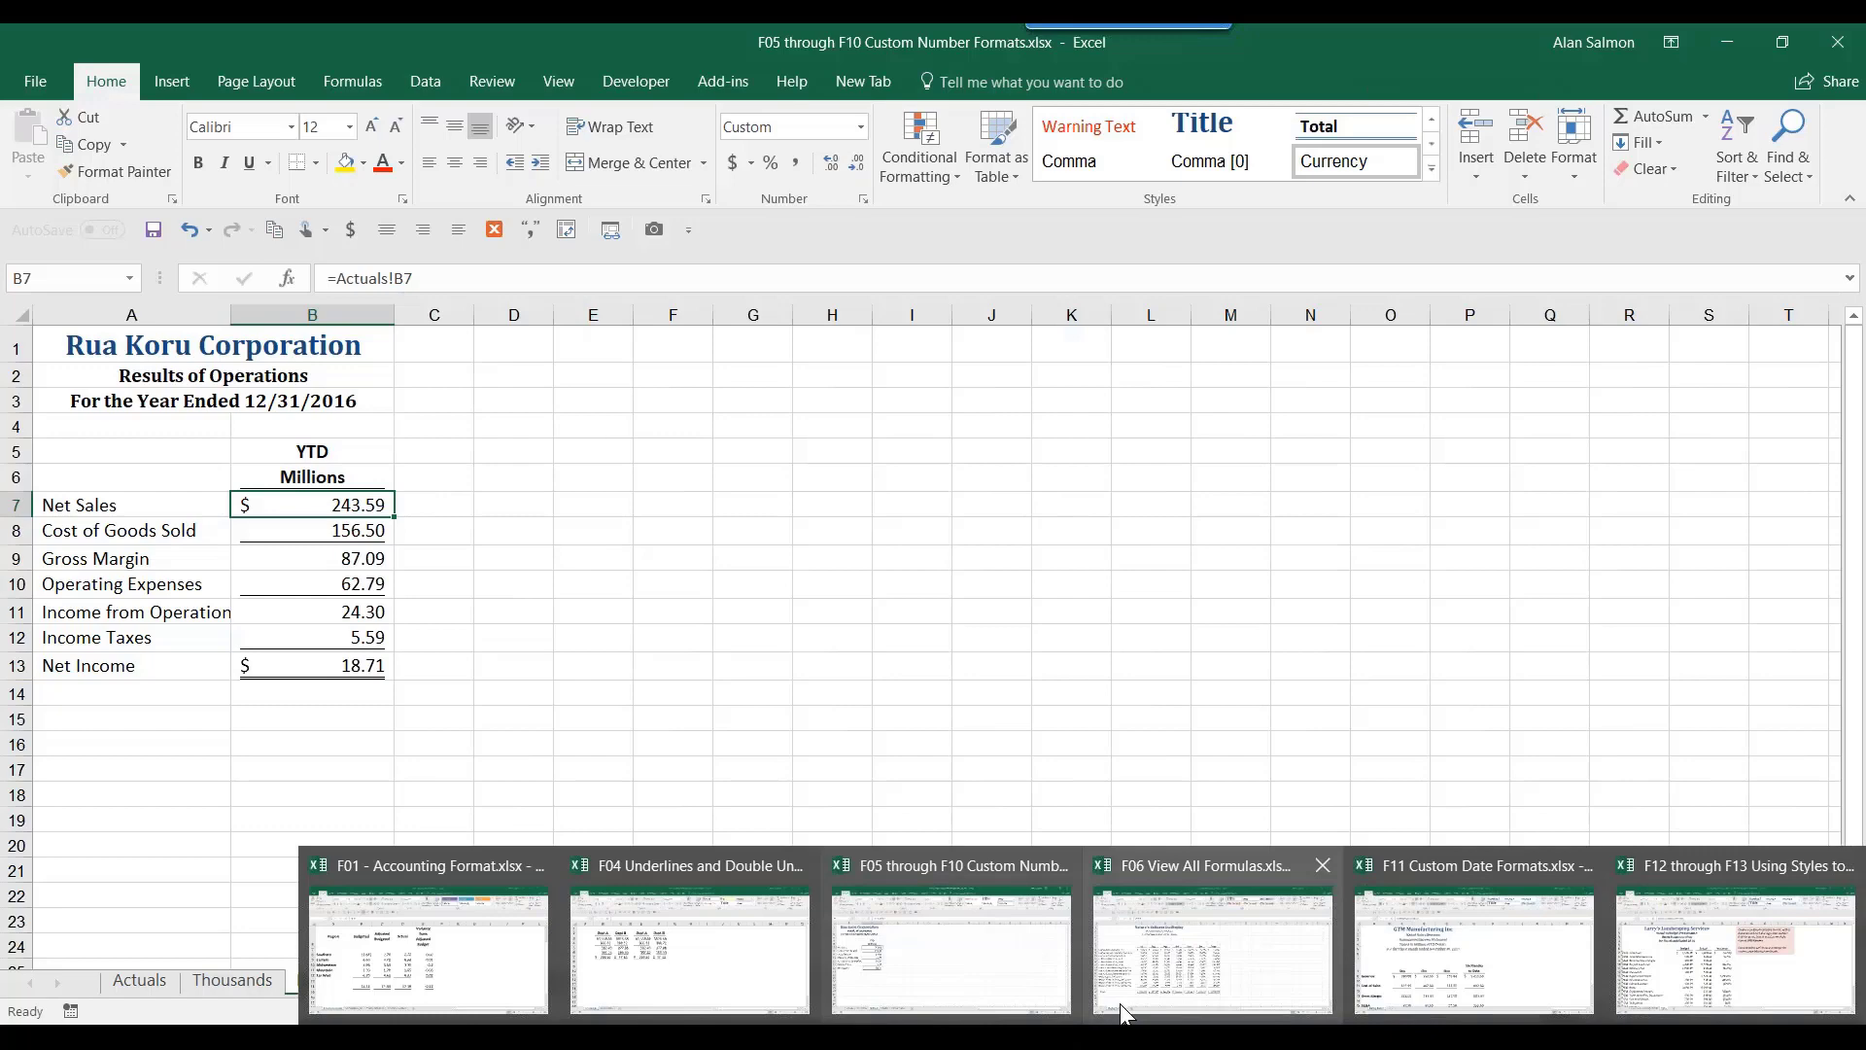
{"action": "left_click", "coordinate": [1390, 915]}
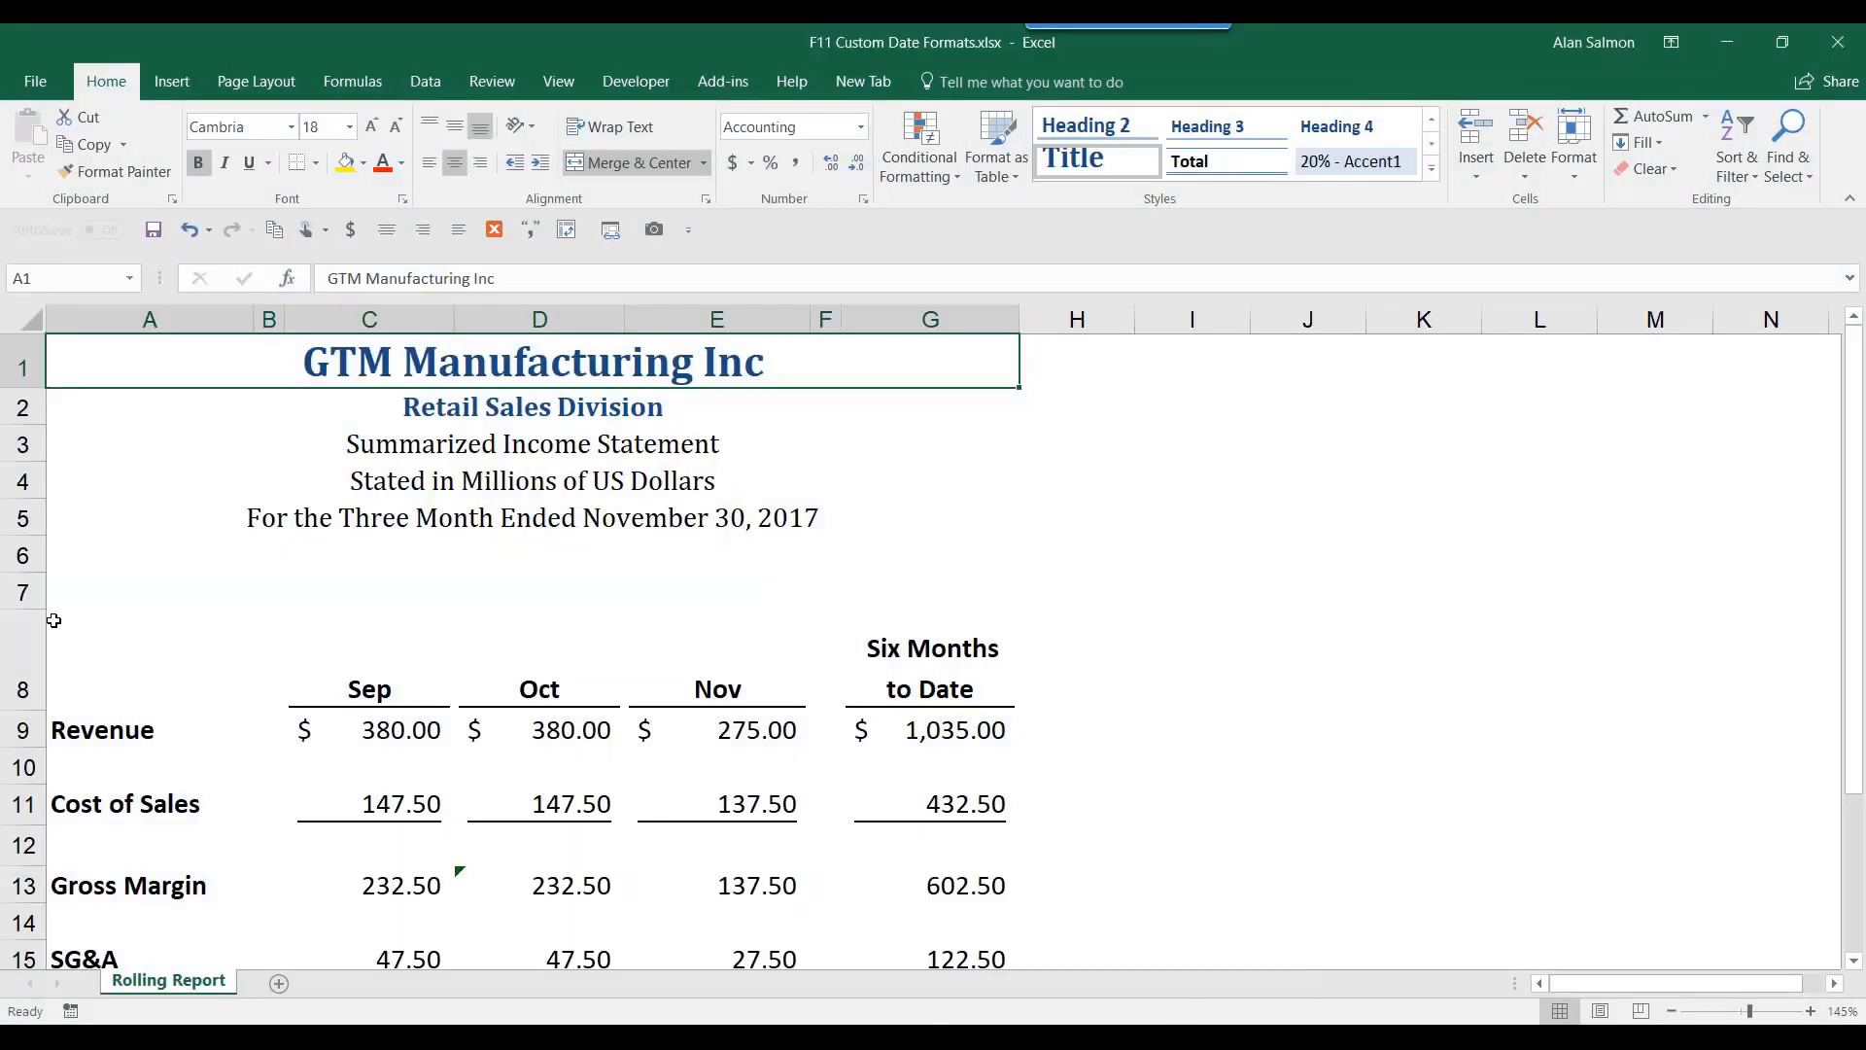
{"action": "left_click_drag", "start_coordinate": [19, 592], "coordinate": [14, 704]}
{"action": "left_click", "coordinate": [19, 555]}
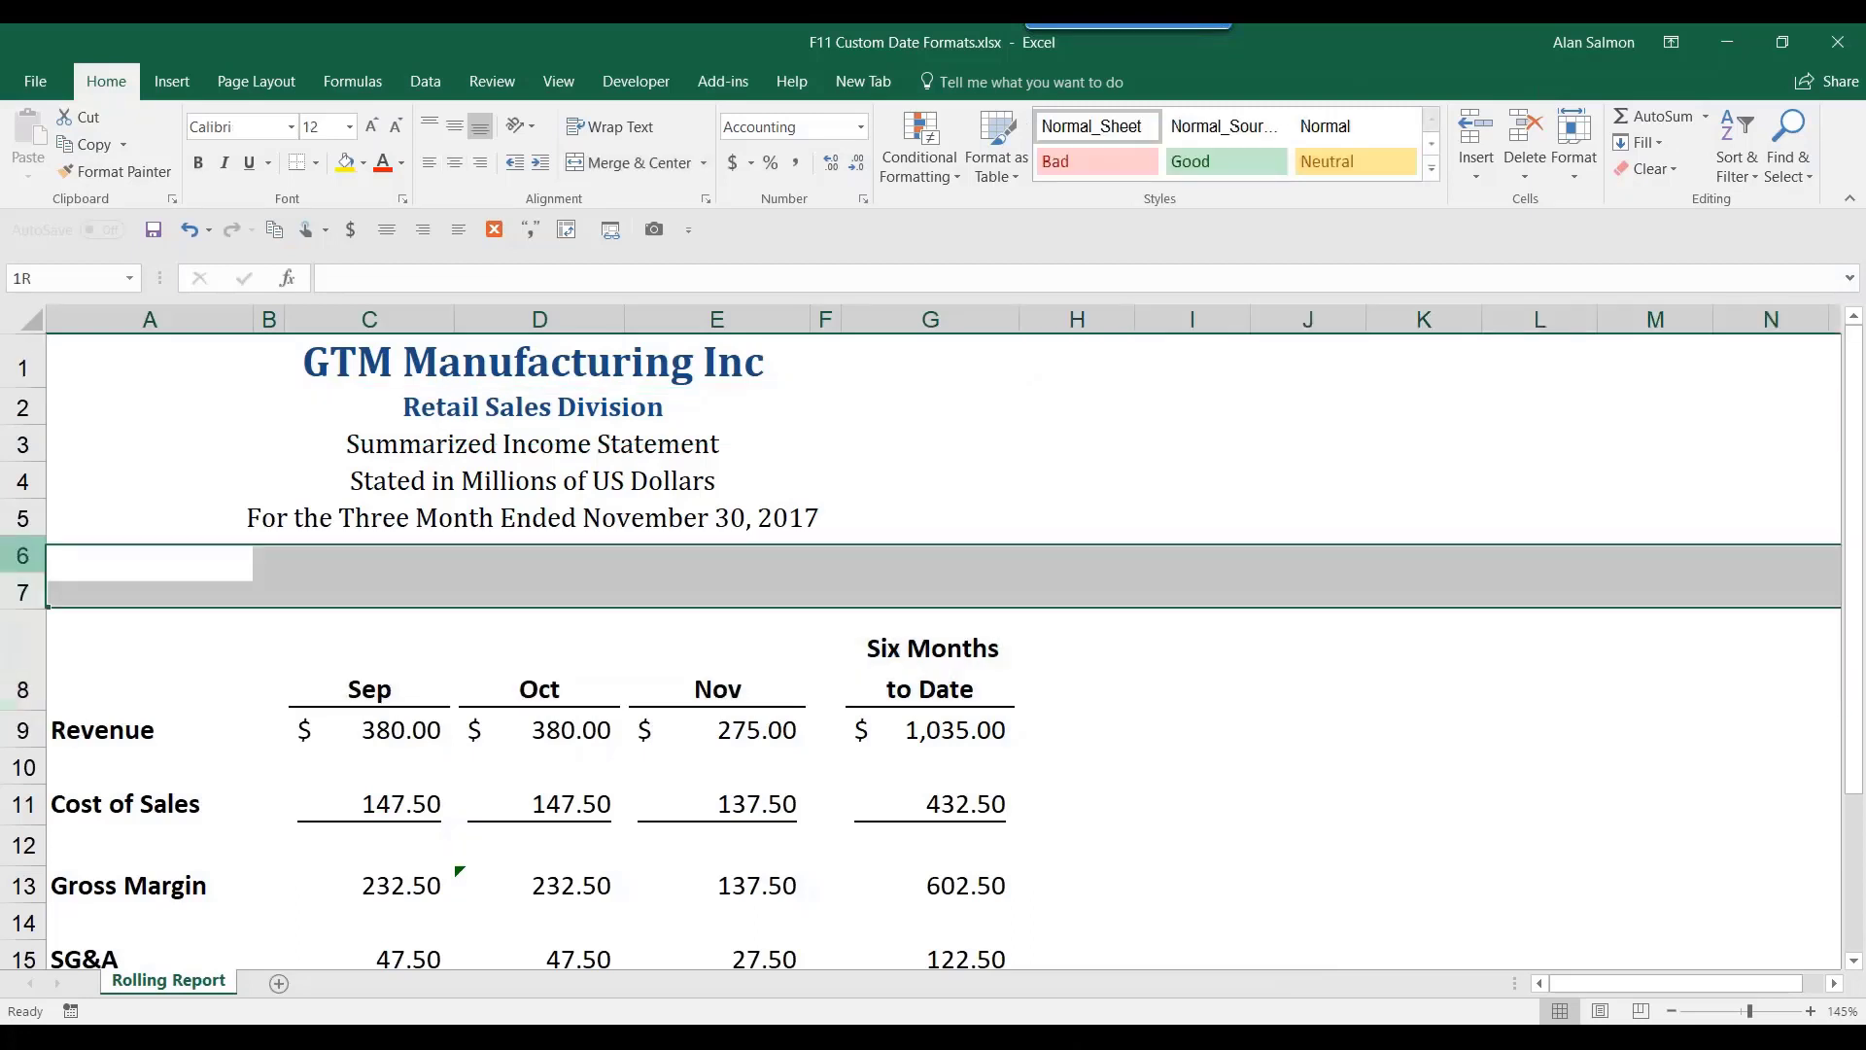
{"action": "right_click", "coordinate": [19, 555]}
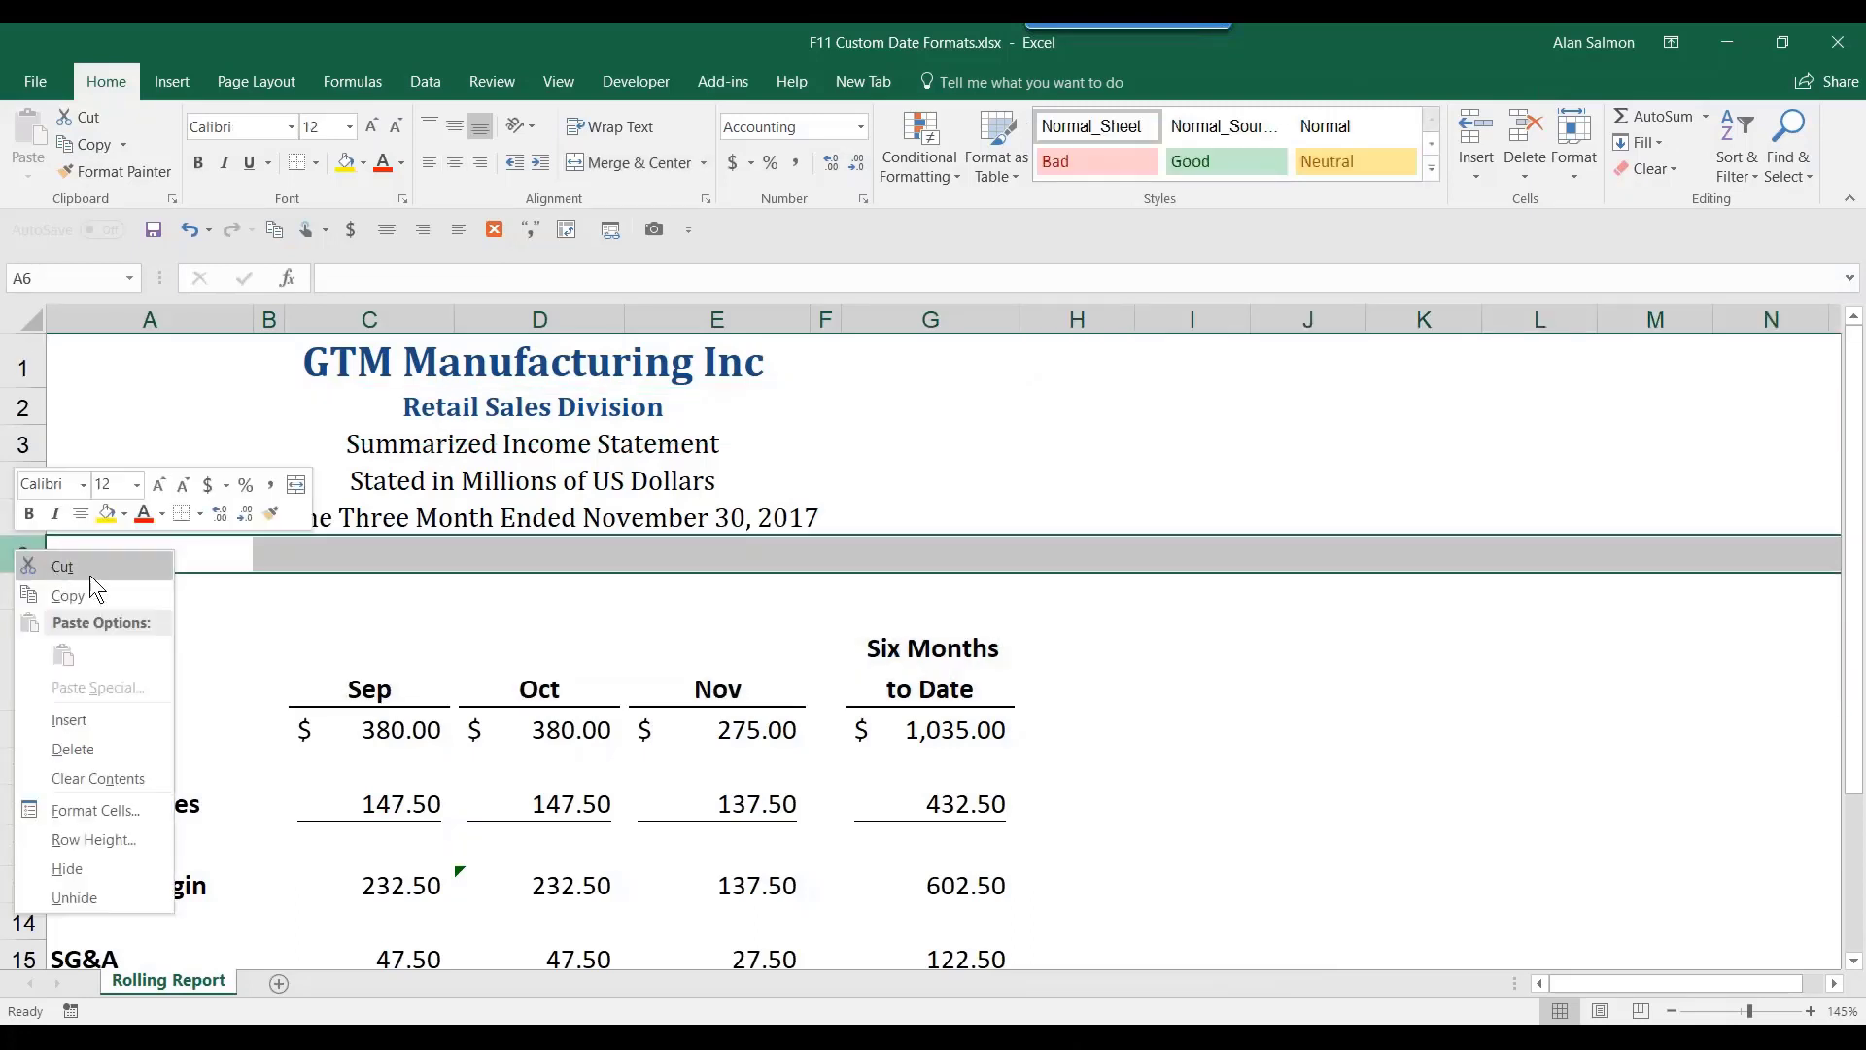
{"action": "left_click", "coordinate": [91, 741]}
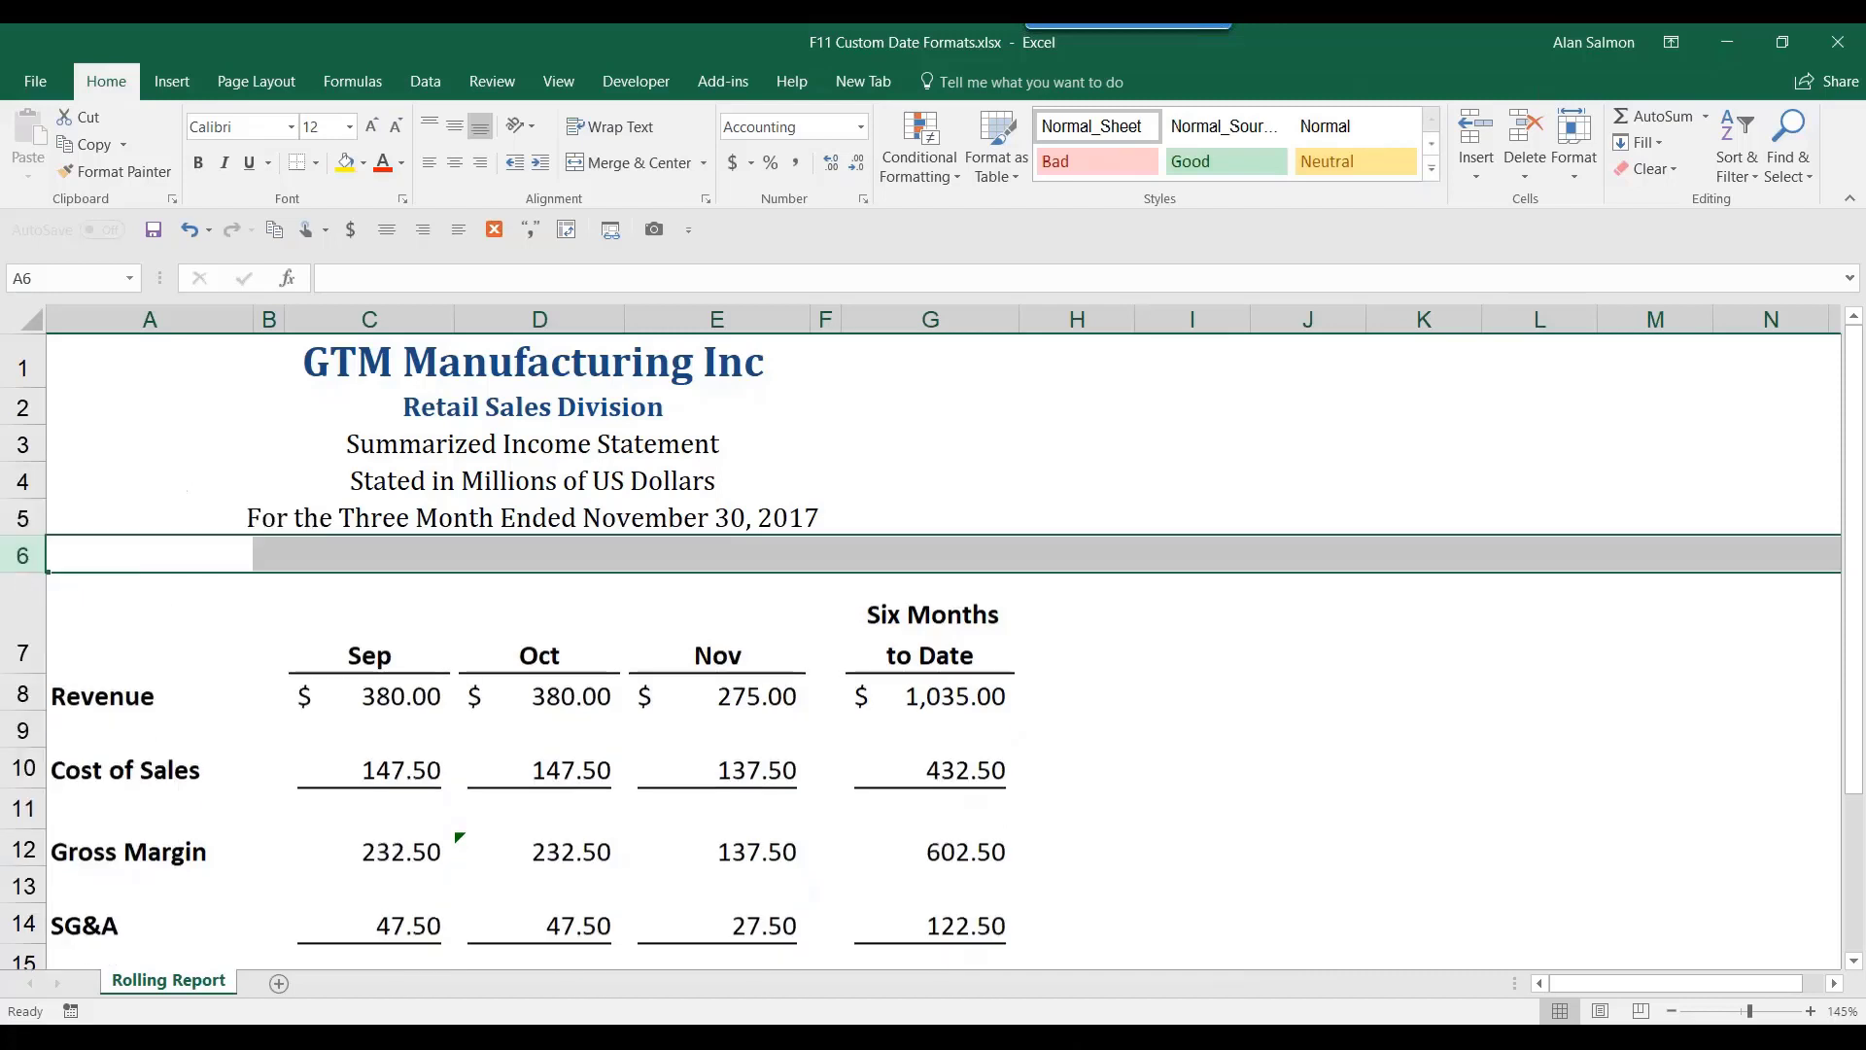
{"action": "left_click", "coordinate": [1140, 862]}
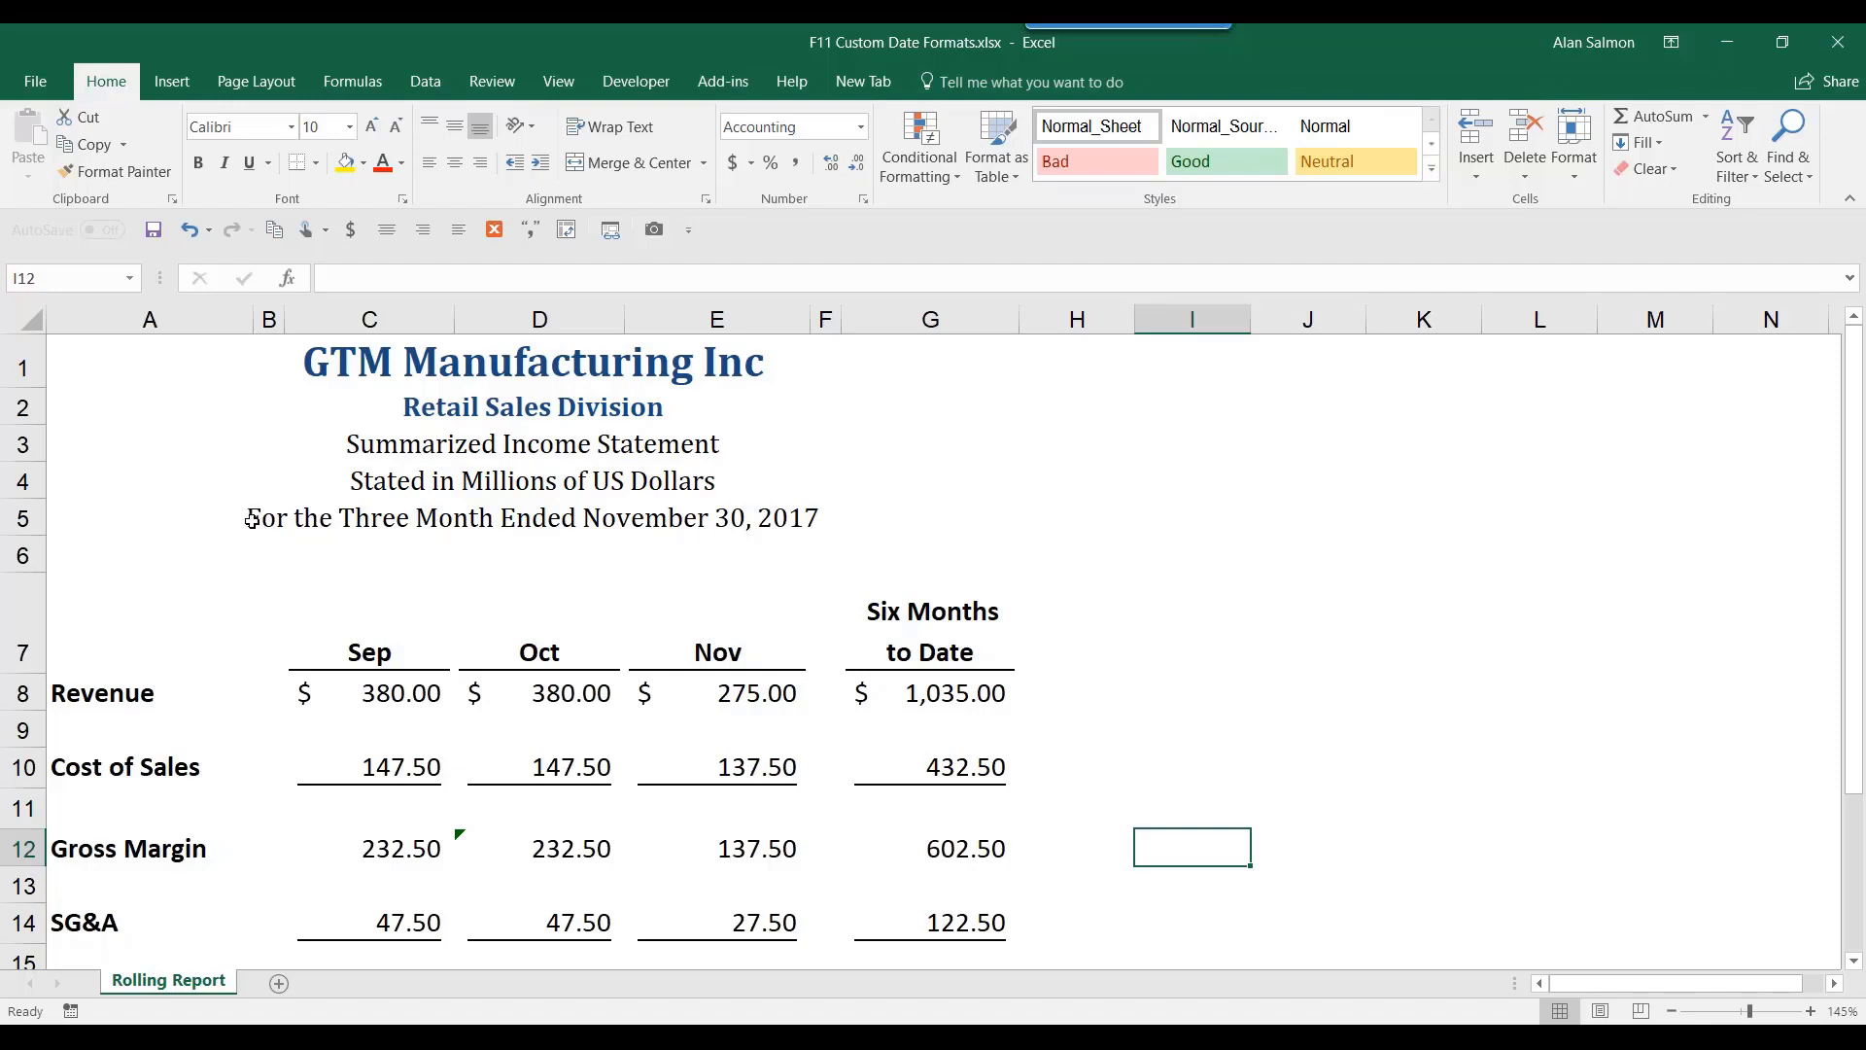
Change the custom number format of the month heading in E7 to mmmm to spell out the full month name
{"action": "left_click", "coordinate": [719, 657]}
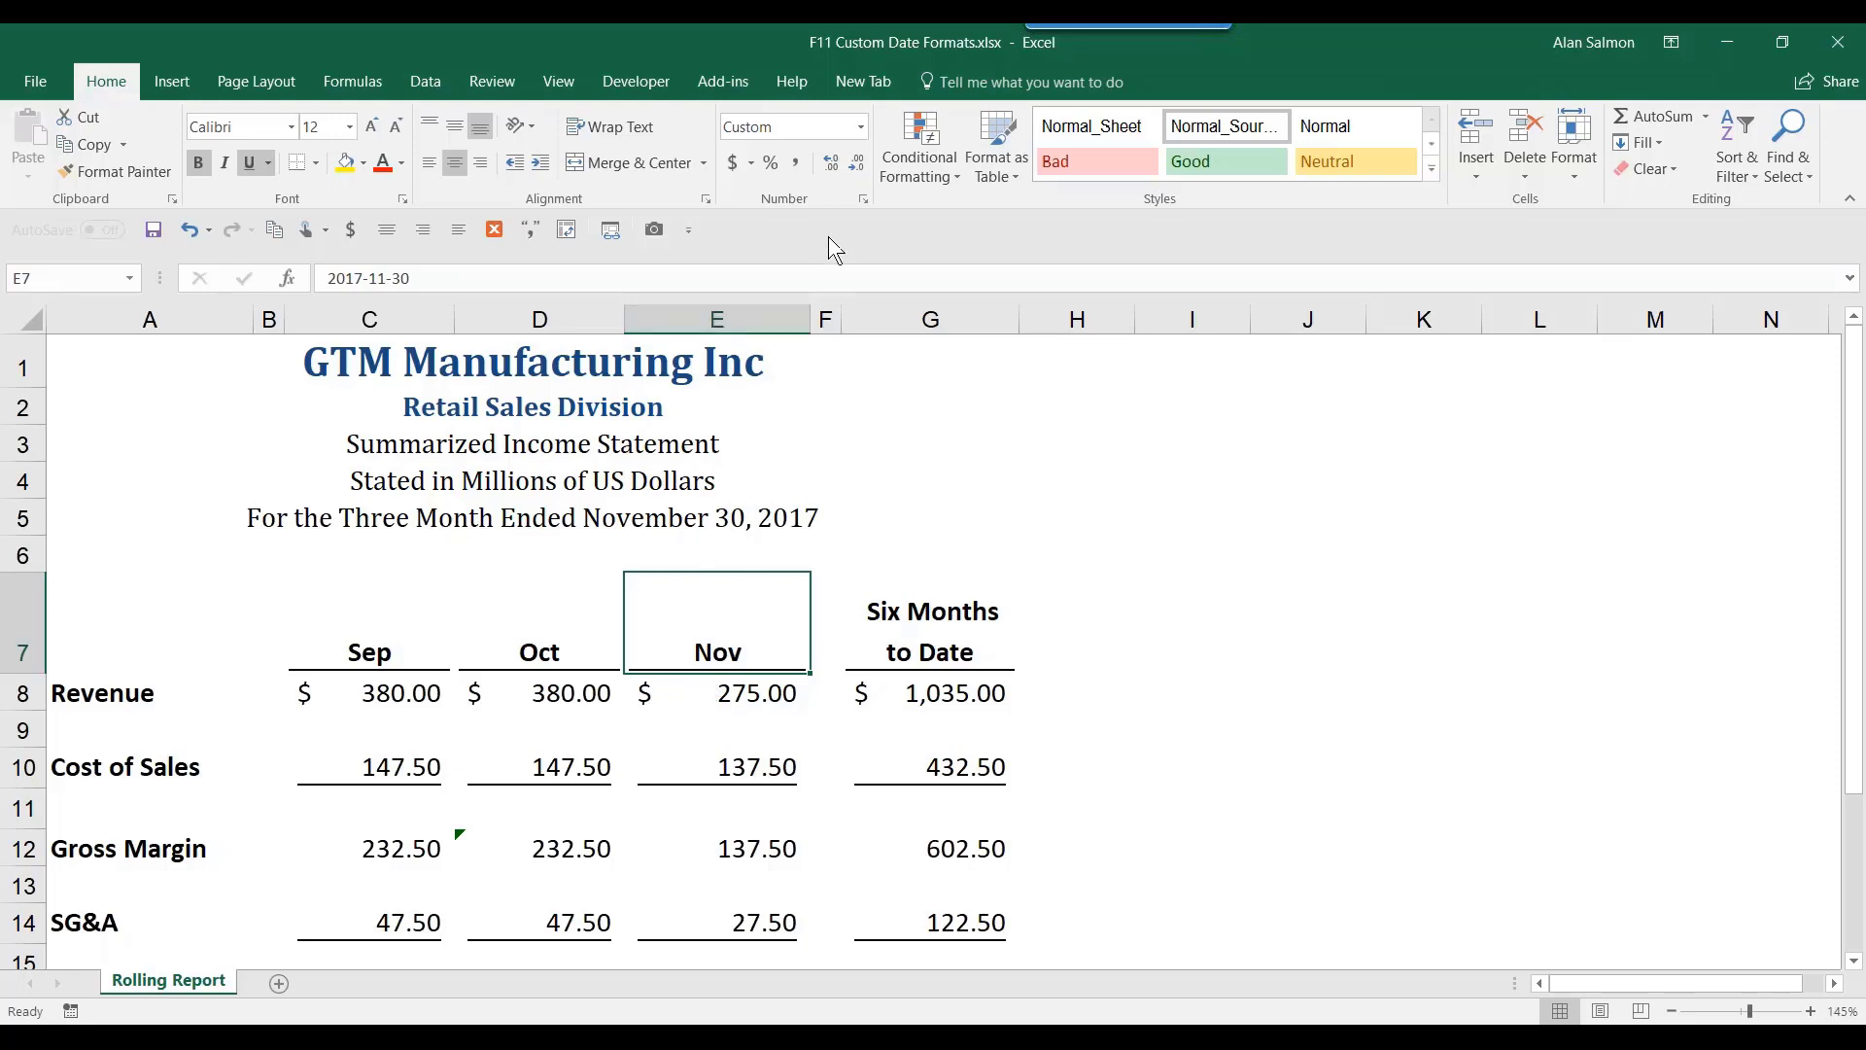
{"action": "left_click", "coordinate": [863, 200]}
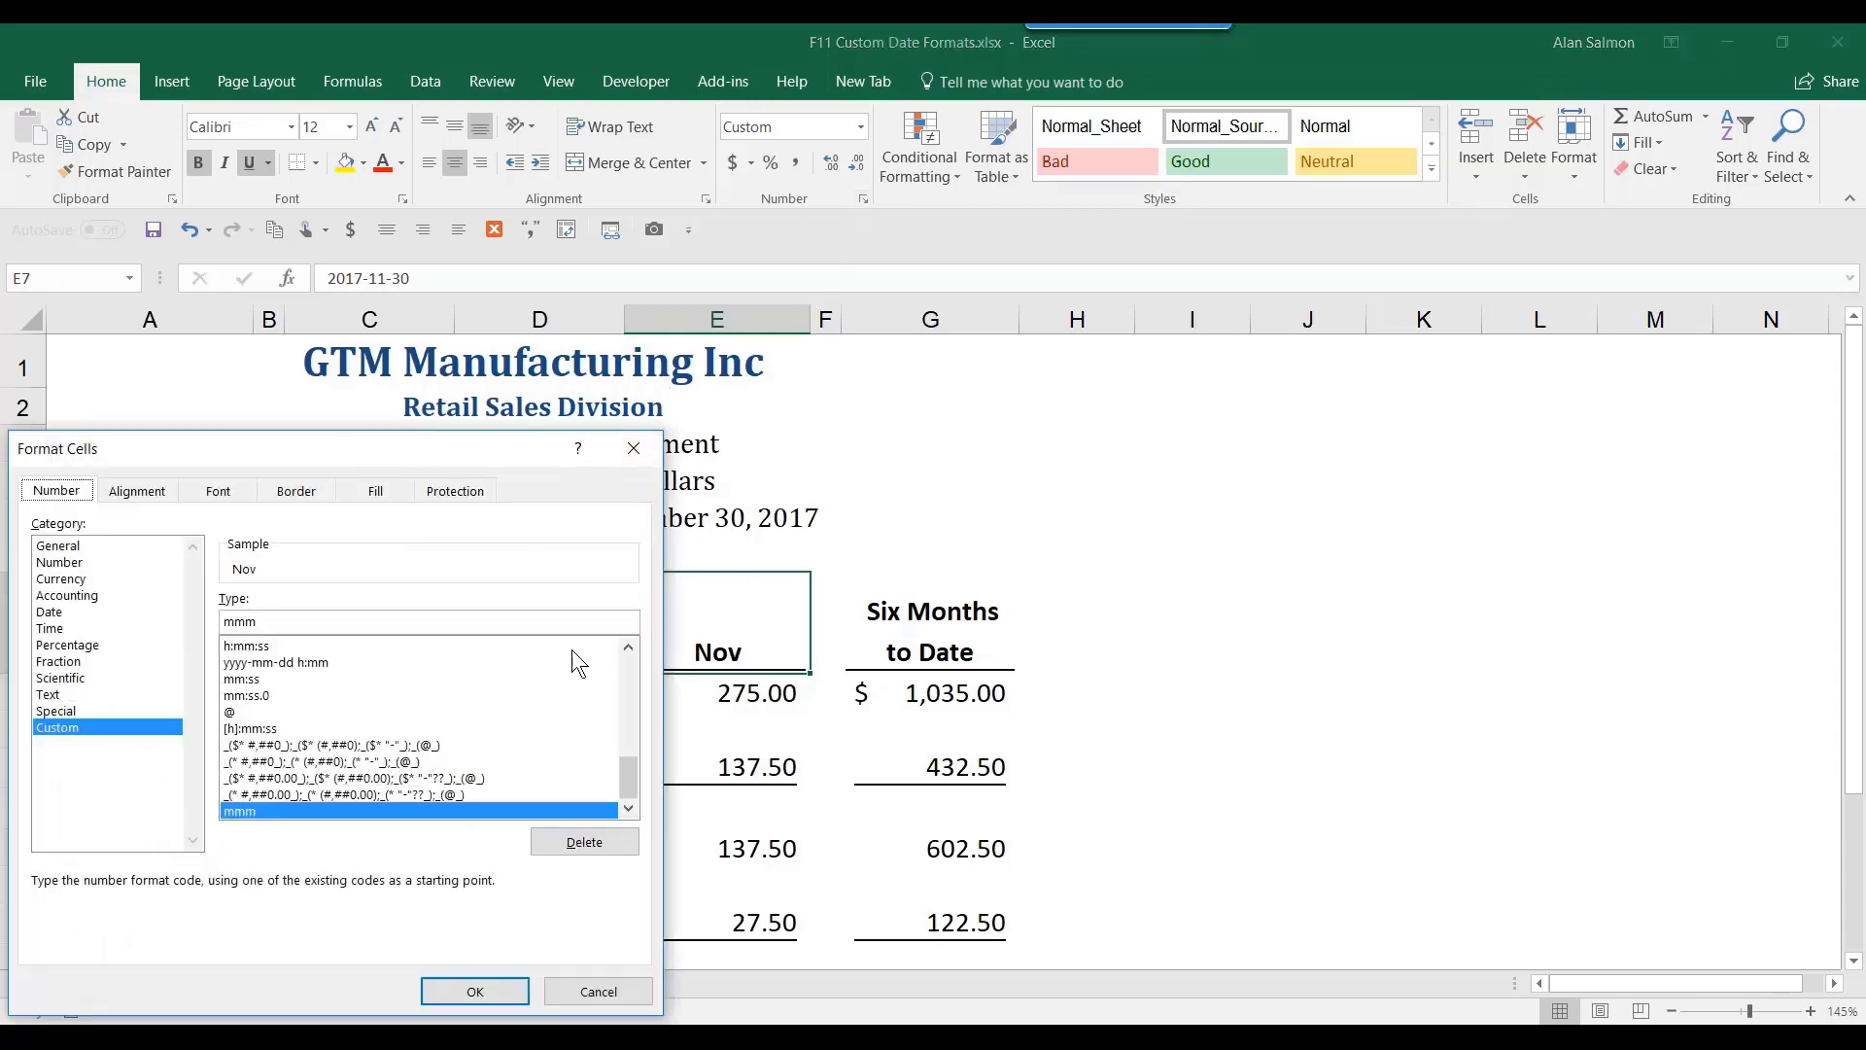
{"action": "left_click_drag", "start_coordinate": [448, 438], "coordinate": [1000, 116]}
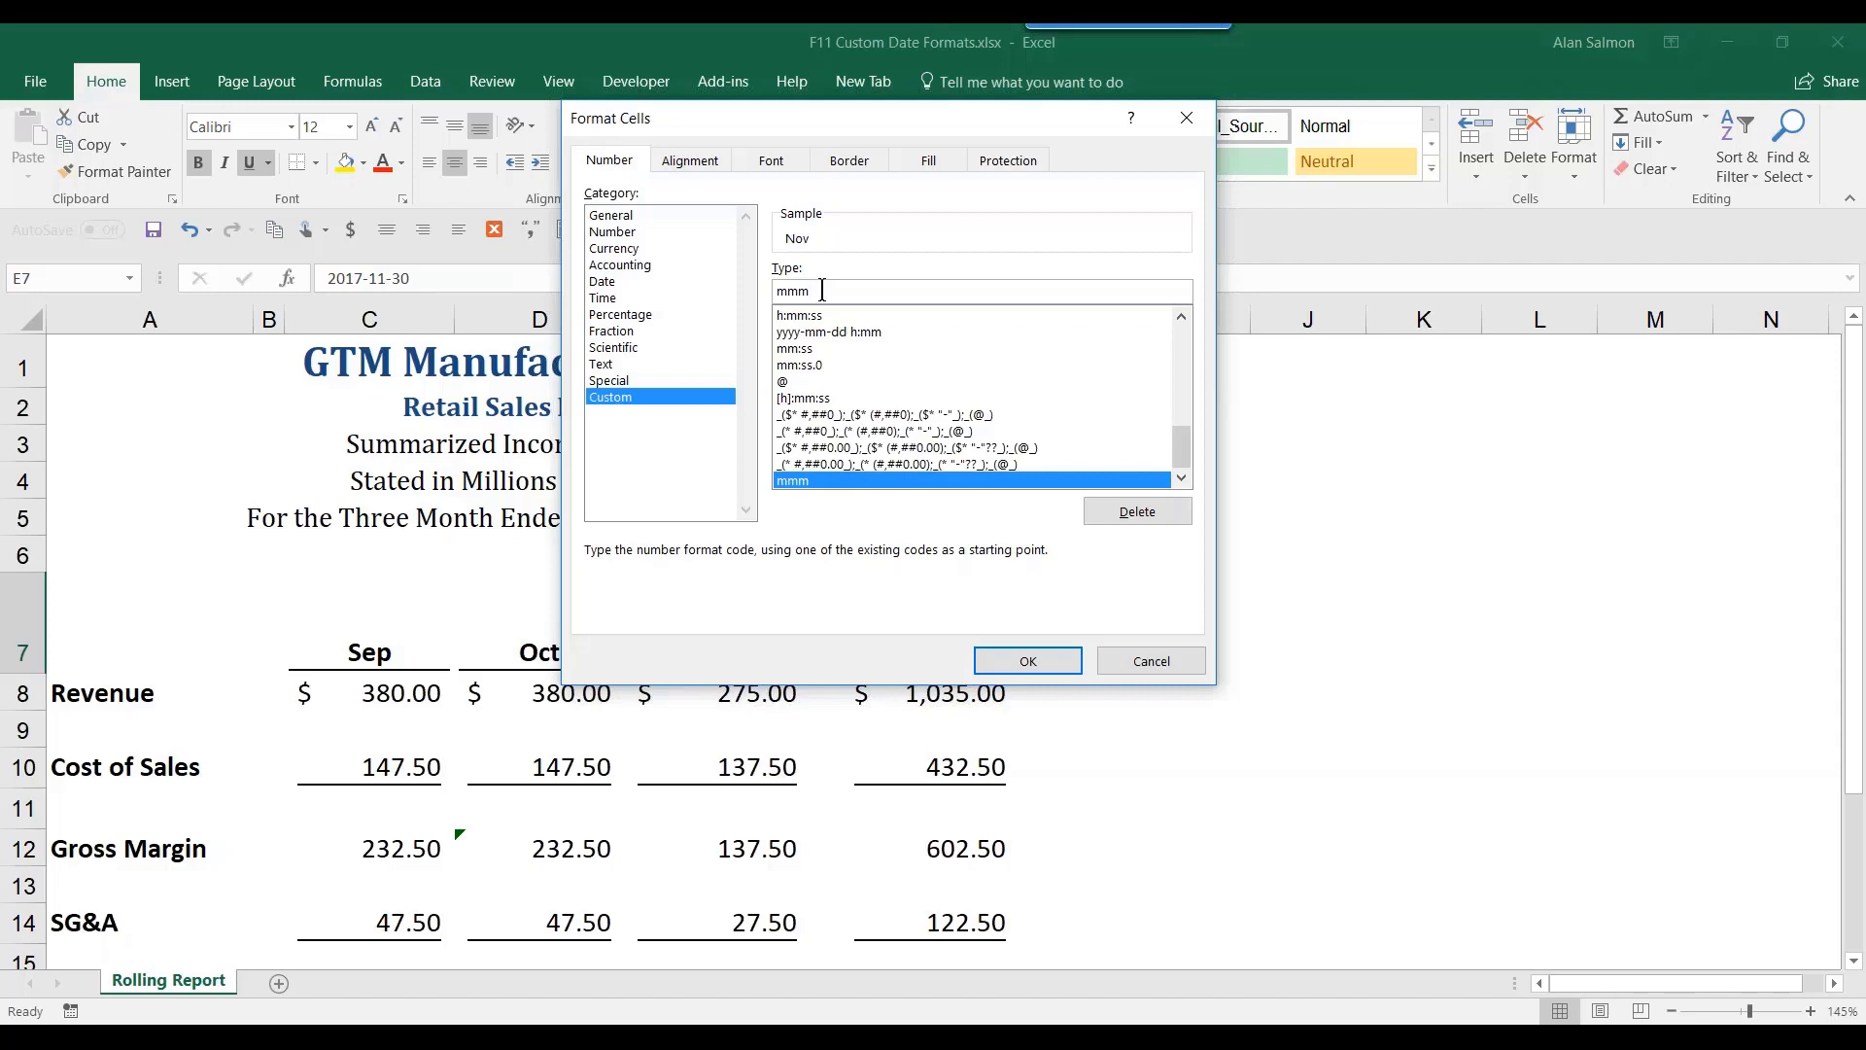
{"action": "type", "text": "m"}
{"action": "key", "text": "Return"}
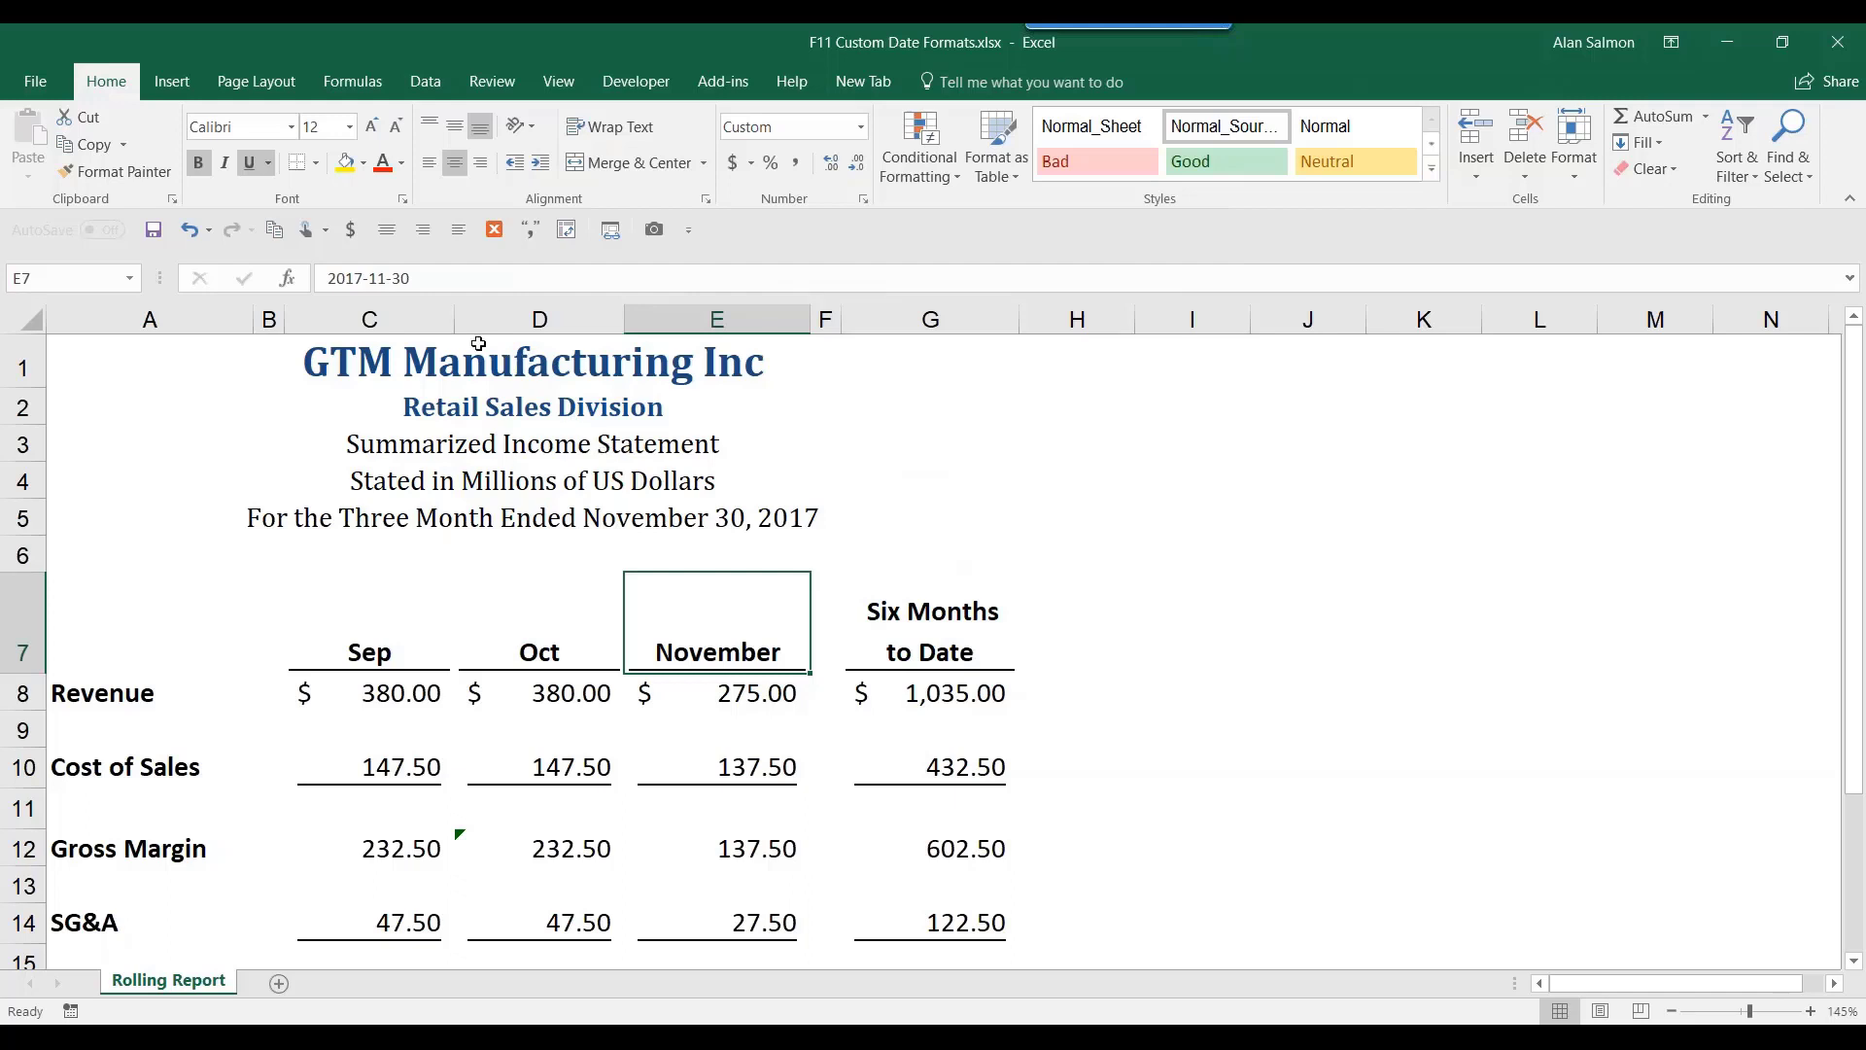
Change the date in heading cell E7 to 2017-12-10
{"action": "left_click", "coordinate": [378, 278]}
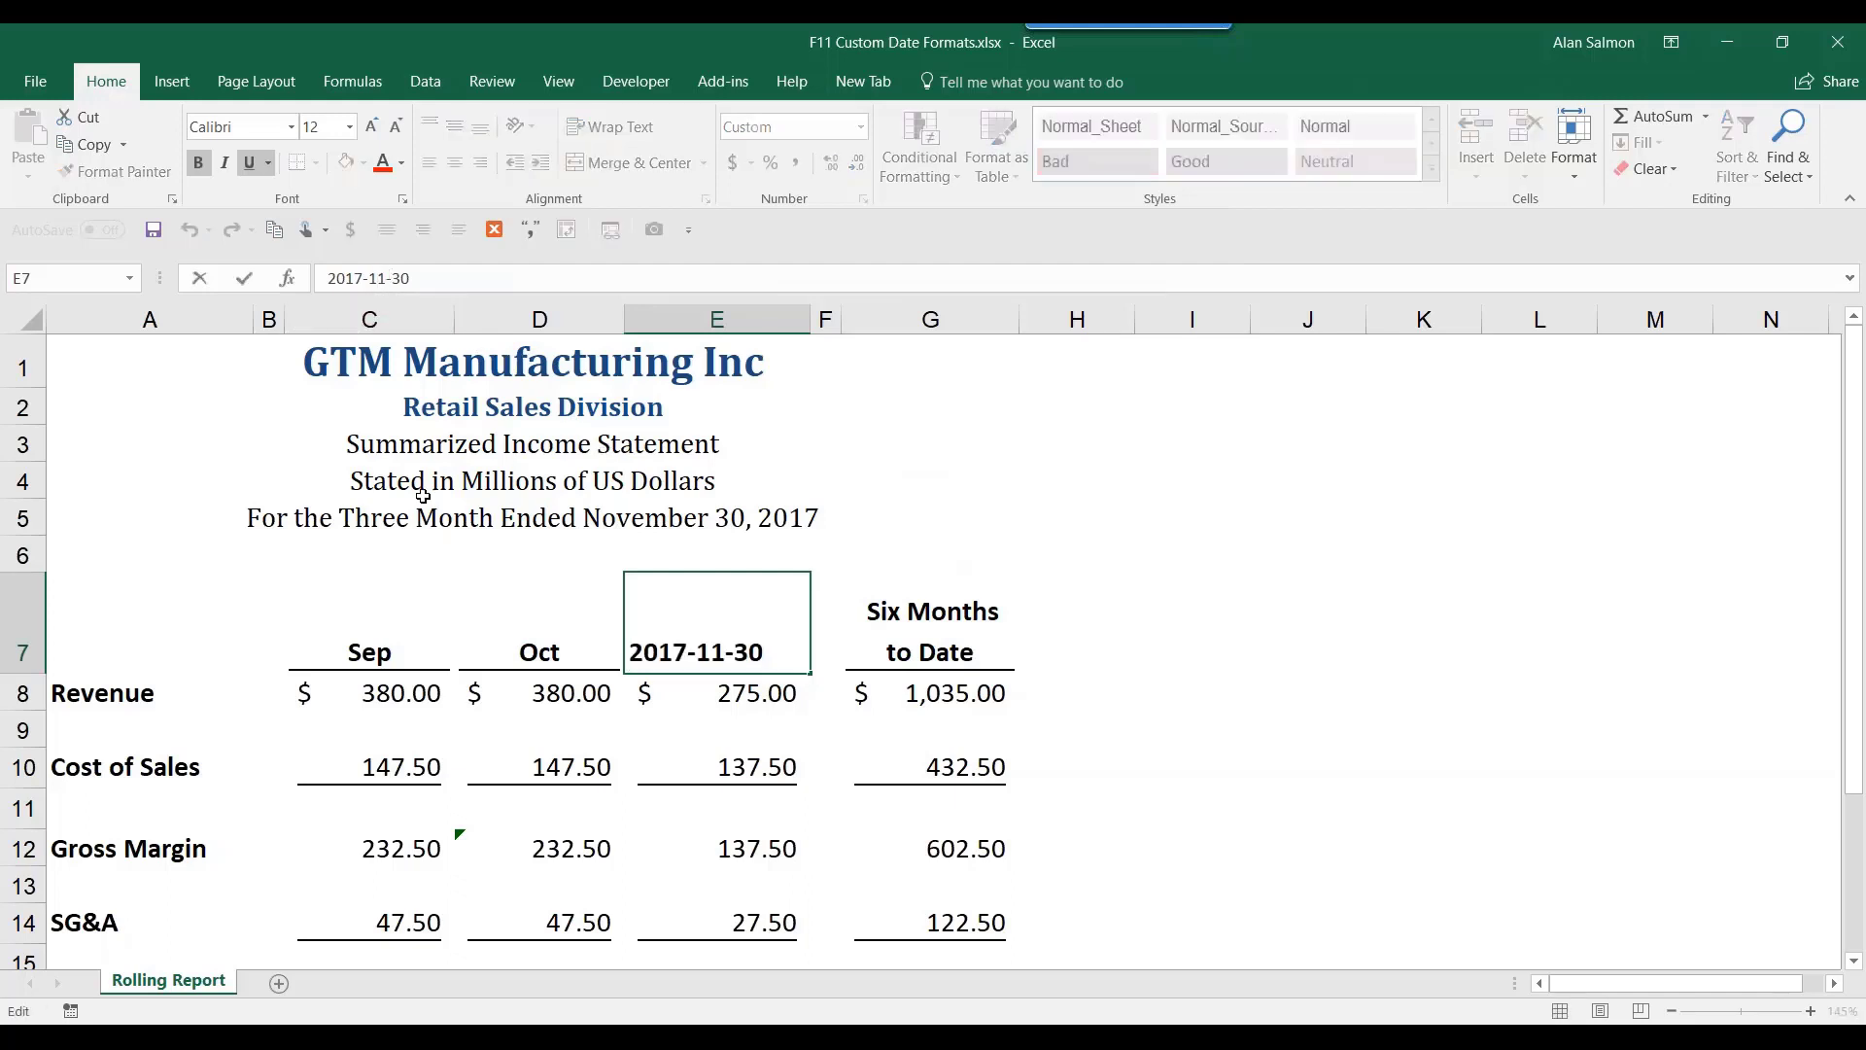
{"action": "type", "text": "2"}
{"action": "key", "text": "Delete"}
{"action": "type", "text": "1"}
{"action": "key", "text": "Delete"}
{"action": "key", "text": "Return"}
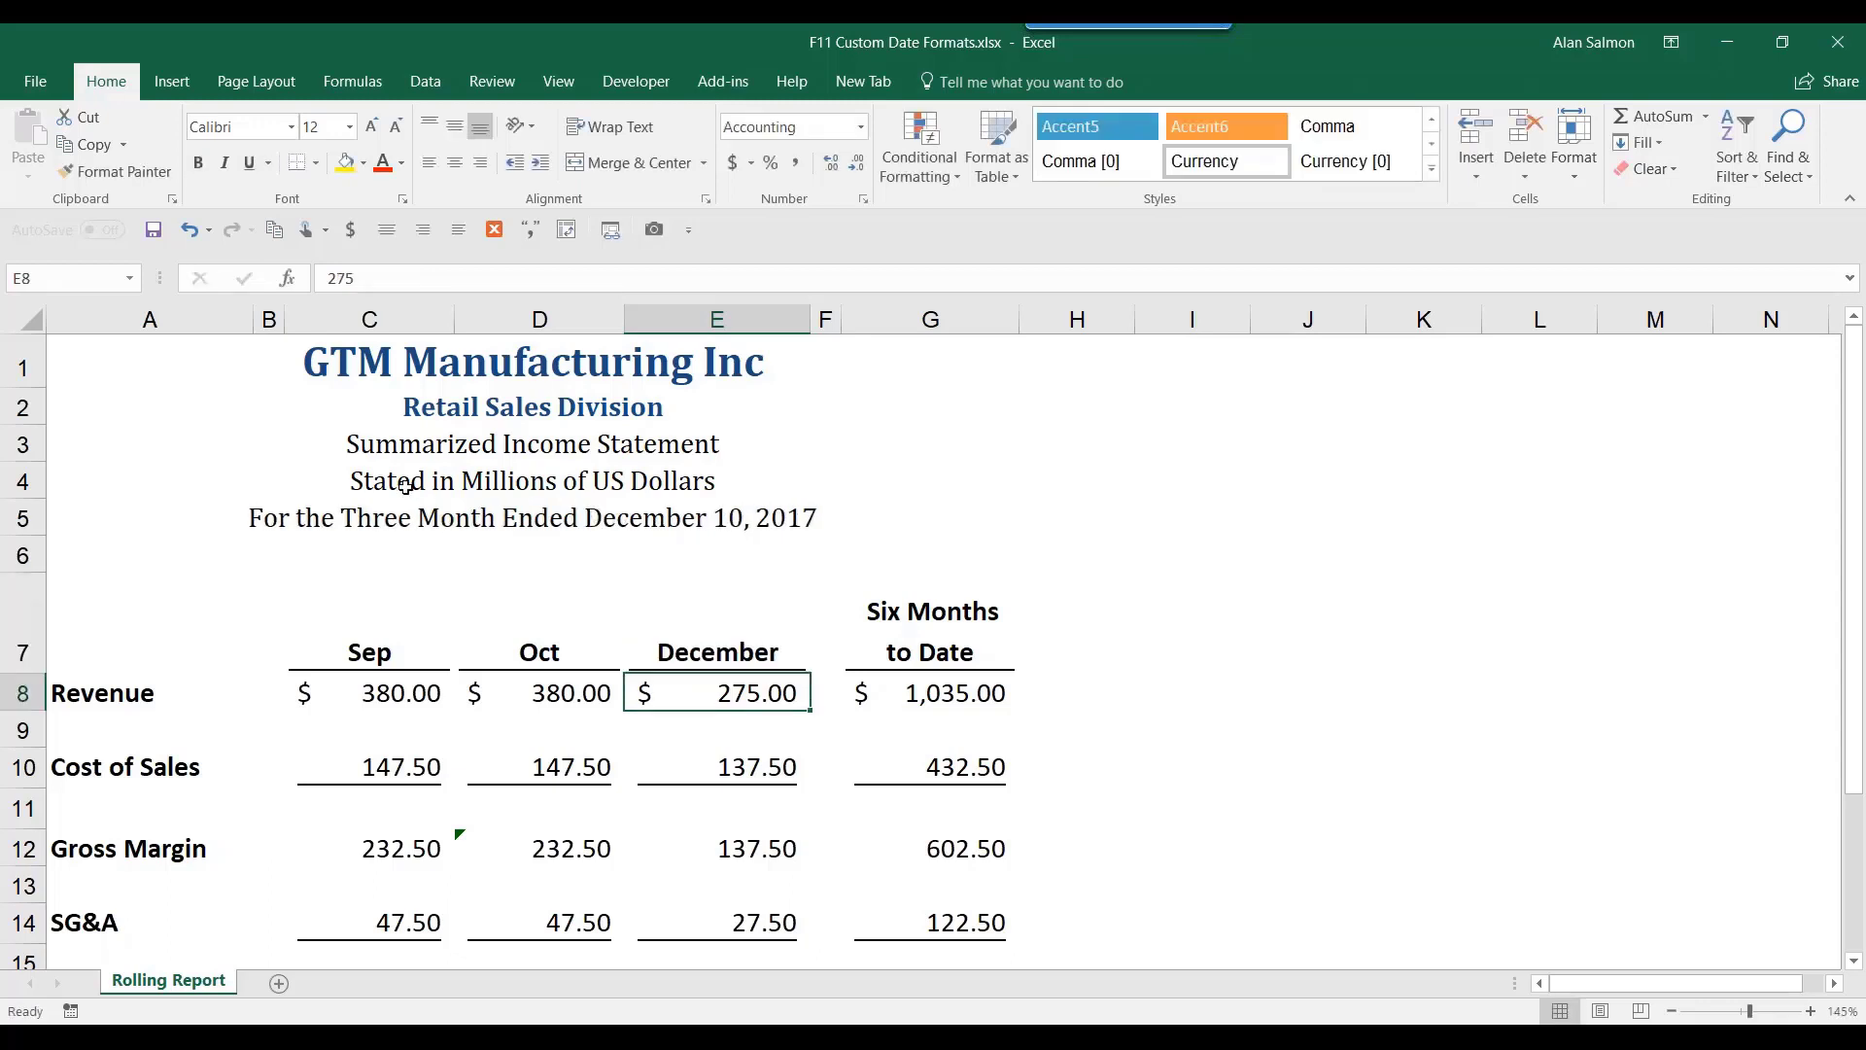
{"action": "left_click", "coordinate": [707, 635]}
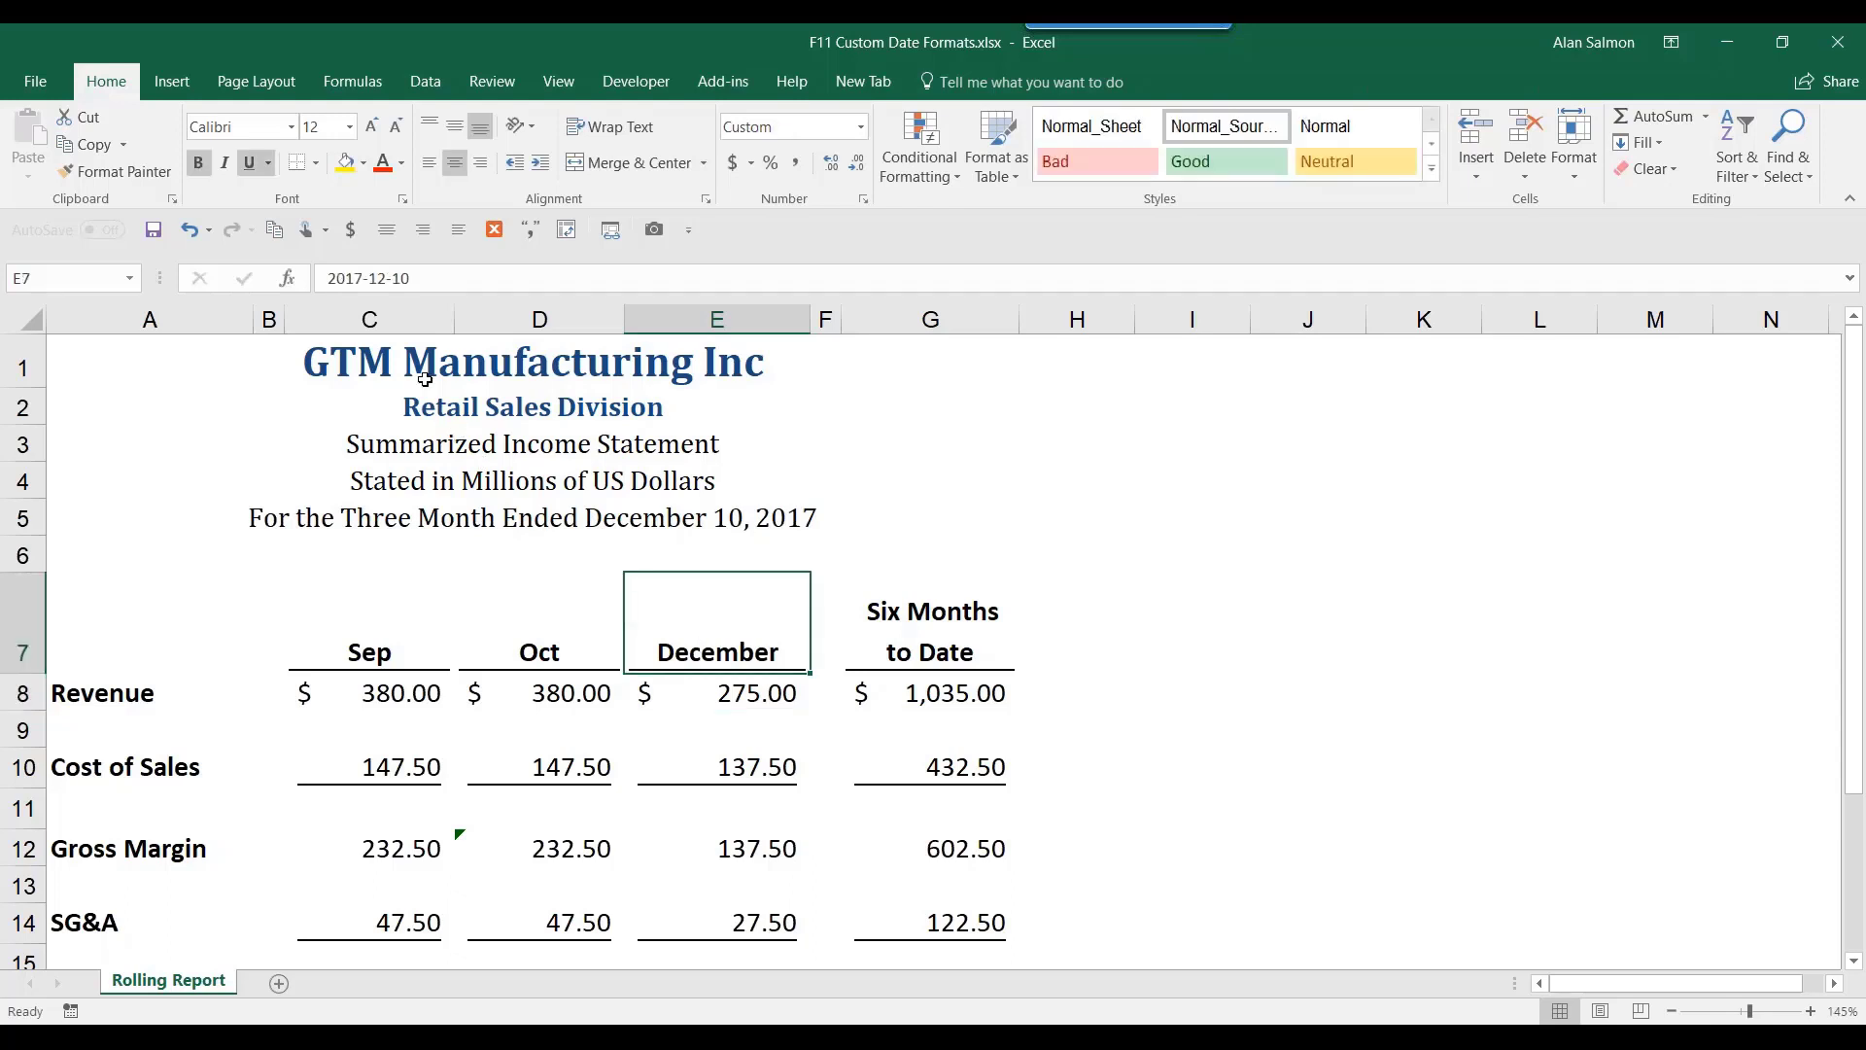
Change the date in heading cell E7 to 2017-12-31
{"action": "left_click", "coordinate": [394, 272]}
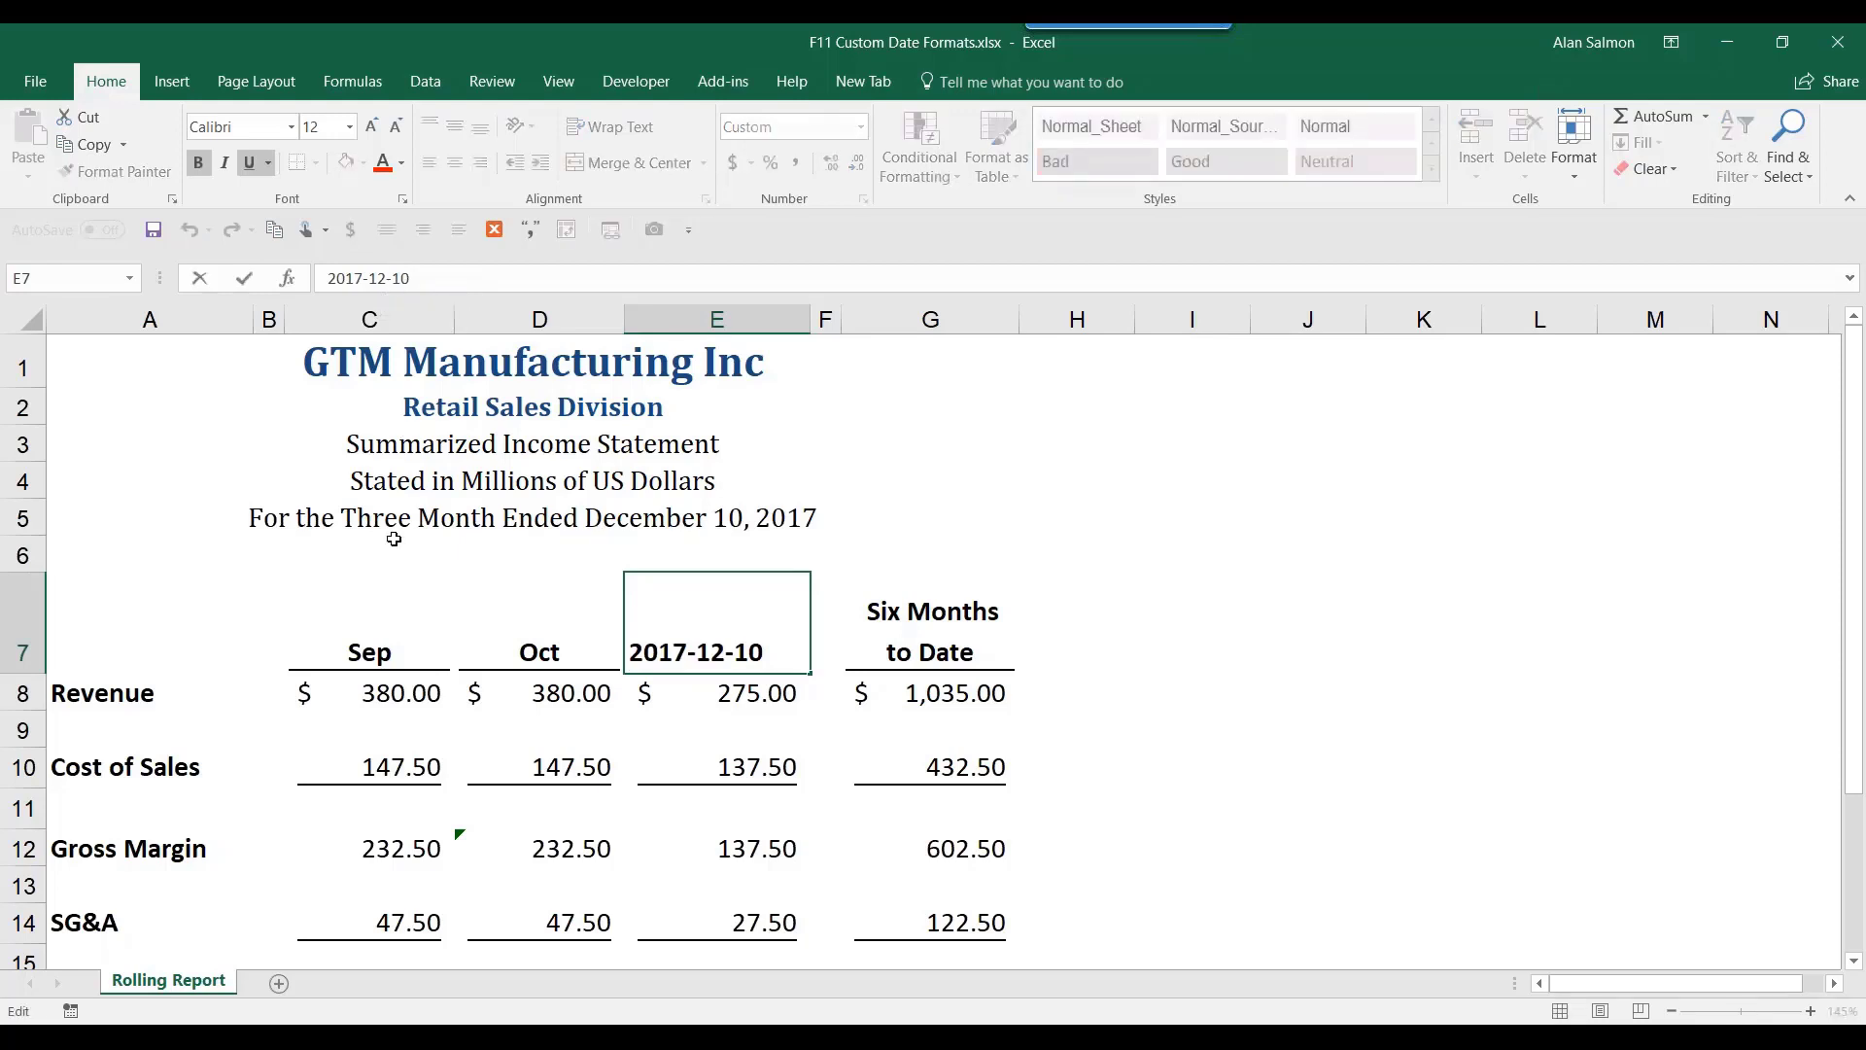
{"action": "type", "text": "31"}
{"action": "key", "text": "Delete"}
{"action": "key", "text": "Delete"}
{"action": "key", "text": "Return"}
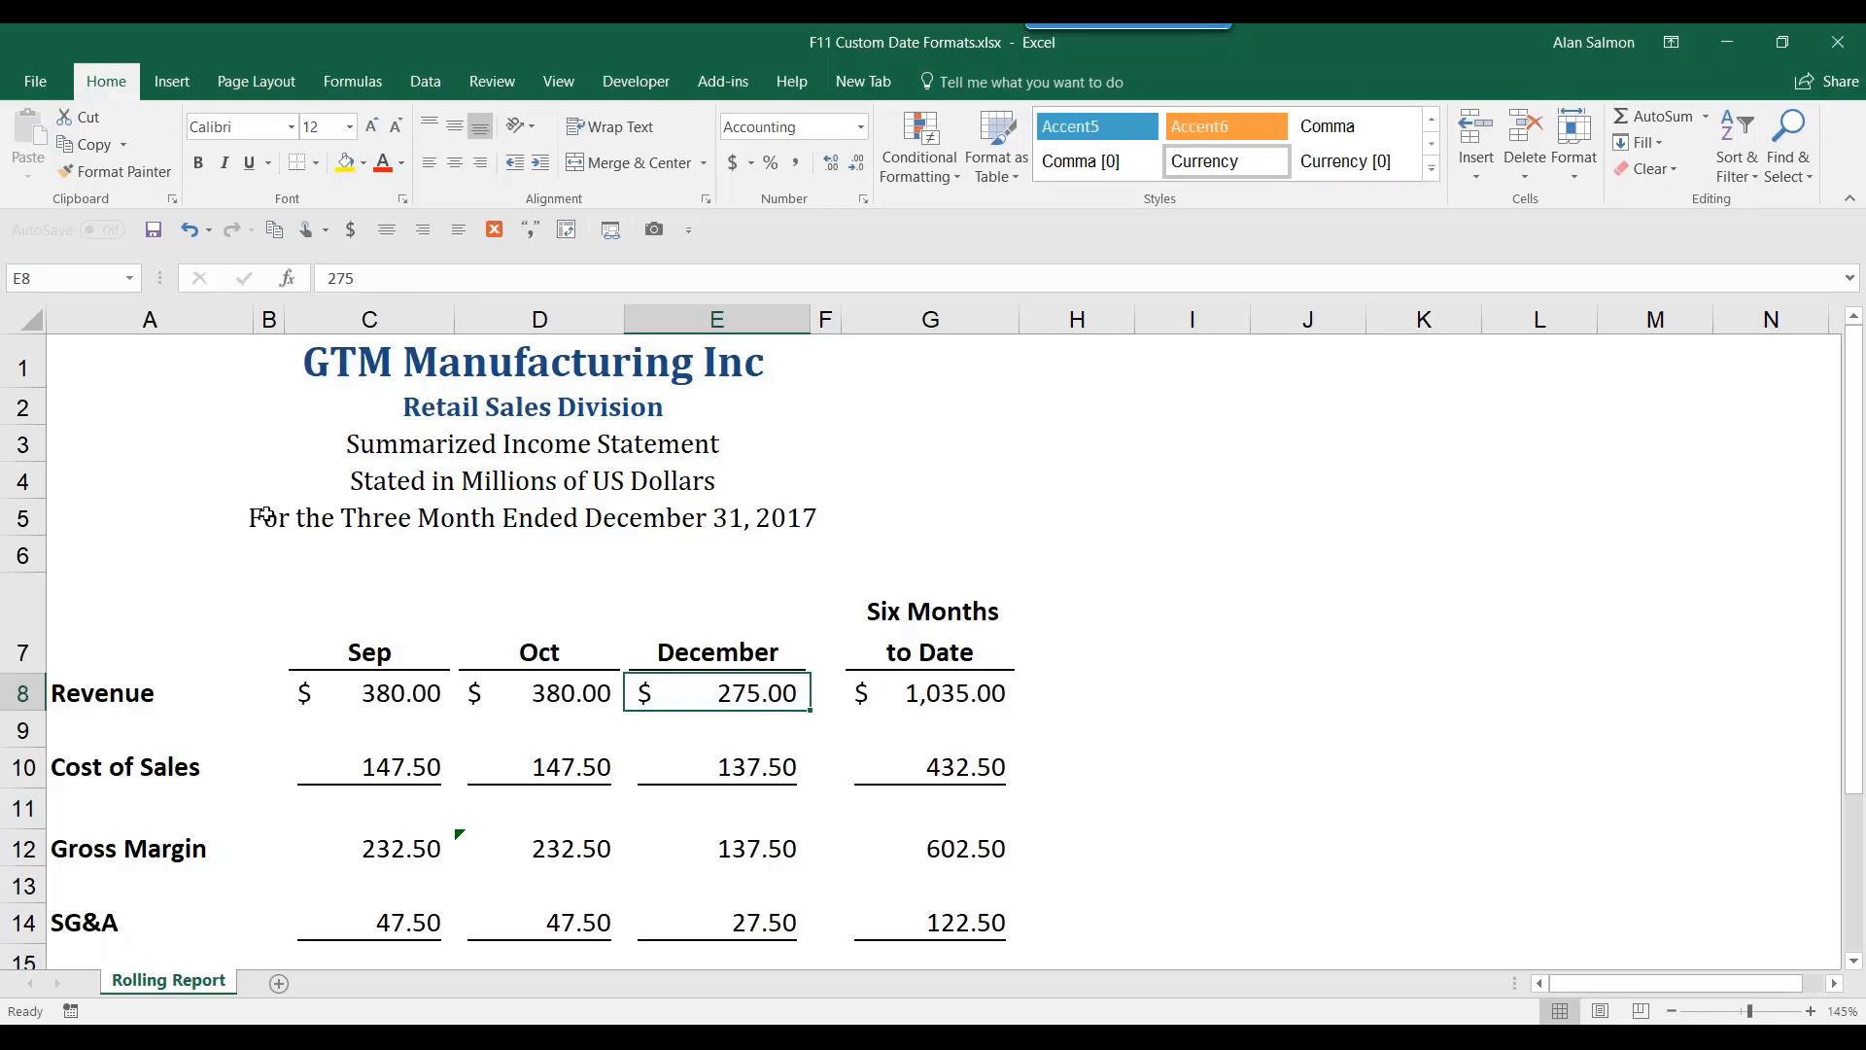
Examine the period heading formula in A5 and the month dates in C7:E7 that it draws on
{"action": "left_click", "coordinate": [266, 517]}
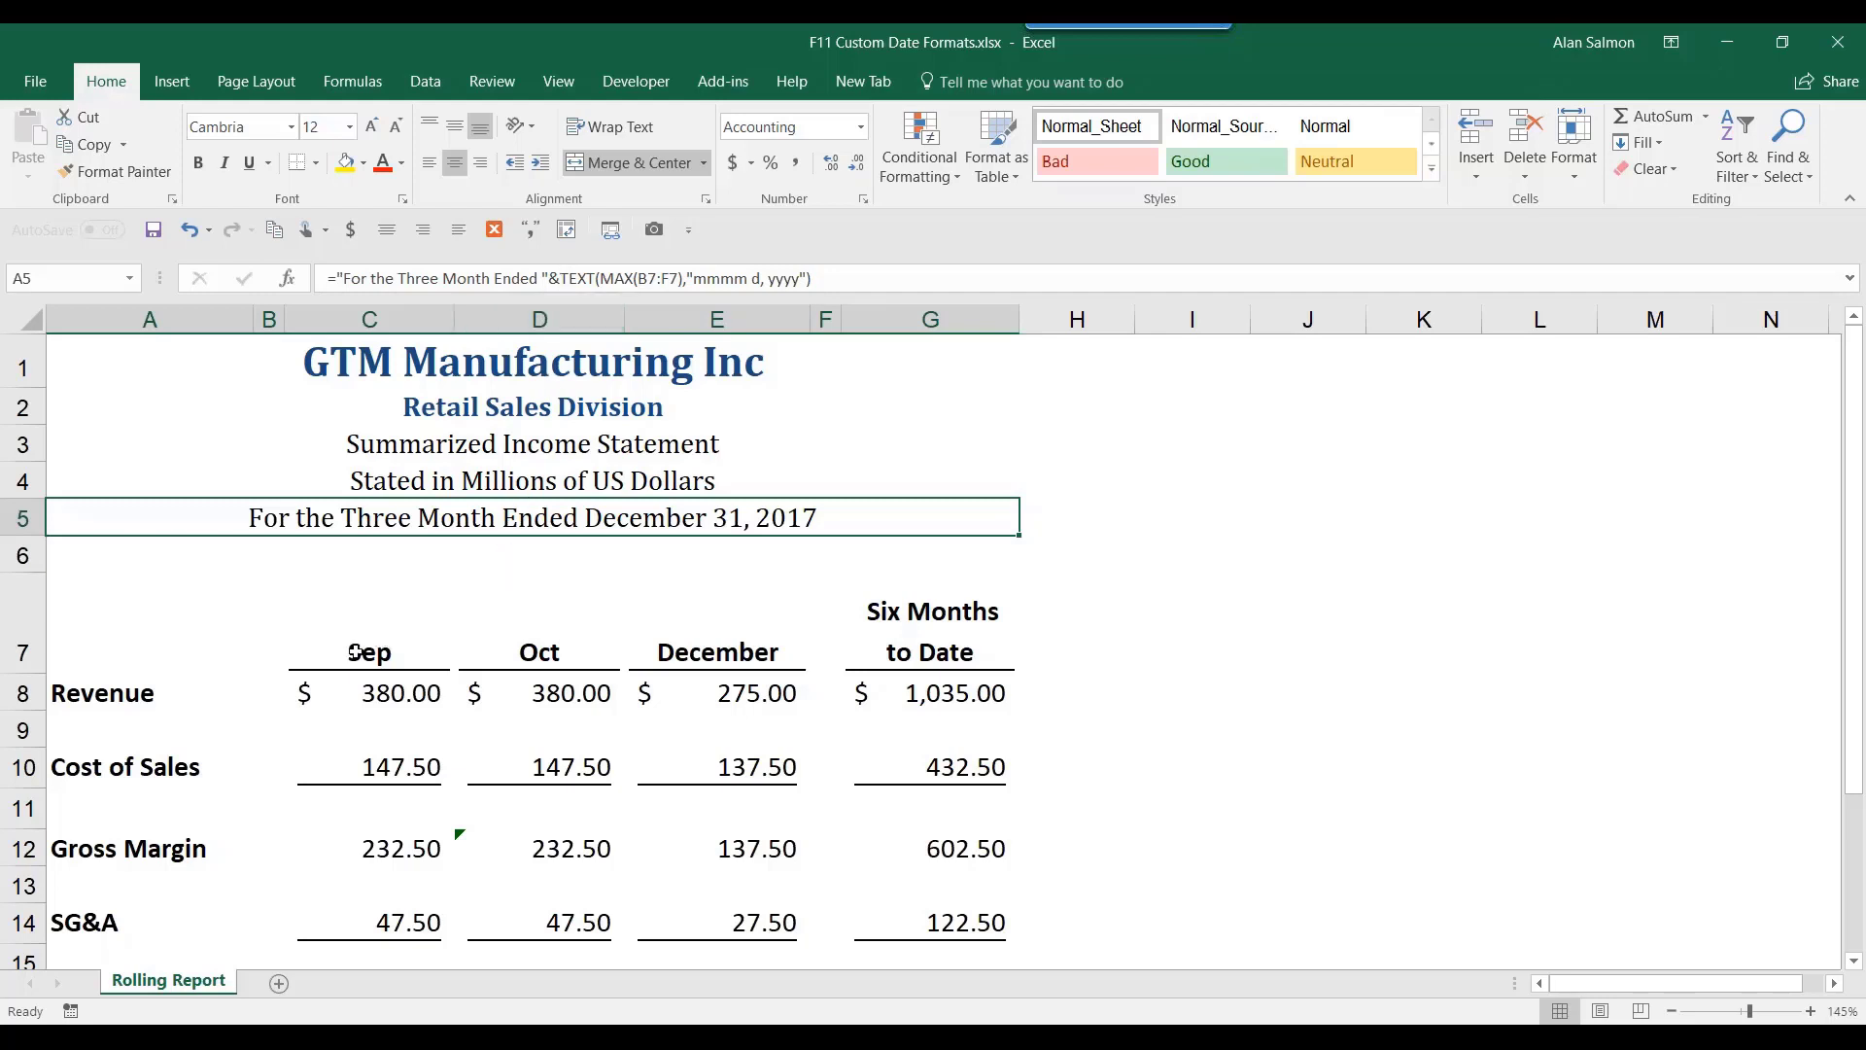
{"action": "left_click_drag", "start_coordinate": [352, 652], "coordinate": [694, 636]}
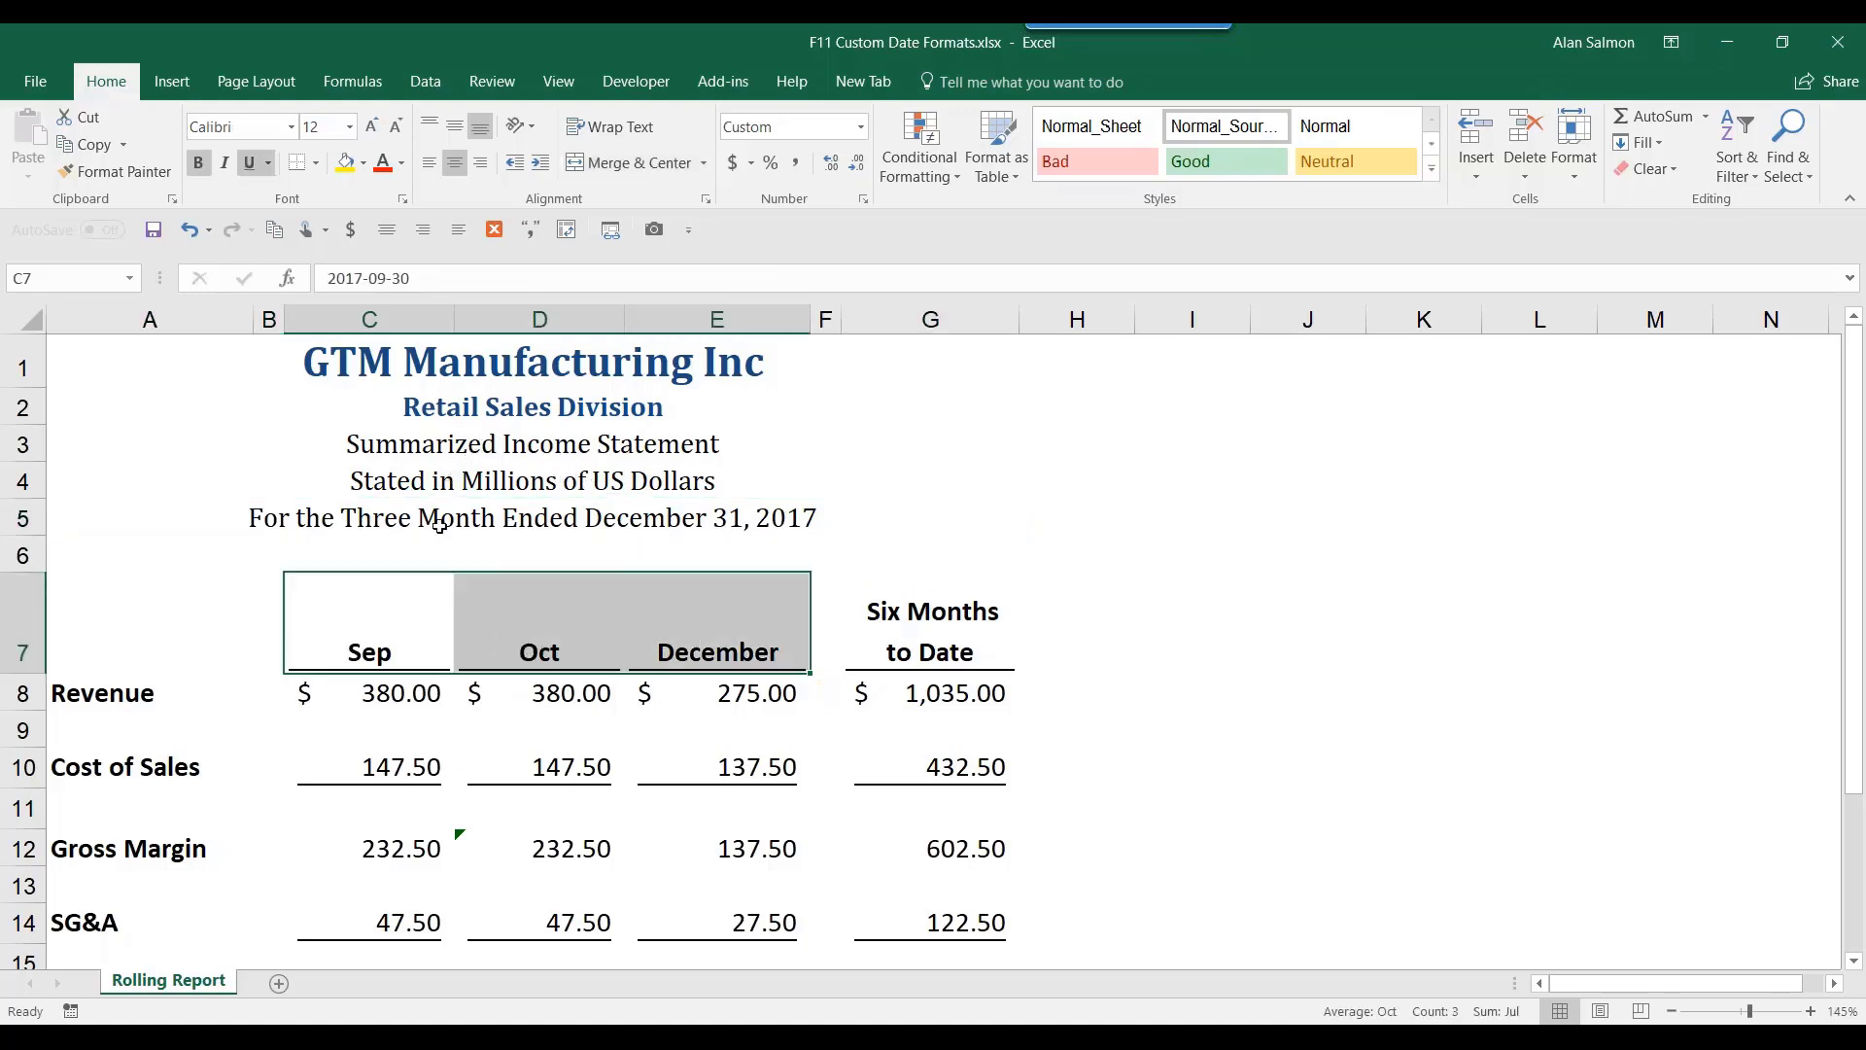
{"action": "left_click", "coordinate": [309, 518]}
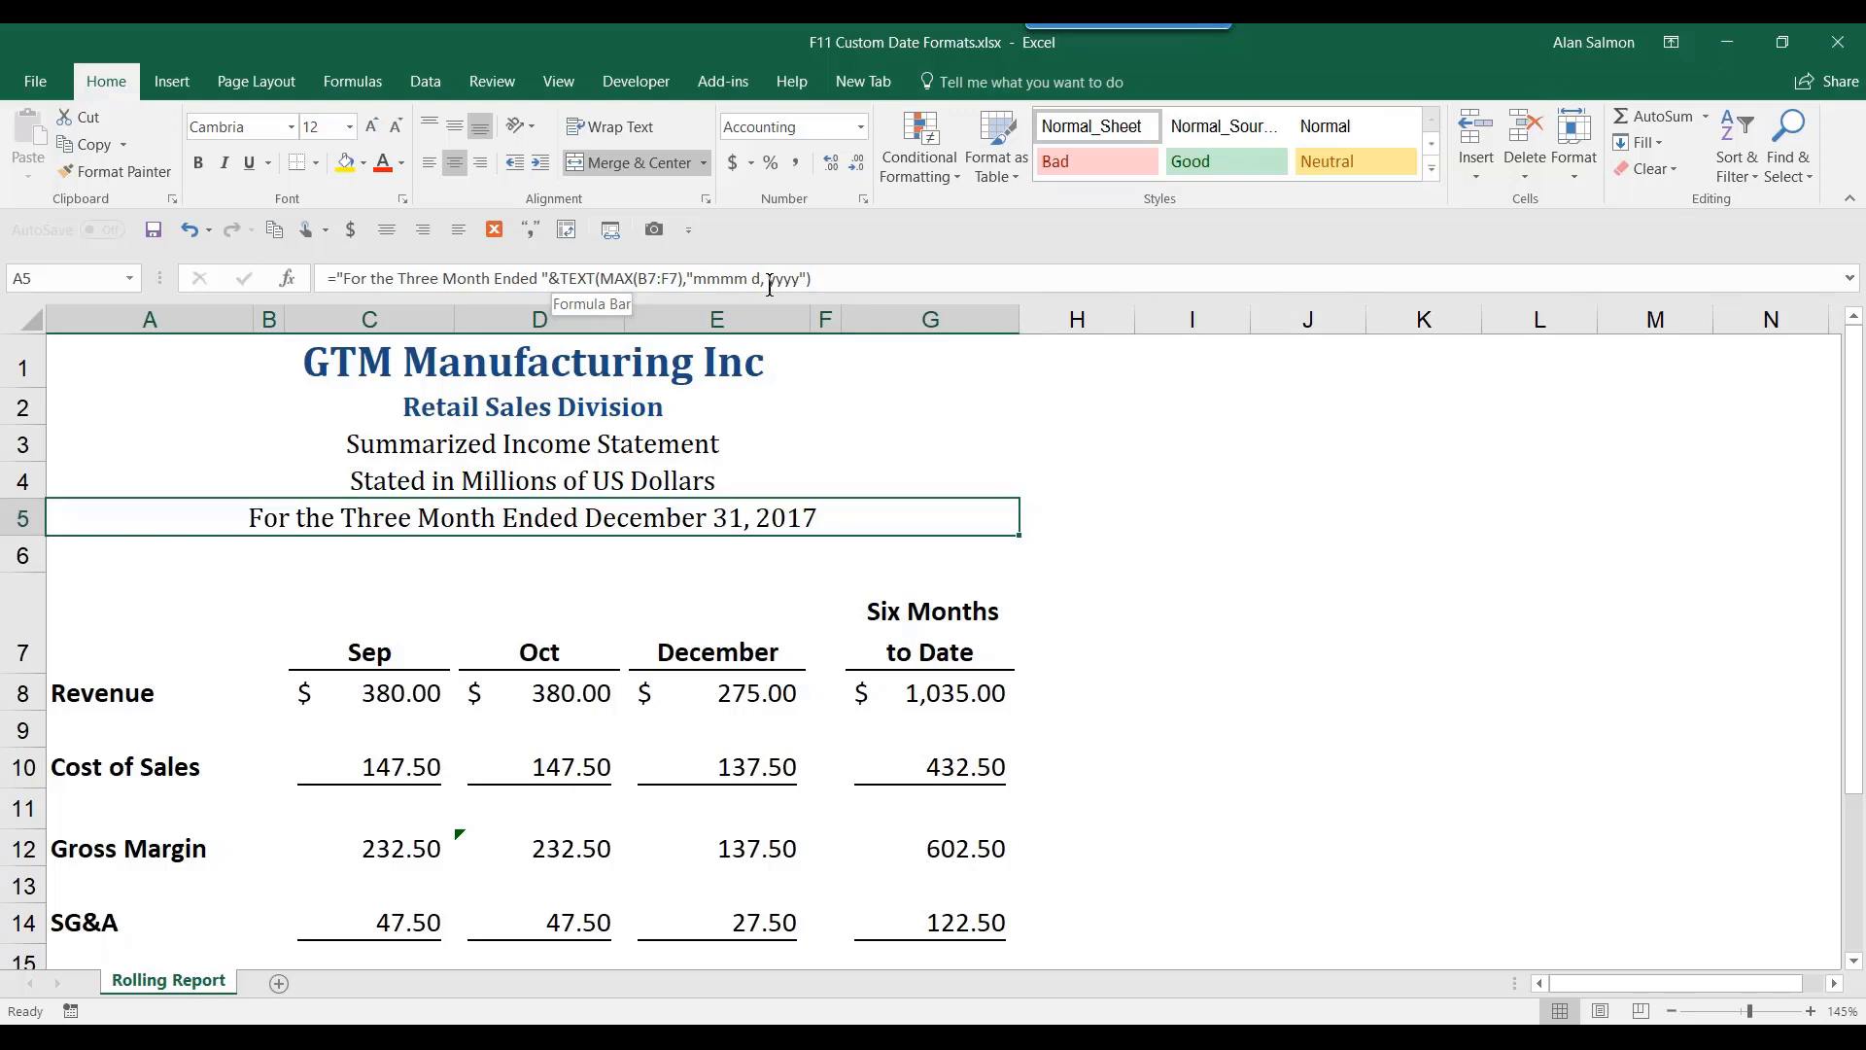
{"action": "left_click", "coordinate": [480, 365]}
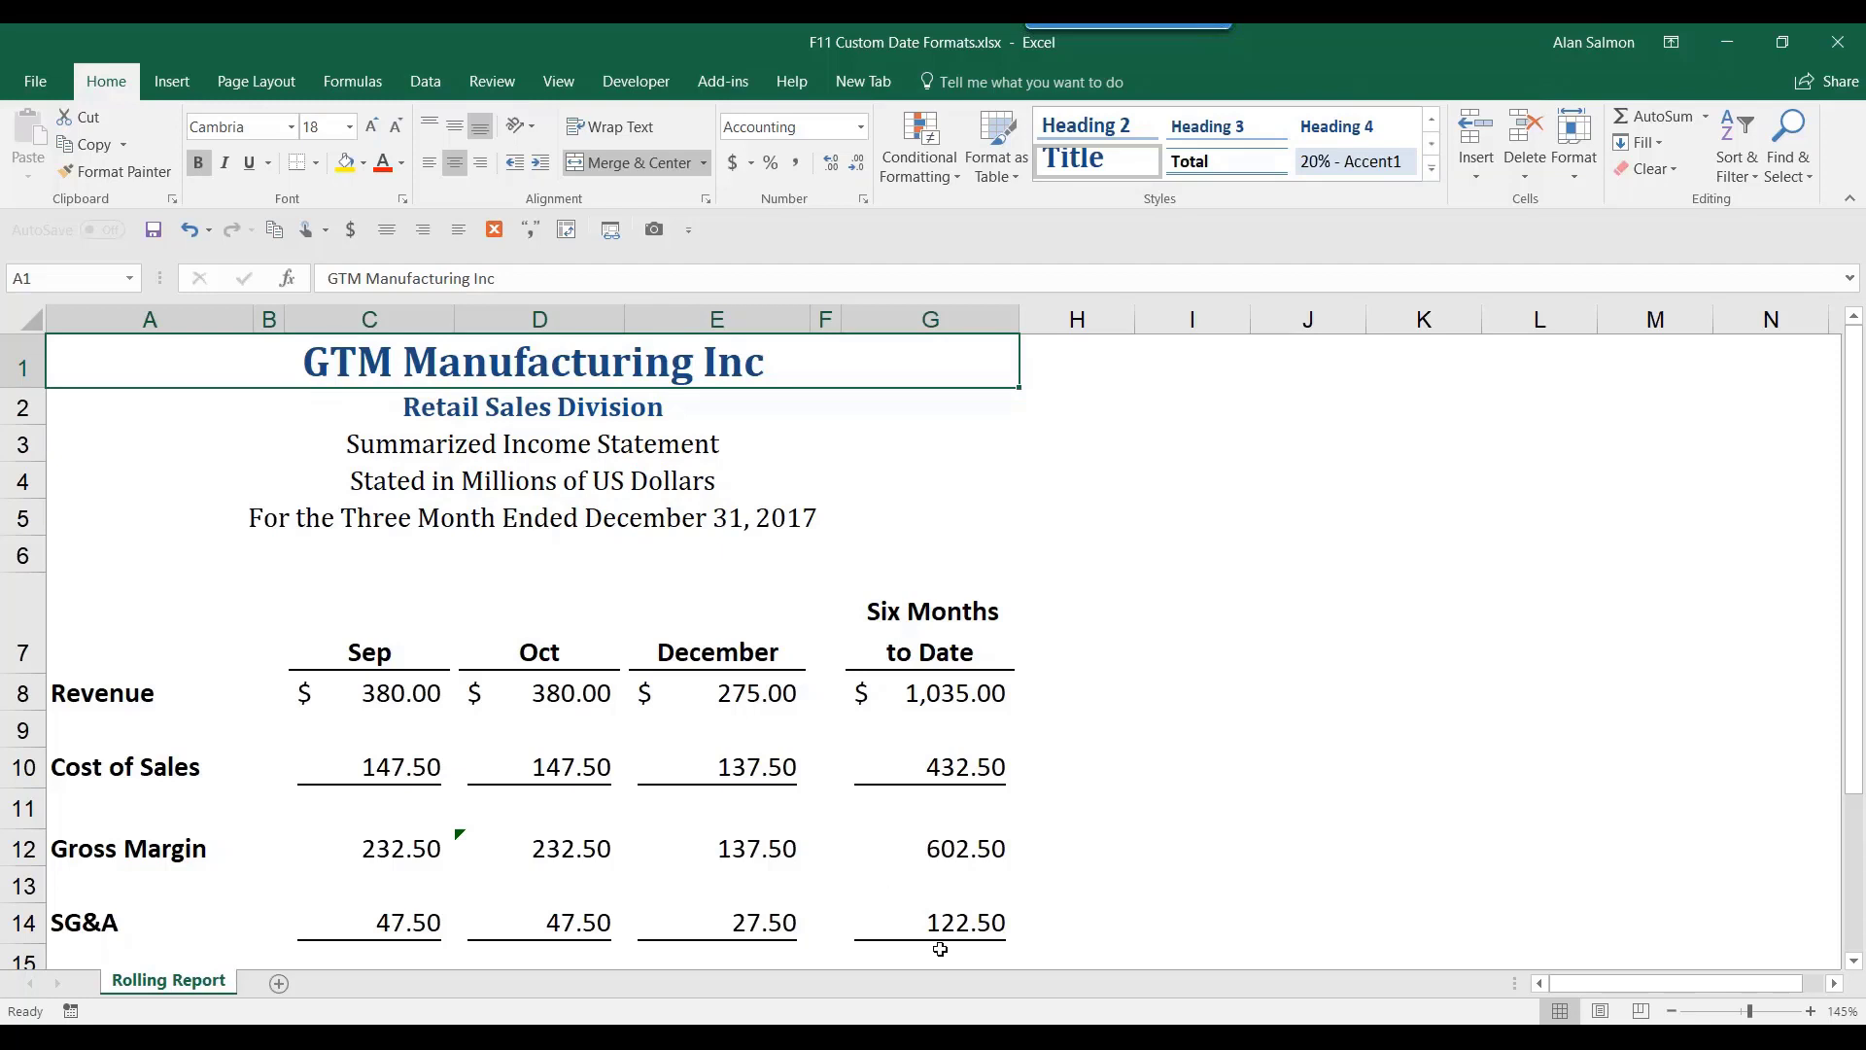
Switch to the F06 View All Formulas workbook and inspect the total formulas in H8 and B22
{"action": "mouse_move", "coordinate": [1040, 1024]}
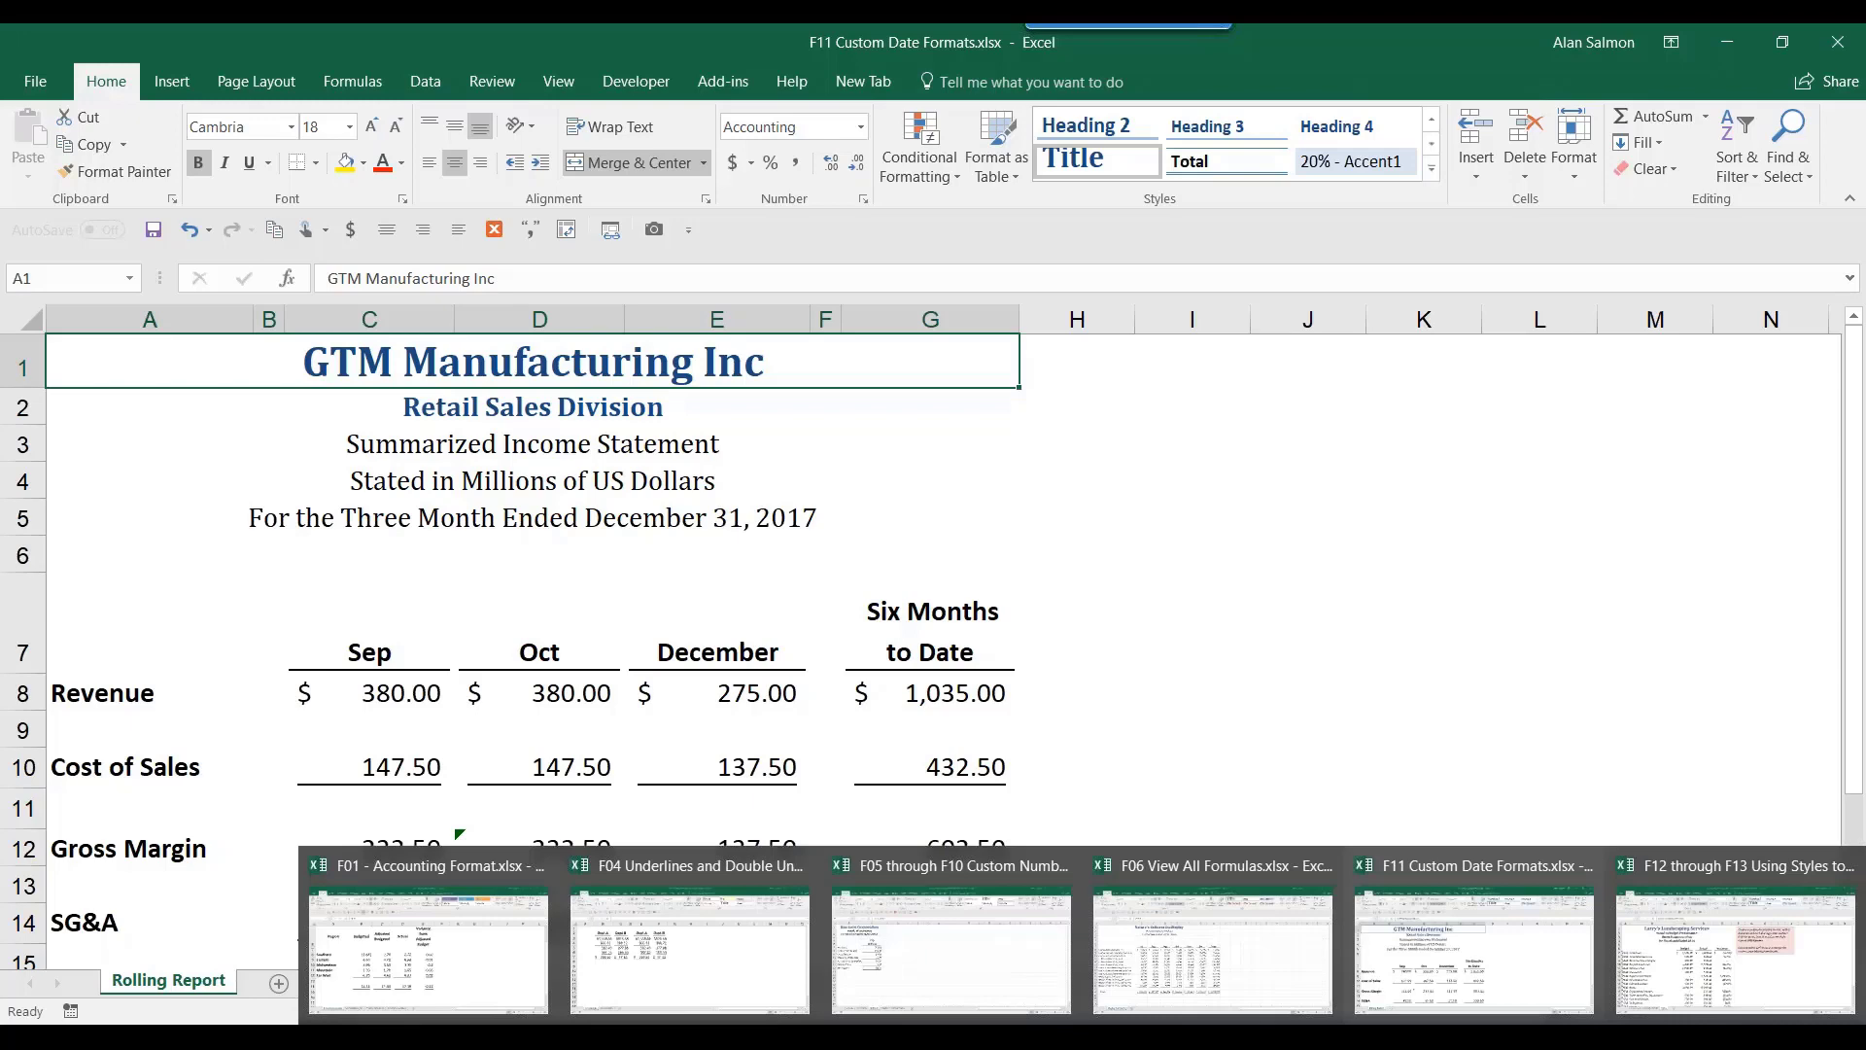
{"action": "left_click", "coordinate": [1170, 919]}
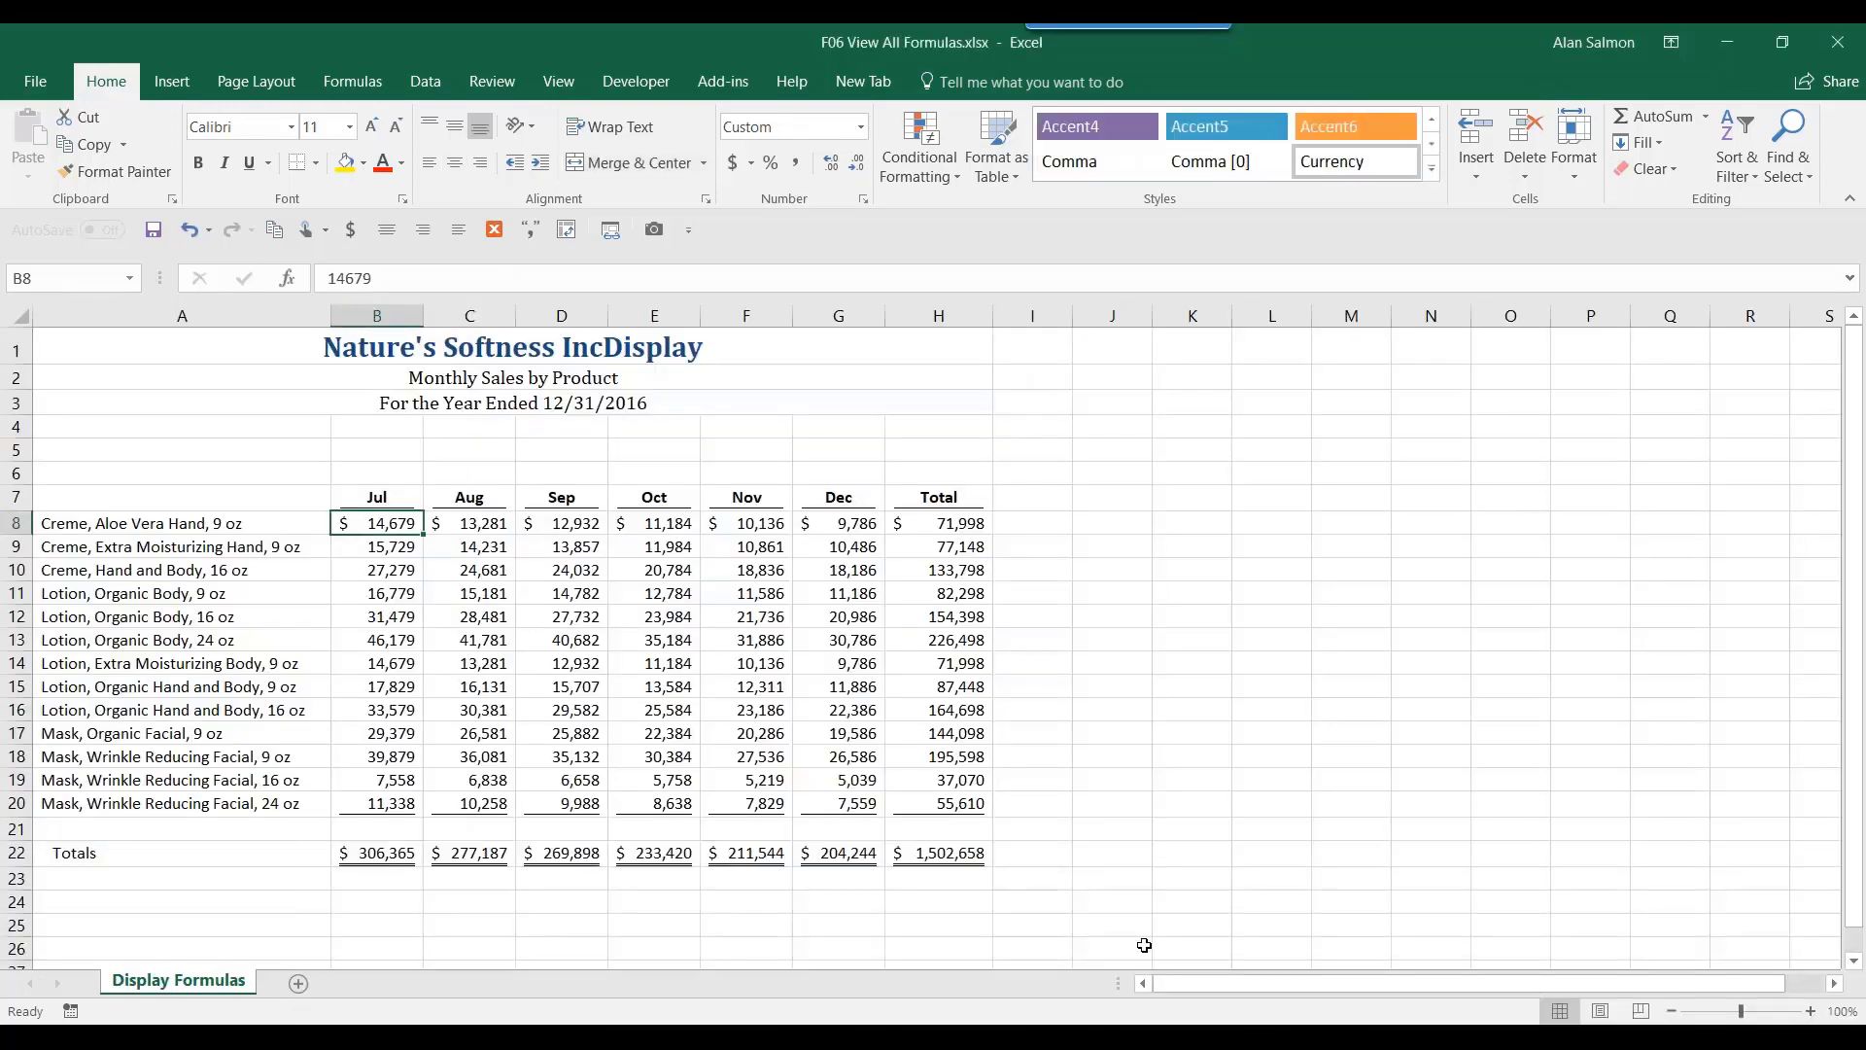
{"action": "scroll", "coordinate": [1144, 945], "scroll_direction": "up", "scroll_amount": 1, "text": "ctrl"}
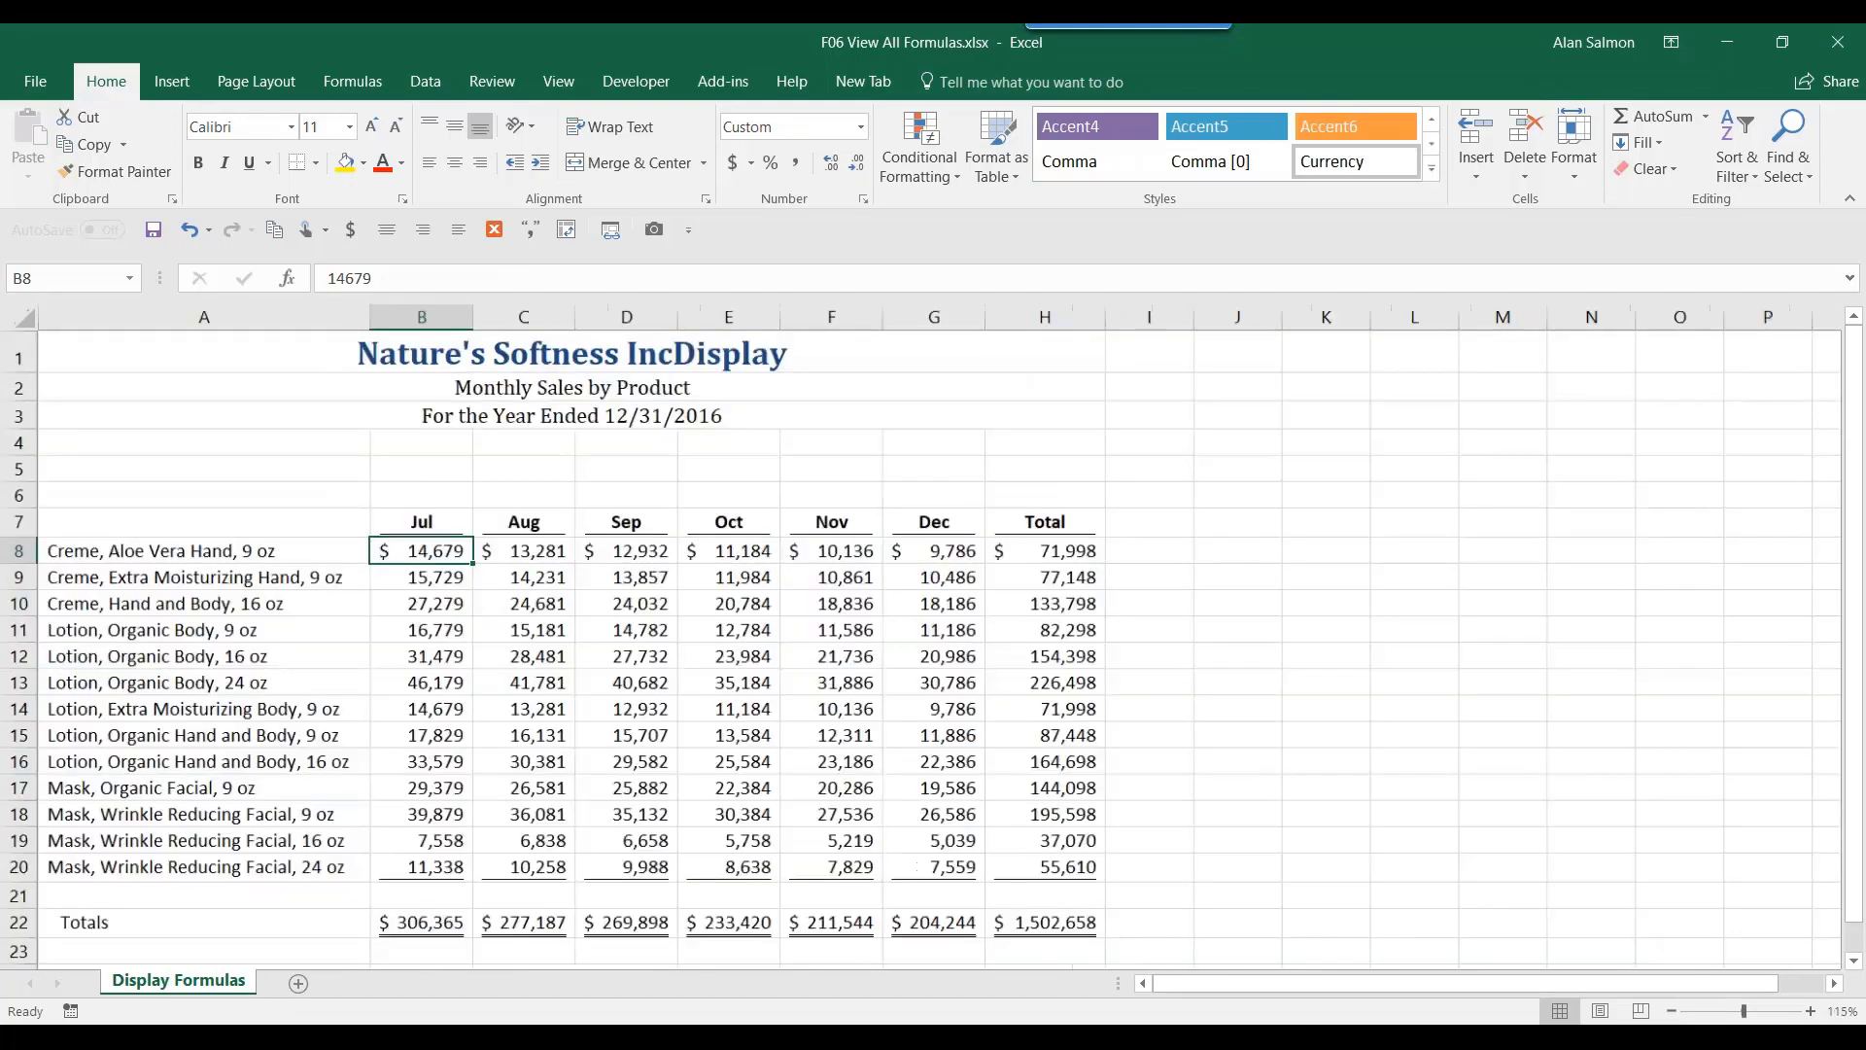
{"action": "scroll", "coordinate": [1681, 950], "scroll_direction": "up", "scroll_amount": 1, "text": "ctrl"}
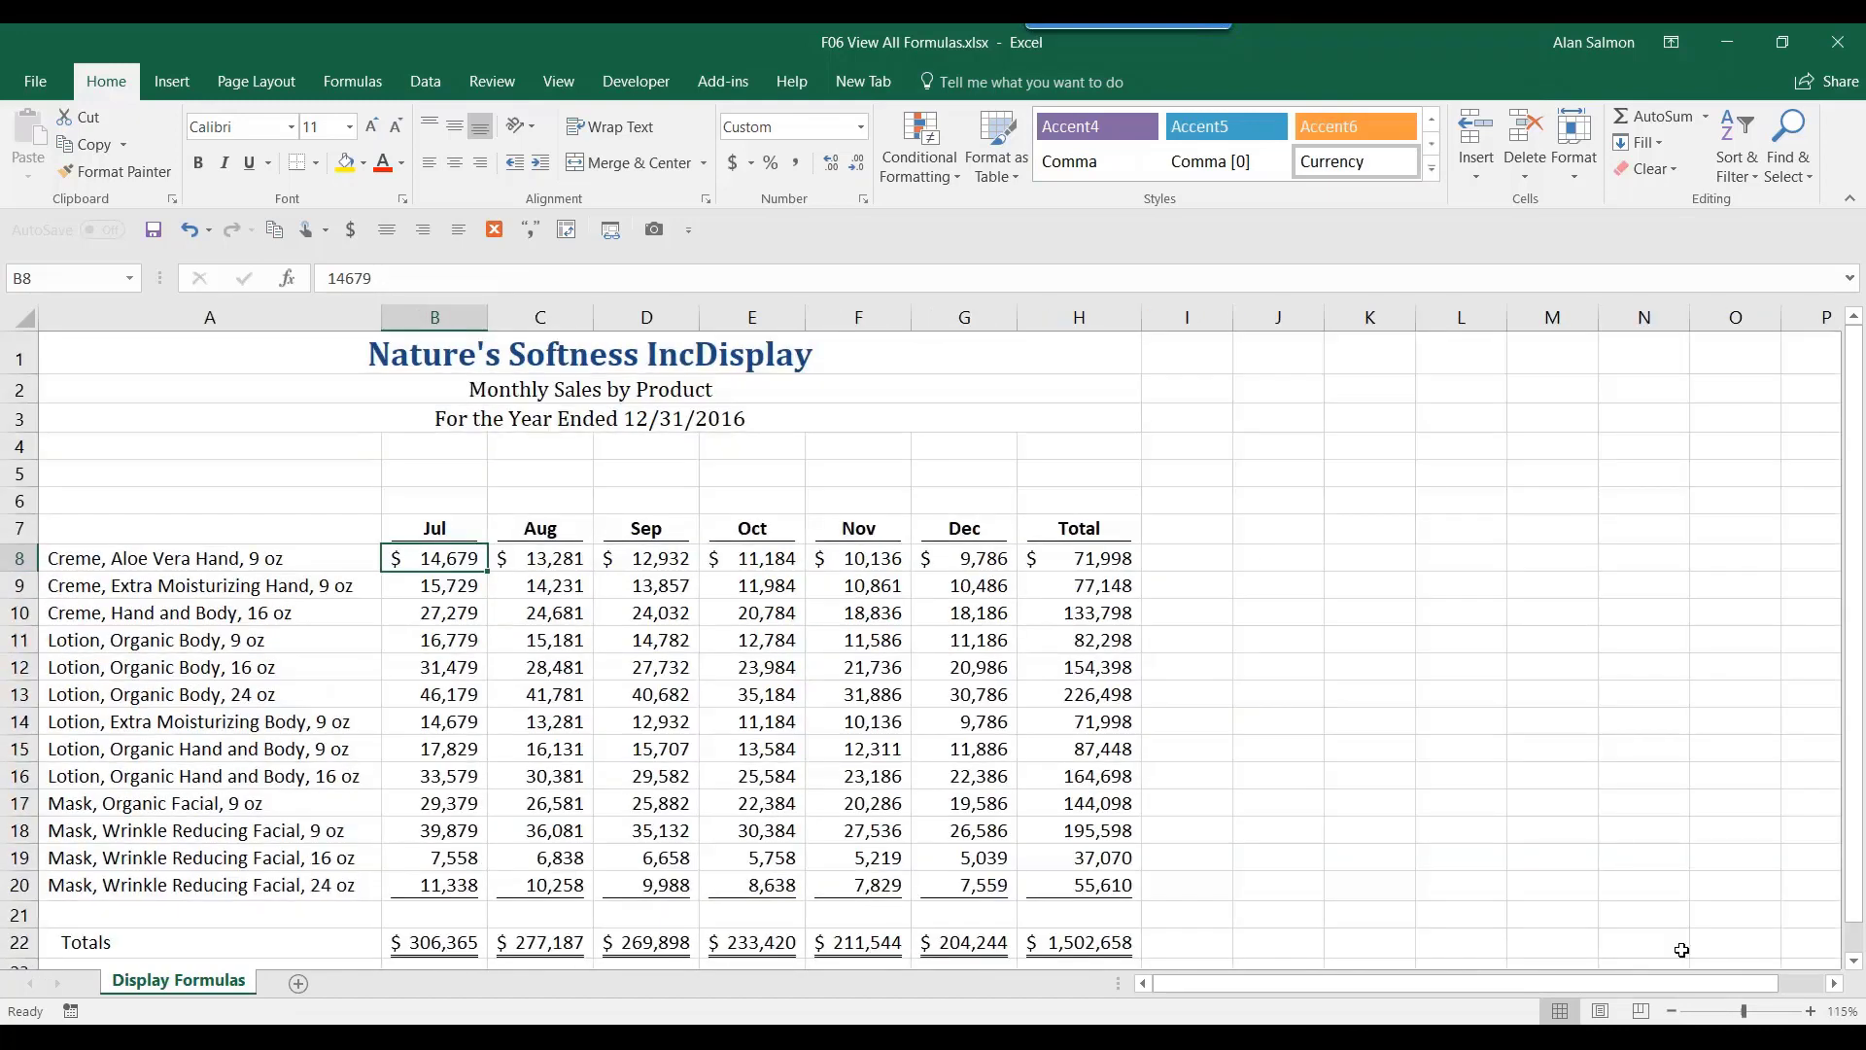
{"action": "left_click", "coordinate": [1854, 960]}
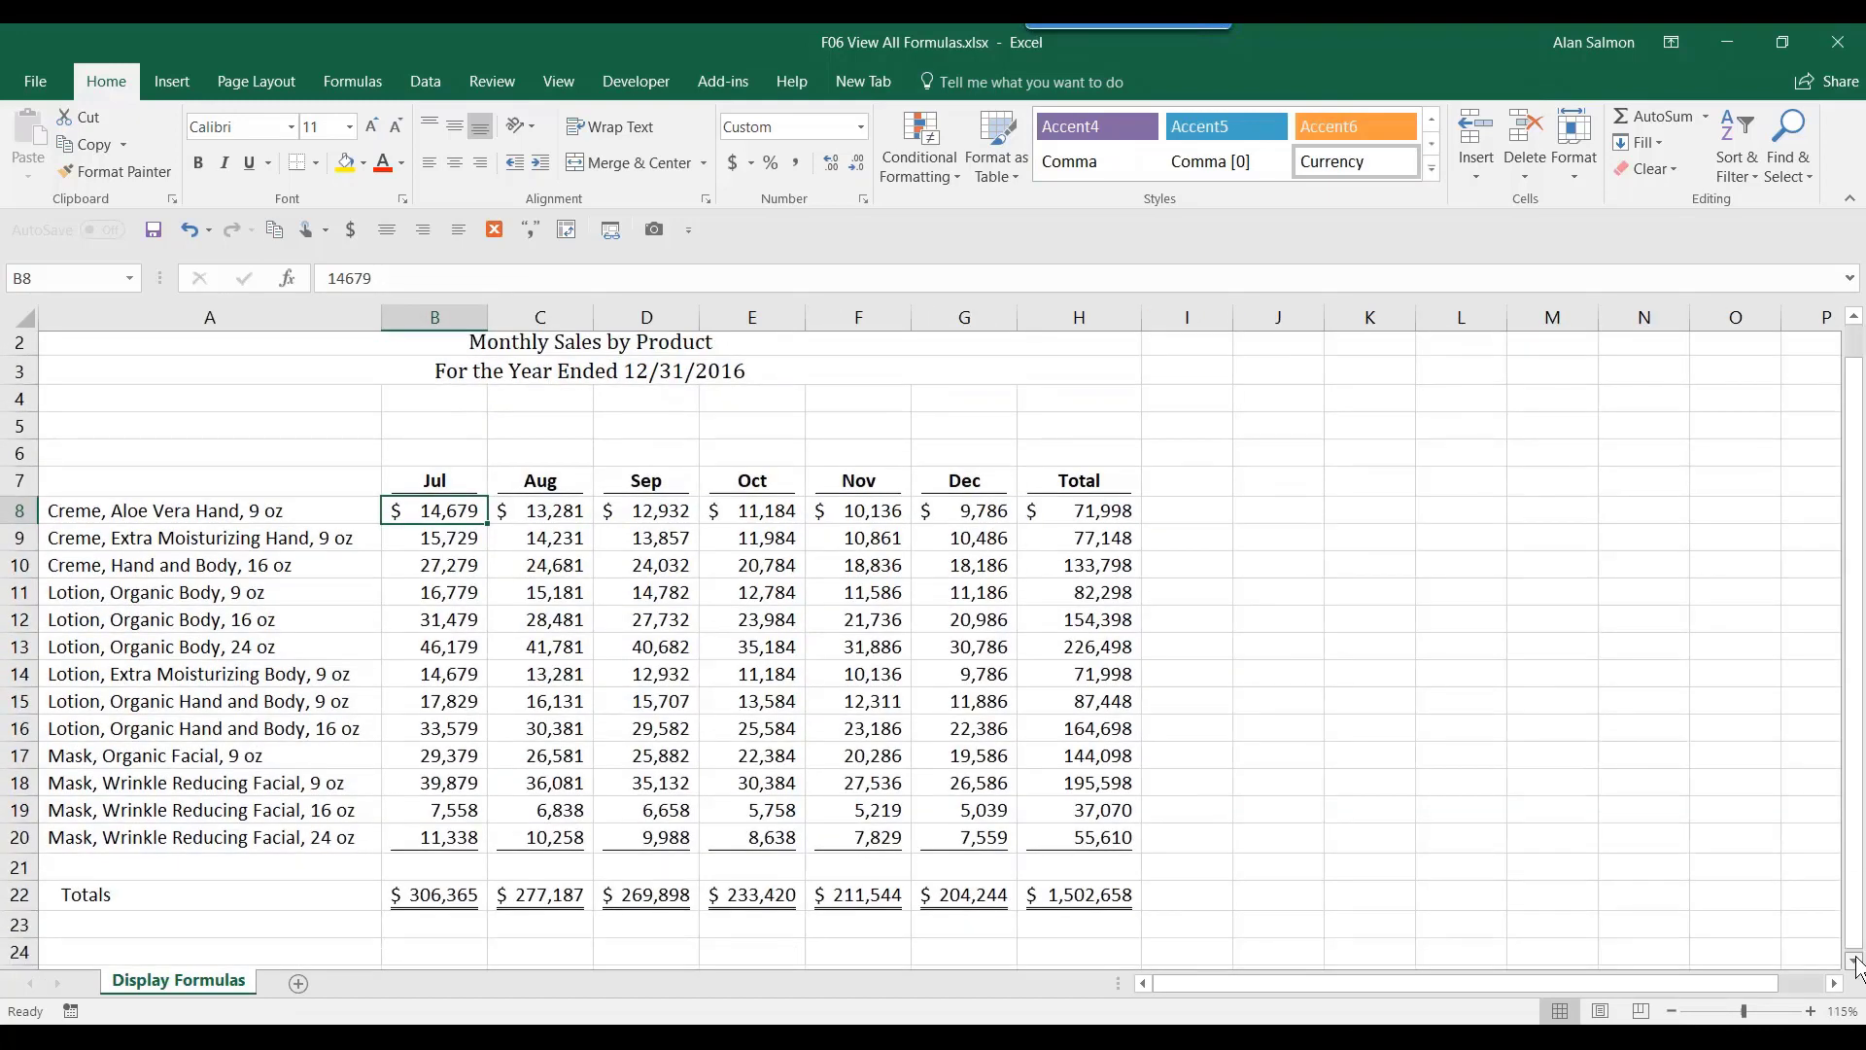
{"action": "left_click", "coordinate": [1854, 960]}
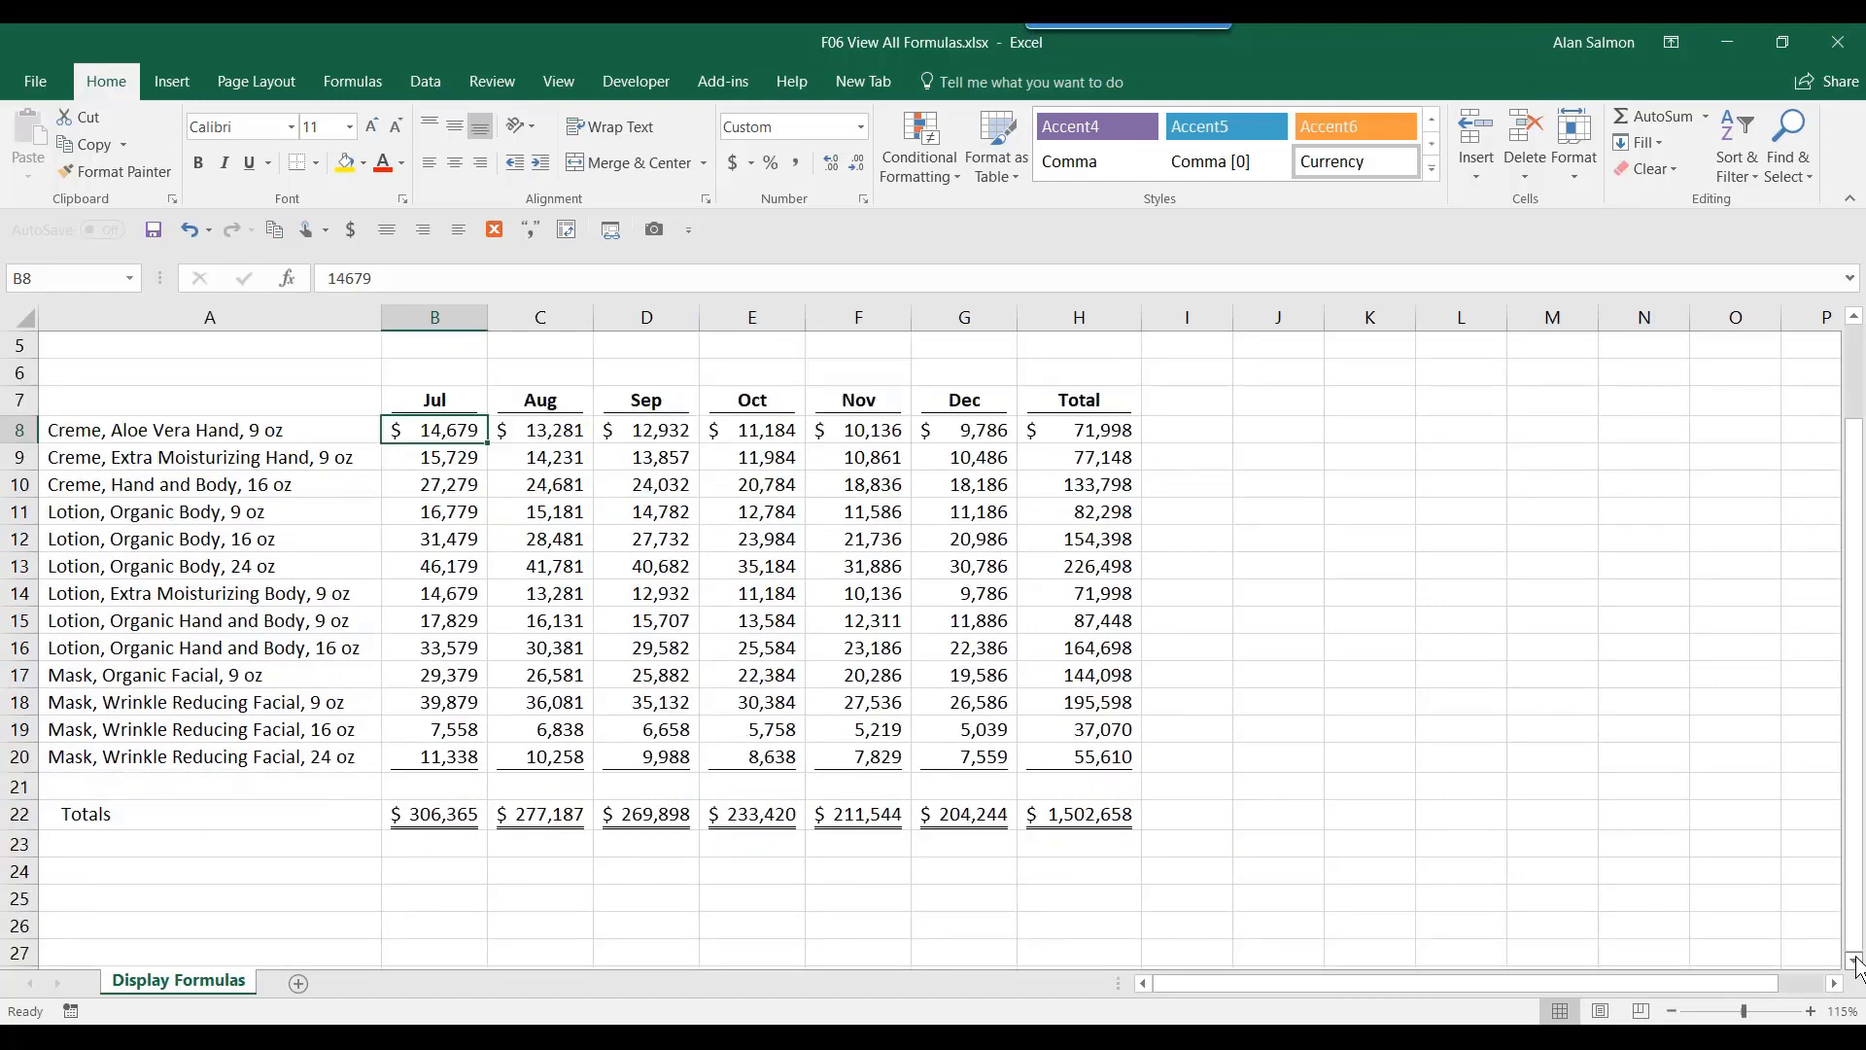
{"action": "scroll", "coordinate": [1856, 965], "scroll_direction": "up", "scroll_amount": 1, "text": "ctrl"}
{"action": "scroll", "coordinate": [556, 442], "scroll_direction": "down", "scroll_amount": 1}
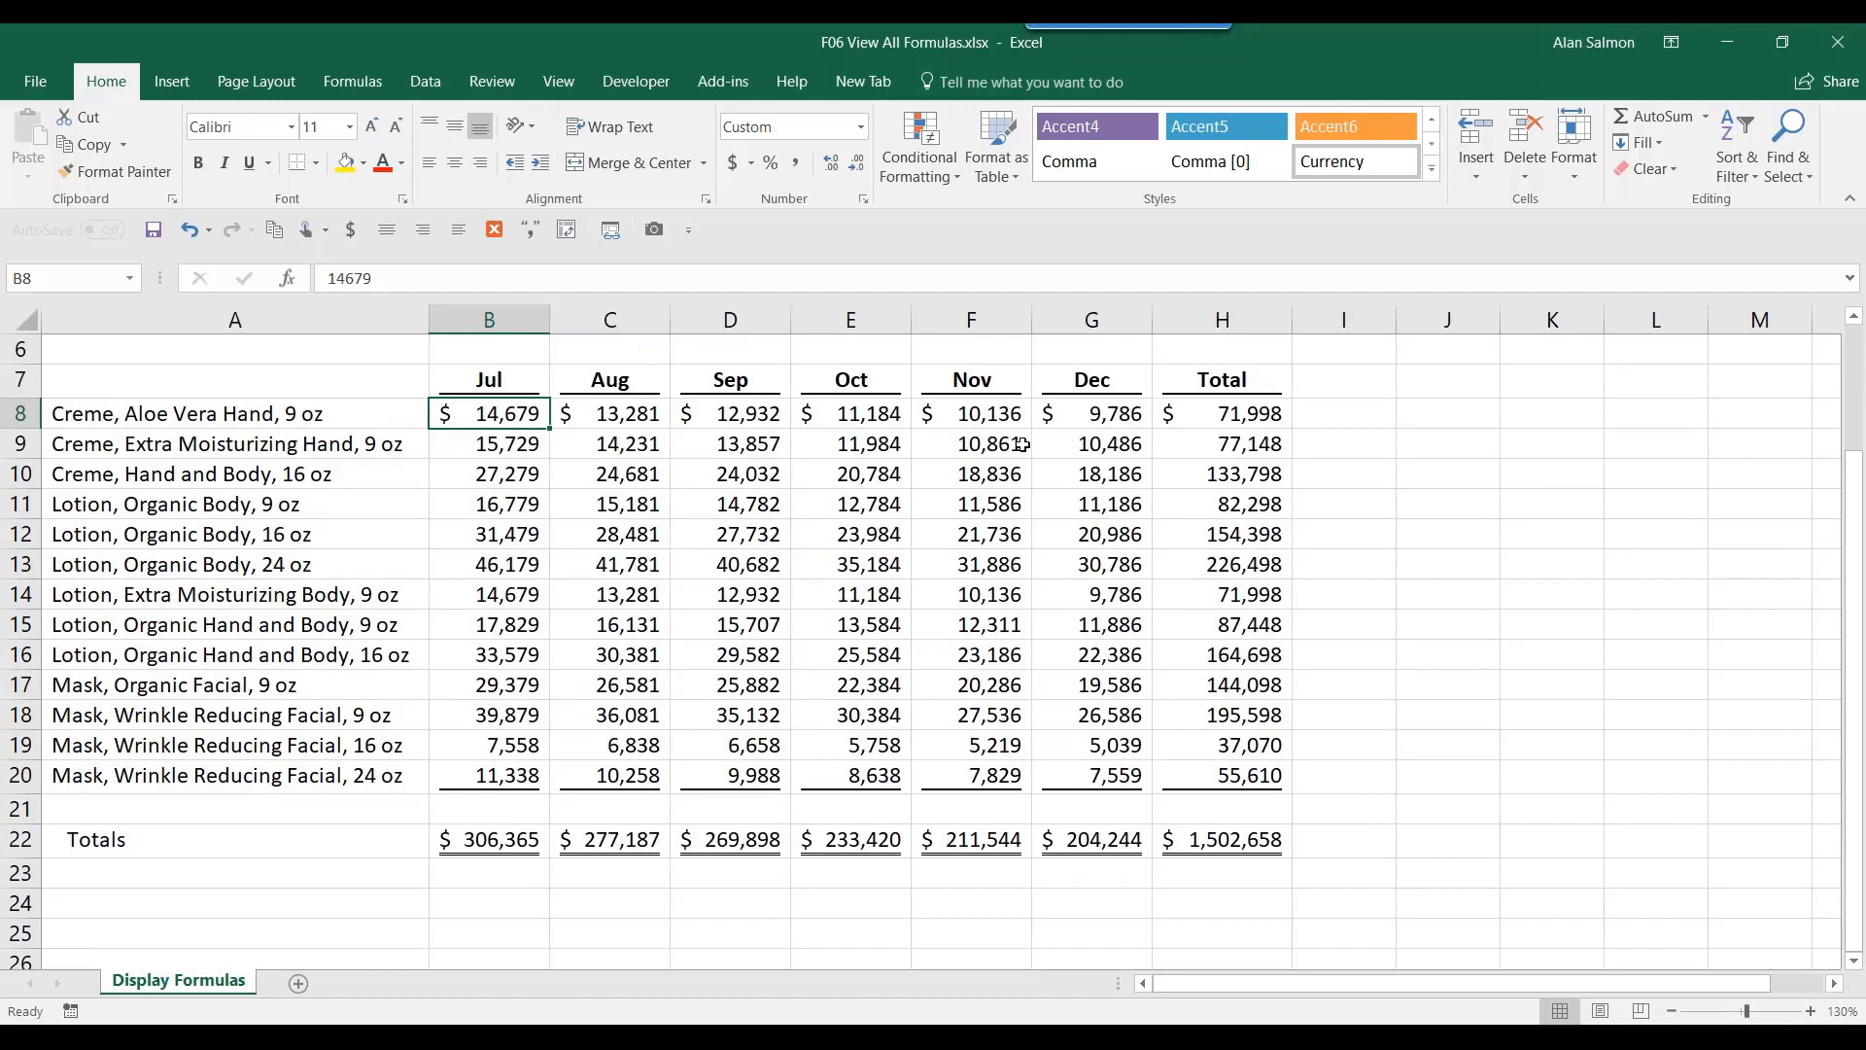
{"action": "left_click", "coordinate": [1223, 425]}
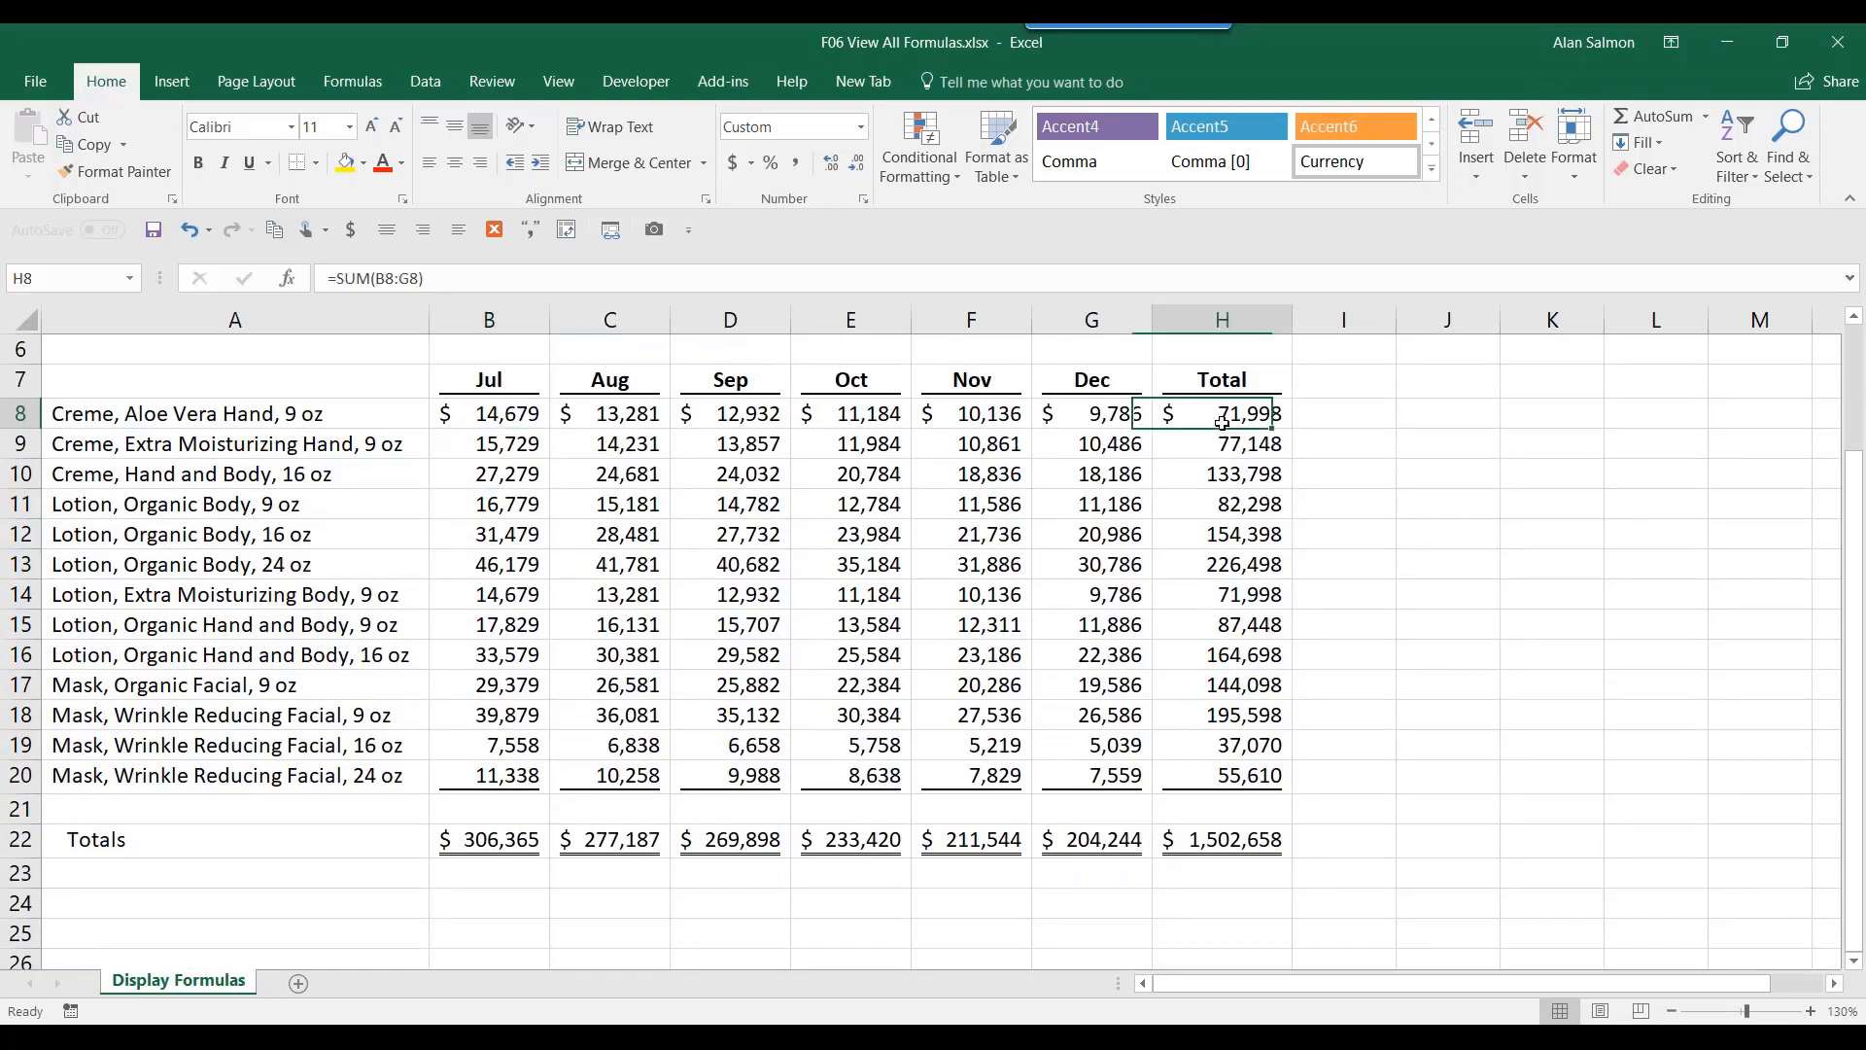
{"action": "left_click", "coordinate": [523, 837]}
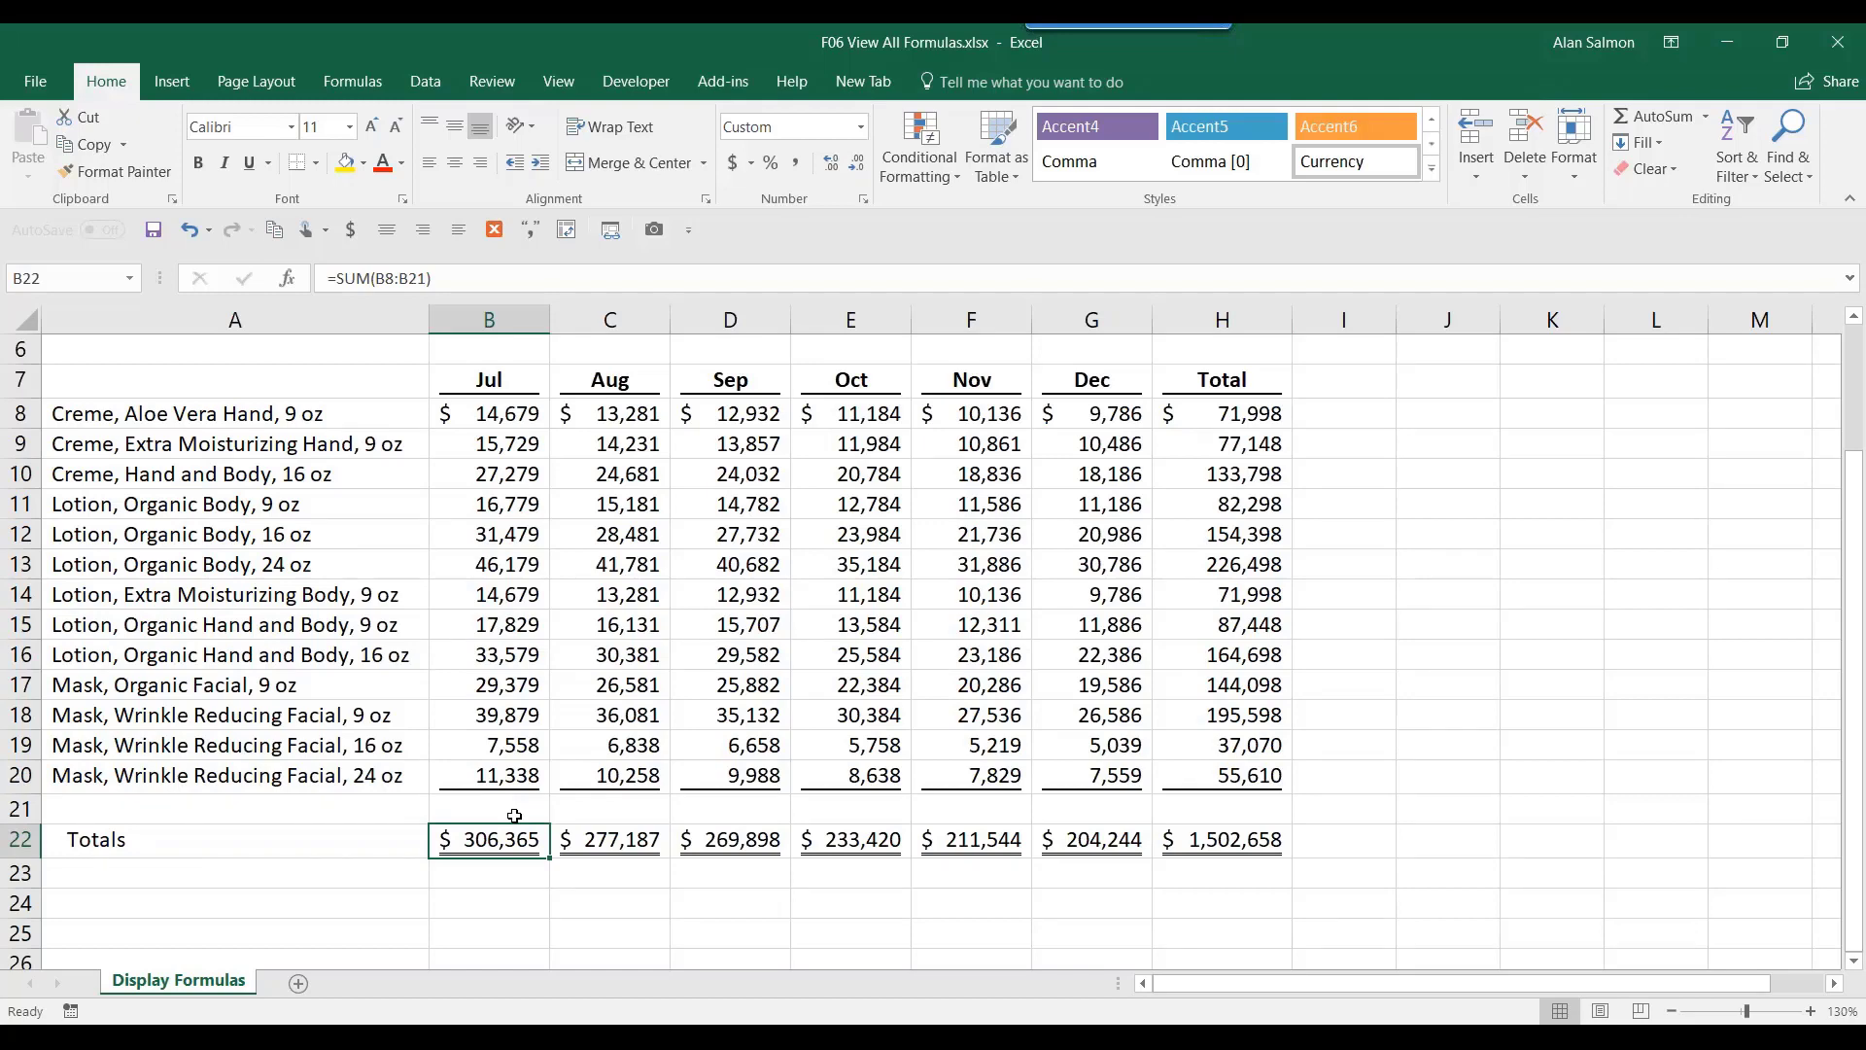
Display all formulas in the worksheet, review them across the month and Total columns, and return to showing values
{"action": "key", "text": "ctrl+grave"}
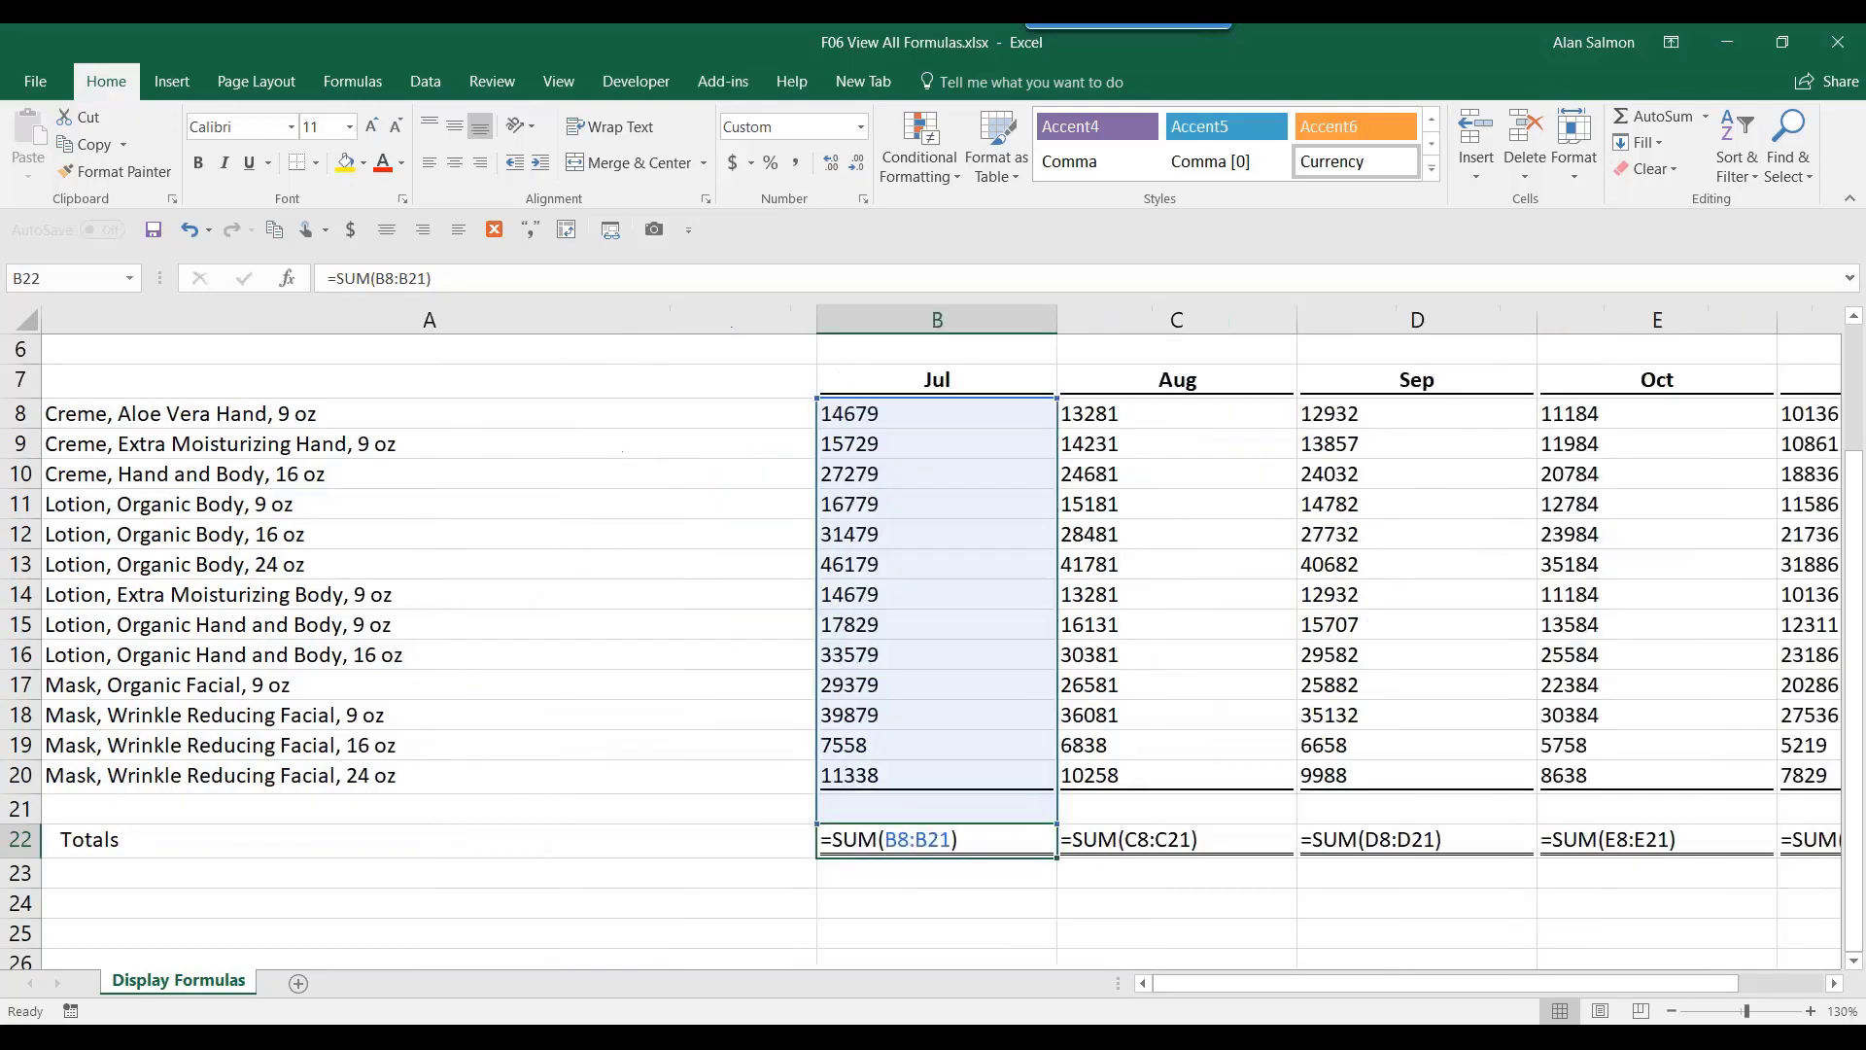
{"action": "left_click", "coordinate": [1835, 983]}
{"action": "left_click", "coordinate": [1835, 983]}
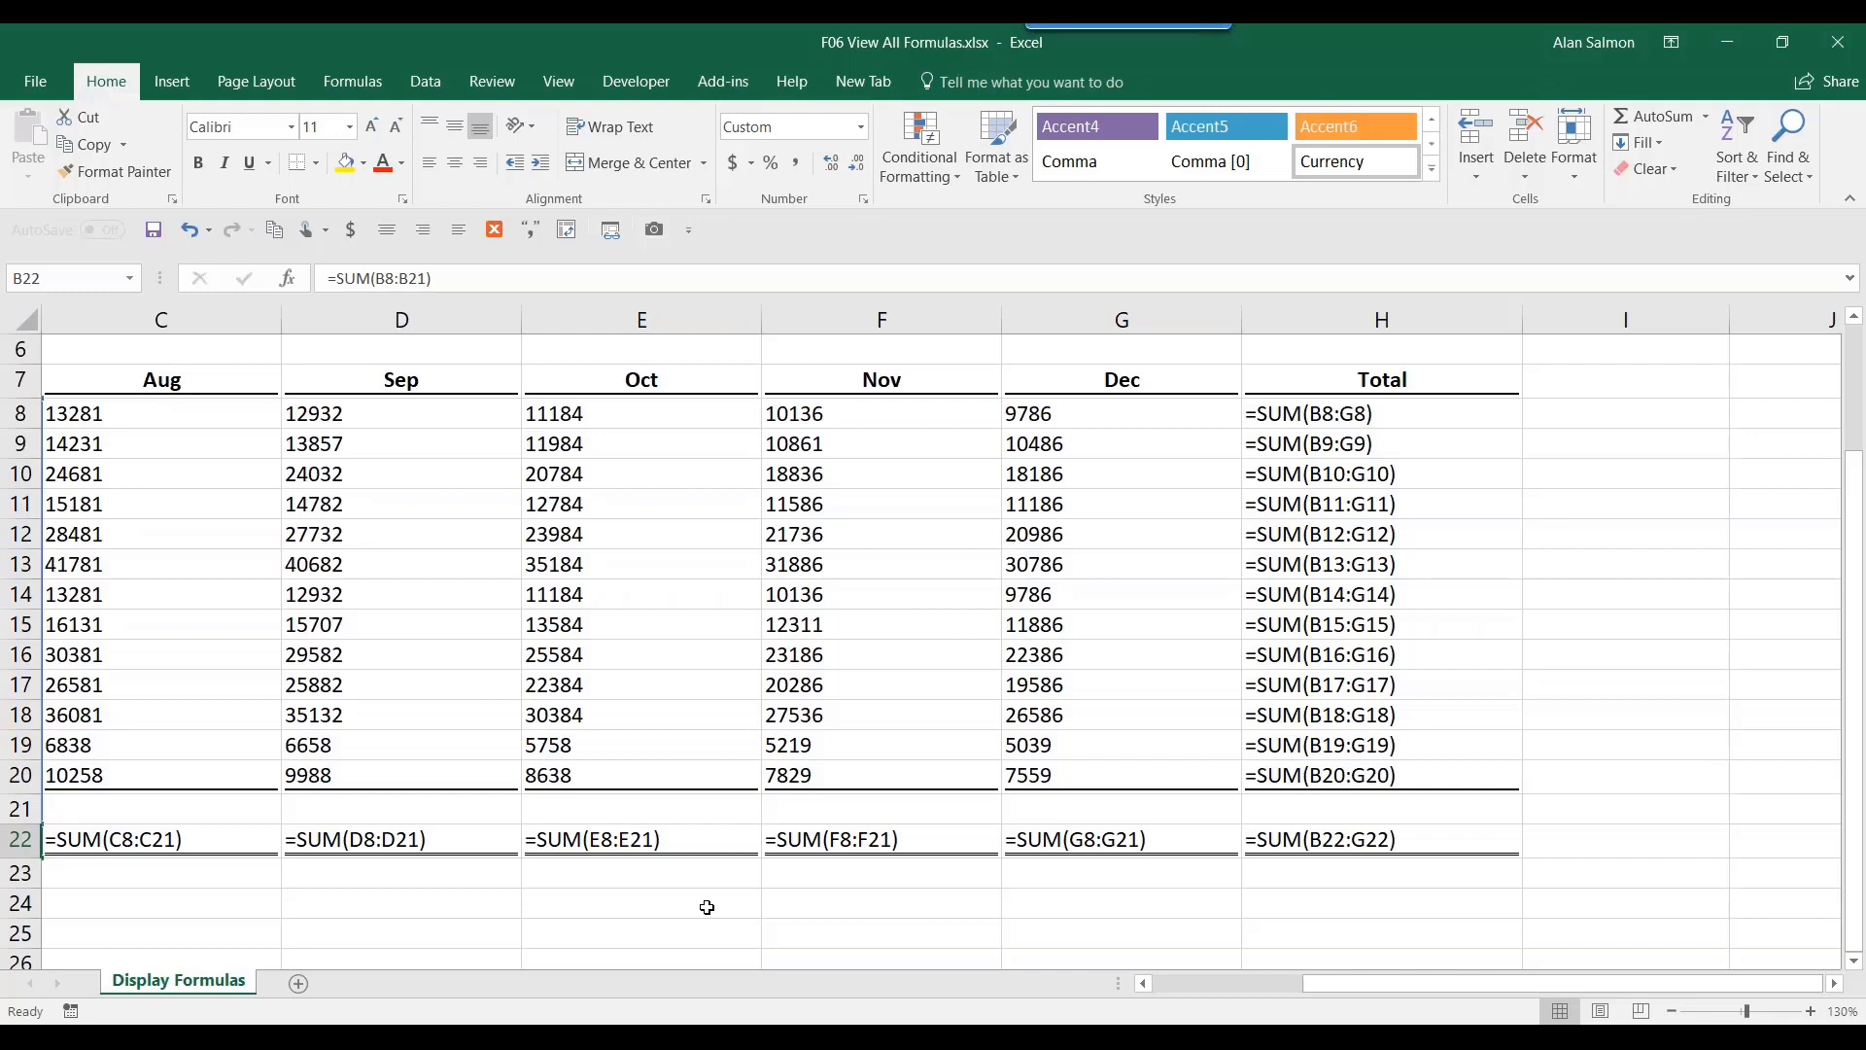
{"action": "key", "text": "ctrl+grave"}
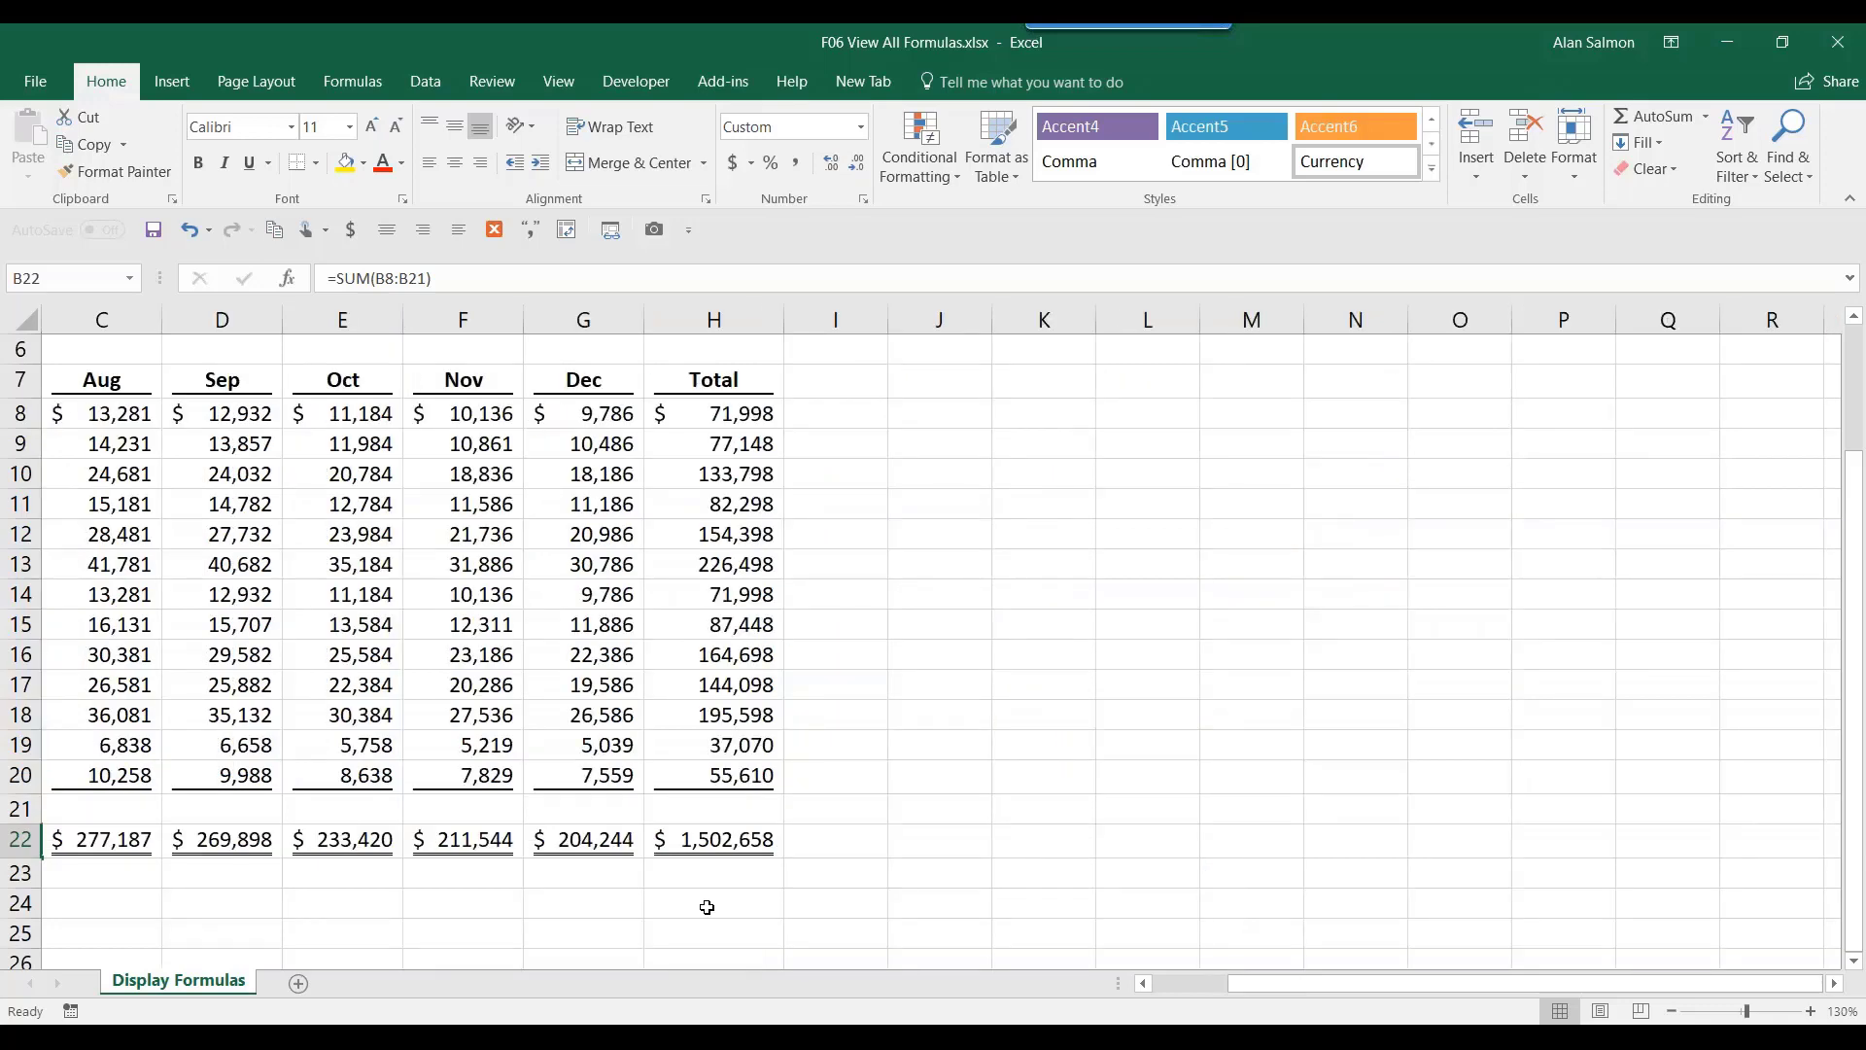
{"action": "key", "text": "ctrl+grave"}
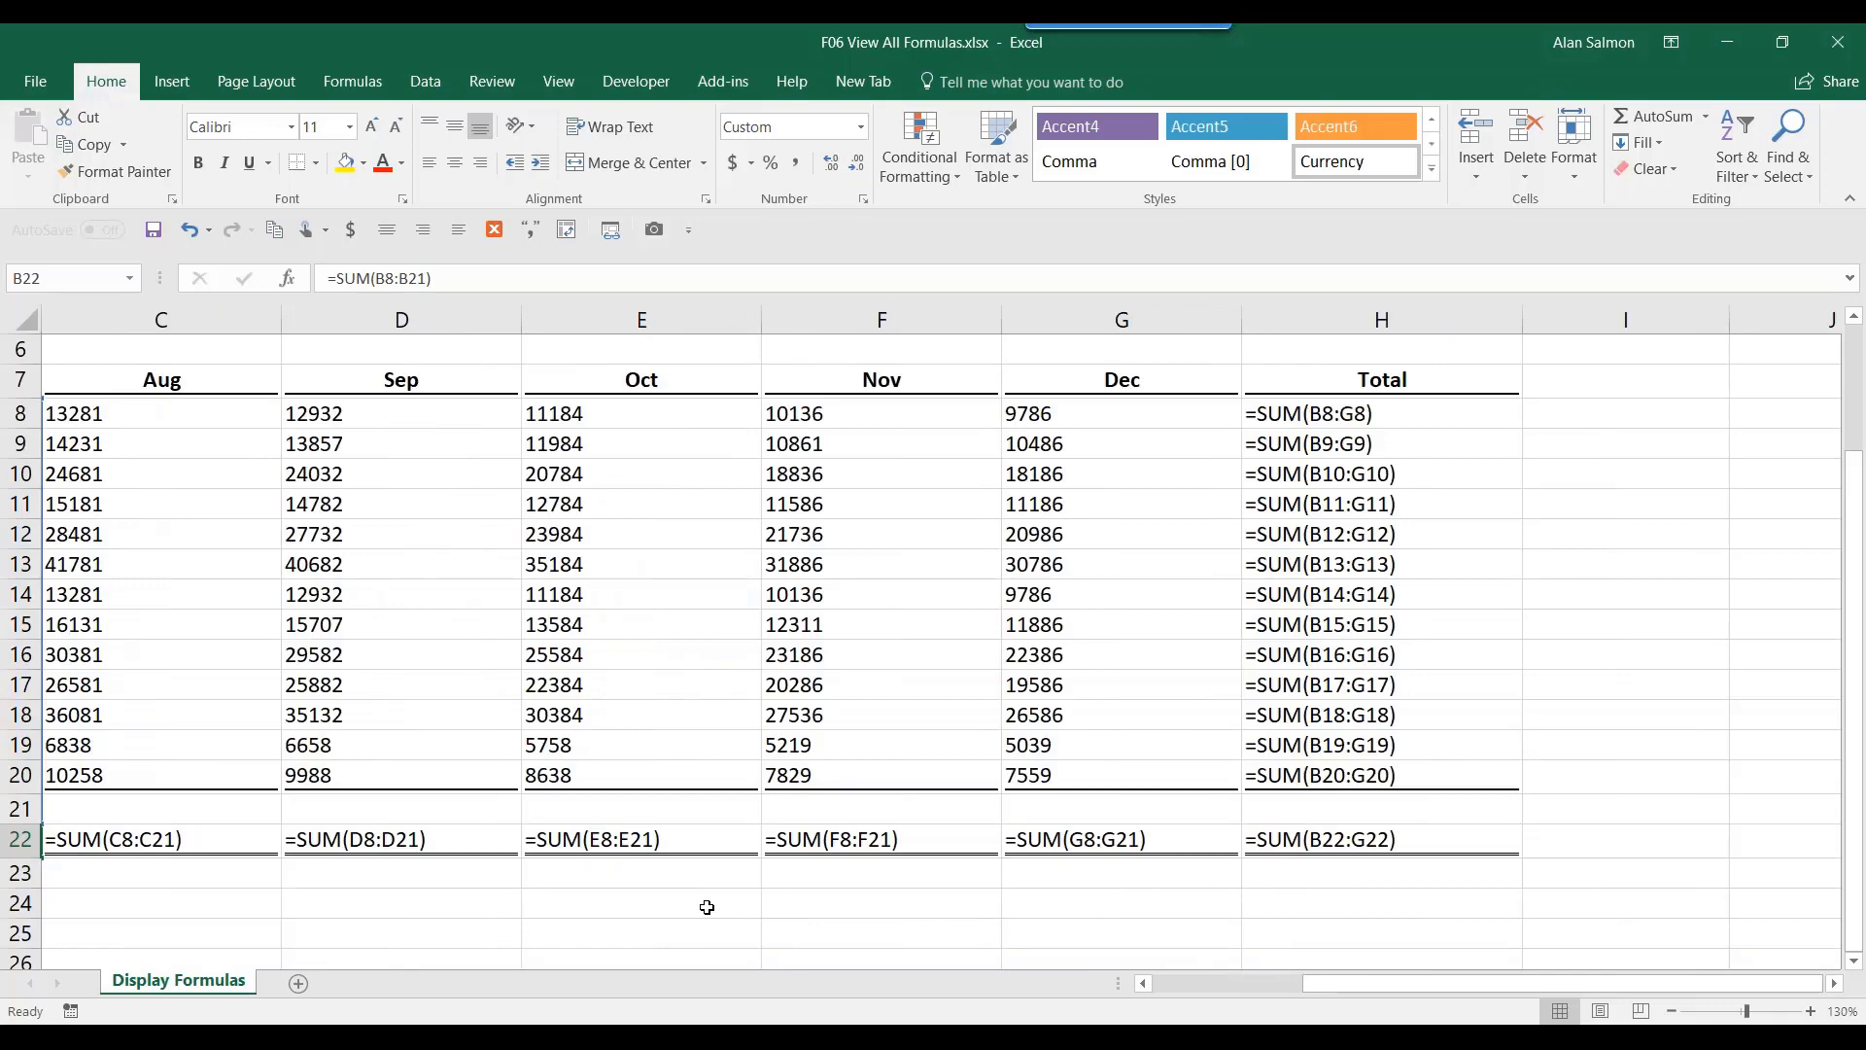
{"action": "key", "text": "ctrl+grave"}
{"action": "key", "text": "ctrl+grave"}
{"action": "key", "text": "ctrl+grave"}
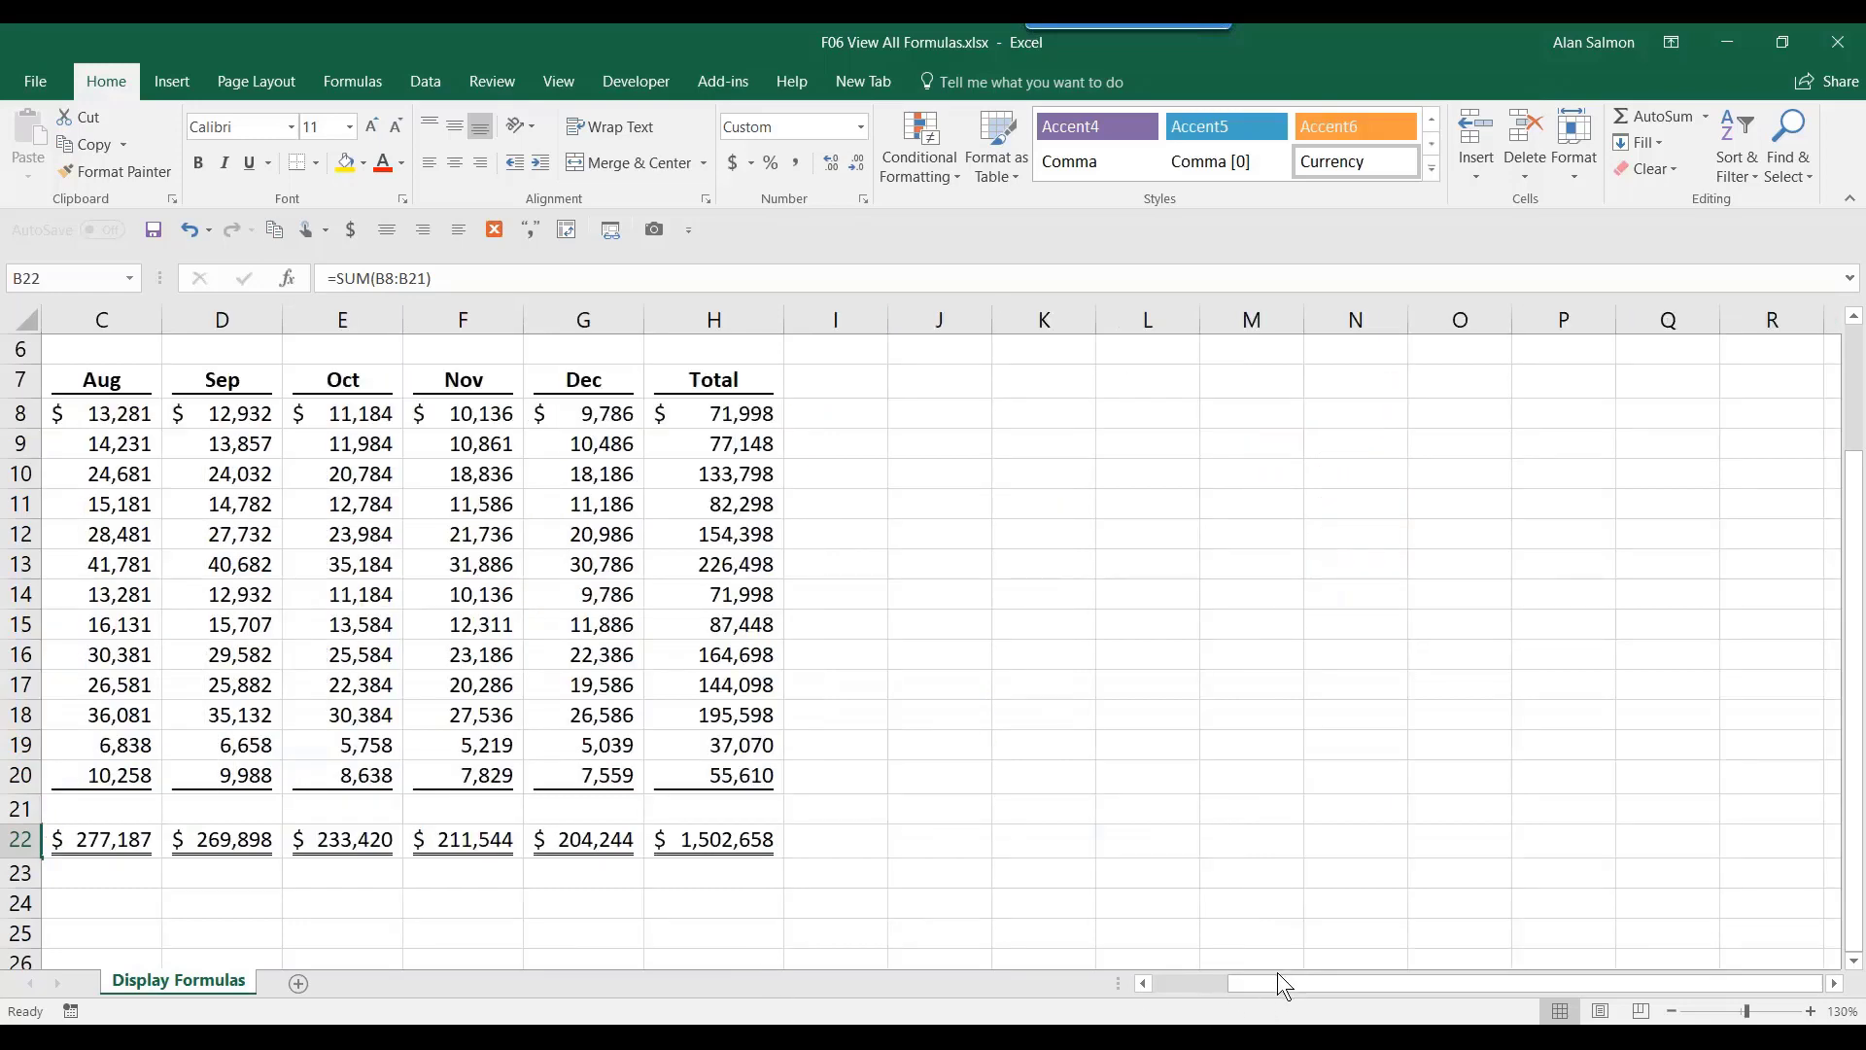
{"action": "left_click_drag", "start_coordinate": [1260, 982], "coordinate": [1158, 999]}
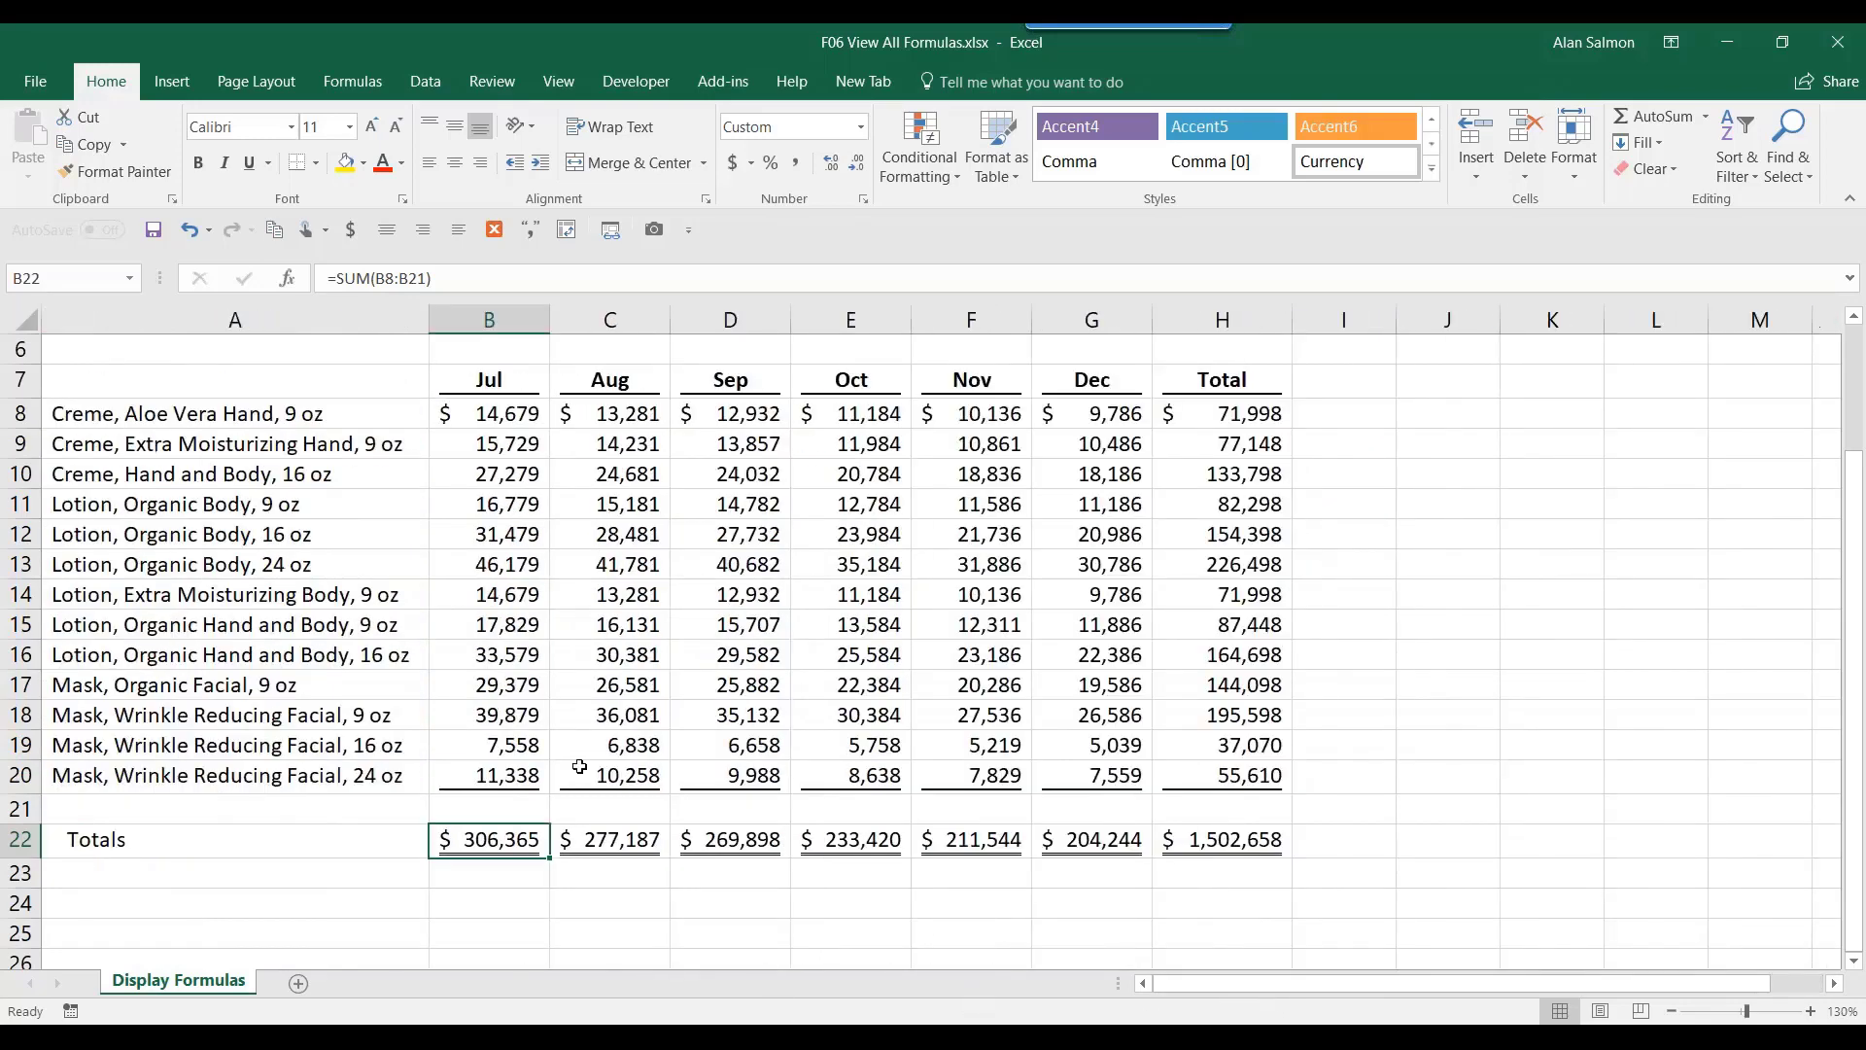
Use Go To Special on B8:H22 to select only formulas that return numbers, and clear the selection
{"action": "left_click_drag", "start_coordinate": [504, 416], "coordinate": [1222, 832]}
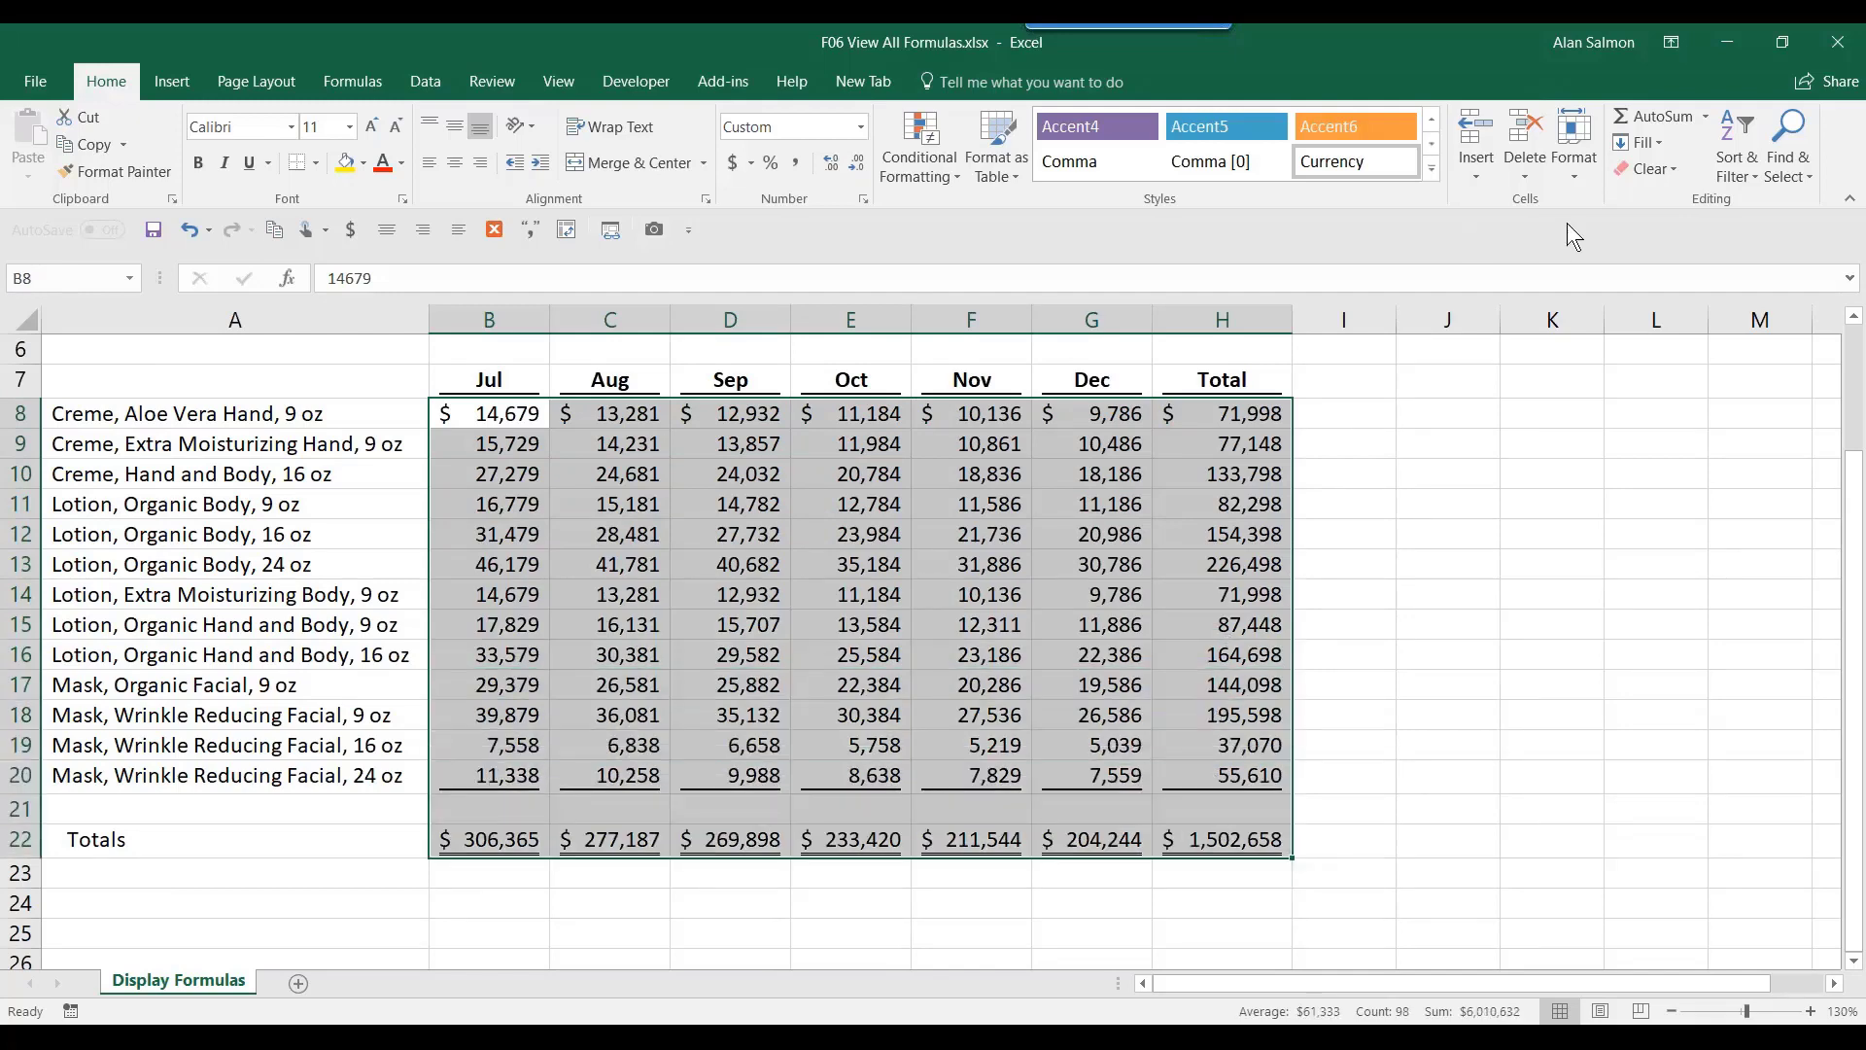
{"action": "left_click", "coordinate": [1792, 165]}
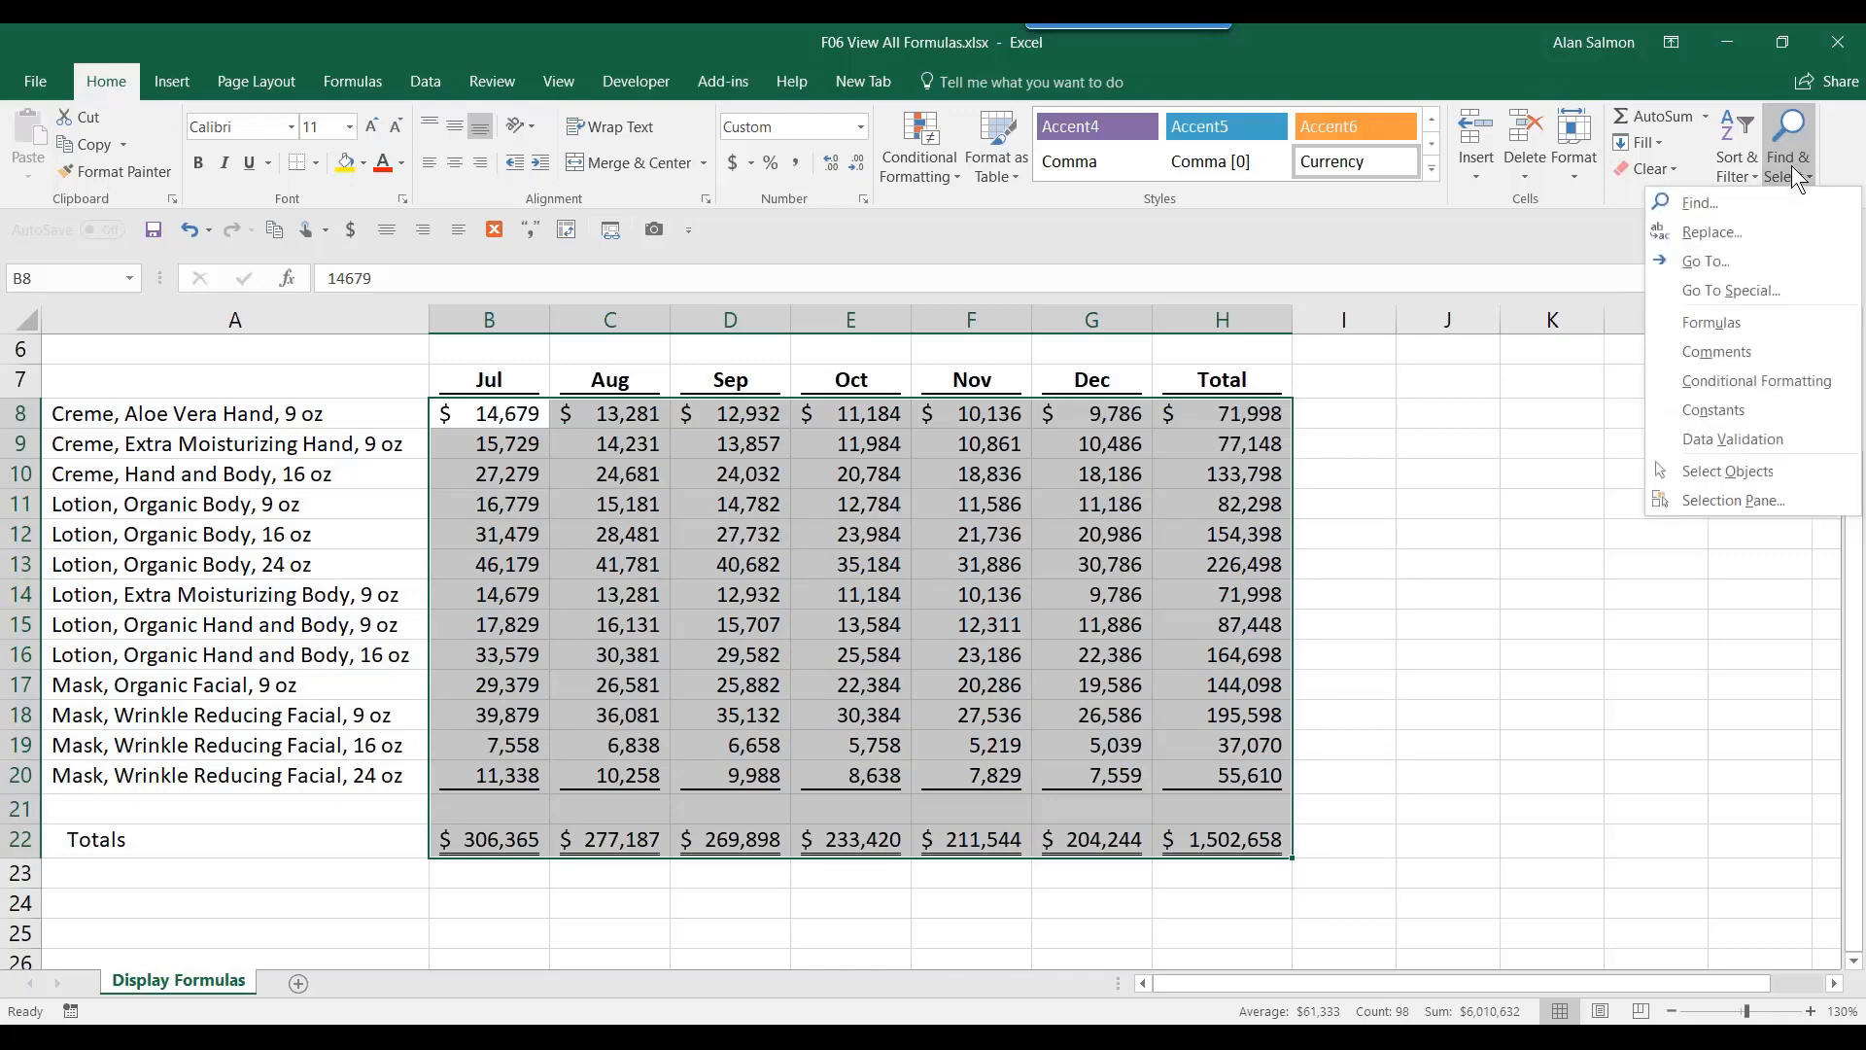
{"action": "left_click", "coordinate": [1750, 290]}
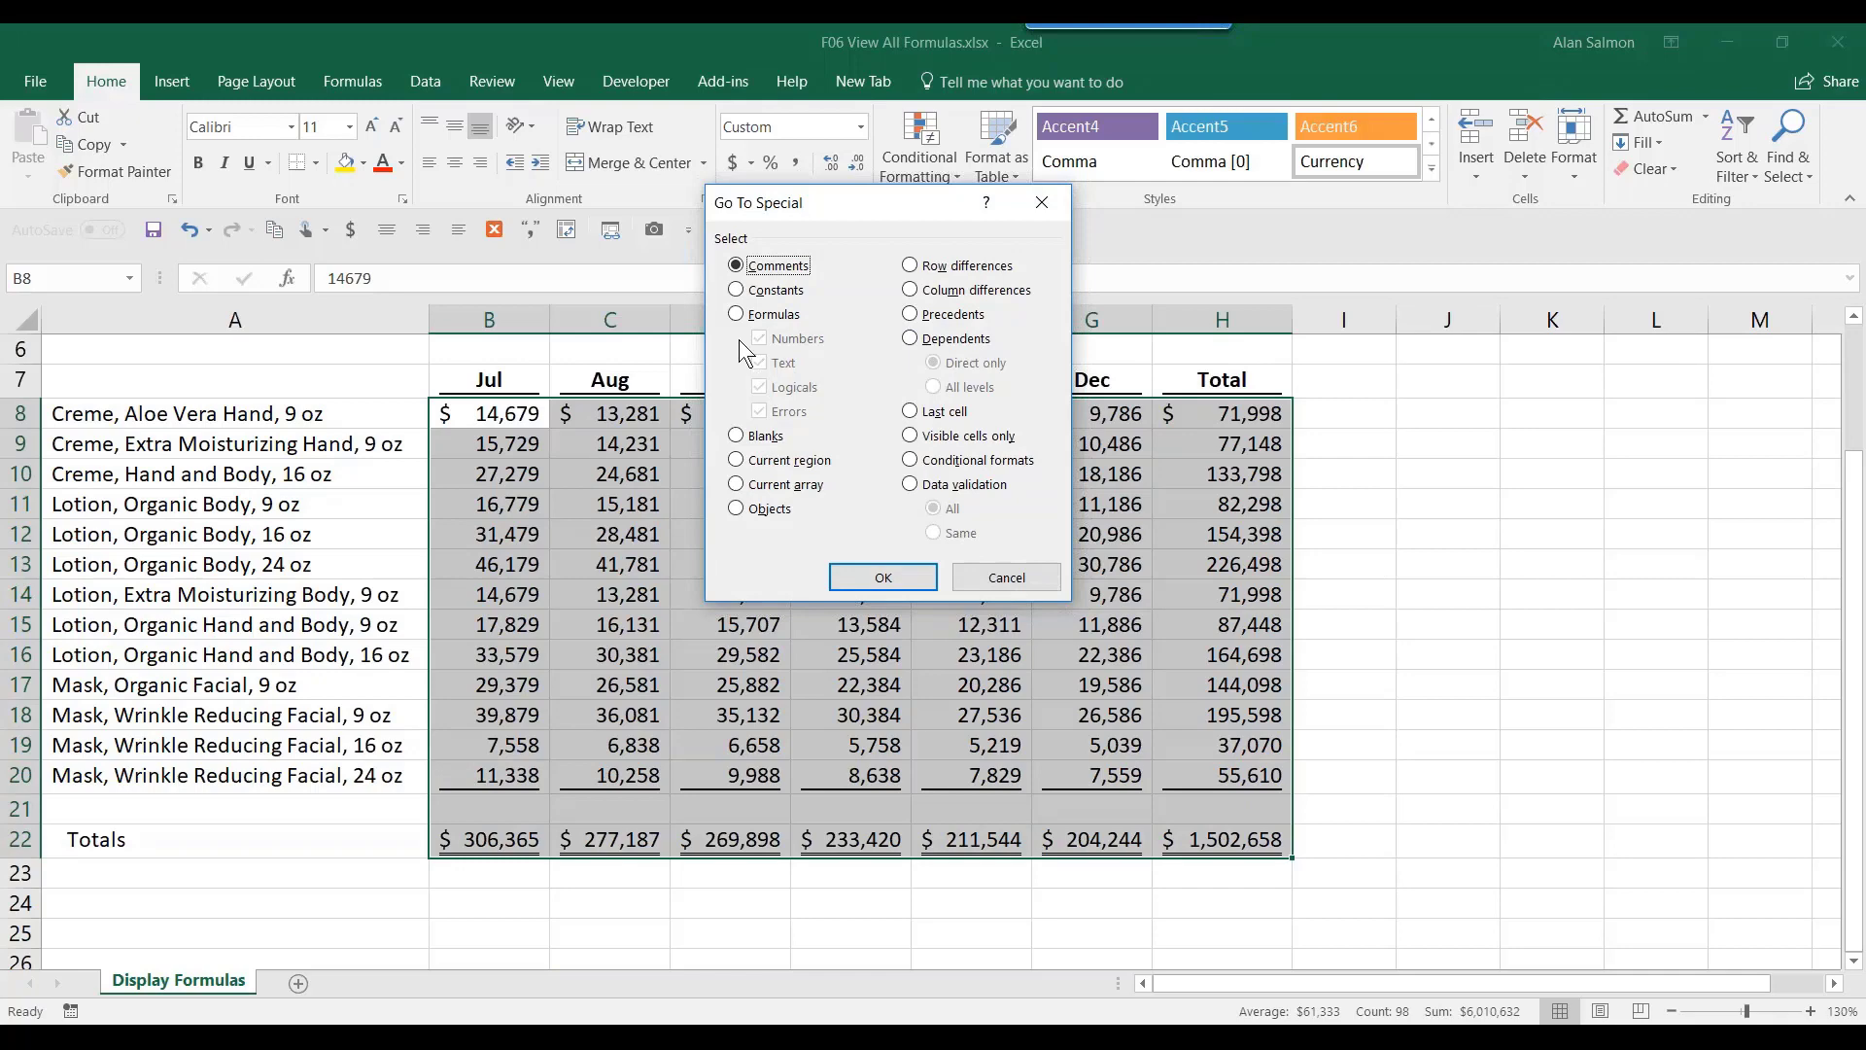
{"action": "left_click", "coordinate": [737, 314]}
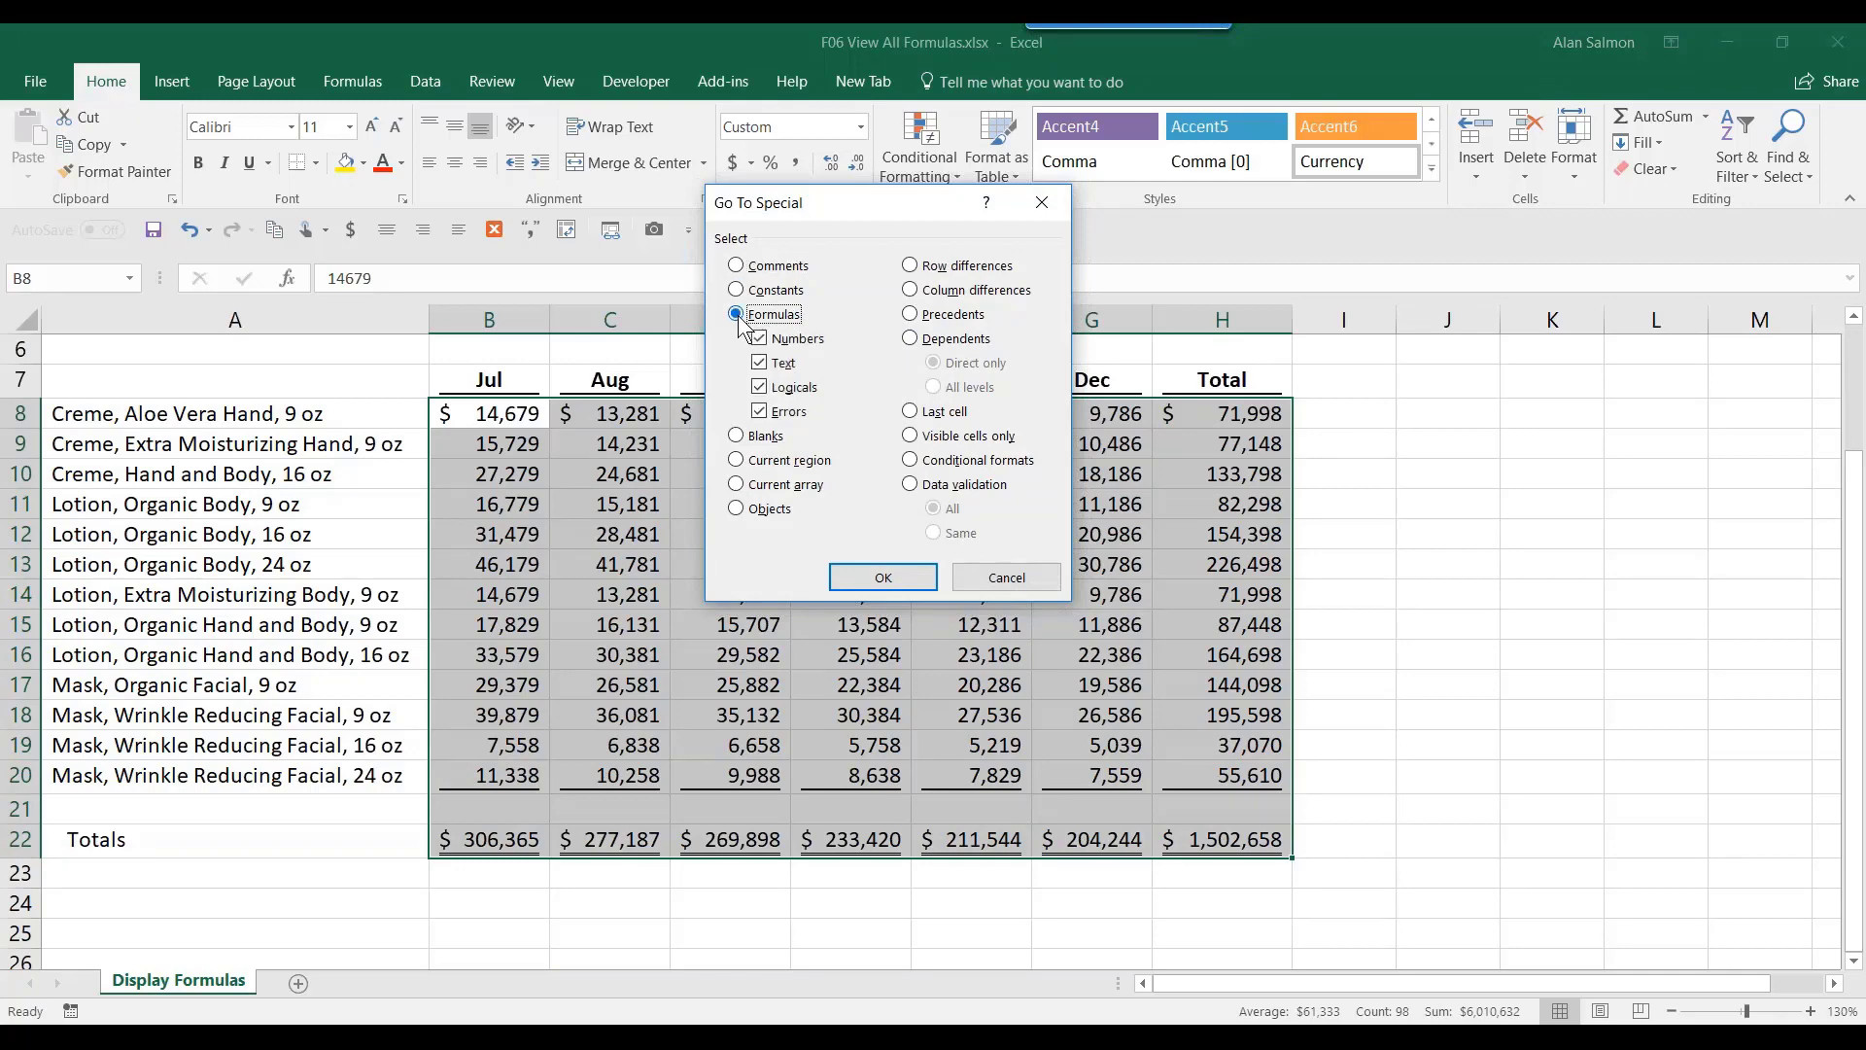
{"action": "left_click", "coordinate": [759, 363]}
{"action": "left_click", "coordinate": [759, 387]}
{"action": "left_click", "coordinate": [759, 411]}
{"action": "left_click", "coordinate": [902, 574]}
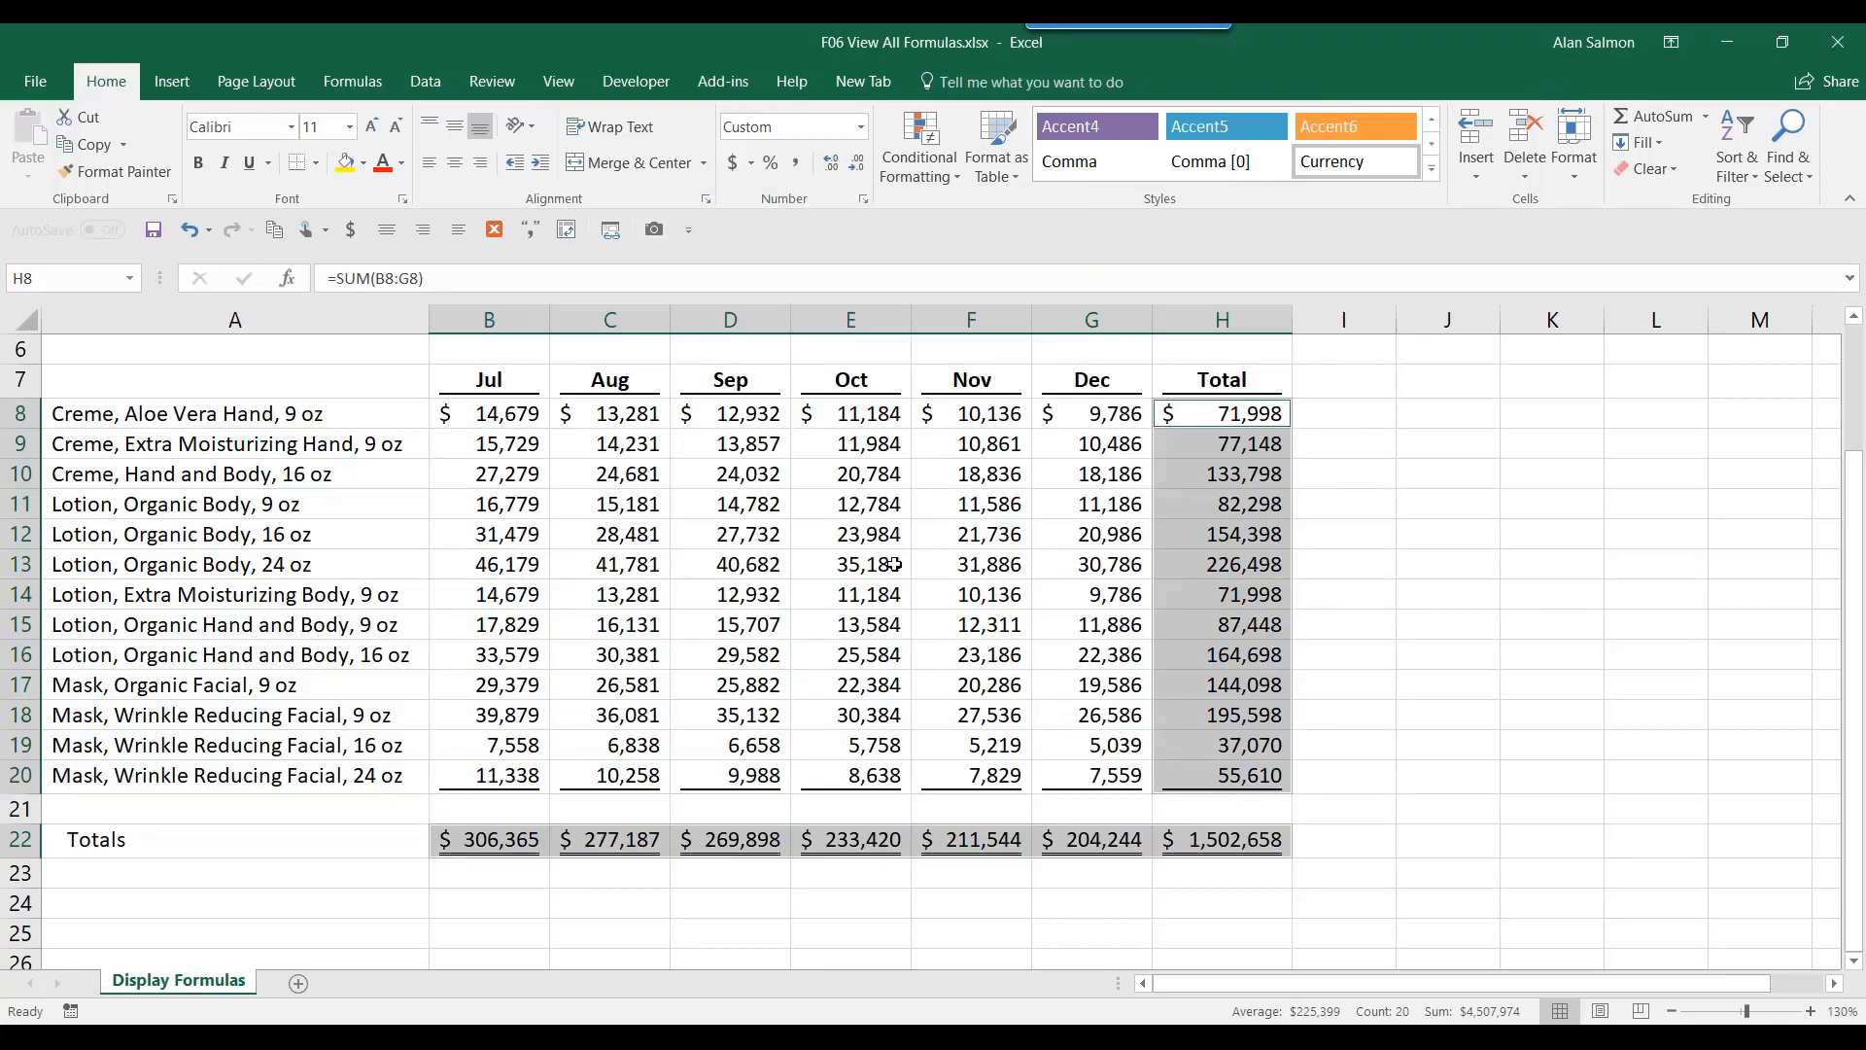
{"action": "left_click", "coordinate": [1197, 540]}
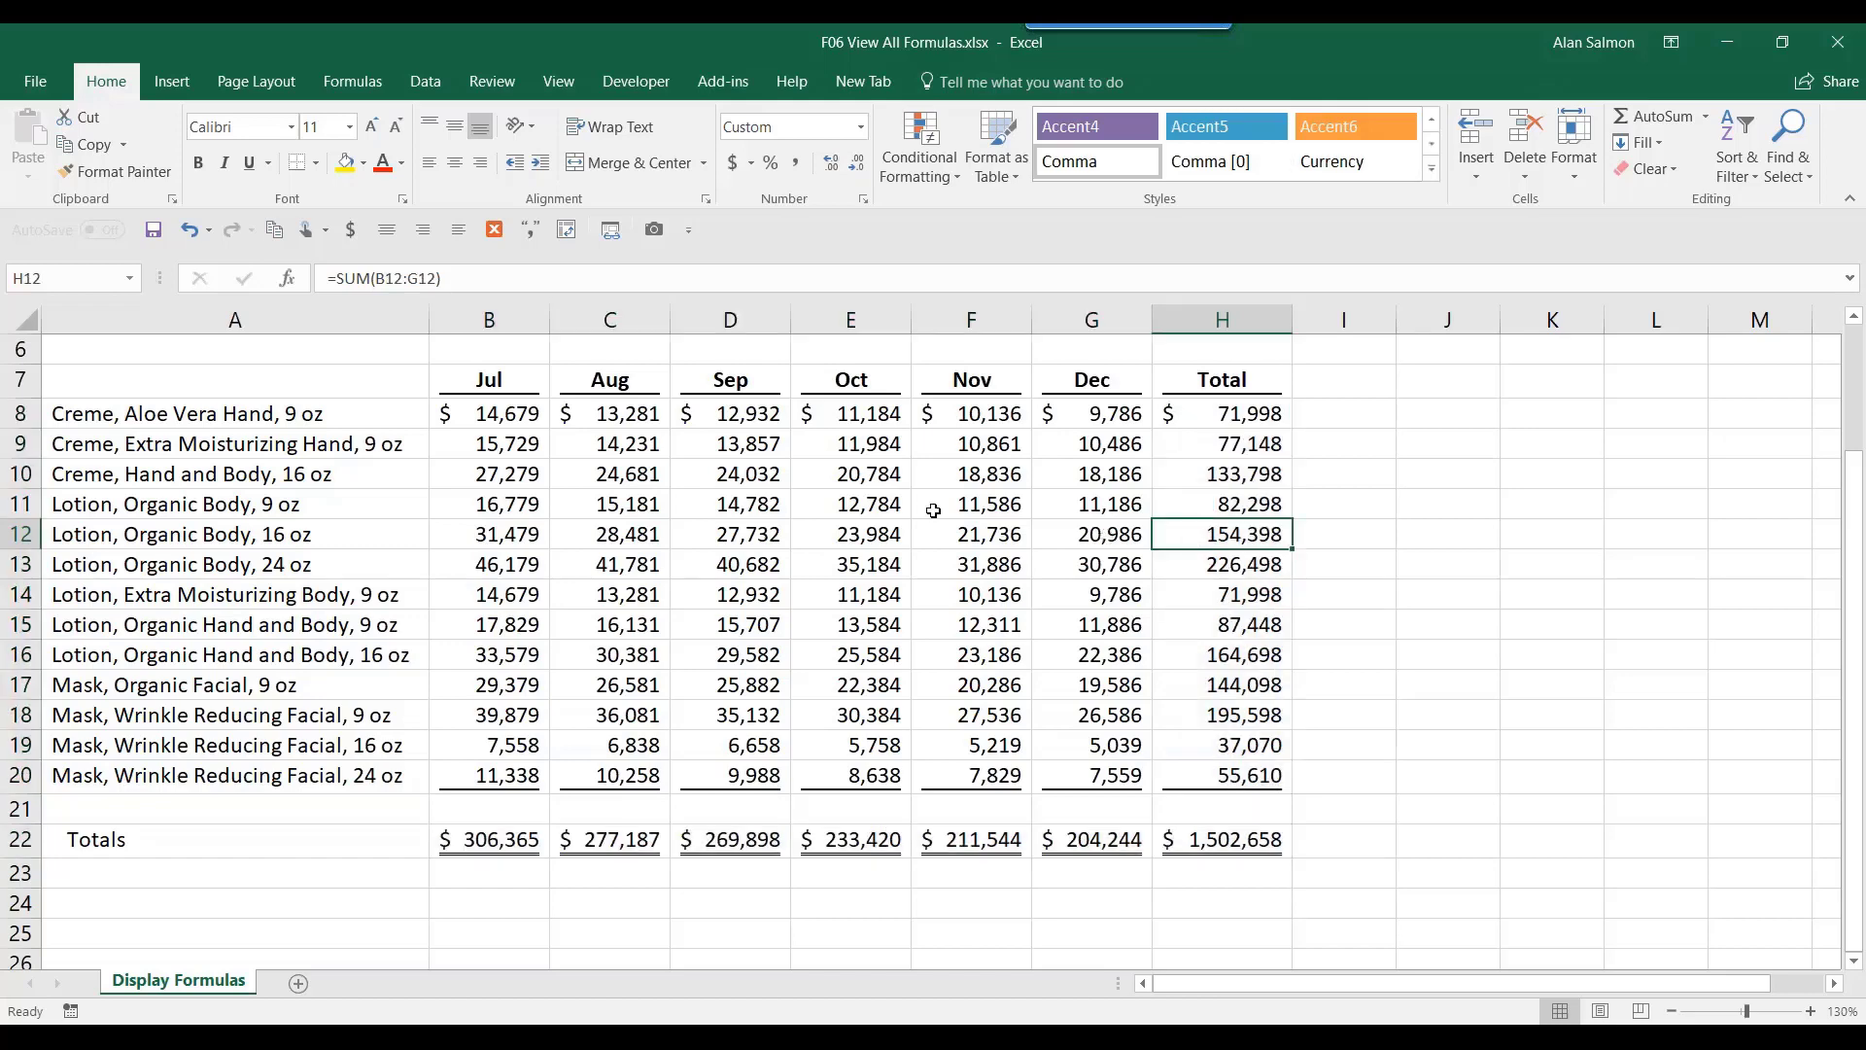
Select every formula cell within B8:H22 using Go To Special and highlight them with a yellow fill
{"action": "left_click_drag", "start_coordinate": [515, 416], "coordinate": [1288, 845]}
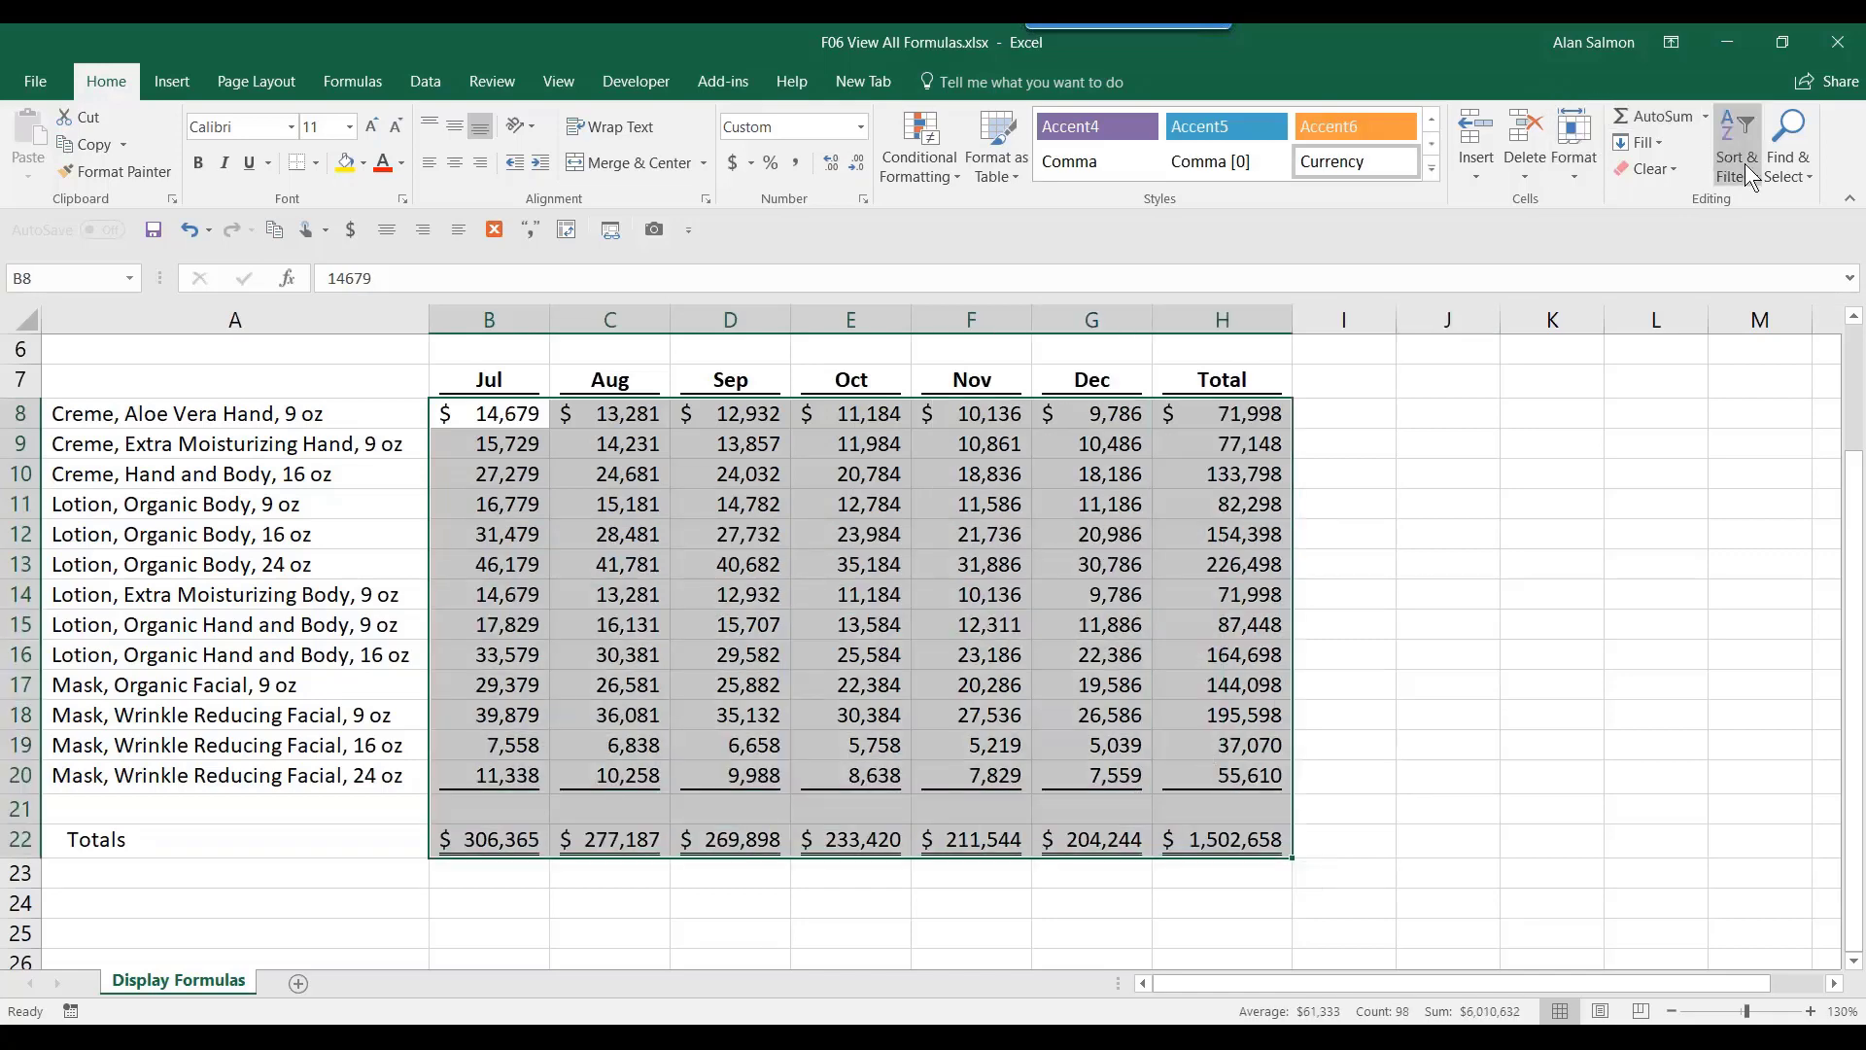
{"action": "left_click", "coordinate": [1794, 165]}
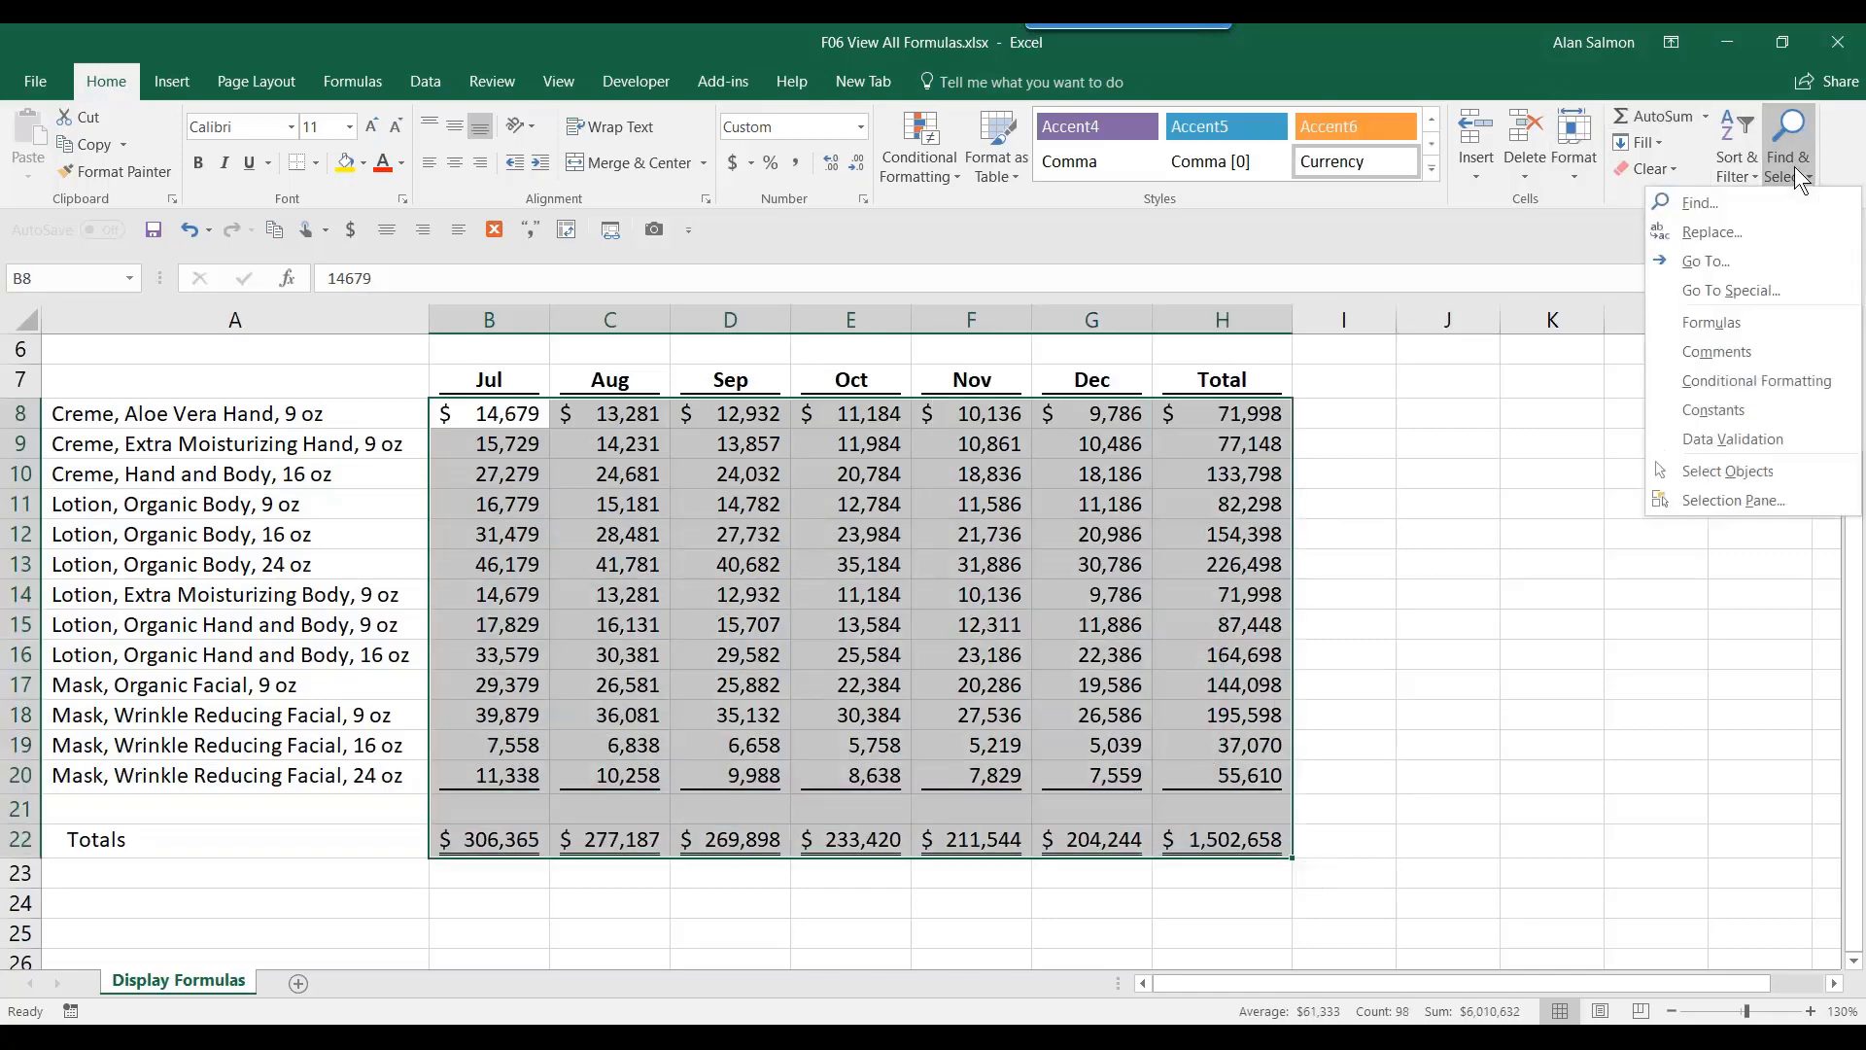
{"action": "left_click", "coordinate": [1740, 290]}
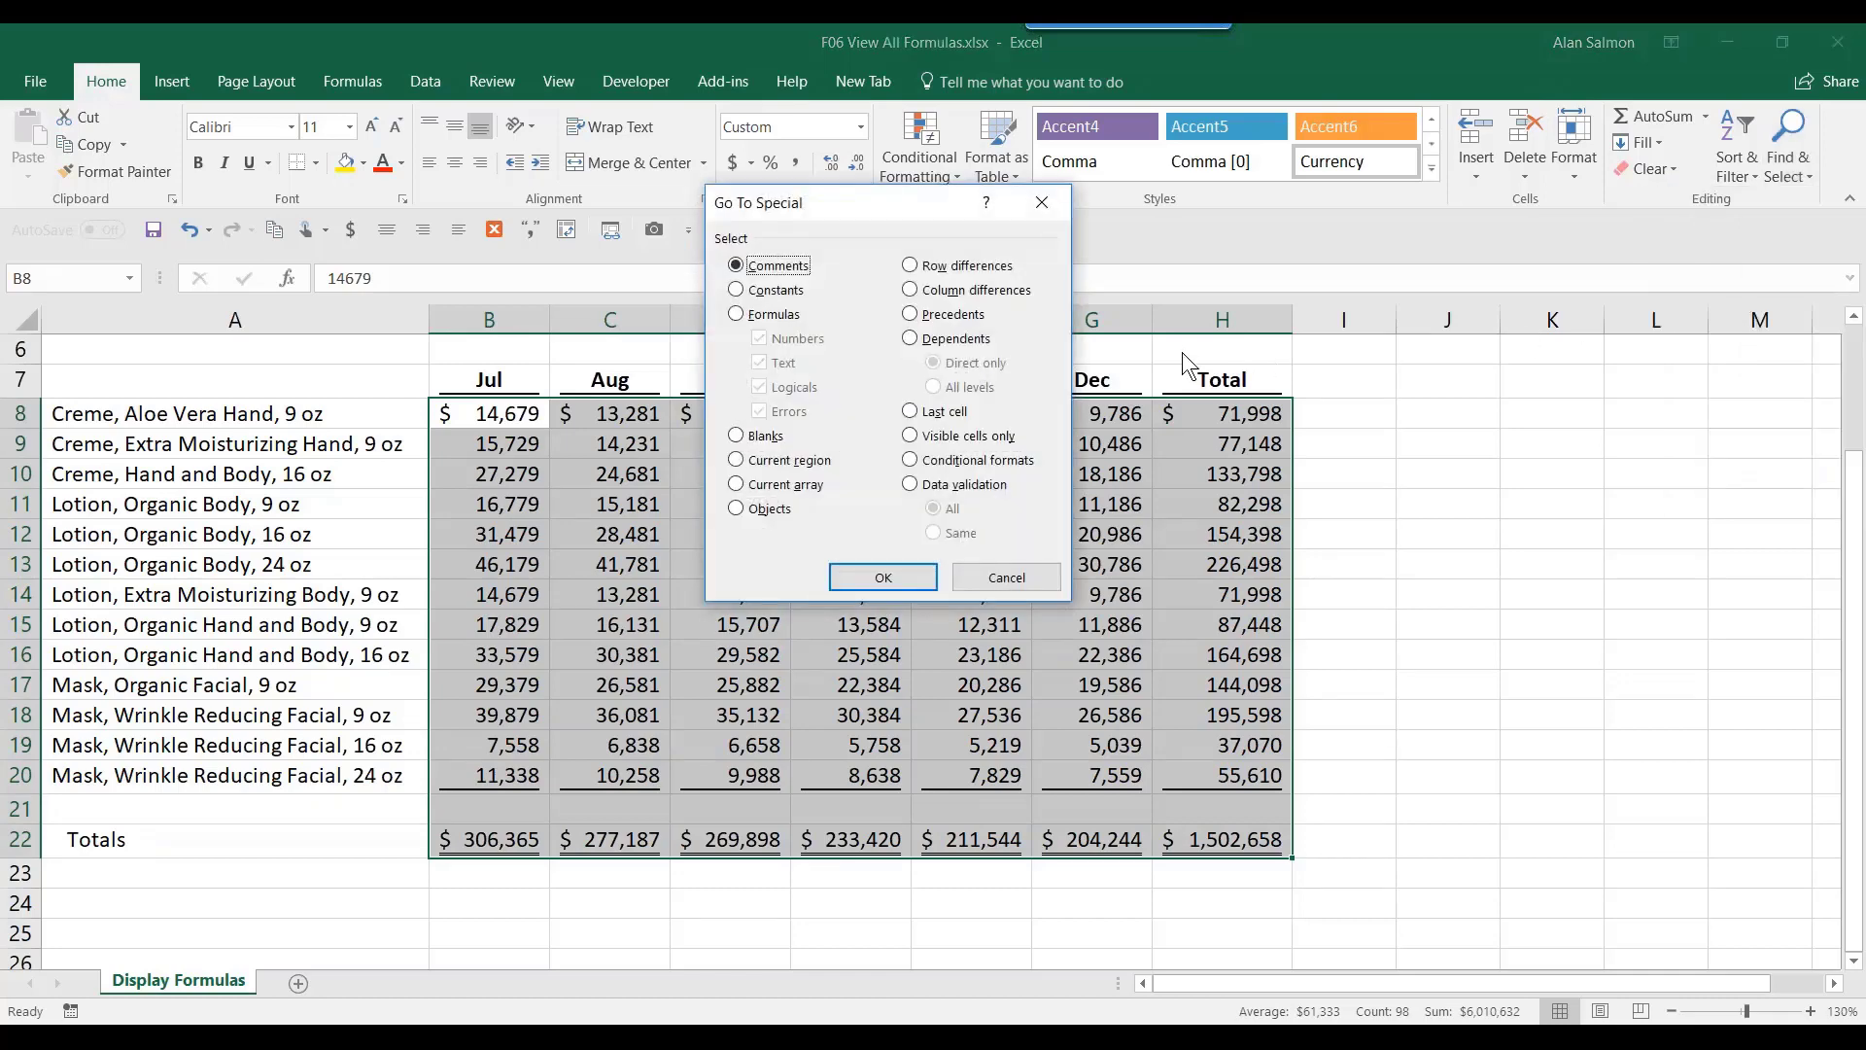
{"action": "left_click", "coordinate": [736, 315]}
{"action": "left_click", "coordinate": [885, 578]}
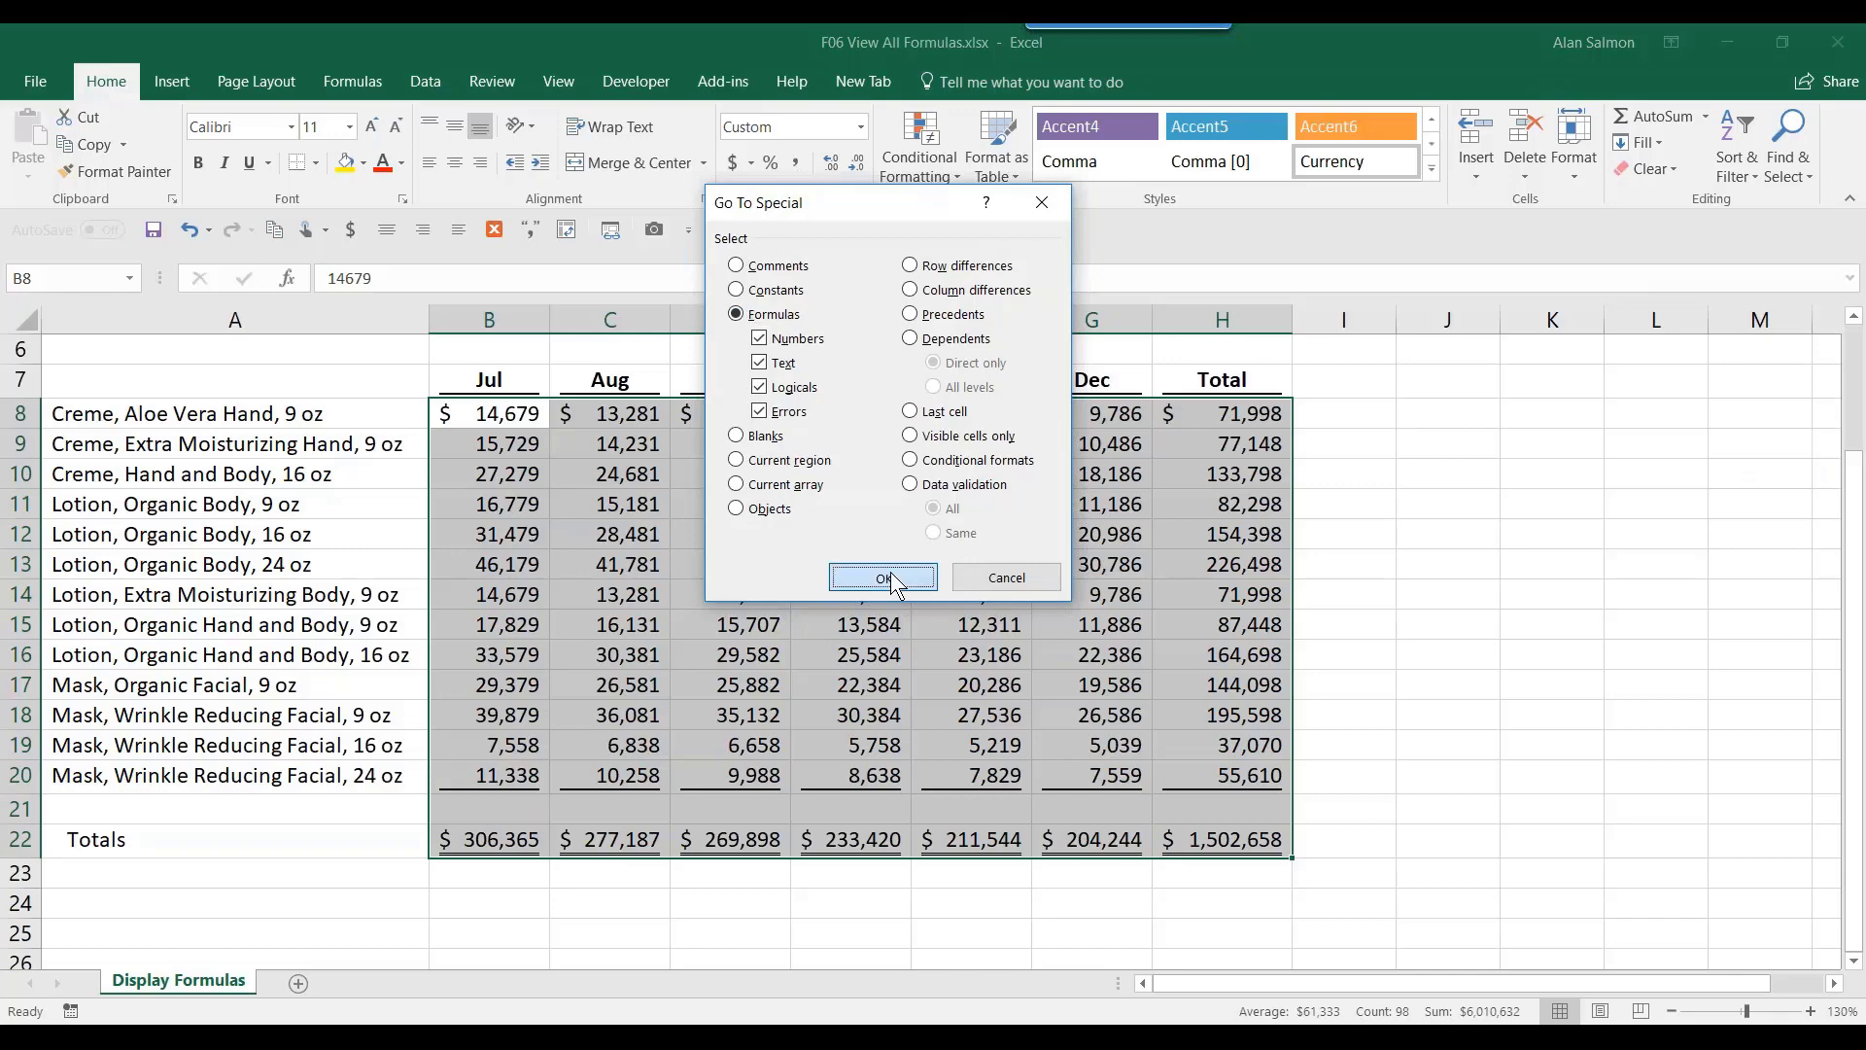
{"action": "left_click", "coordinate": [346, 166]}
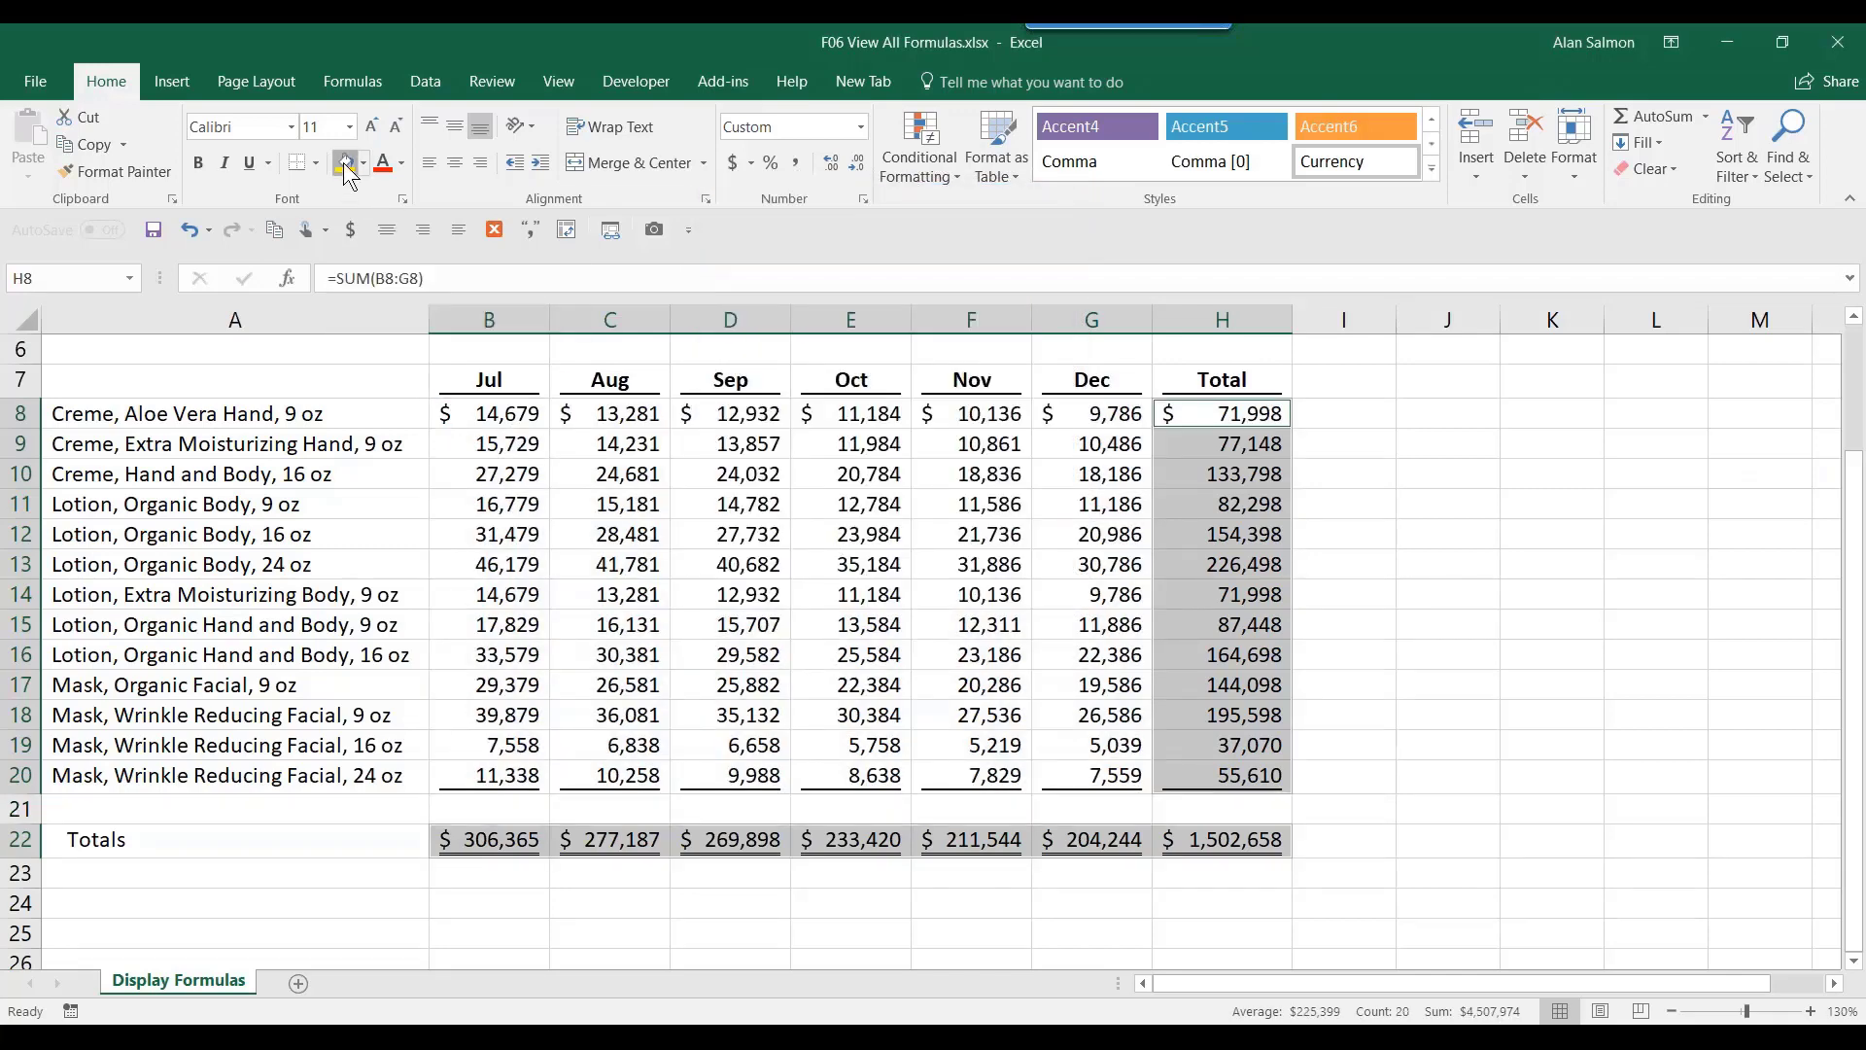
{"action": "left_click", "coordinate": [1363, 507]}
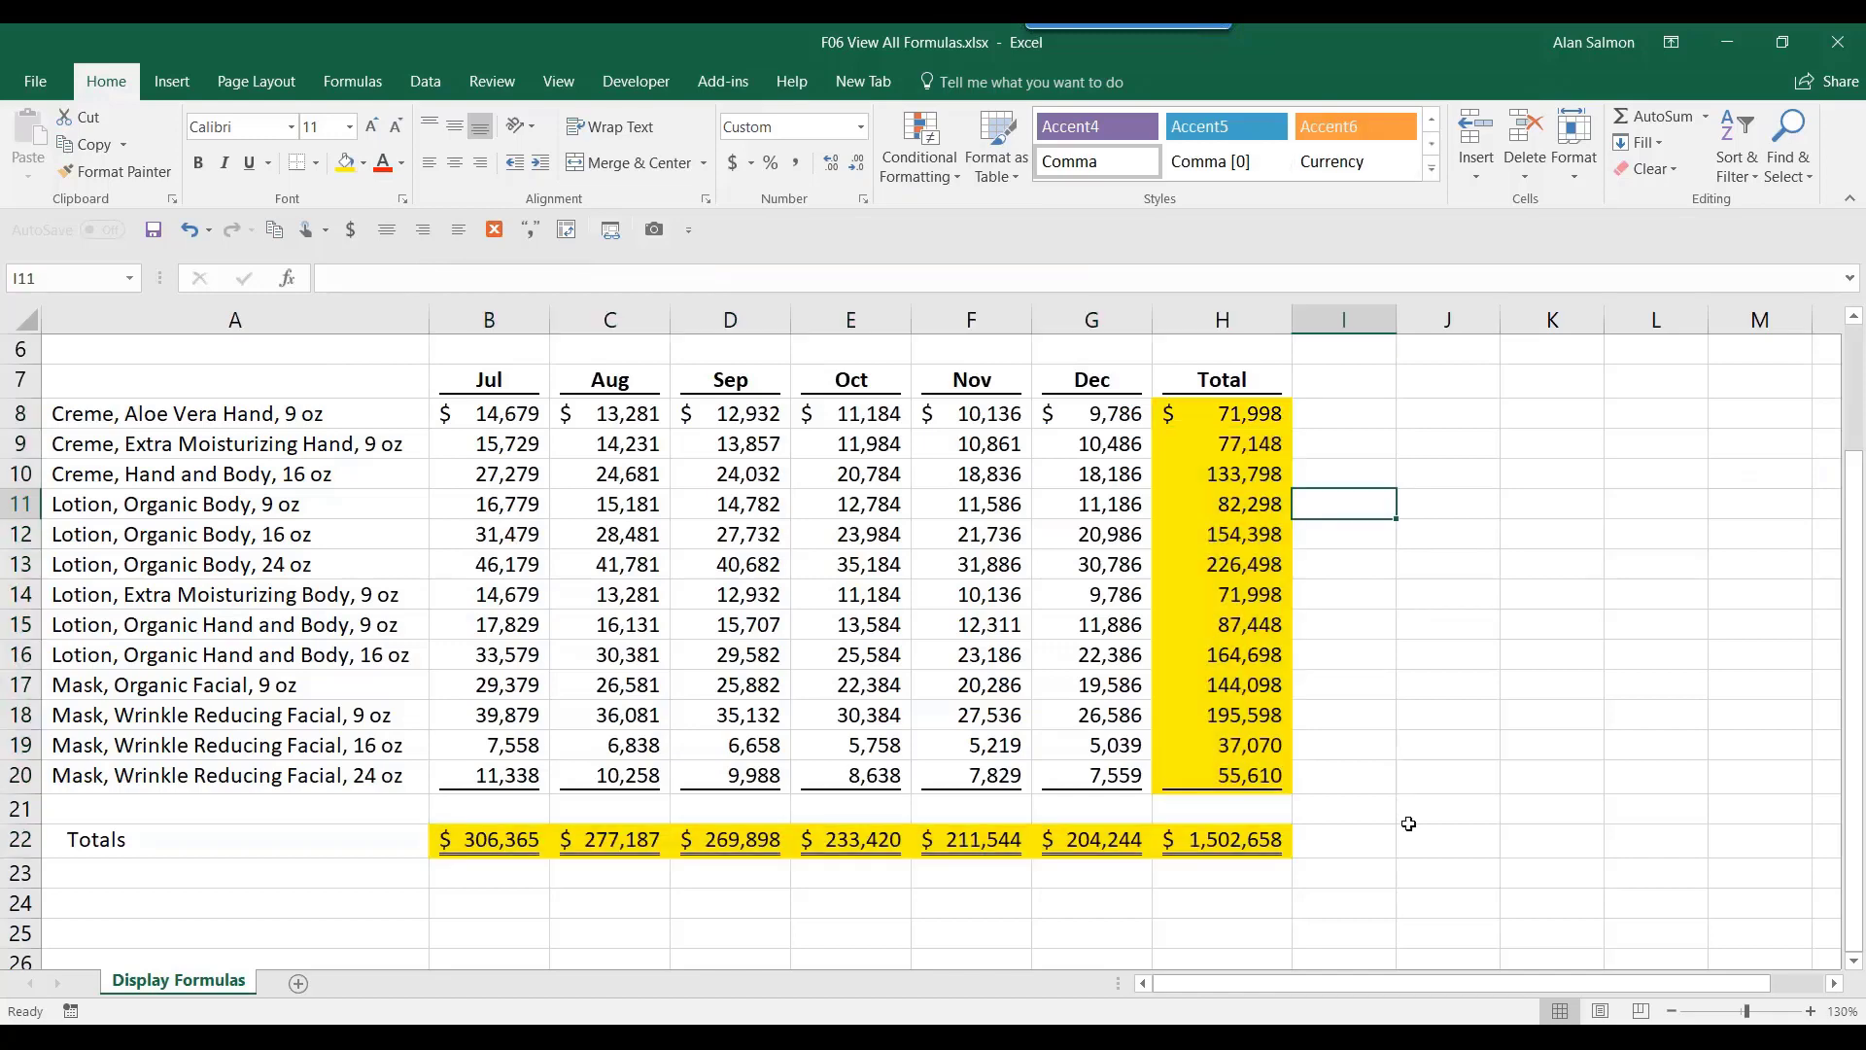
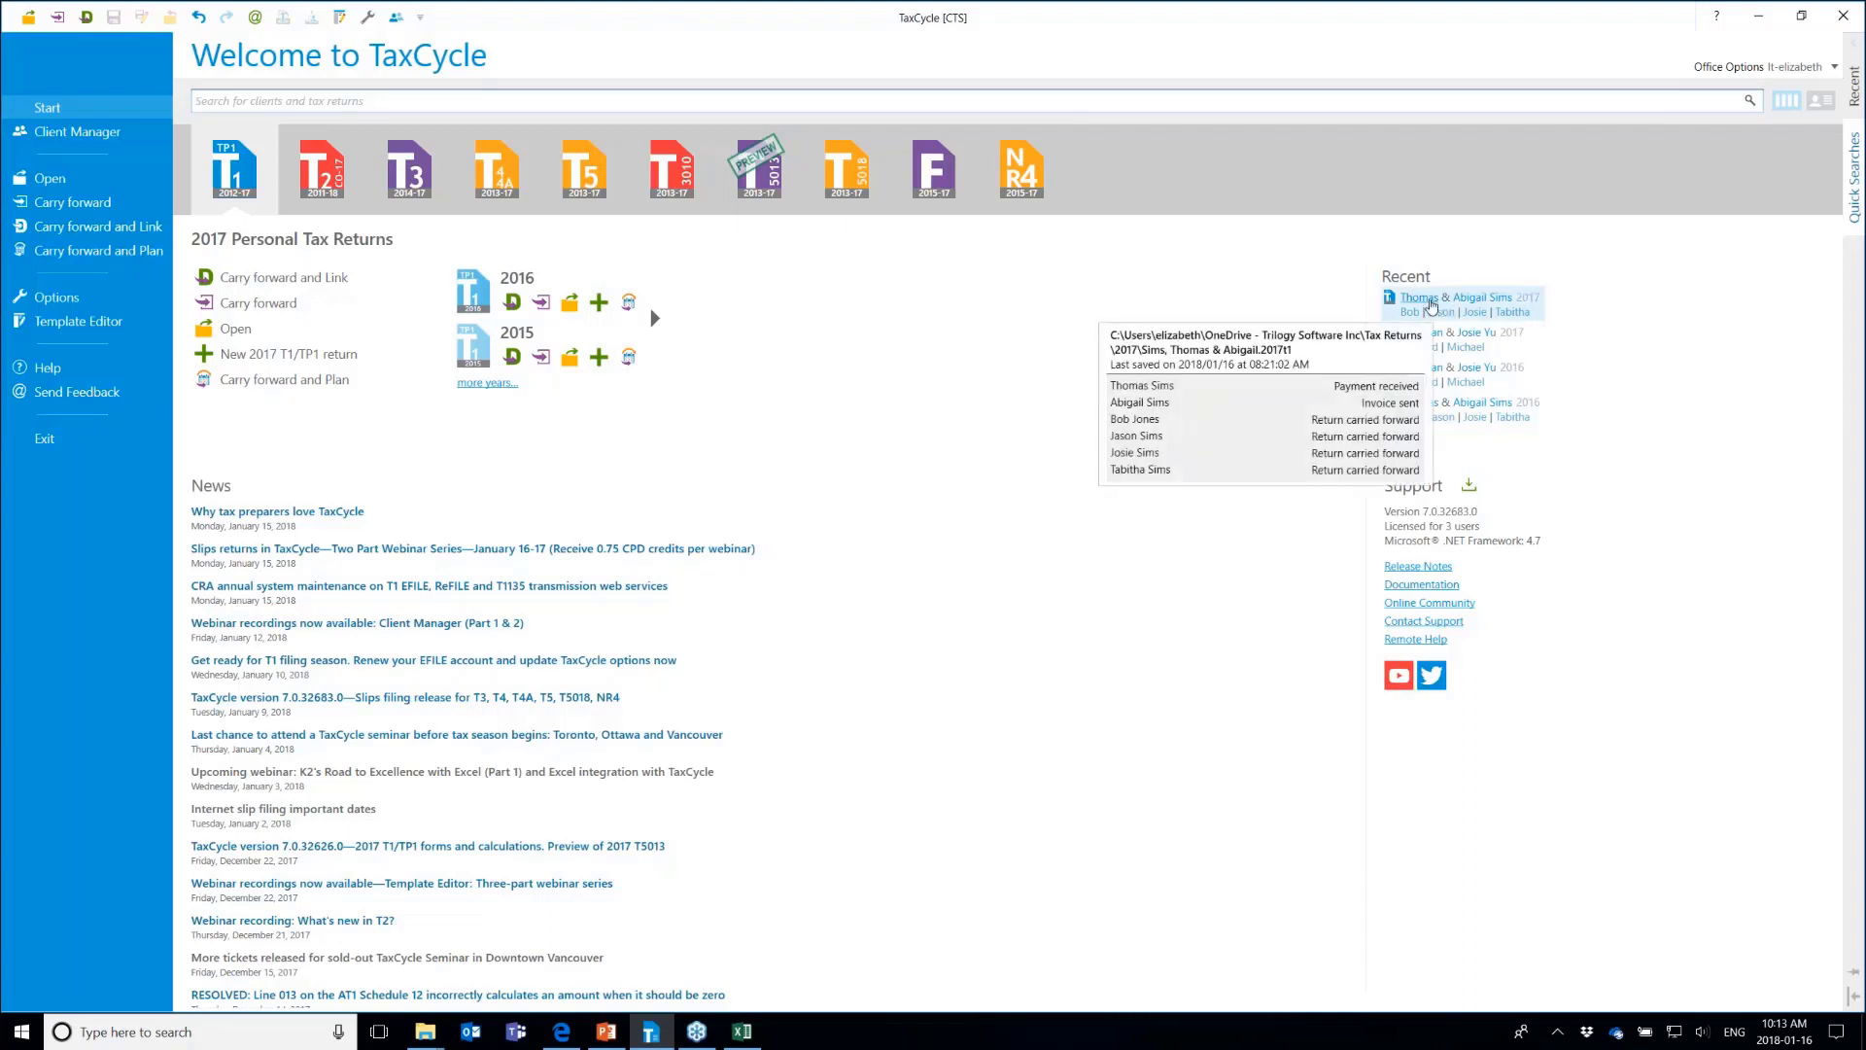
Switch to TaxCycle and open the most recent clients' 2017 T1 return
{"action": "left_click", "coordinate": [1431, 302]}
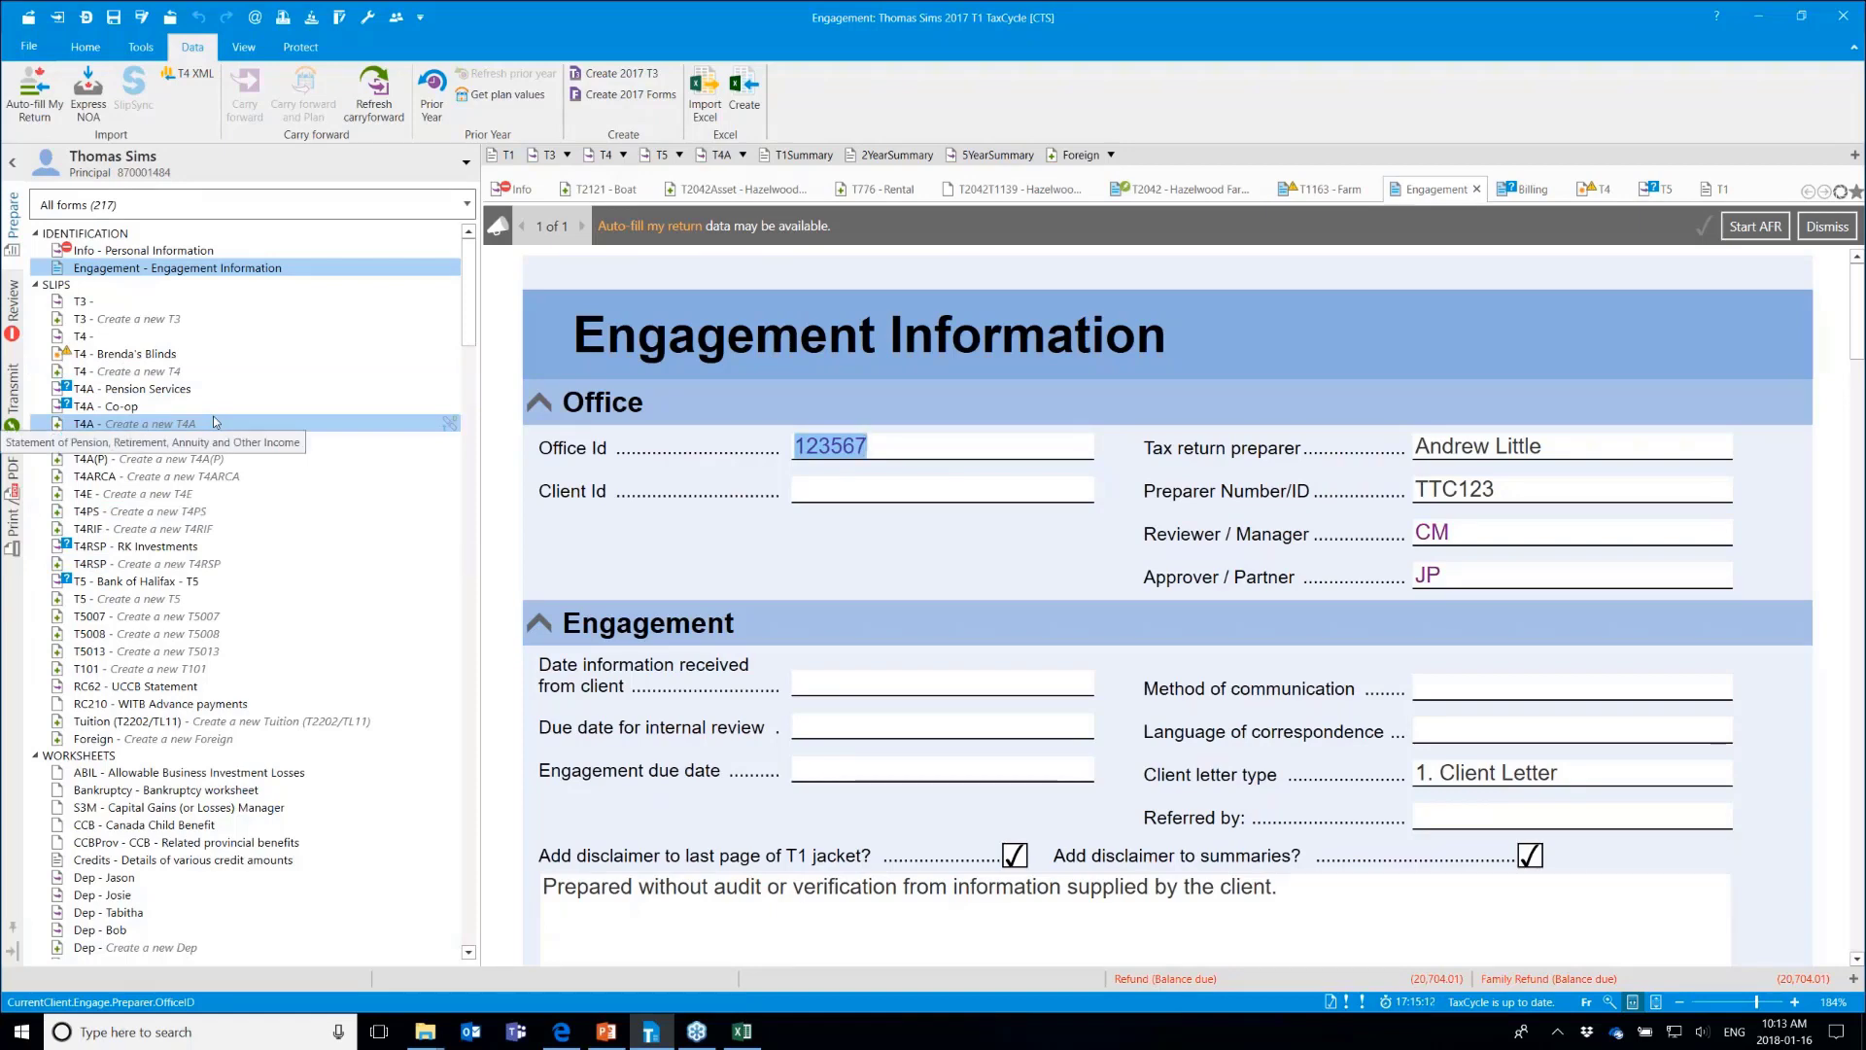
{"action": "left_click", "coordinate": [630, 228]}
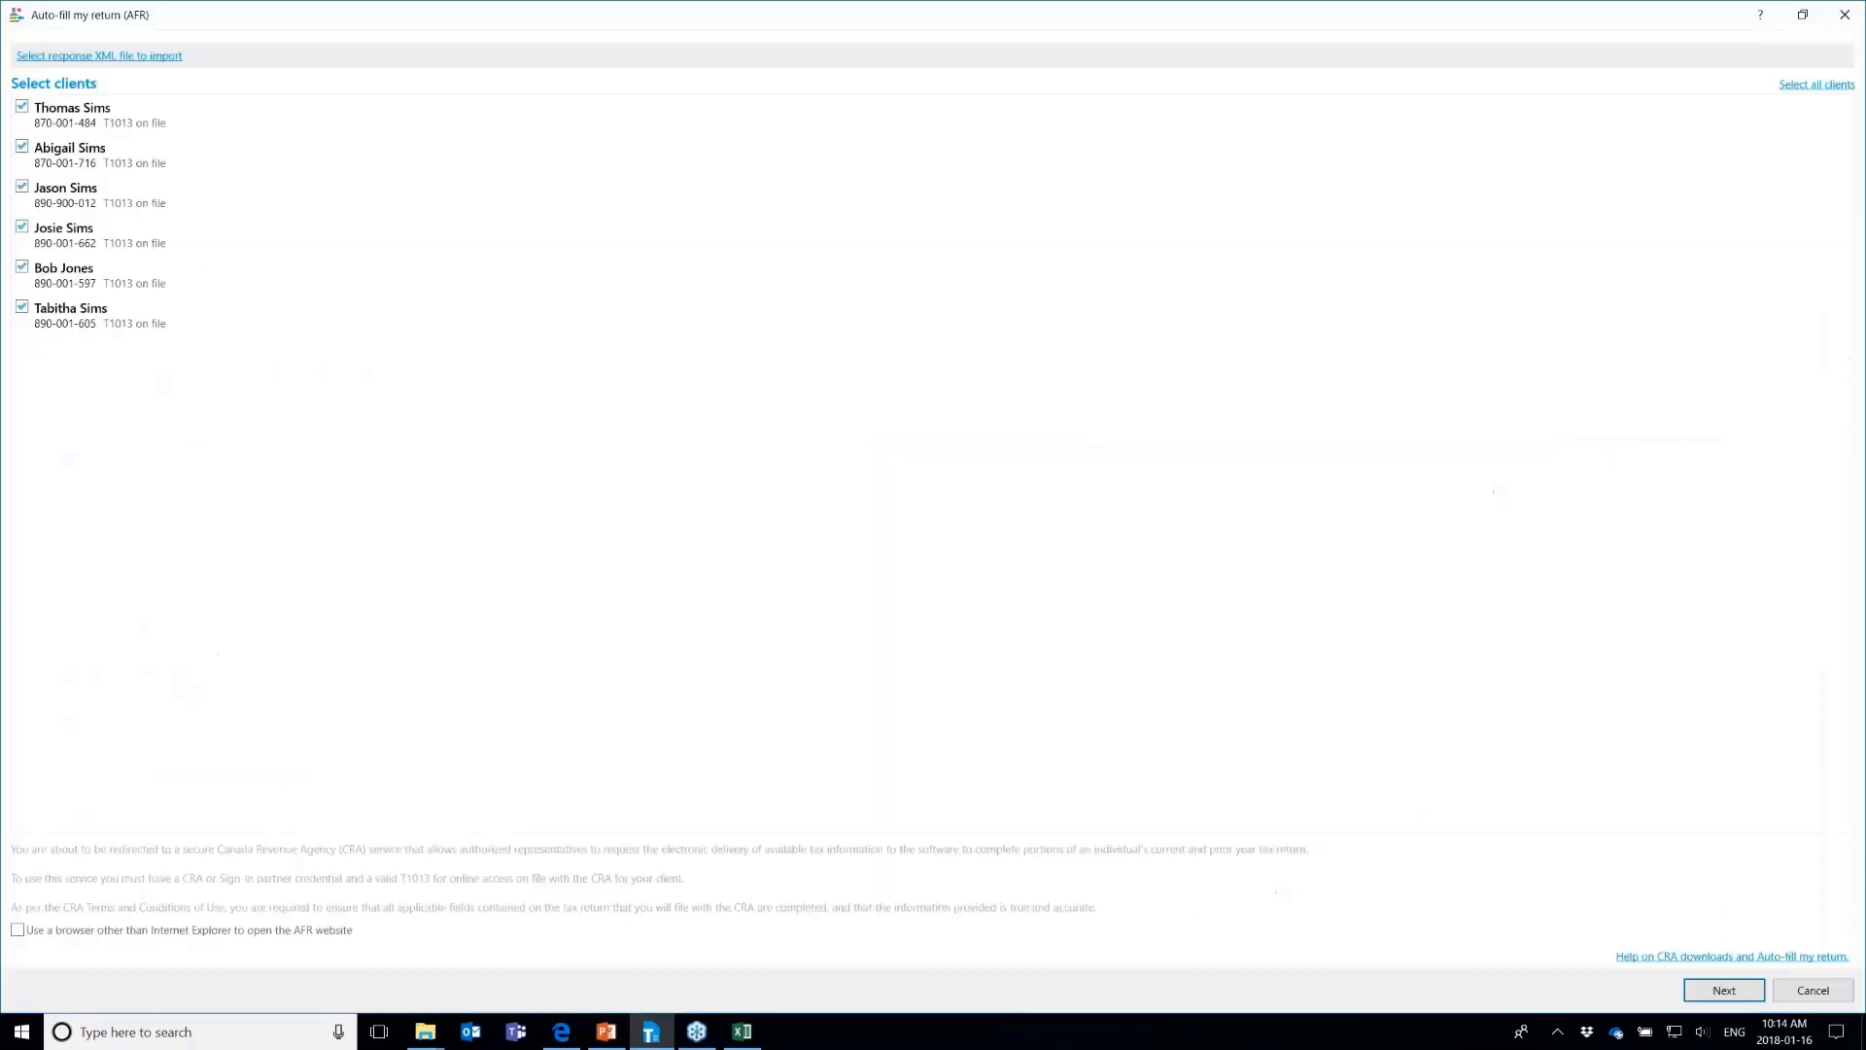
{"action": "left_click", "coordinate": [1799, 14]}
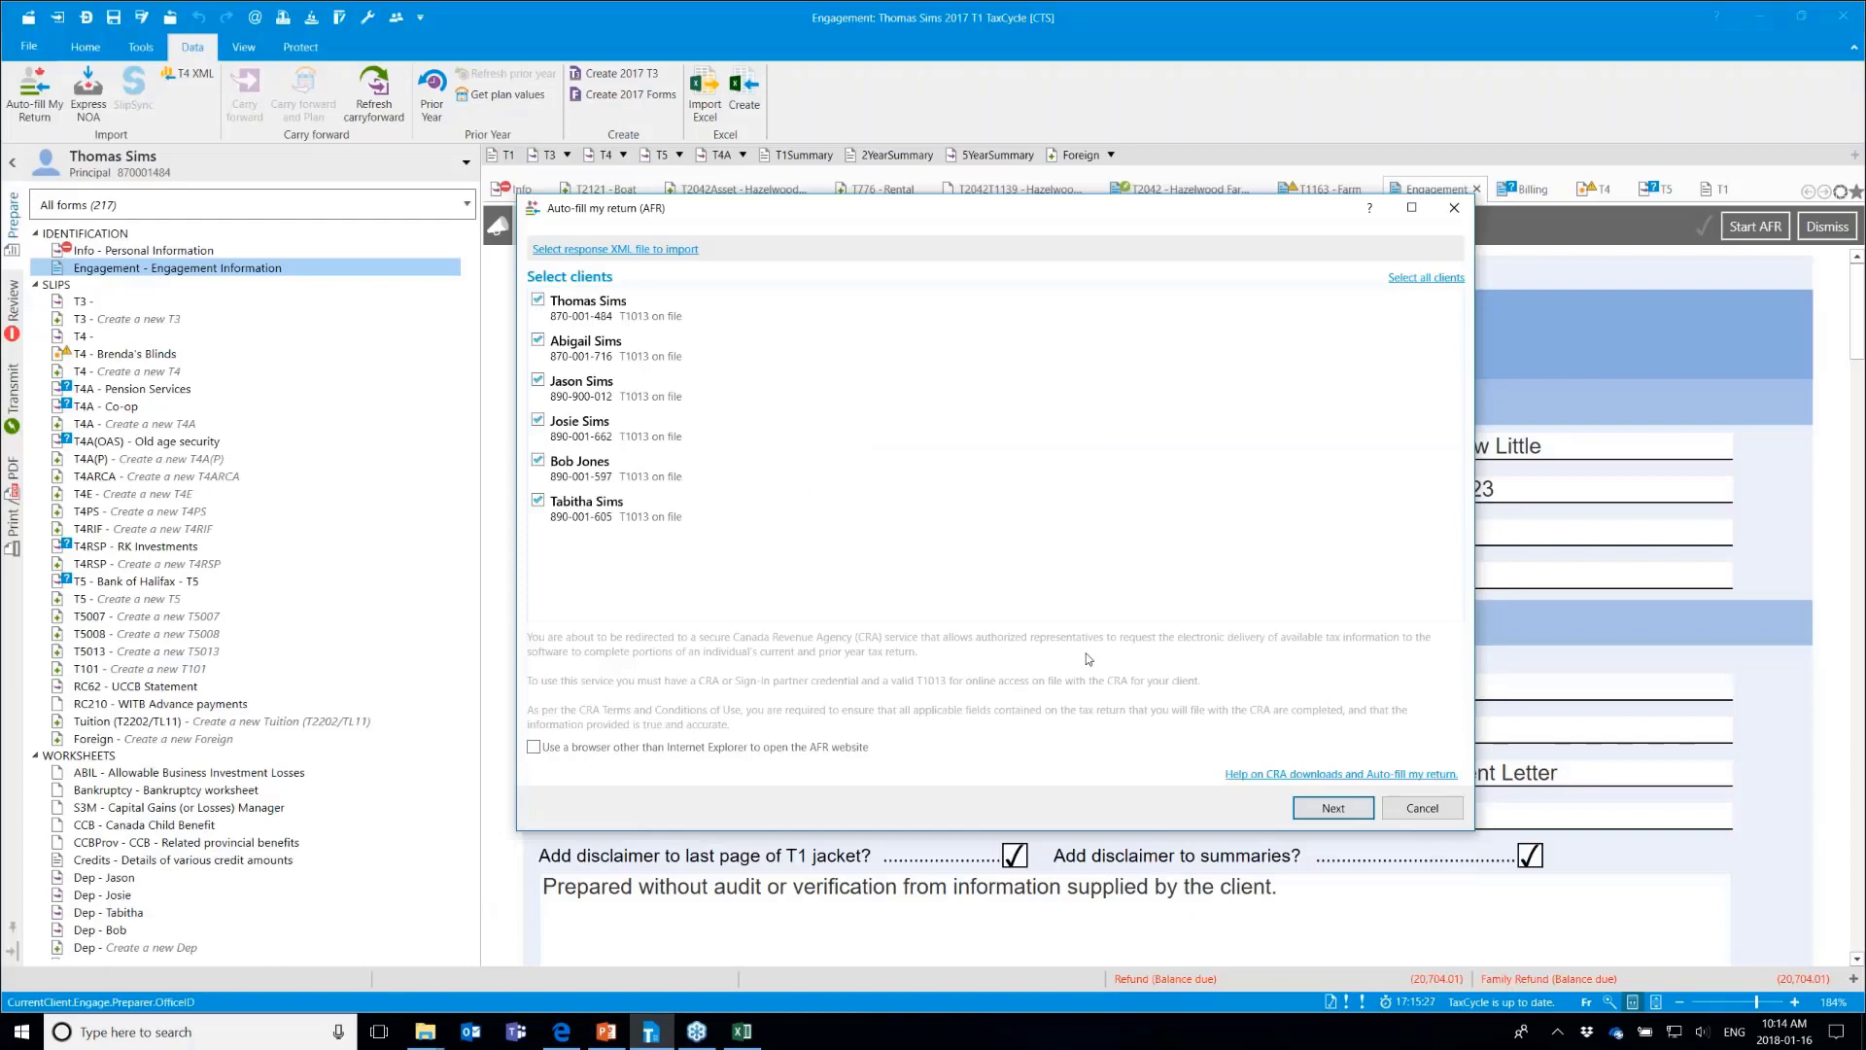
{"action": "left_click", "coordinate": [1422, 807]}
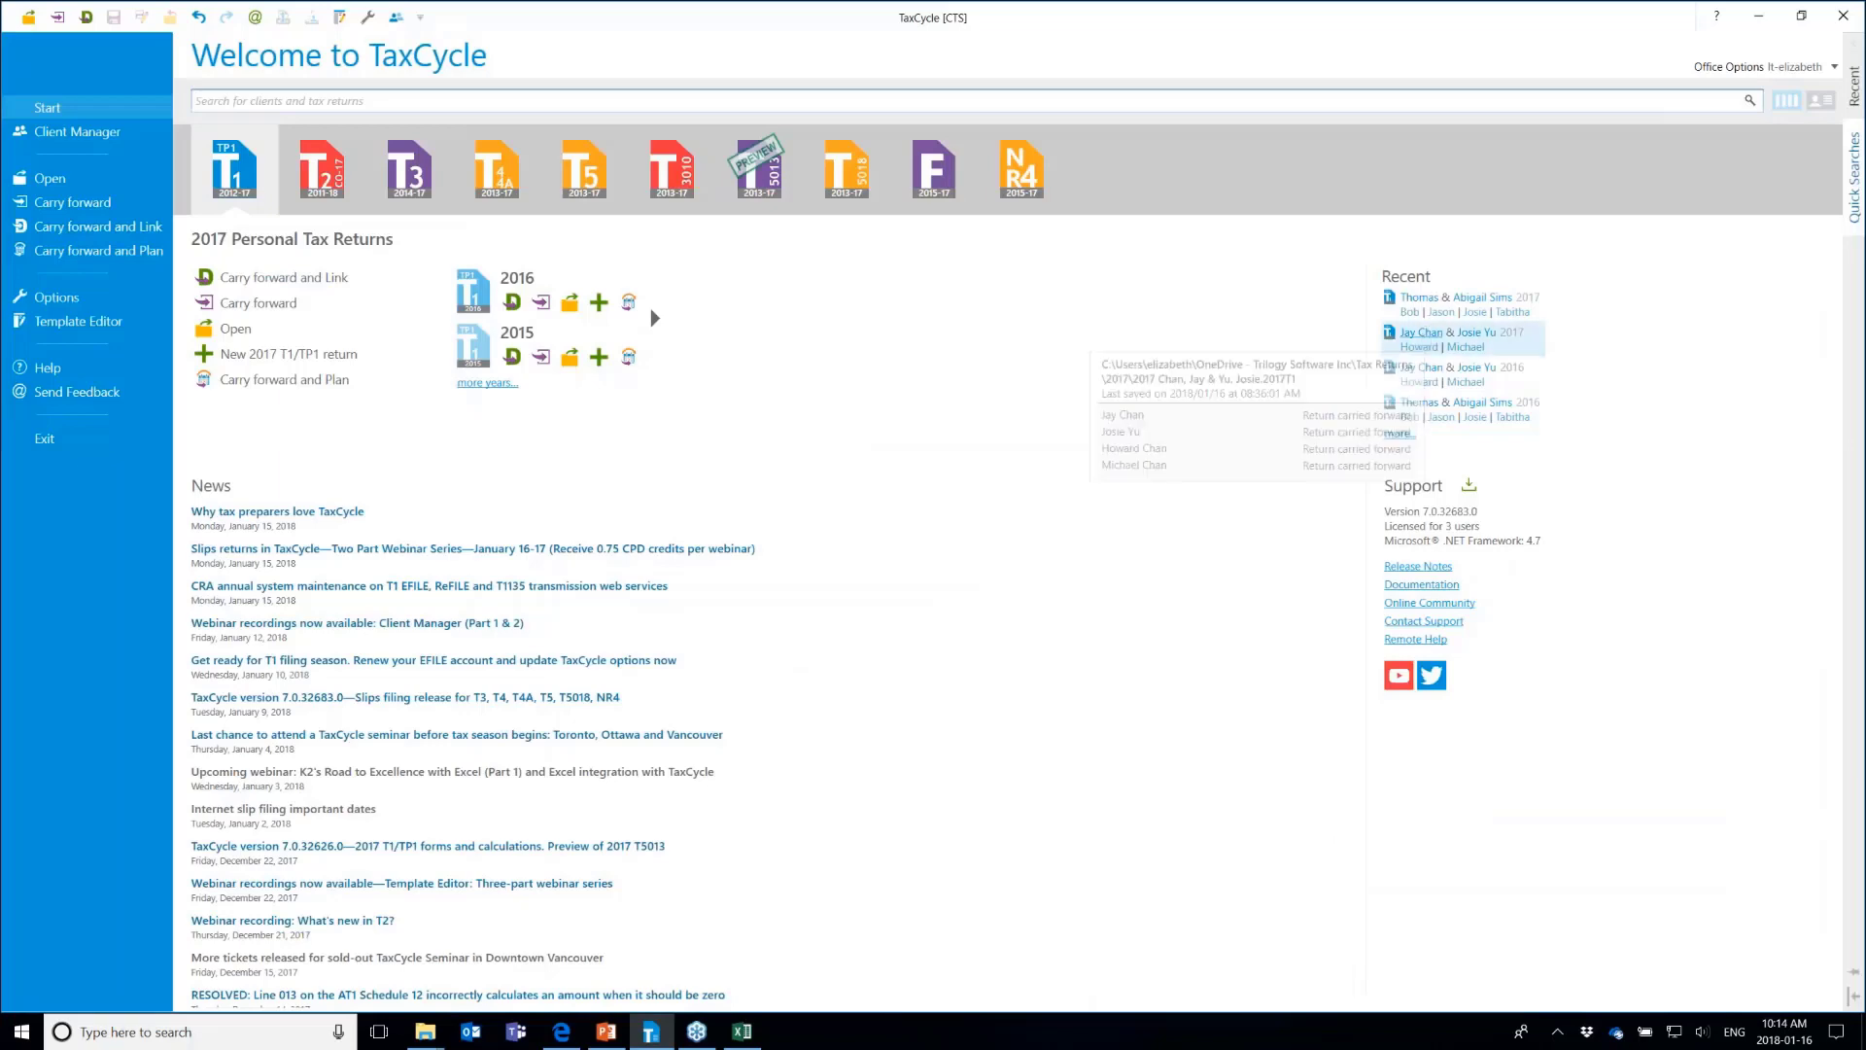
Open the second recent 2017 T1 return and load the 2016 T1 TDD Response XML file from the webinar folder into Auto-fill my return
{"action": "left_click", "coordinate": [1421, 333]}
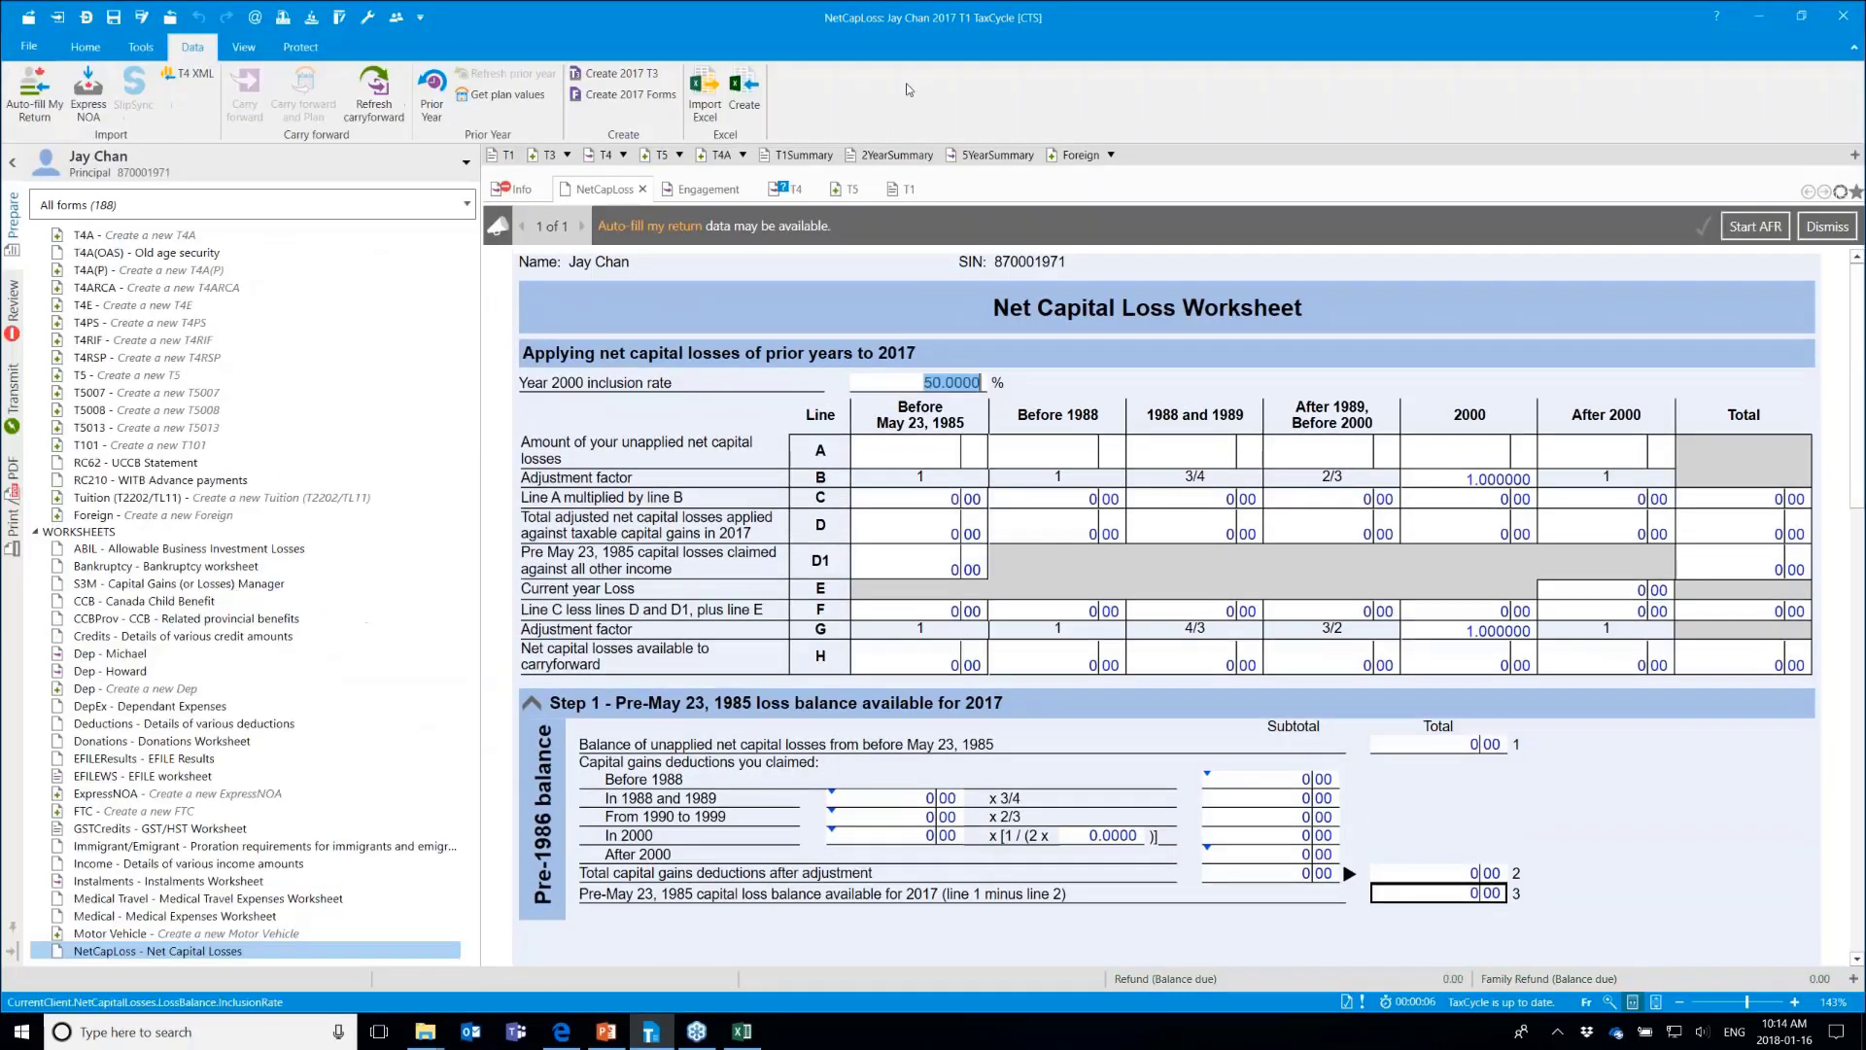
{"action": "left_click", "coordinate": [677, 224]}
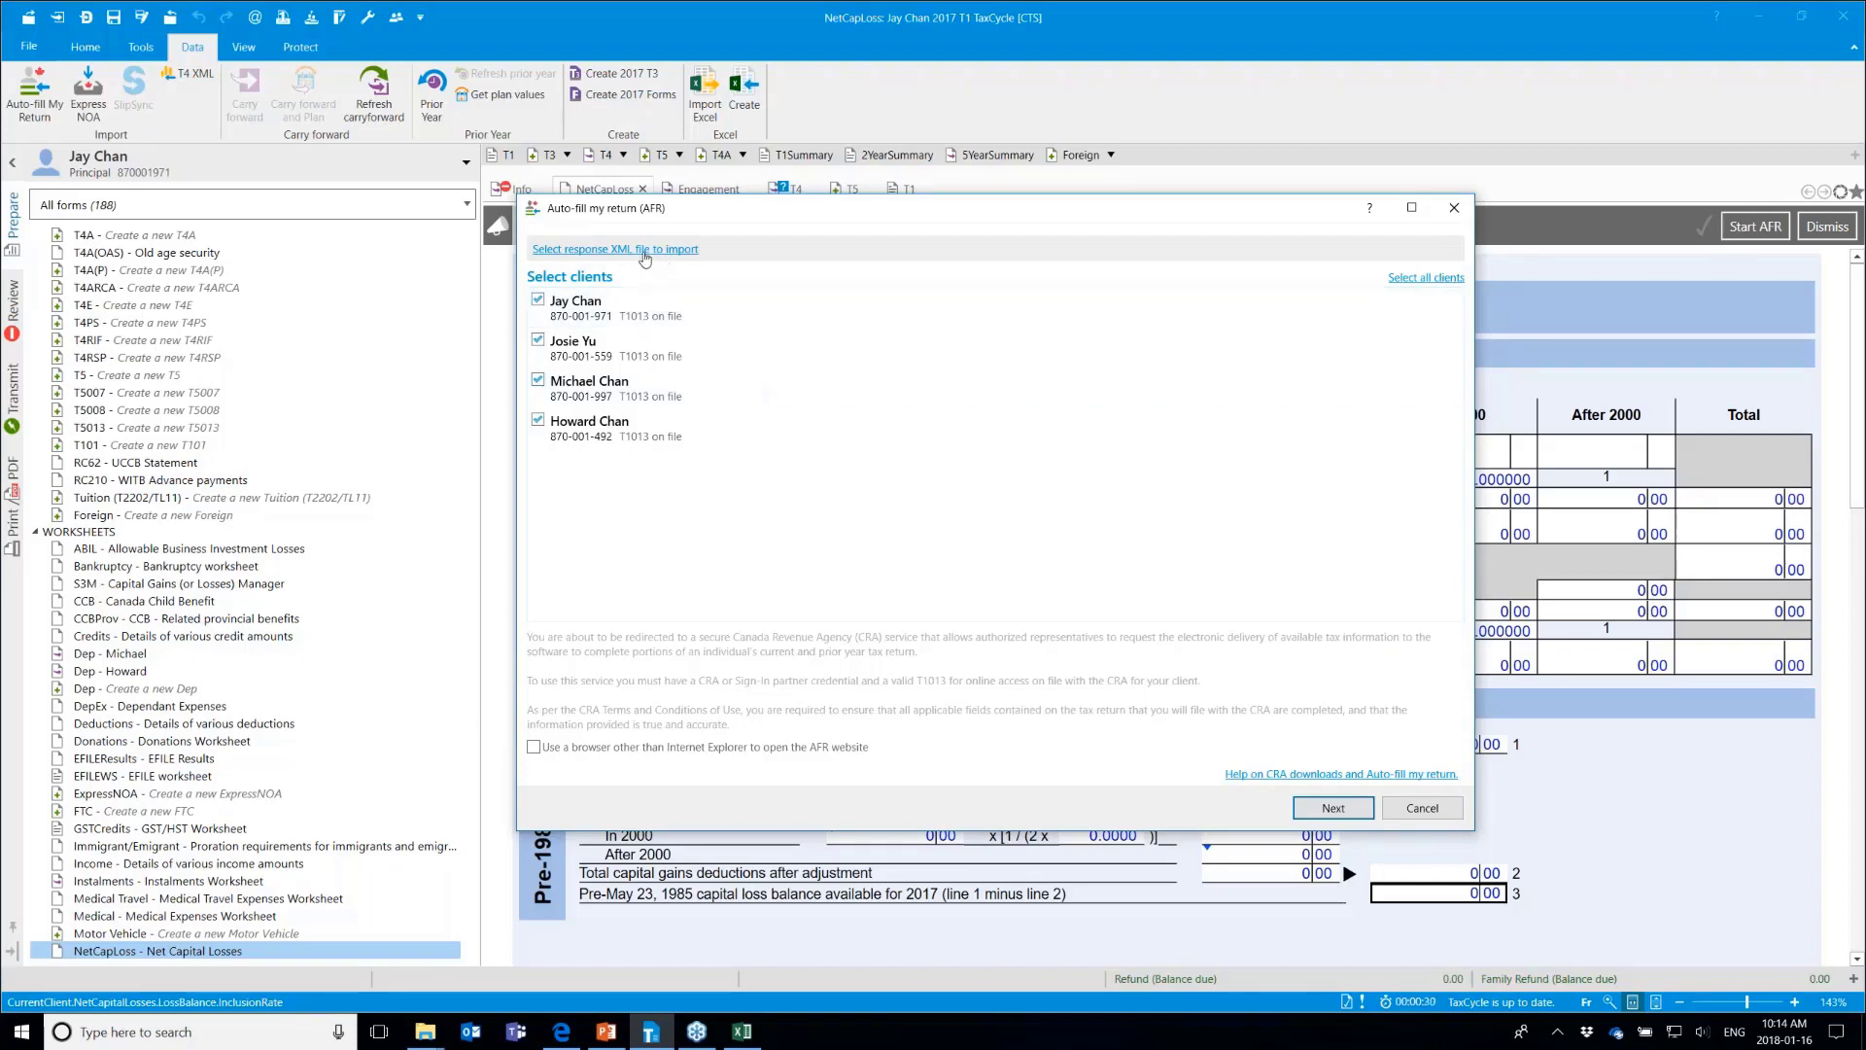
{"action": "left_click", "coordinate": [645, 257]}
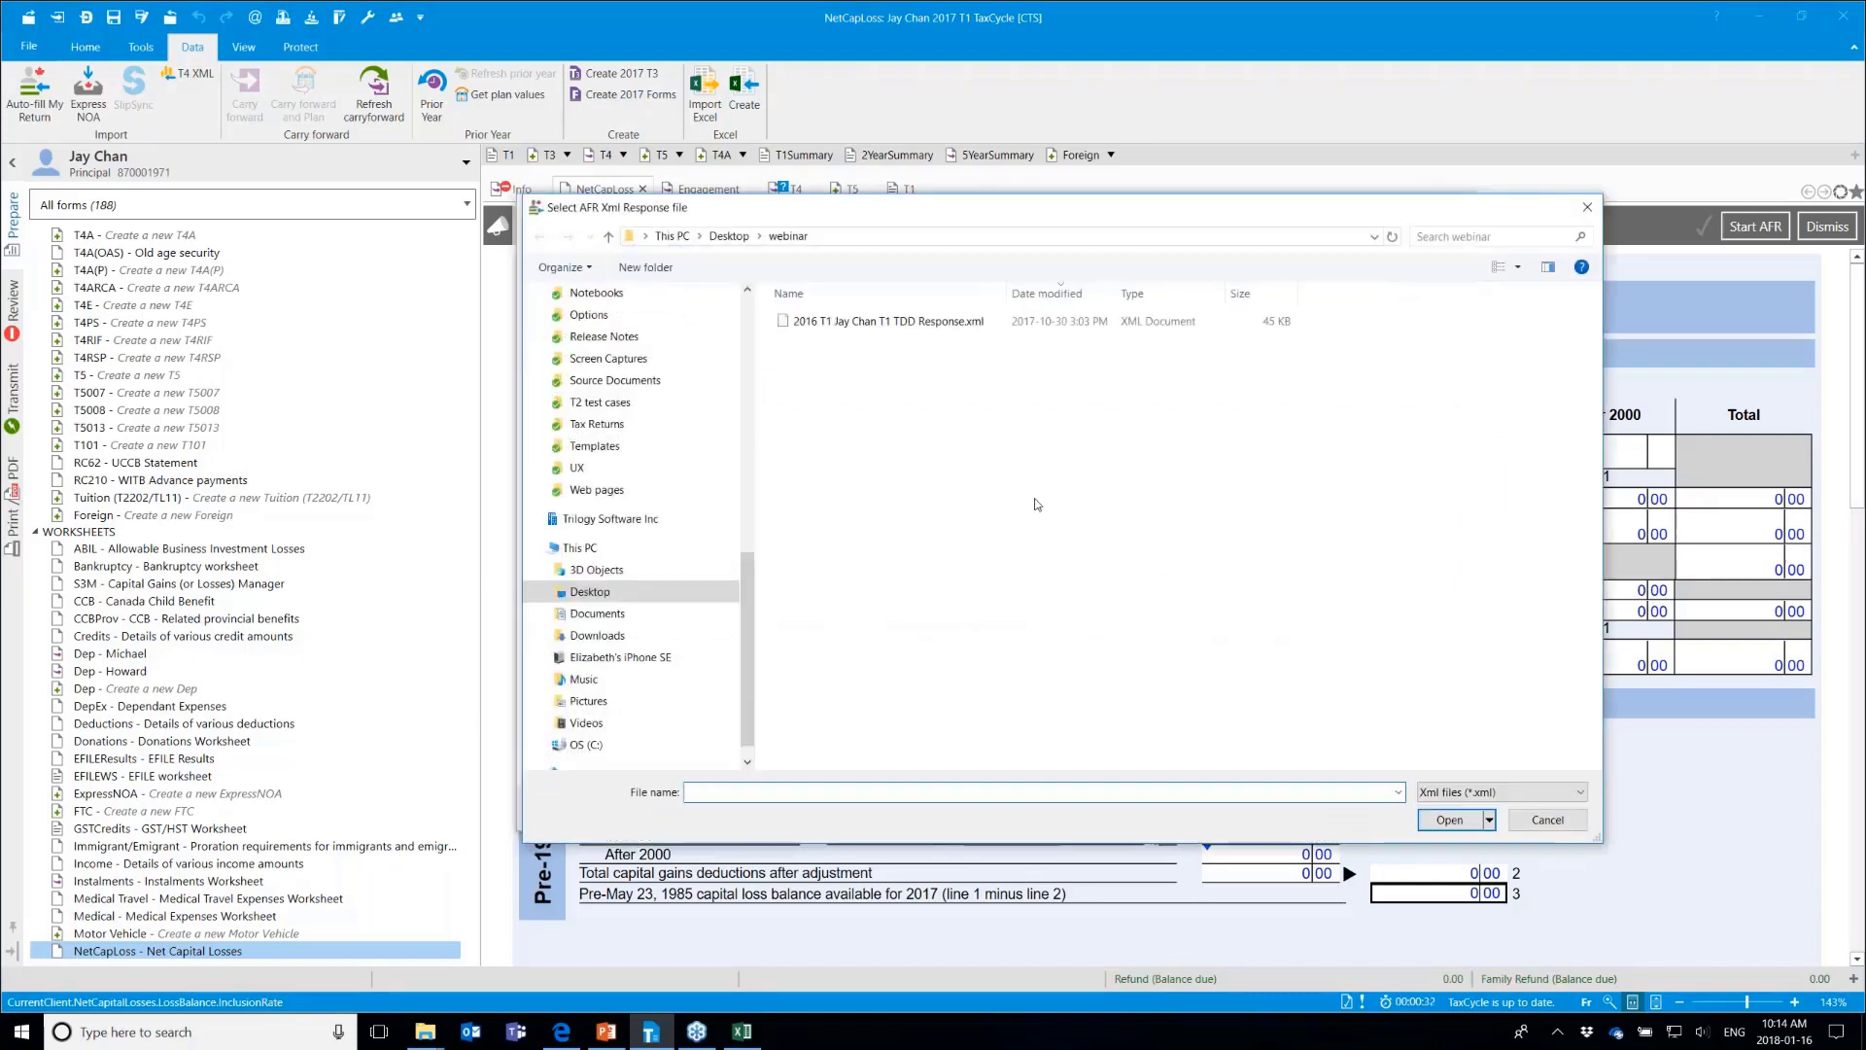
{"action": "left_click", "coordinate": [904, 322]}
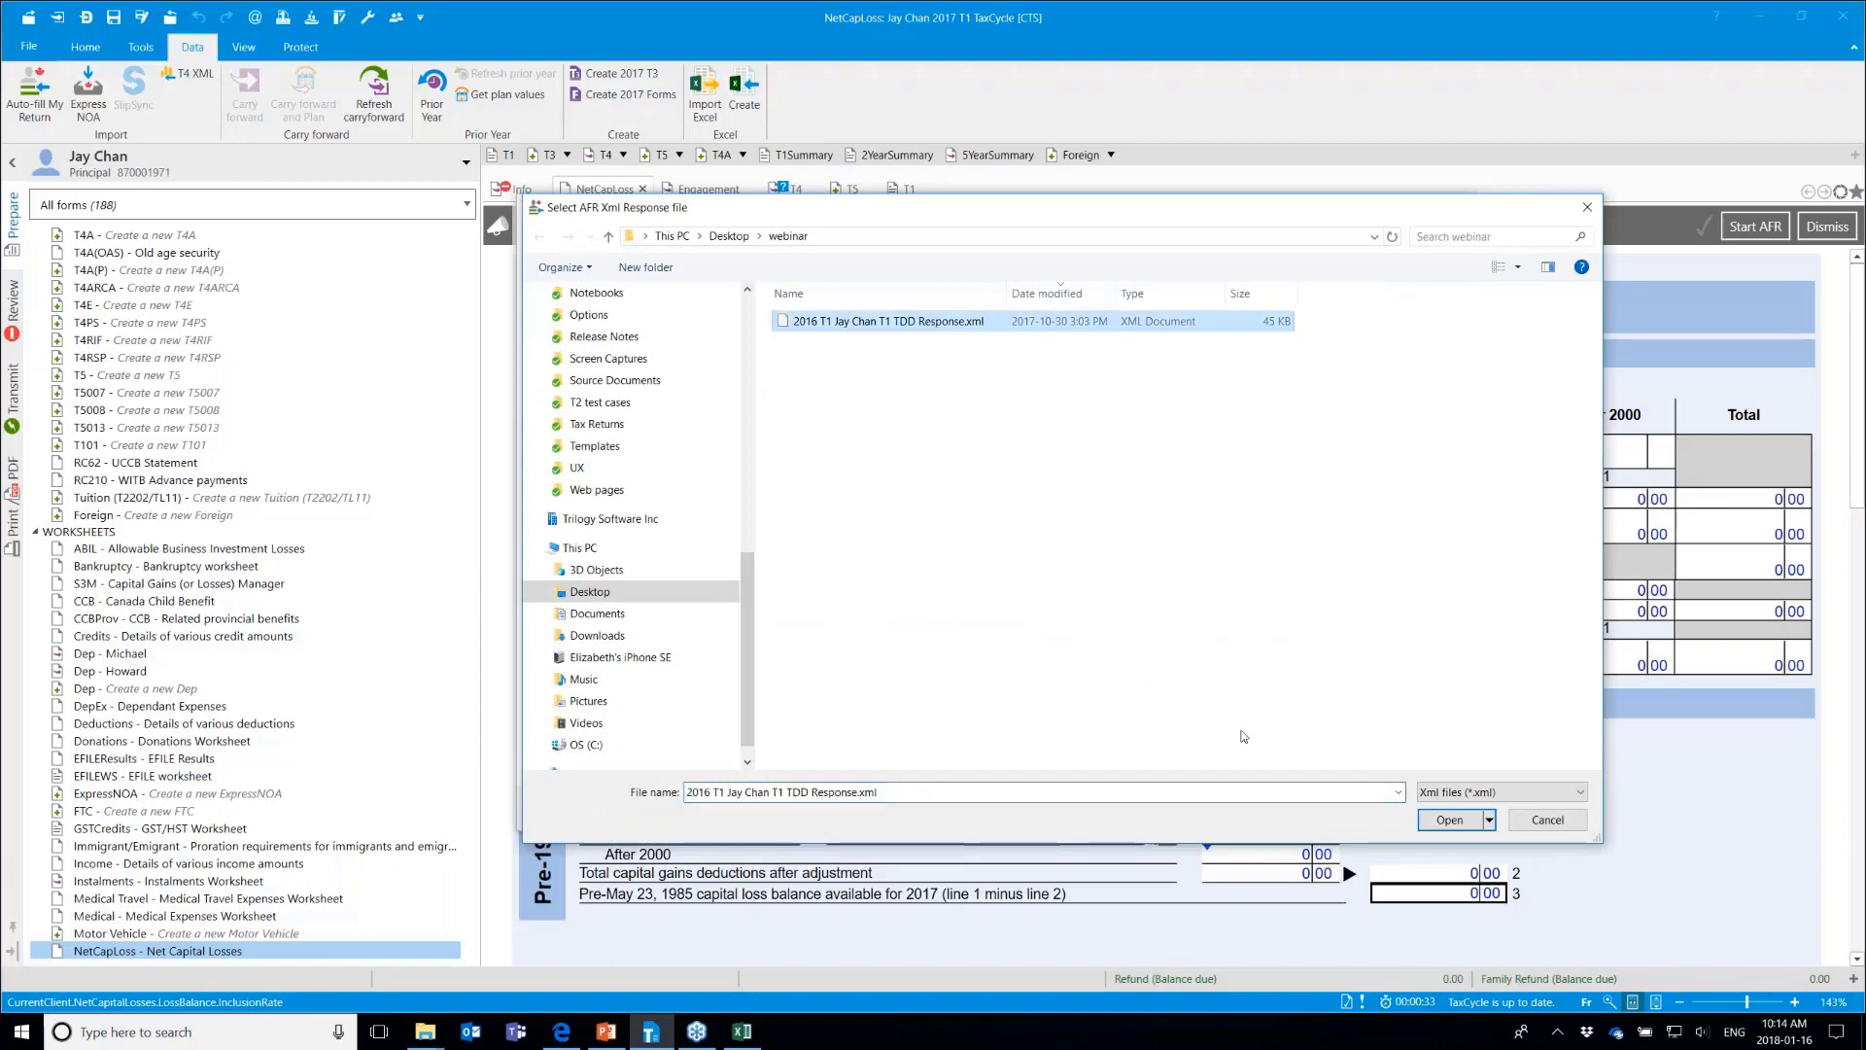
{"action": "left_click", "coordinate": [1449, 819]}
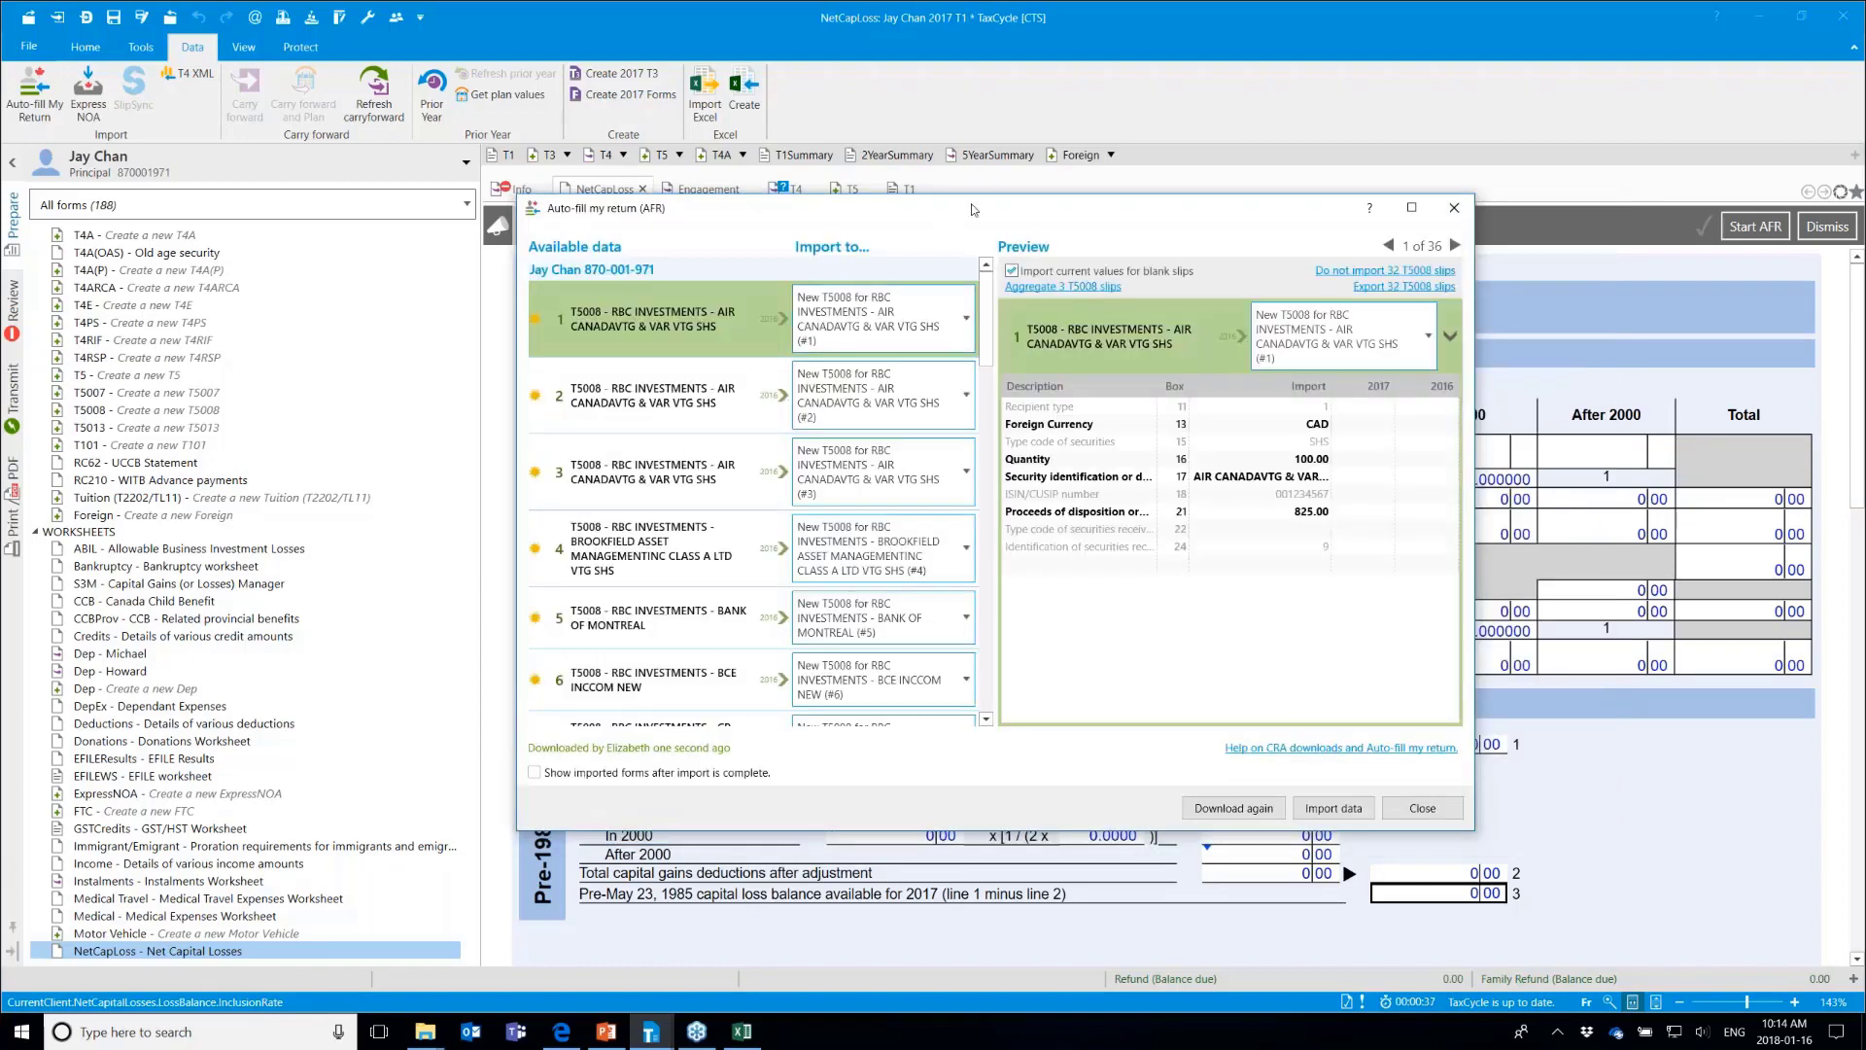
Maximize the Auto-fill my return window, preview the second and third AIR CANADAVTG slips, and aggregate the three matching T5008 slips
{"action": "left_click_drag", "start_coordinate": [972, 209], "coordinate": [944, 92]}
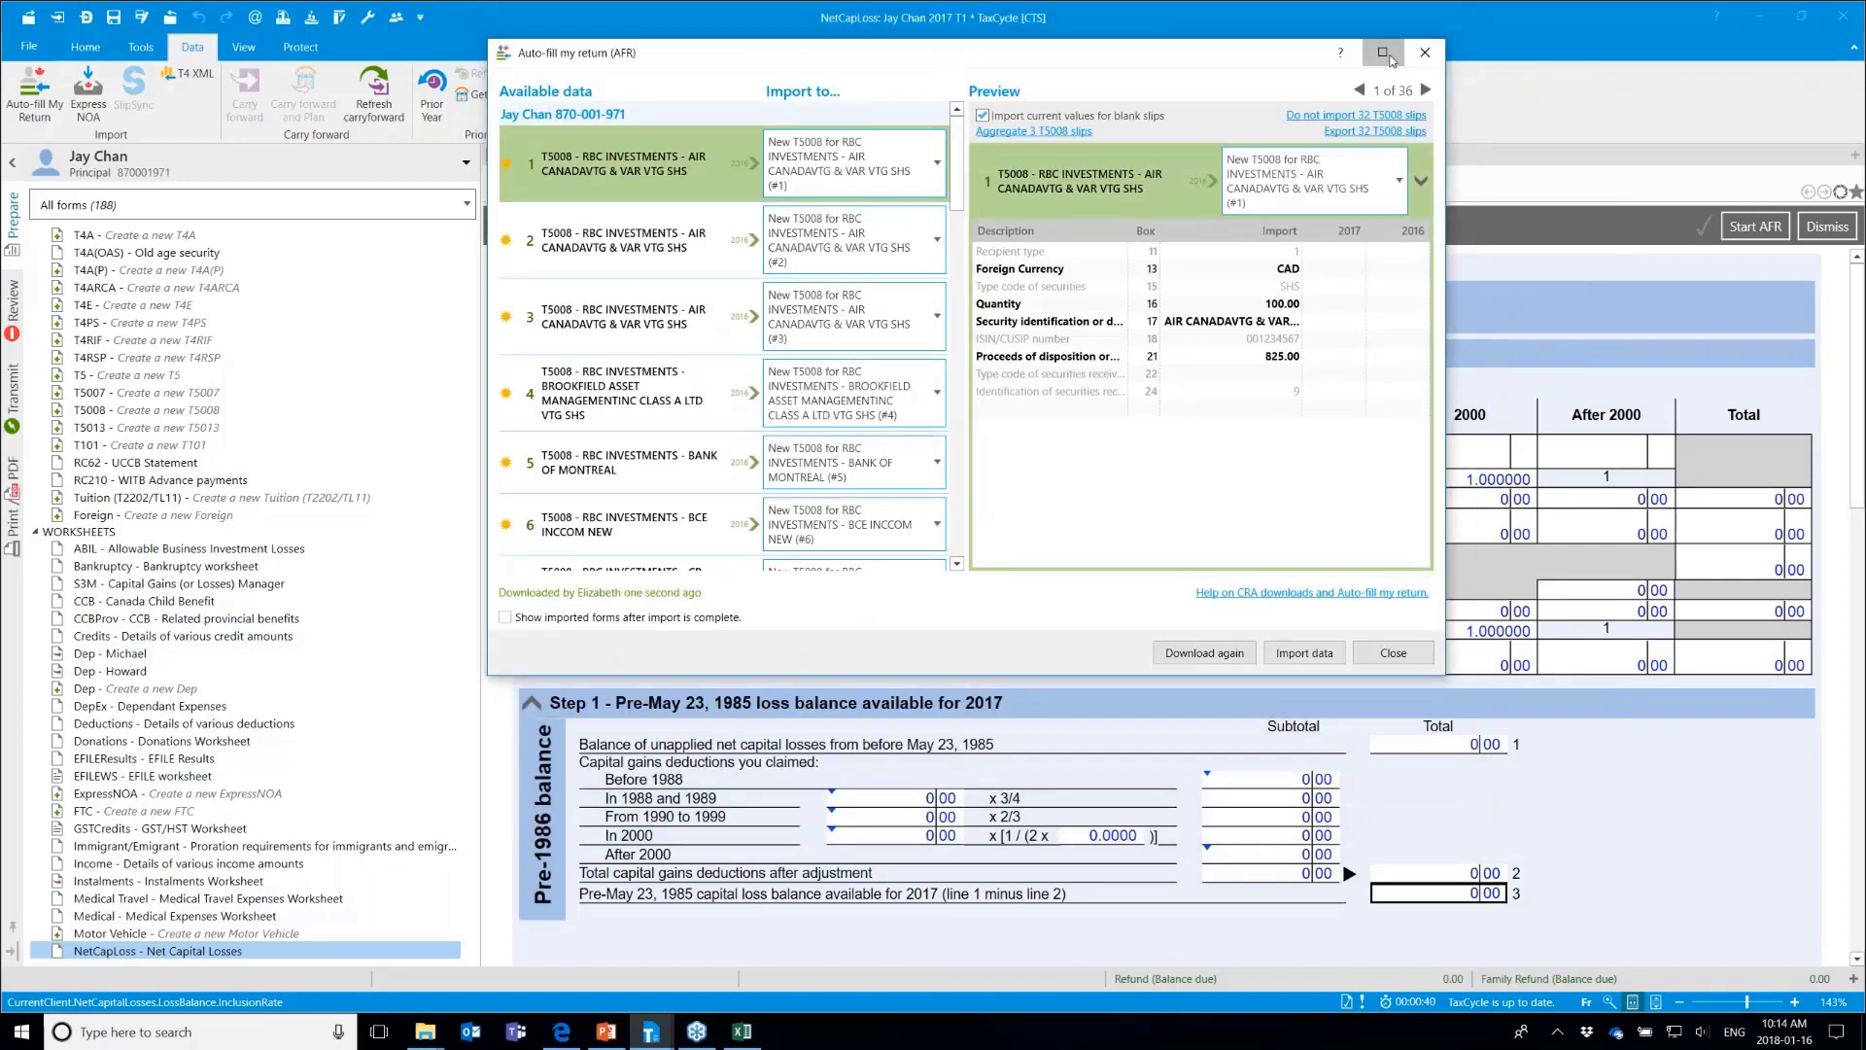
{"action": "left_click", "coordinate": [1383, 53]}
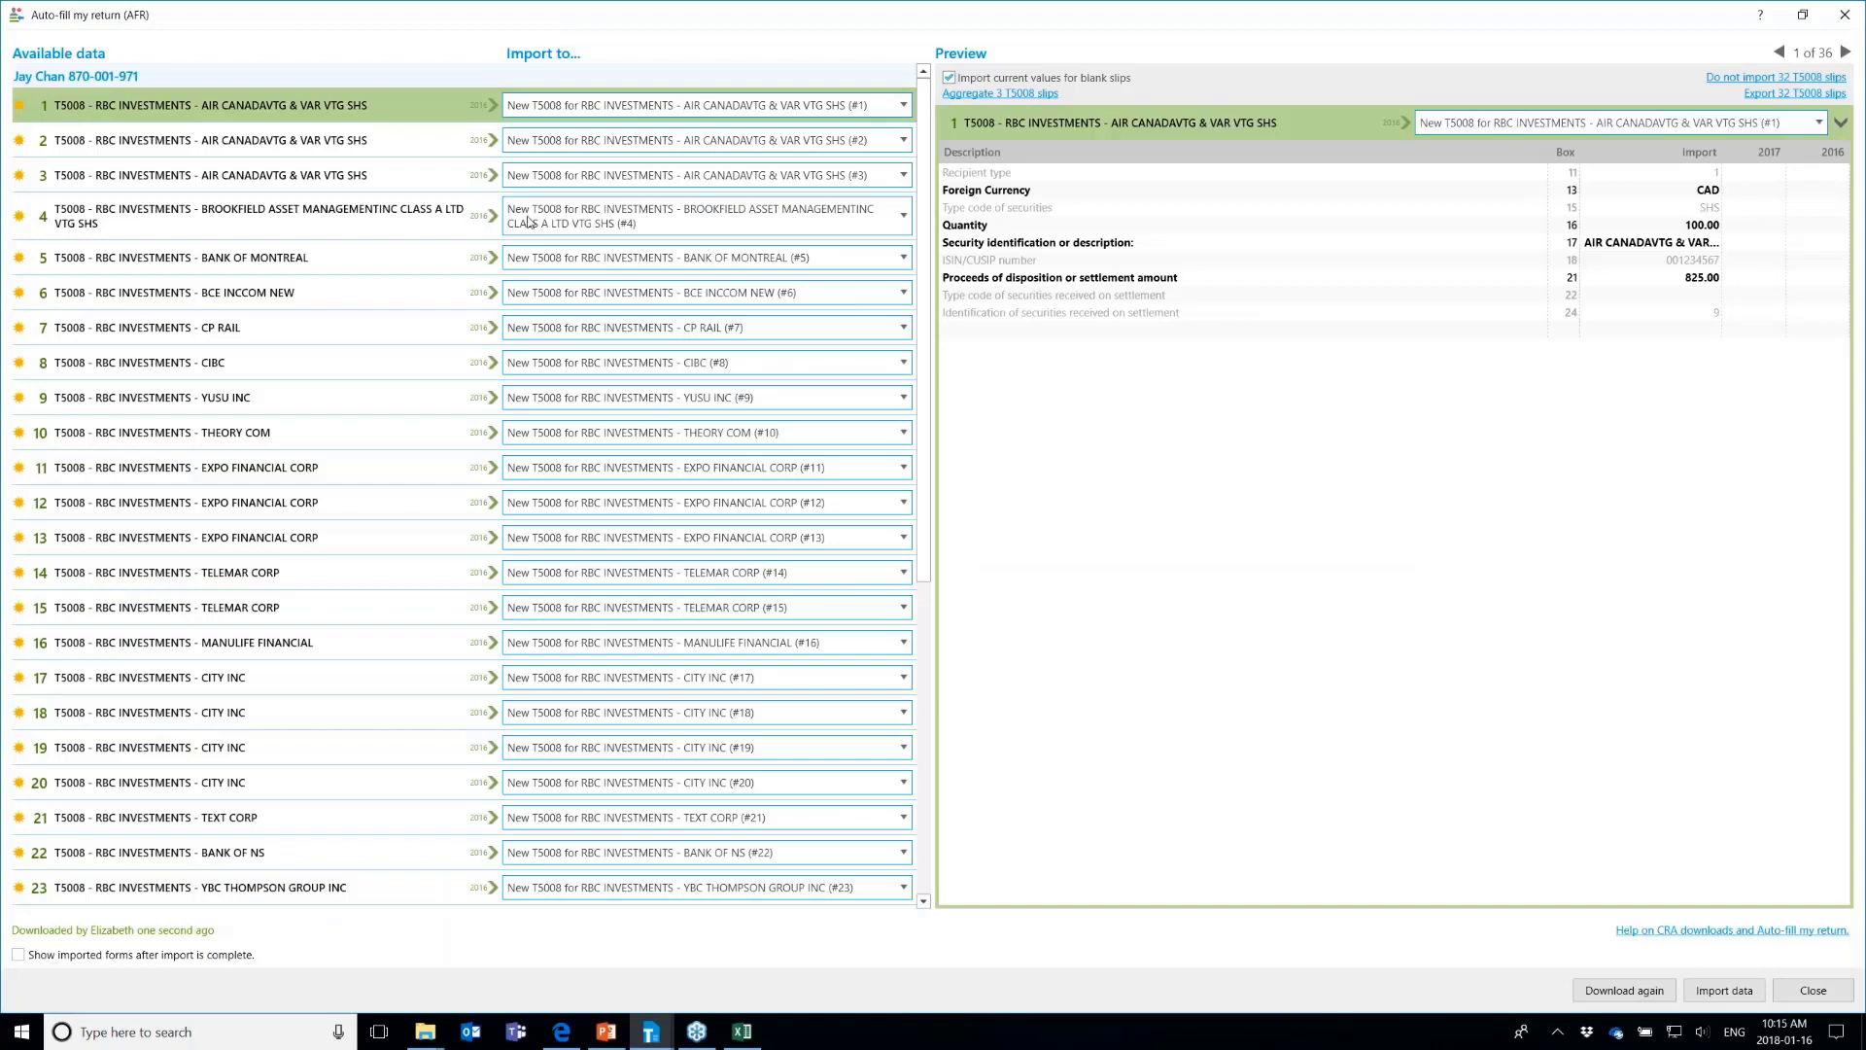
{"action": "left_click", "coordinate": [418, 146]}
{"action": "left_click", "coordinate": [408, 175]}
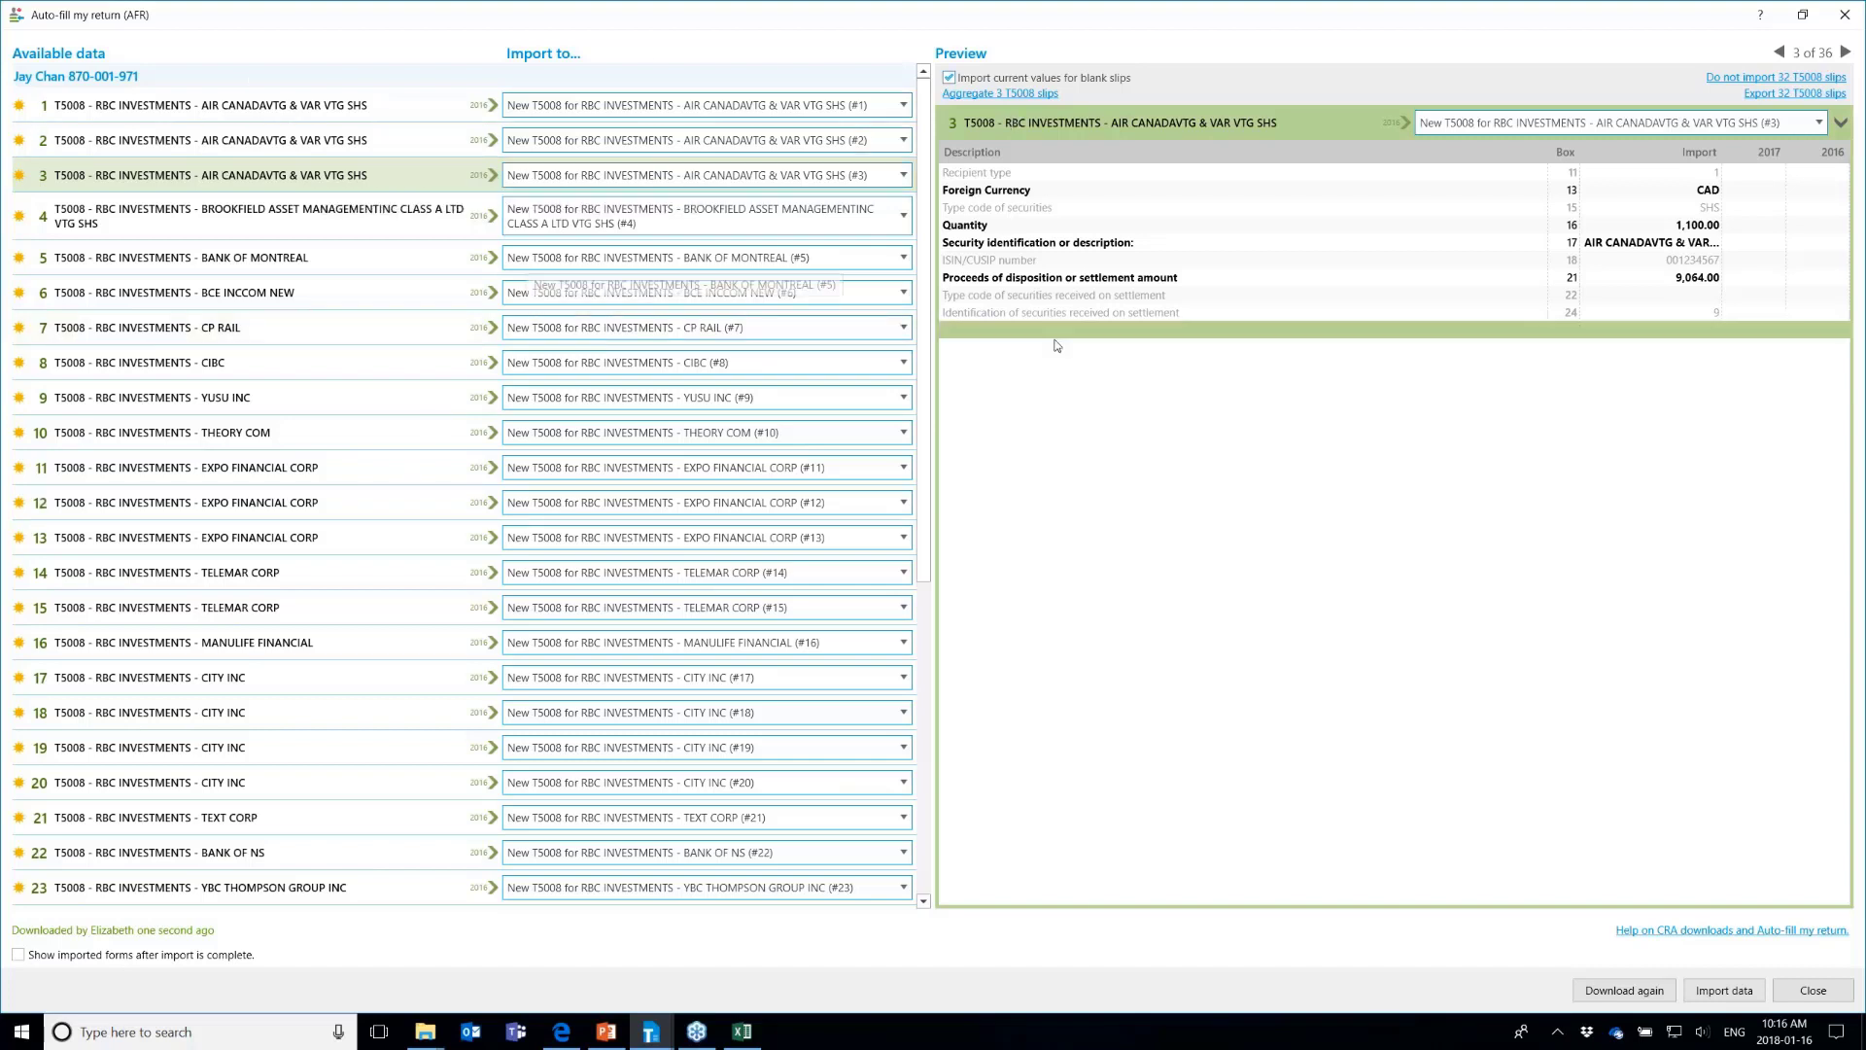
{"action": "left_click", "coordinate": [1007, 94]}
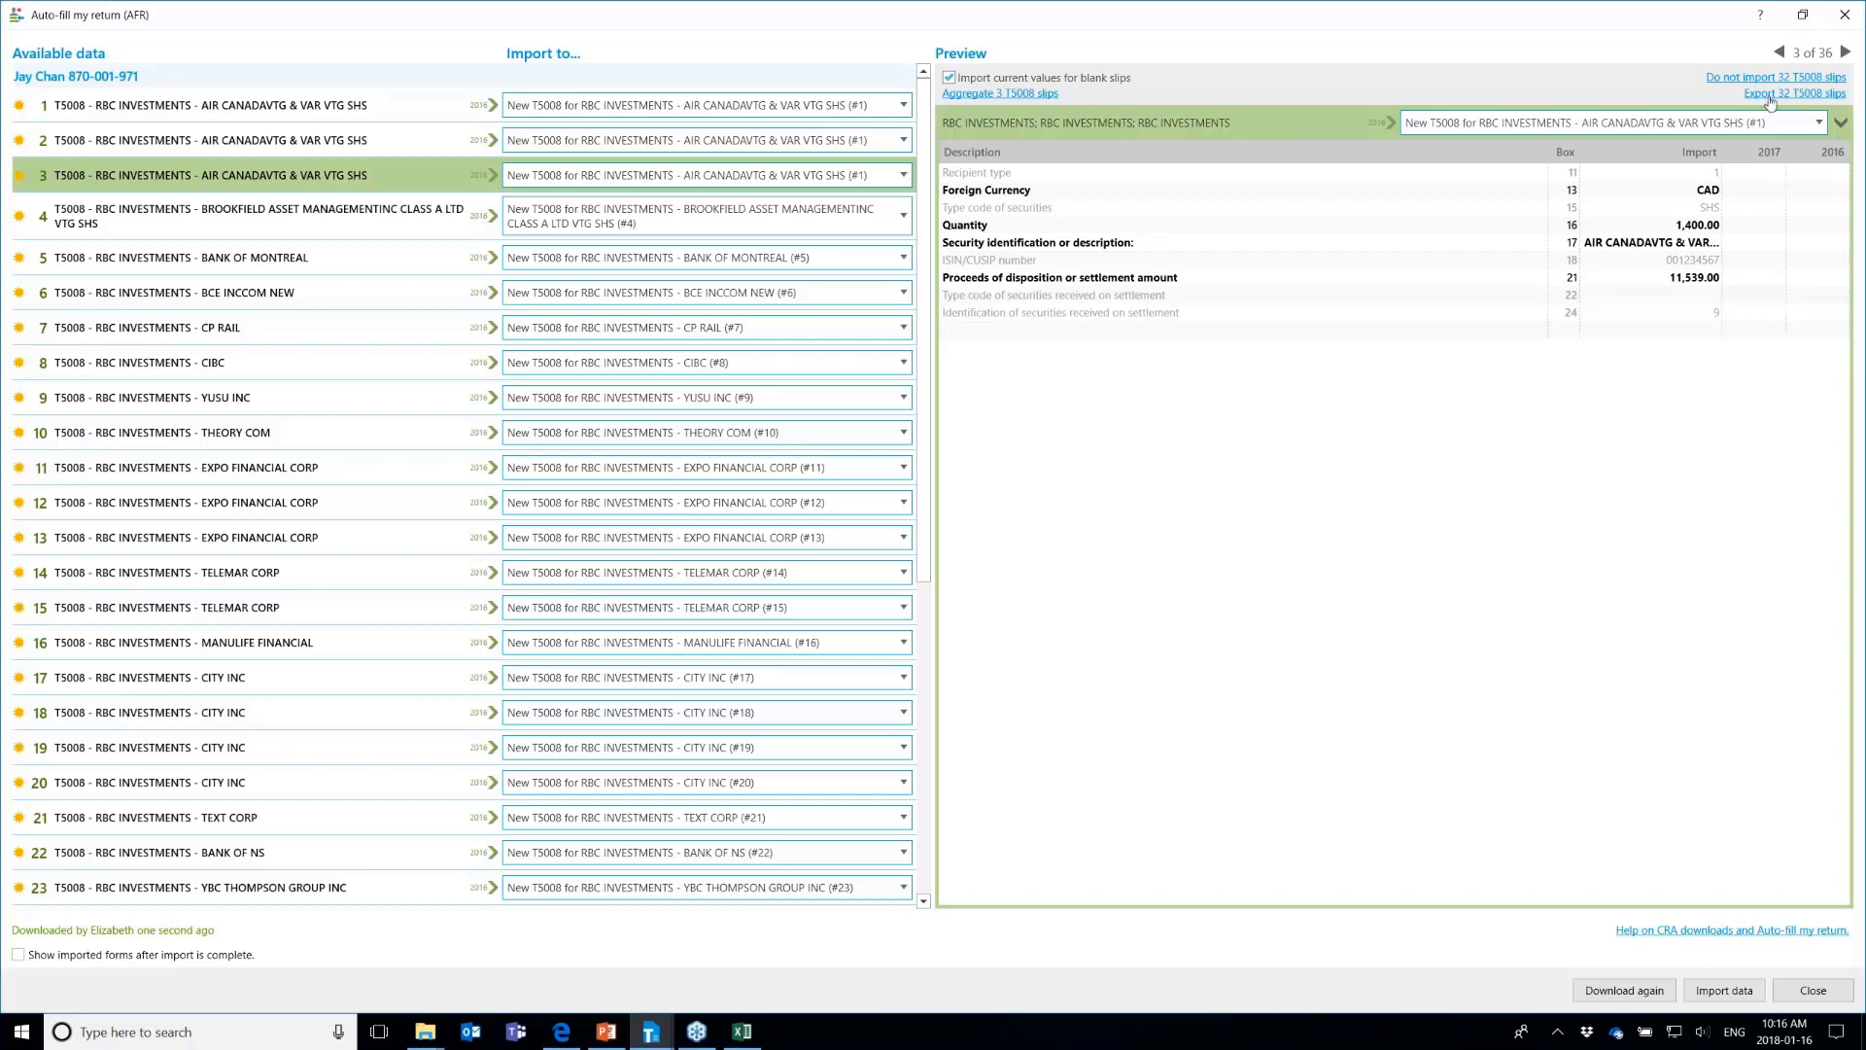
Export the 32 T5008 slips as an Excel spreadsheet in the webinar folder, replacing the existing 2017 T5008 file
{"action": "left_click_drag", "start_coordinate": [1639, 22], "coordinate": [1162, 39]}
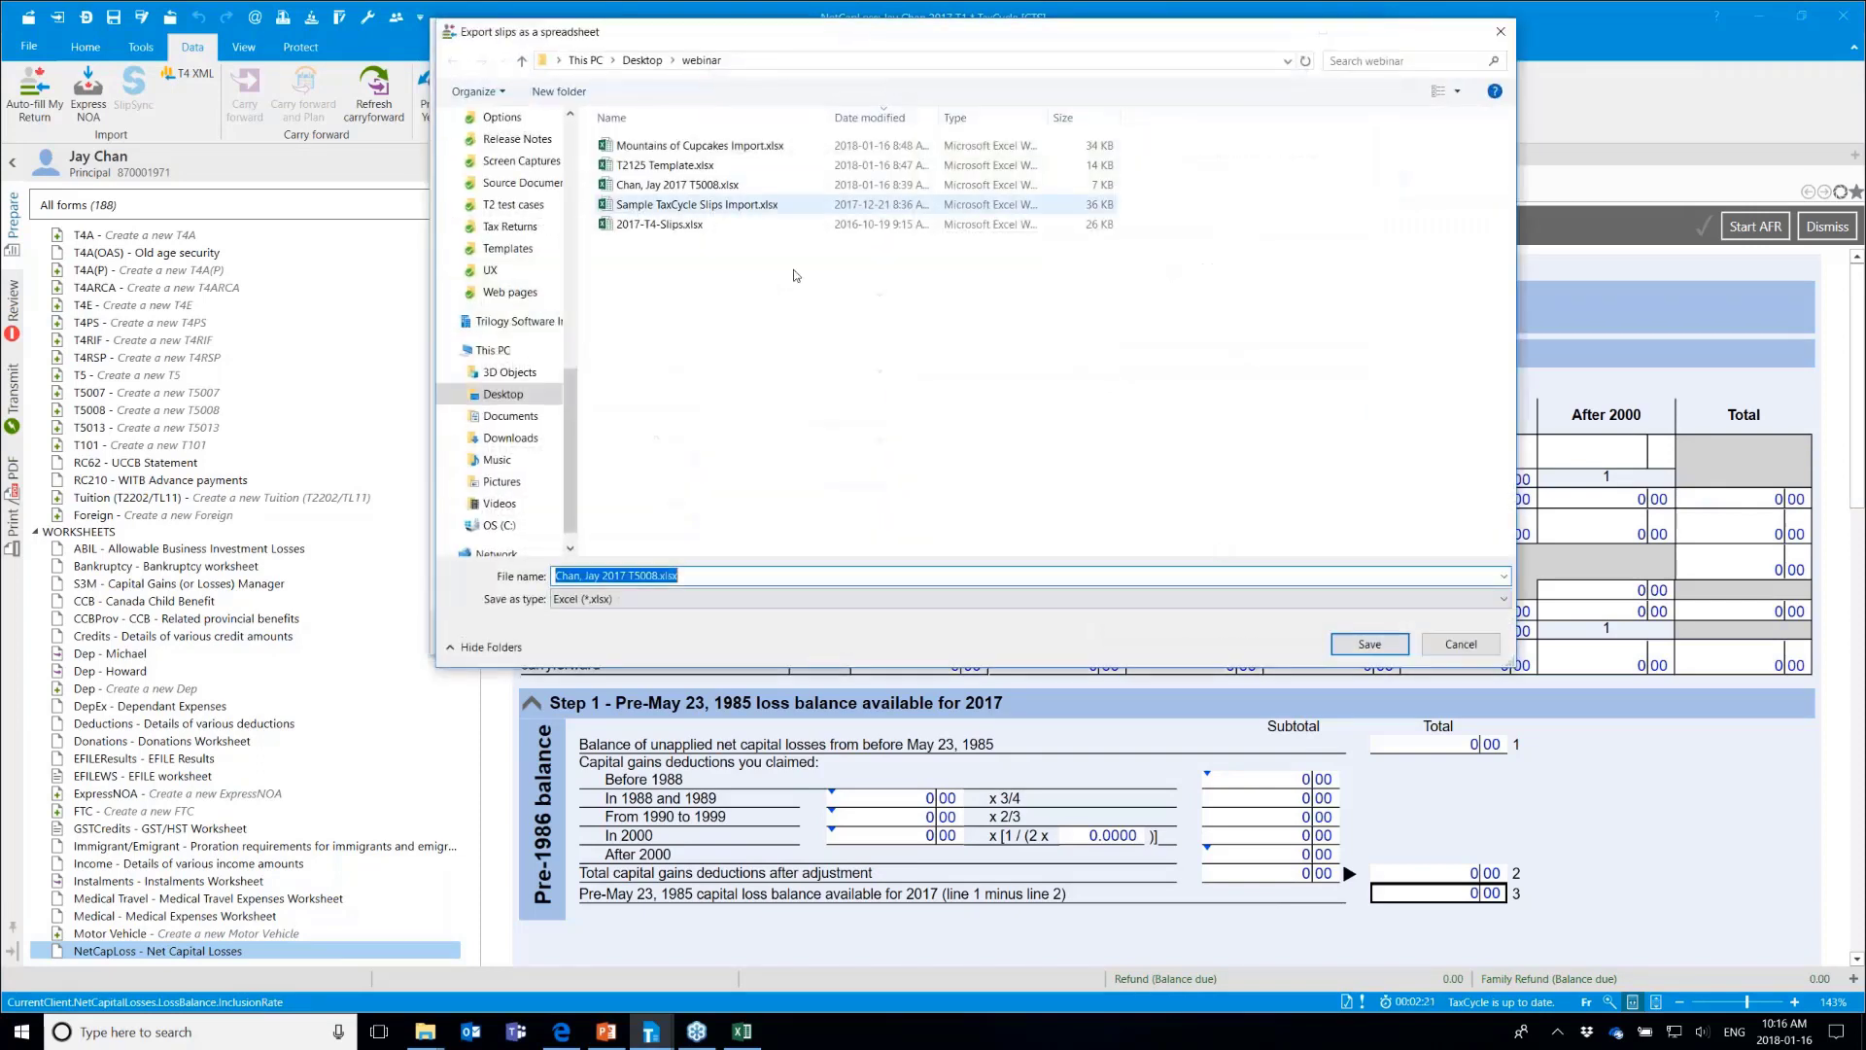
{"action": "left_click", "coordinate": [1365, 646]}
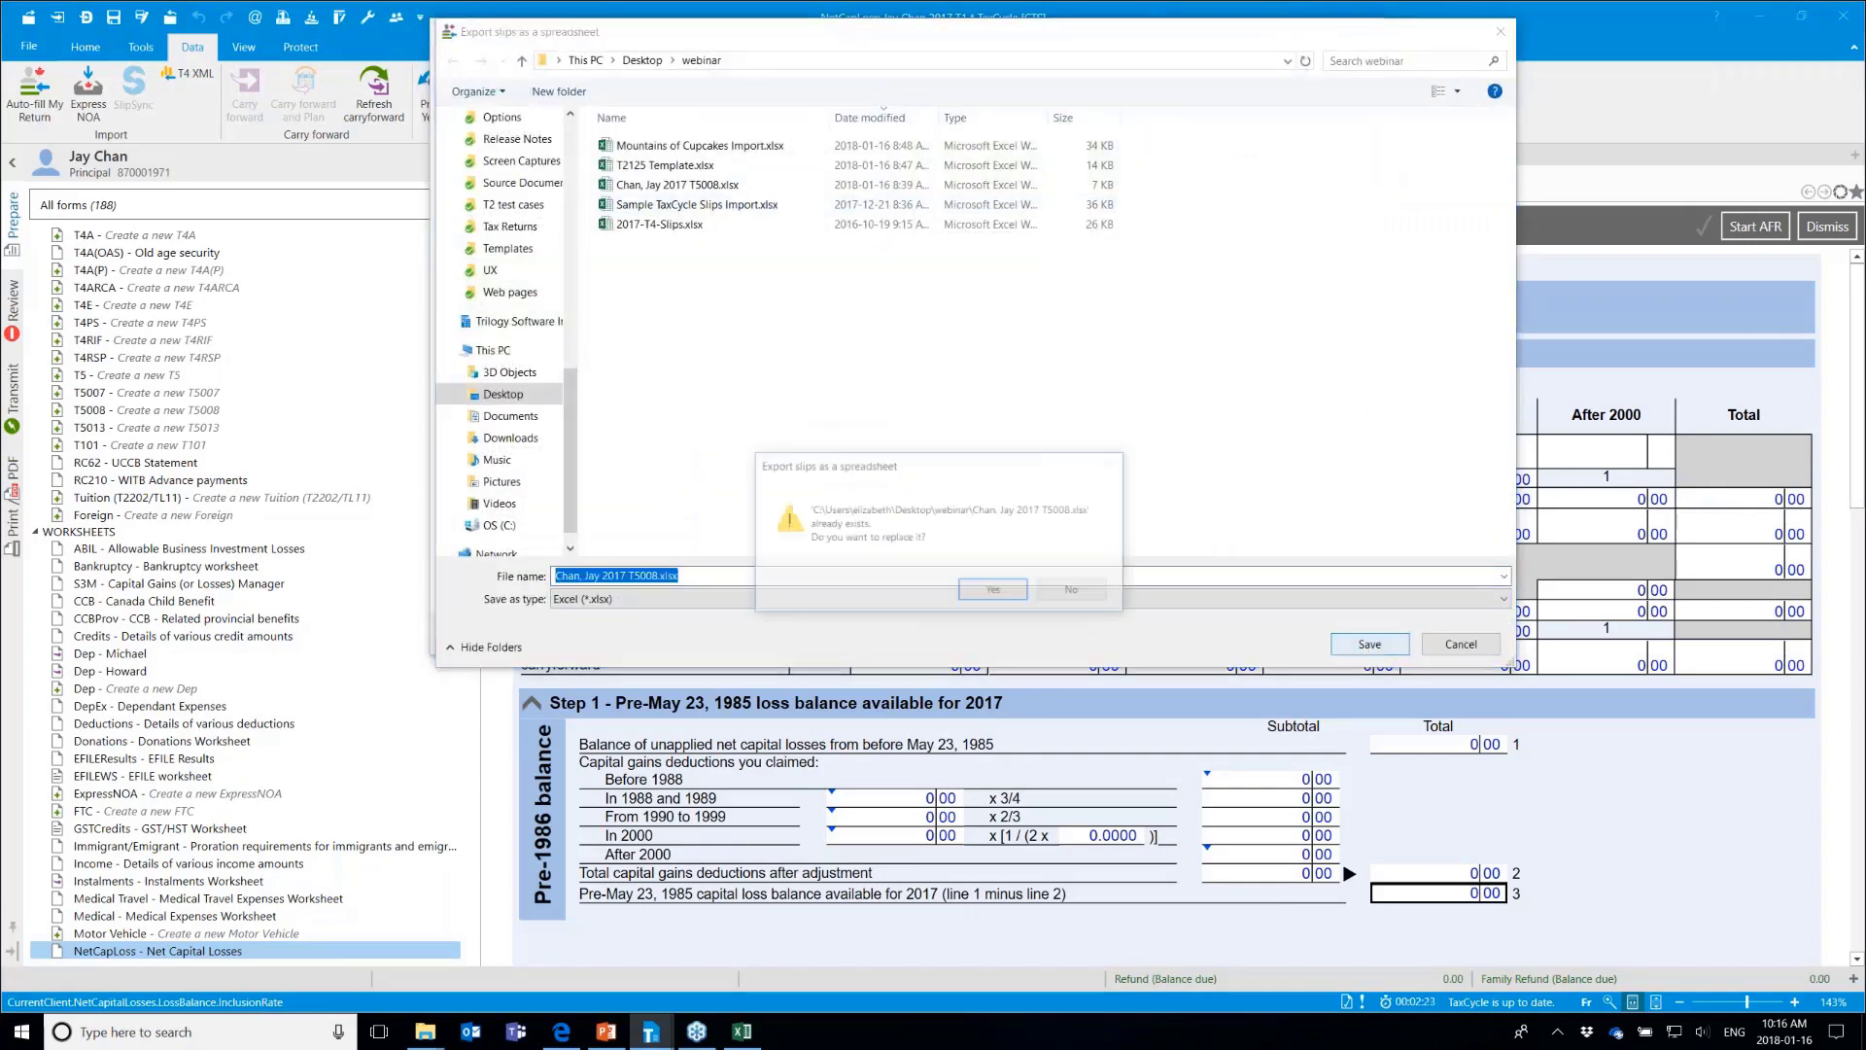
{"action": "left_click", "coordinate": [993, 591]}
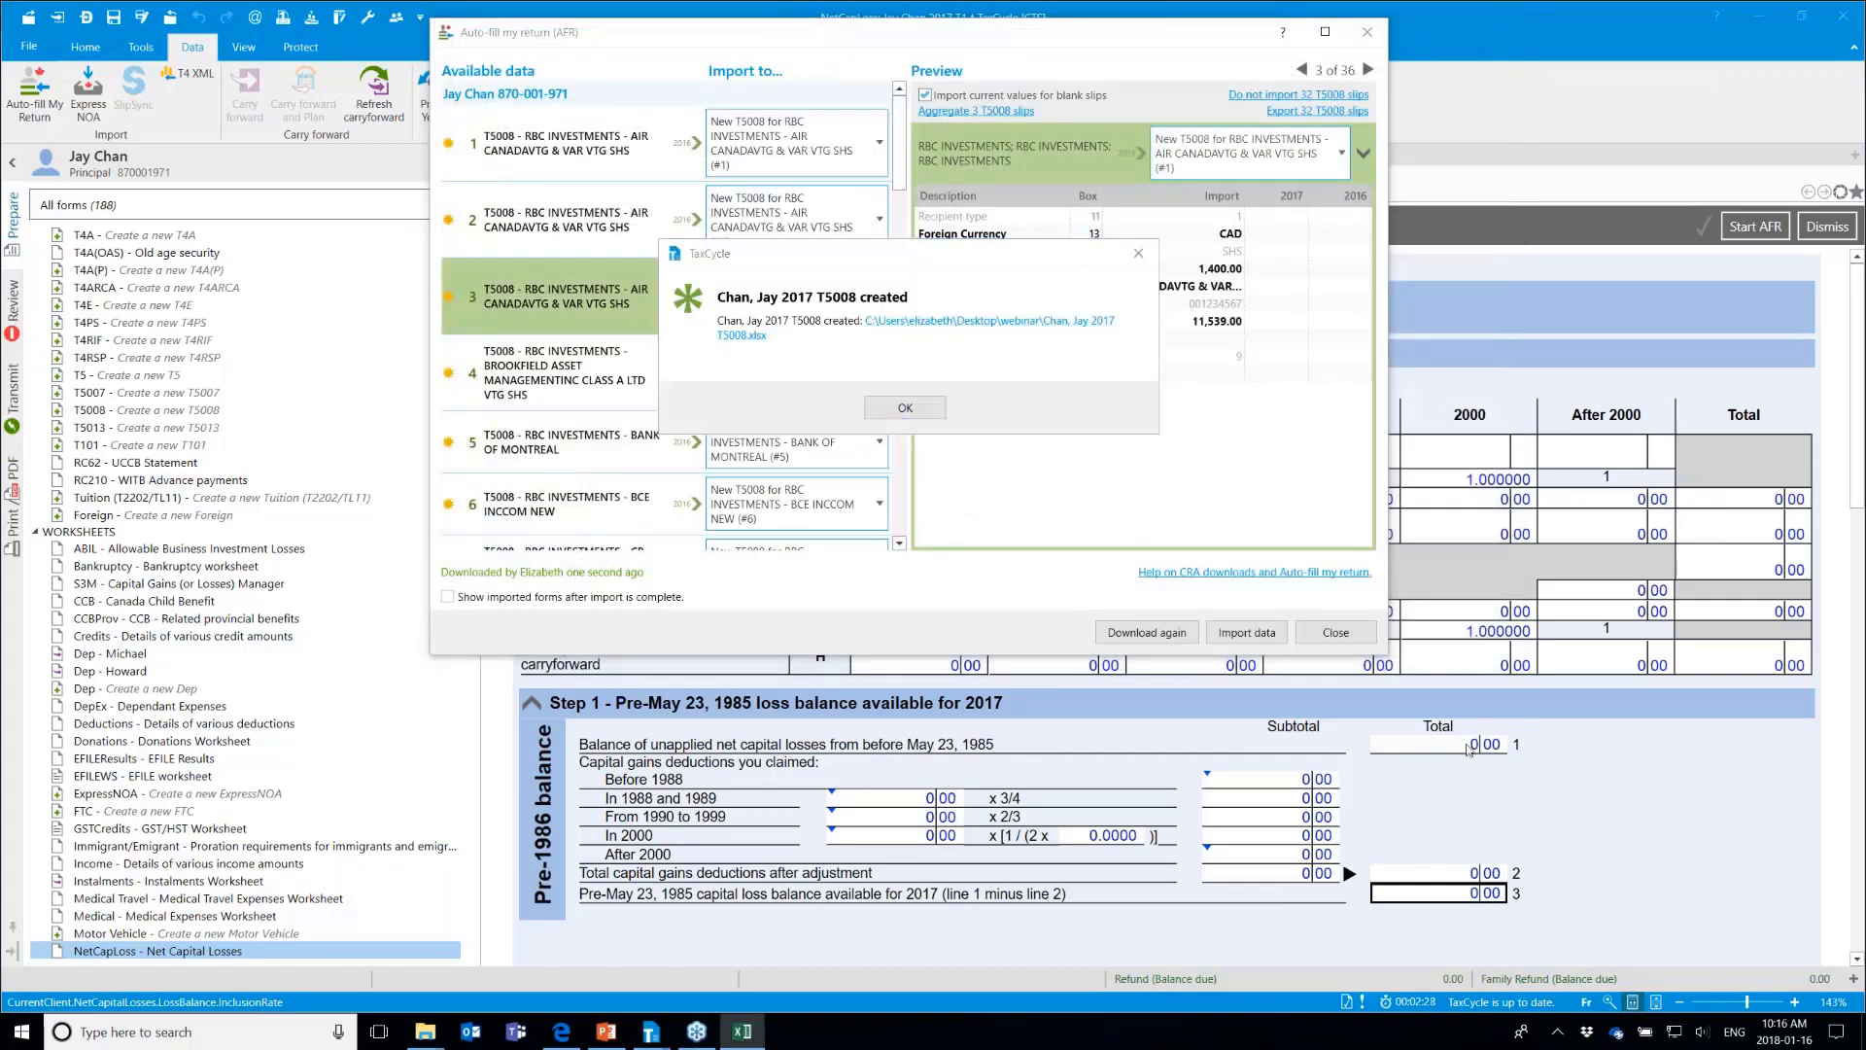
Switch to the exported T5008 workbook in Excel and widen column A and the SecuritySettlementAmount column
{"action": "left_click", "coordinate": [754, 1033]}
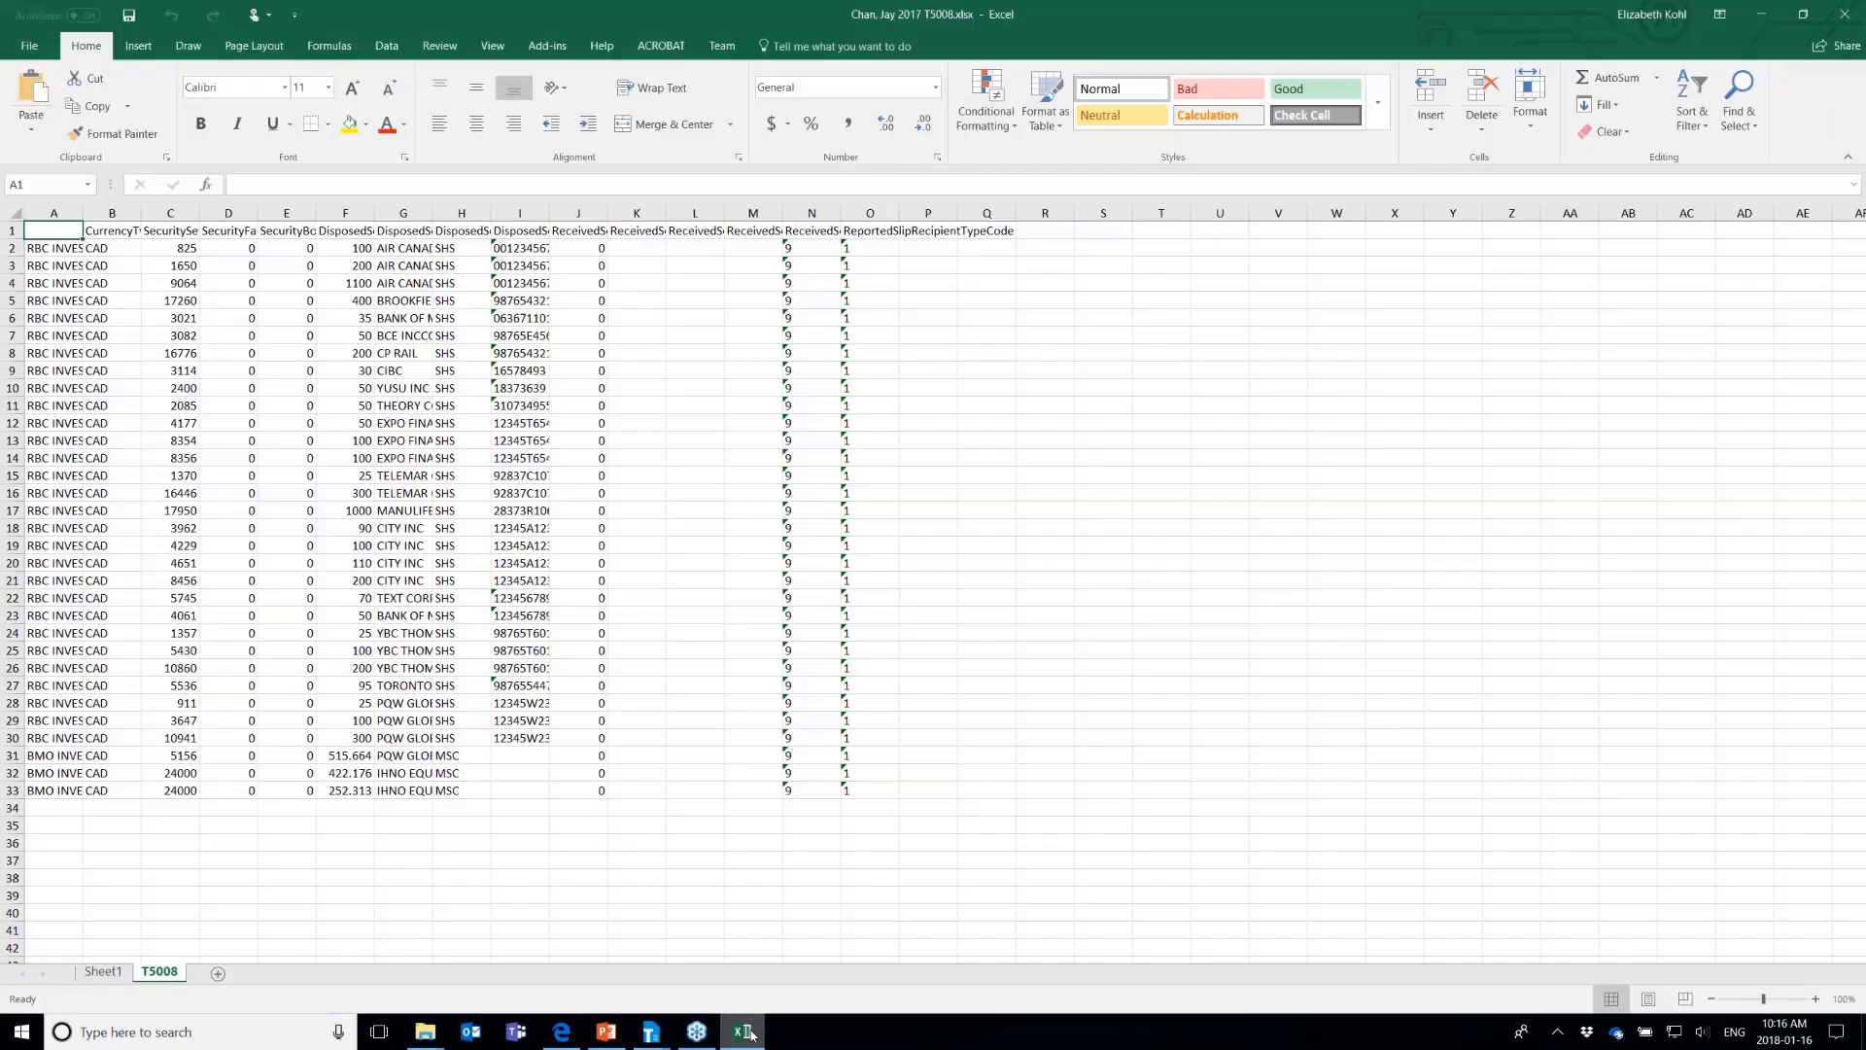
{"action": "left_click_drag", "start_coordinate": [85, 213], "coordinate": [297, 213]}
{"action": "left_click_drag", "start_coordinate": [413, 213], "coordinate": [561, 206]}
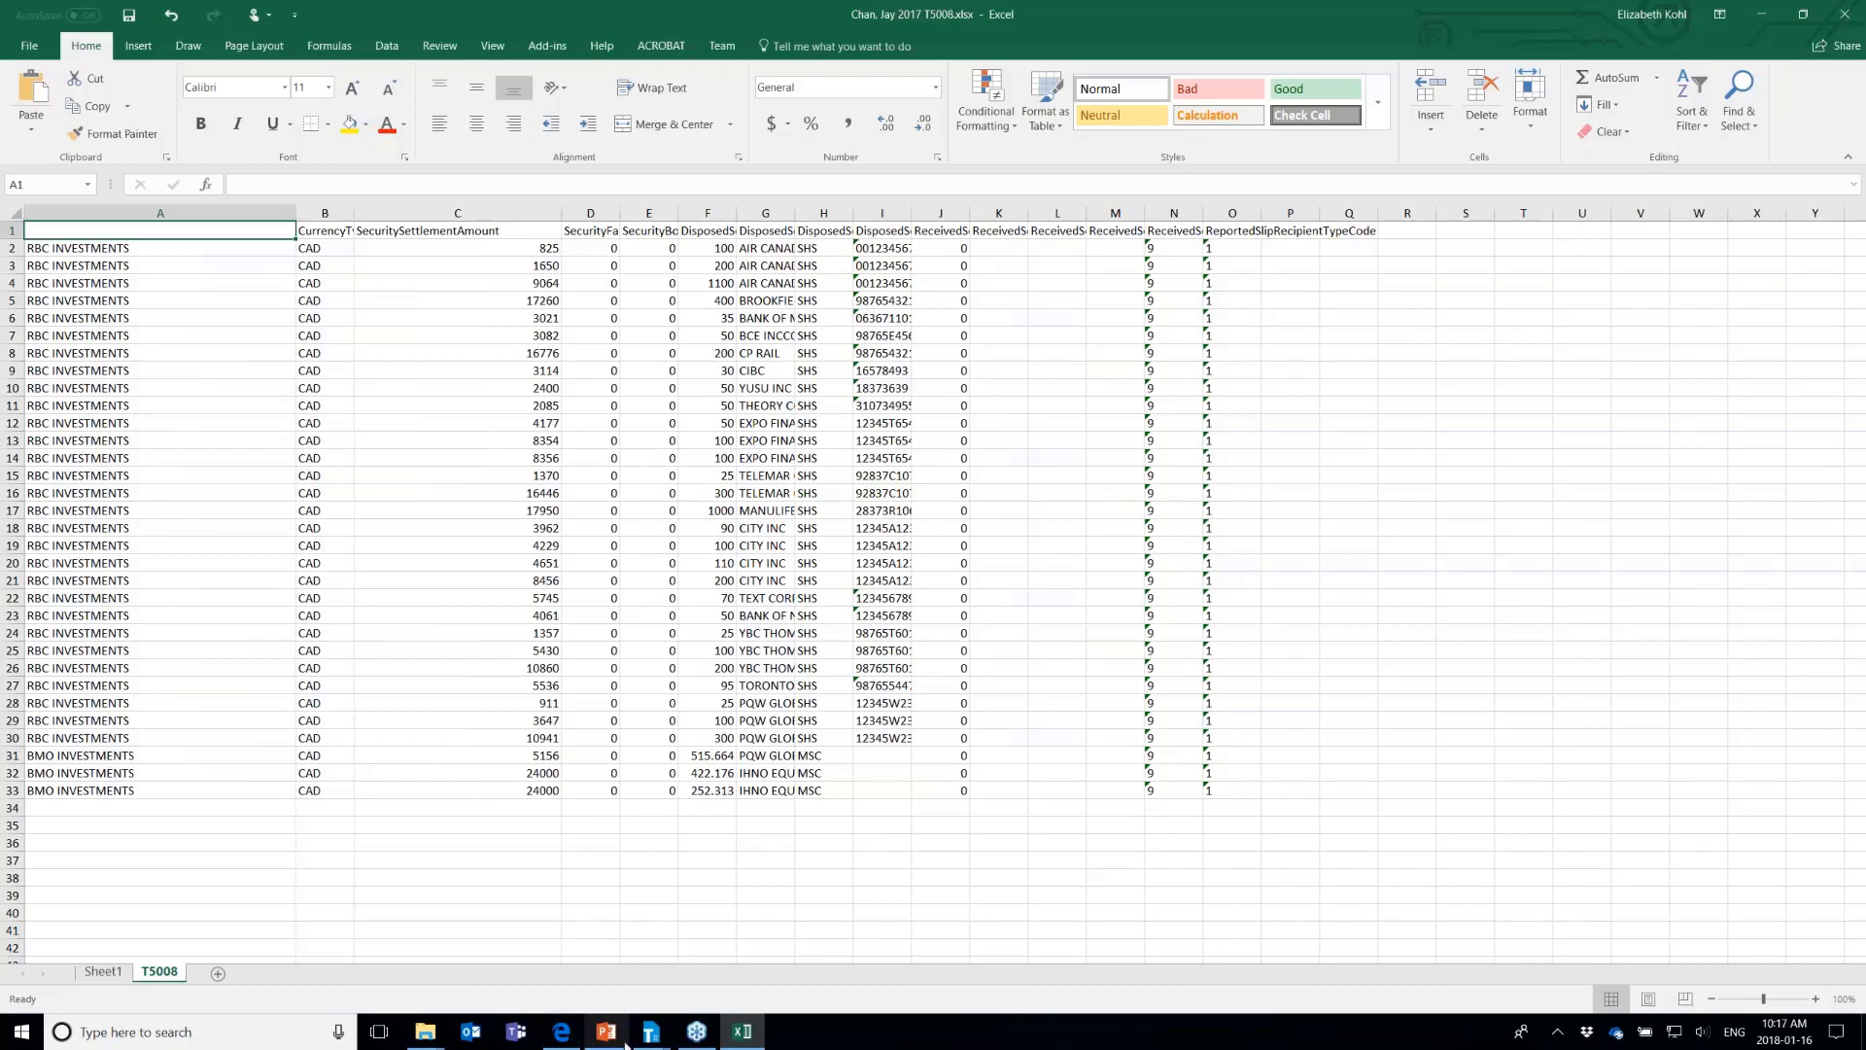
Return to TaxCycle, enlarge the Auto-fill my return window, exclude all 32 T5008 slips, and import the remaining data
{"action": "left_click", "coordinate": [651, 1031]}
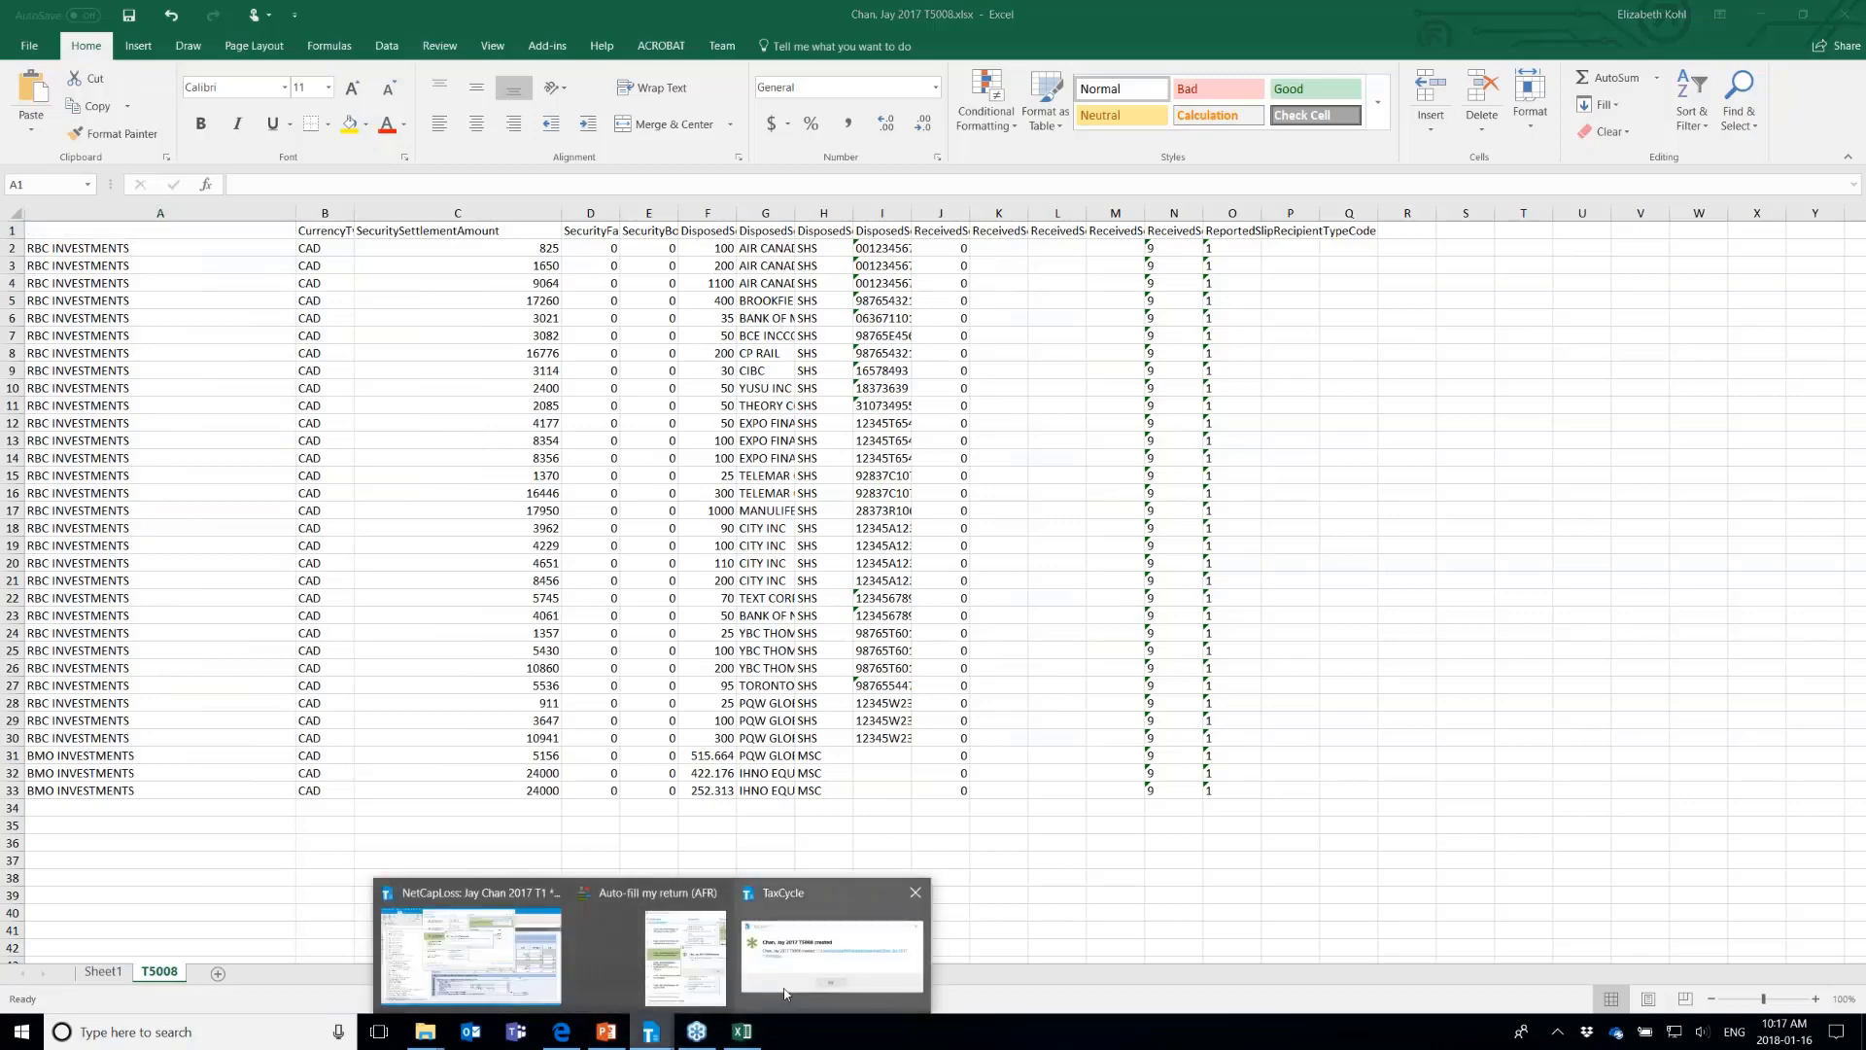
{"action": "left_click", "coordinate": [784, 991]}
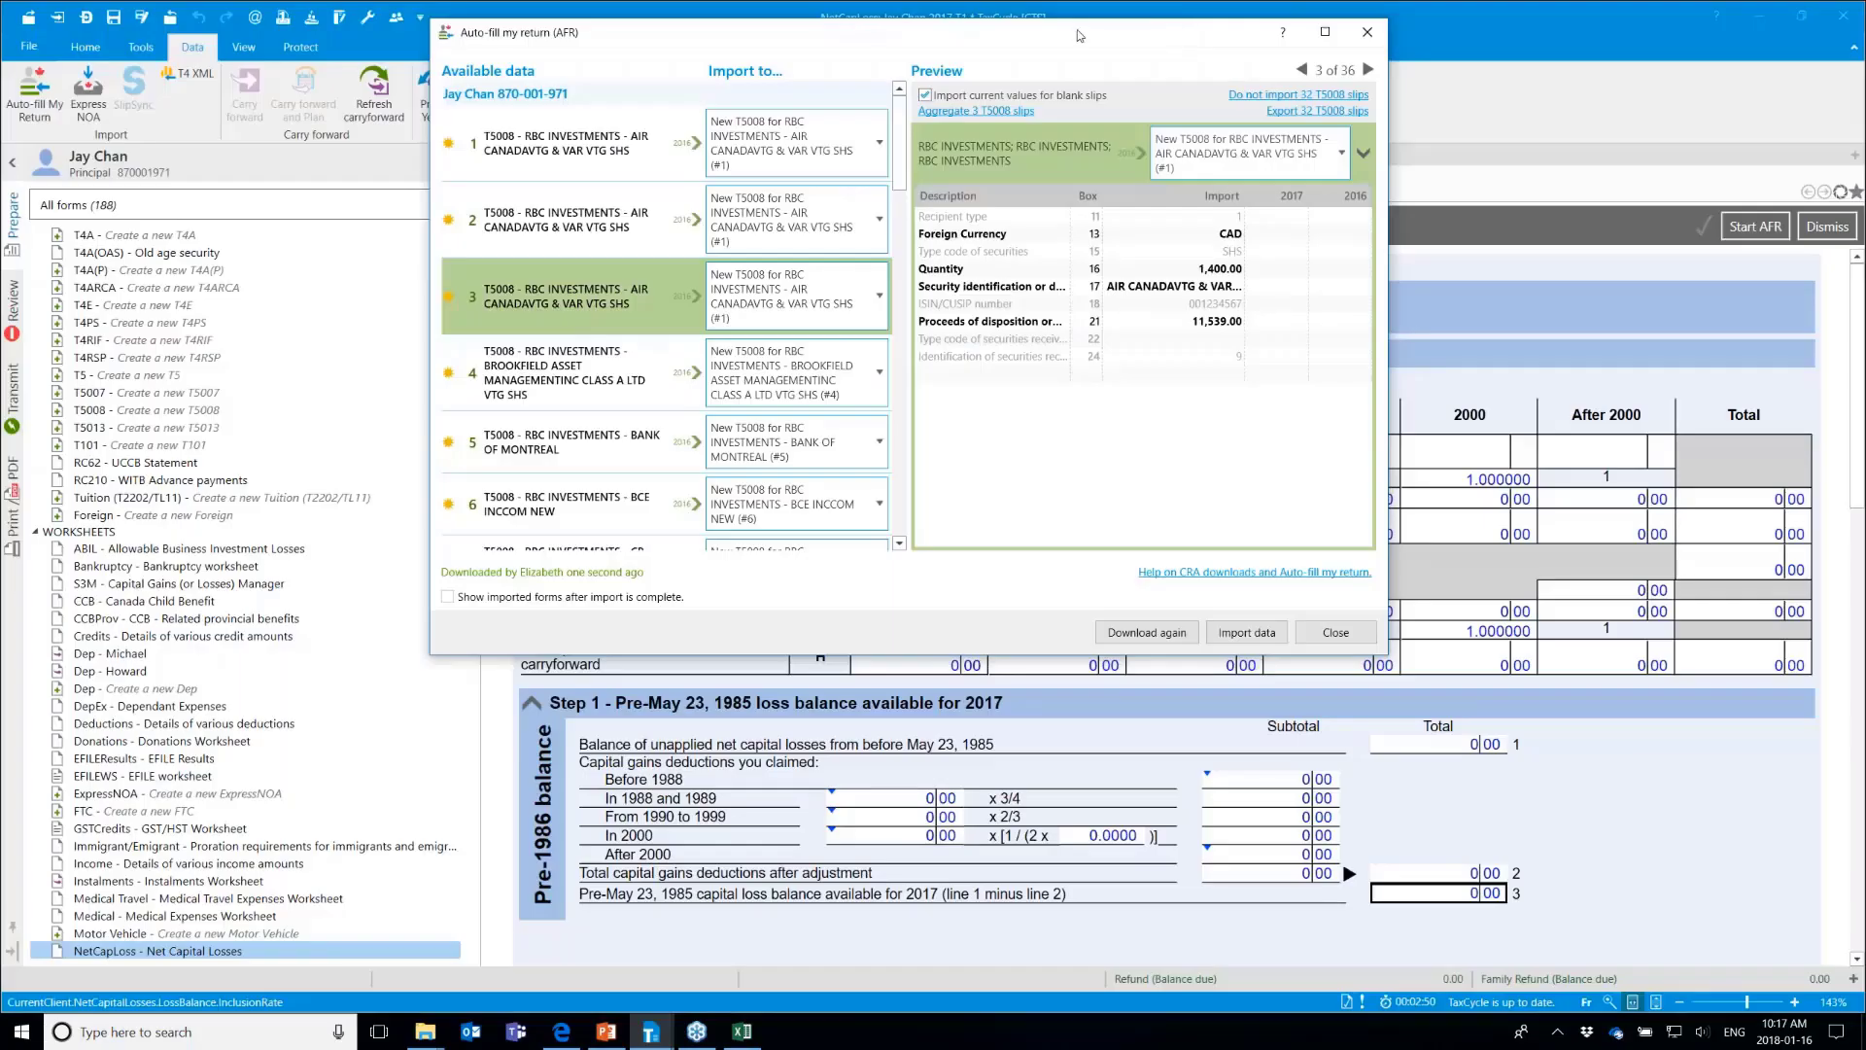
{"action": "left_click_drag", "start_coordinate": [1077, 36], "coordinate": [784, 41]}
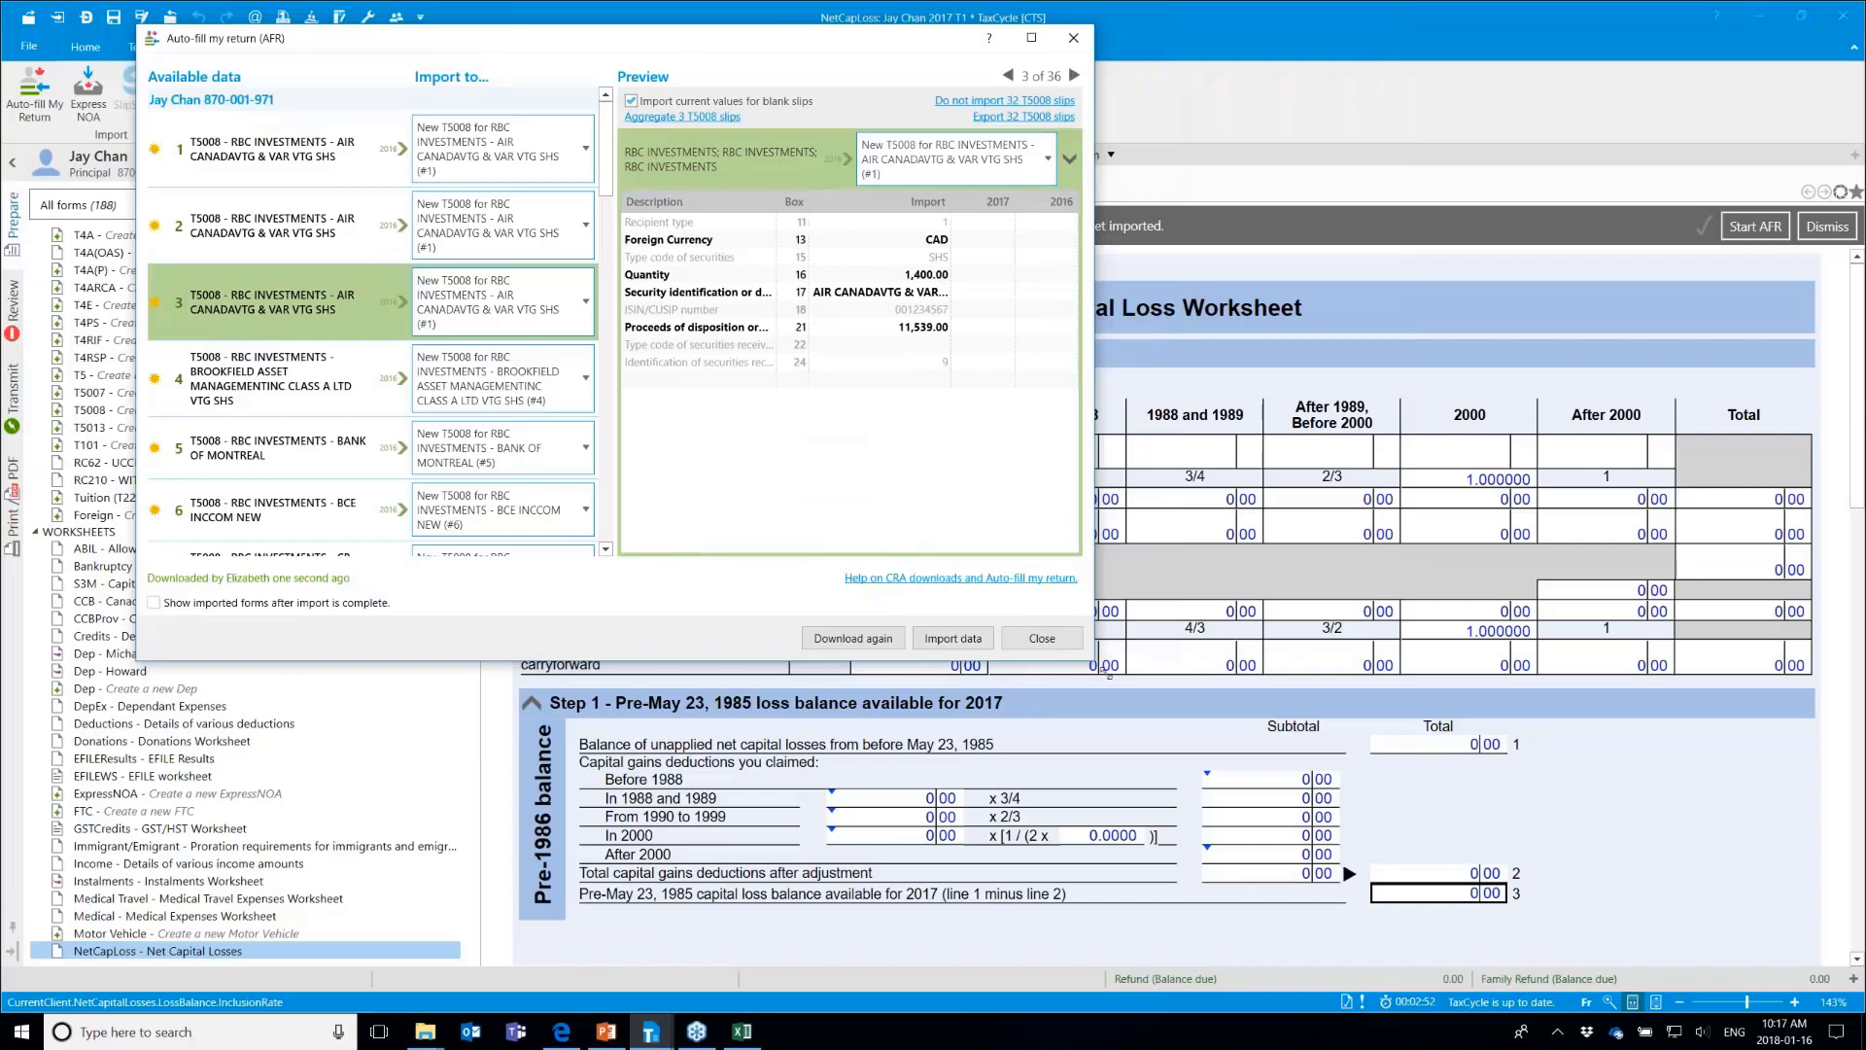
{"action": "left_click_drag", "start_coordinate": [1108, 673], "coordinate": [1594, 972]}
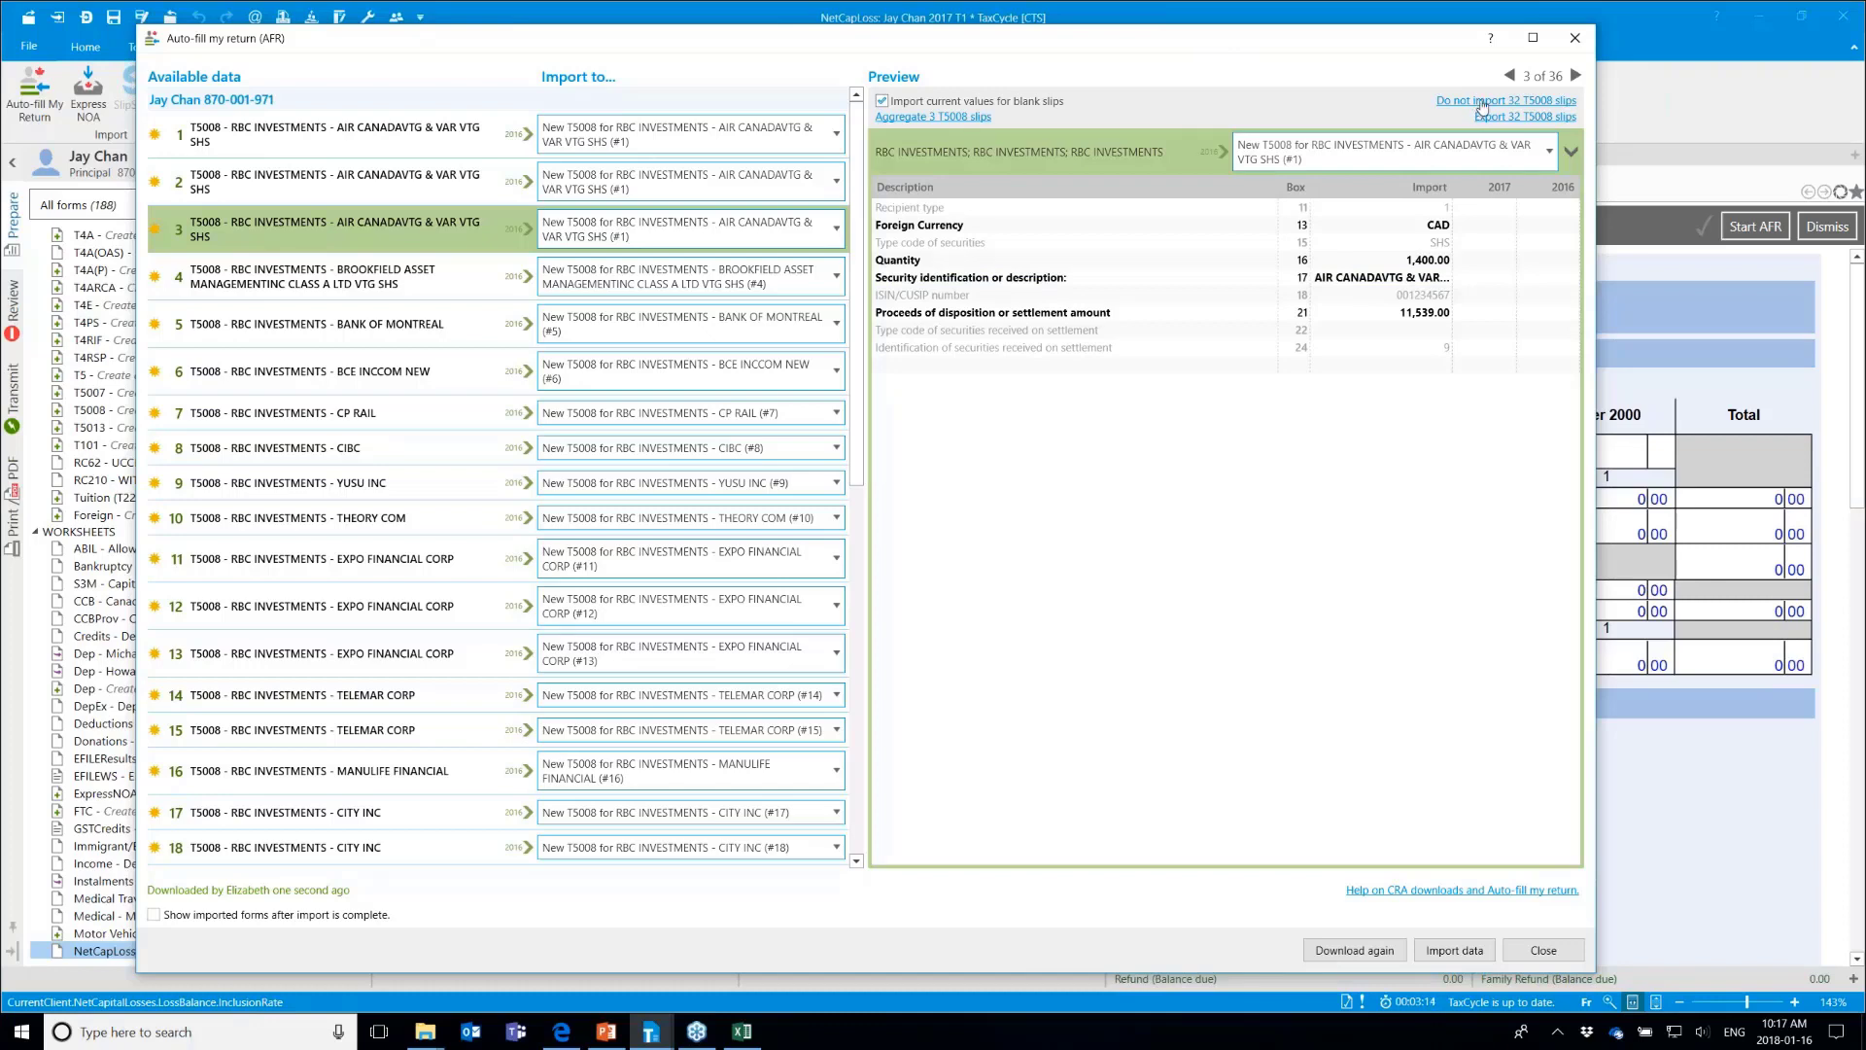
{"action": "left_click", "coordinate": [1481, 101]}
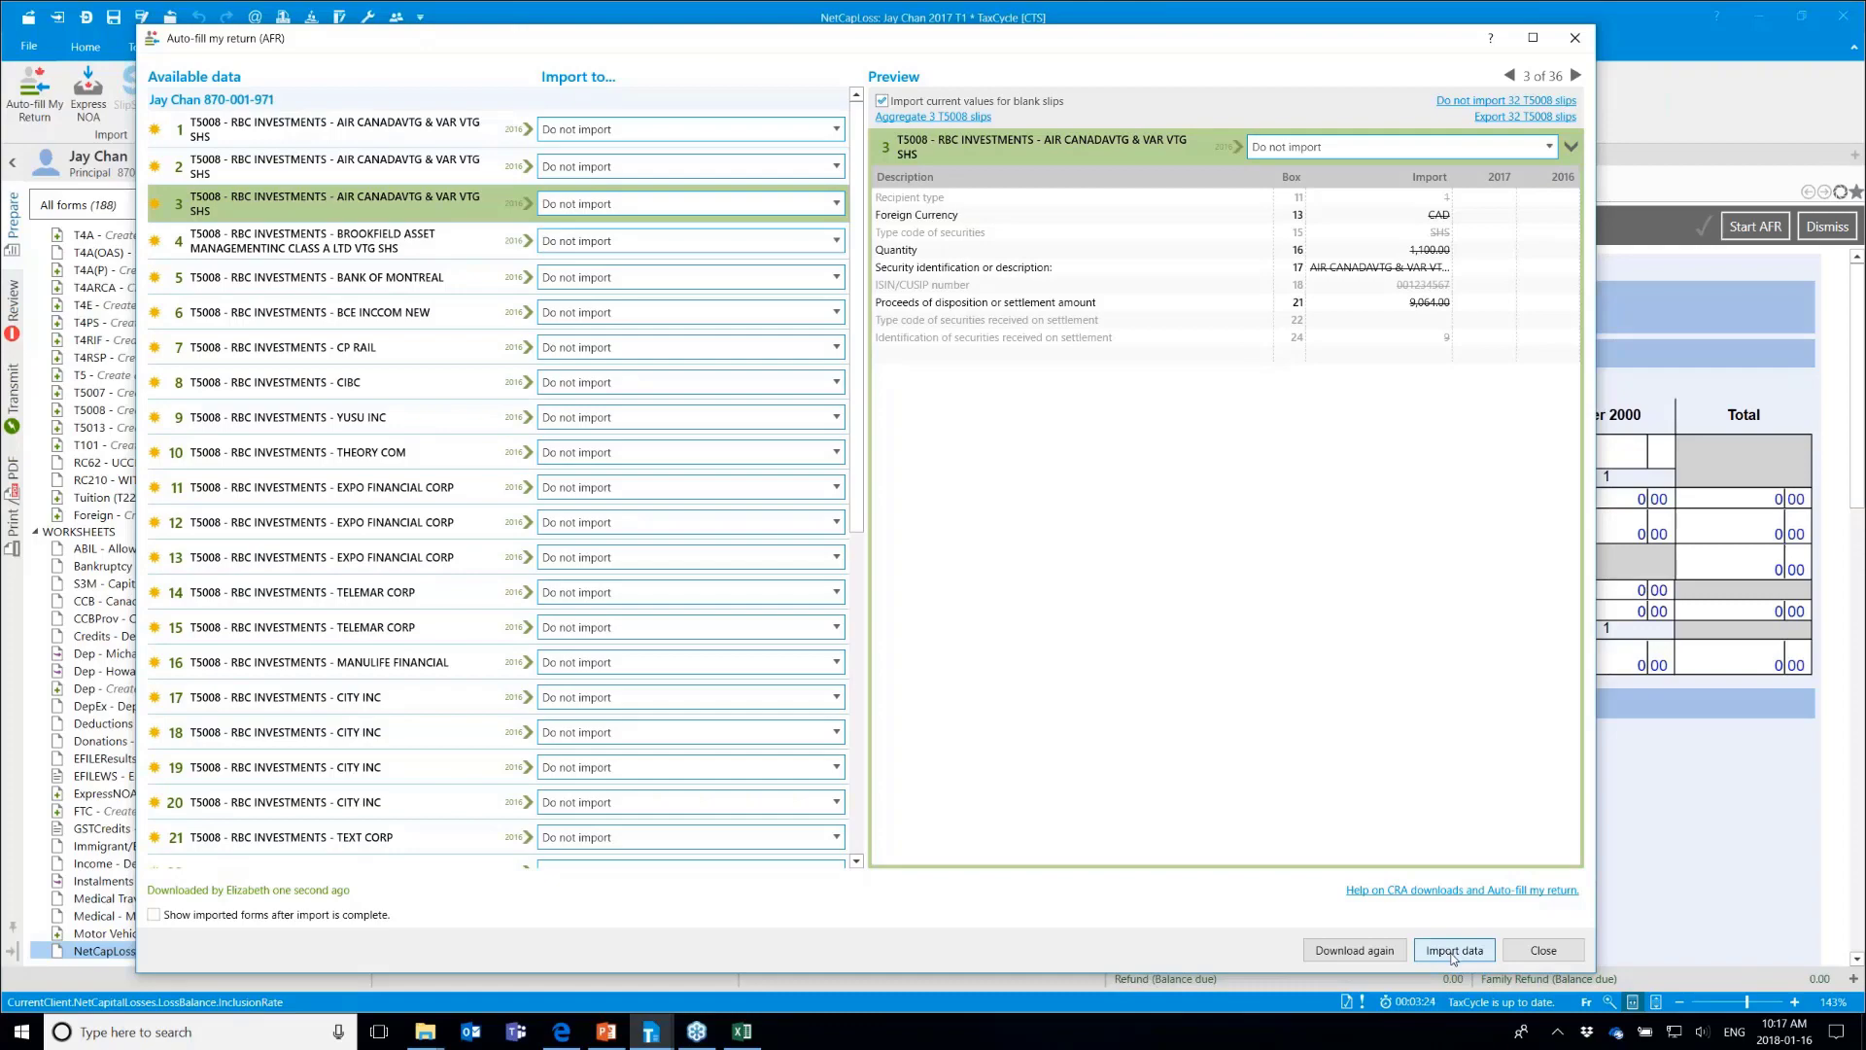
{"action": "left_click", "coordinate": [1454, 952]}
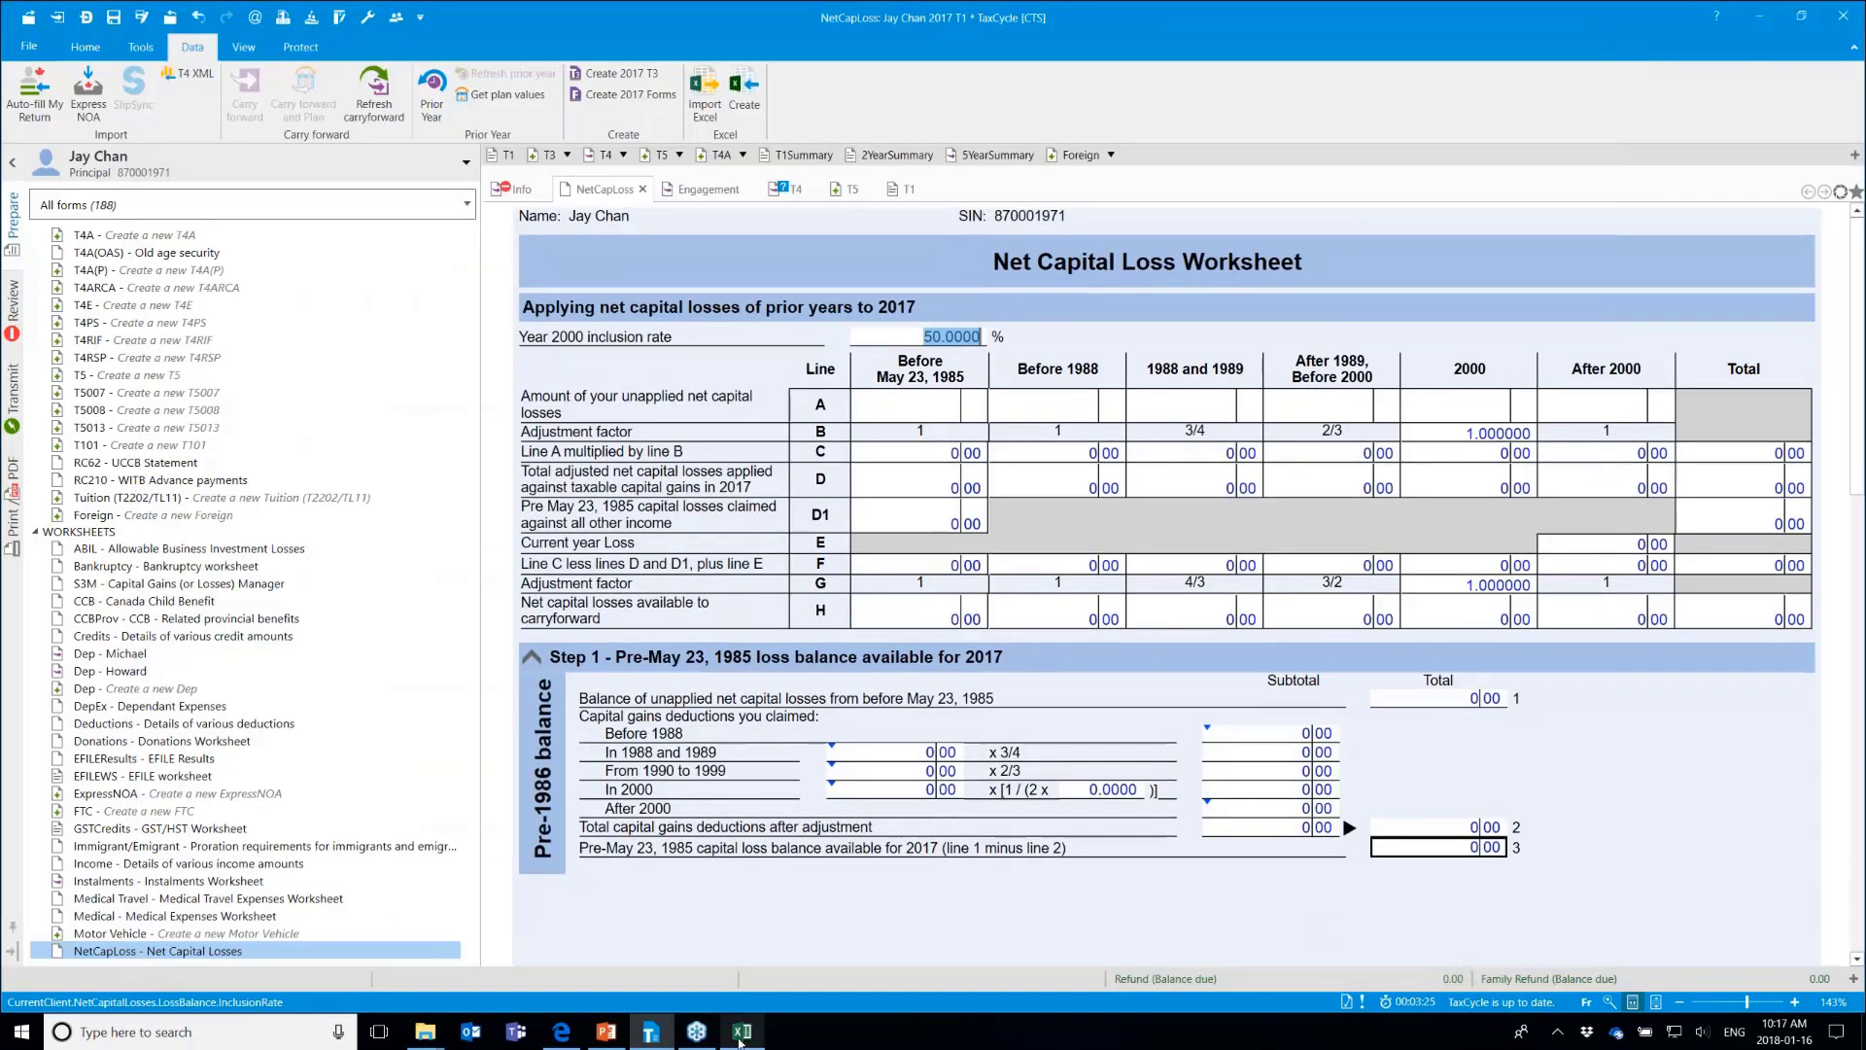
Switch to the T5008 workbook in Excel, widen the DisposedSecurityDescription column to show full security names, and minimize the workbook
{"action": "left_click", "coordinate": [741, 1032]}
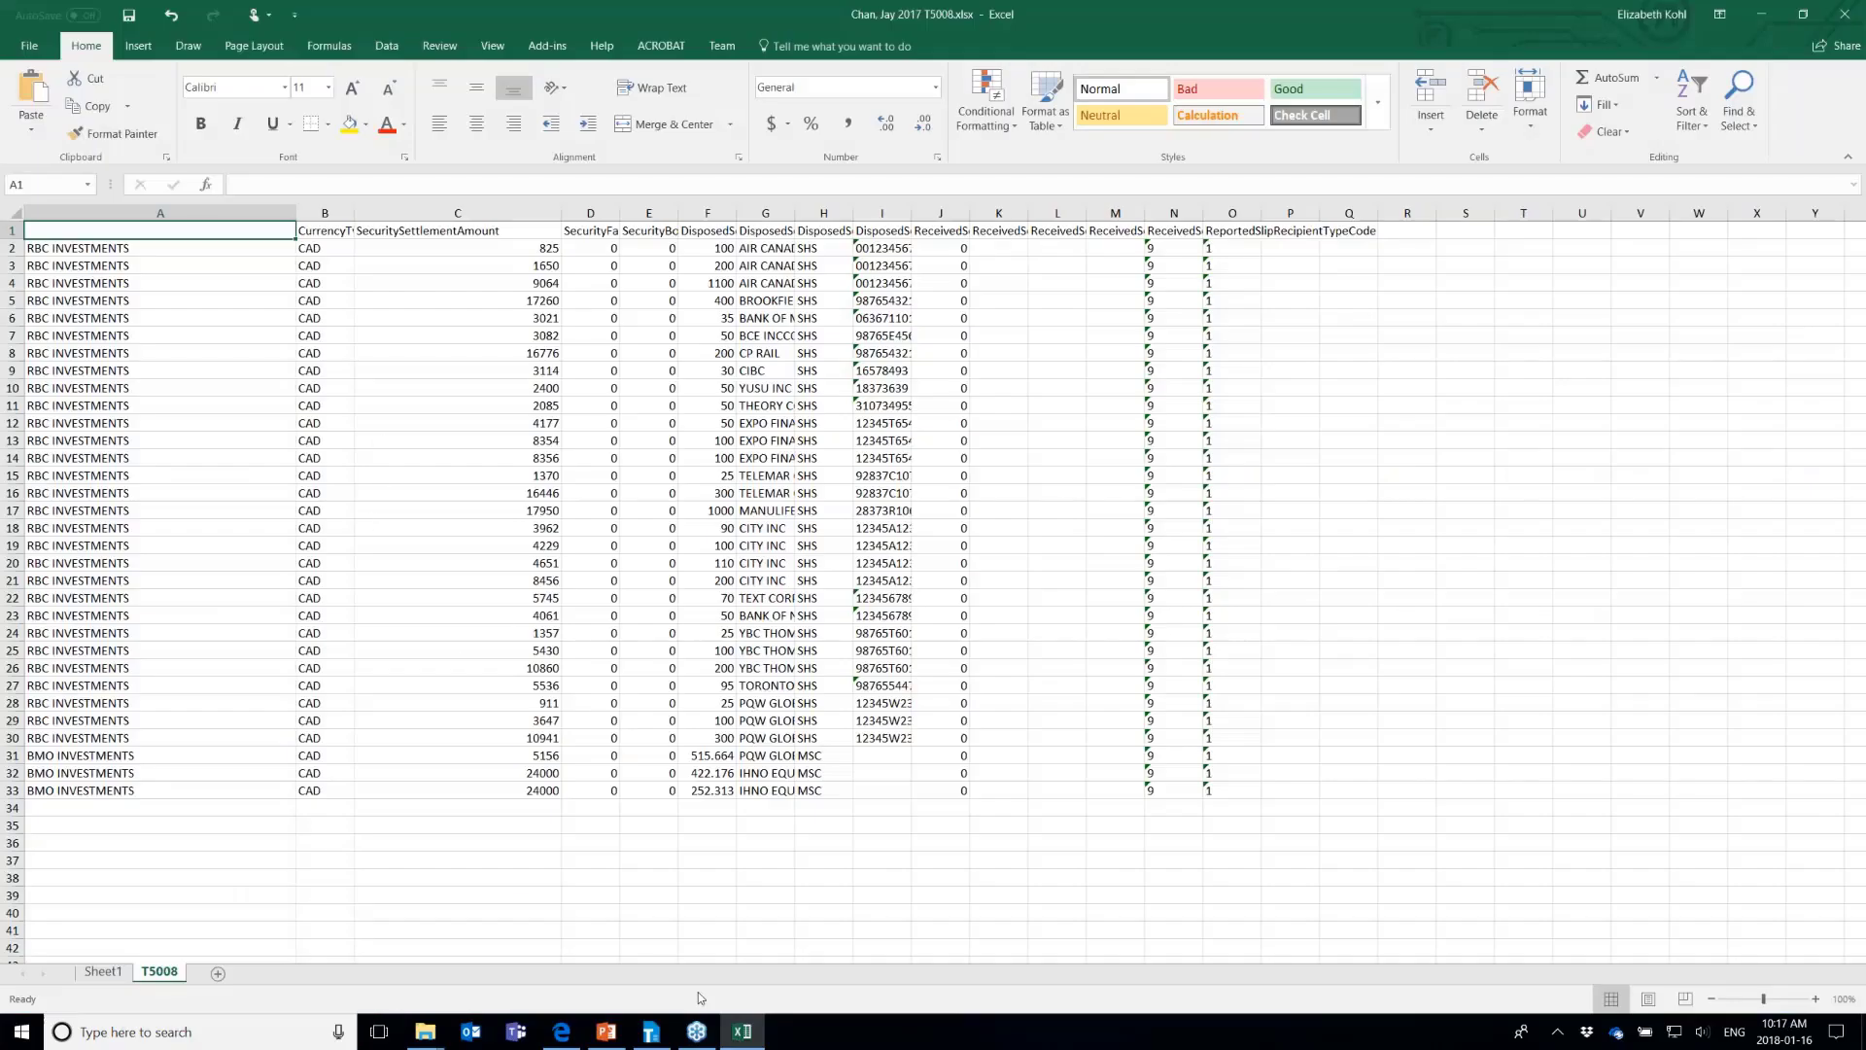
{"action": "mouse_move", "coordinate": [658, 1036]}
{"action": "left_click_drag", "start_coordinate": [792, 220], "coordinate": [1028, 213]}
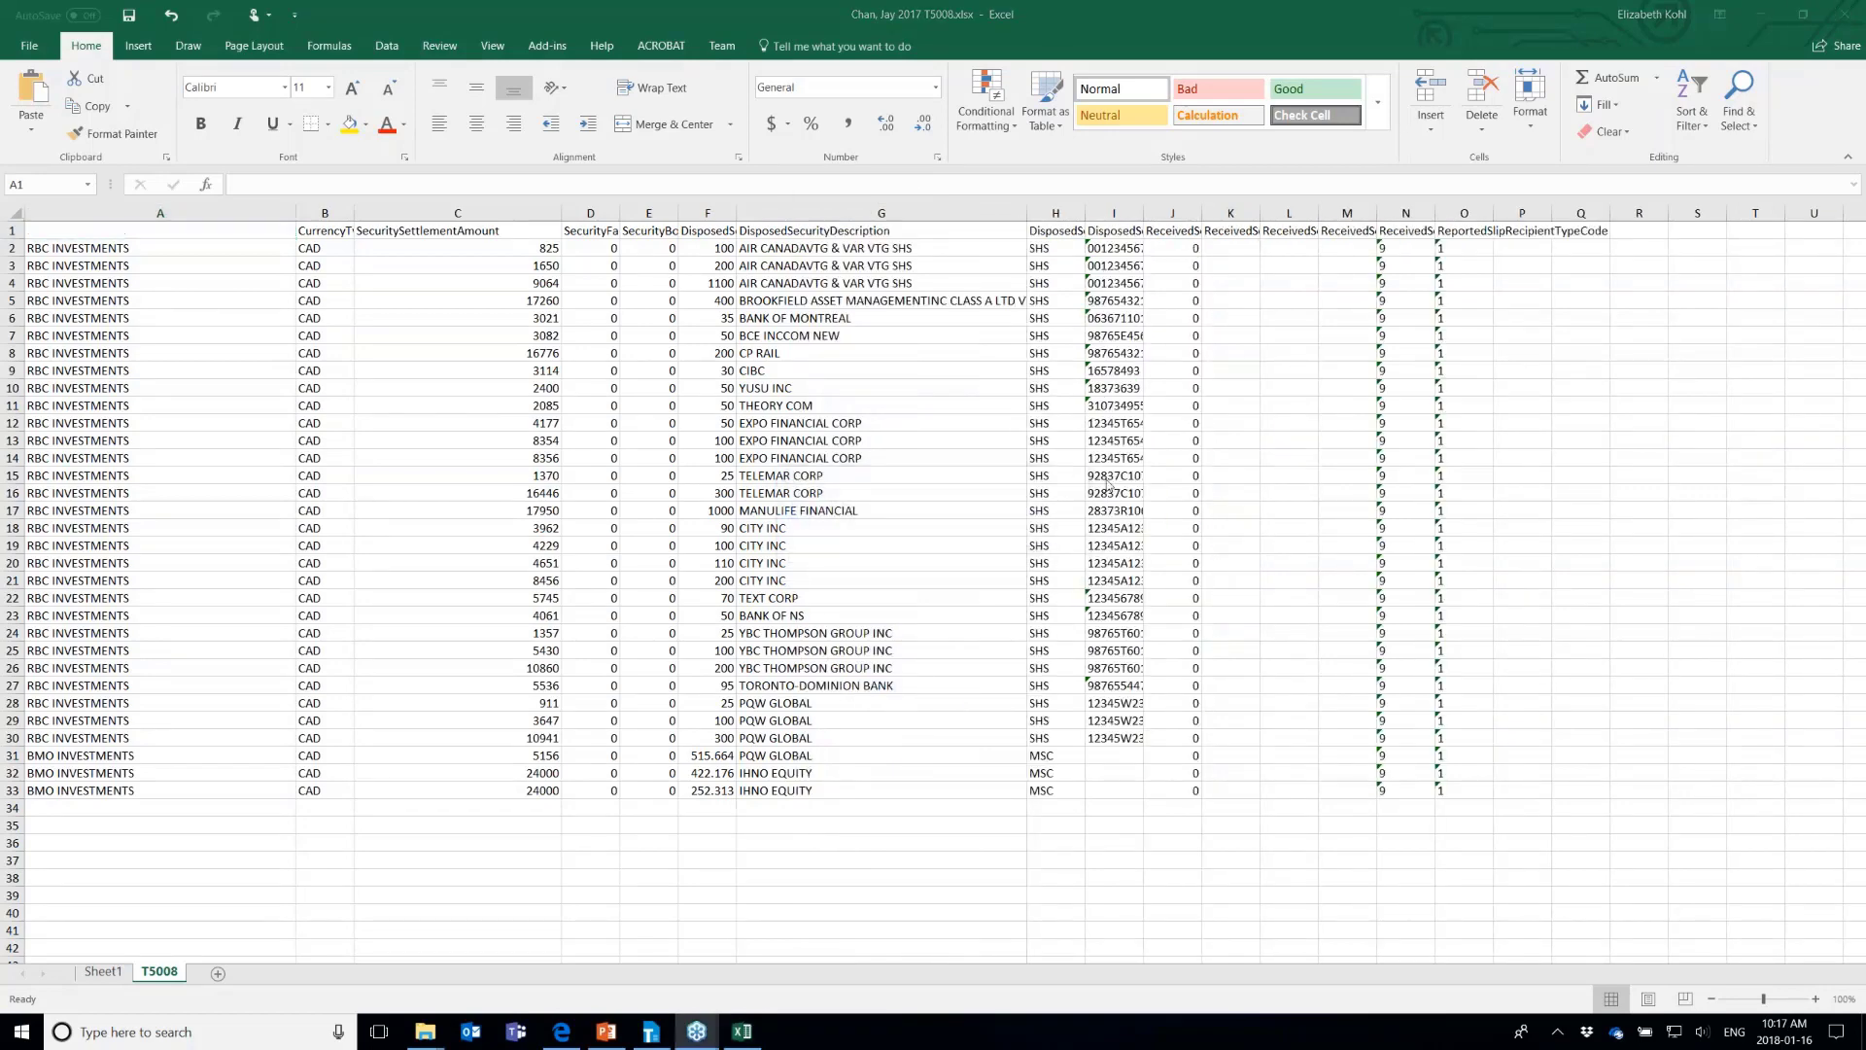
{"action": "left_click", "coordinate": [1055, 558]}
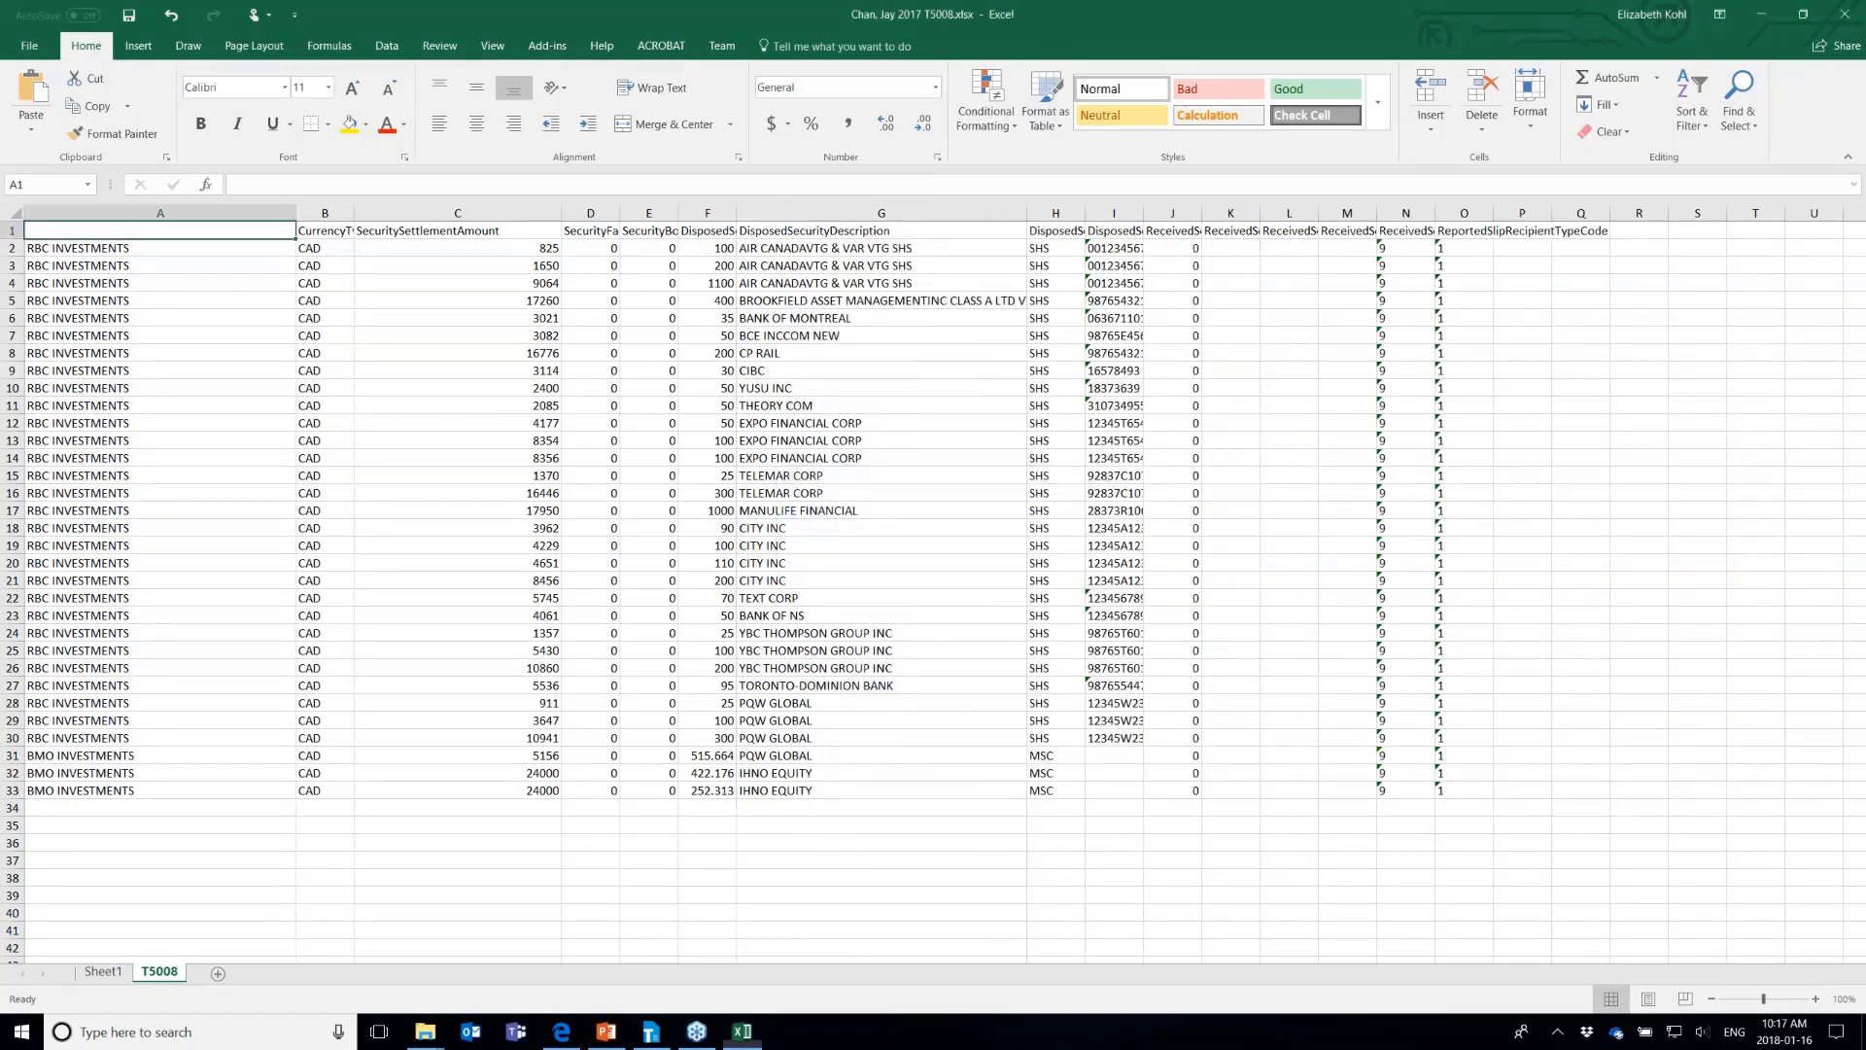
{"action": "left_click", "coordinate": [1758, 14]}
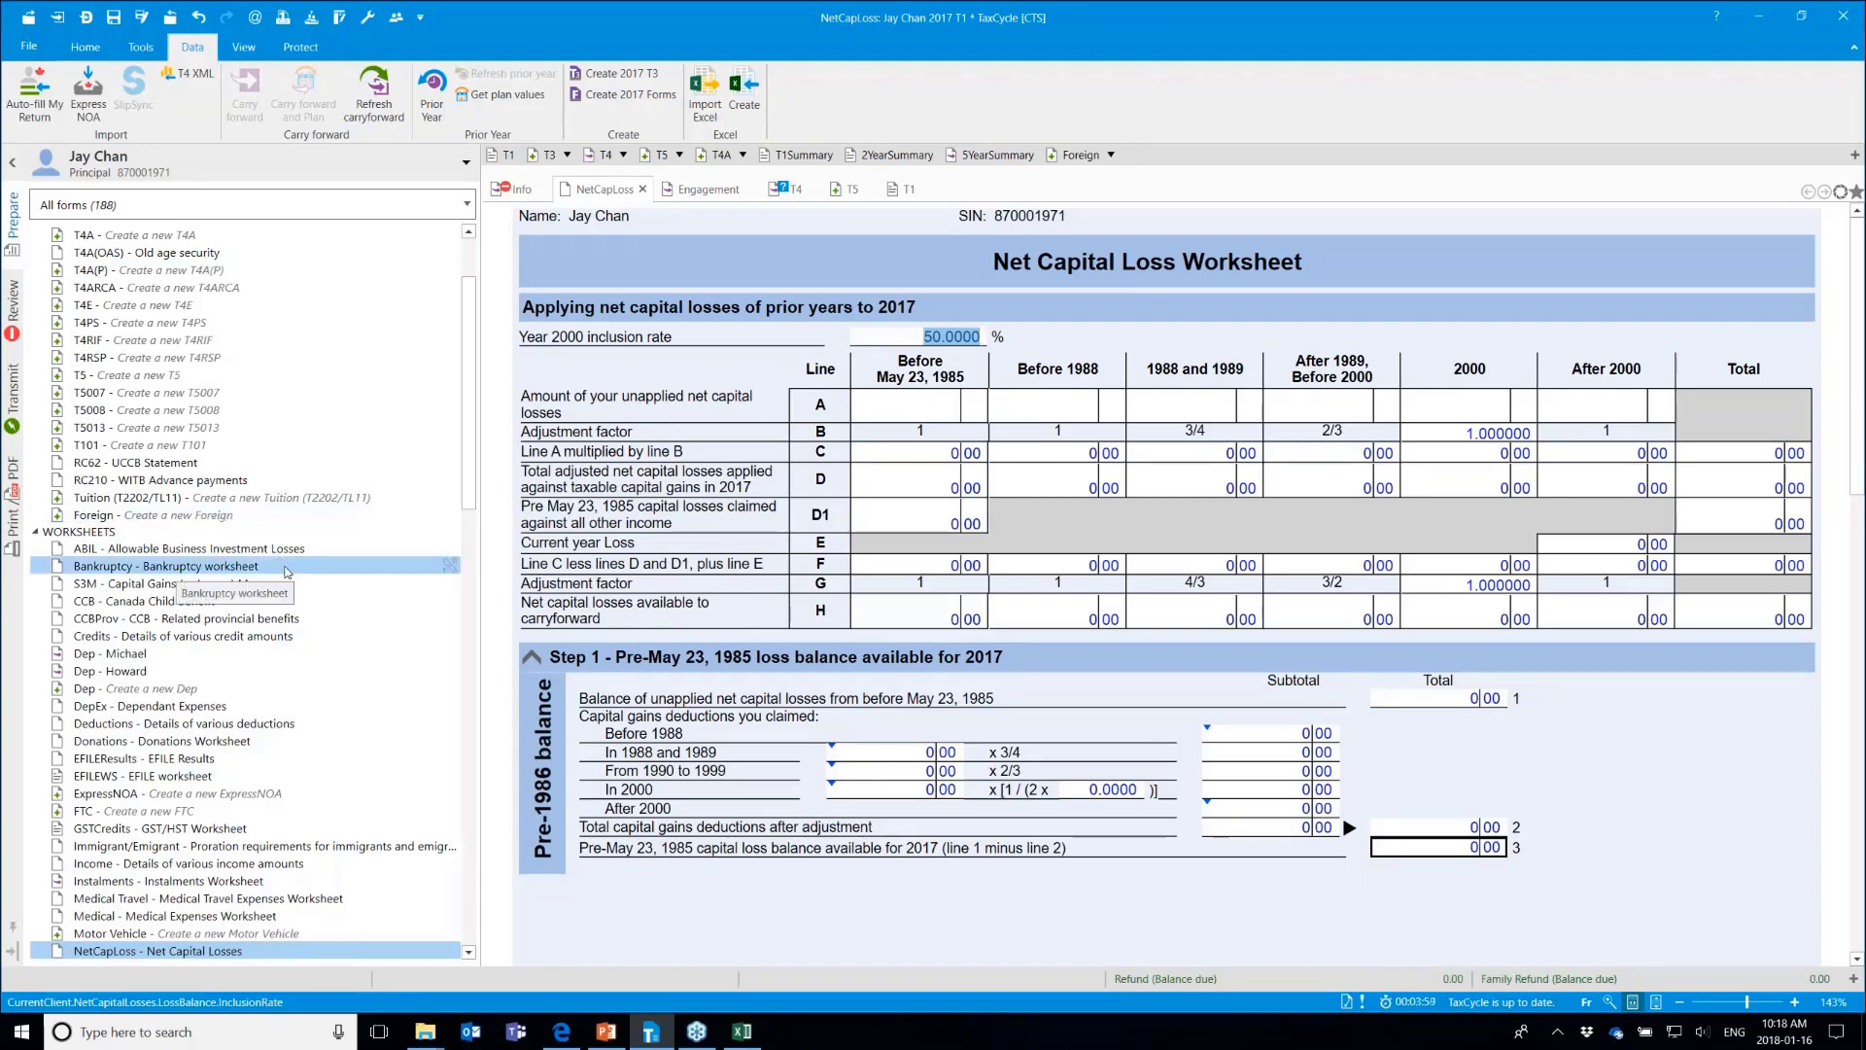
Collapse the Slips and Worksheets form groups and open the T2125 income statement for Mountains of Cupcakes to look through it
{"action": "scroll", "coordinate": [195, 437], "scroll_direction": "up", "scroll_amount": 3}
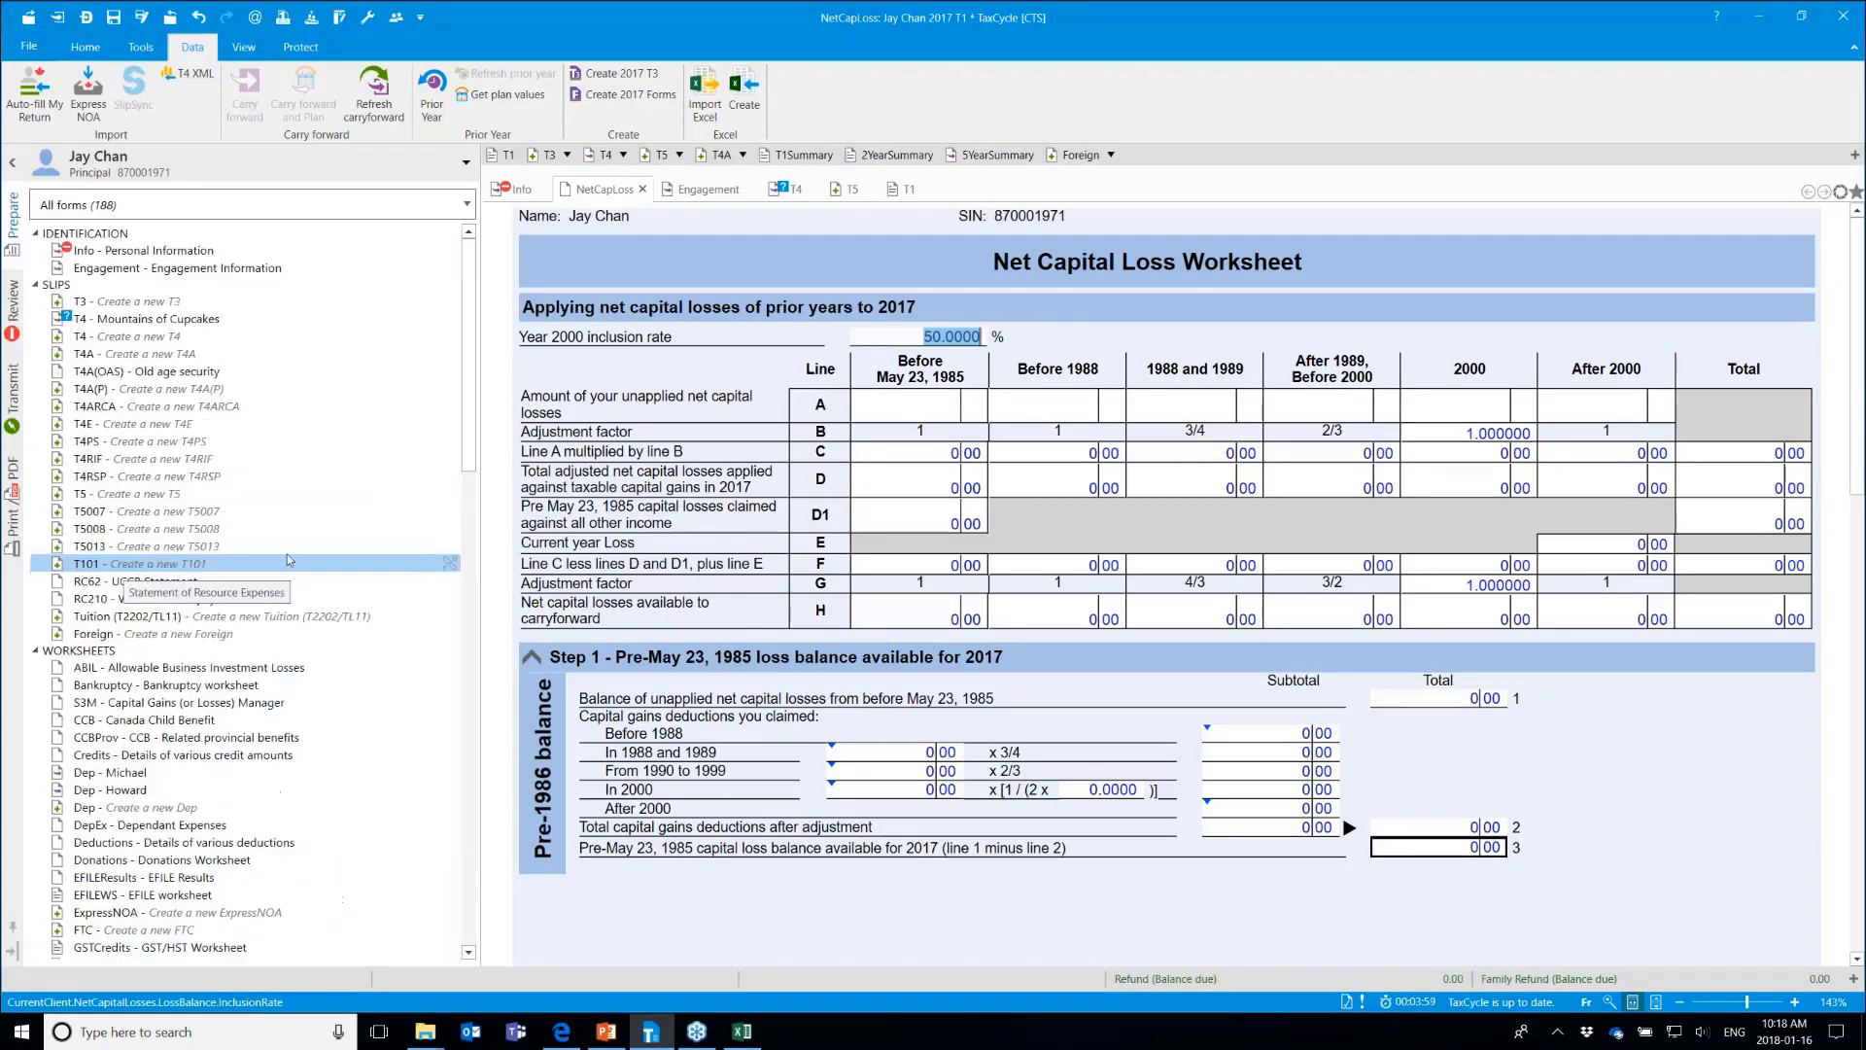
{"action": "left_click", "coordinate": [38, 286]}
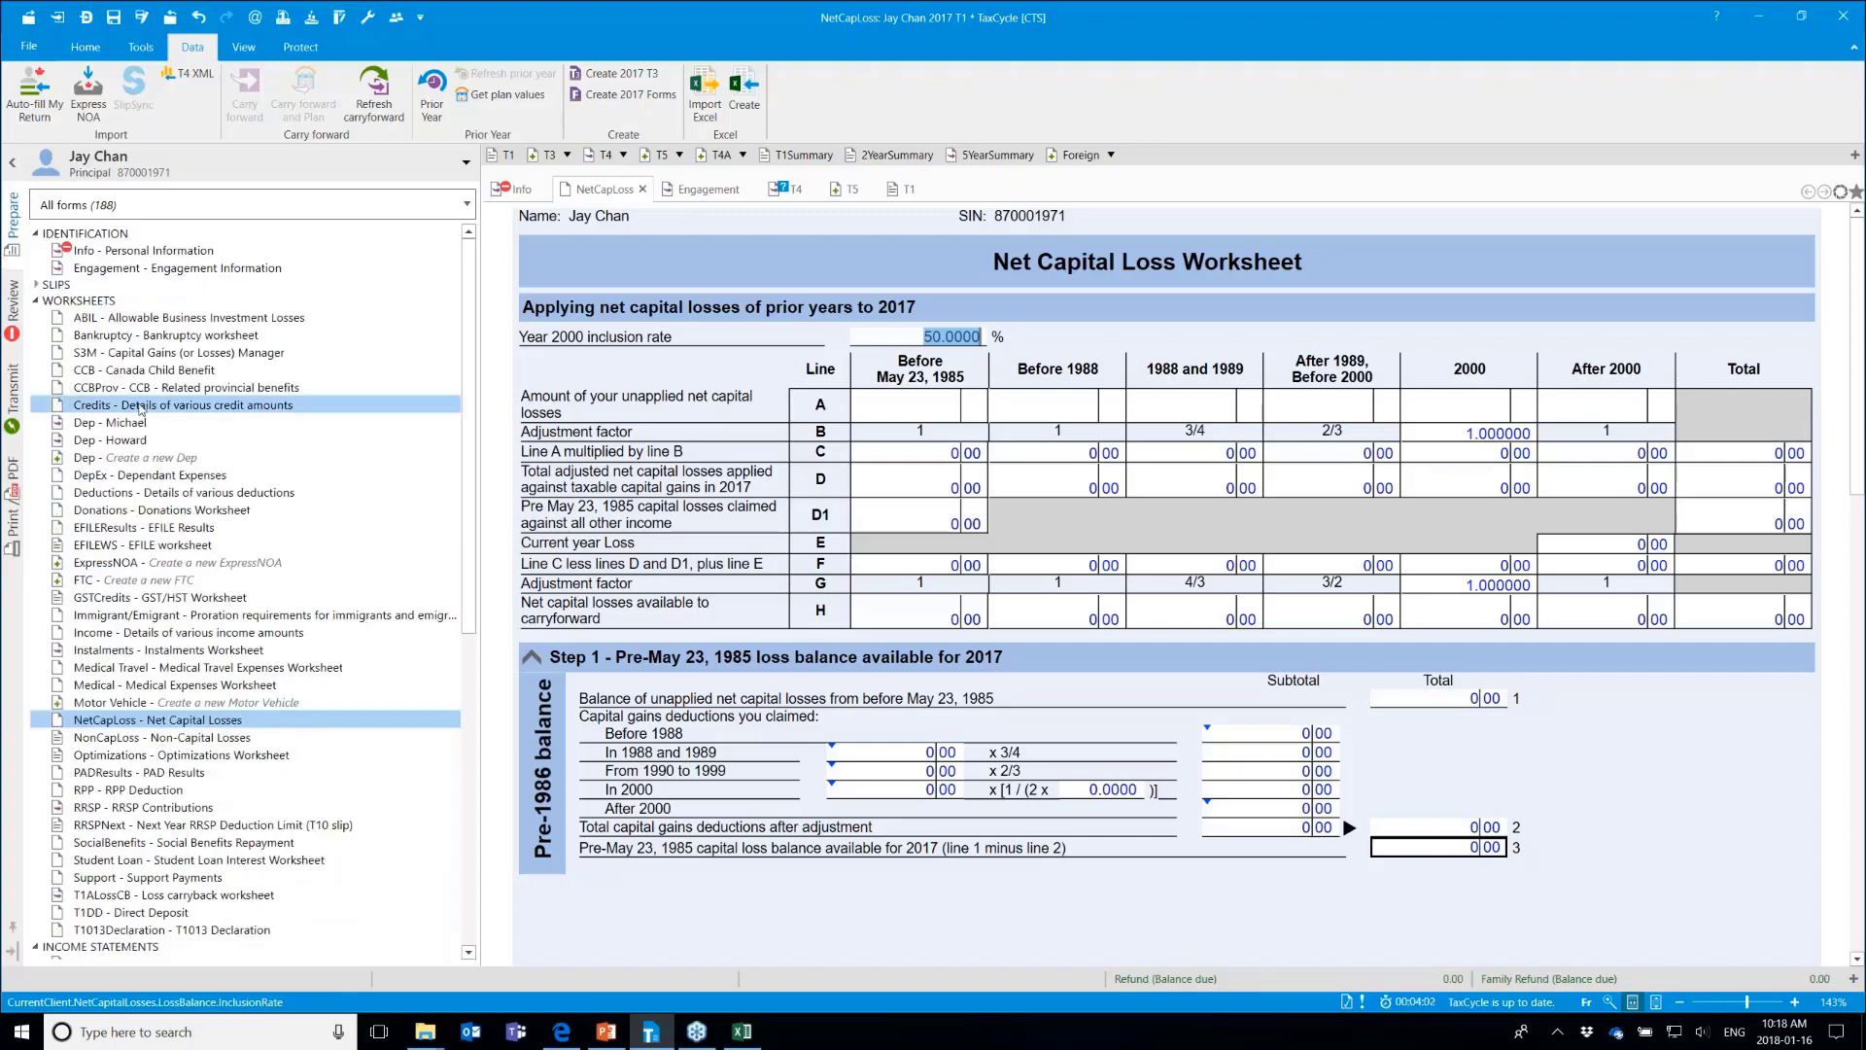
{"action": "left_click", "coordinate": [36, 302]}
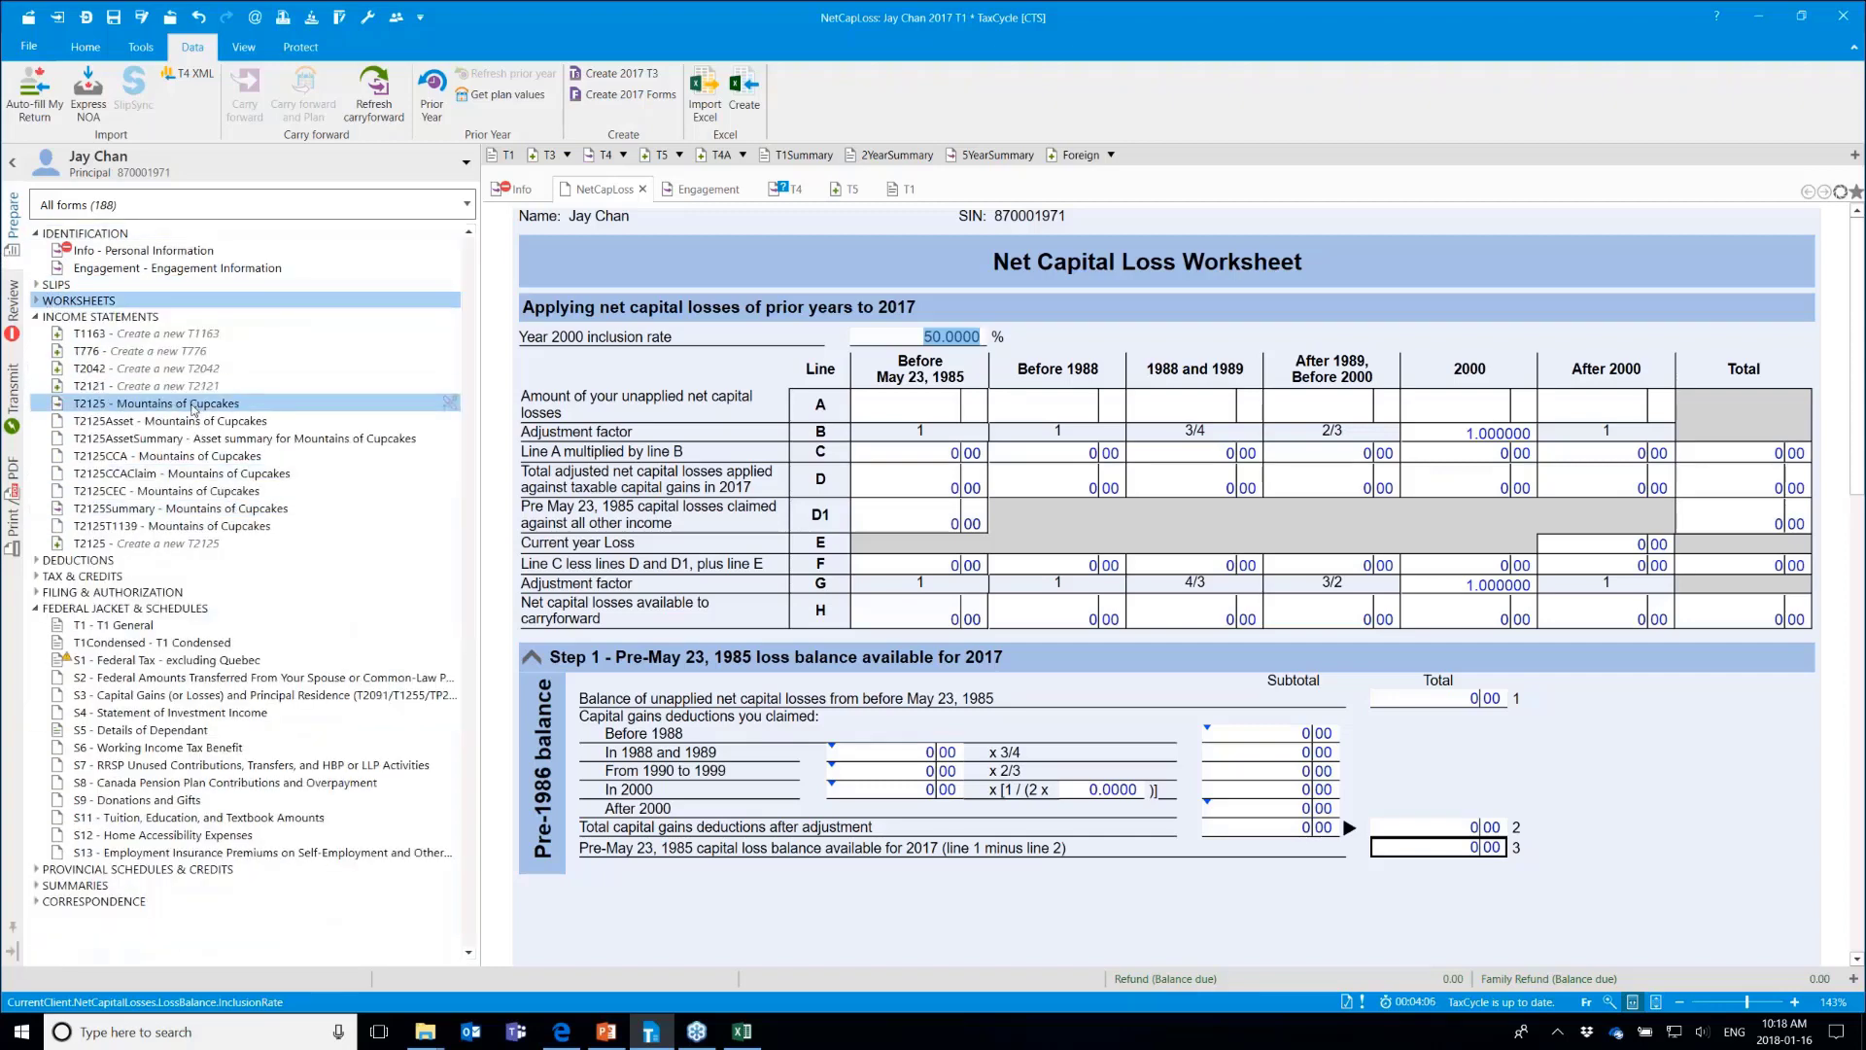
{"action": "left_click", "coordinate": [194, 404]}
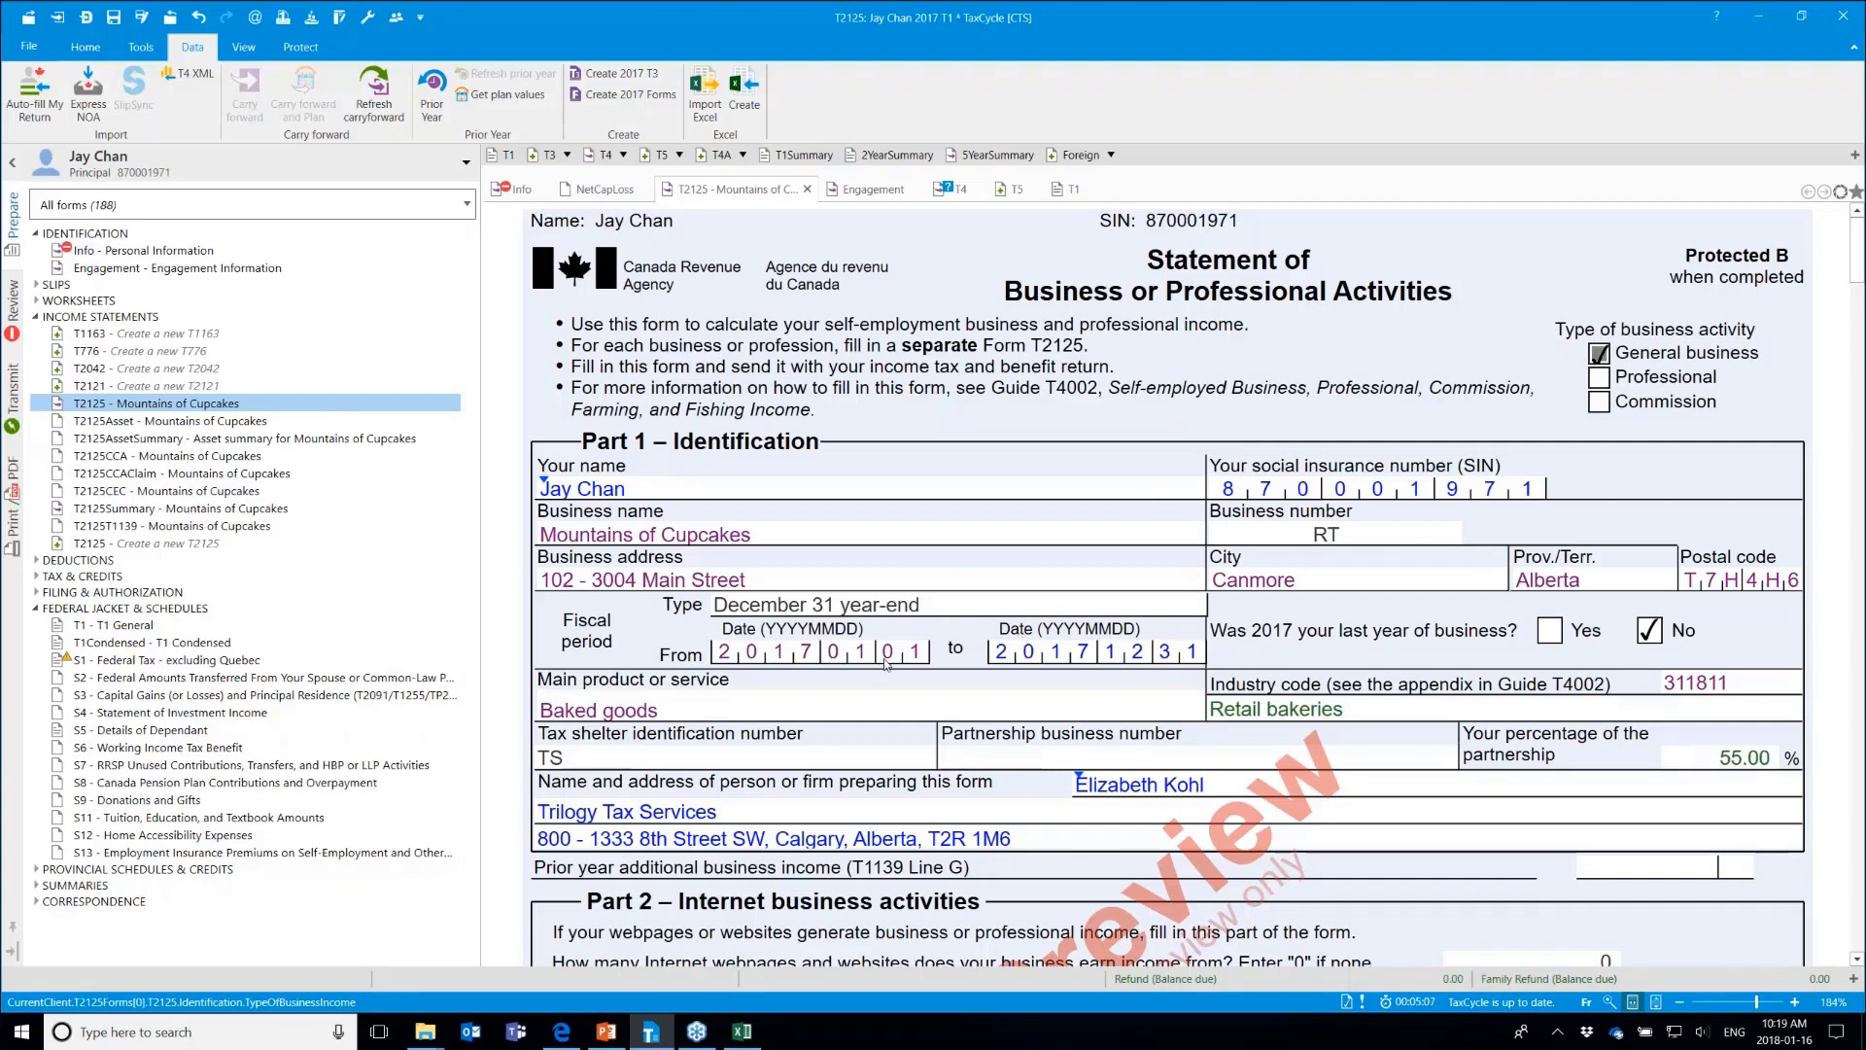
{"action": "scroll", "coordinate": [886, 665], "scroll_direction": "down", "scroll_amount": 3}
{"action": "scroll", "coordinate": [887, 665], "scroll_direction": "down", "scroll_amount": 6}
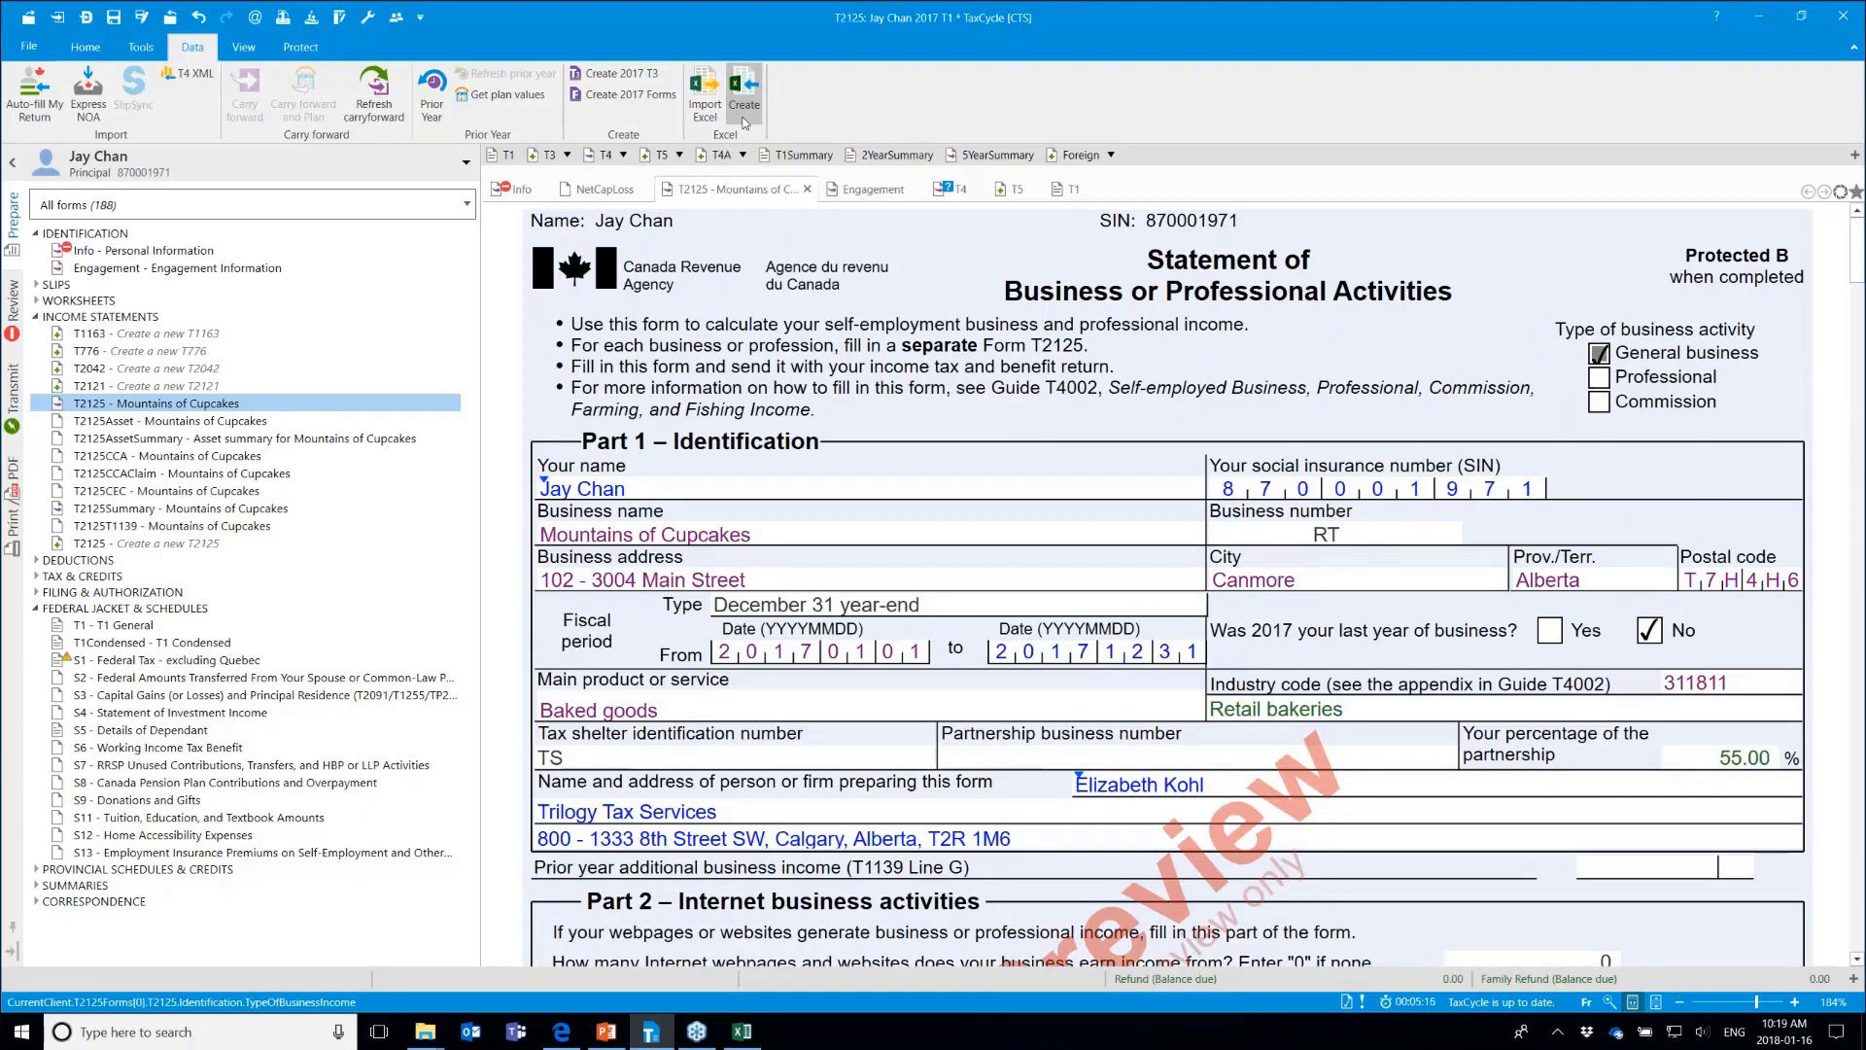
Create an Excel template from the T2125 form, overwriting T2125 Template.xlsx in the webinar folder, and maximize the opened workbook
{"action": "left_click", "coordinate": [744, 120]}
{"action": "left_click", "coordinate": [962, 630]}
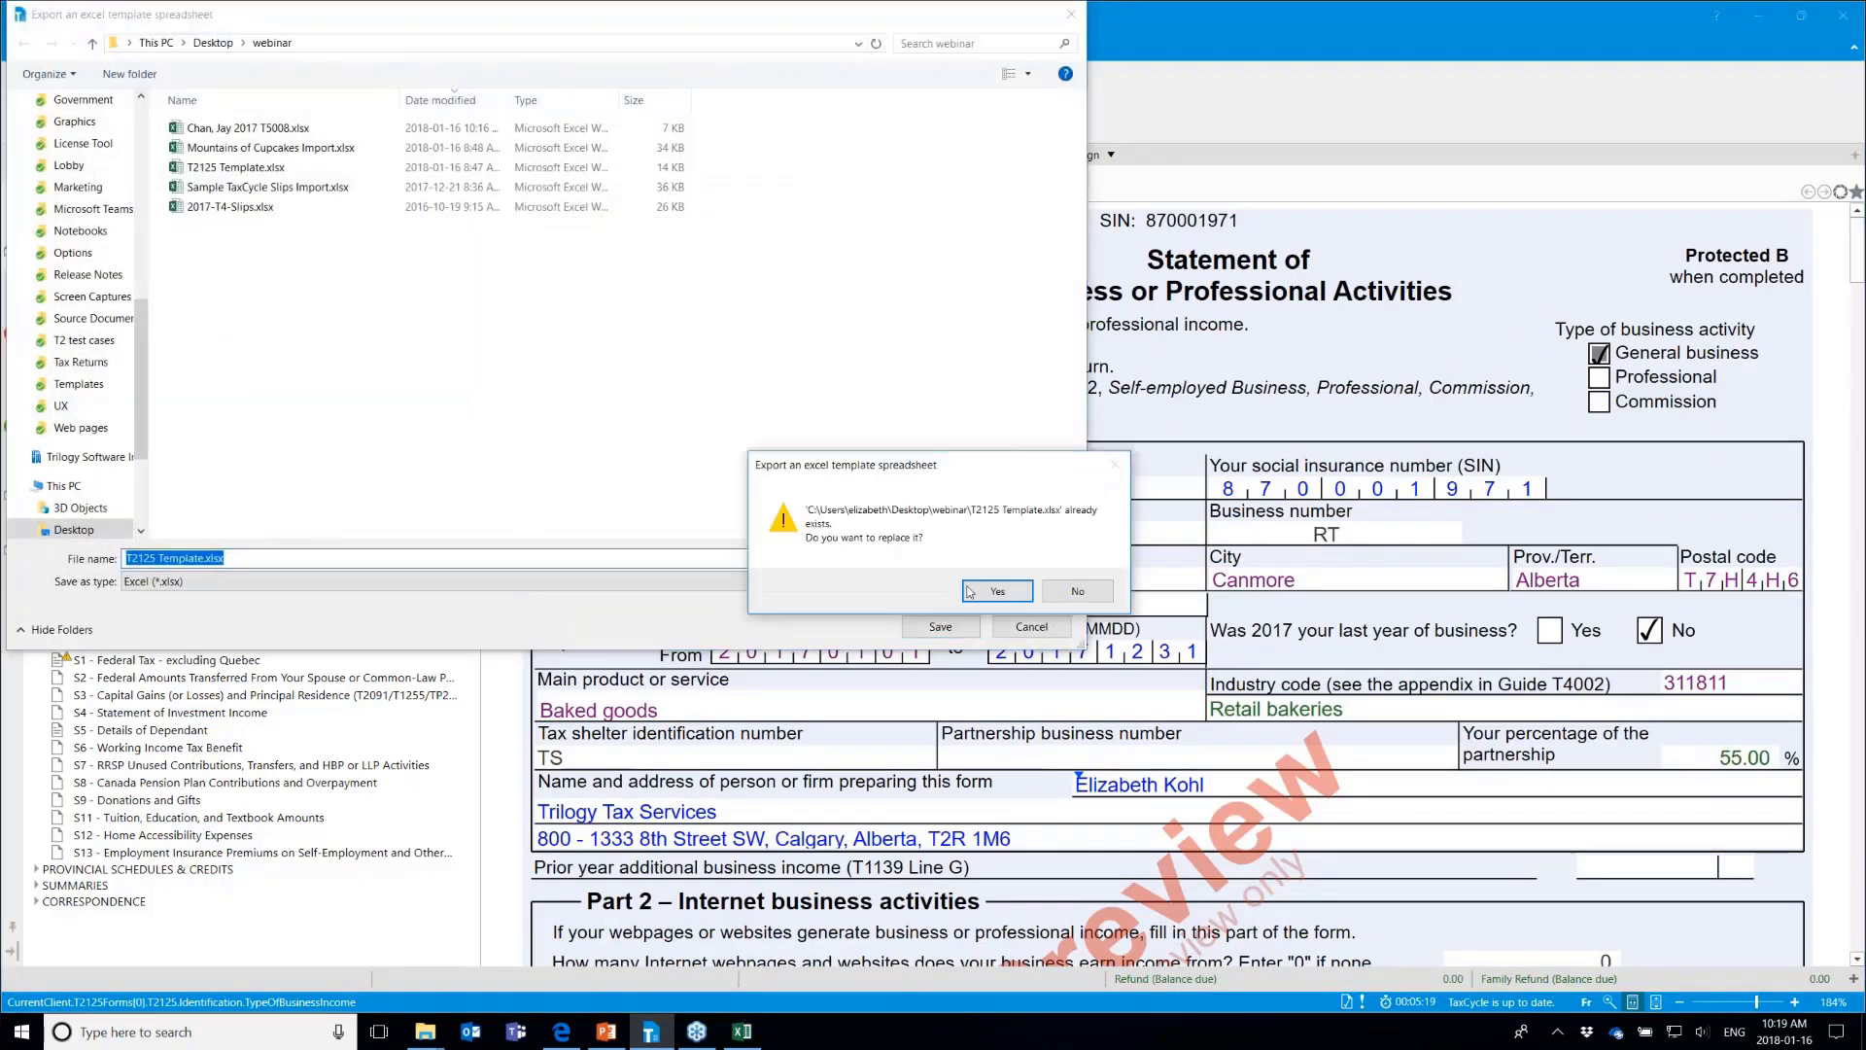
{"action": "left_click", "coordinate": [998, 592]}
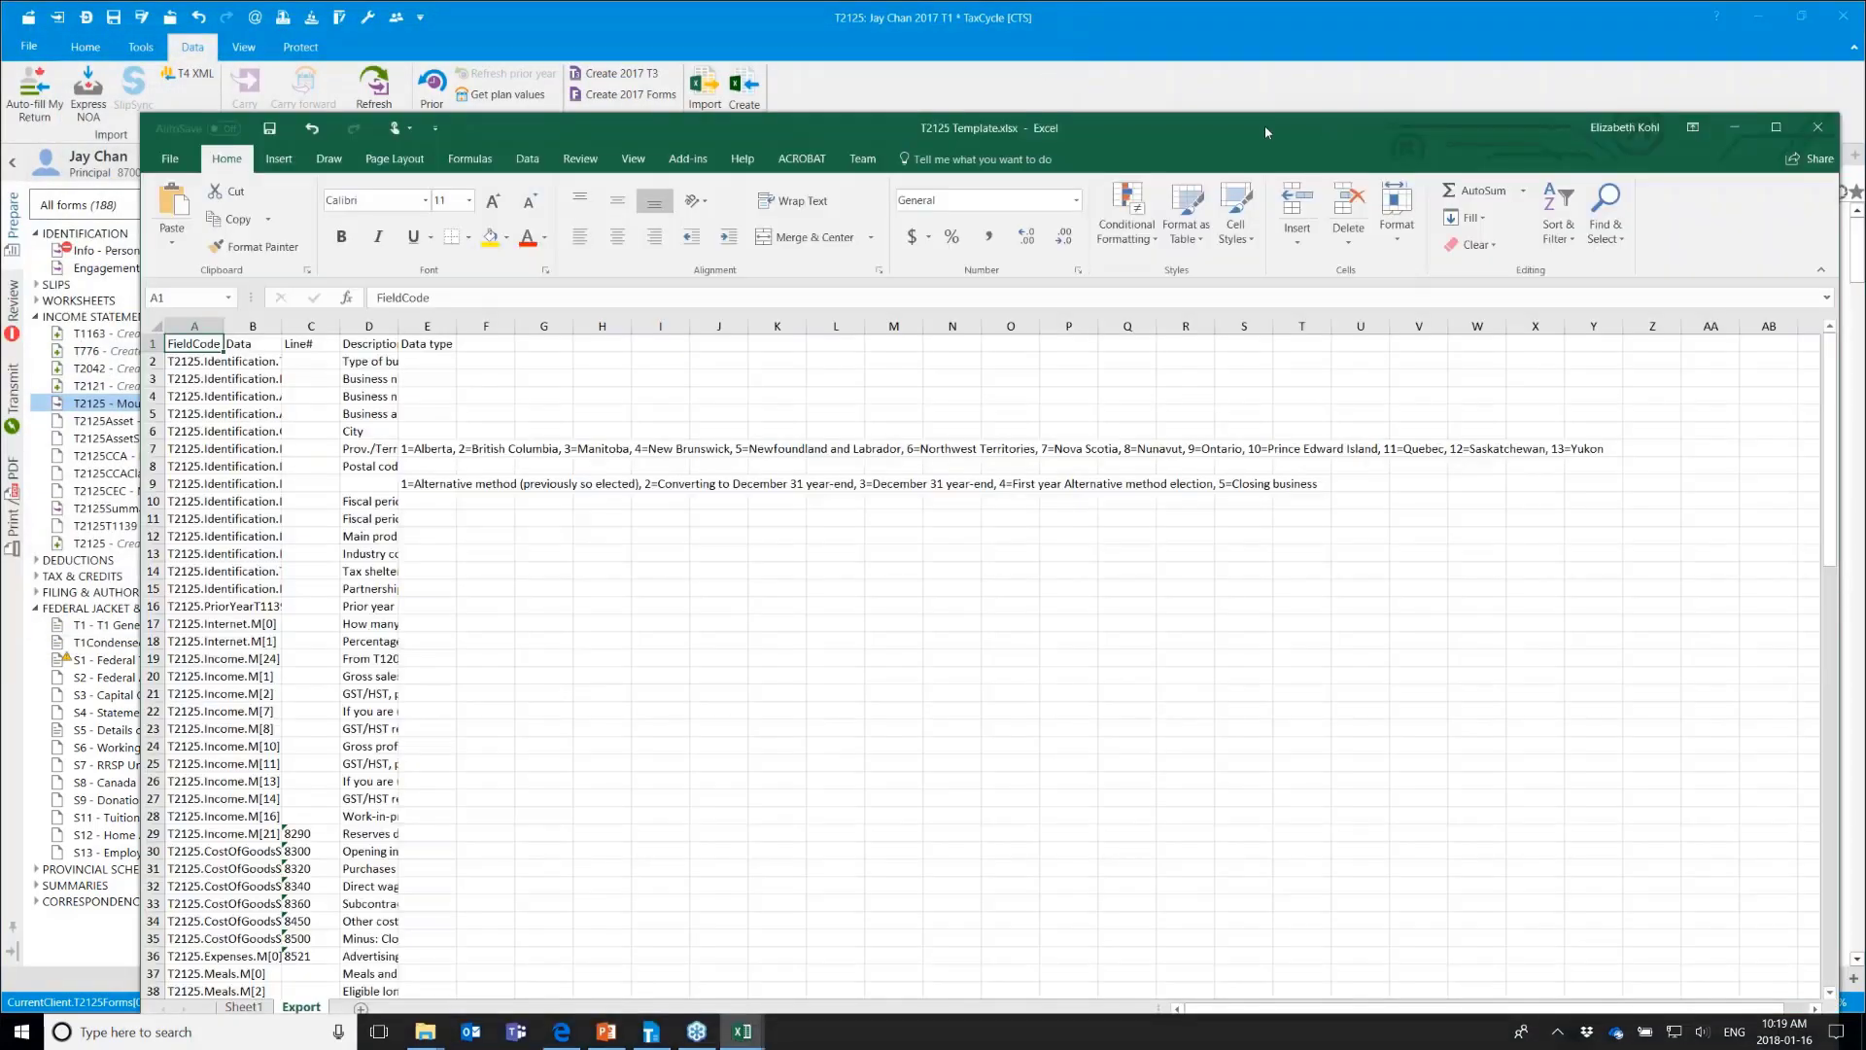
{"action": "left_click_drag", "start_coordinate": [1263, 125], "coordinate": [1280, 5]}
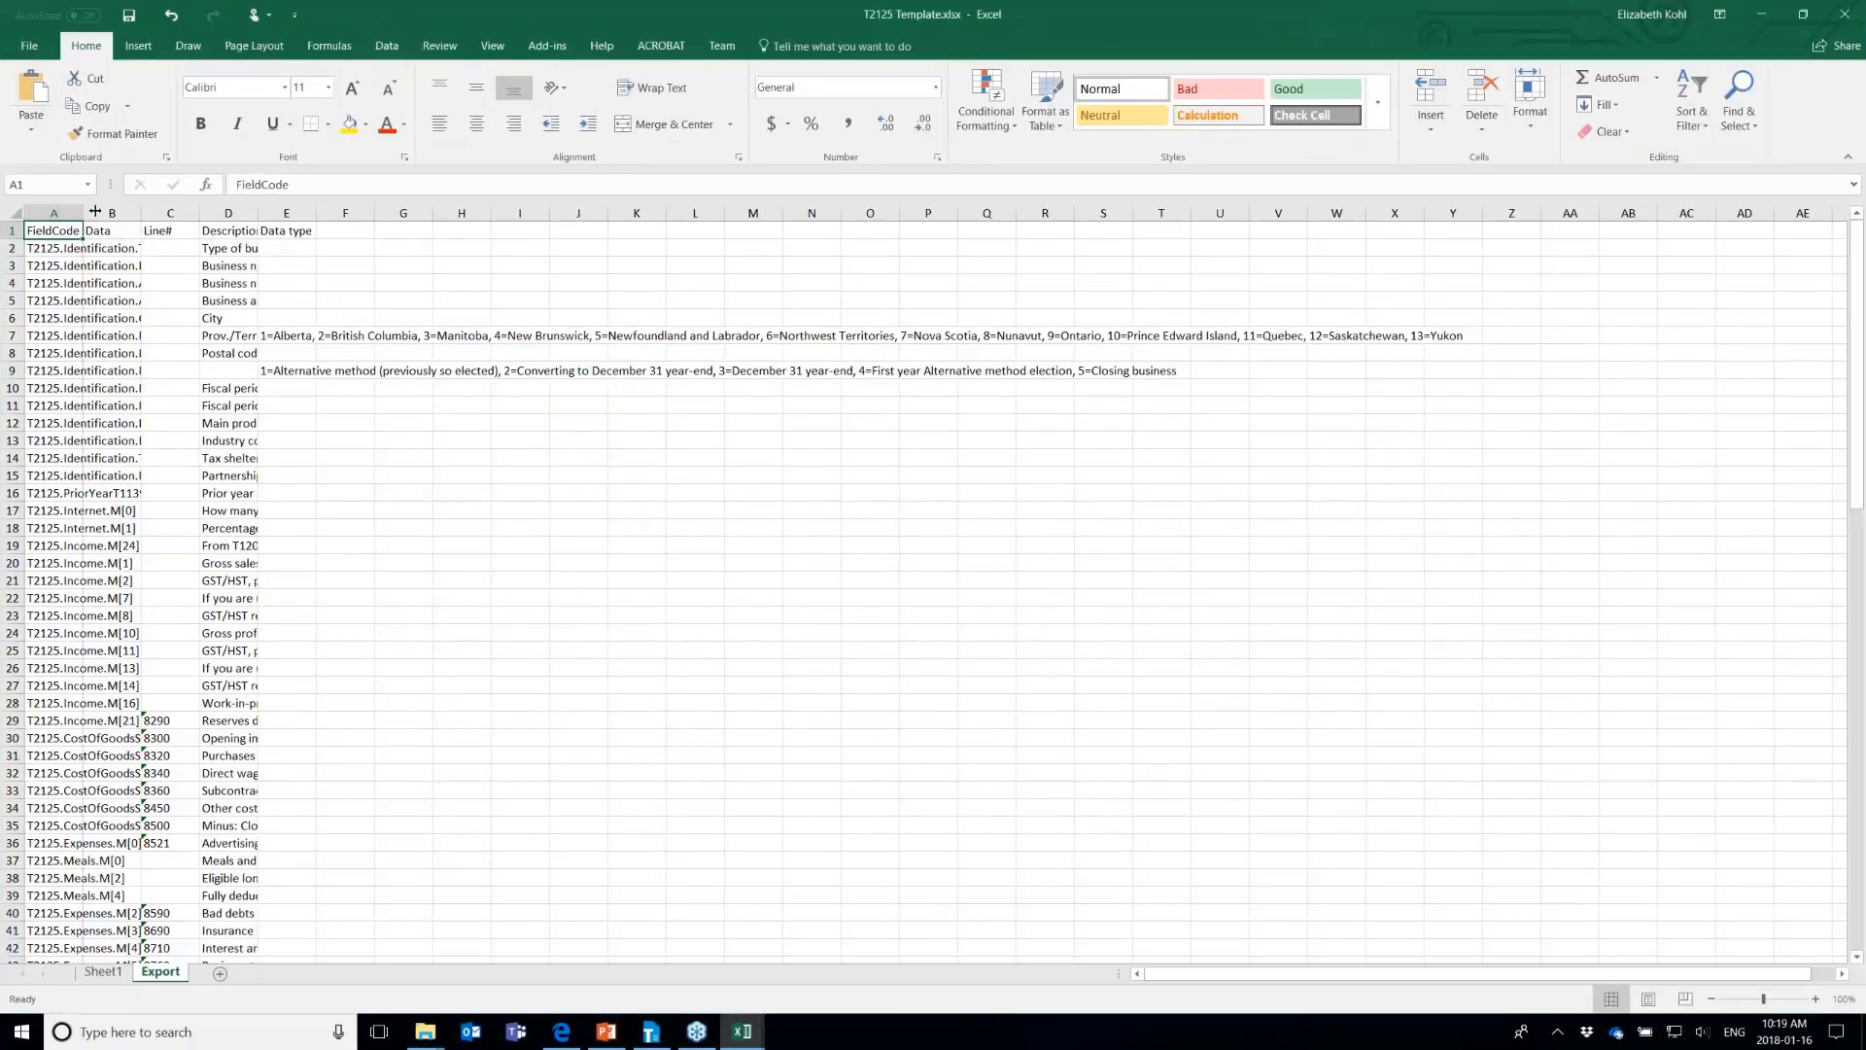
Widen the FieldCode, Data and Description columns on the Export sheet so their contents are readable
{"action": "left_click_drag", "start_coordinate": [83, 212], "coordinate": [366, 211]}
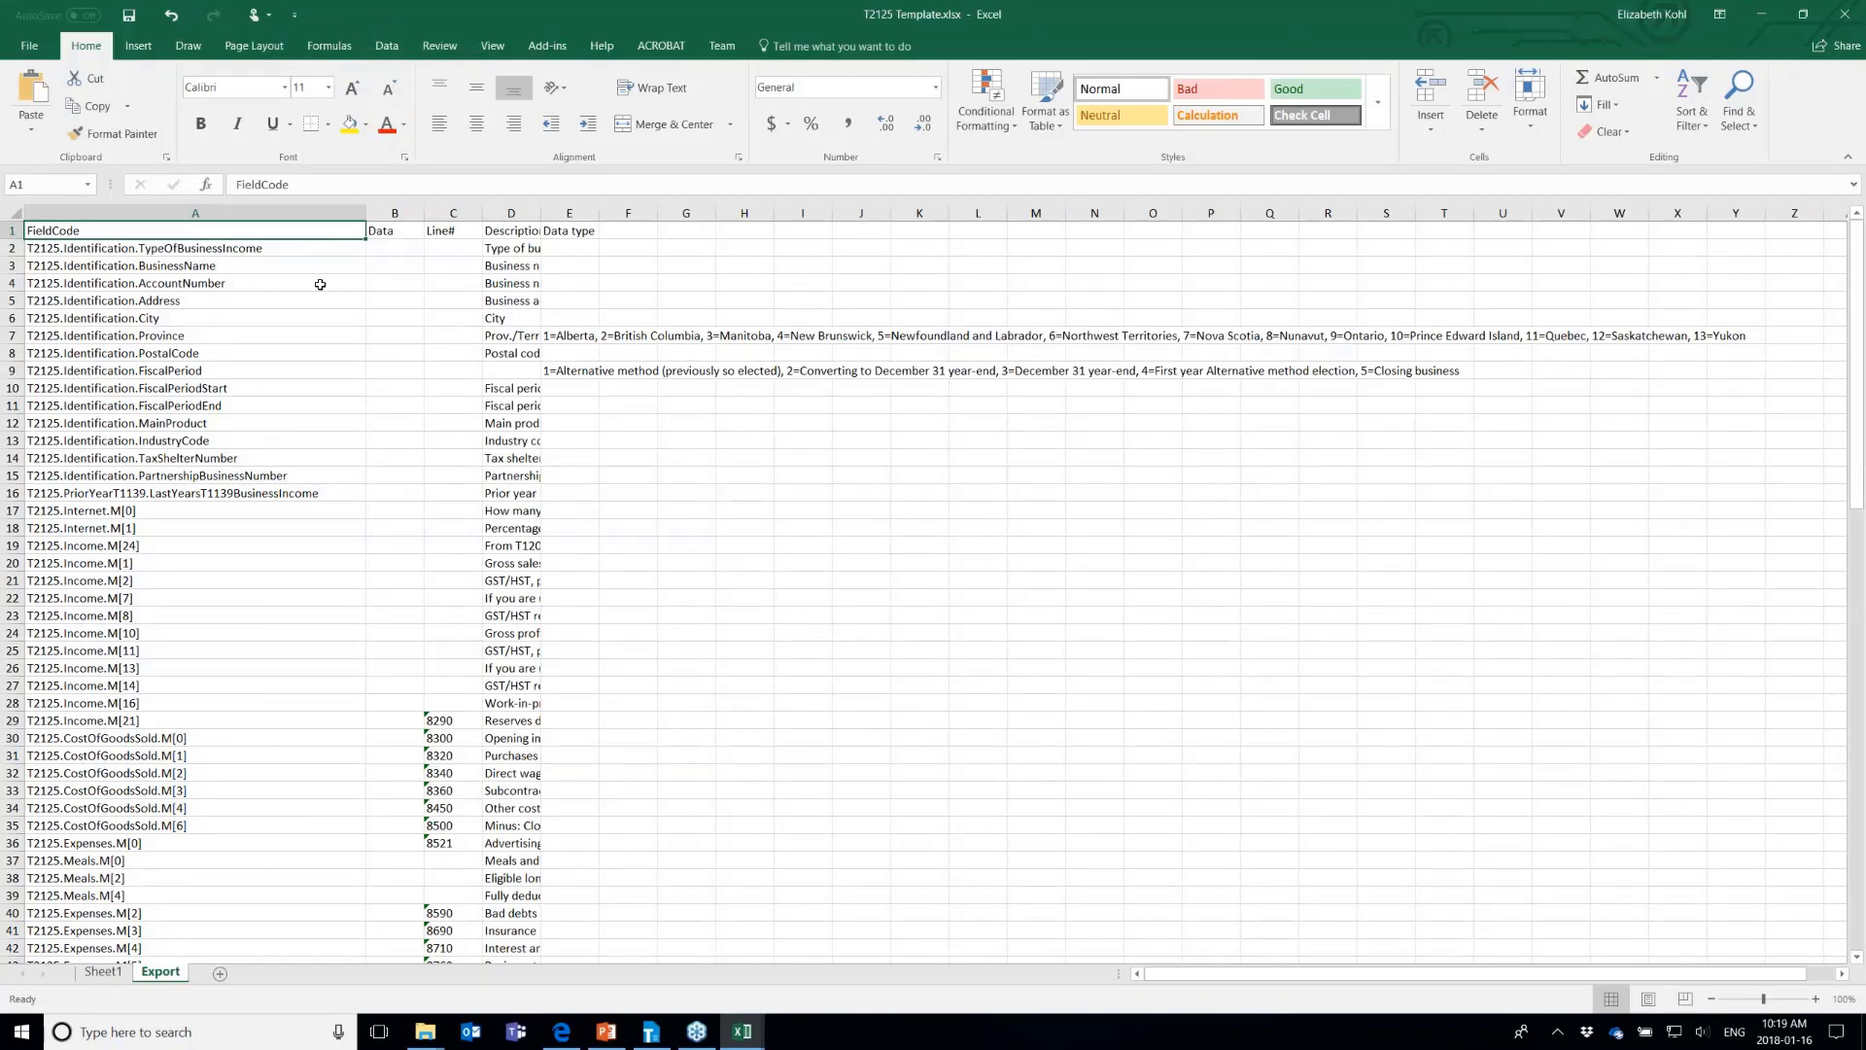
{"action": "left_click", "coordinate": [386, 227]}
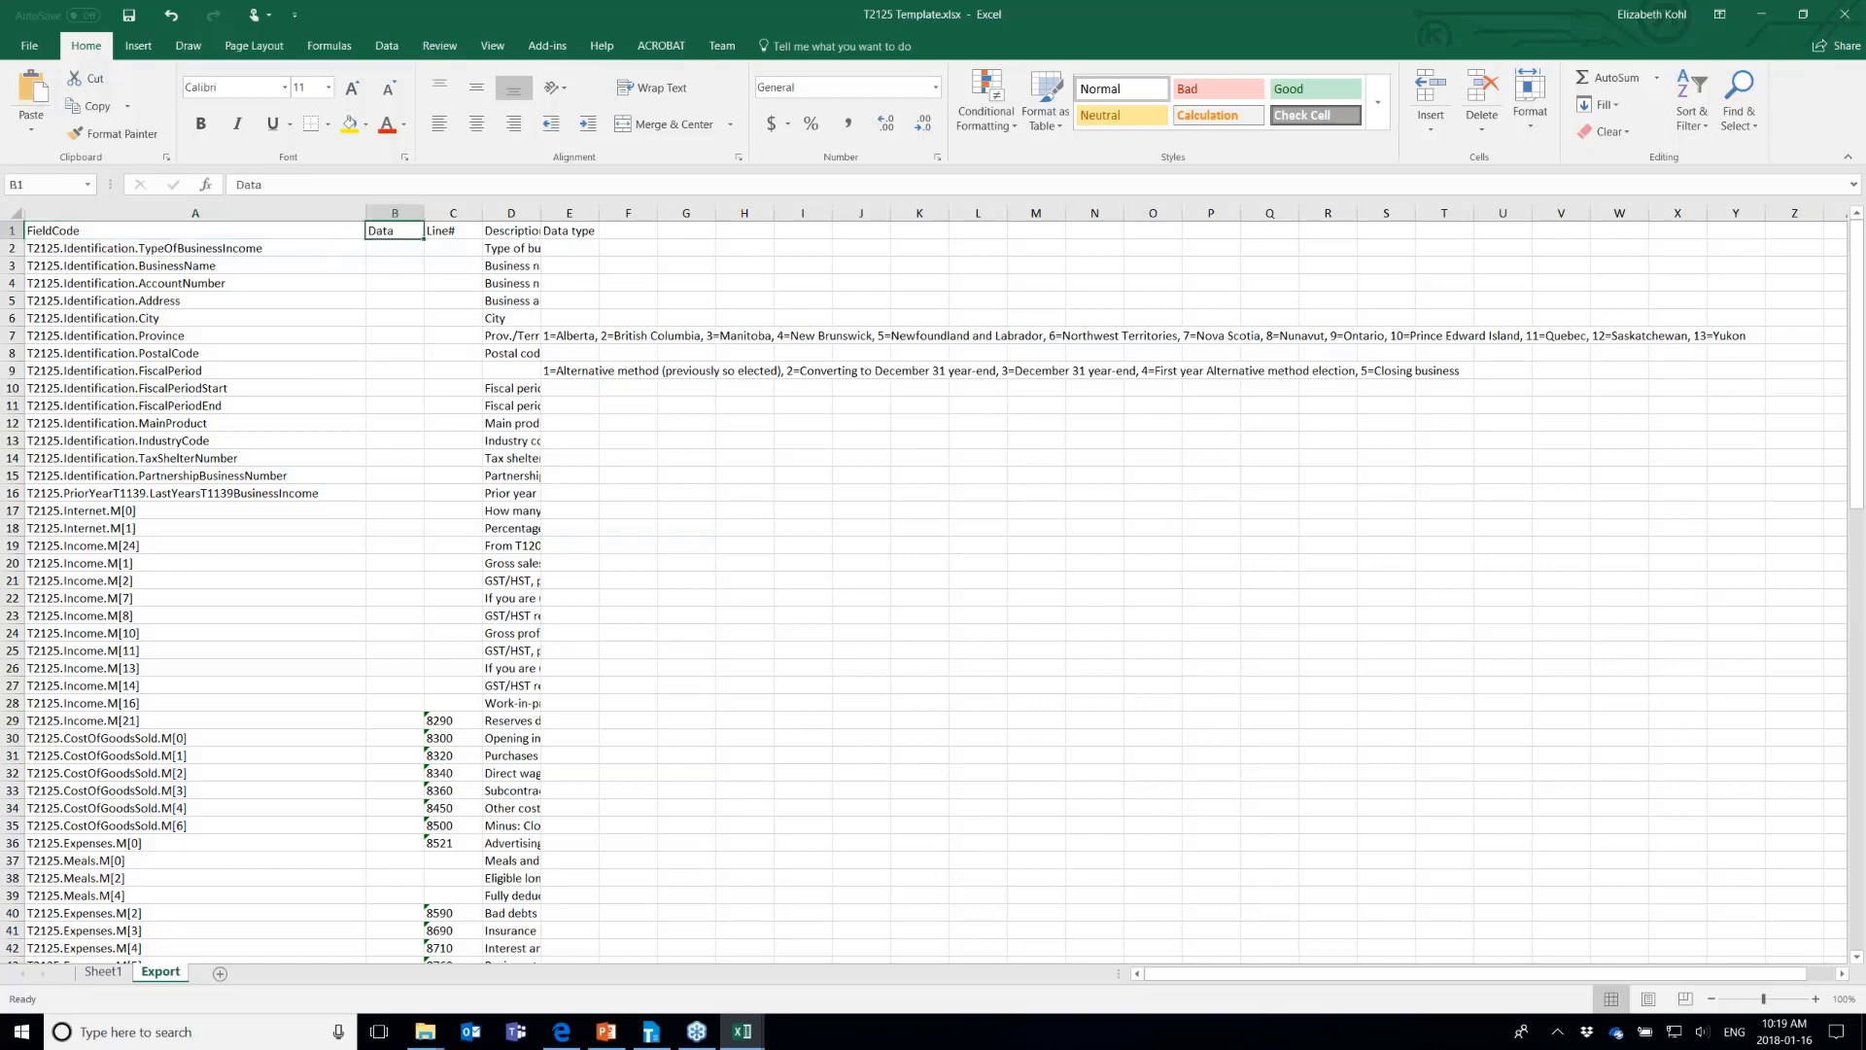
{"action": "left_click_drag", "start_coordinate": [425, 212], "coordinate": [532, 212]}
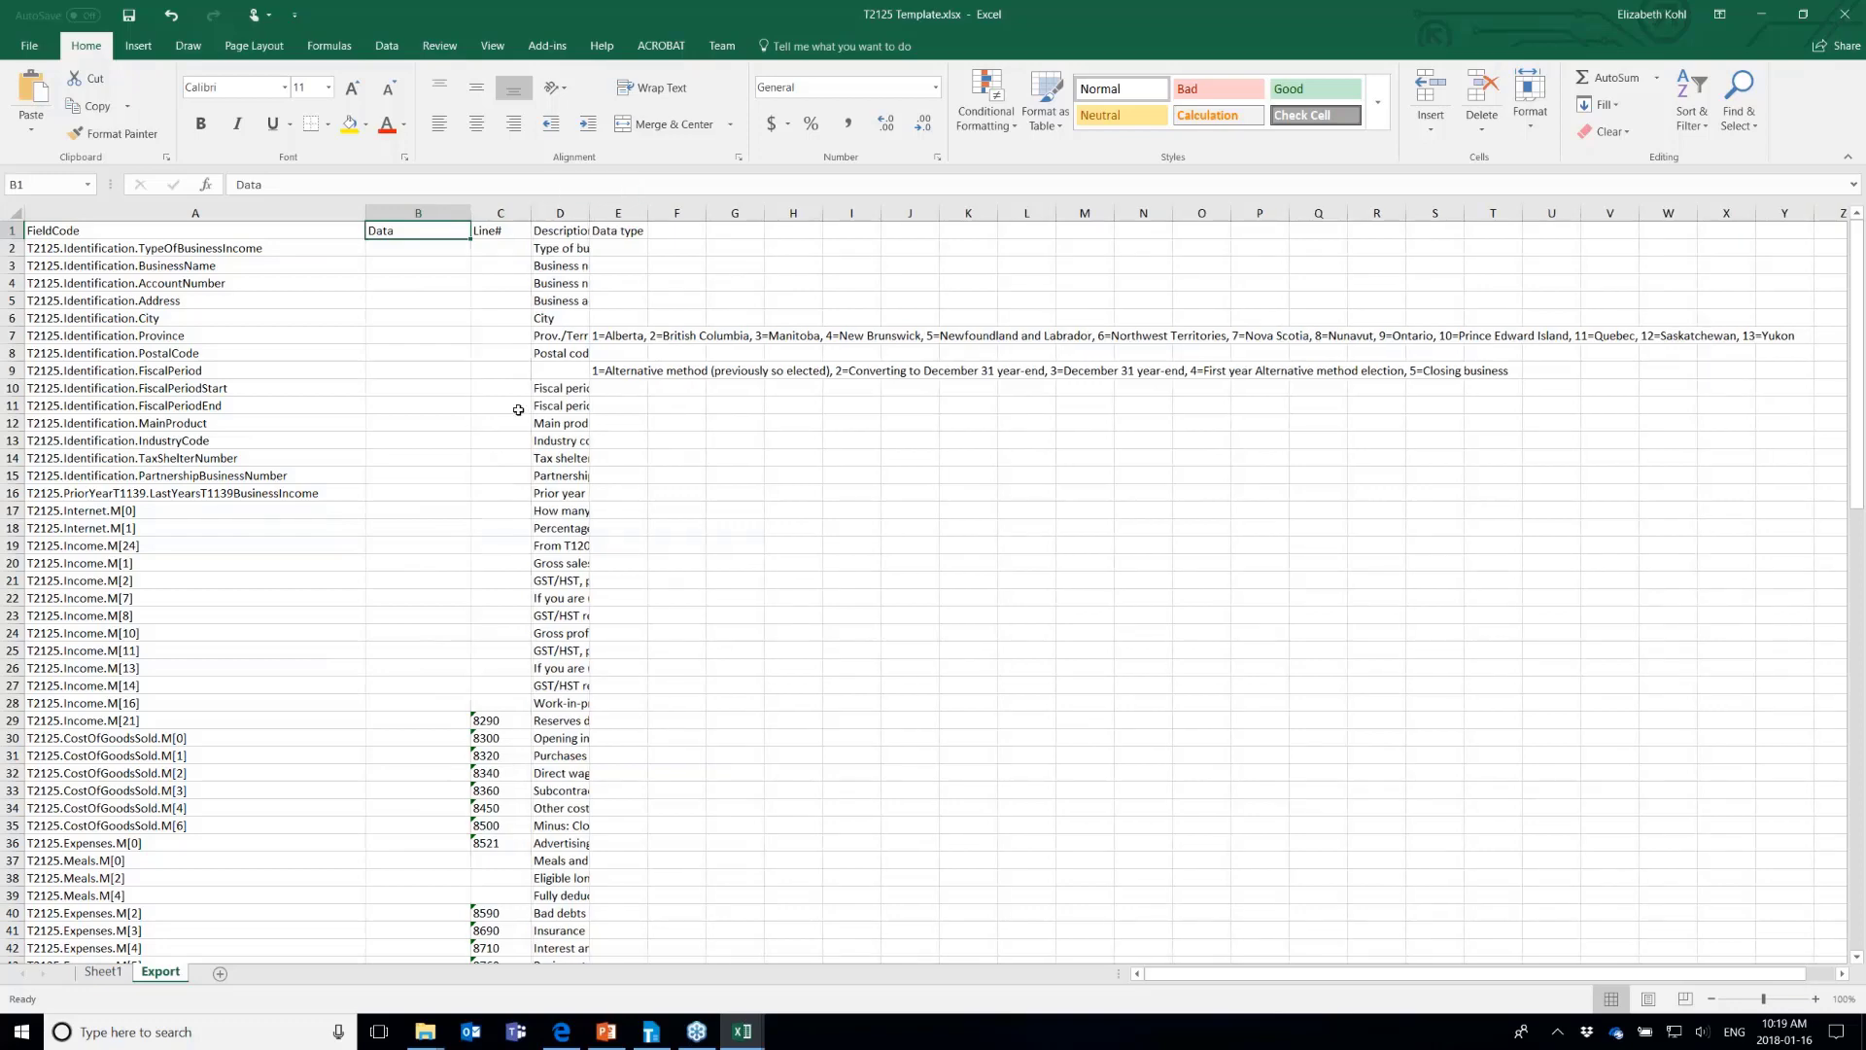
{"action": "scroll", "coordinate": [512, 625], "scroll_direction": "down", "scroll_amount": 5}
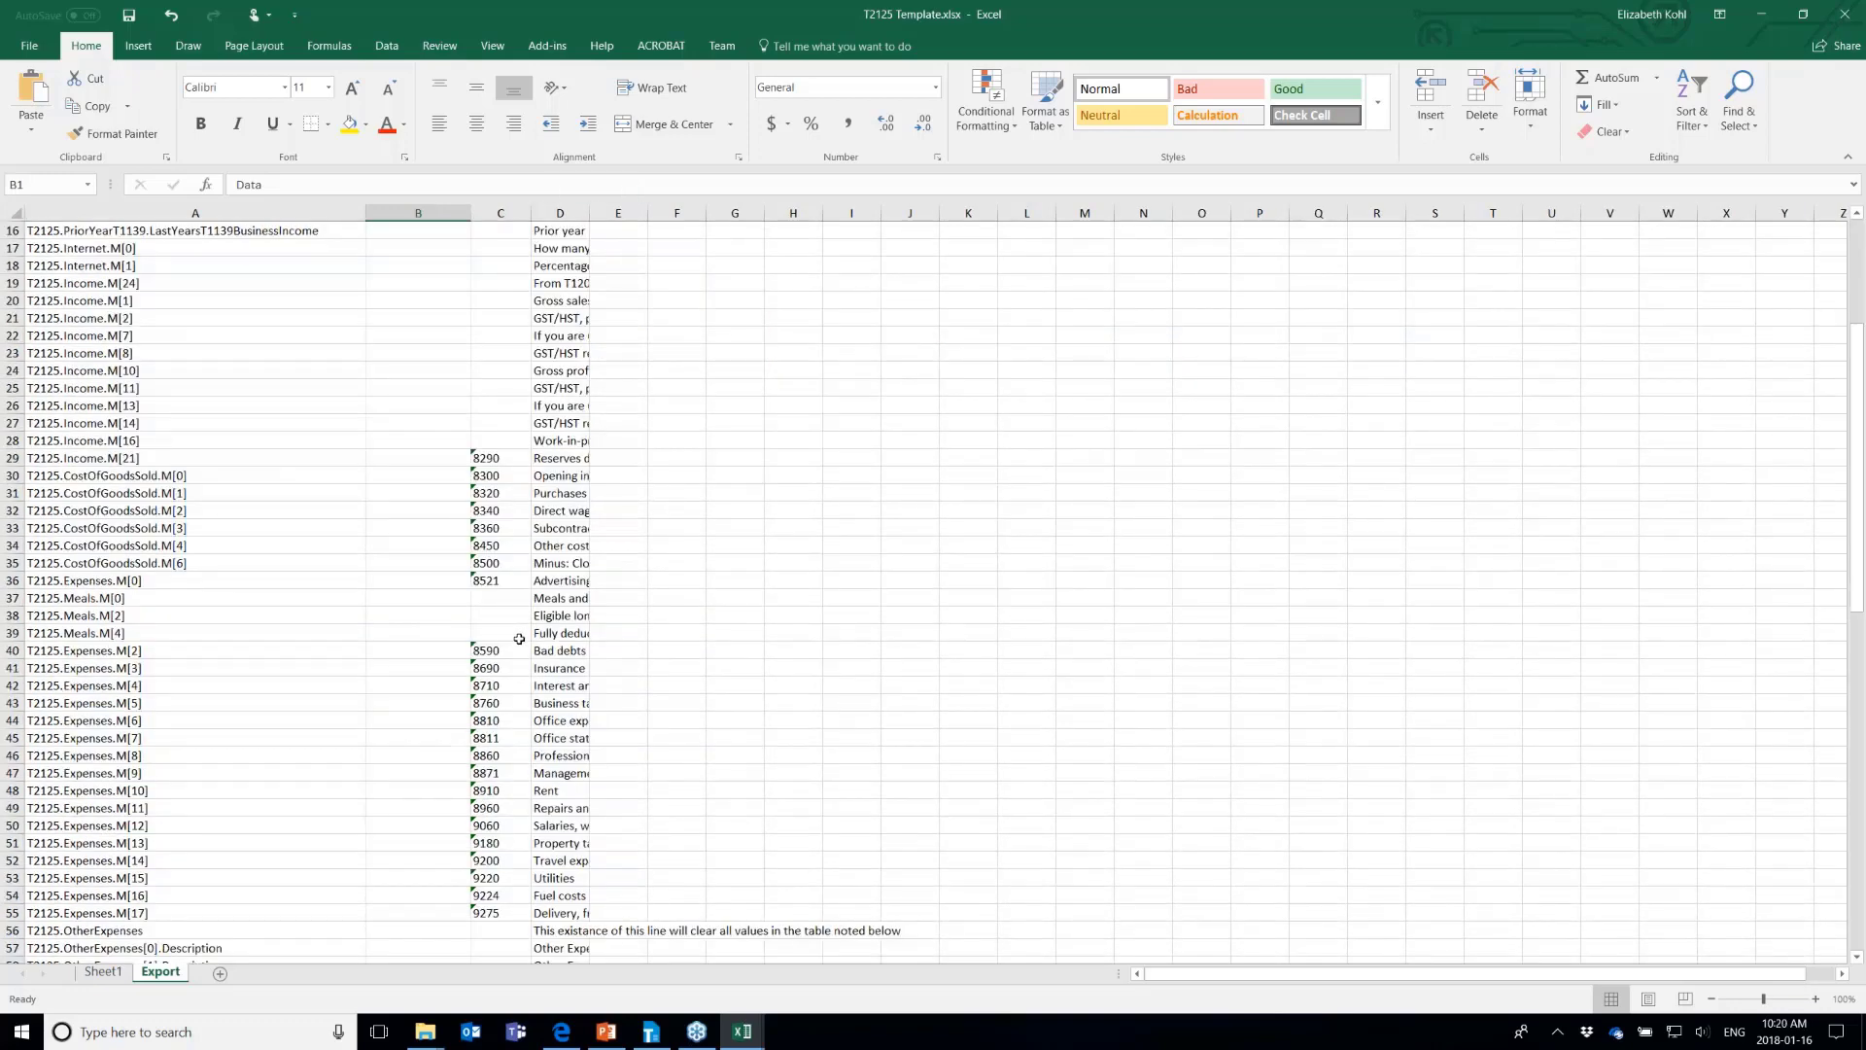
{"action": "scroll", "coordinate": [519, 639], "scroll_direction": "down", "scroll_amount": 3}
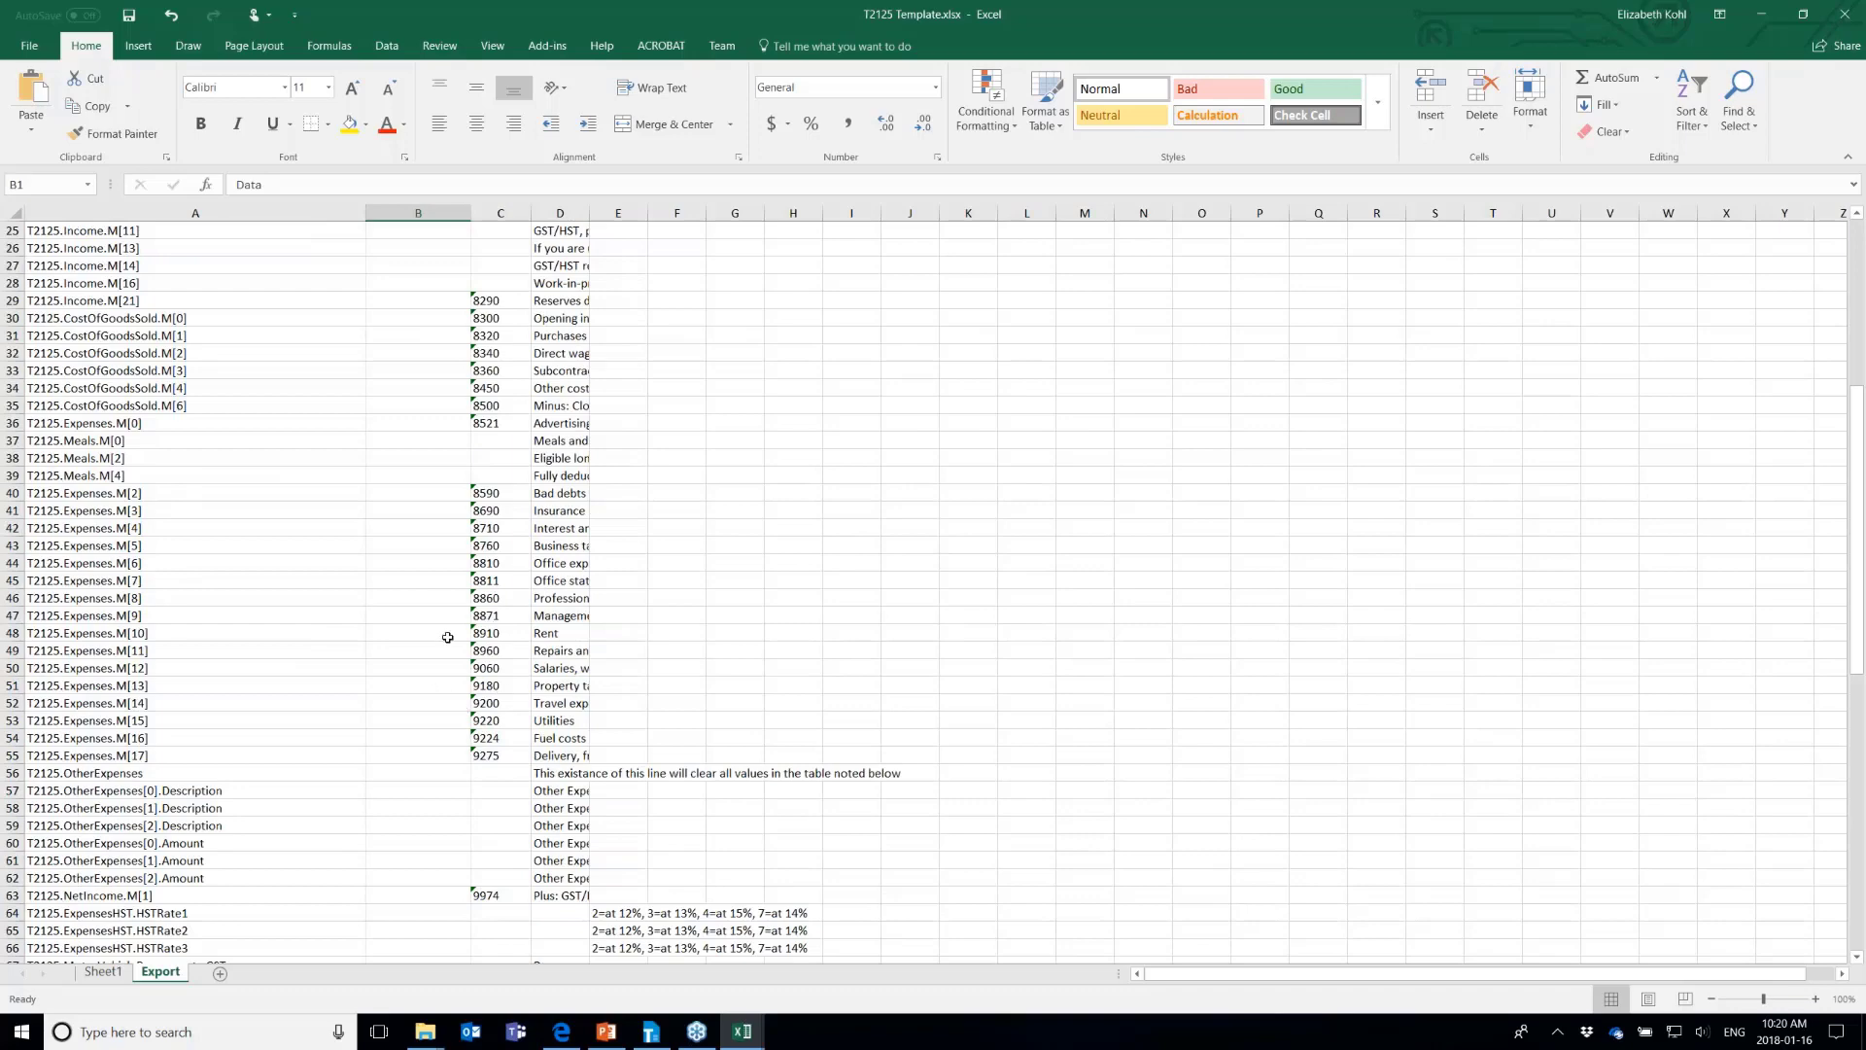
{"action": "scroll", "coordinate": [447, 637], "scroll_direction": "up", "scroll_amount": 8}
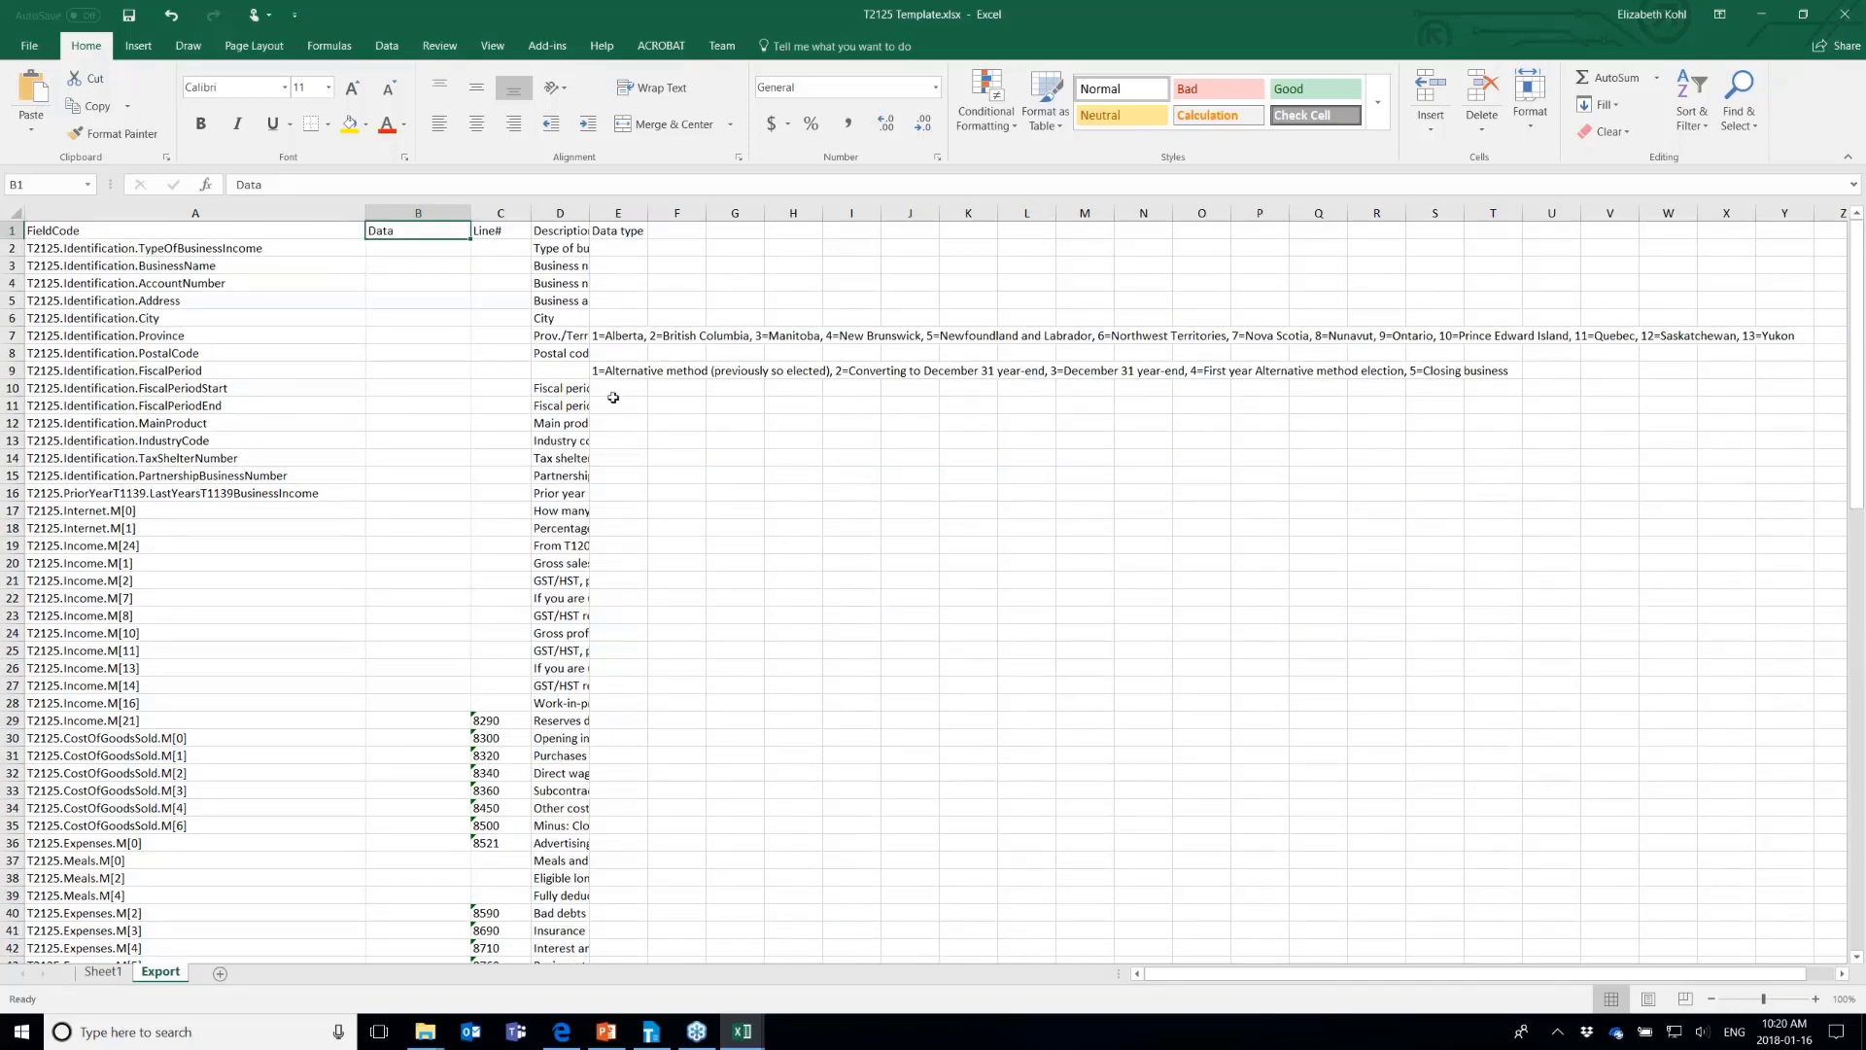
{"action": "left_click_drag", "start_coordinate": [589, 214], "coordinate": [998, 212]}
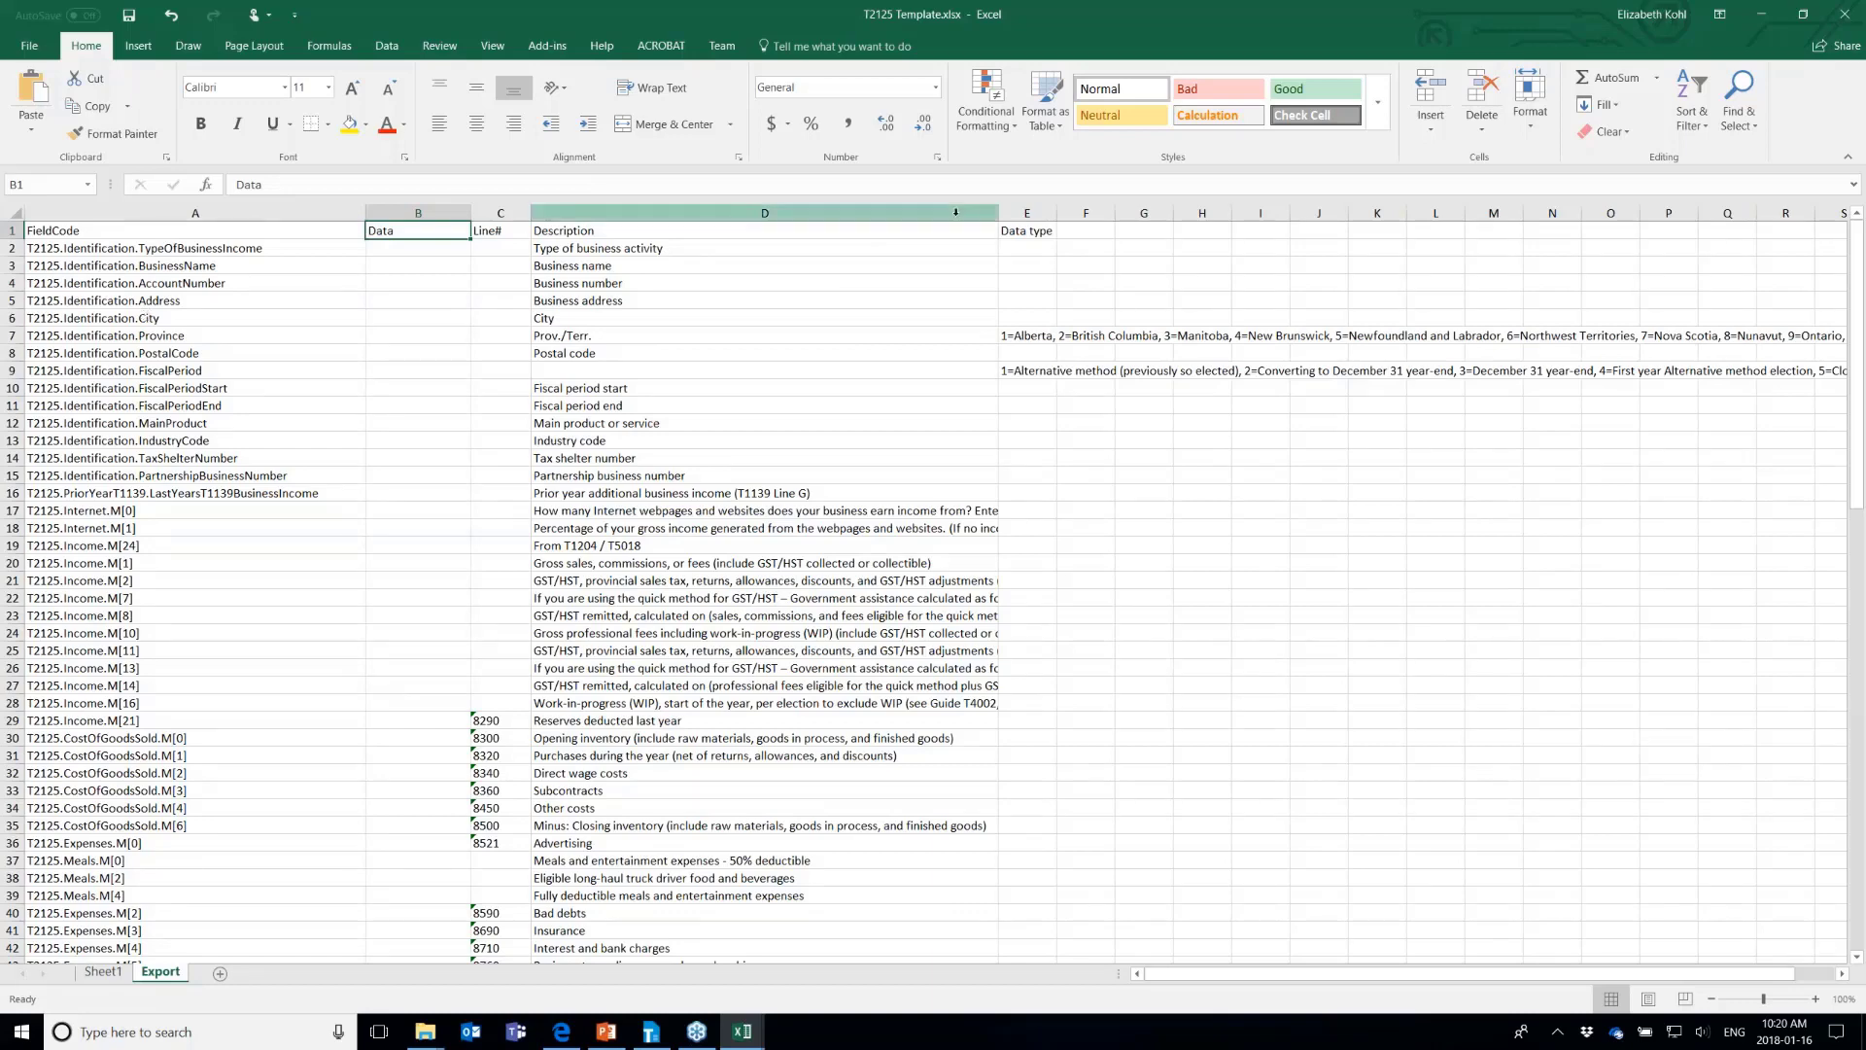
{"action": "left_click_drag", "start_coordinate": [998, 213], "coordinate": [1139, 213]}
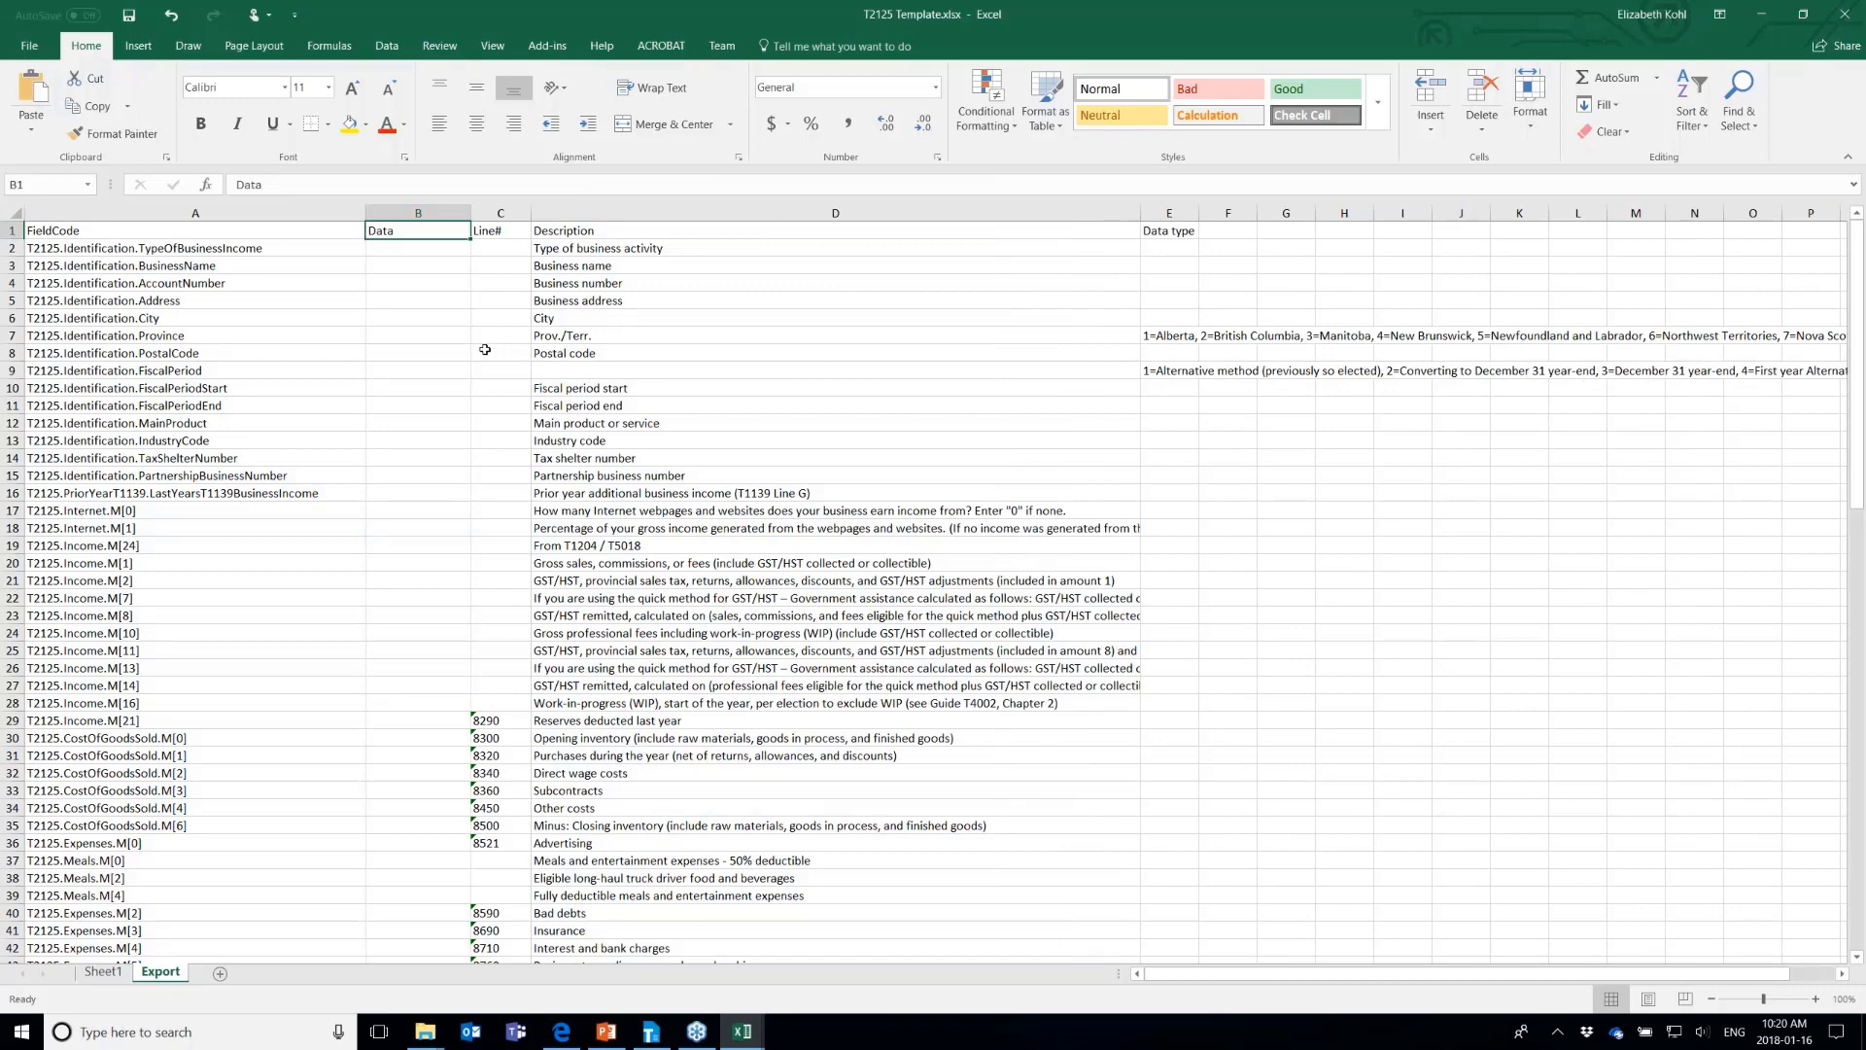
Examine the Data type codes for the Province and FiscalPeriod rows and select the FiscalPeriod row's Data cell
{"action": "left_click", "coordinate": [1164, 337]}
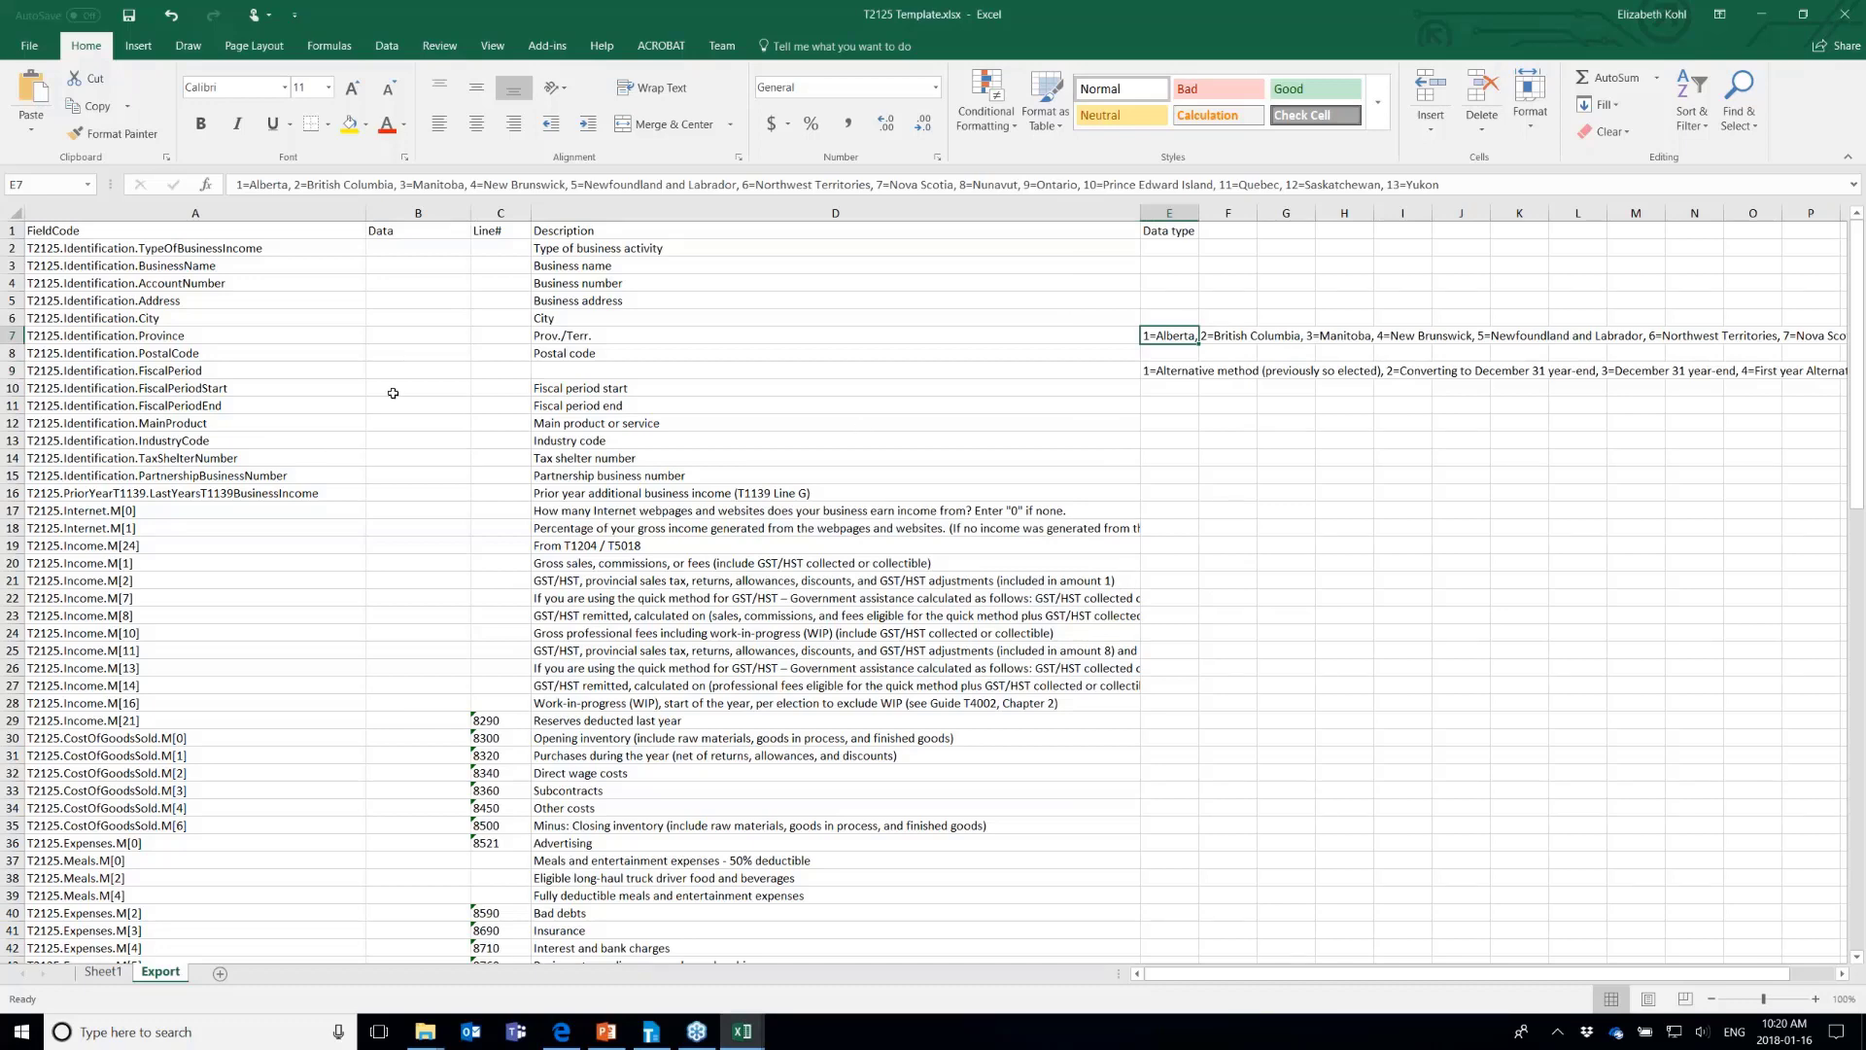
{"action": "left_click", "coordinate": [1182, 370]}
{"action": "left_click", "coordinate": [412, 369]}
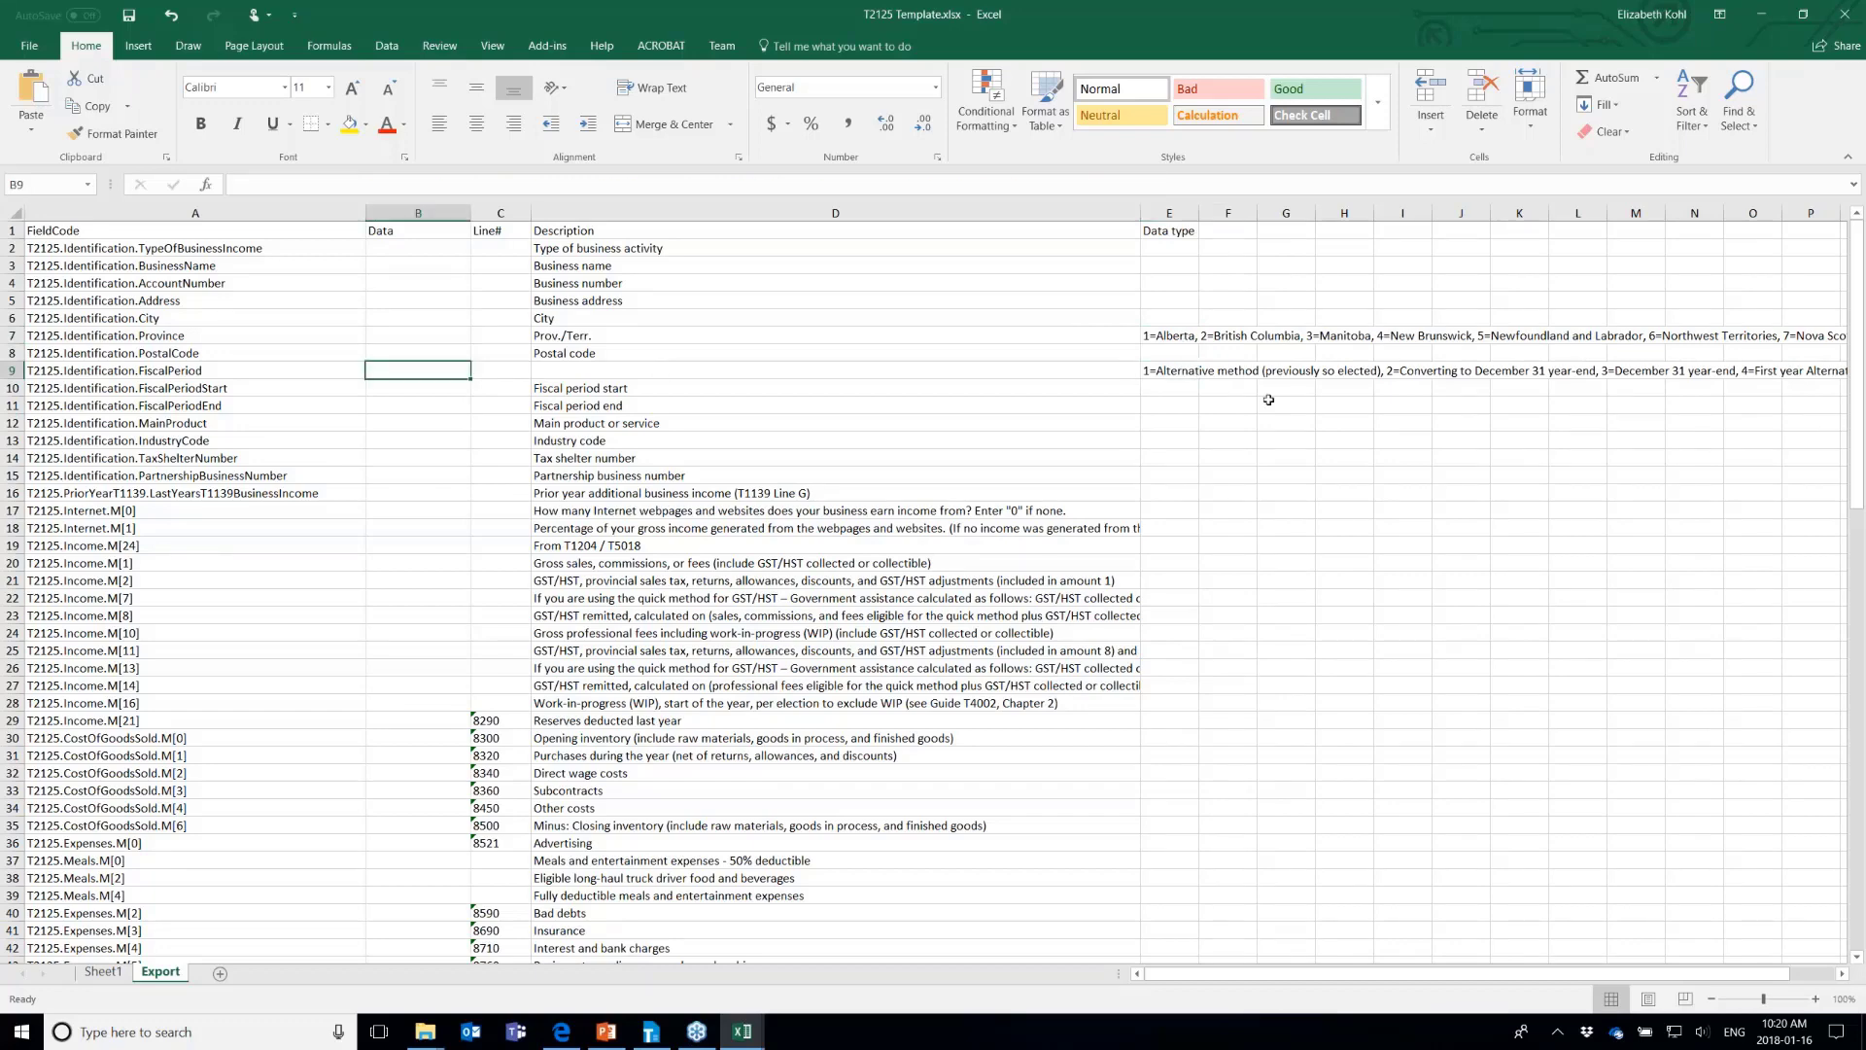
Switch to TaxCycle and view the available fiscal period types in Part 1 of the T2125, keeping December 31 year-end
{"action": "left_click", "coordinate": [651, 1031]}
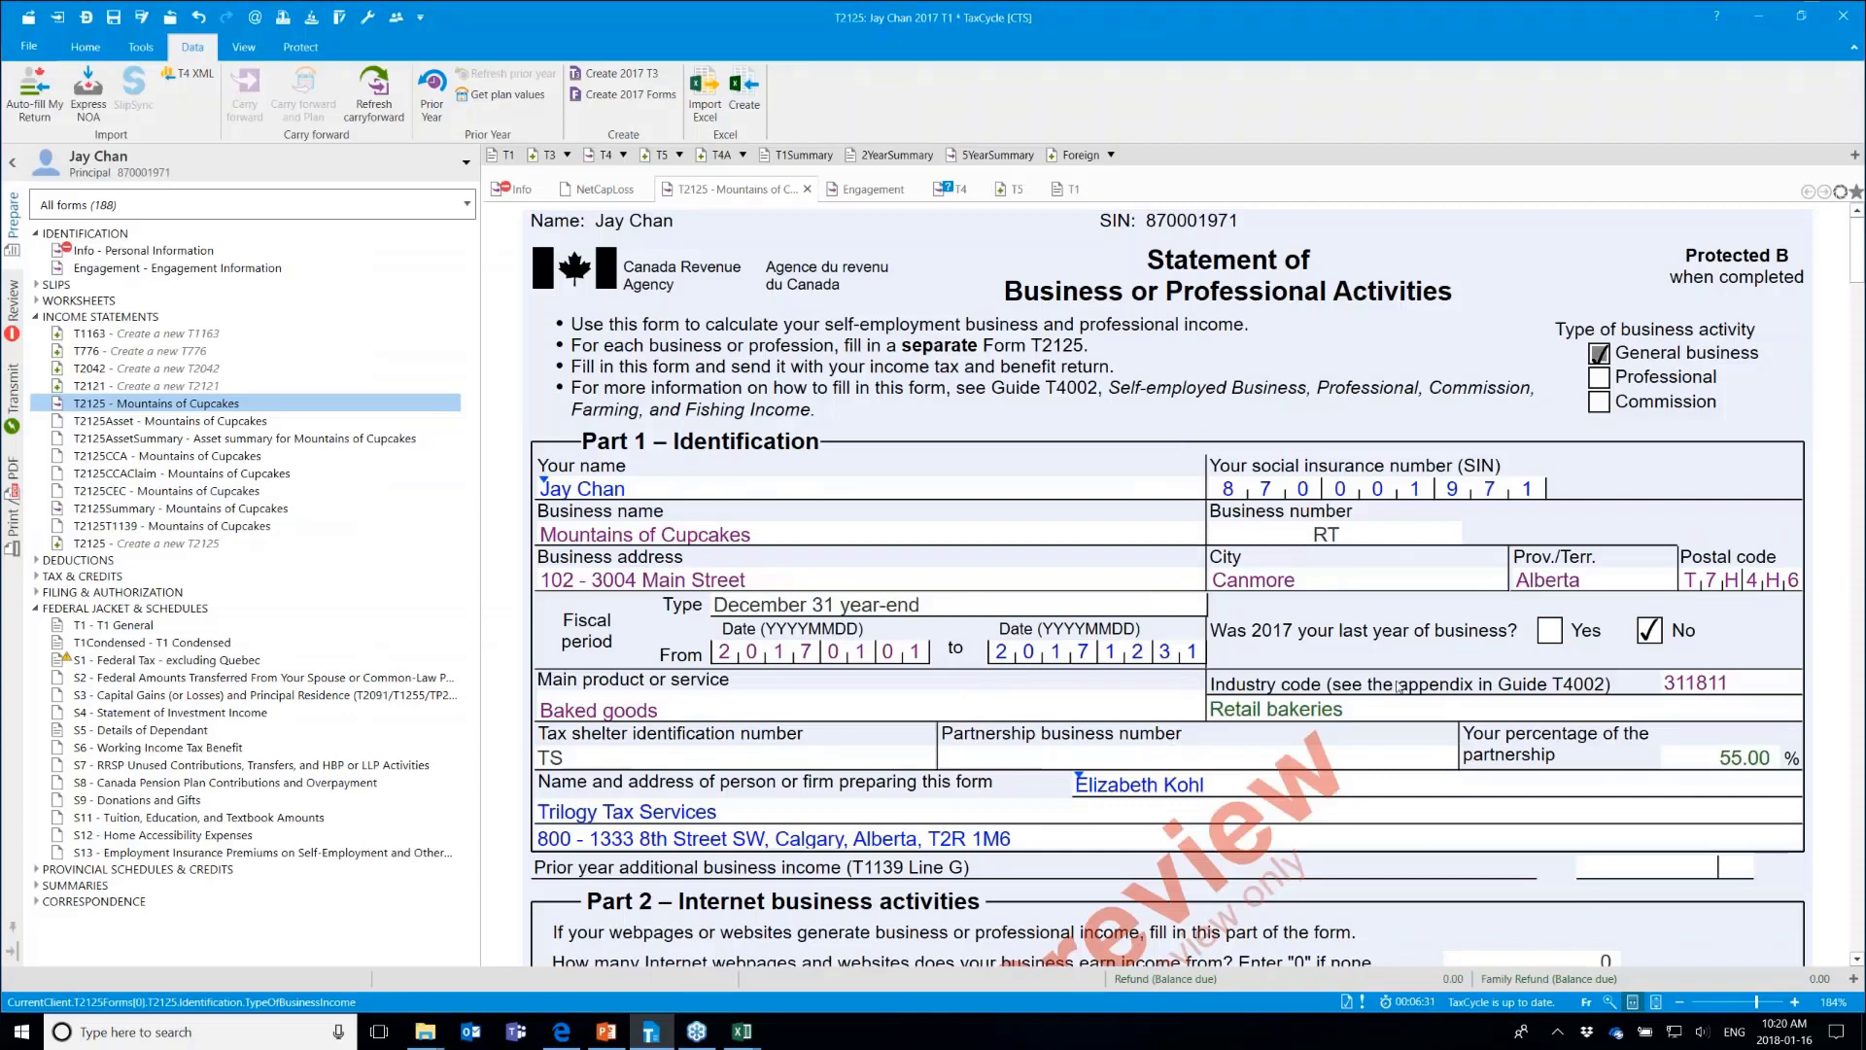
{"action": "left_click", "coordinate": [1193, 605]}
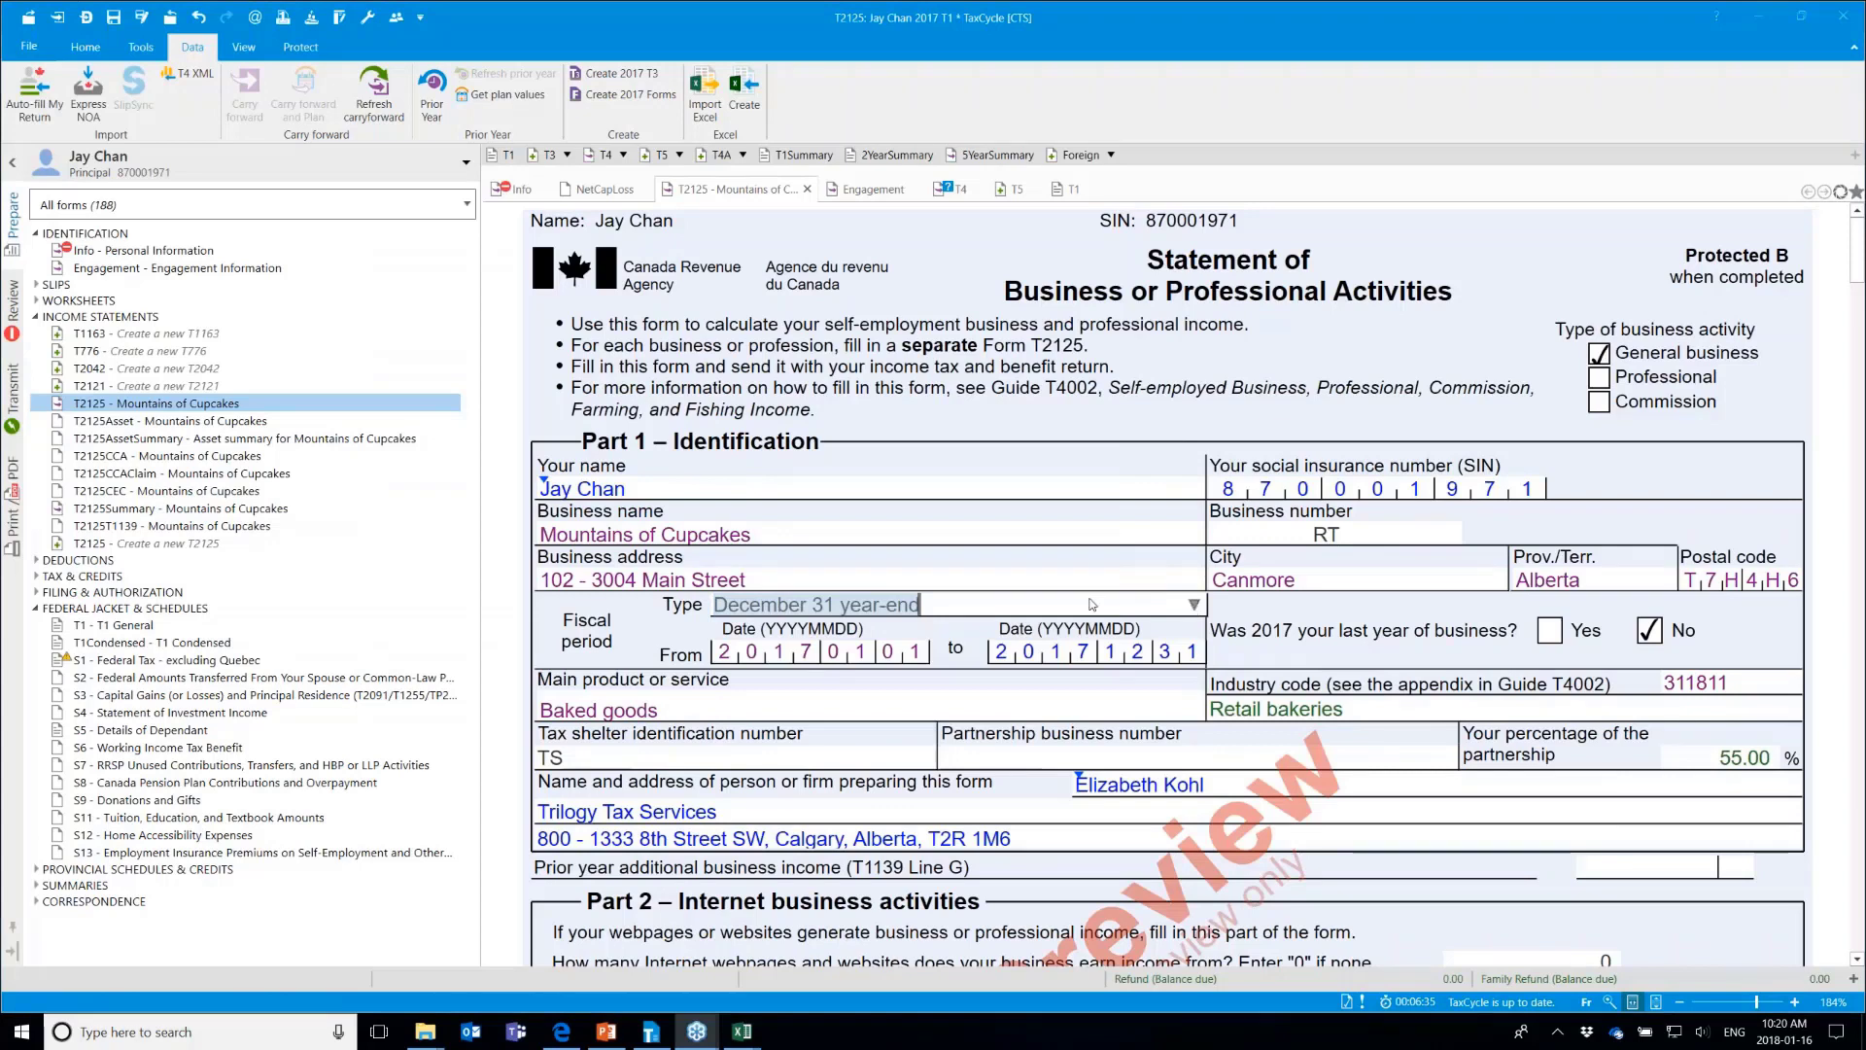
{"action": "left_click", "coordinate": [1195, 605]}
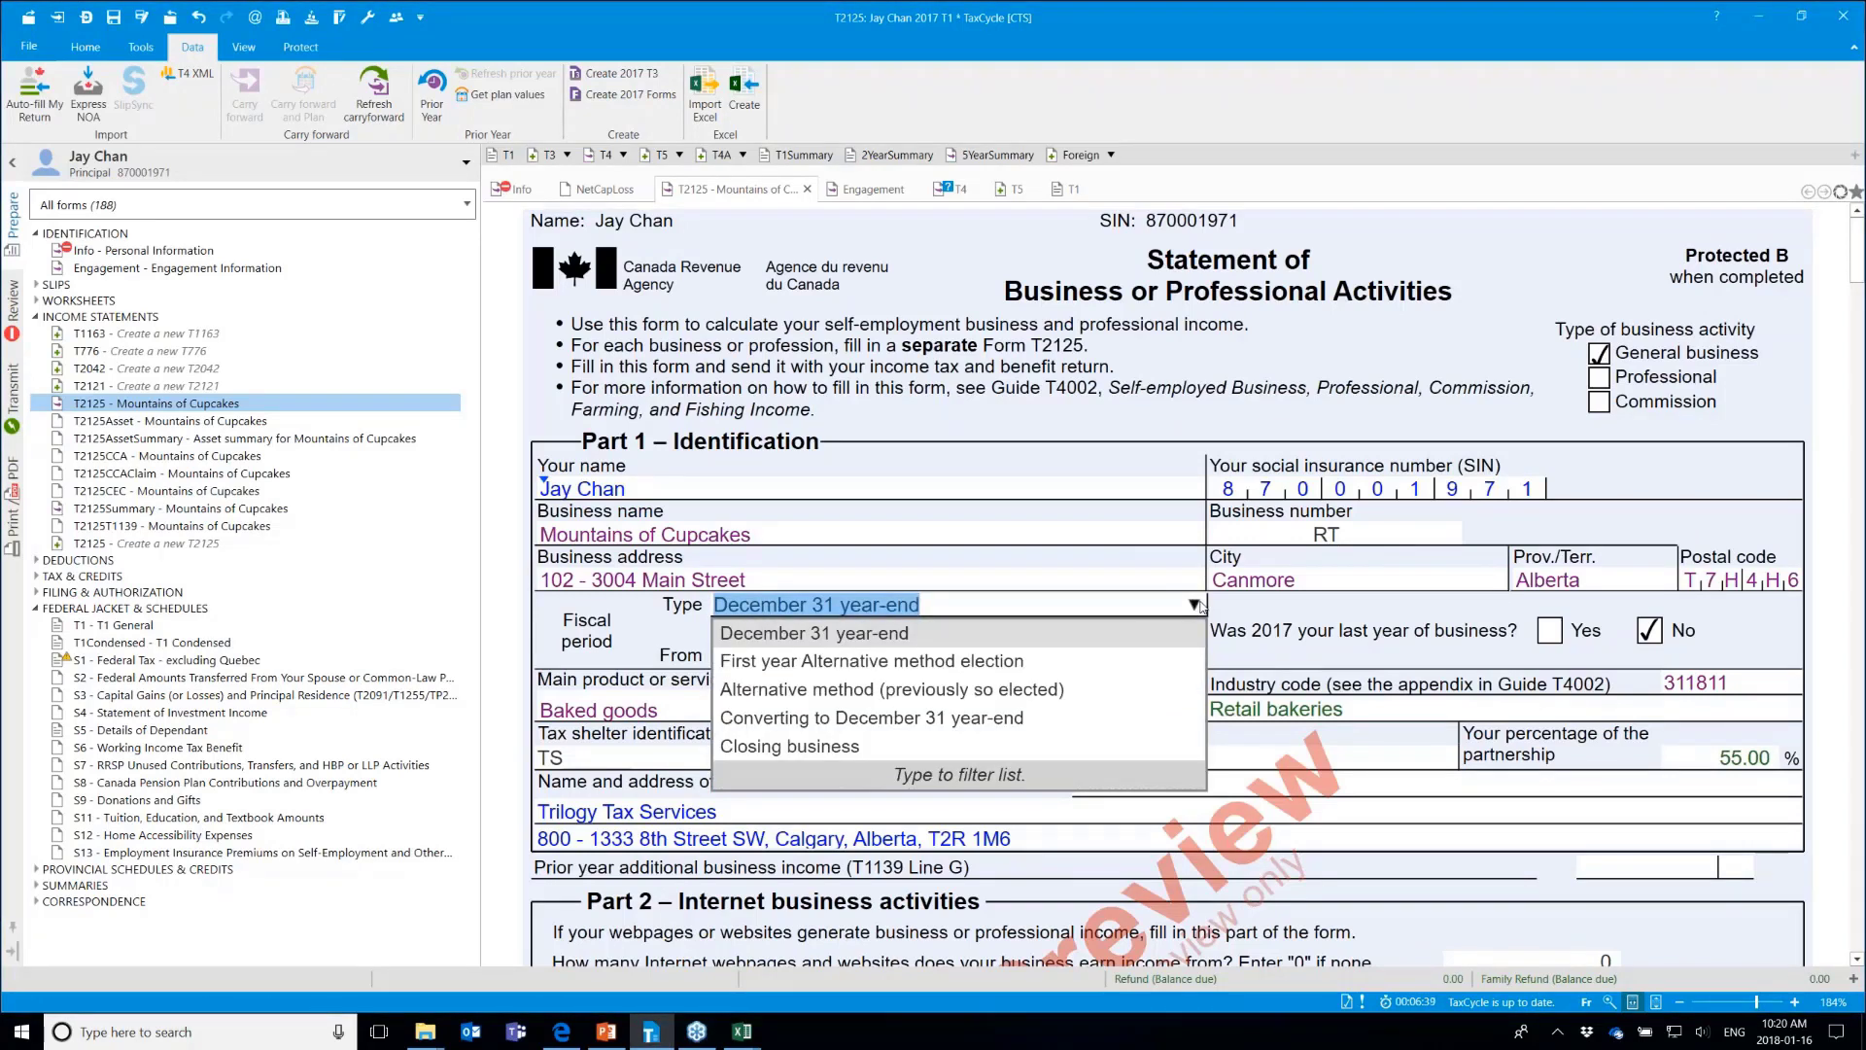
{"action": "left_click", "coordinate": [1196, 605]}
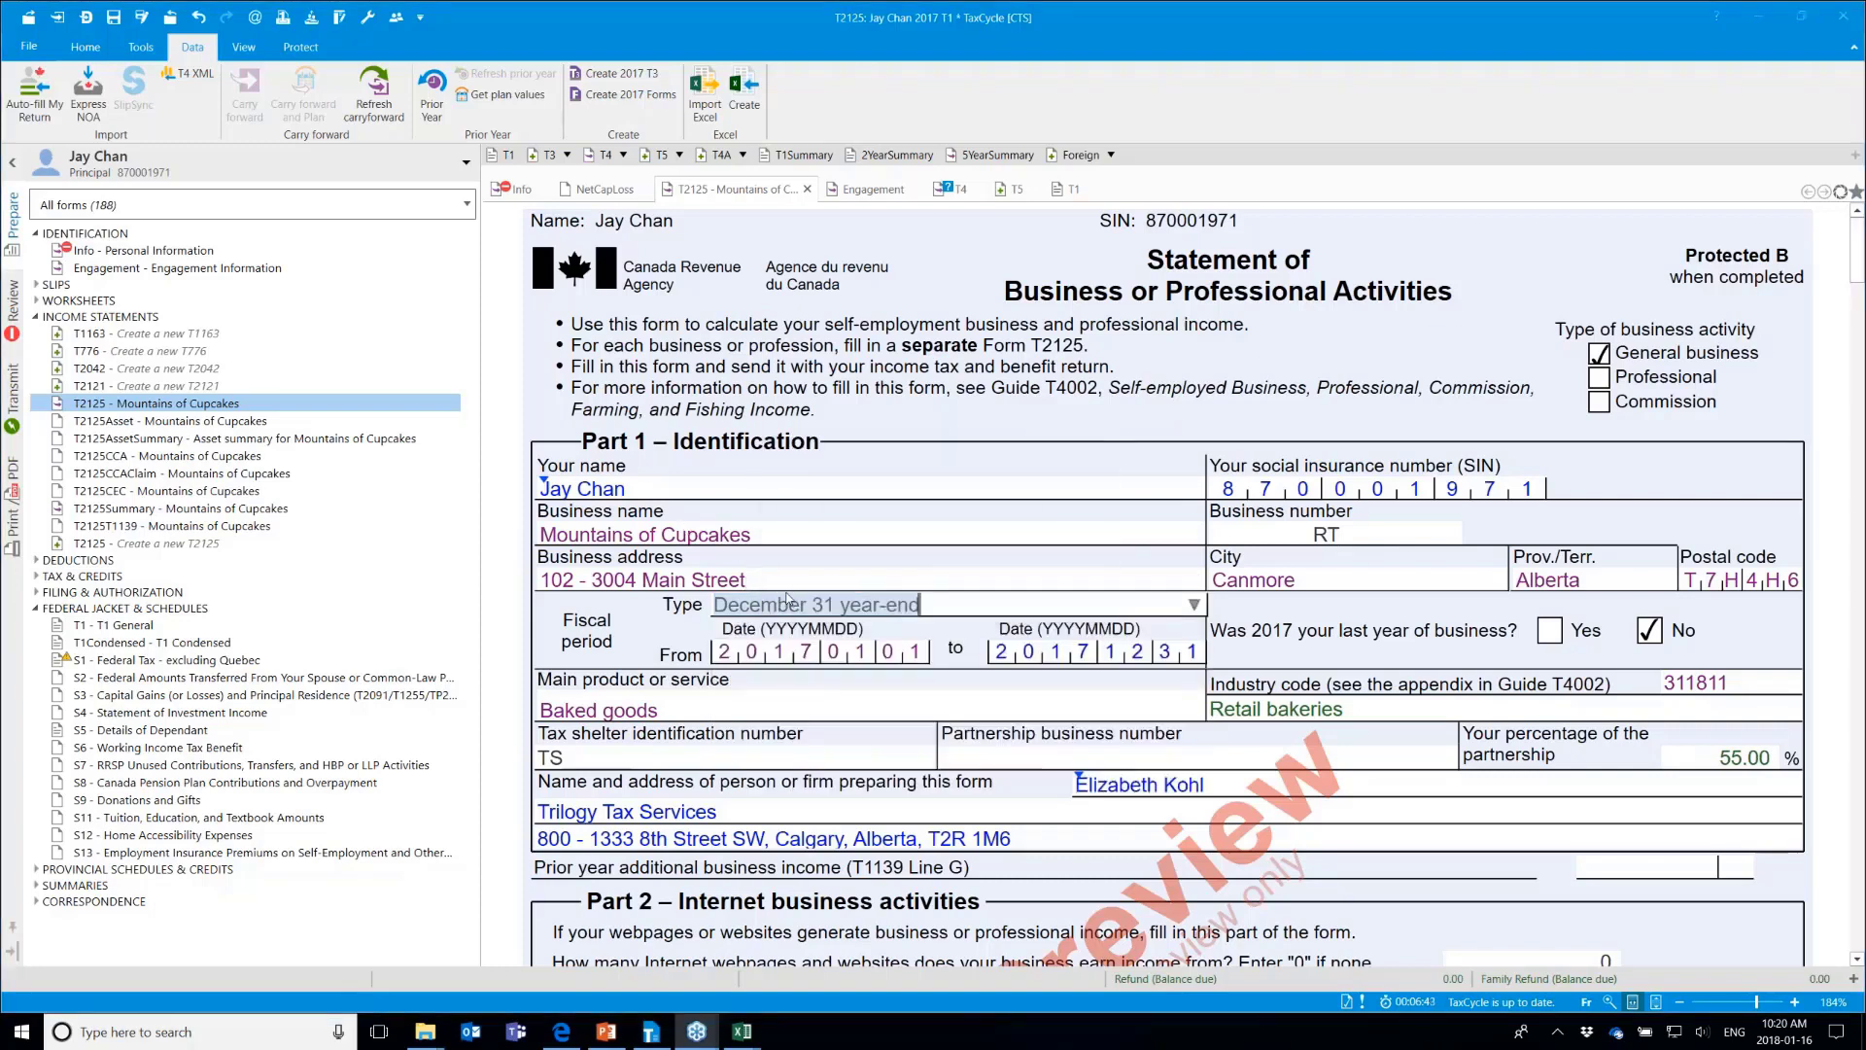
{"action": "left_click", "coordinate": [1042, 602]}
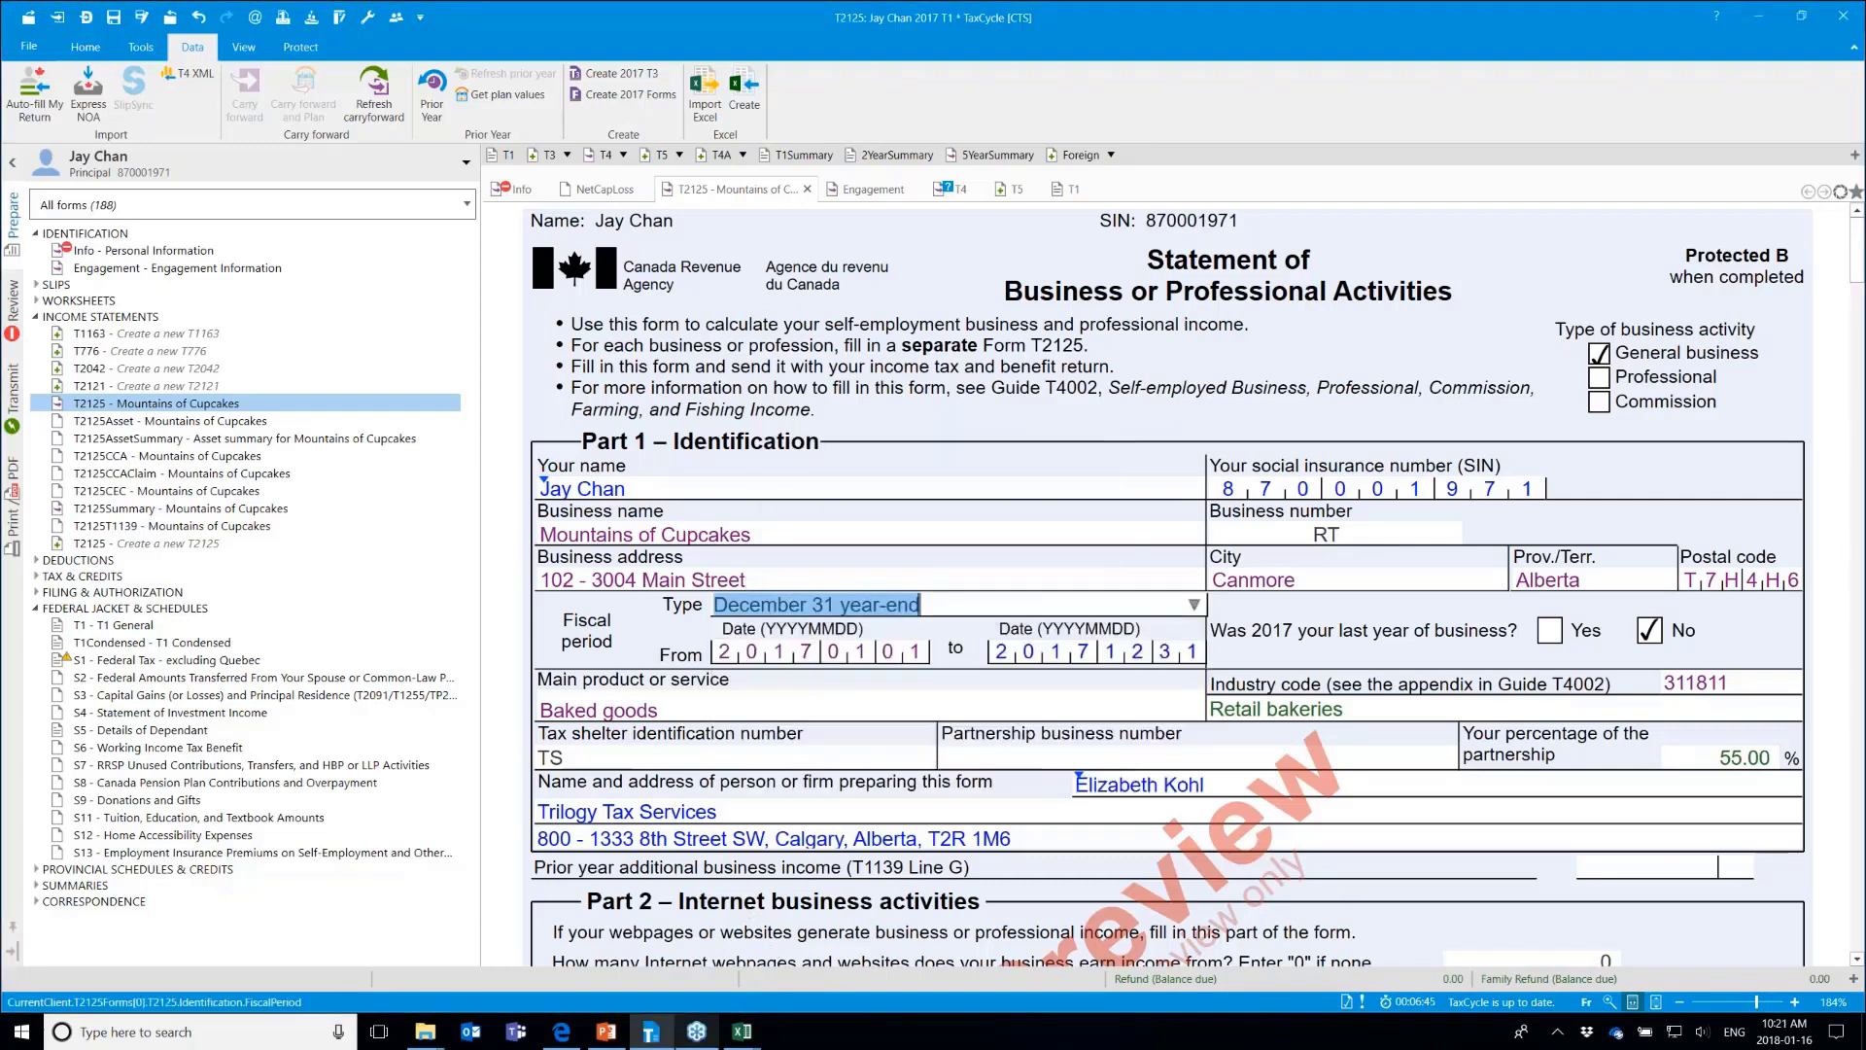
Switch back to T2125 Template.xlsx in Excel, look through the expense and OtherExpenses rows, and close the workbook without saving
{"action": "mouse_move", "coordinate": [738, 1035]}
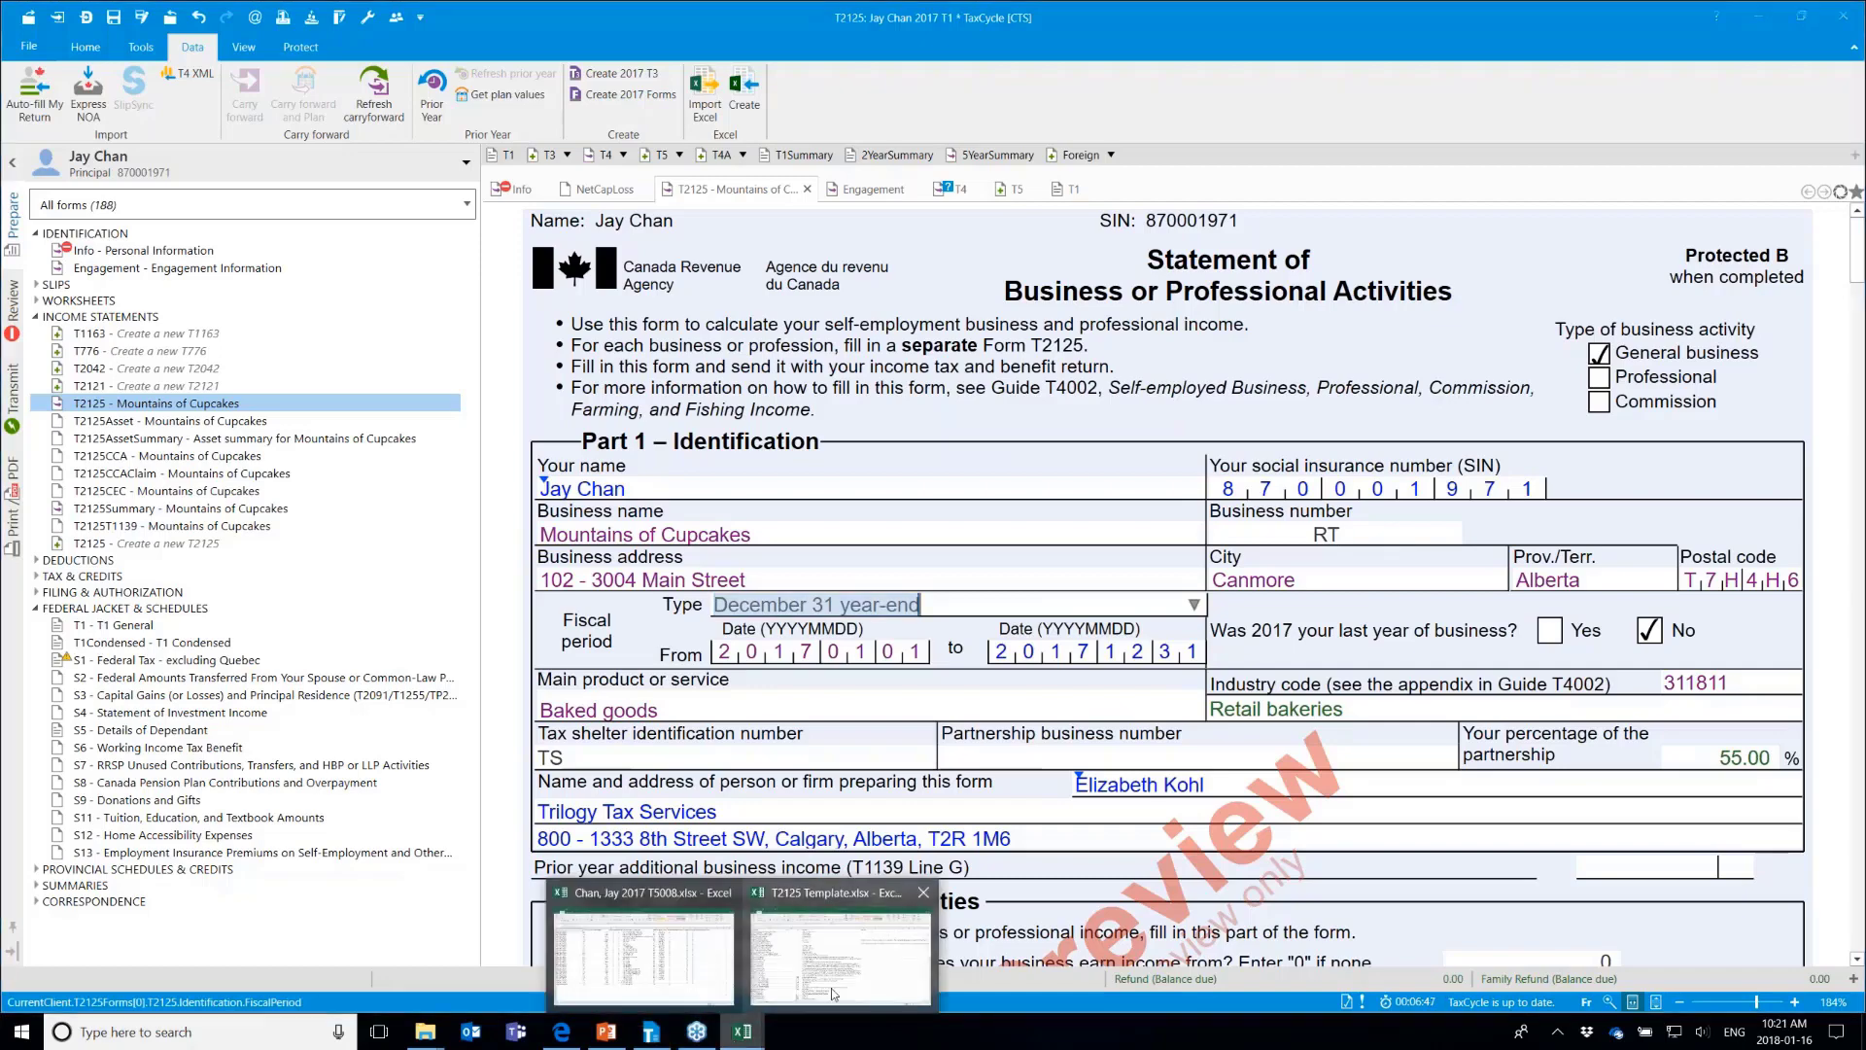
{"action": "left_click", "coordinate": [836, 972]}
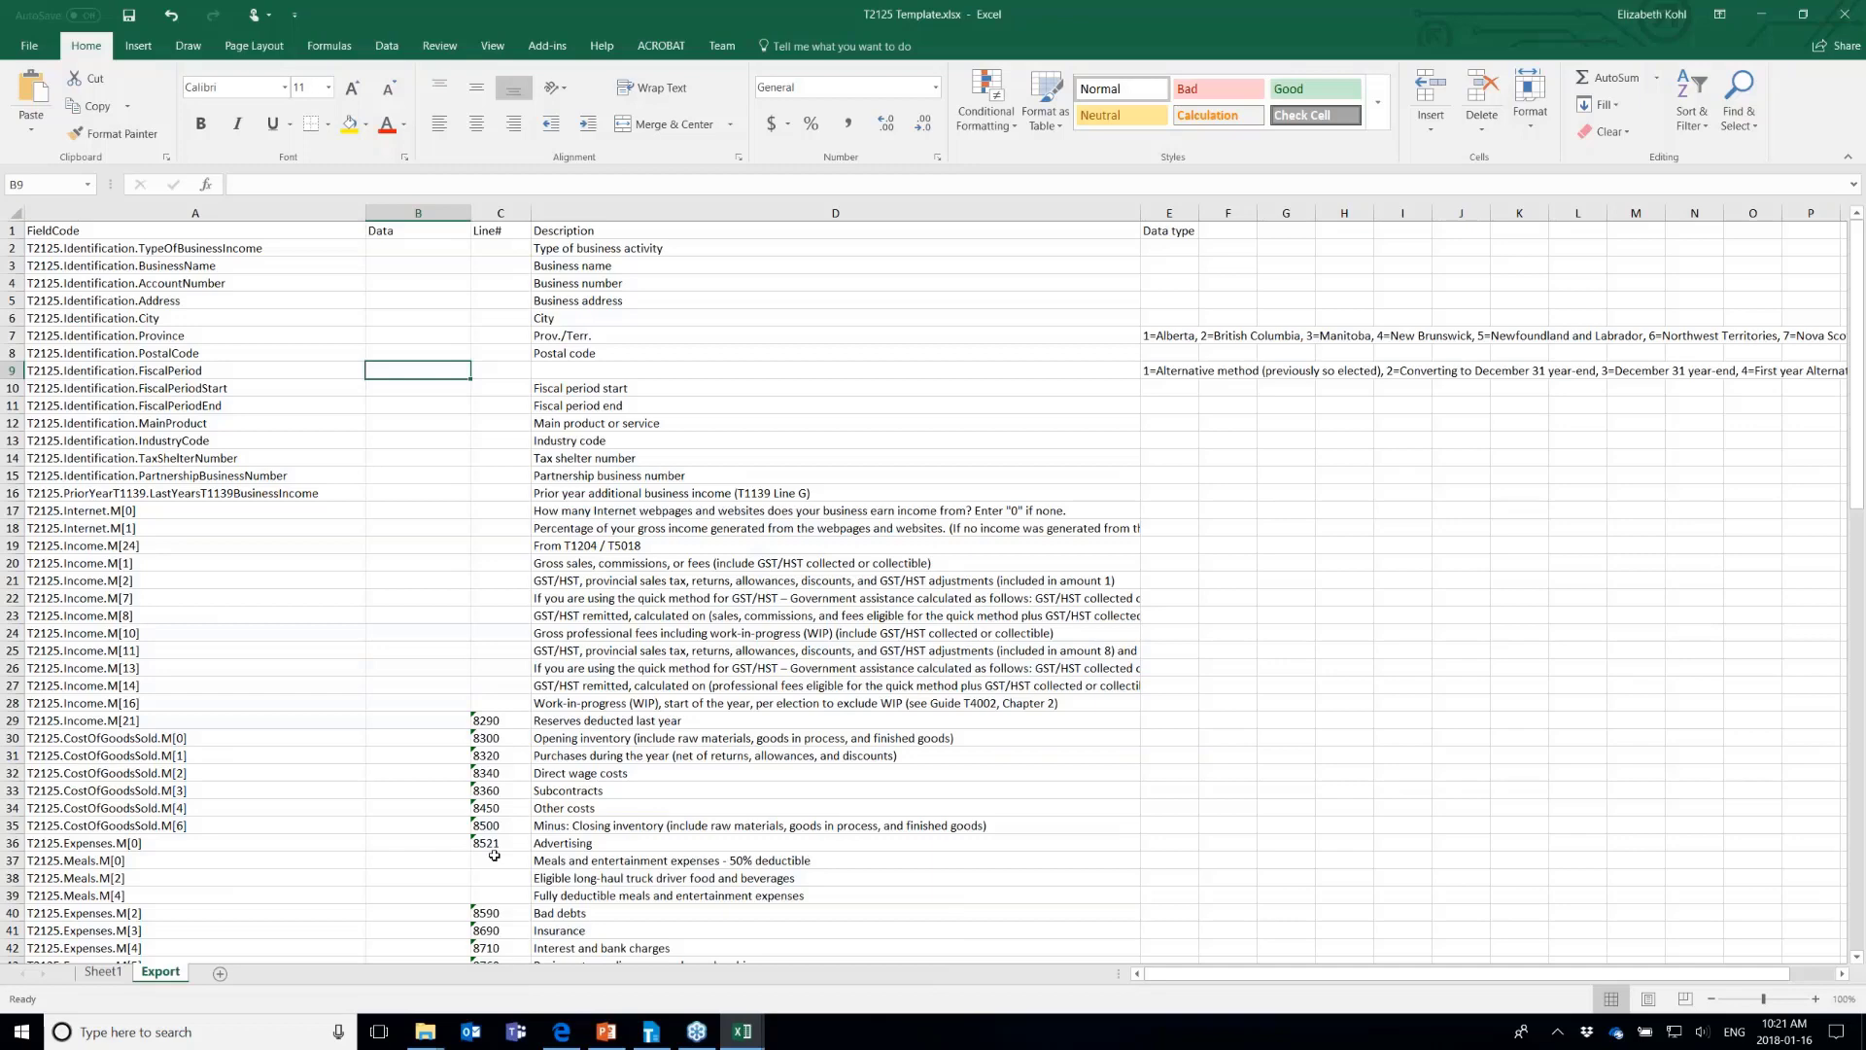
{"action": "scroll", "coordinate": [494, 855], "scroll_direction": "down", "scroll_amount": 11}
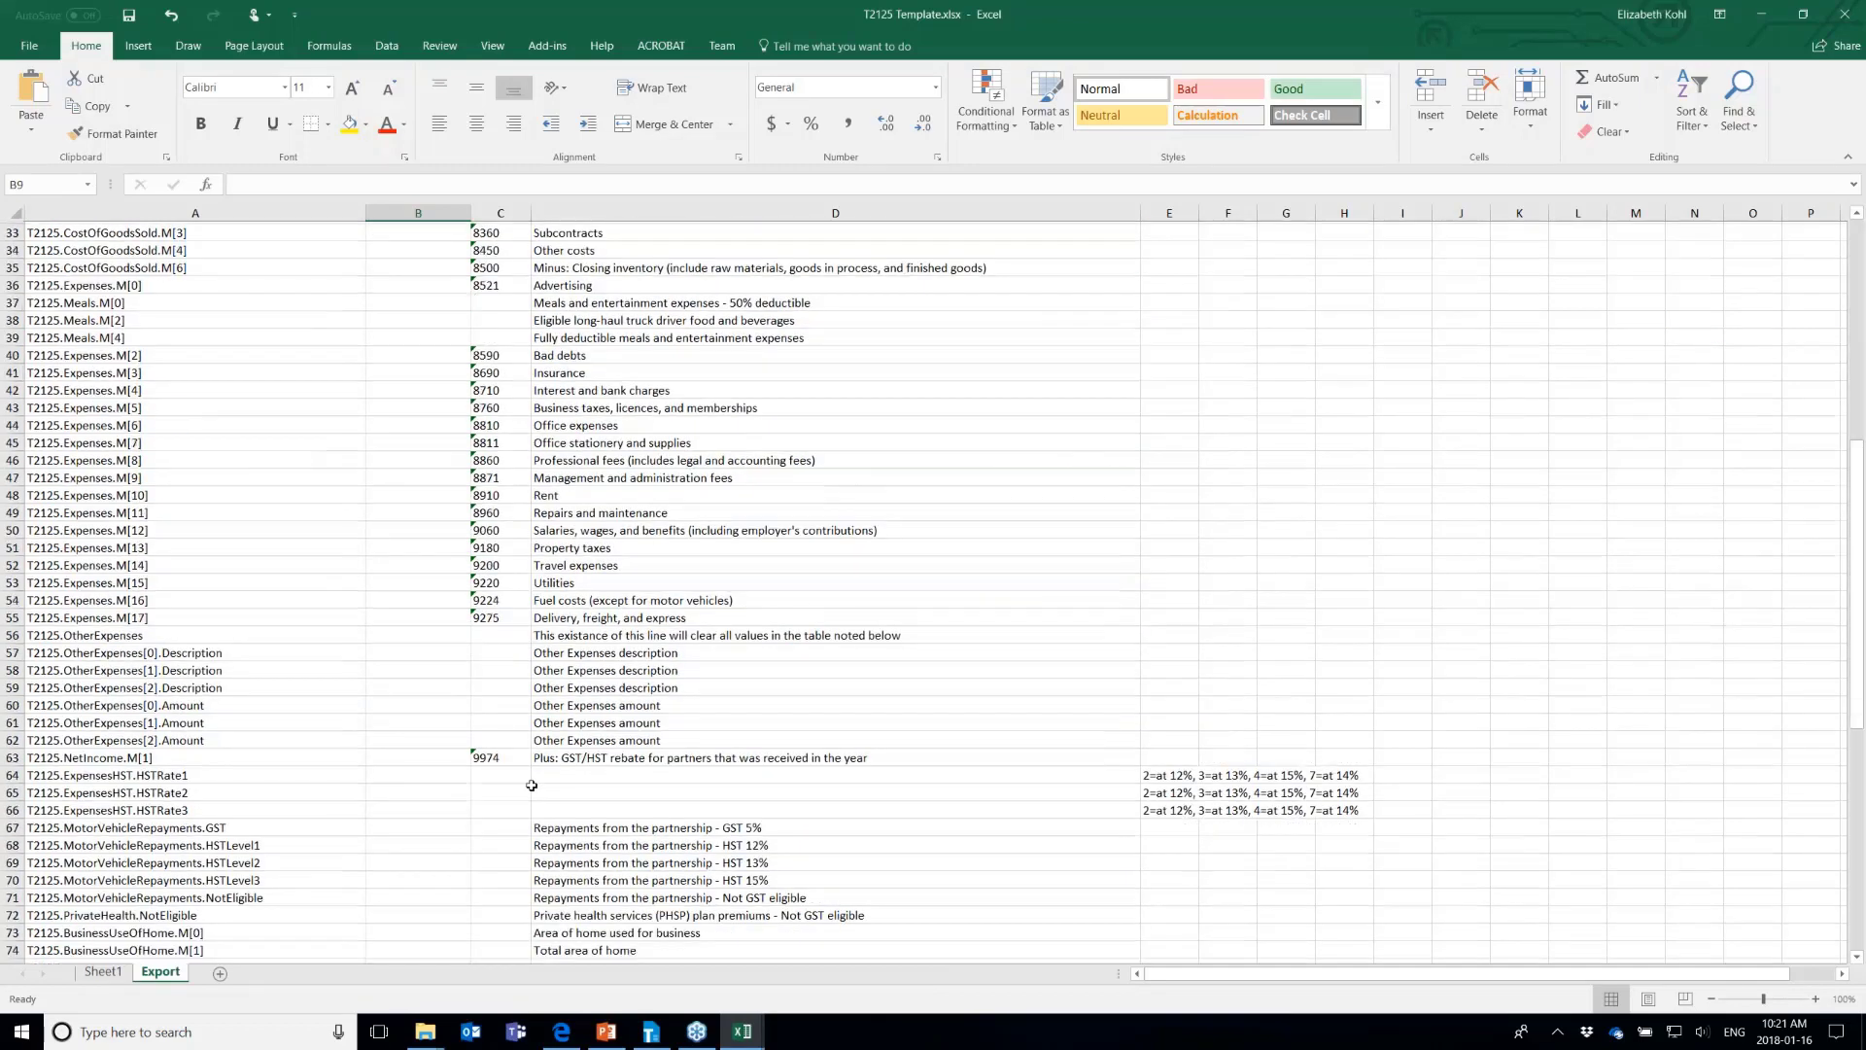
{"action": "scroll", "coordinate": [531, 786], "scroll_direction": "down", "scroll_amount": 1}
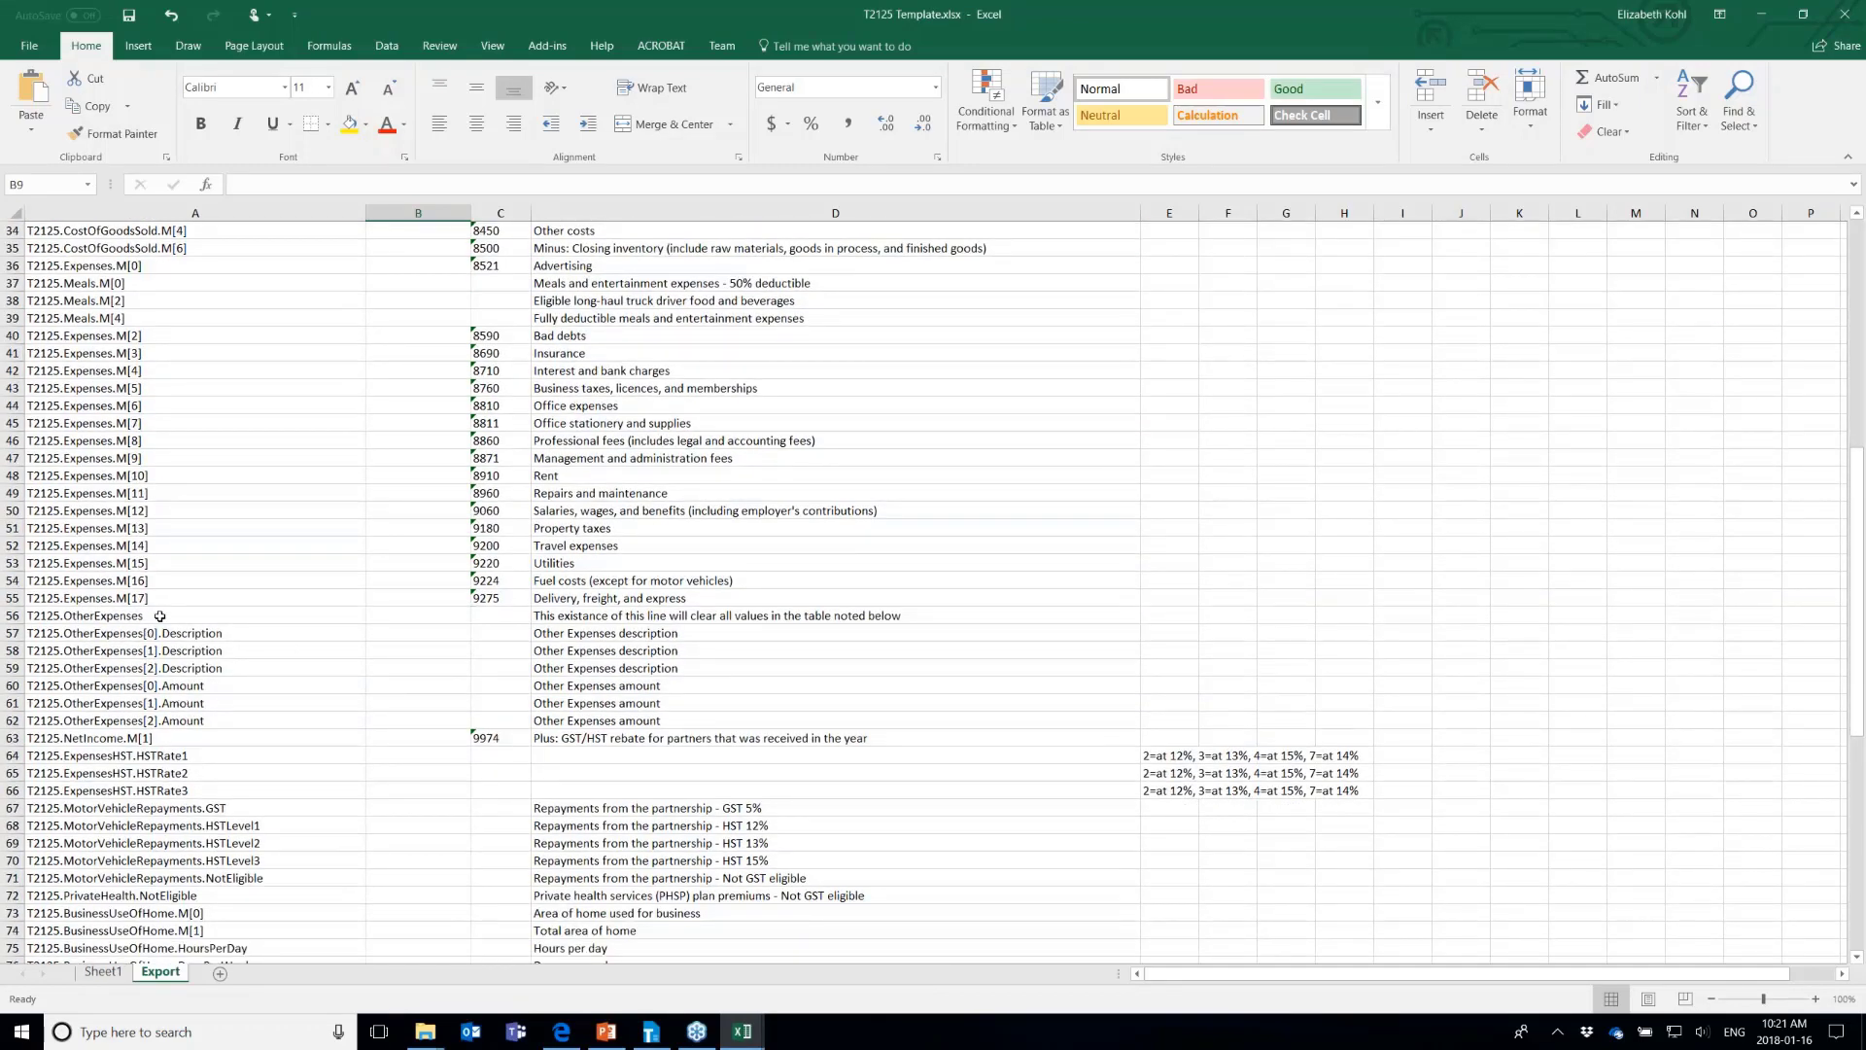
{"action": "left_click", "coordinate": [1845, 13]}
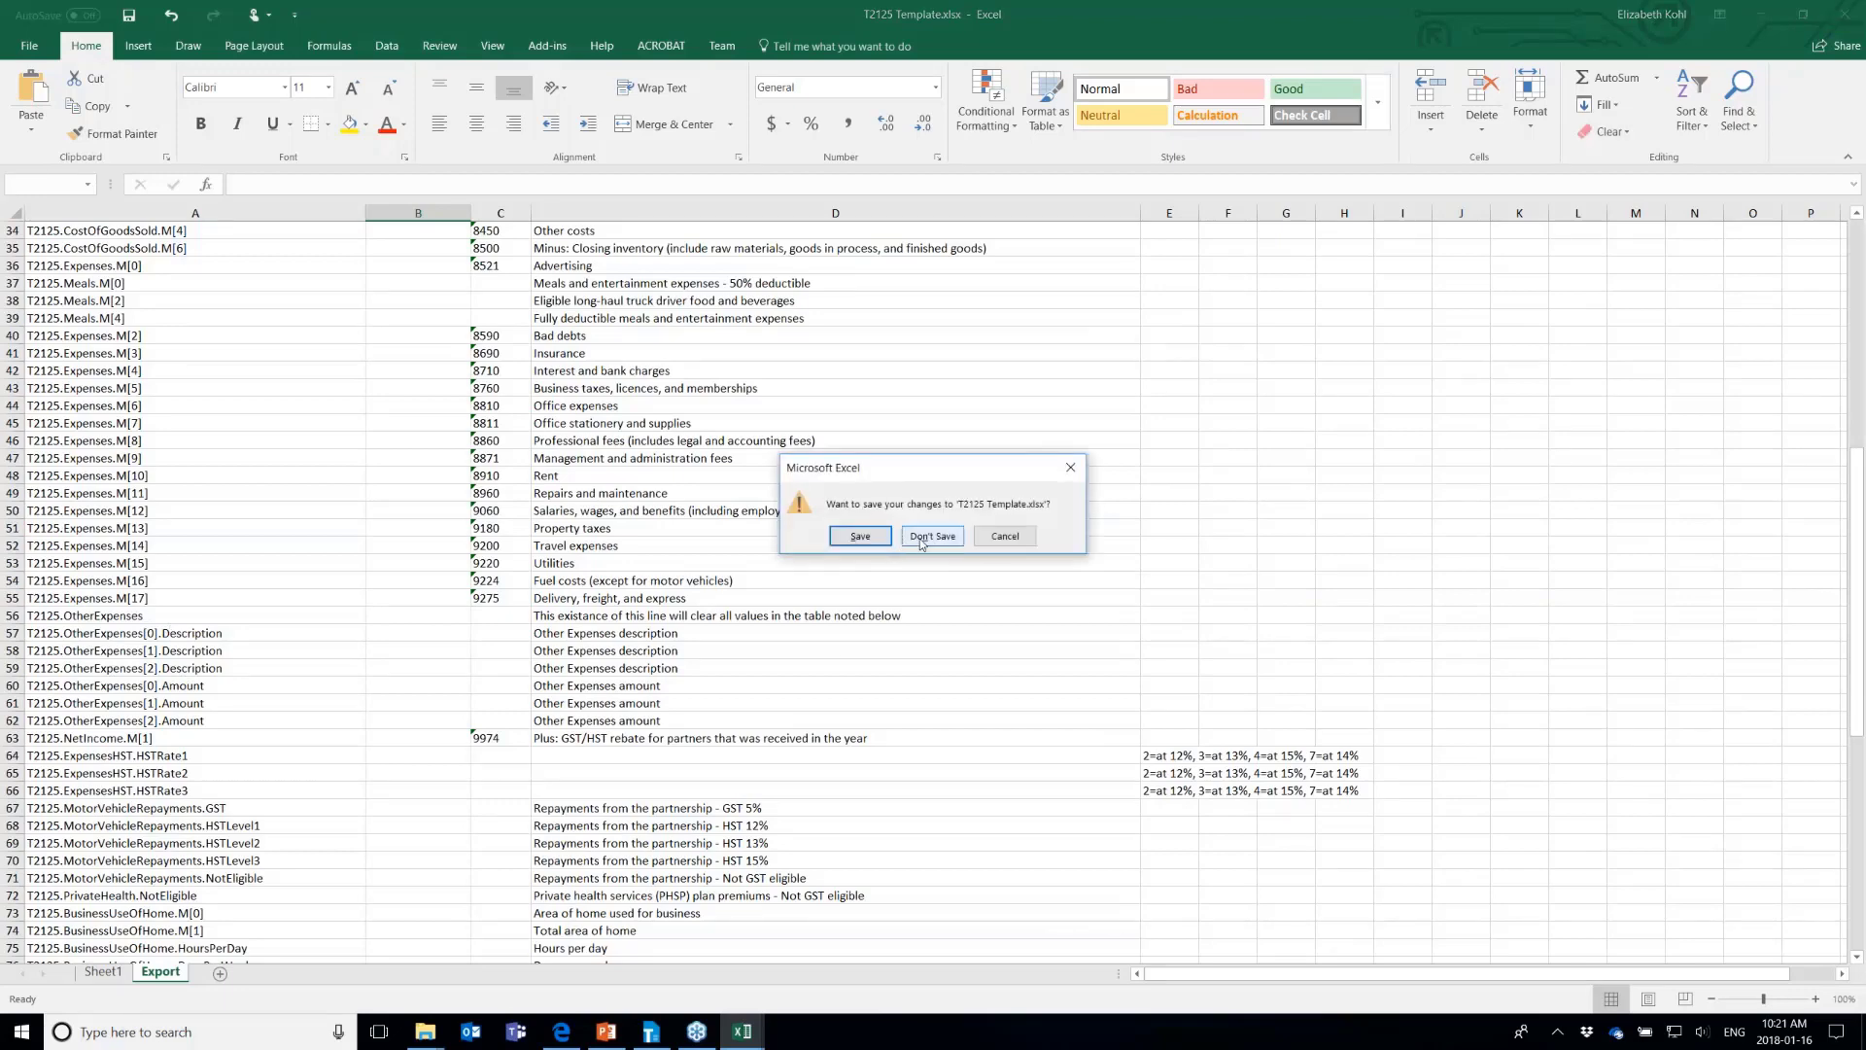
{"action": "left_click", "coordinate": [931, 537]}
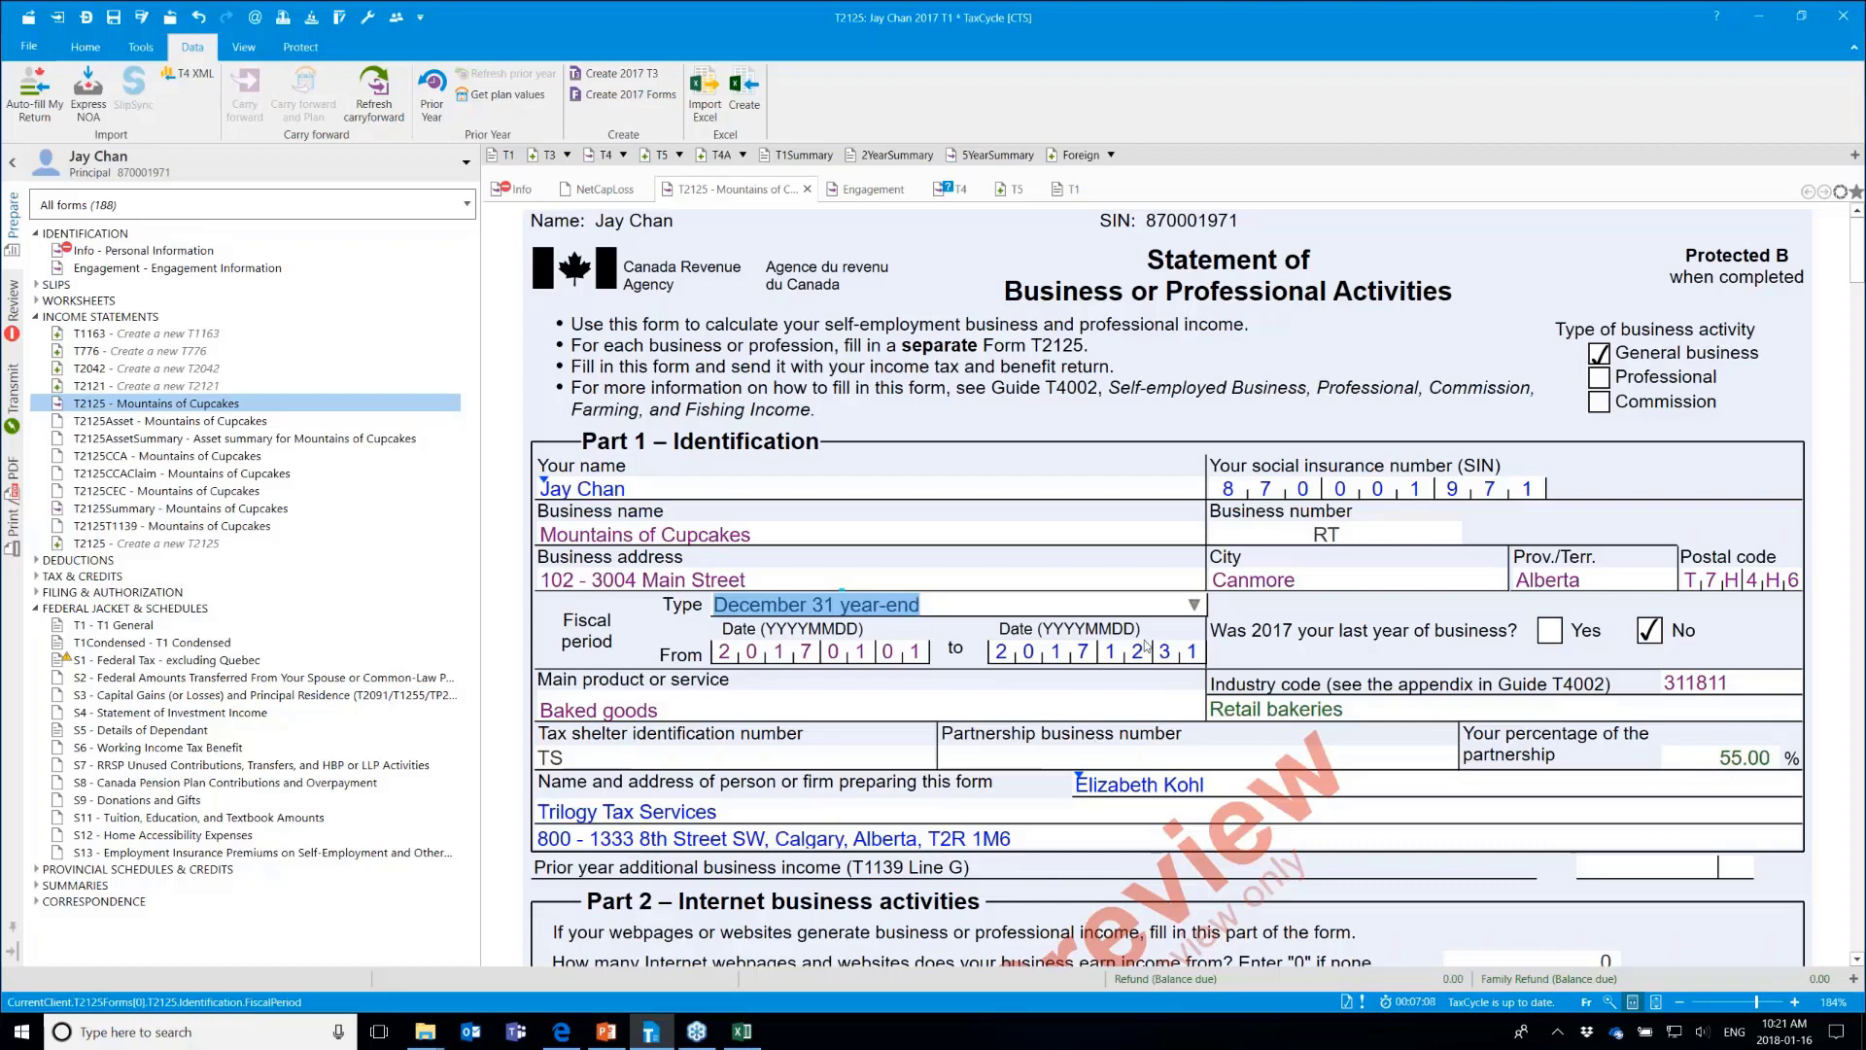
Add three other income lines in Part 3C of the T2125, described as "Other income", "other income" and "other"
{"action": "scroll", "coordinate": [835, 916], "scroll_direction": "down", "scroll_amount": 1}
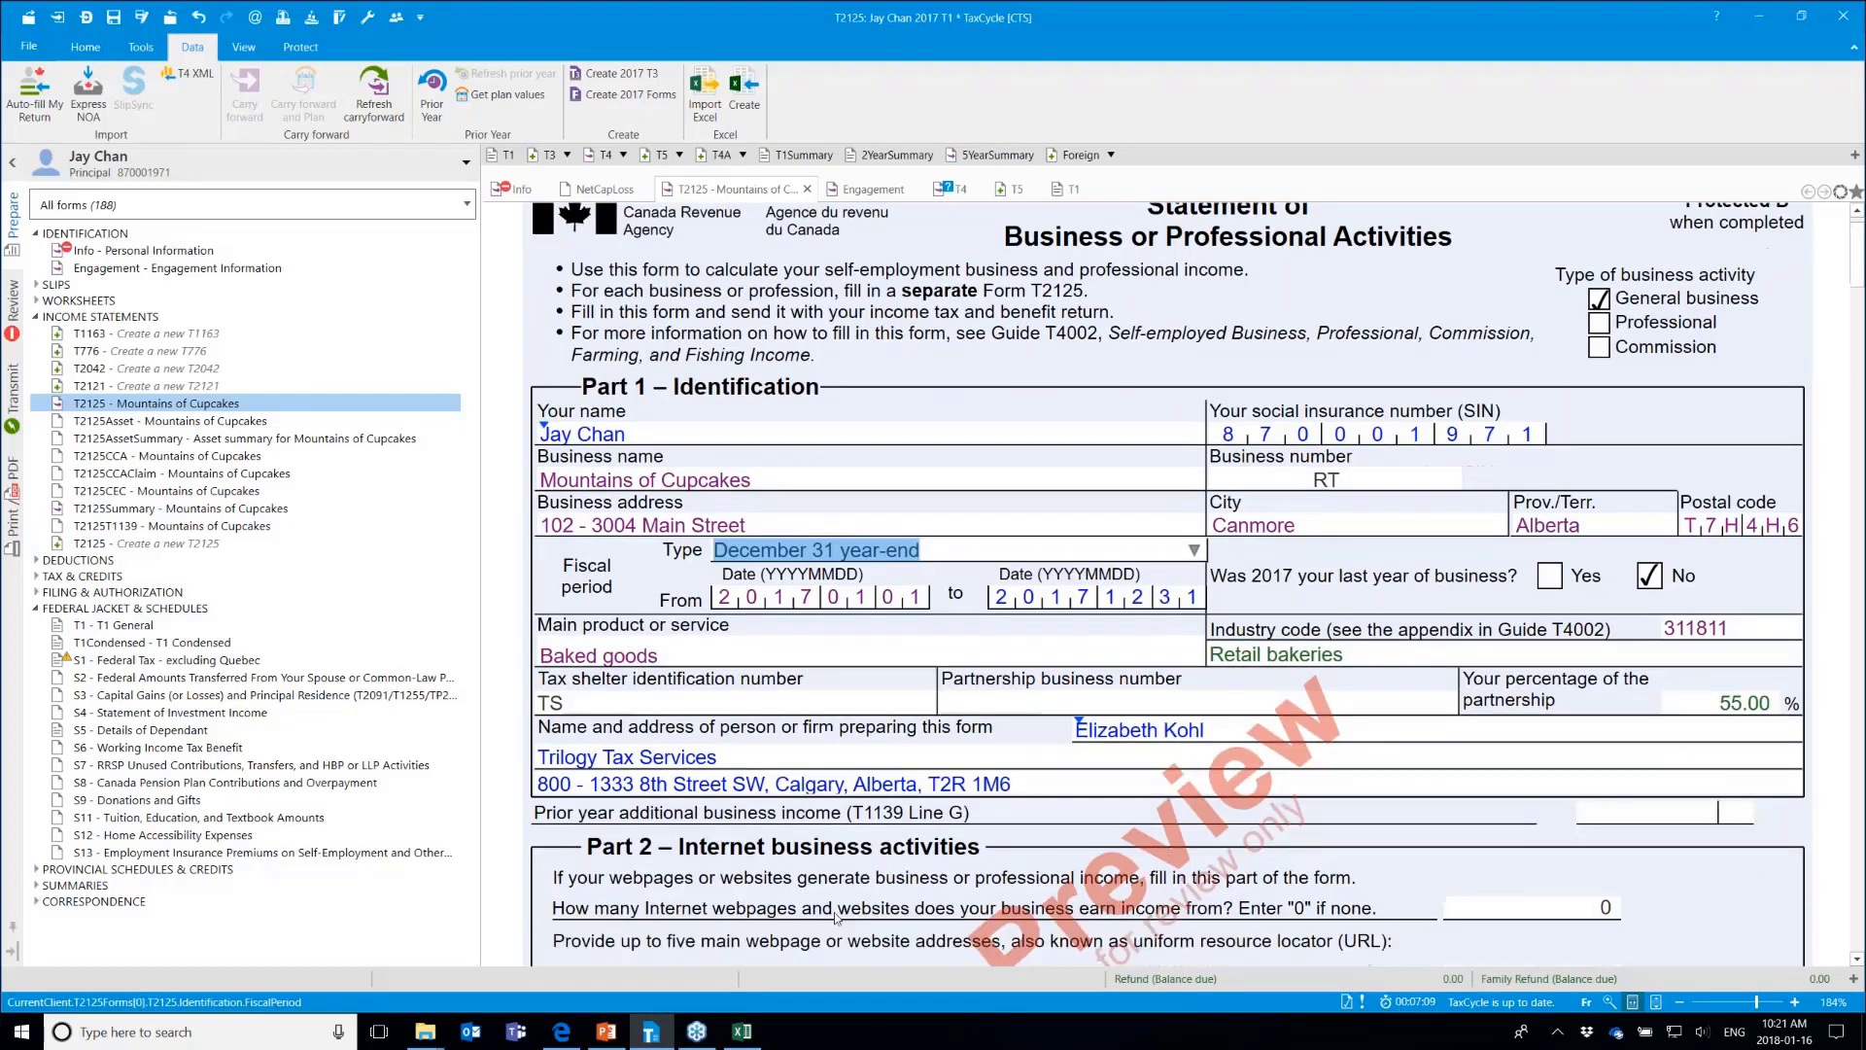
{"action": "scroll", "coordinate": [836, 916], "scroll_direction": "down", "scroll_amount": 20}
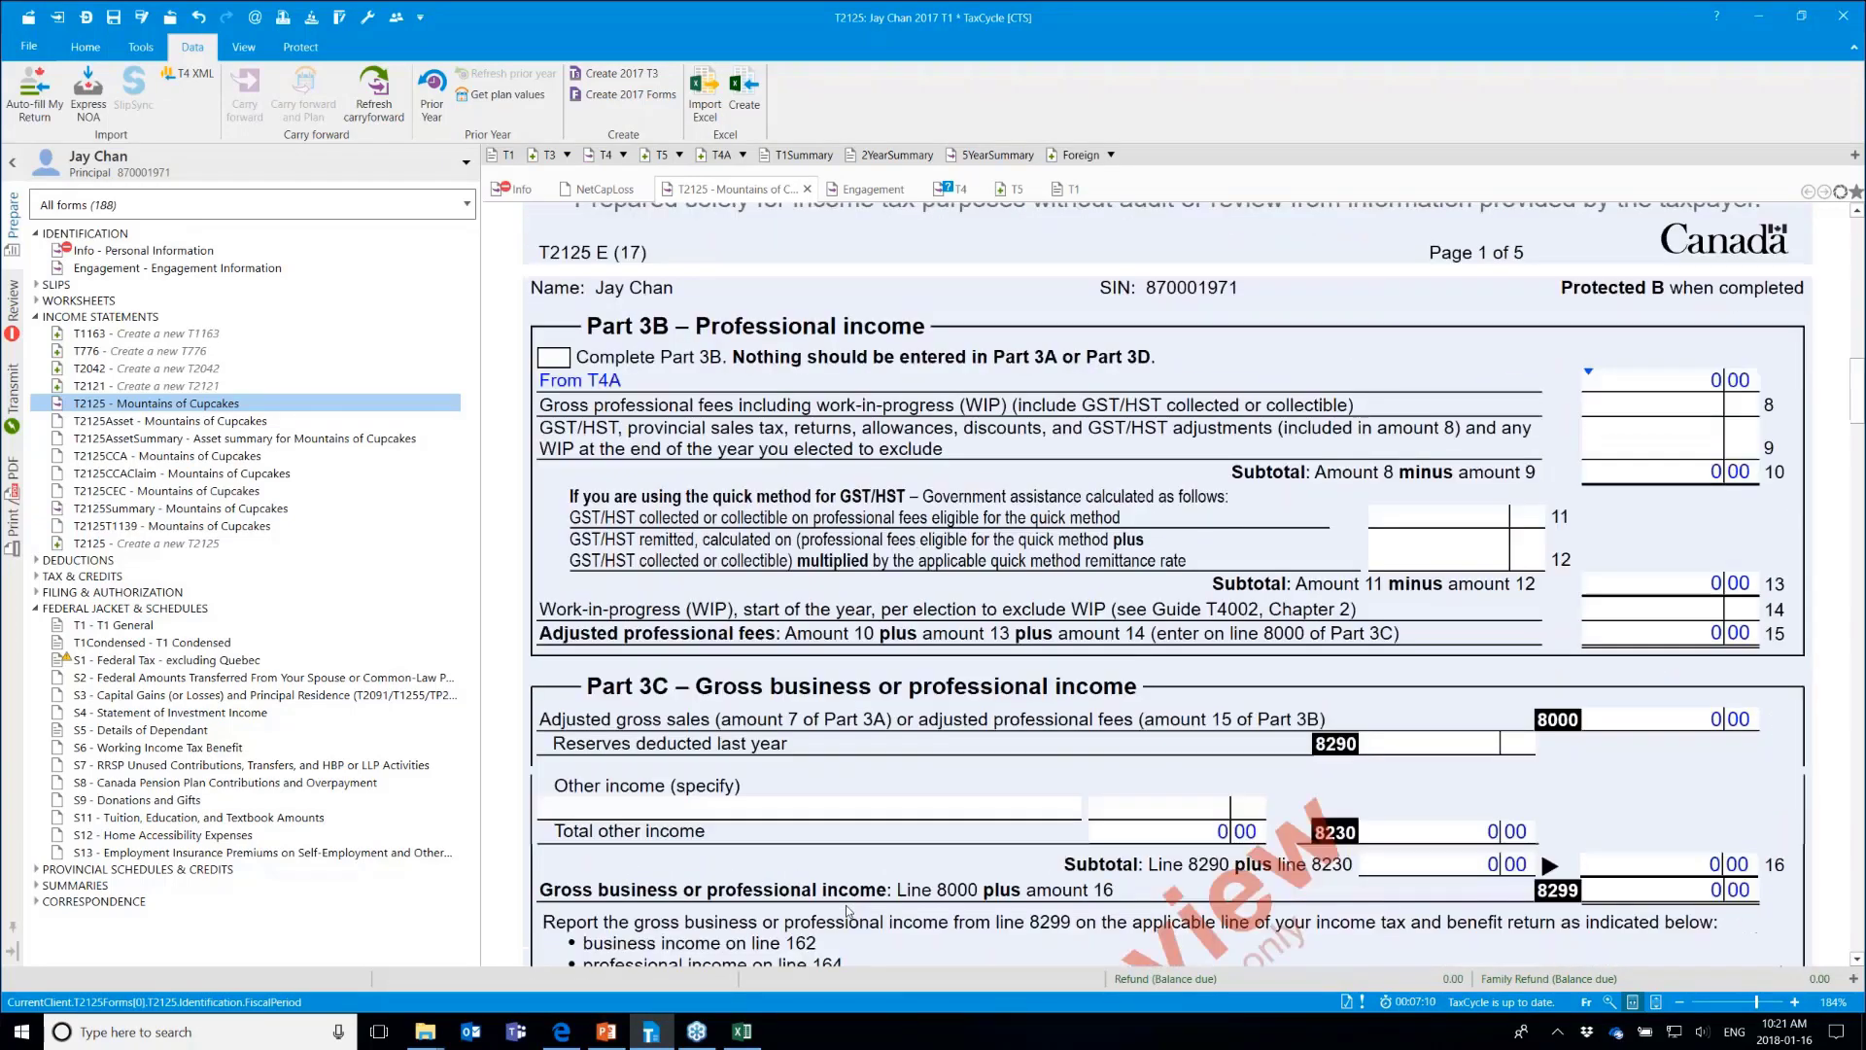
{"action": "scroll", "coordinate": [848, 910], "scroll_direction": "down", "scroll_amount": 7}
{"action": "left_click", "coordinate": [721, 428]}
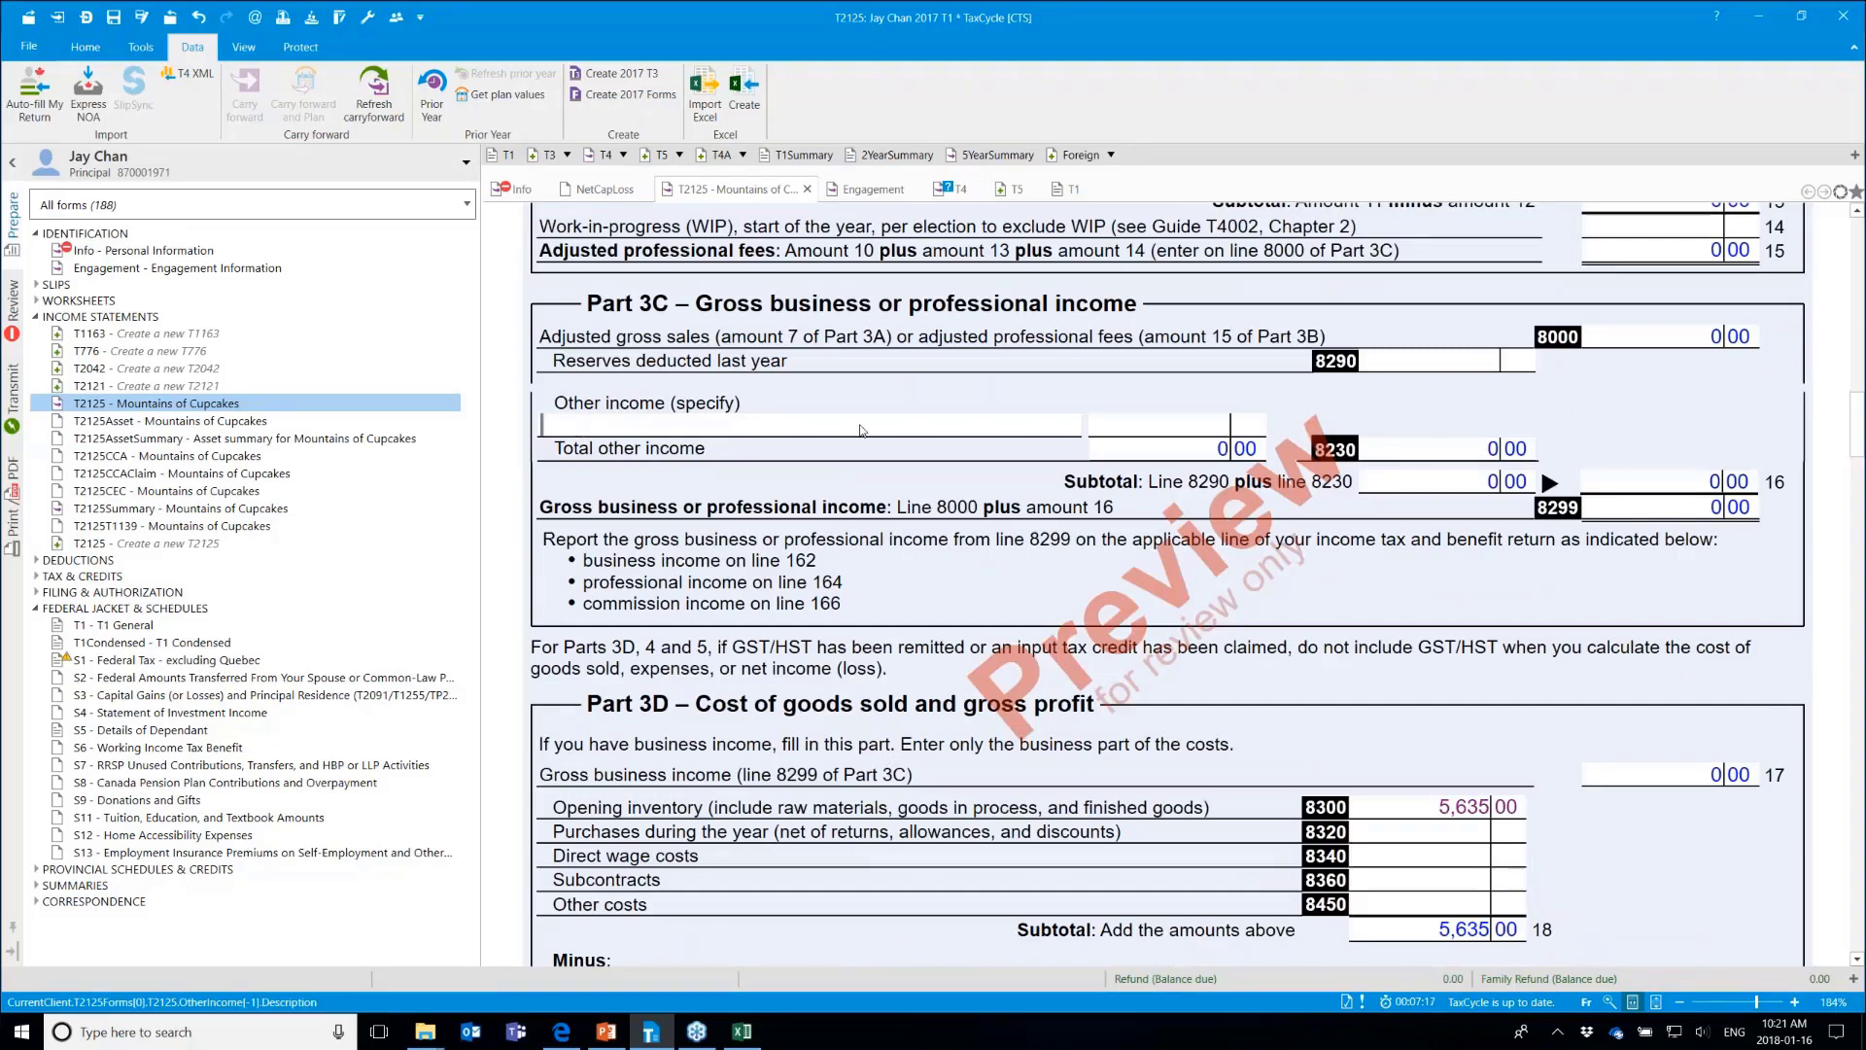
{"action": "type", "text": "Other income"}
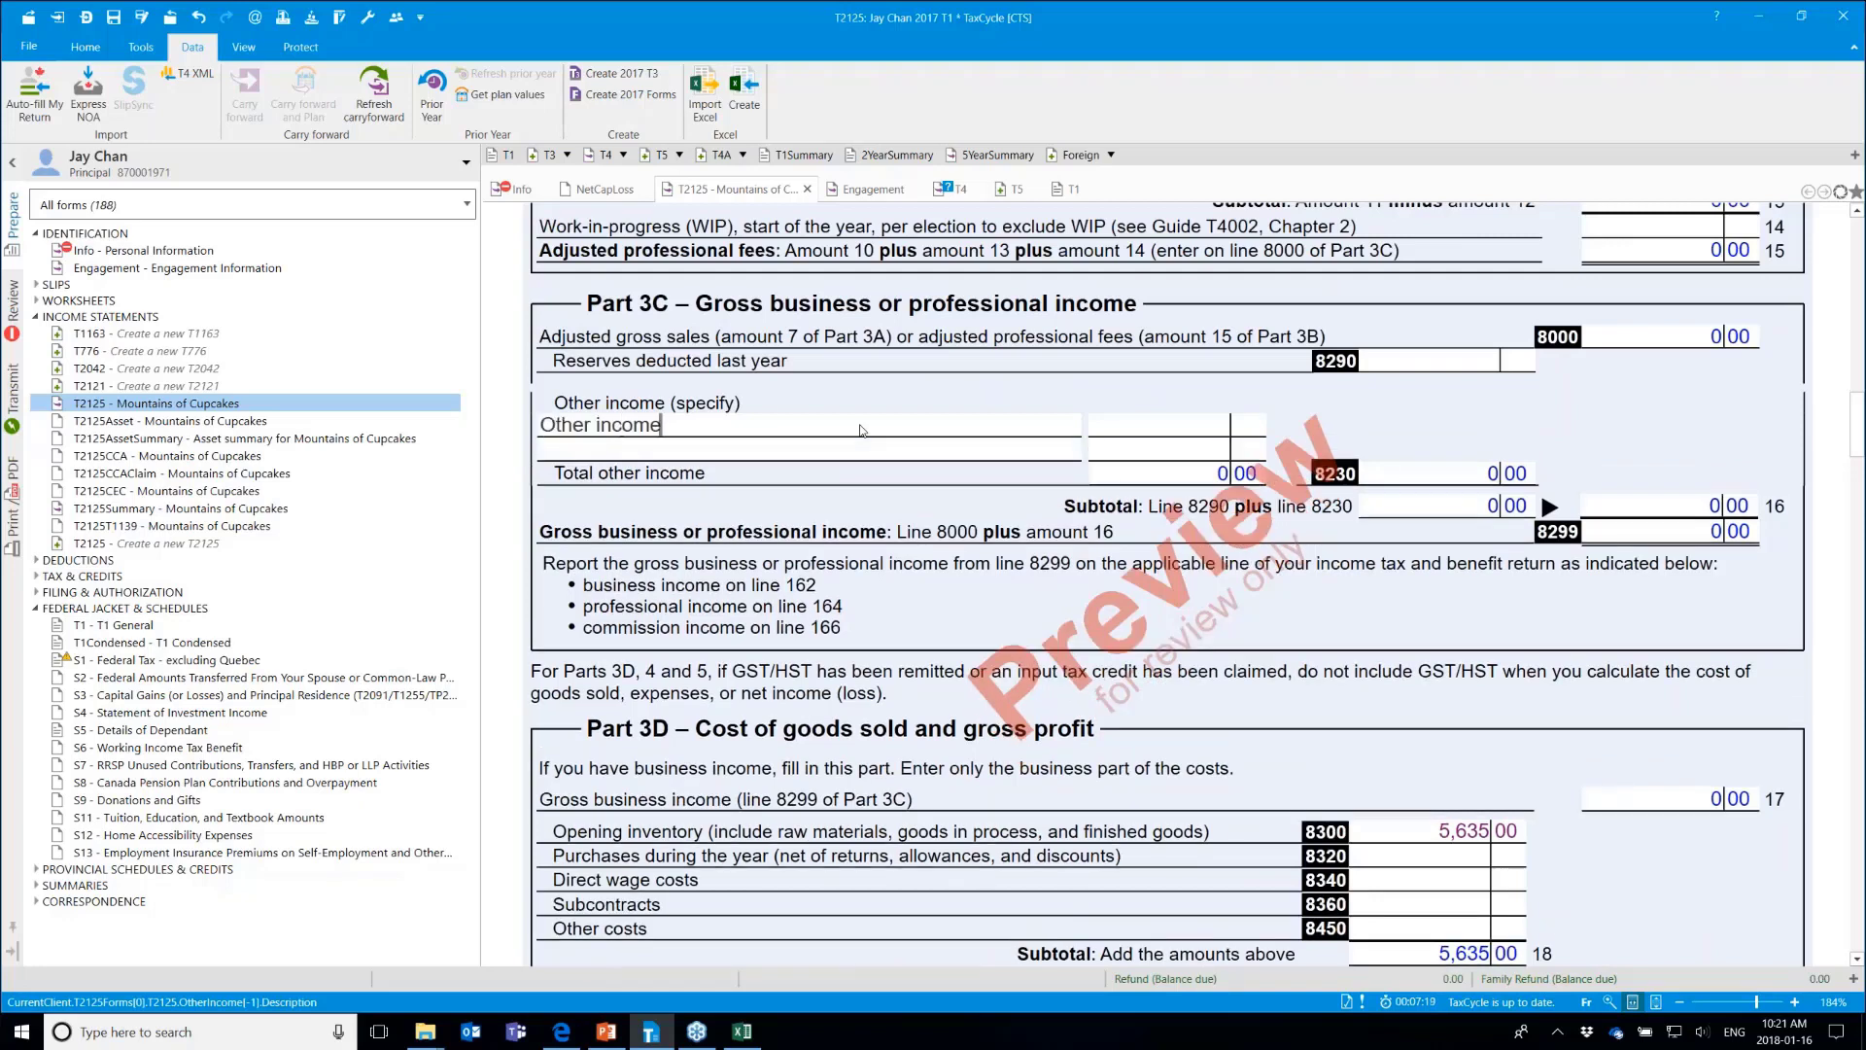
{"action": "key", "text": "Tab"}
{"action": "key", "text": "Tab"}
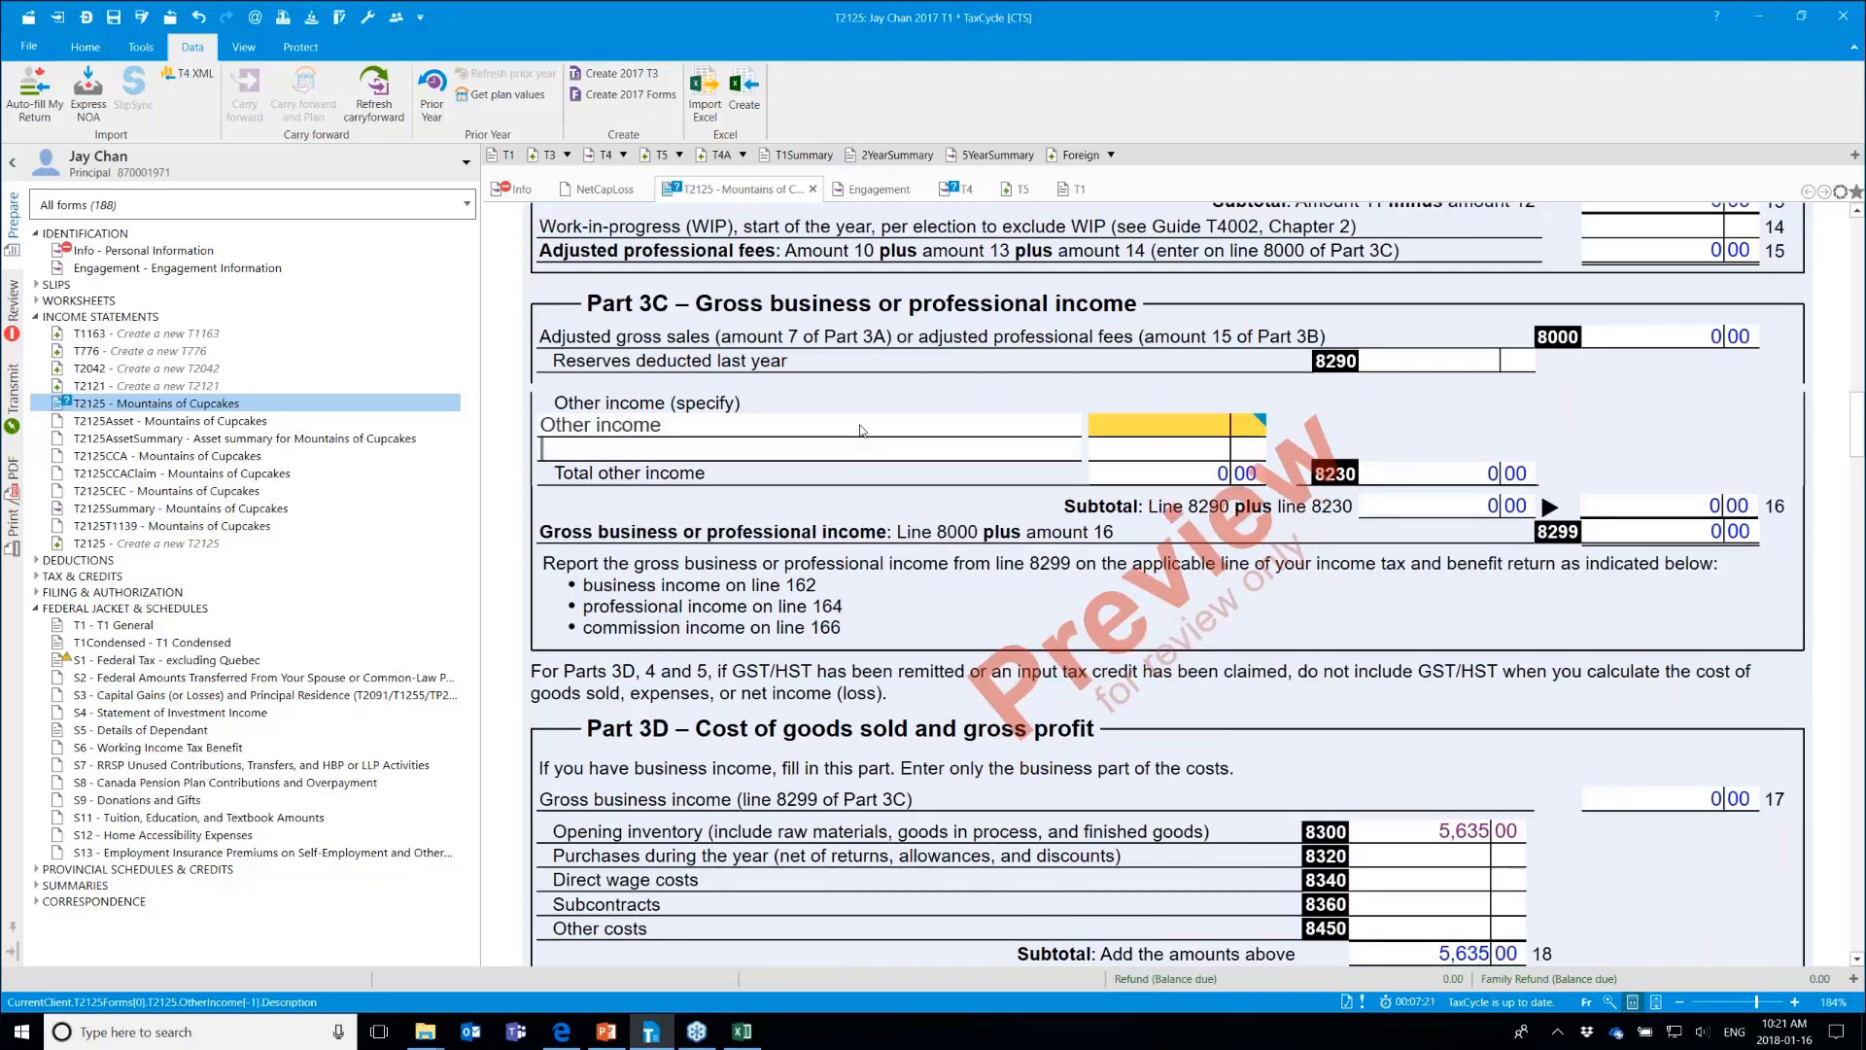
{"action": "type", "text": "other income"}
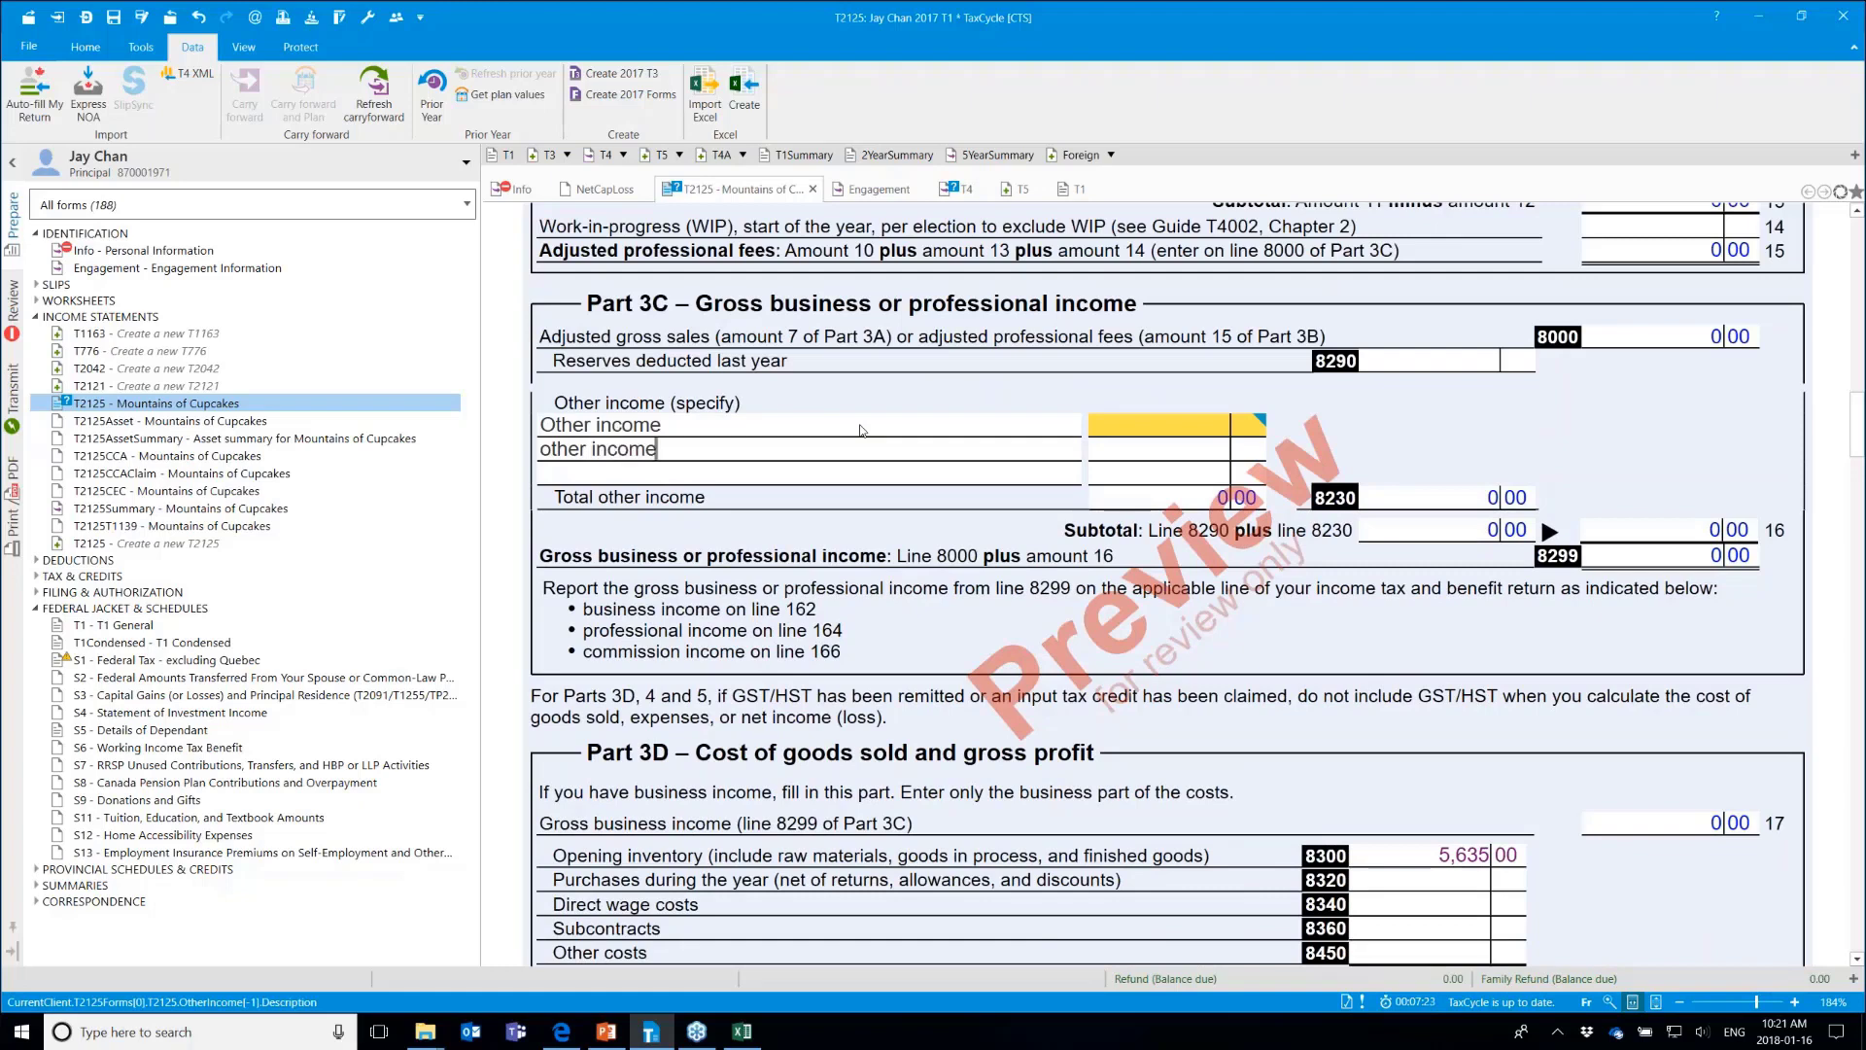
{"action": "key", "text": "Tab"}
{"action": "key", "text": "Tab"}
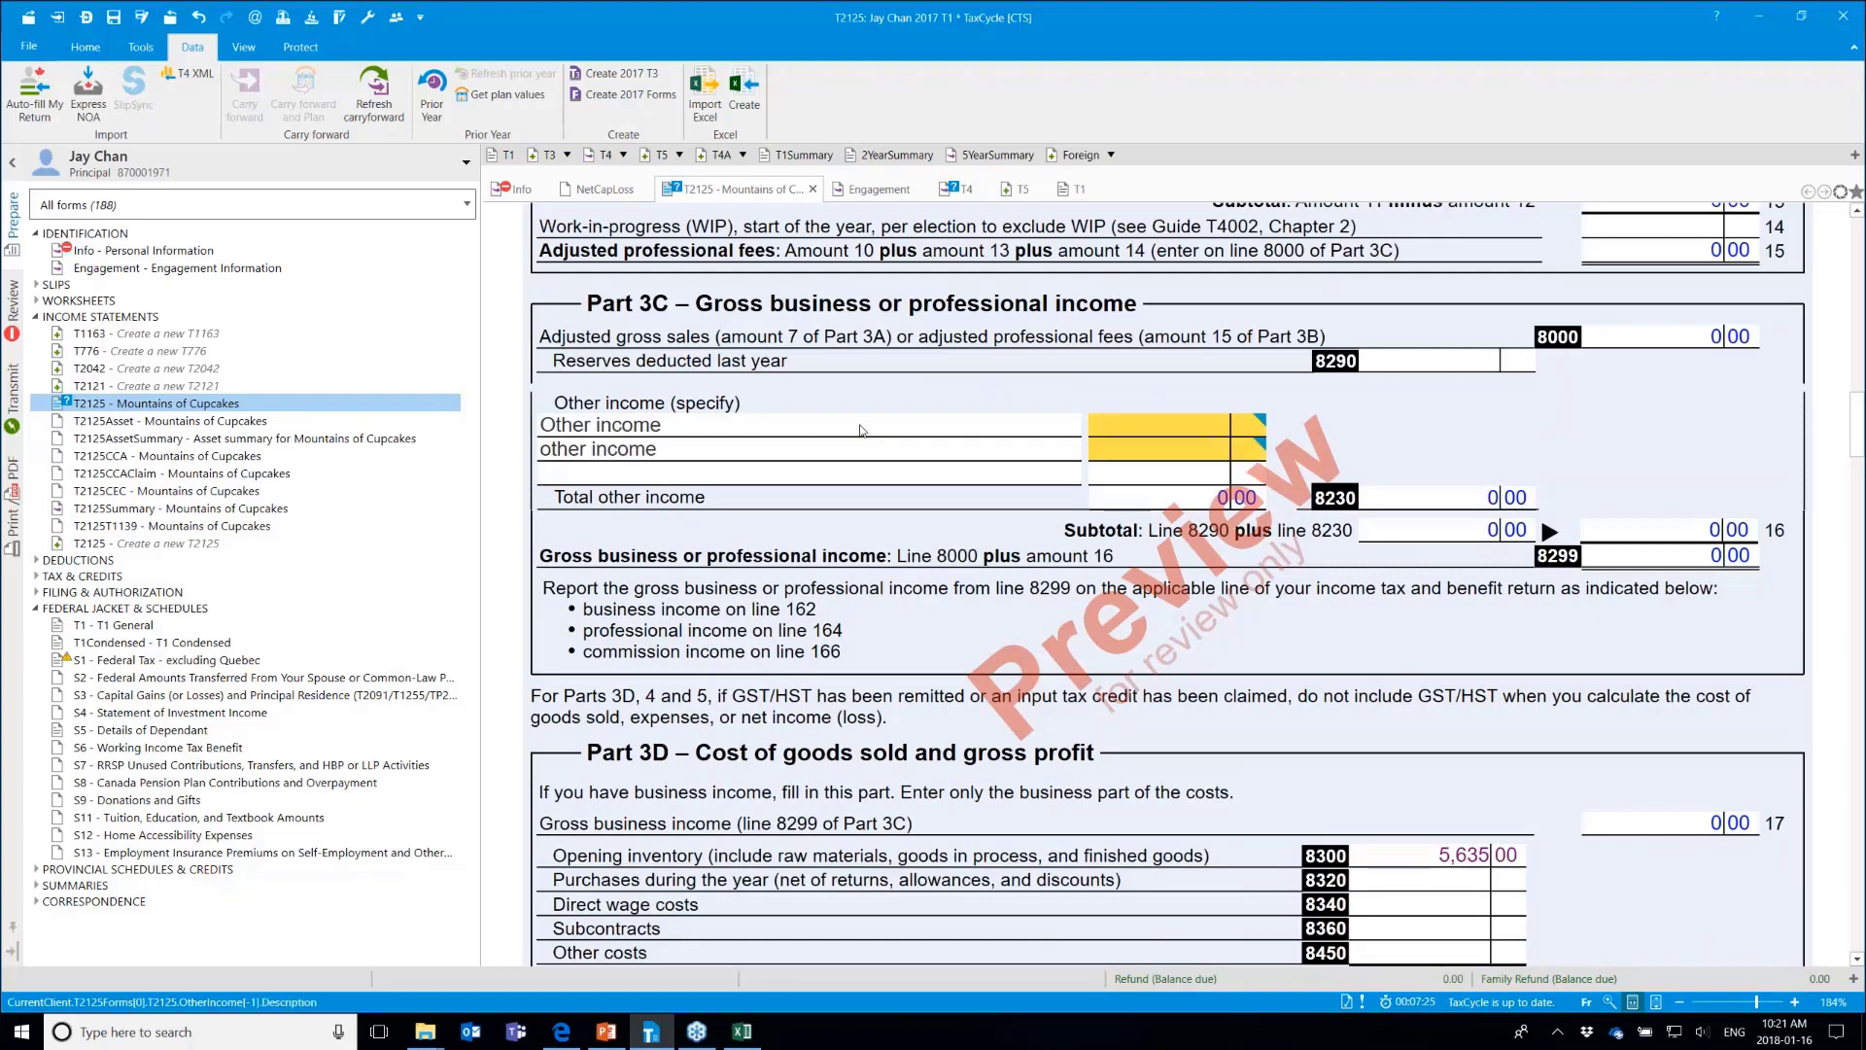
{"action": "type", "text": "other"}
{"action": "key", "text": "Tab"}
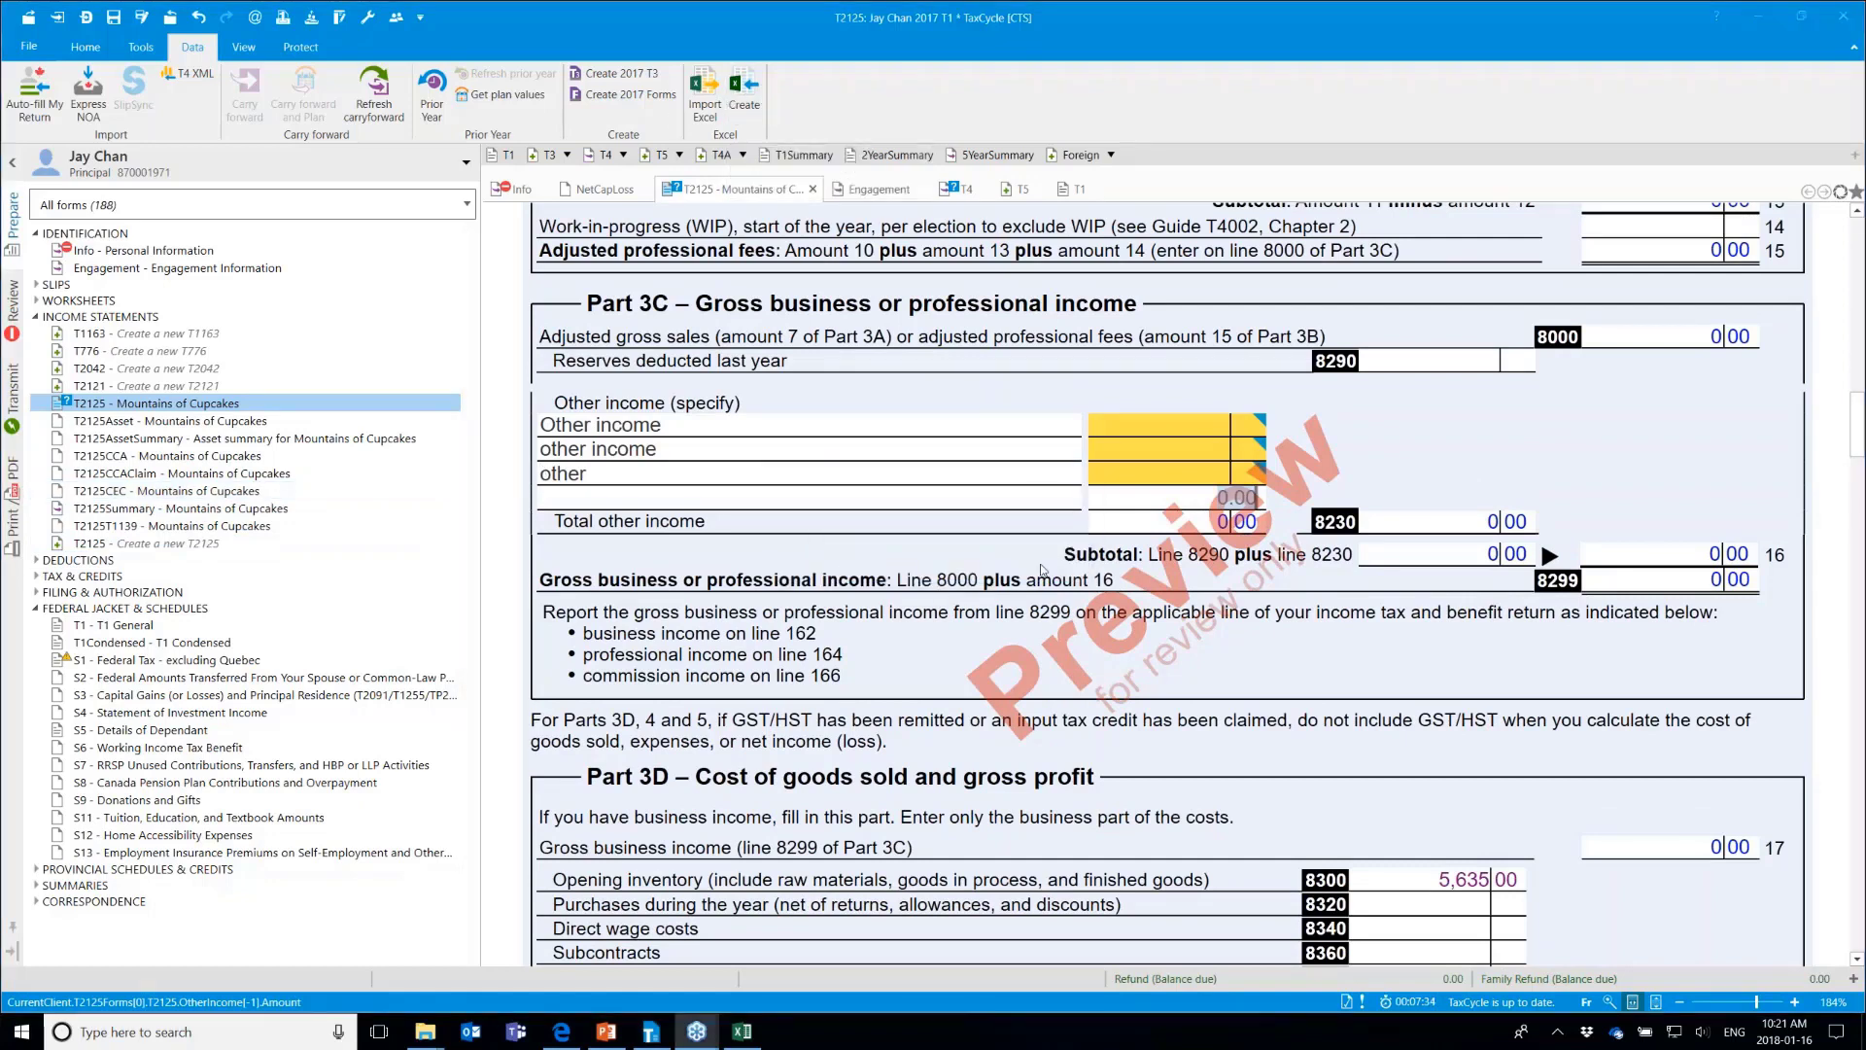
Create a new Excel template from the T2125 form, replacing T2125 Template.xlsx in the webinar folder, and open the workbook
{"action": "left_click", "coordinate": [744, 94]}
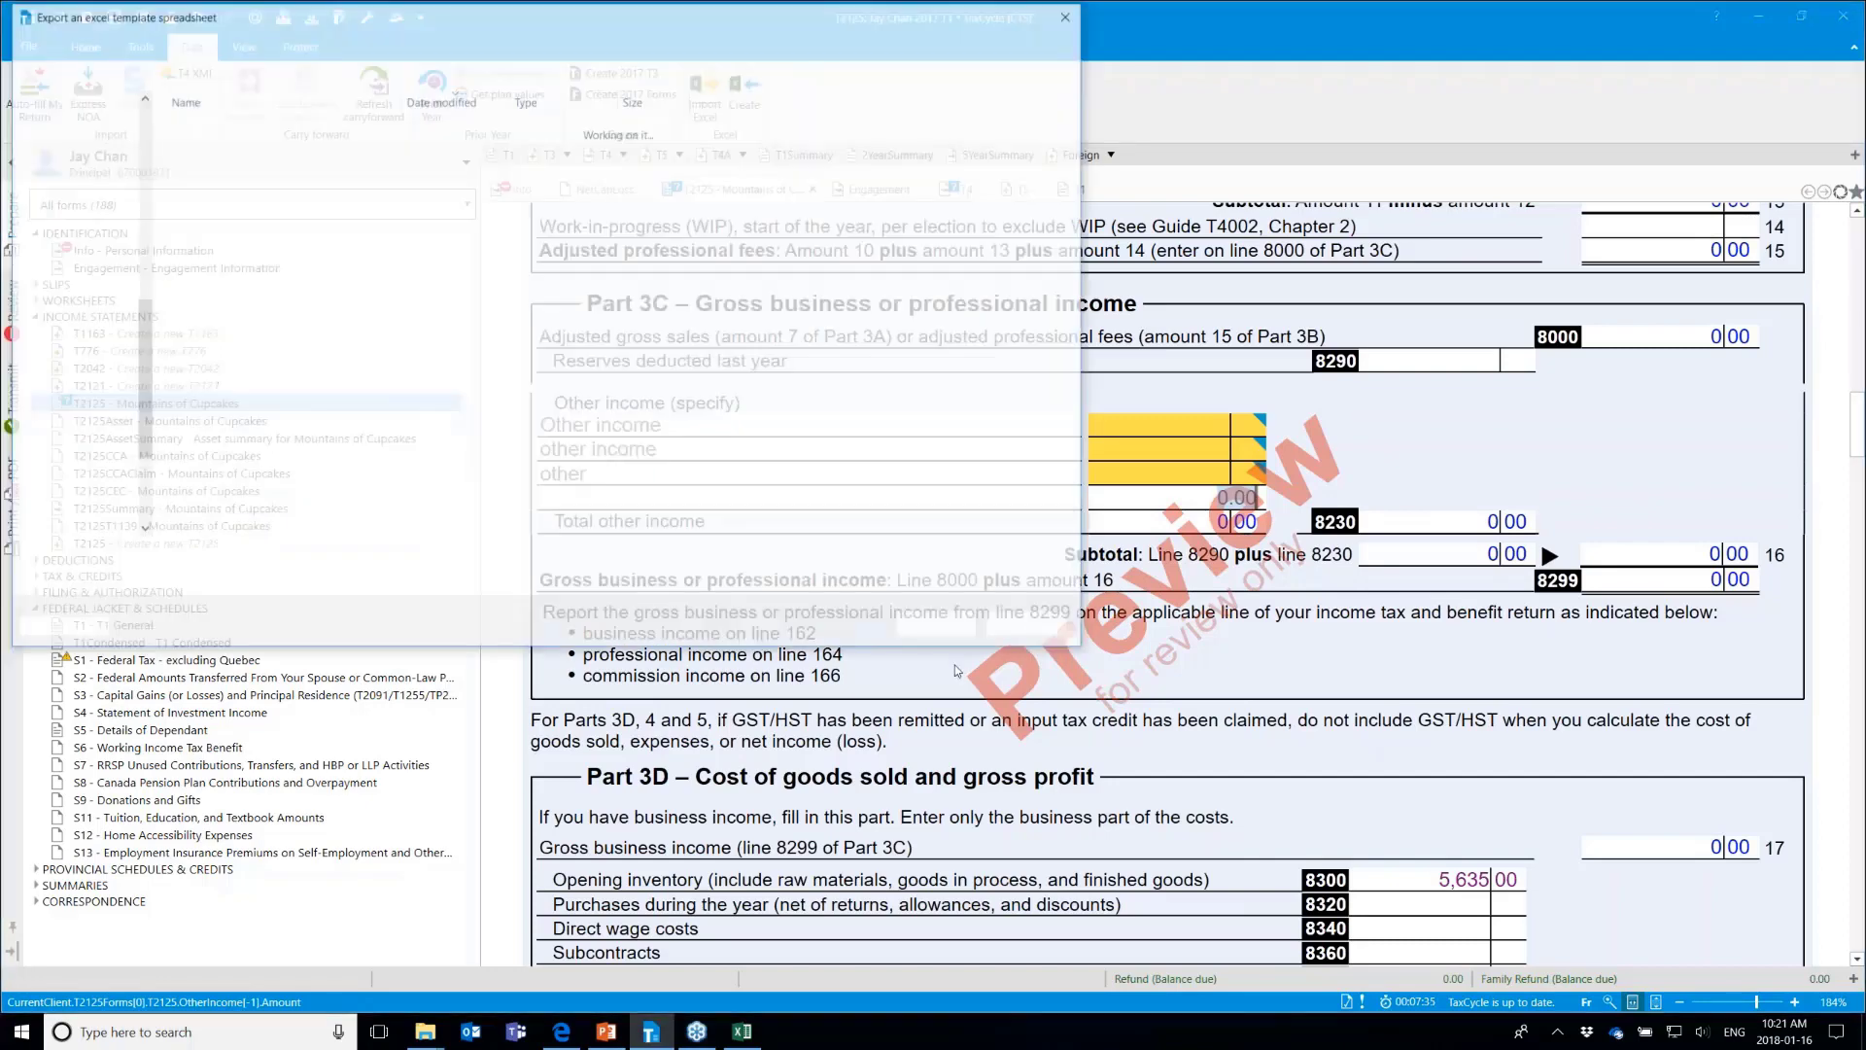
{"action": "left_click", "coordinate": [940, 627]}
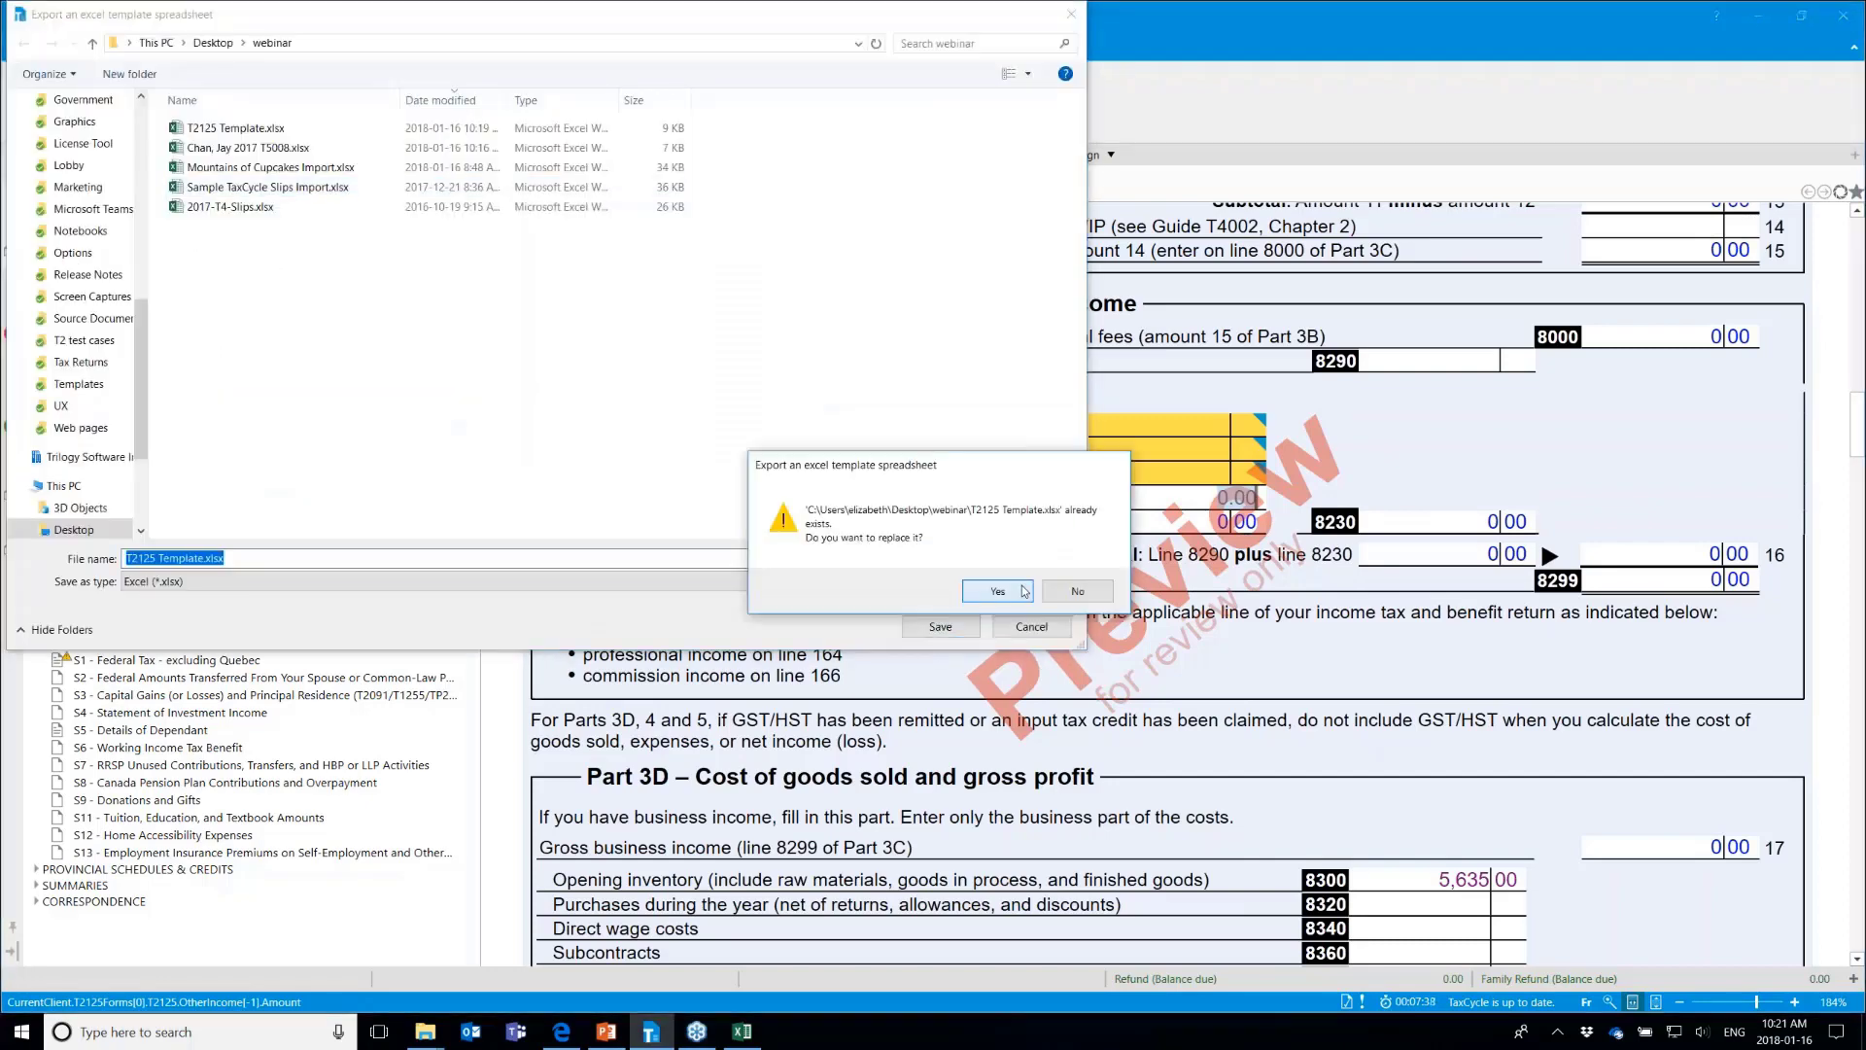
{"action": "left_click", "coordinate": [1028, 593]}
{"action": "left_click", "coordinate": [962, 497]}
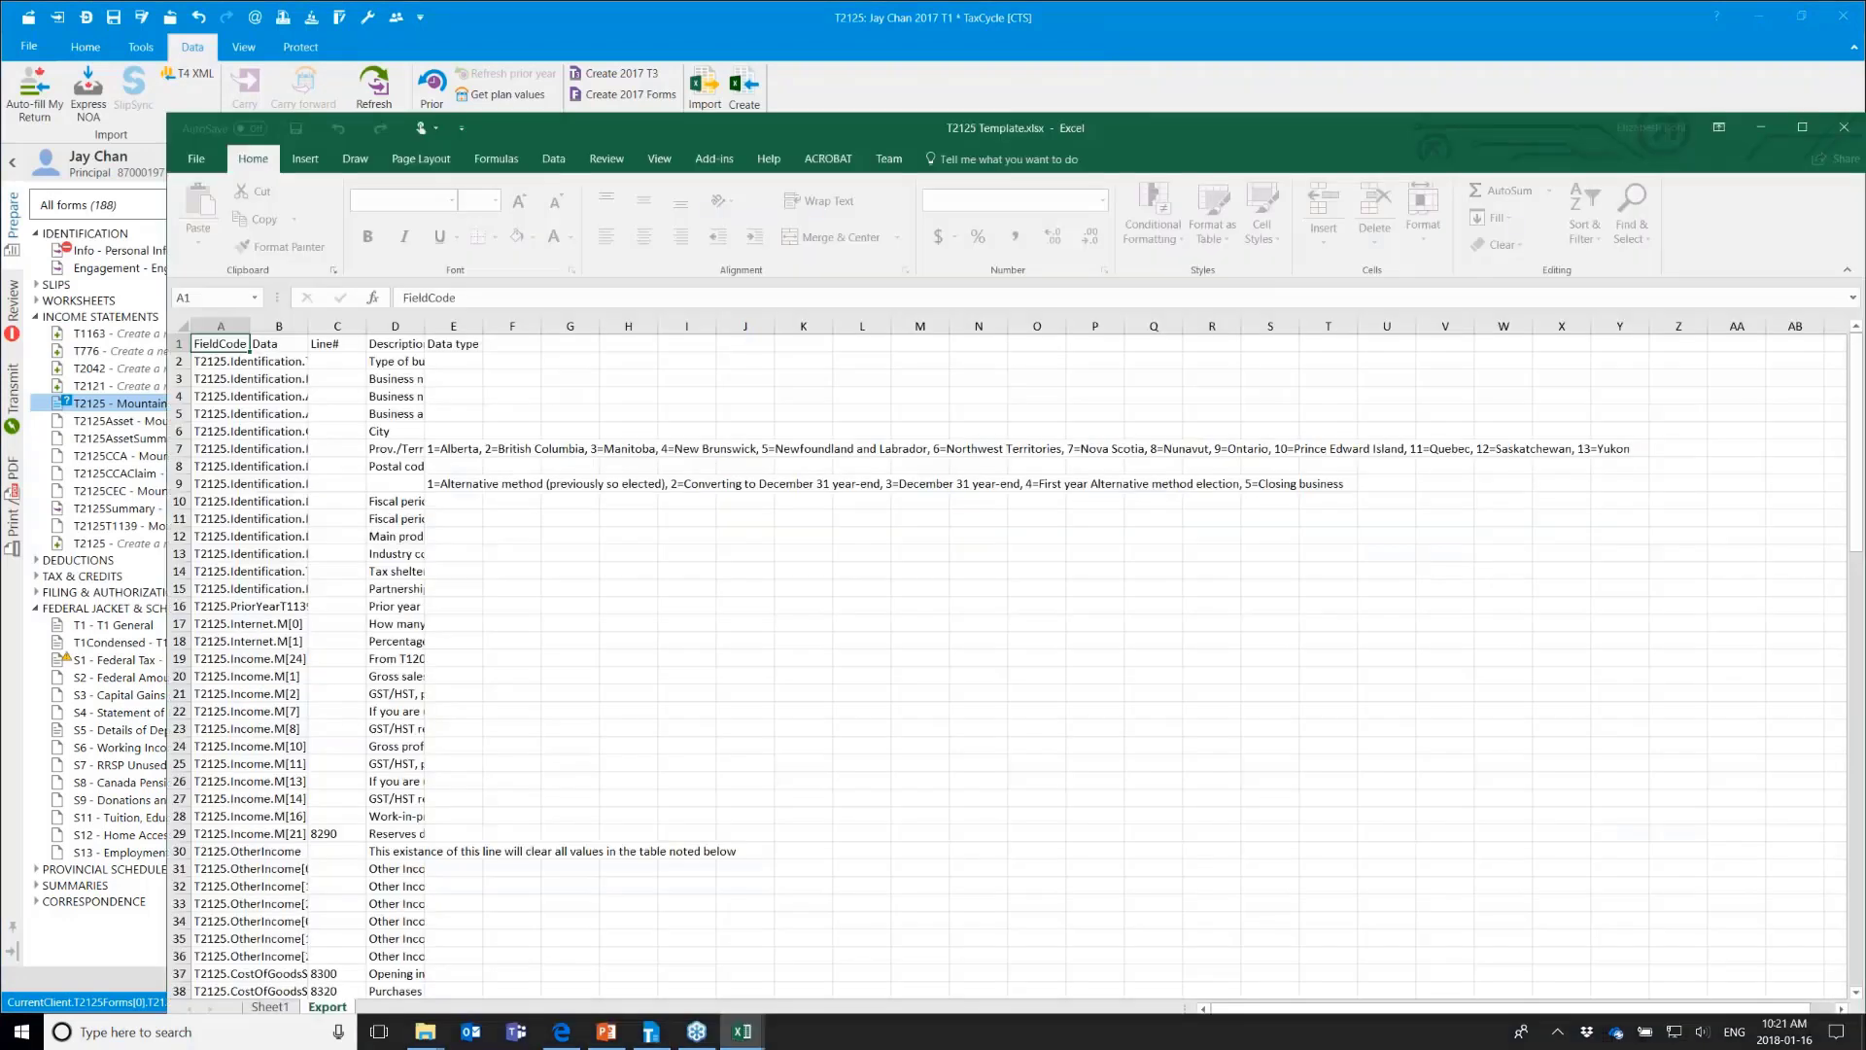
Widen the FieldCode column, go through the OtherIncome description and amount rows, and maximize the workbook
{"action": "left_click_drag", "start_coordinate": [250, 324], "coordinate": [682, 324]}
{"action": "scroll", "coordinate": [318, 710], "scroll_direction": "down", "scroll_amount": 3}
{"action": "left_click", "coordinate": [318, 711]}
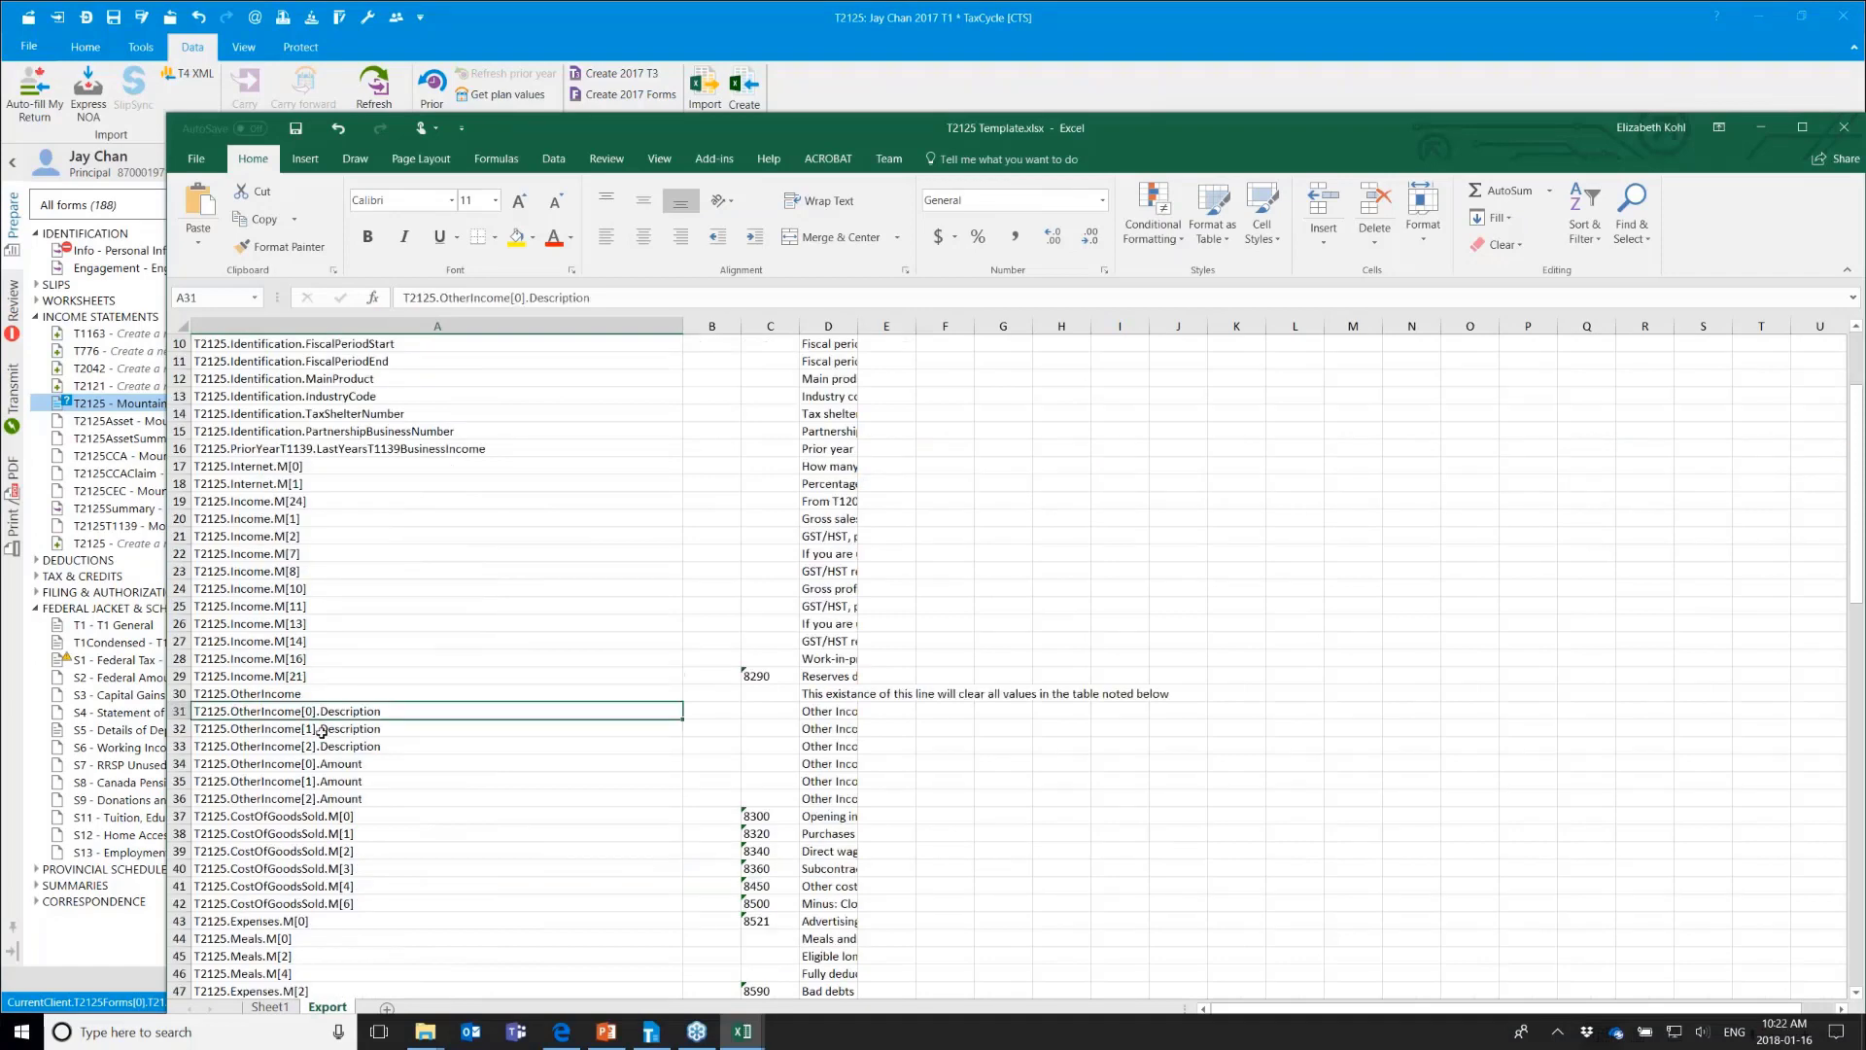
{"action": "key", "text": "Down"}
{"action": "key", "text": "Down"}
{"action": "key", "text": "Down"}
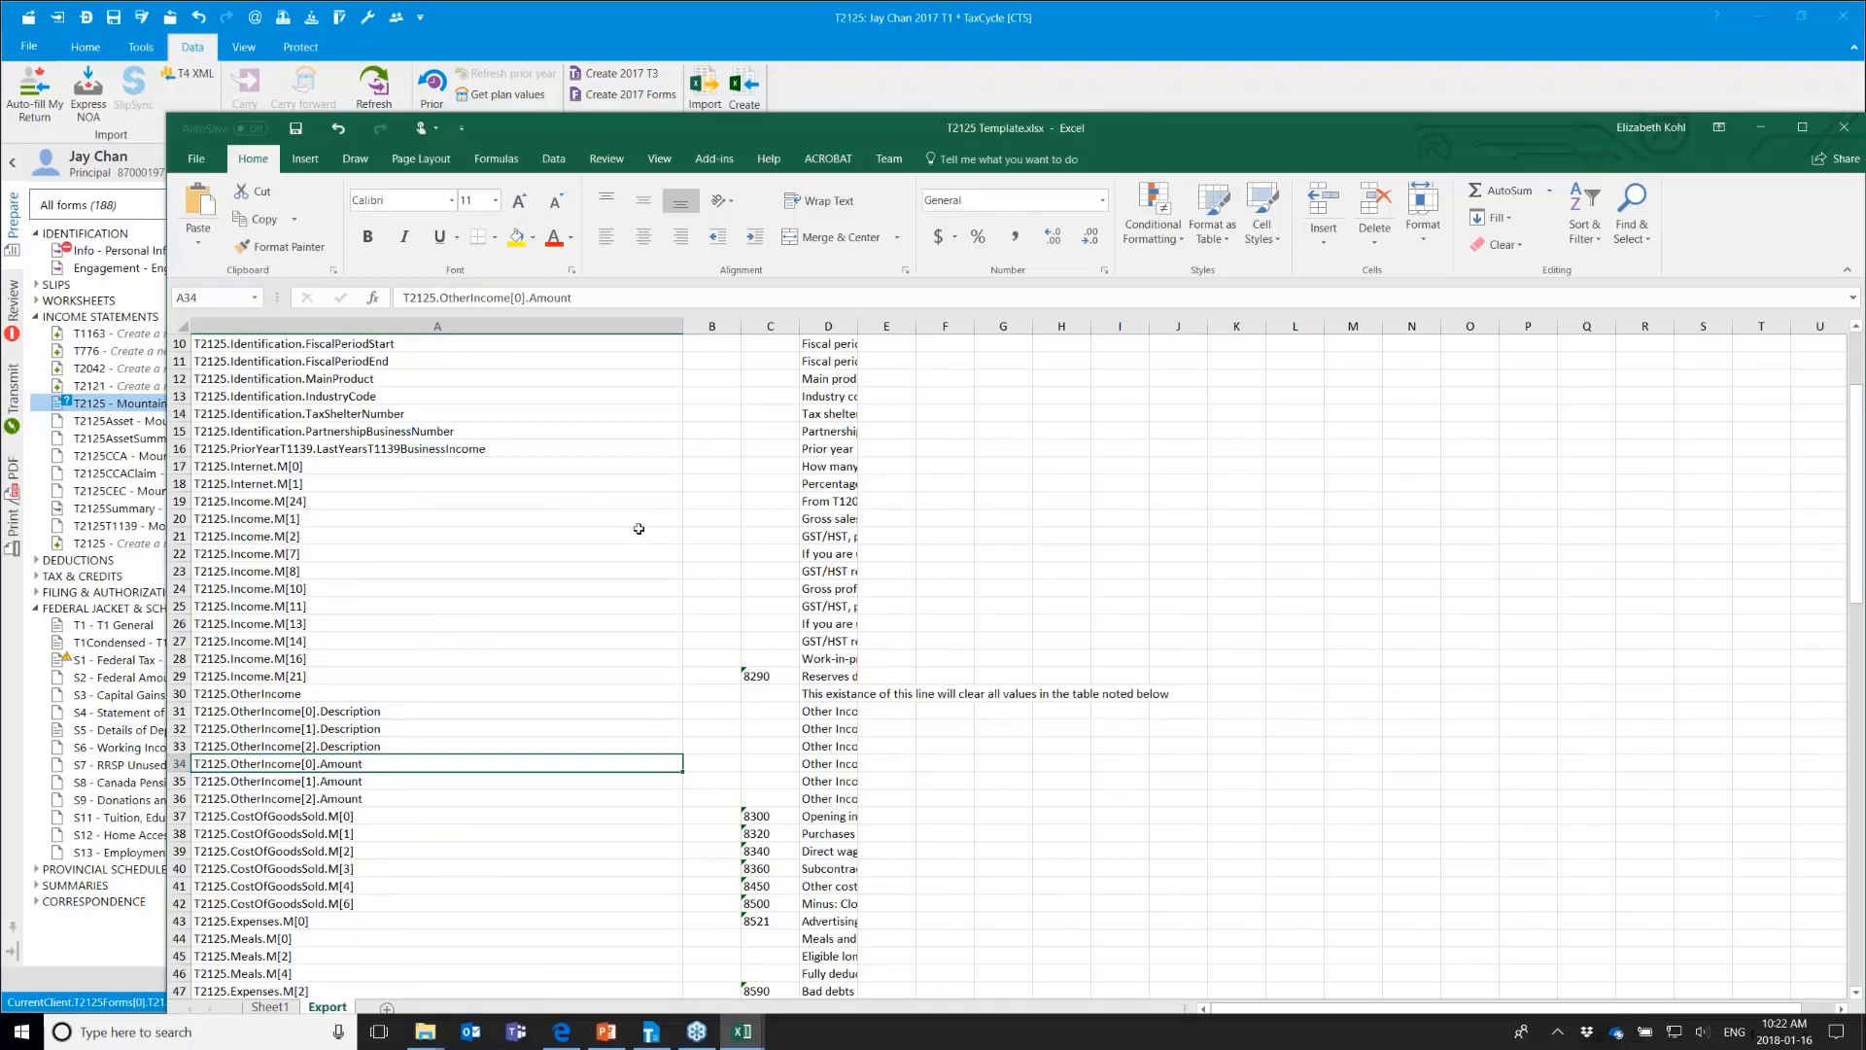
{"action": "double_click", "coordinate": [1064, 131]}
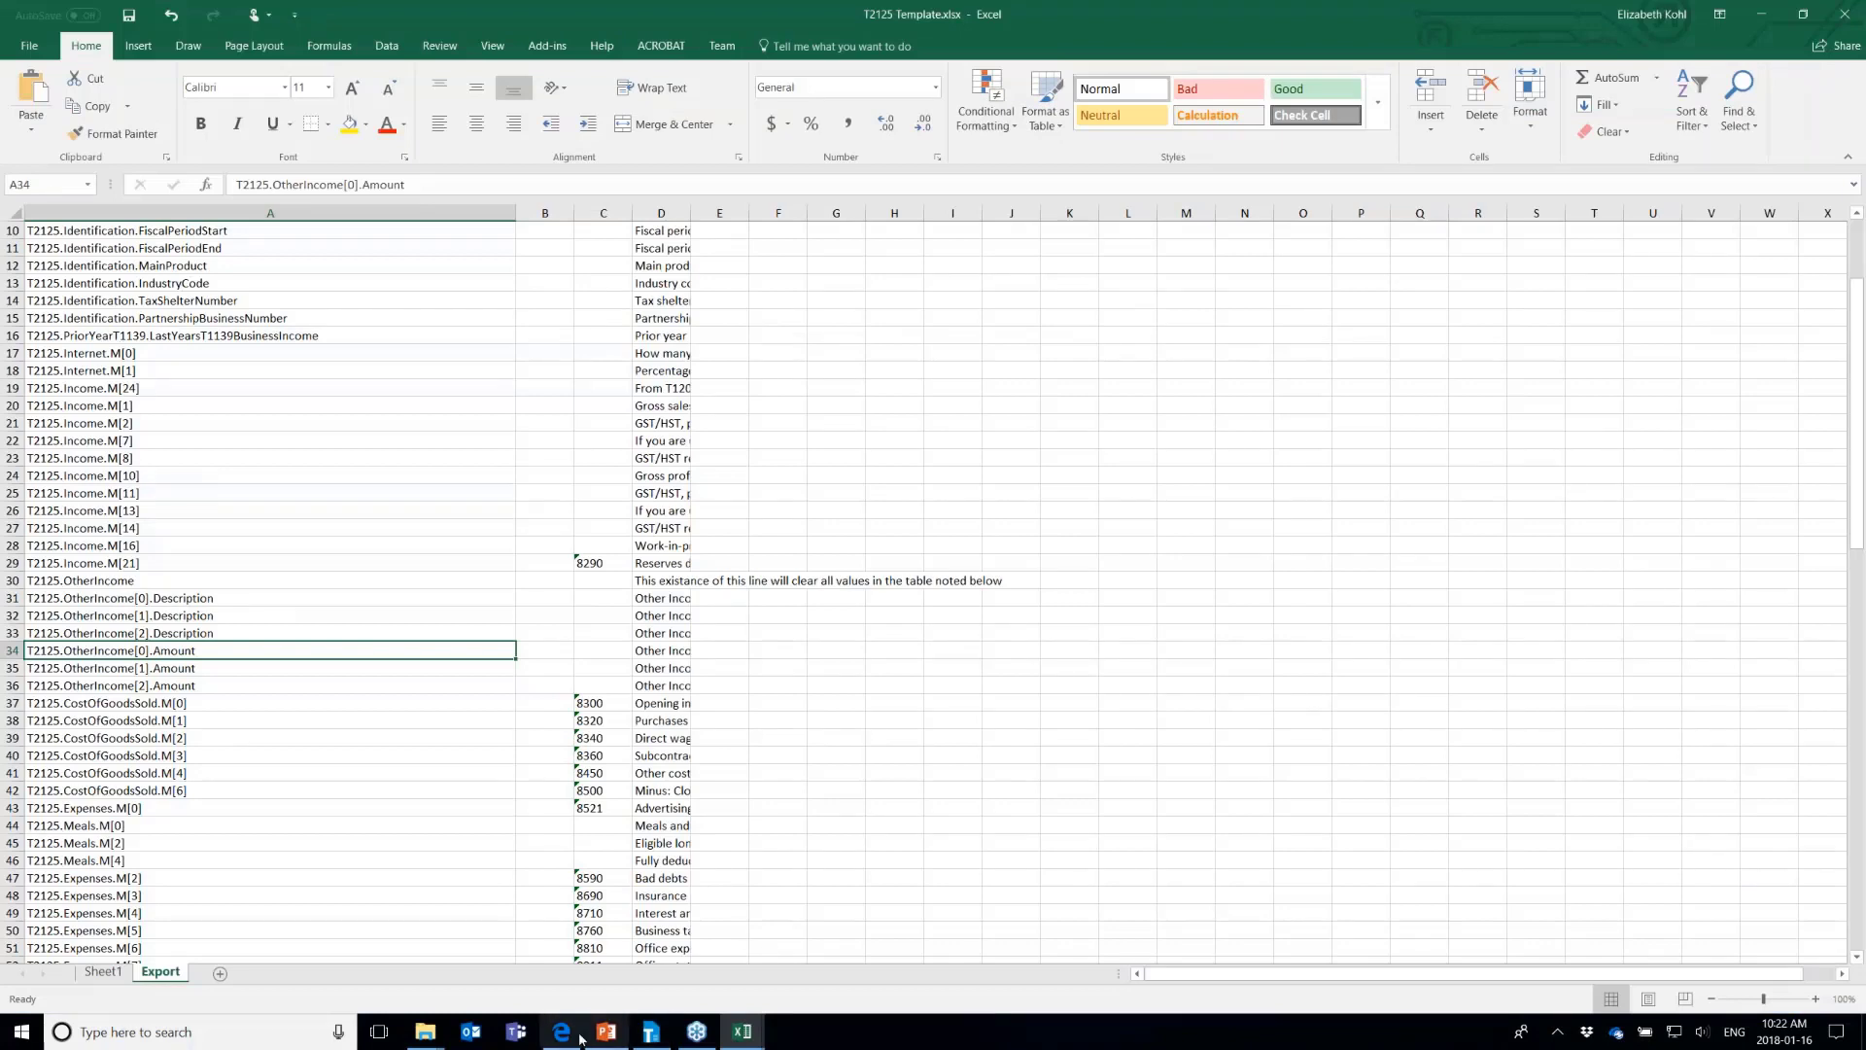
Switch to Edge, read the worksheet requirements and expandable tables in the "Import forms from Excel" topic, and return to T2125 Template.xlsx
{"action": "mouse_move", "coordinate": [568, 1042]}
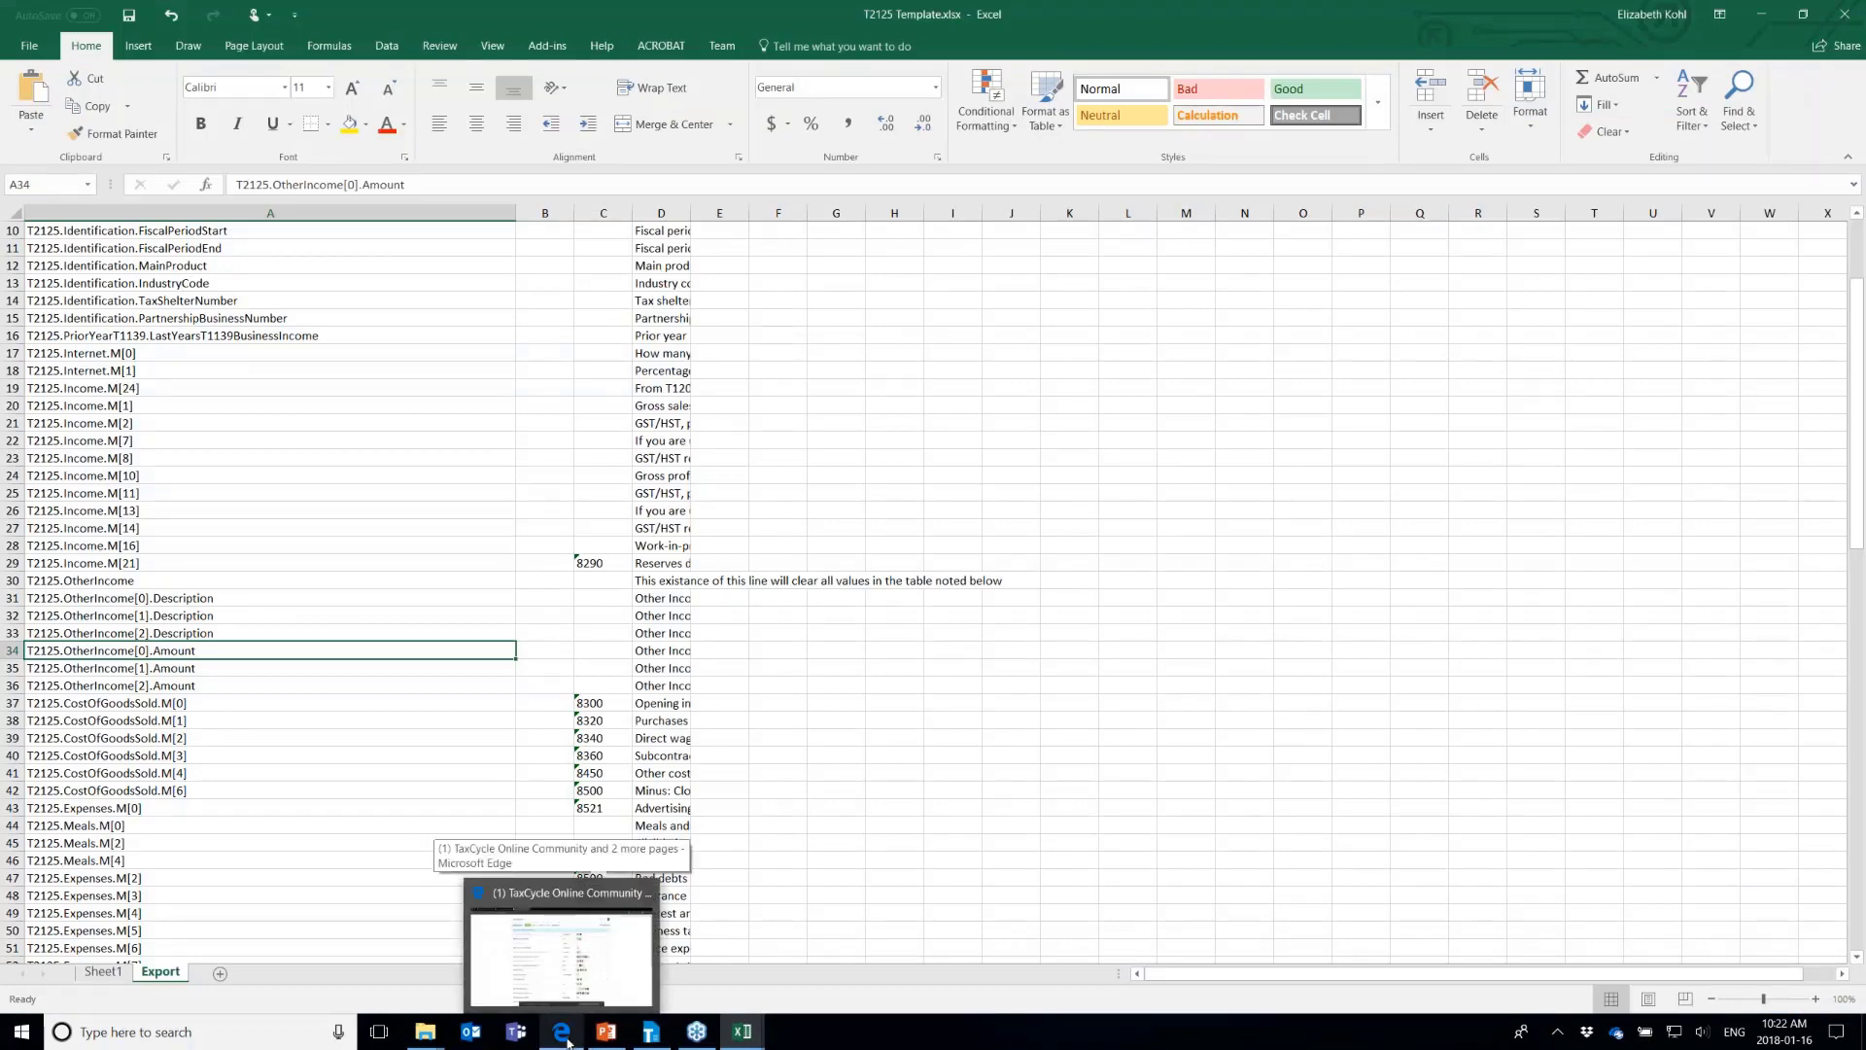
{"action": "left_click", "coordinate": [567, 1034]}
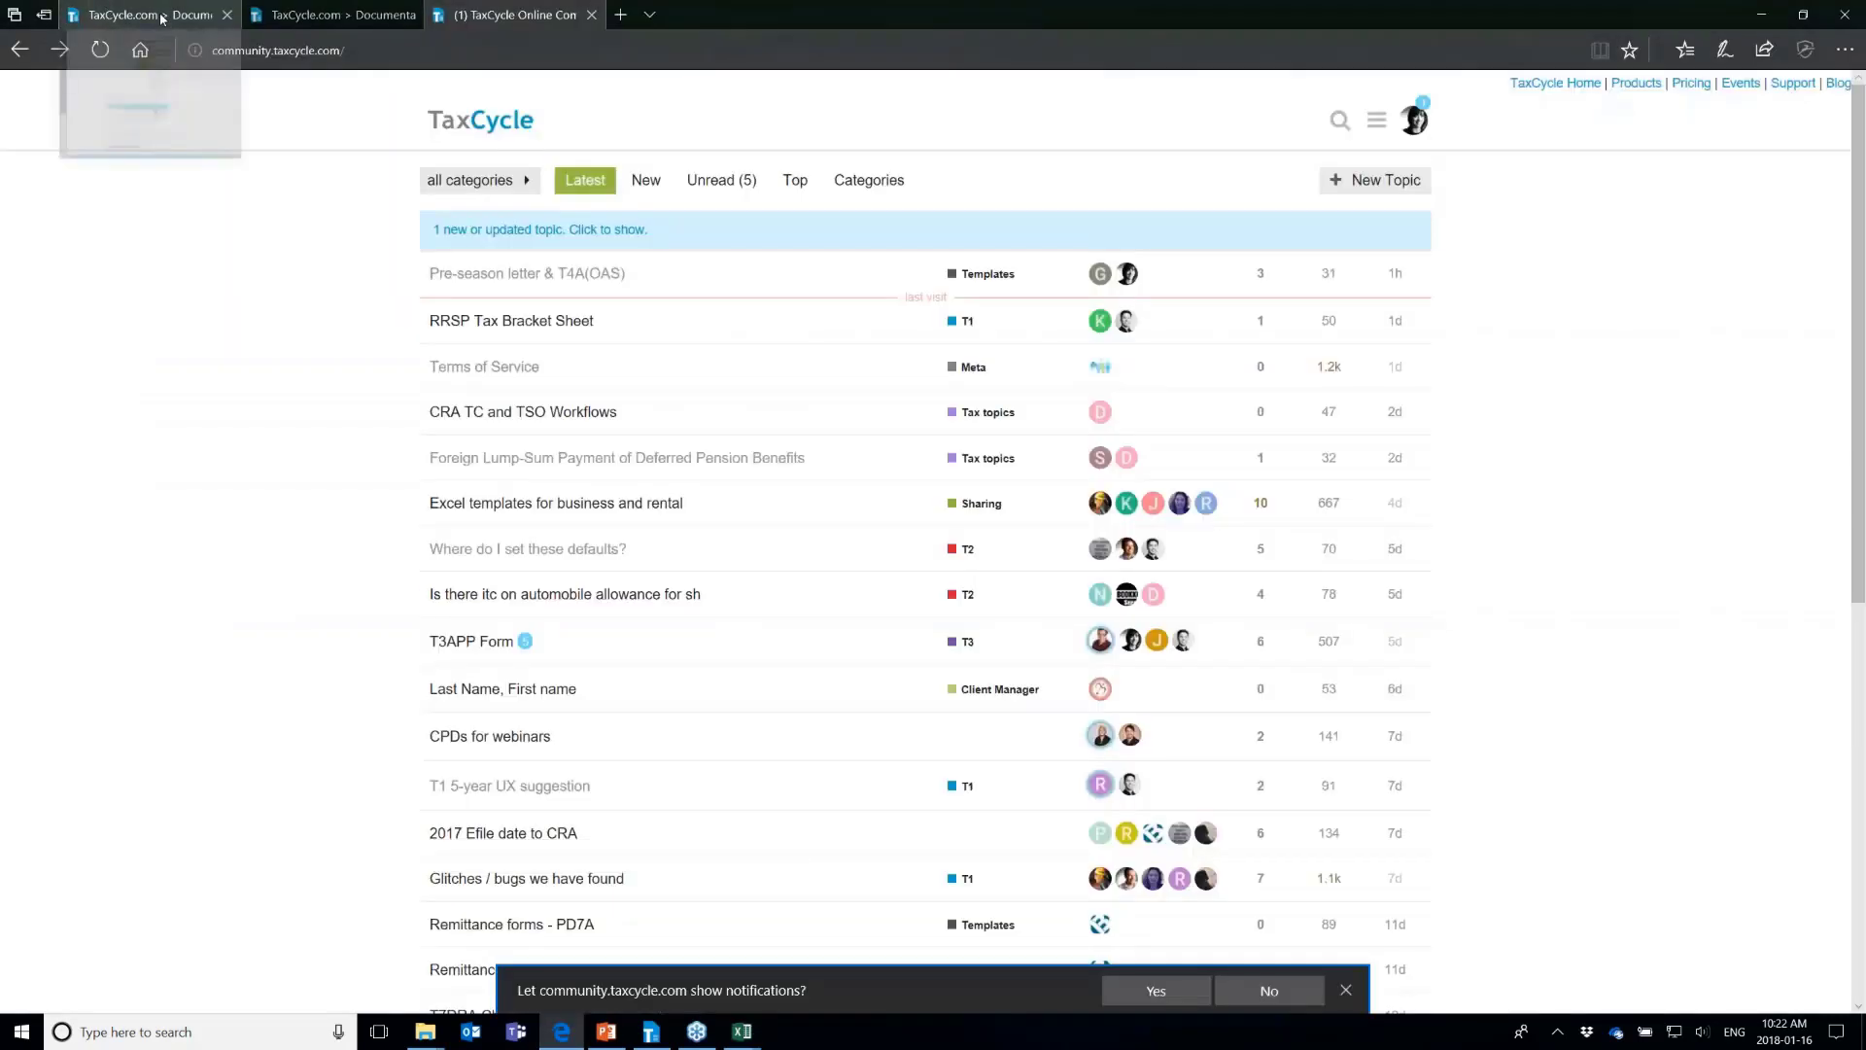
{"action": "left_click", "coordinate": [162, 18]}
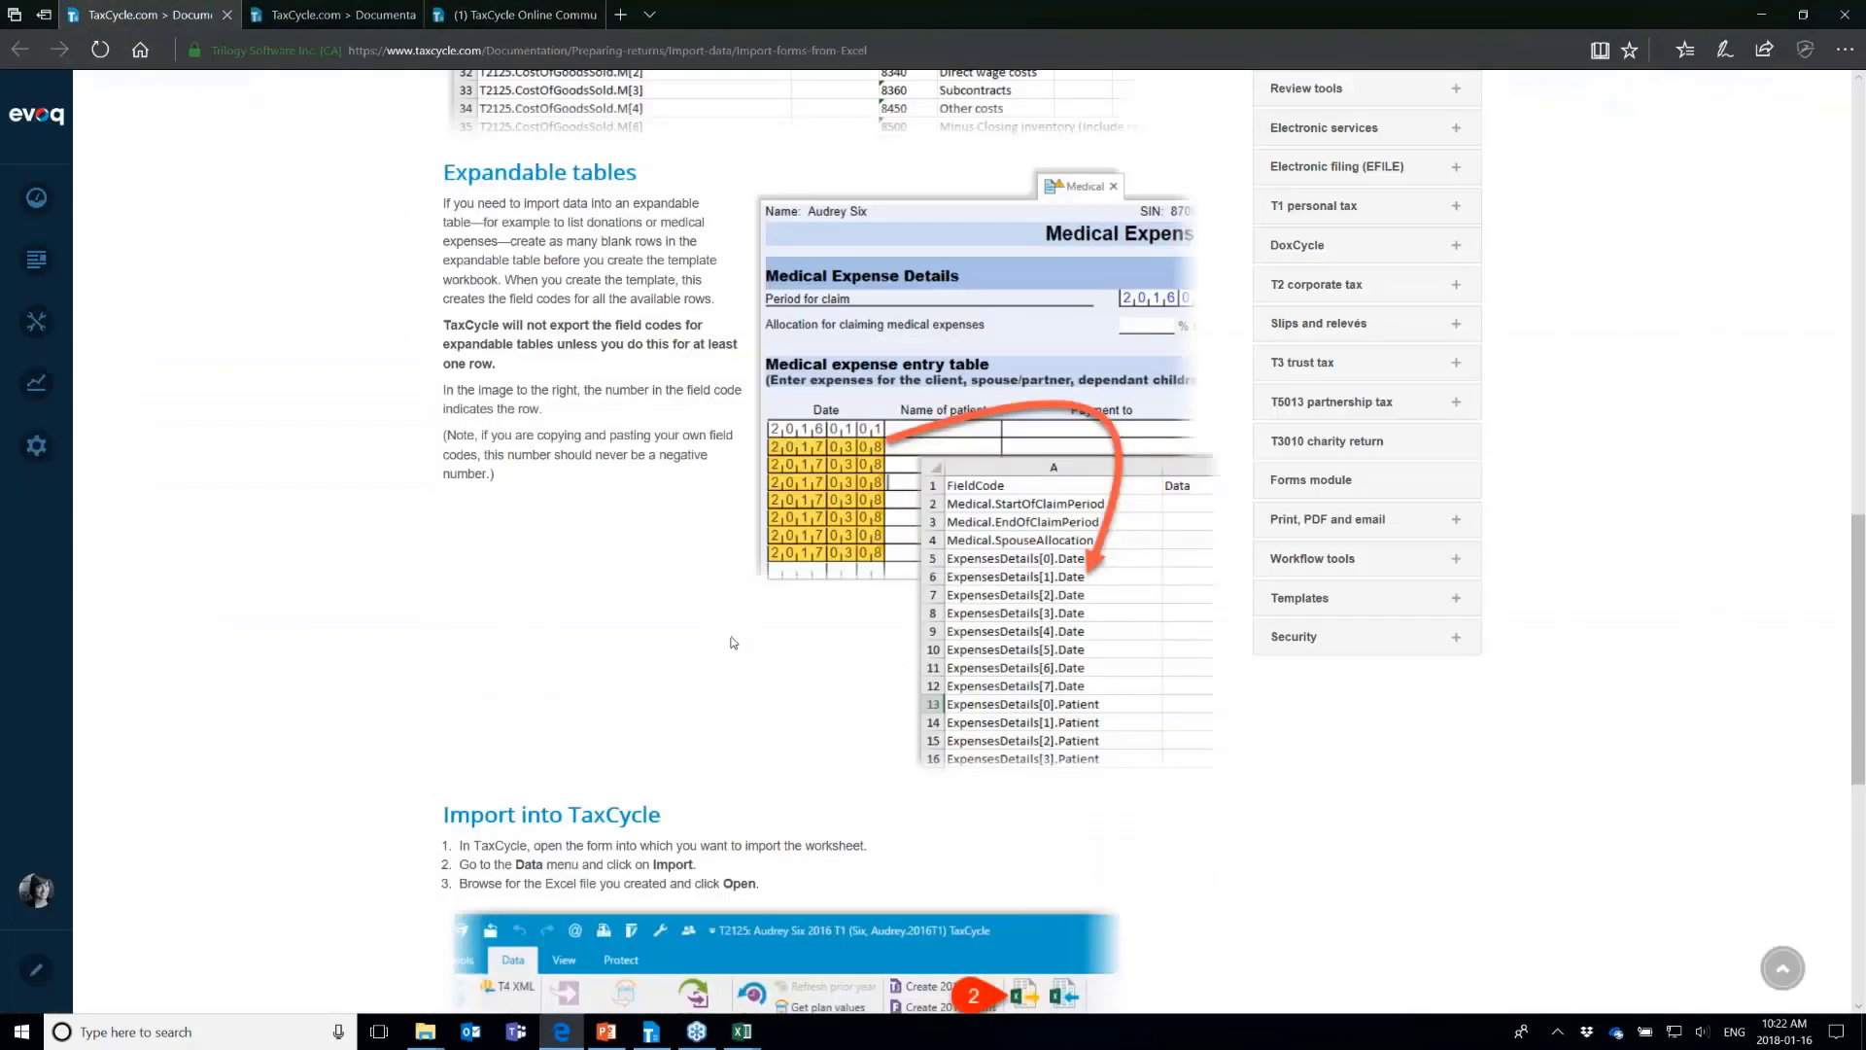
{"action": "scroll", "coordinate": [733, 642], "scroll_direction": "up", "scroll_amount": 6}
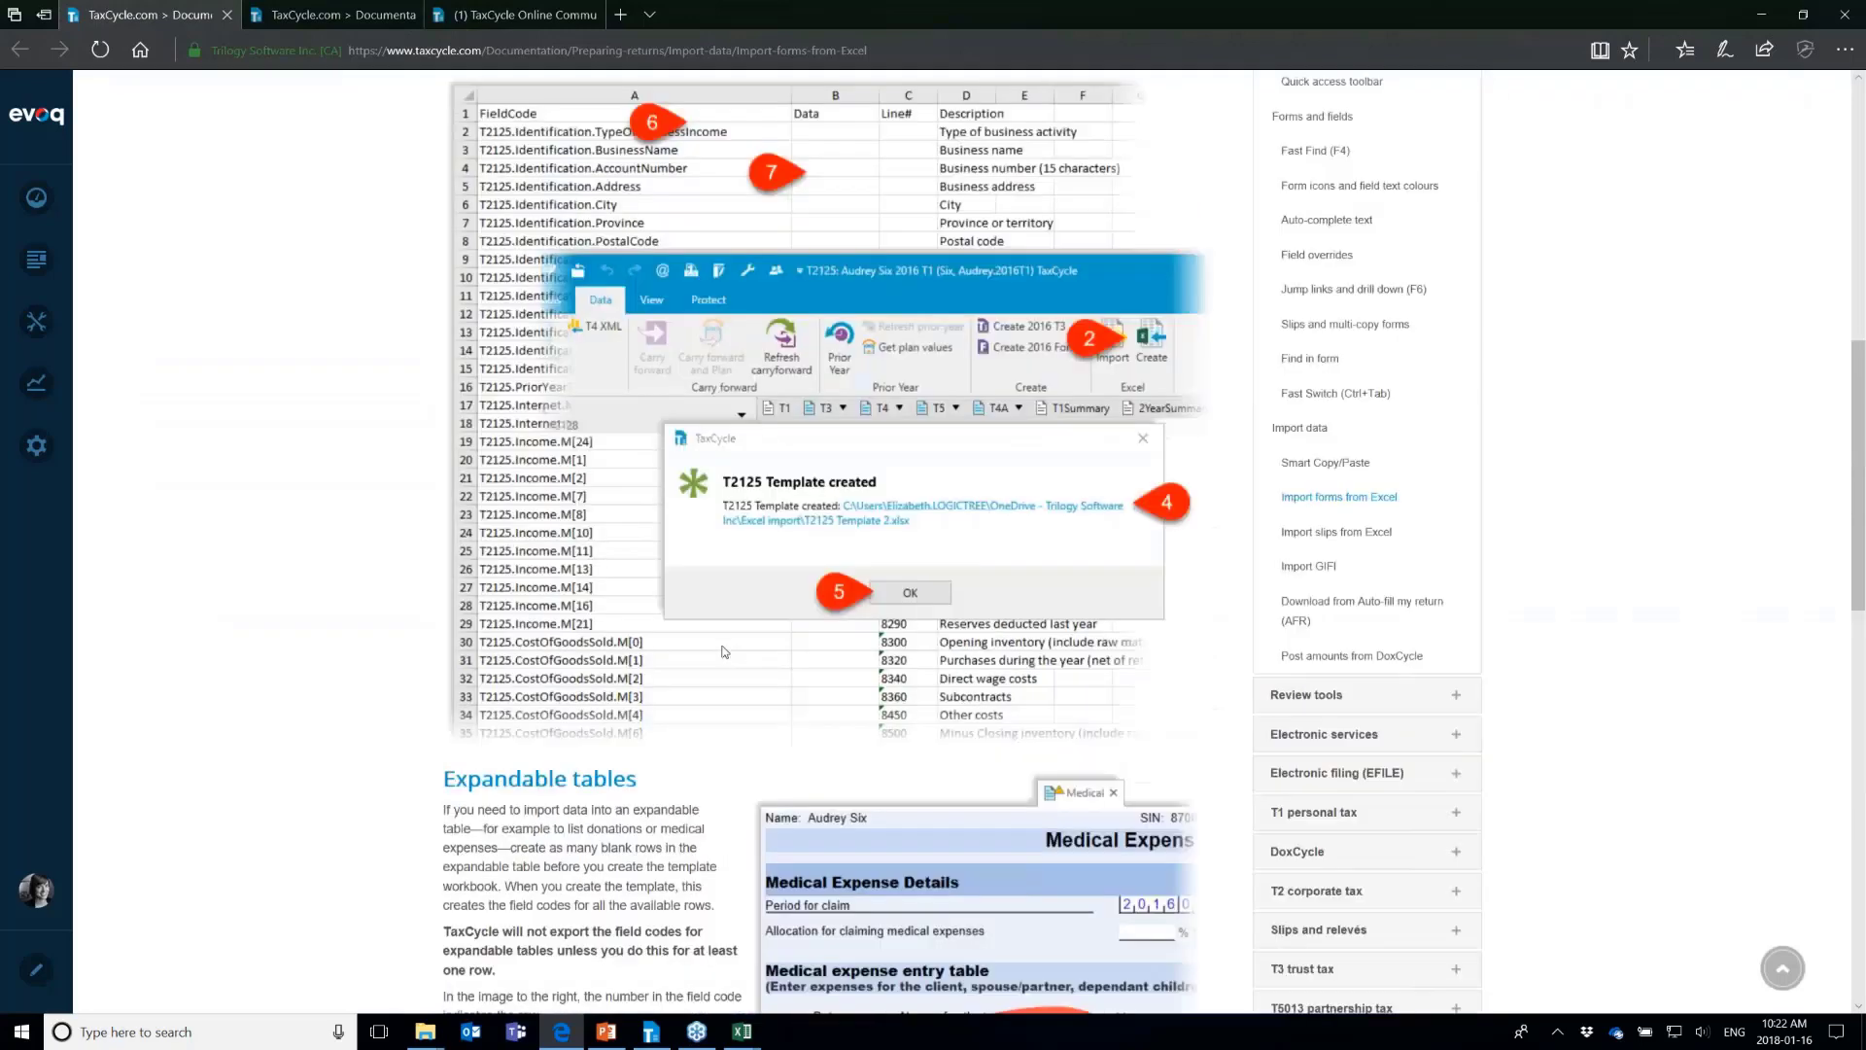
{"action": "scroll", "coordinate": [724, 651], "scroll_direction": "up", "scroll_amount": 9}
{"action": "scroll", "coordinate": [711, 645], "scroll_direction": "up", "scroll_amount": 1}
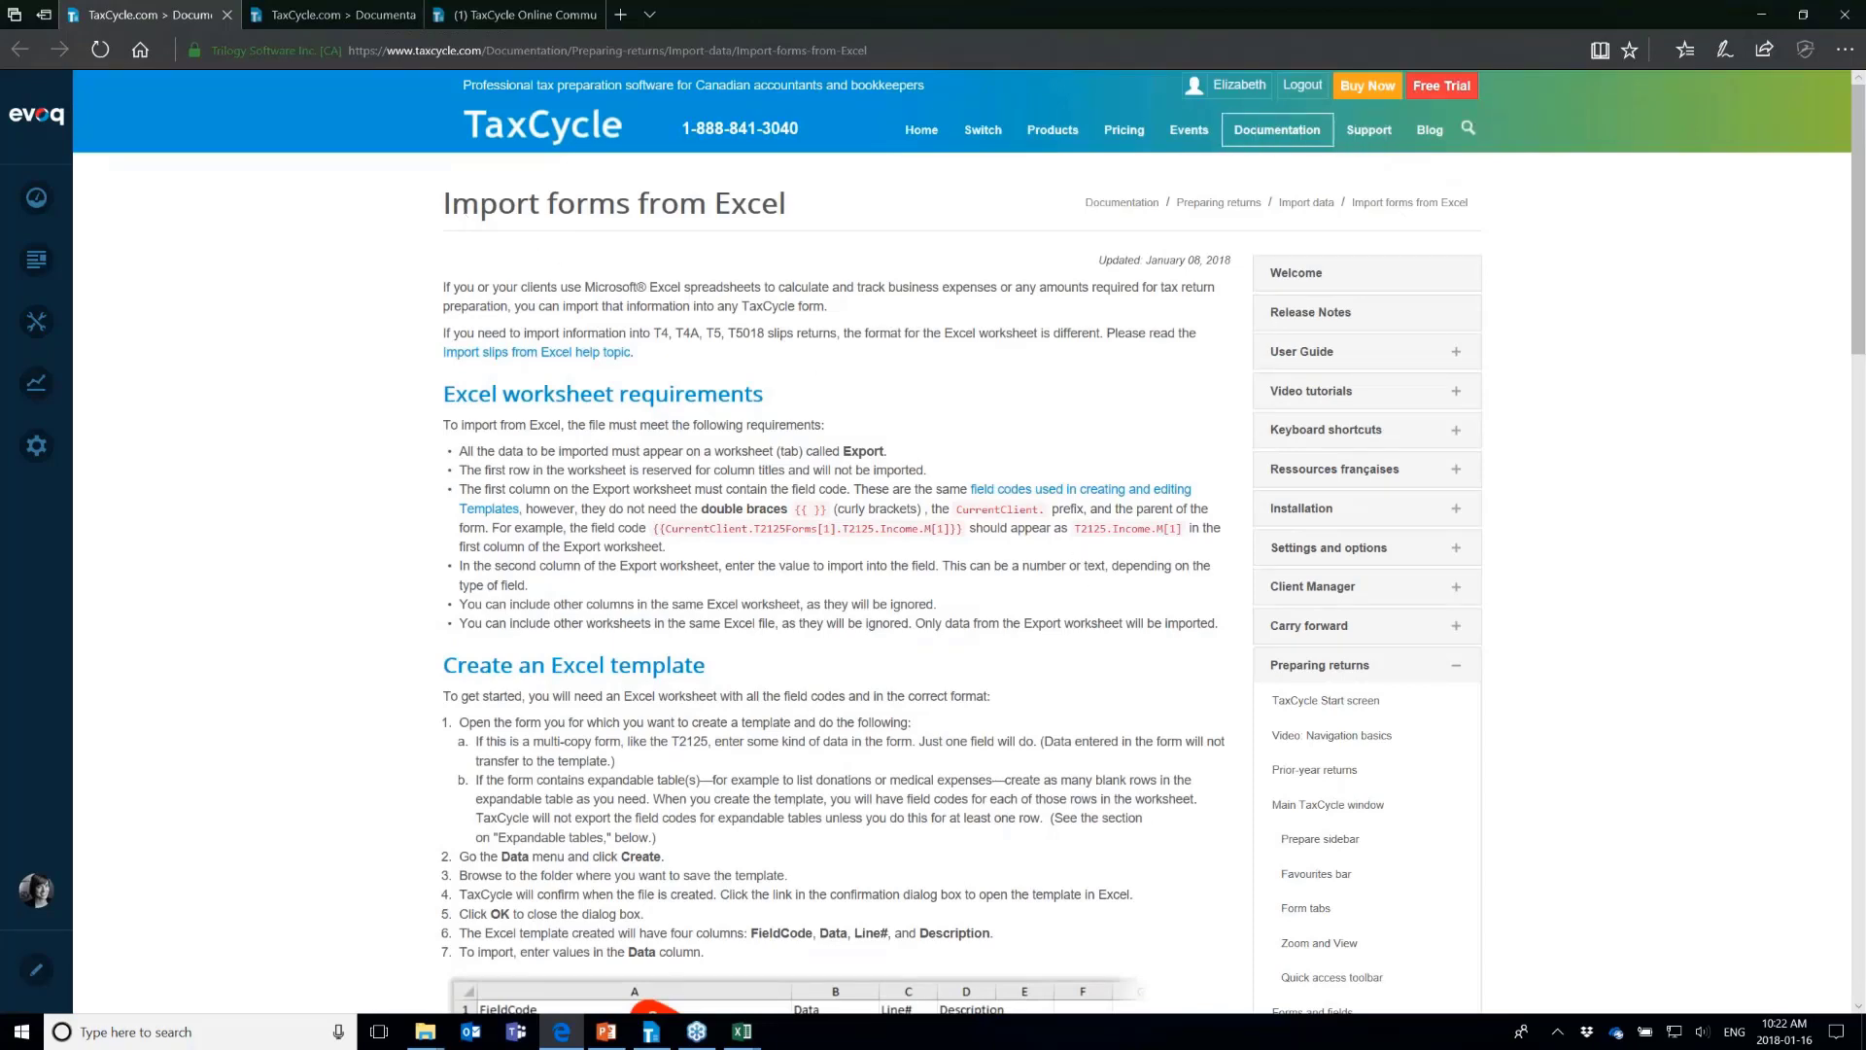
{"action": "scroll", "coordinate": [900, 610], "scroll_direction": "down", "scroll_amount": 3}
{"action": "scroll", "coordinate": [900, 609], "scroll_direction": "down", "scroll_amount": 12}
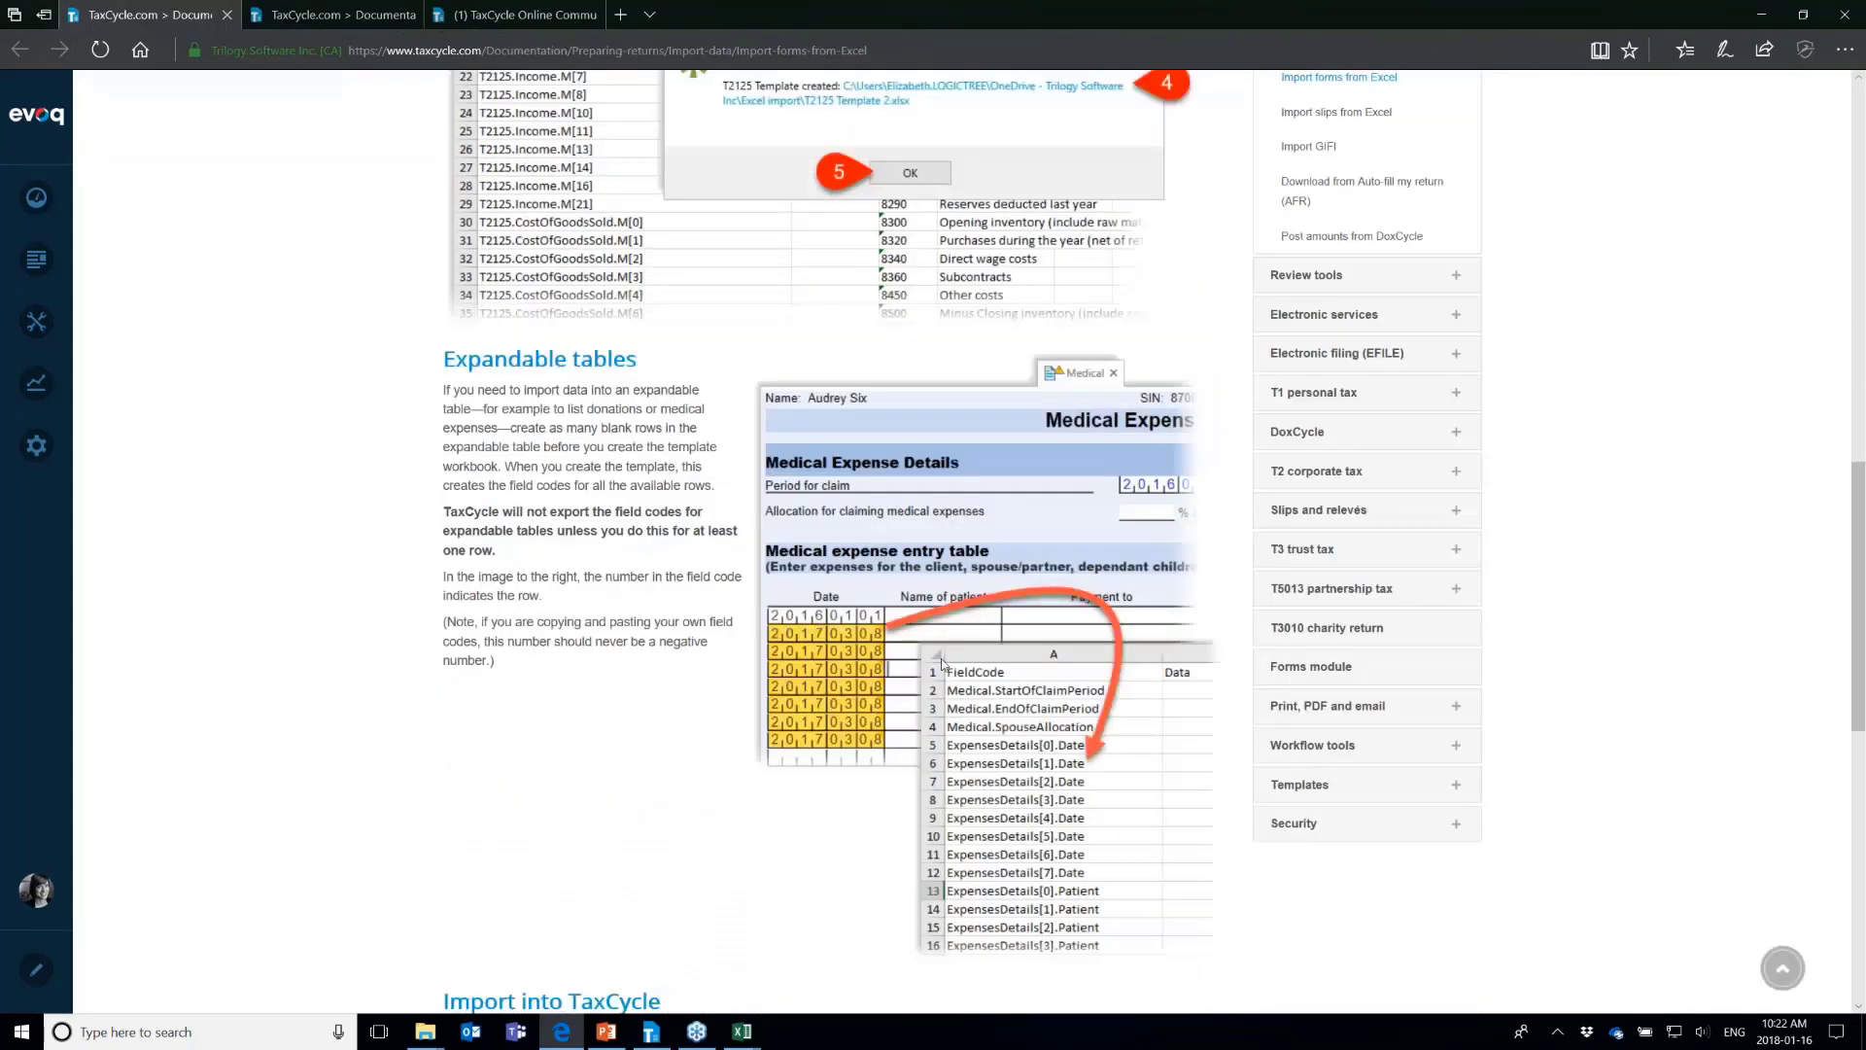
{"action": "scroll", "coordinate": [941, 664], "scroll_direction": "down", "scroll_amount": 3}
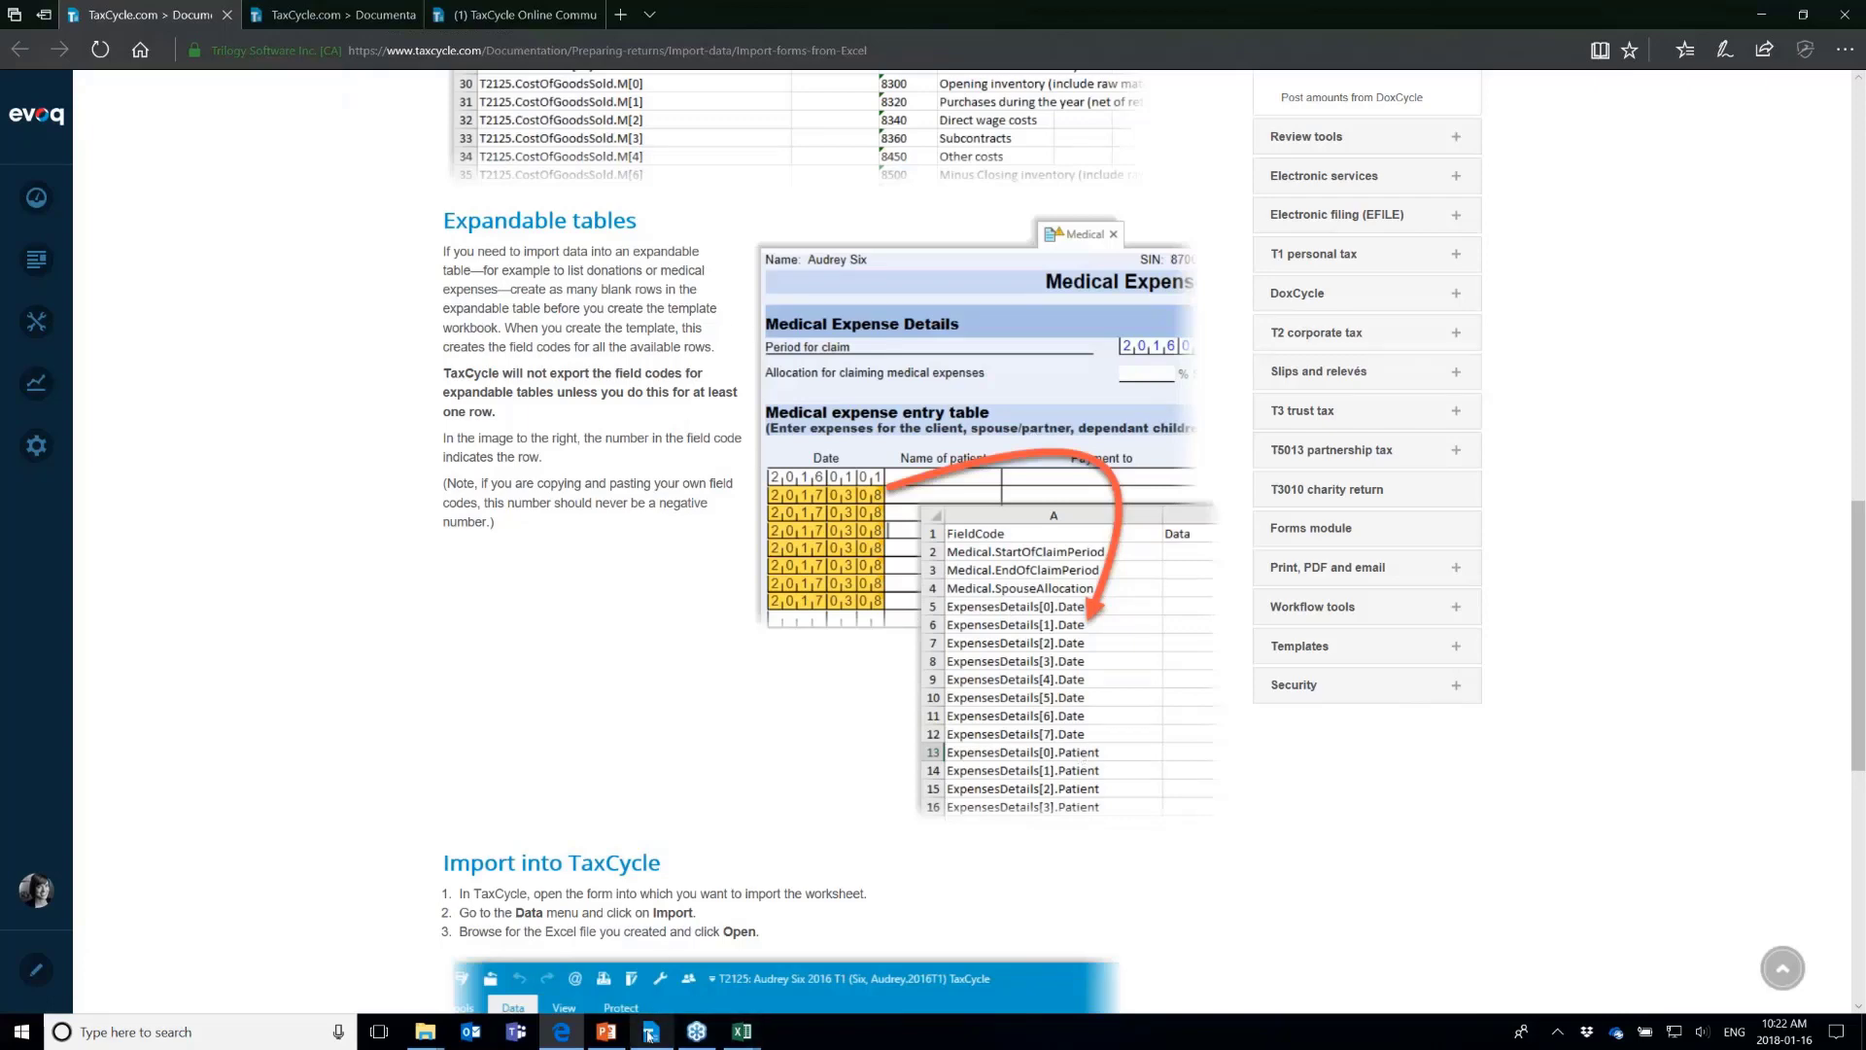
{"action": "mouse_move", "coordinate": [760, 1042]}
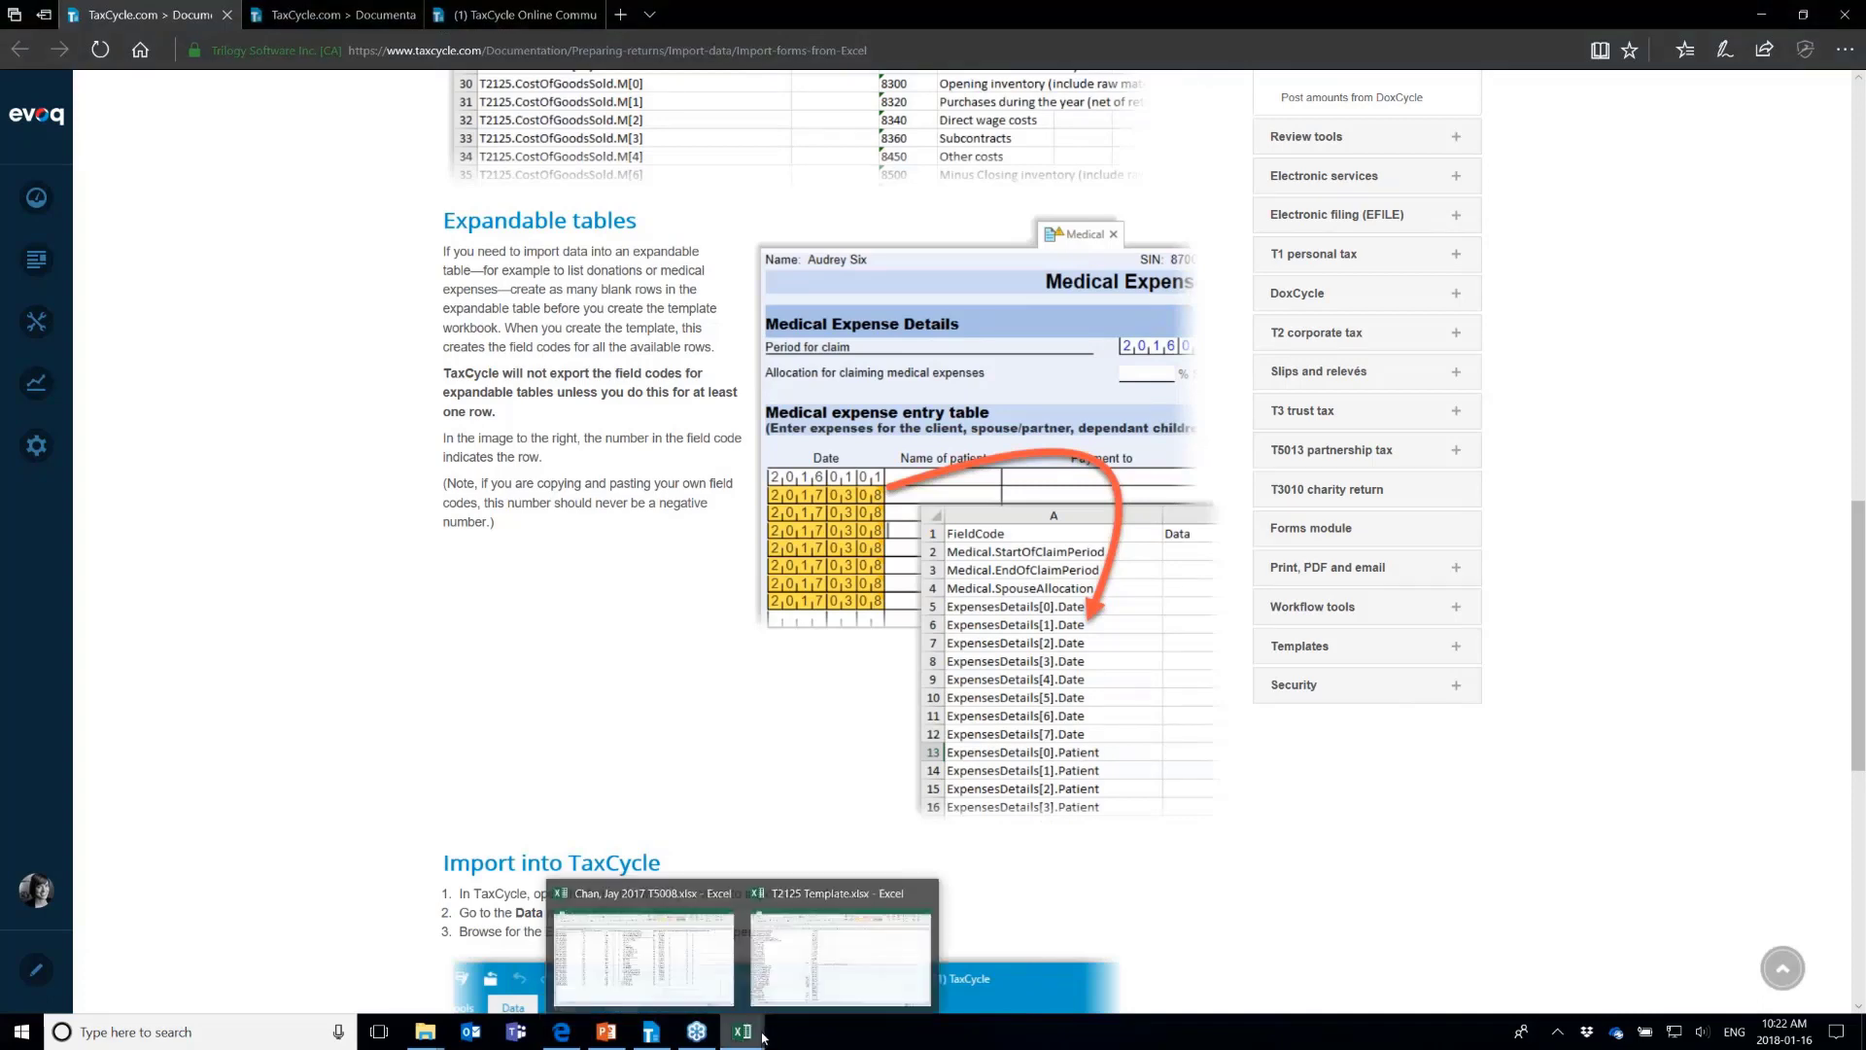
{"action": "left_click", "coordinate": [821, 984]}
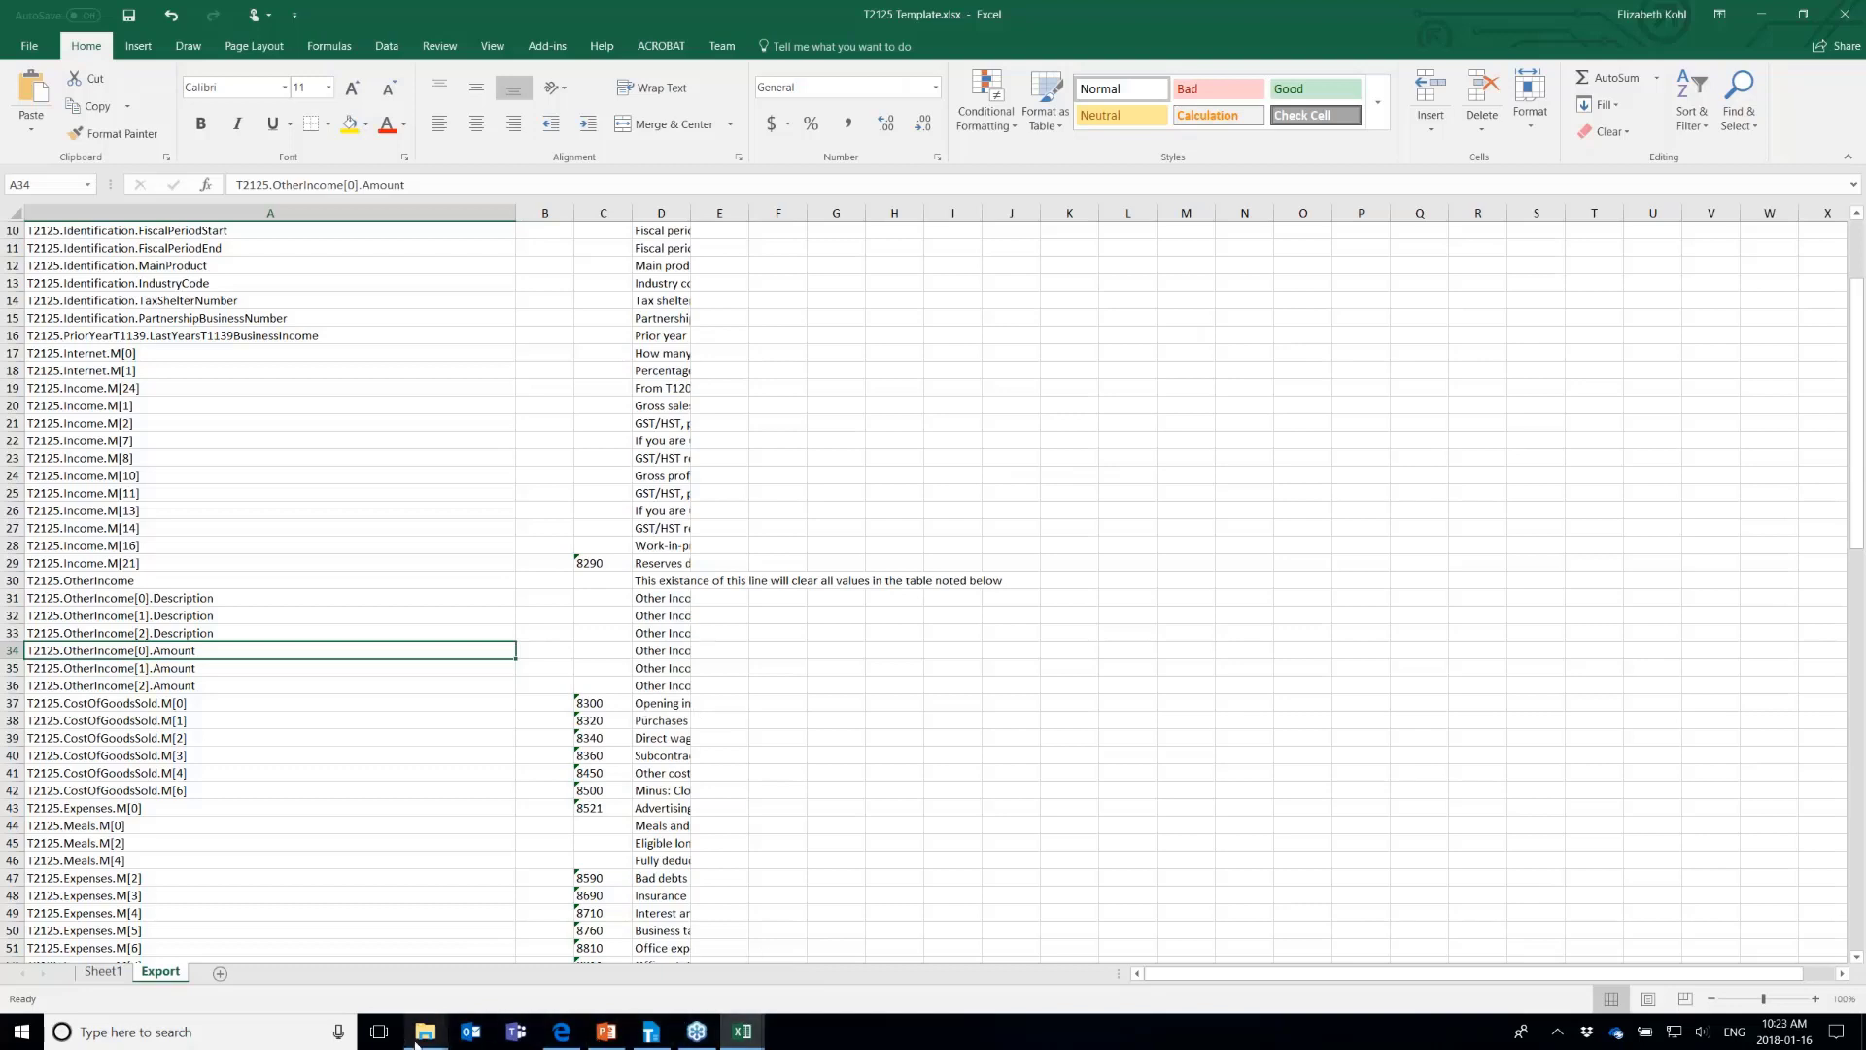
Switch to File Explorer and open Mountains of Cupcakes Import.xlsx from the webinar folder on the Desktop
{"action": "mouse_move", "coordinate": [425, 1031]}
{"action": "left_click", "coordinate": [515, 975]}
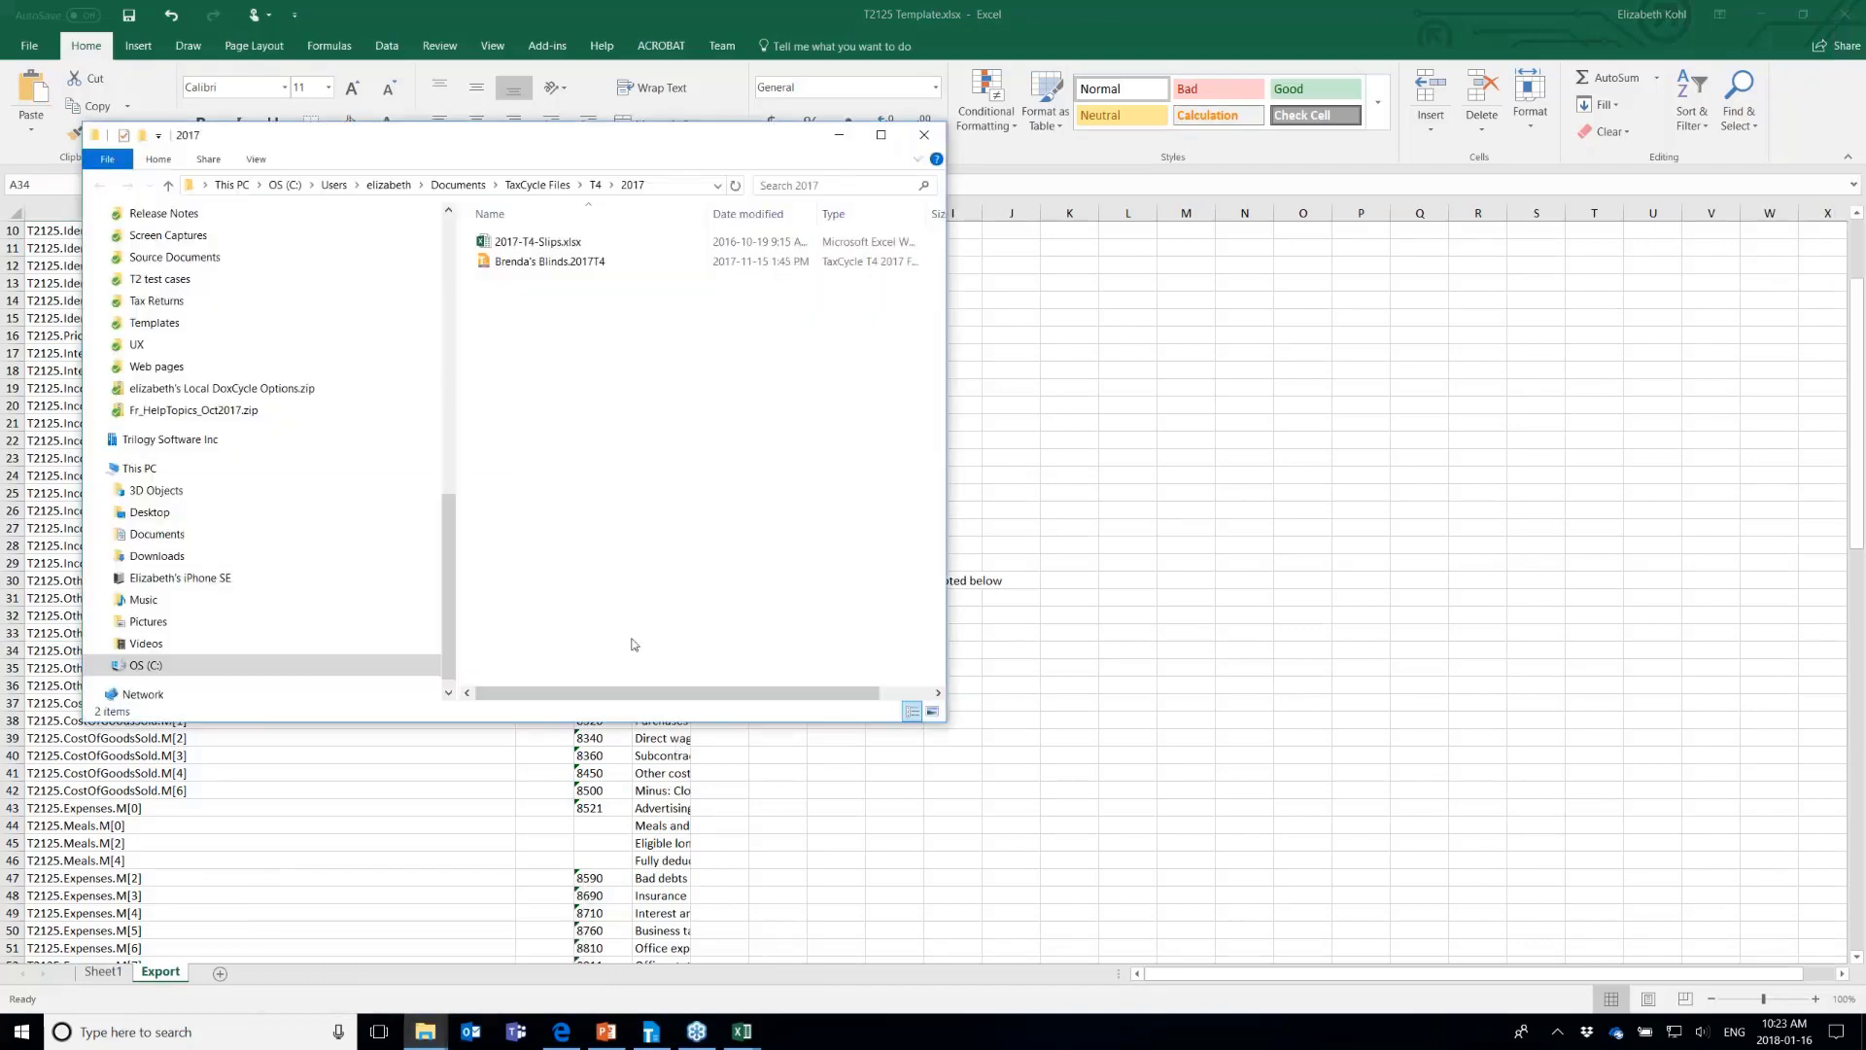
{"action": "mouse_move", "coordinate": [425, 1032]}
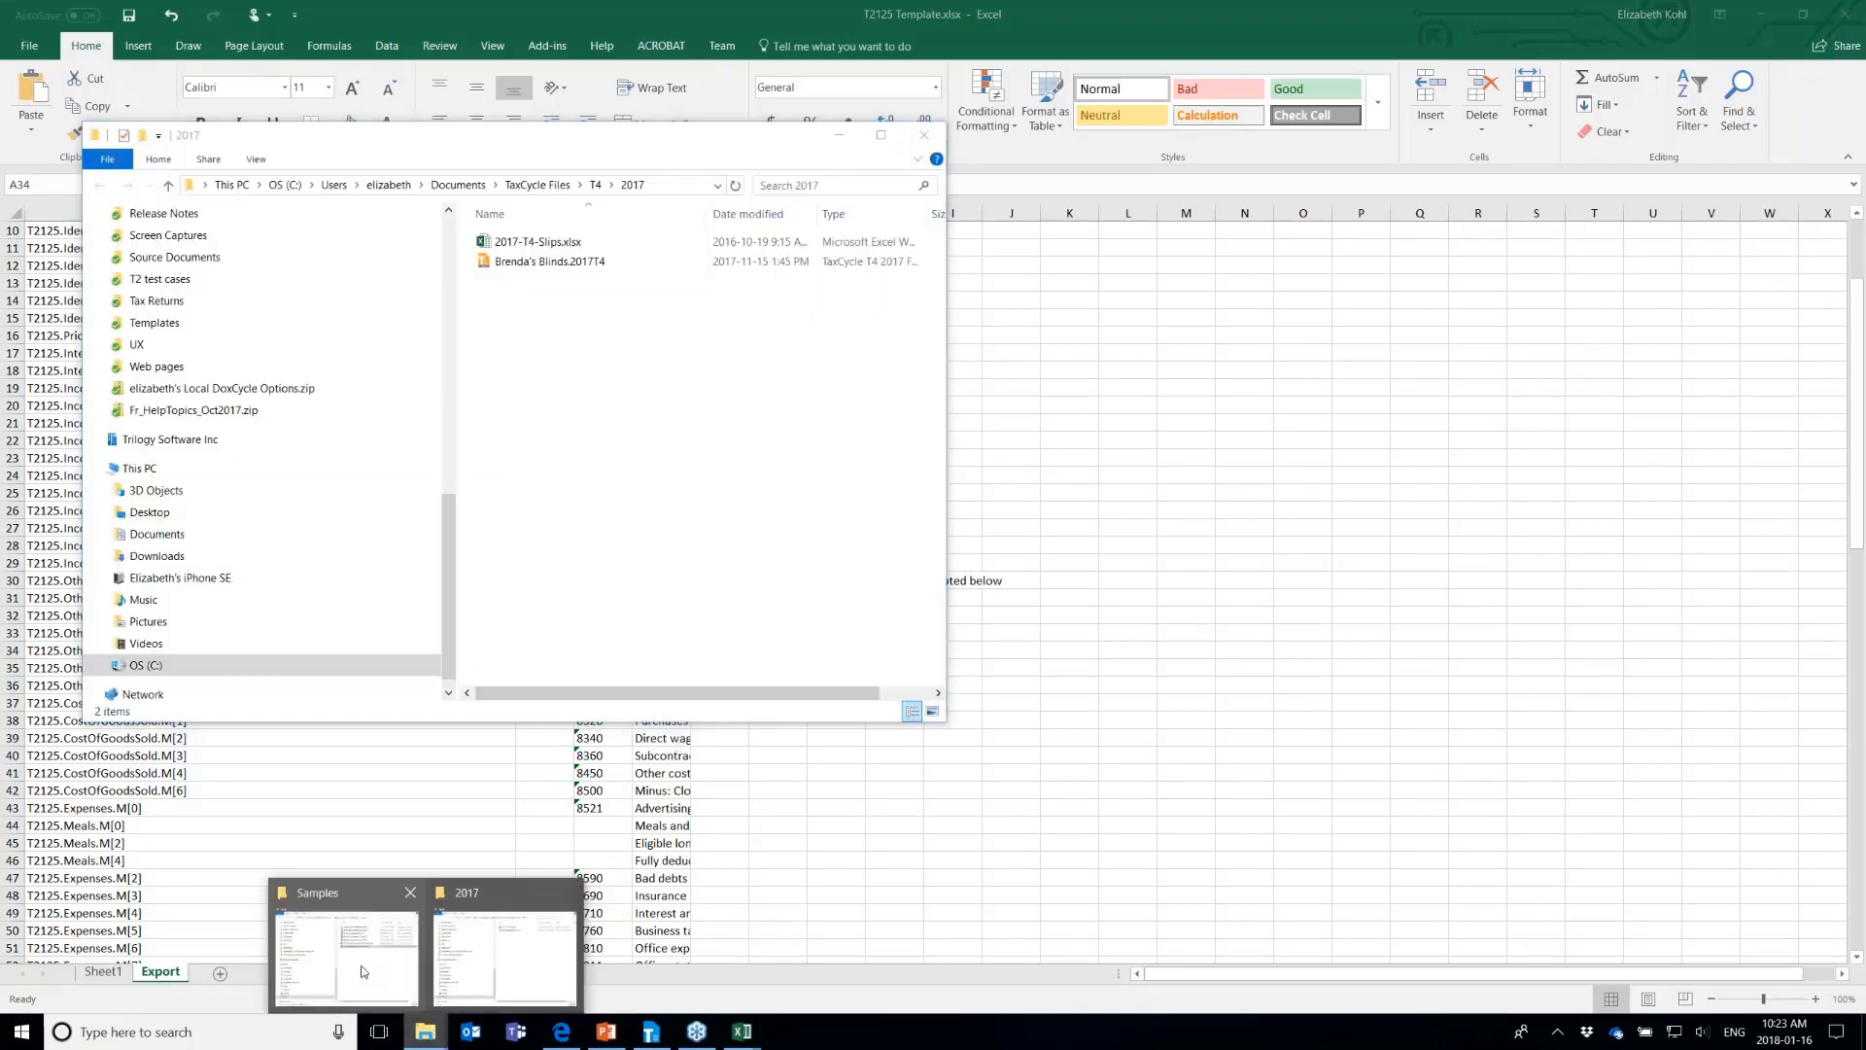
{"action": "left_click", "coordinate": [362, 971]}
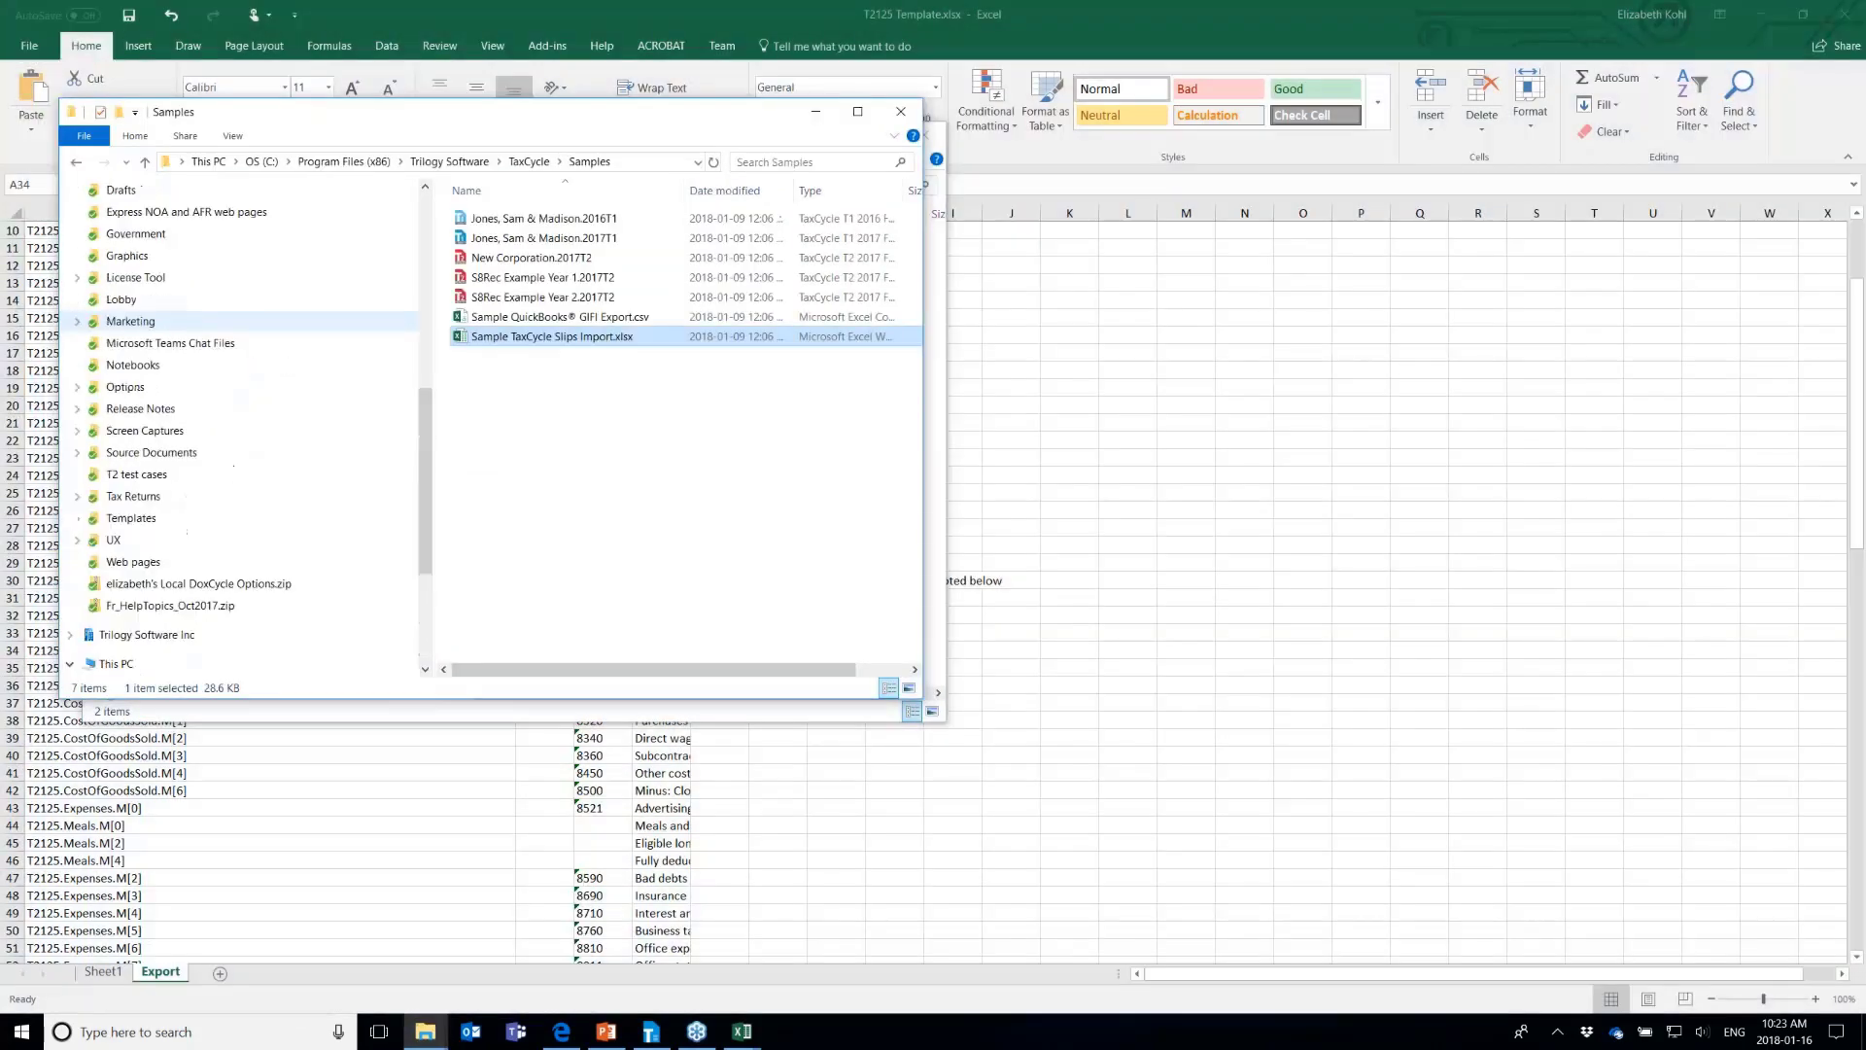
{"action": "scroll", "coordinate": [230, 342], "scroll_direction": "up", "scroll_amount": 10}
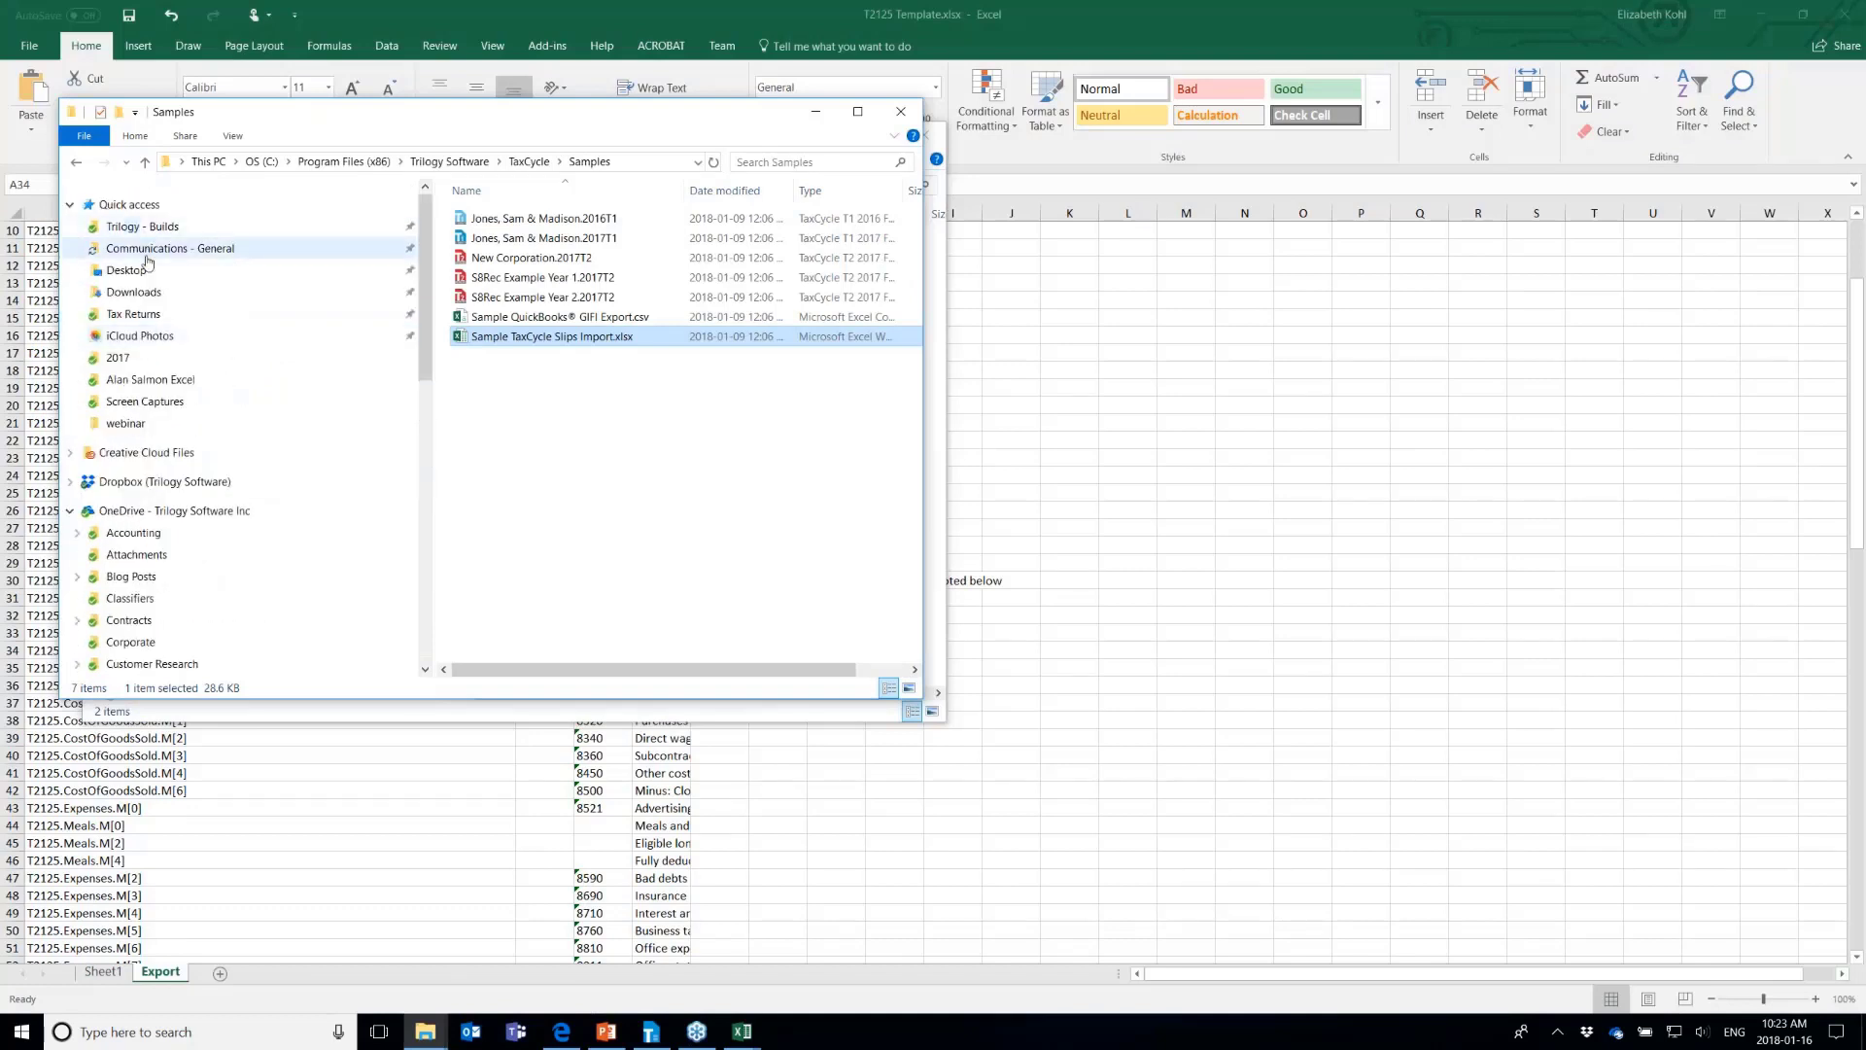
{"action": "left_click", "coordinate": [167, 272]}
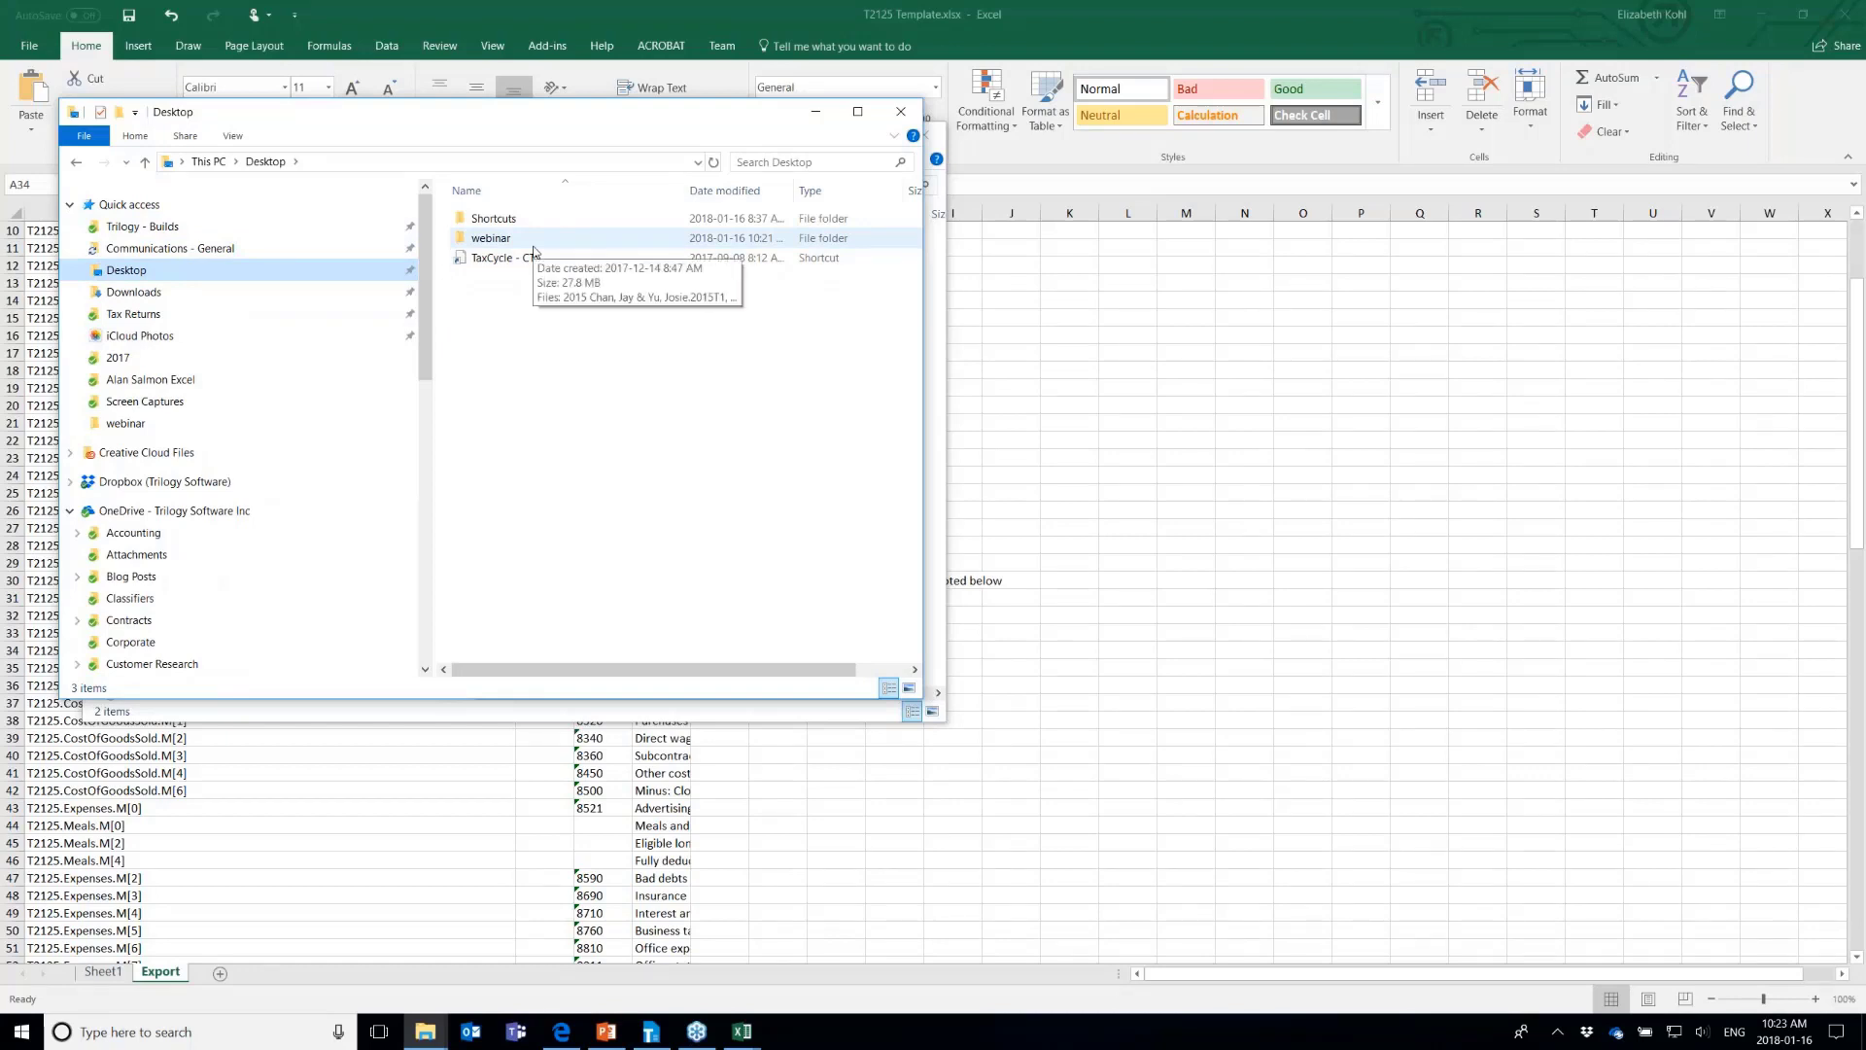
{"action": "double_click", "coordinate": [533, 243]}
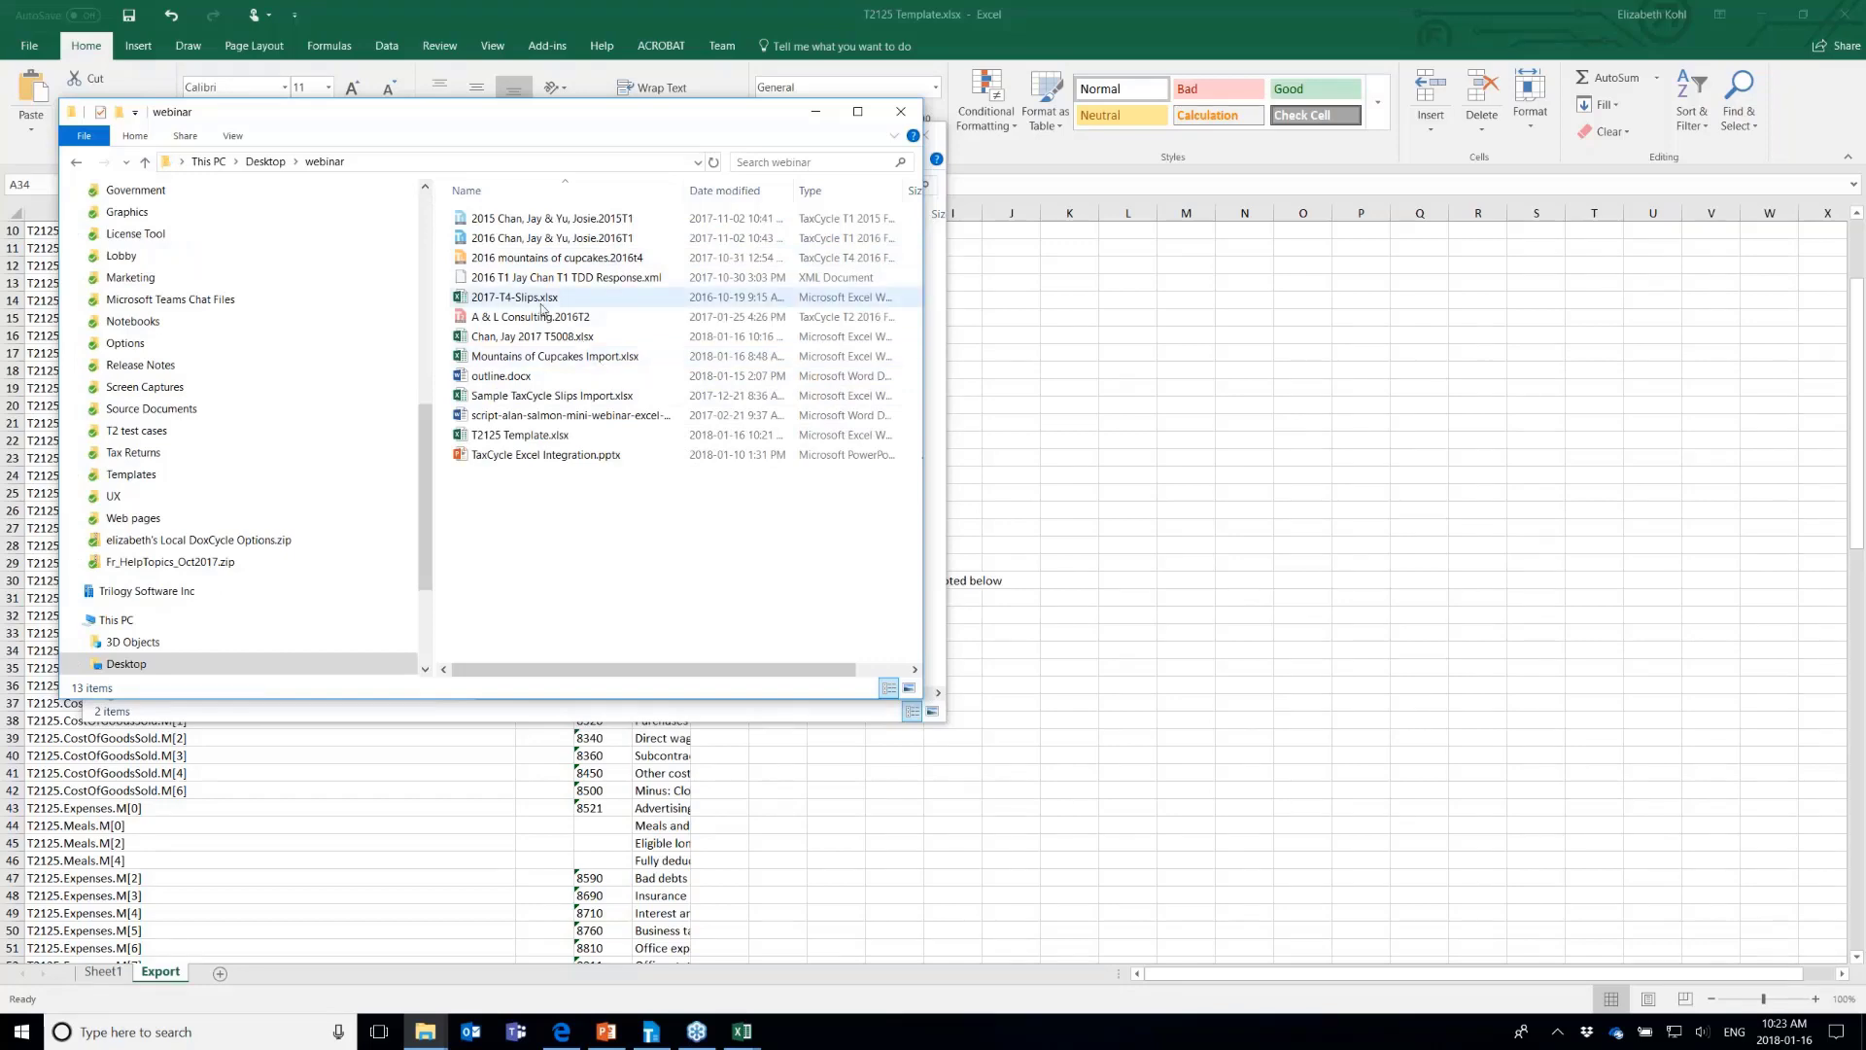
{"action": "left_click", "coordinate": [550, 357]}
{"action": "double_click", "coordinate": [572, 357]}
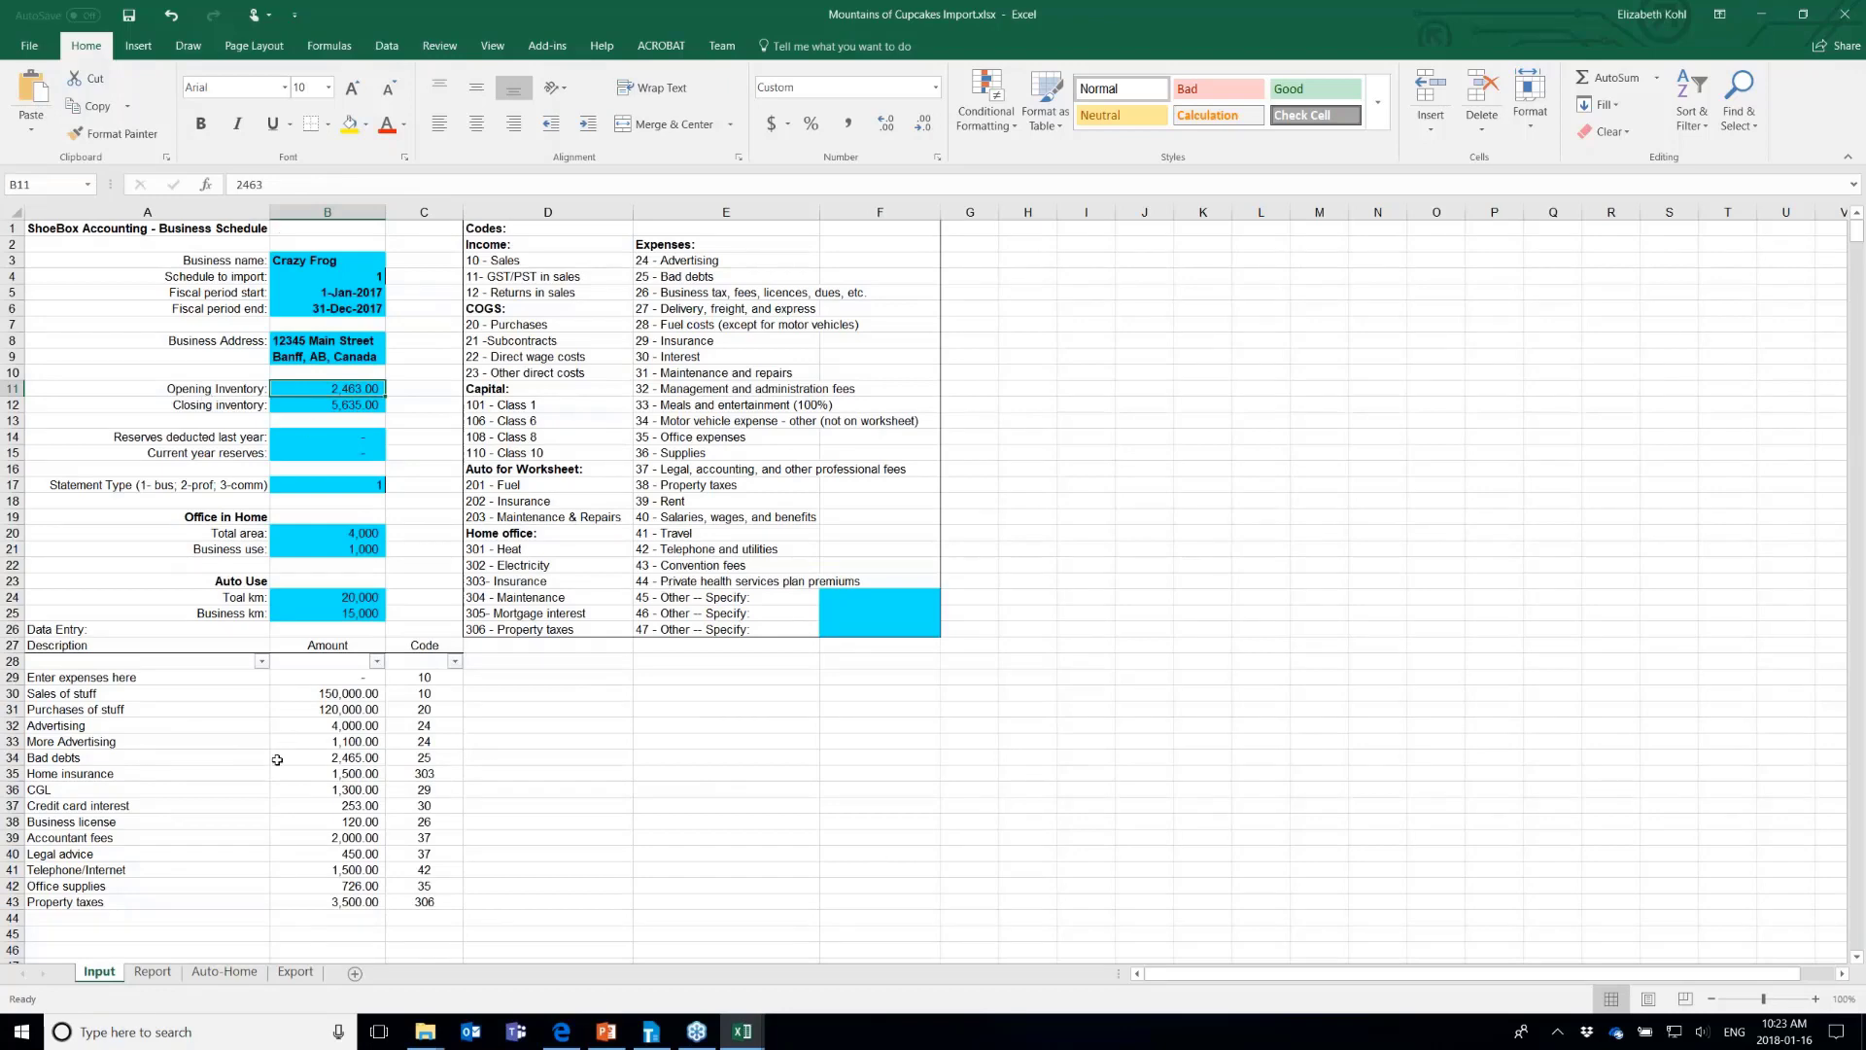
Examine the Report, Input and Export sheets, including the formula behind the opening inventory value on the Export sheet
{"action": "left_click", "coordinate": [162, 979]}
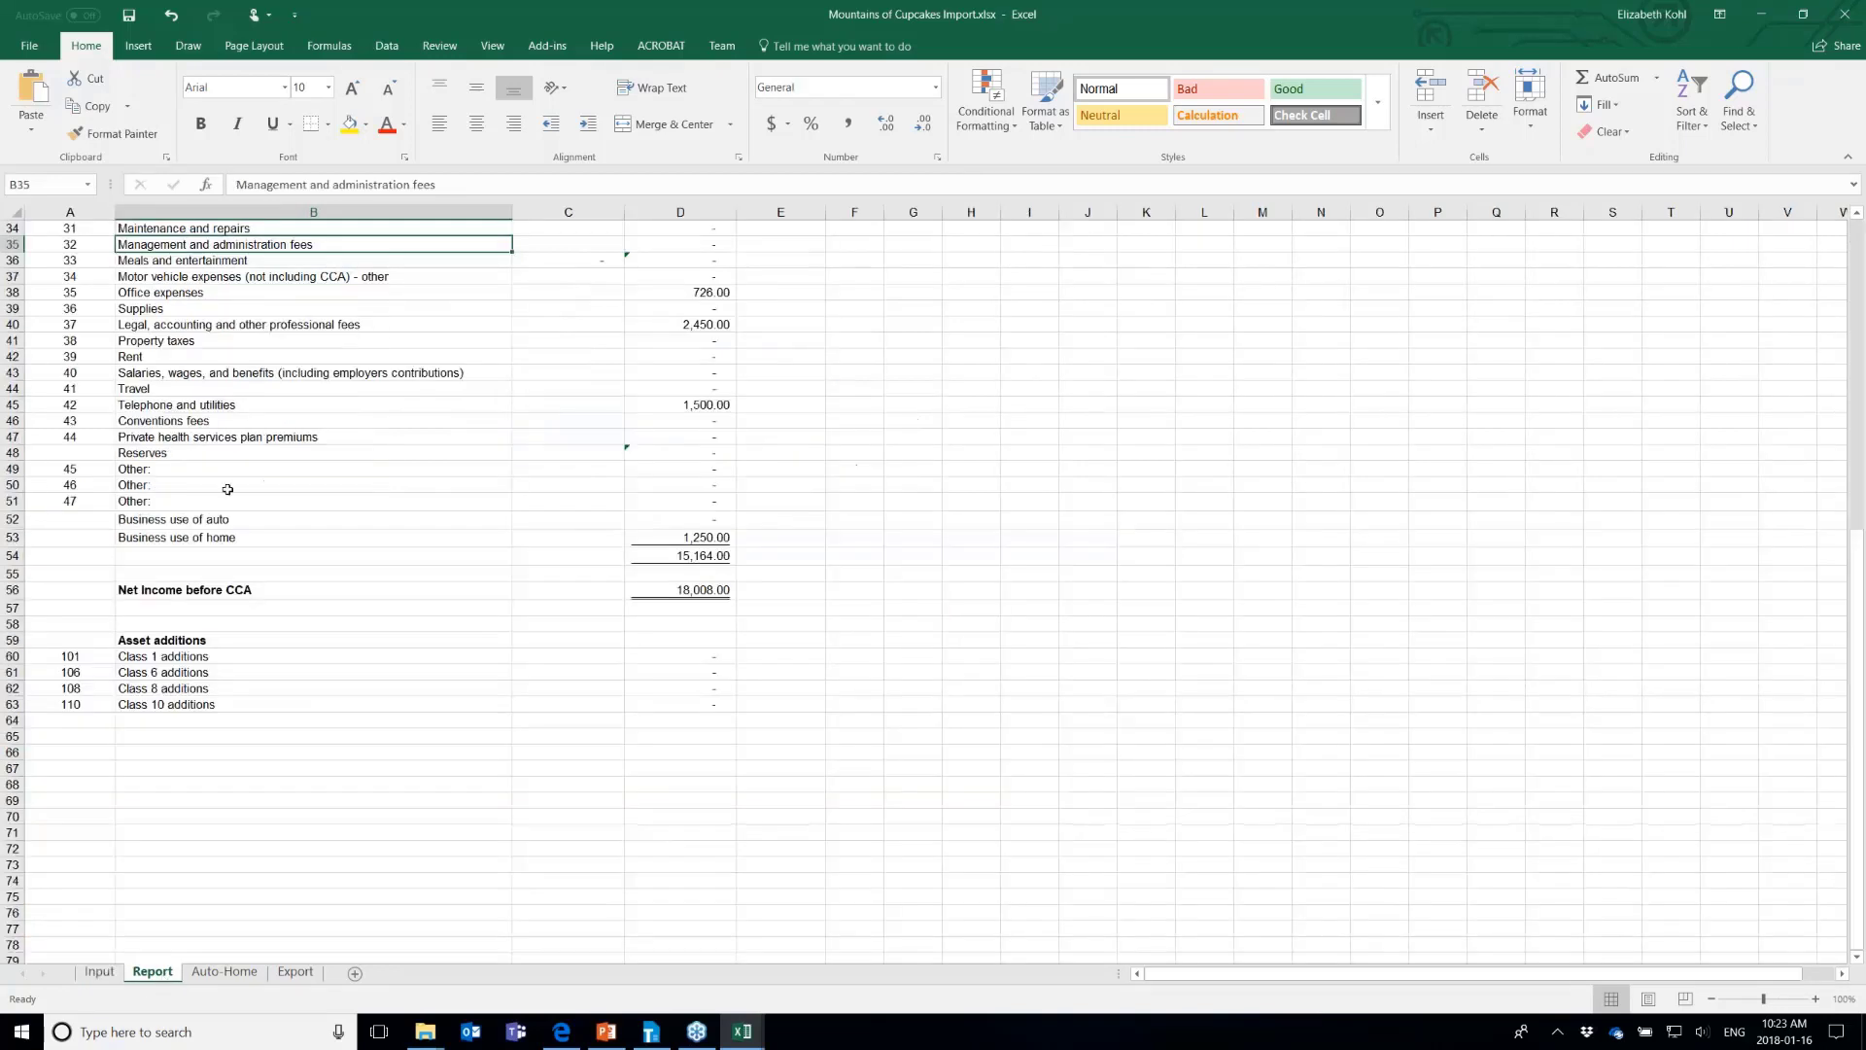
{"action": "left_click", "coordinate": [291, 975]}
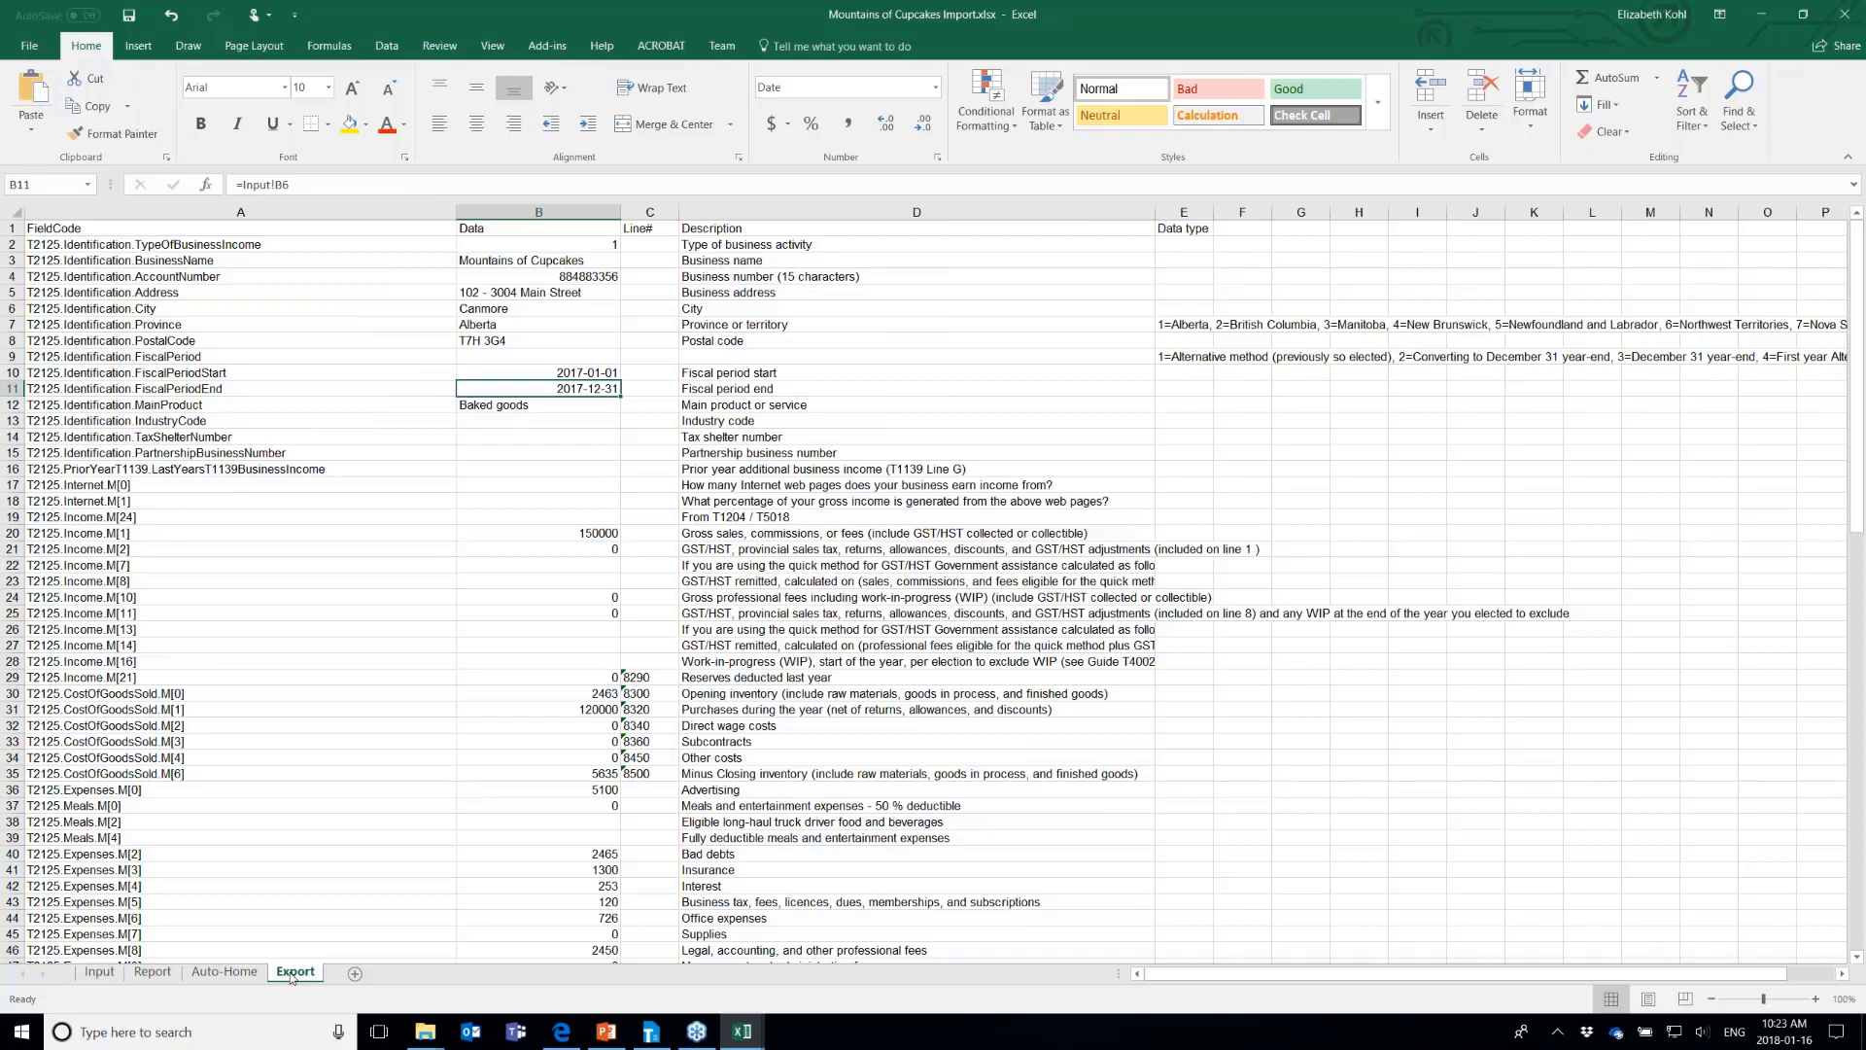
{"action": "left_click", "coordinate": [97, 973]}
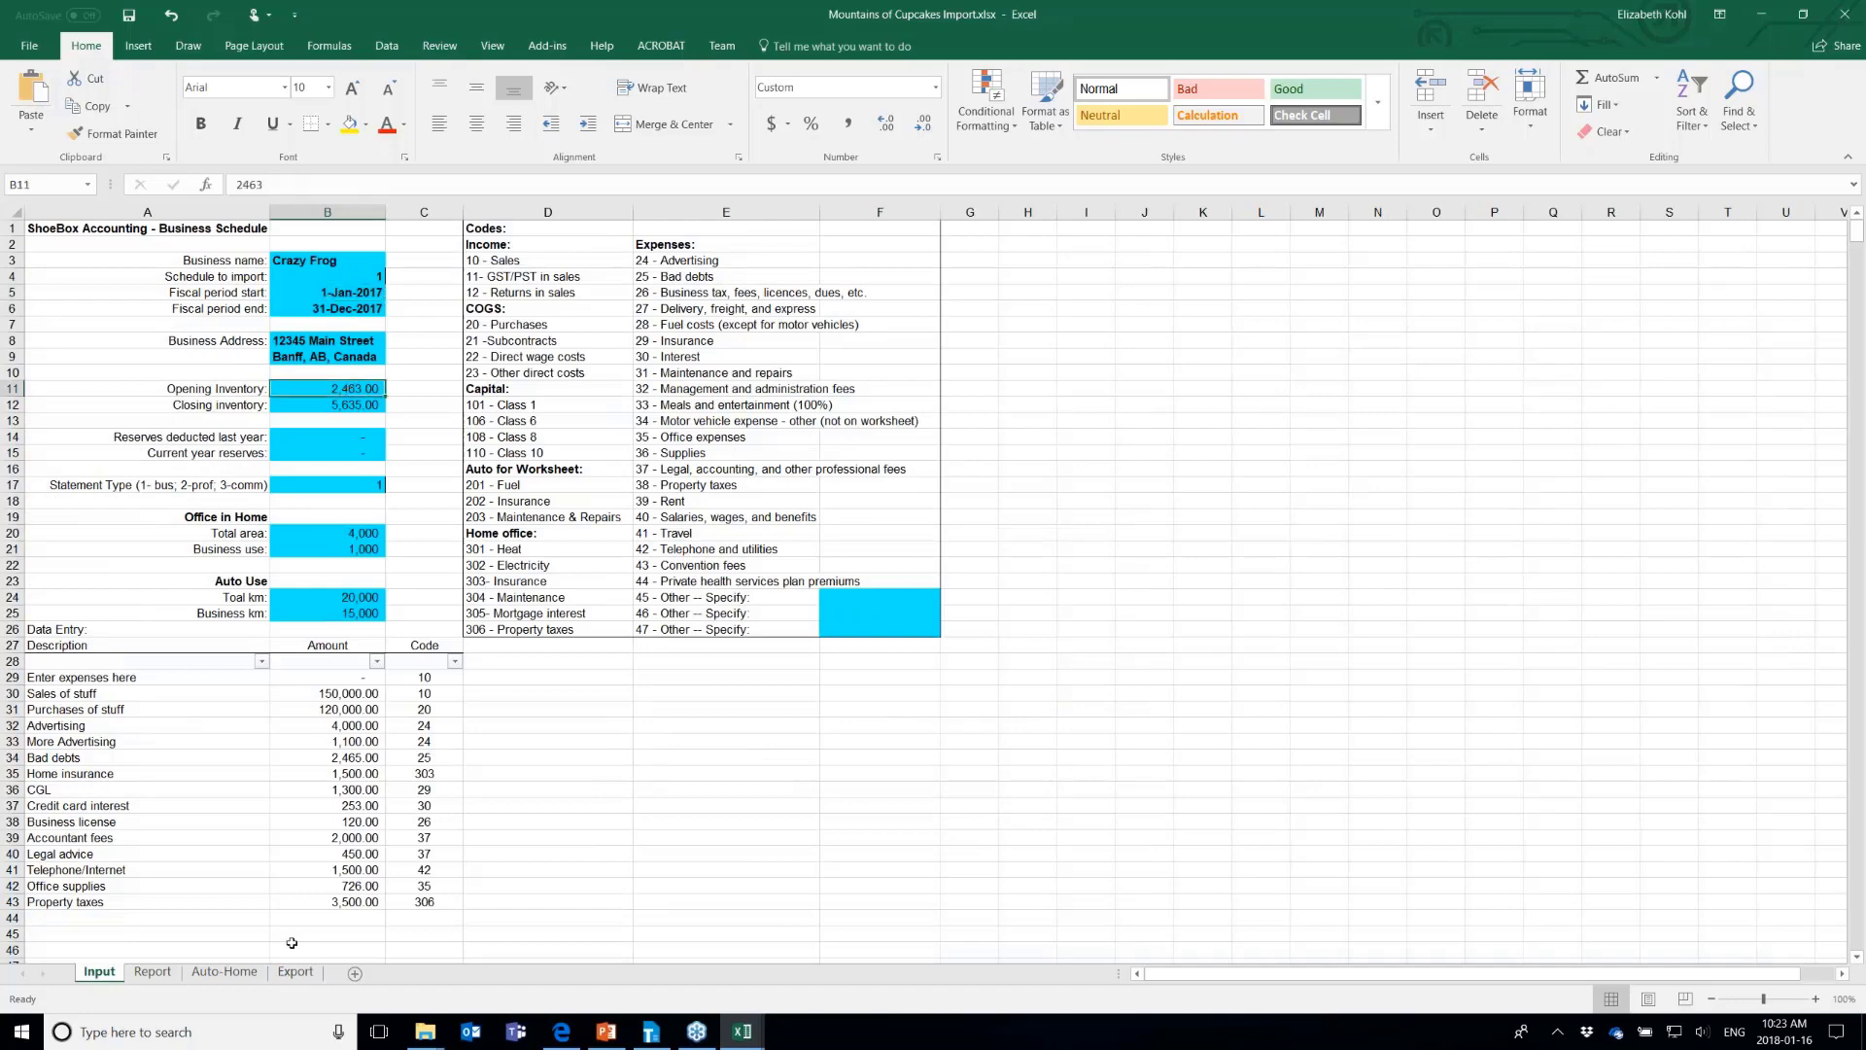
{"action": "left_click", "coordinate": [296, 972]}
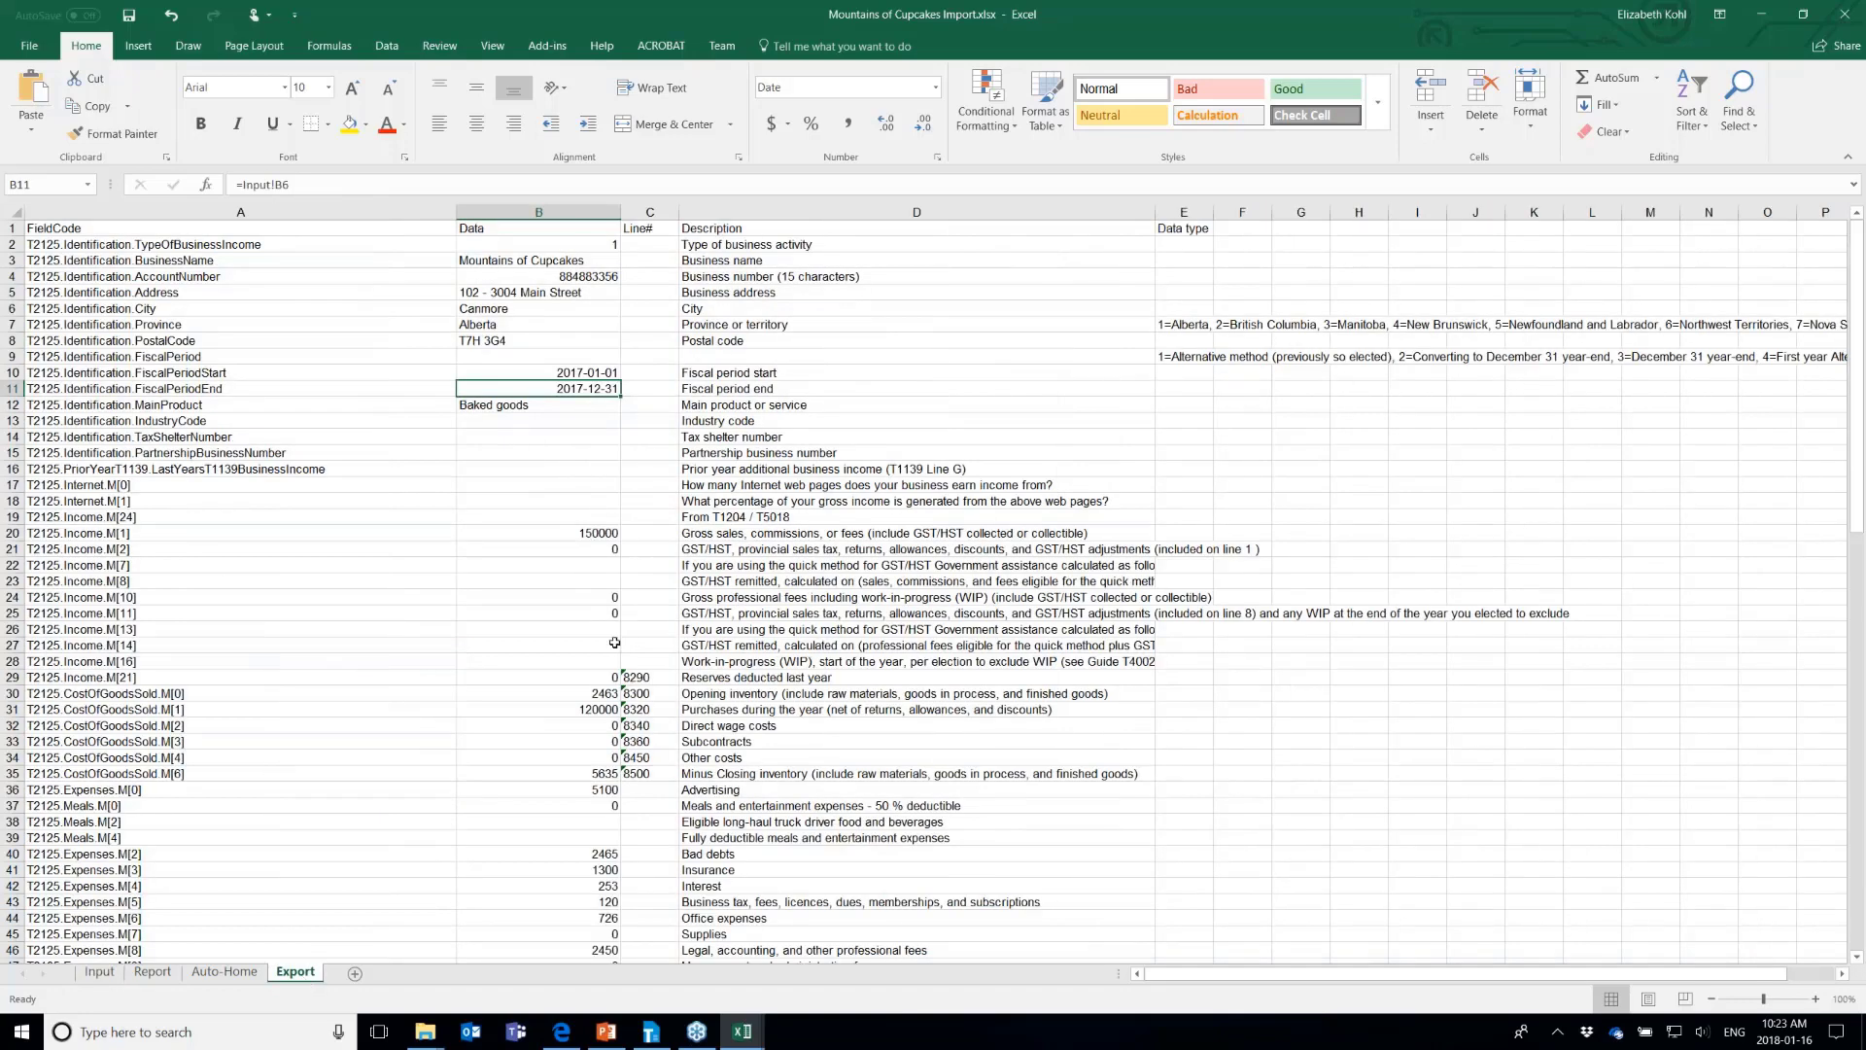
{"action": "scroll", "coordinate": [614, 642], "scroll_direction": "down", "scroll_amount": 3}
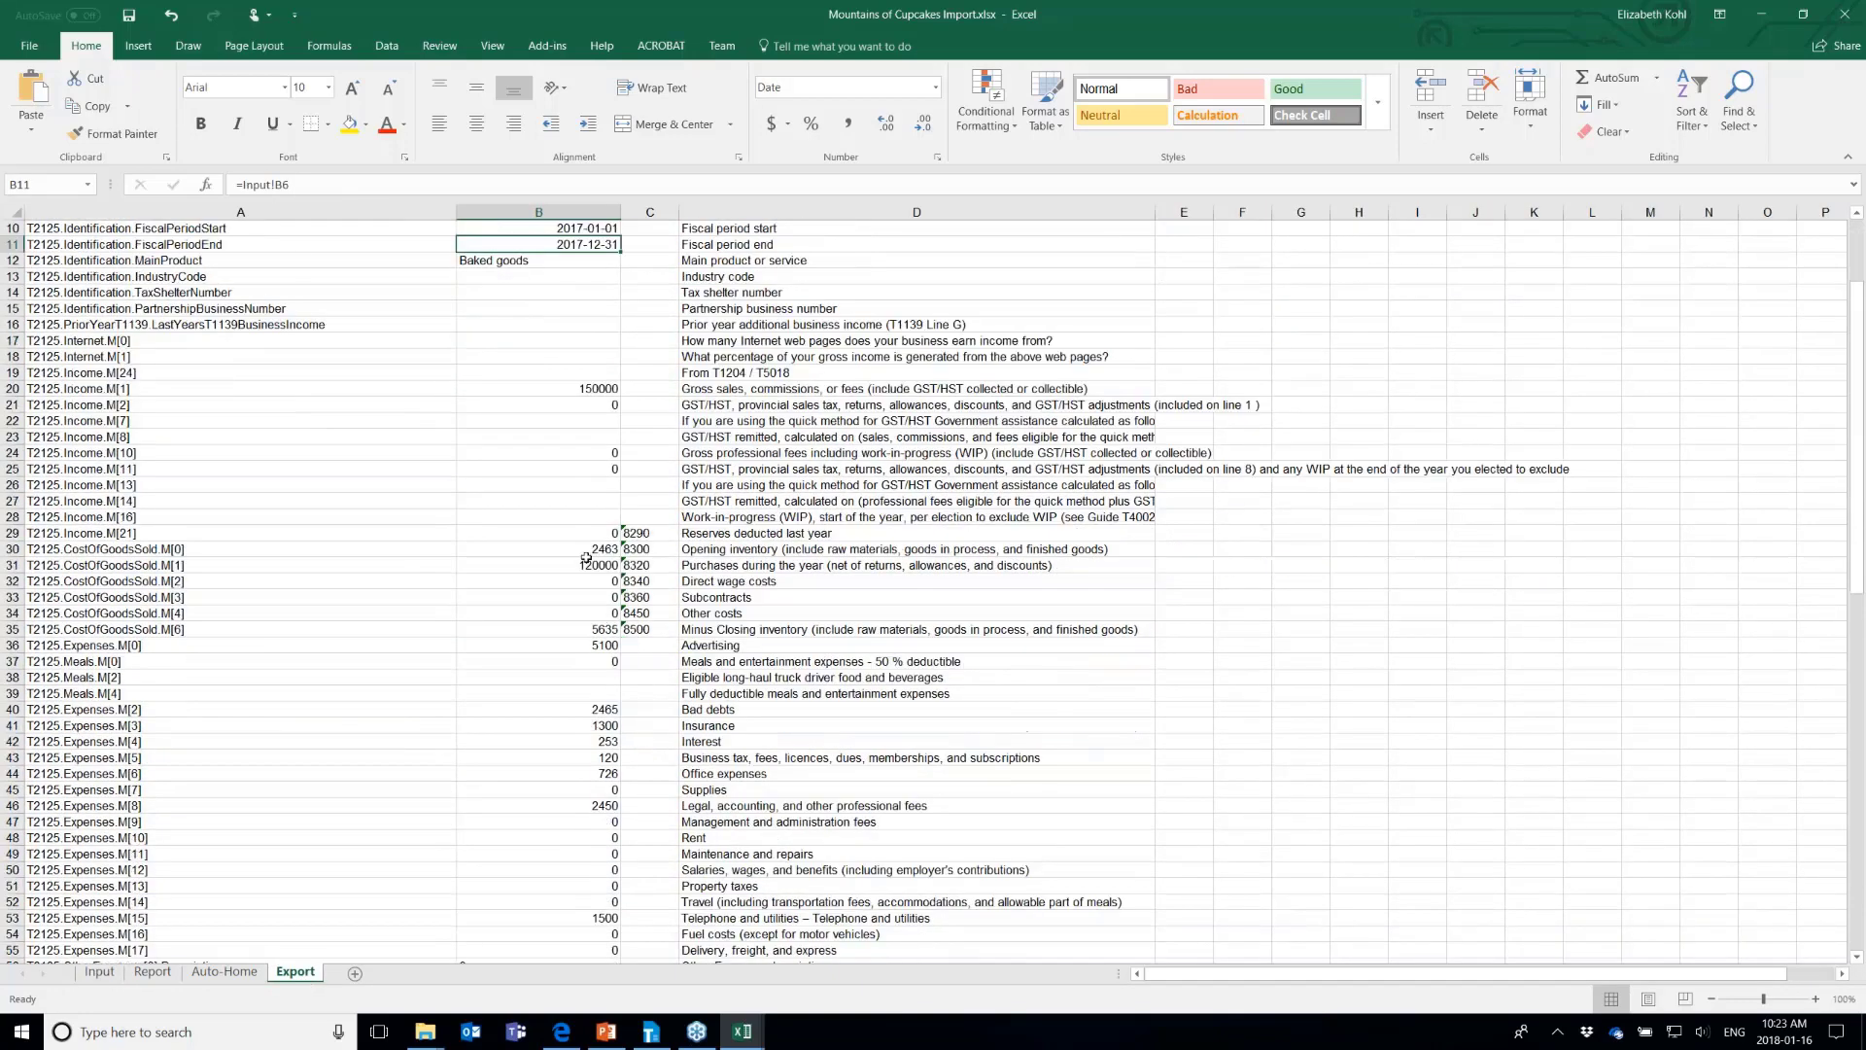
{"action": "left_click", "coordinate": [603, 549]}
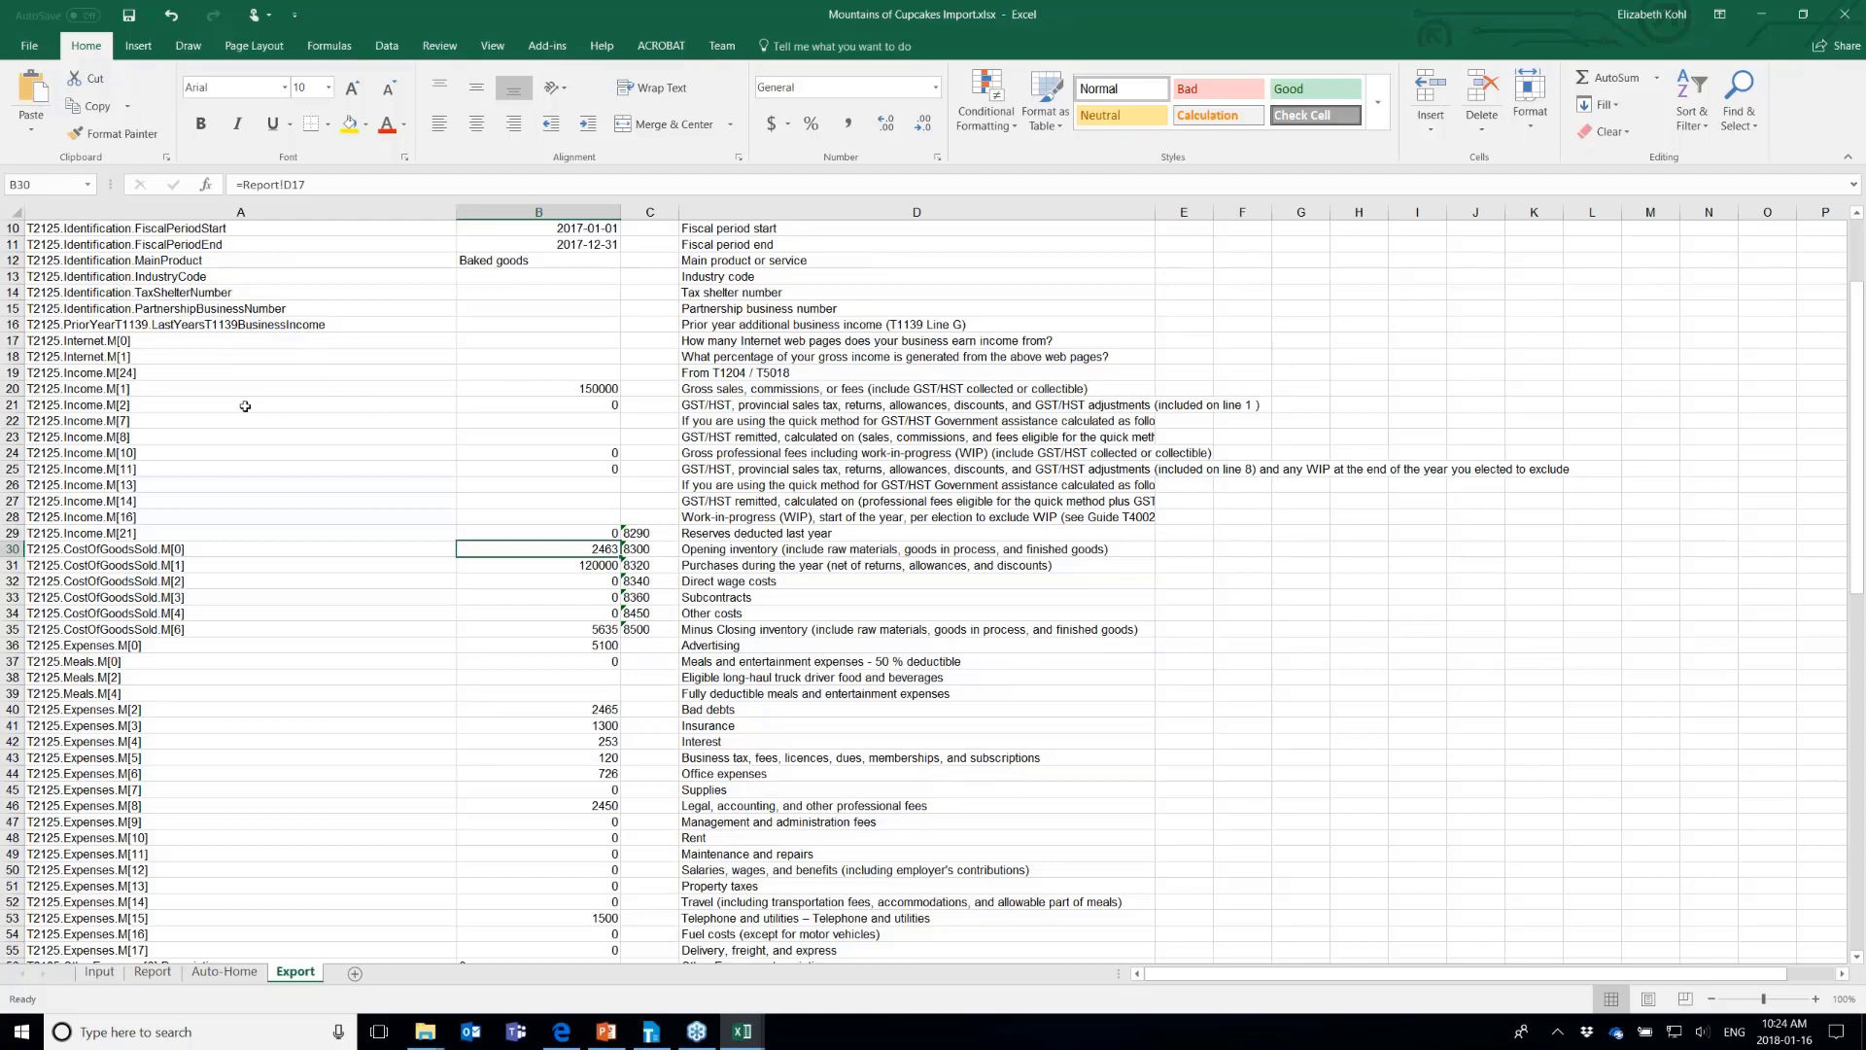
{"action": "scroll", "coordinate": [245, 406], "scroll_direction": "up", "scroll_amount": 3}
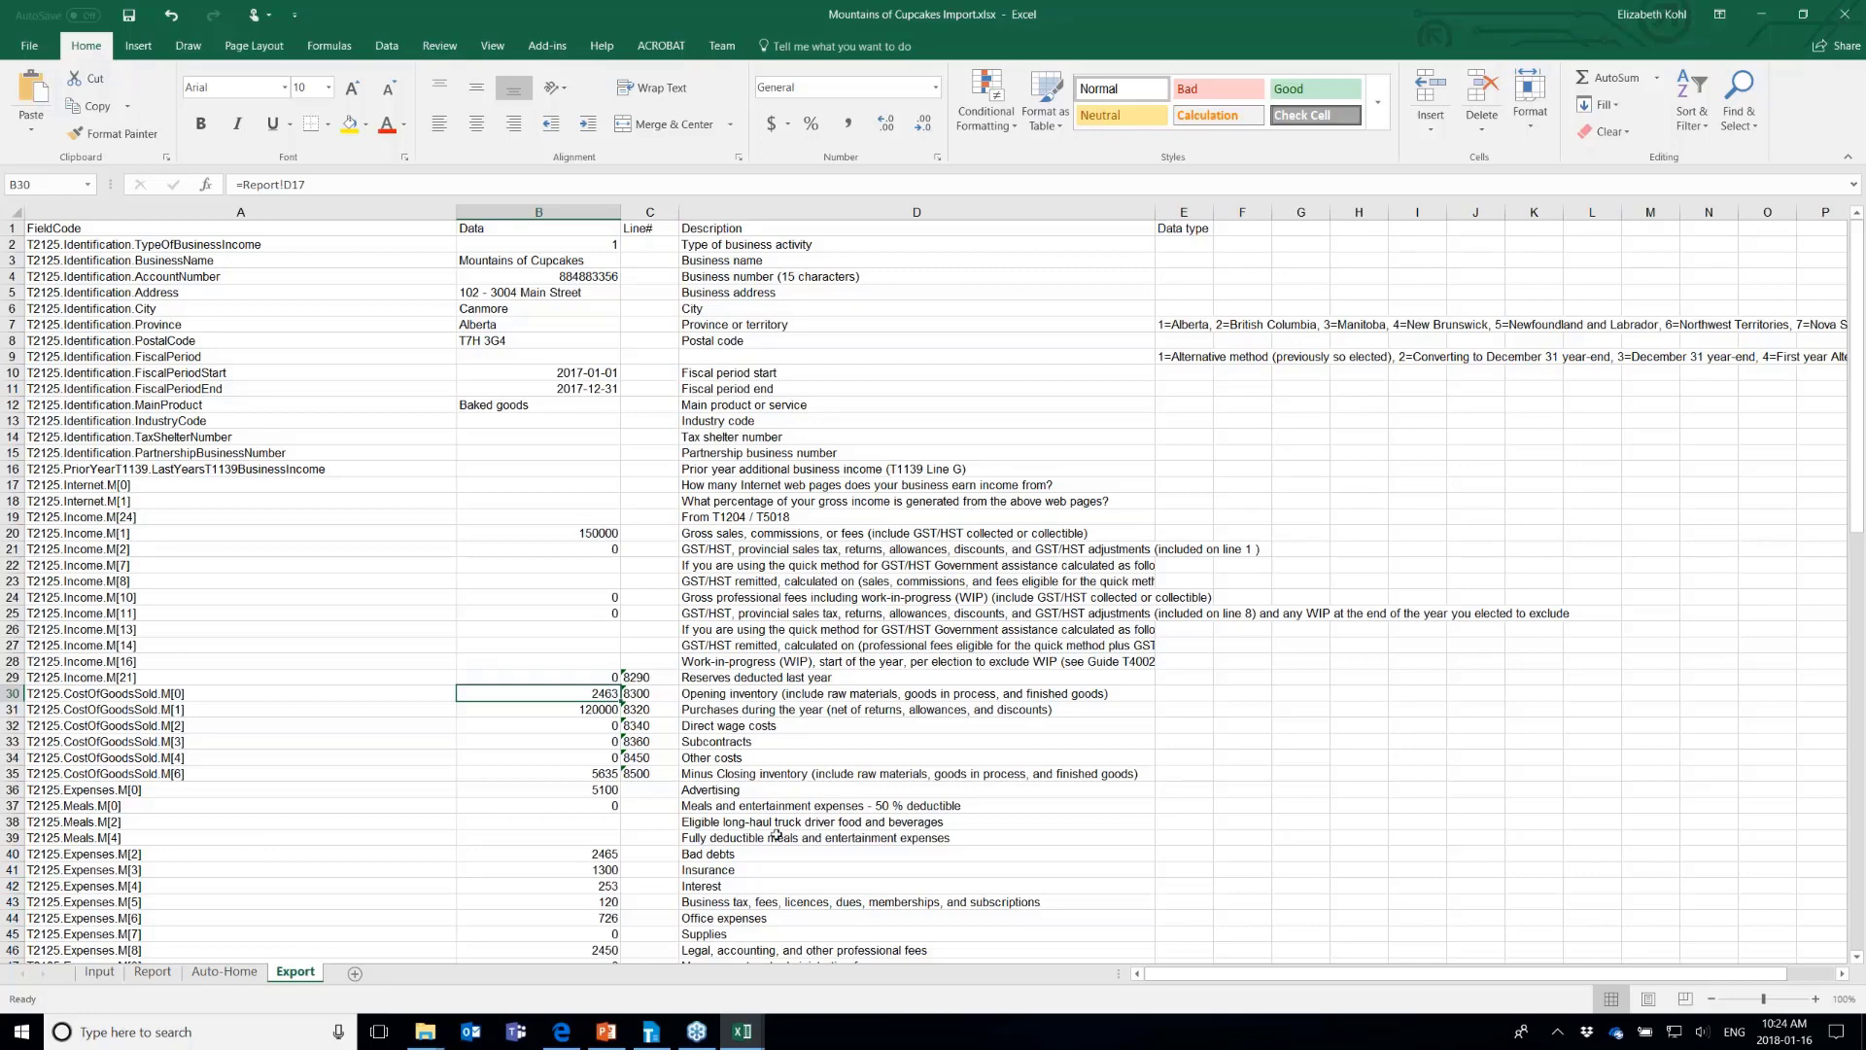
Switch to TaxCycle and import Mountains of Cupcakes Import.xlsx from the webinar folder into the T2125 form
{"action": "left_click", "coordinate": [651, 1036]}
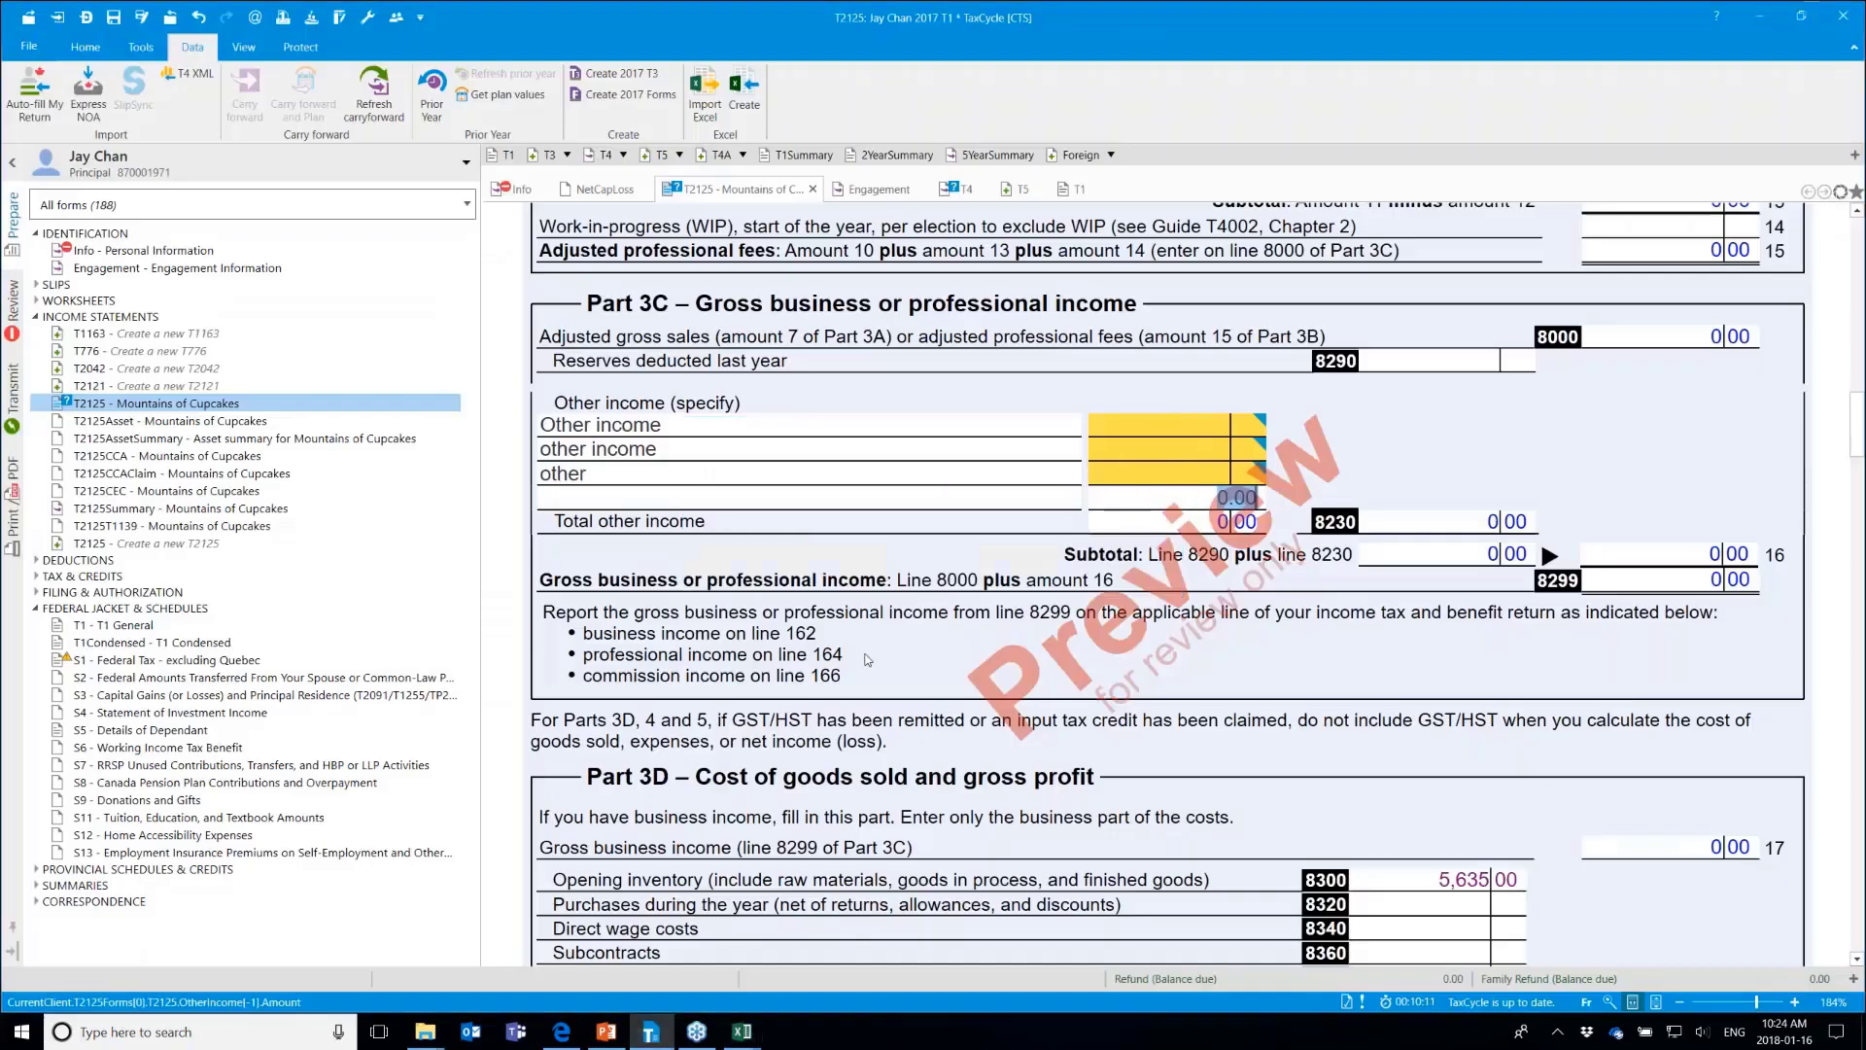
{"action": "scroll", "coordinate": [868, 660], "scroll_direction": "up", "scroll_amount": 10}
{"action": "scroll", "coordinate": [868, 660], "scroll_direction": "up", "scroll_amount": 10}
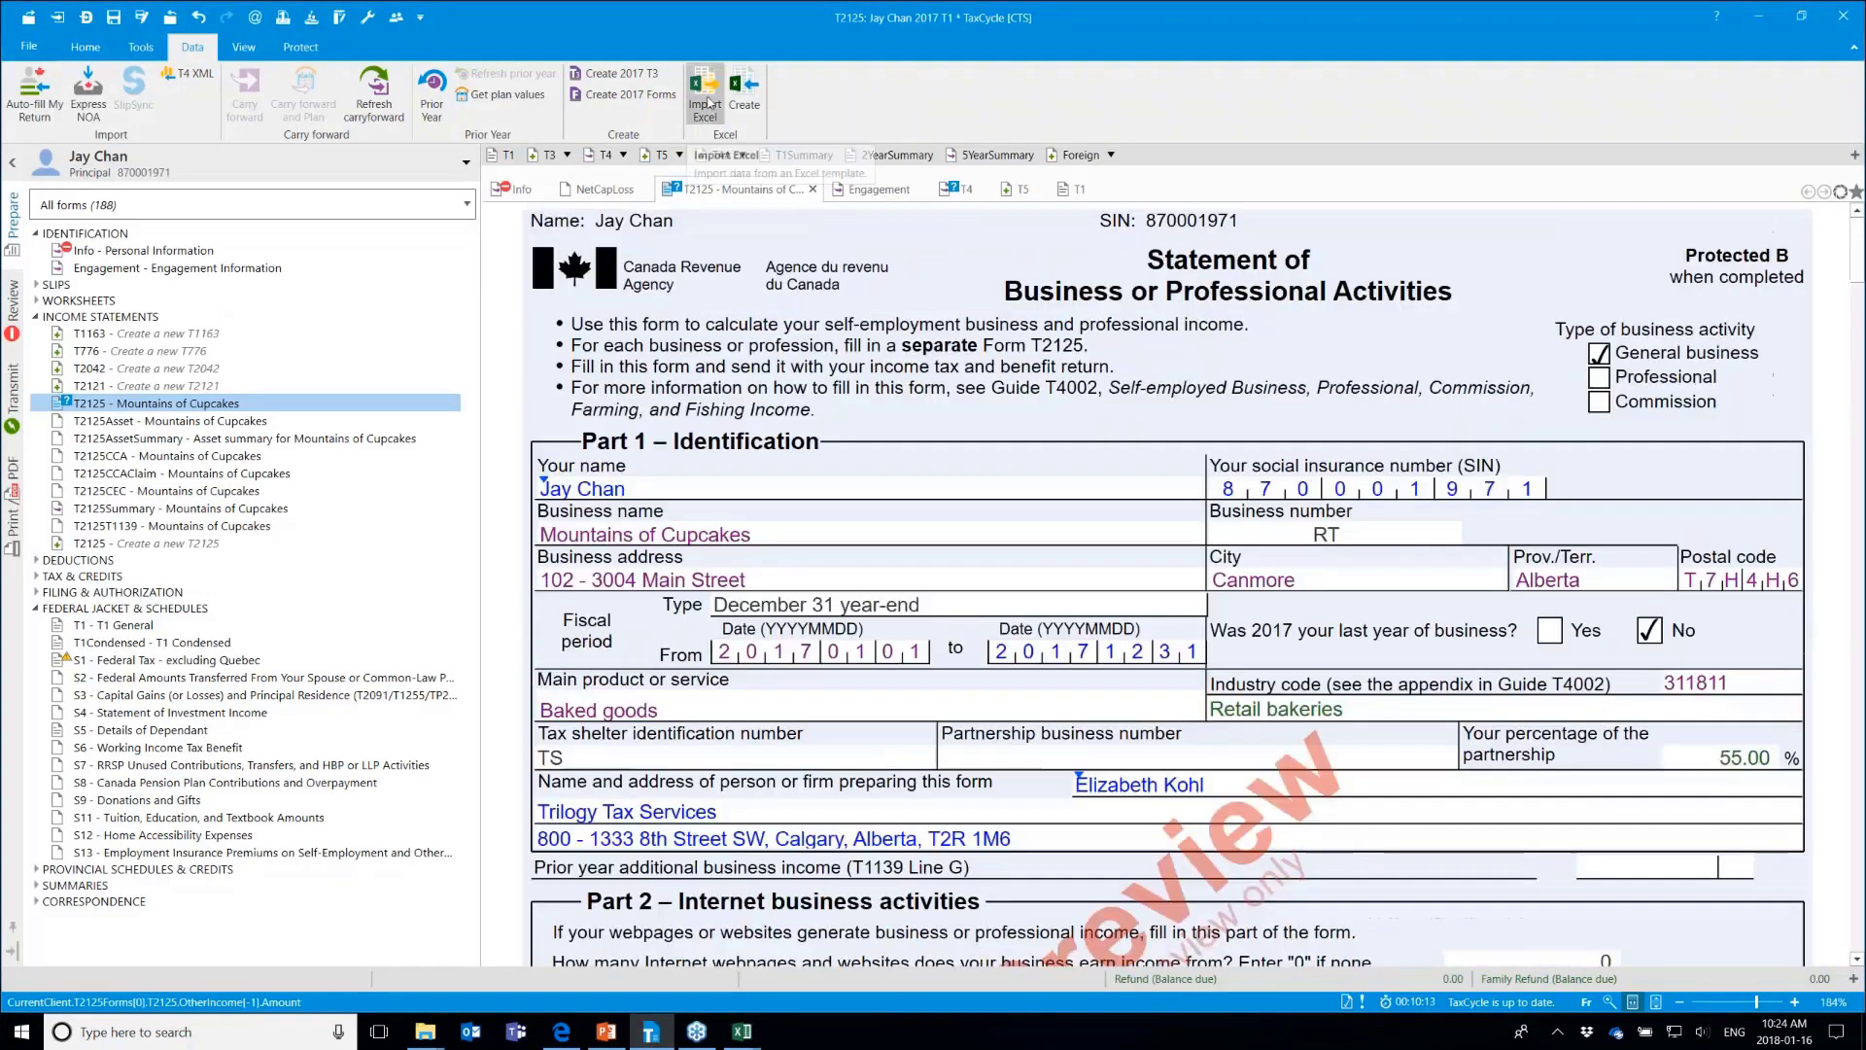
{"action": "left_click", "coordinate": [713, 106]}
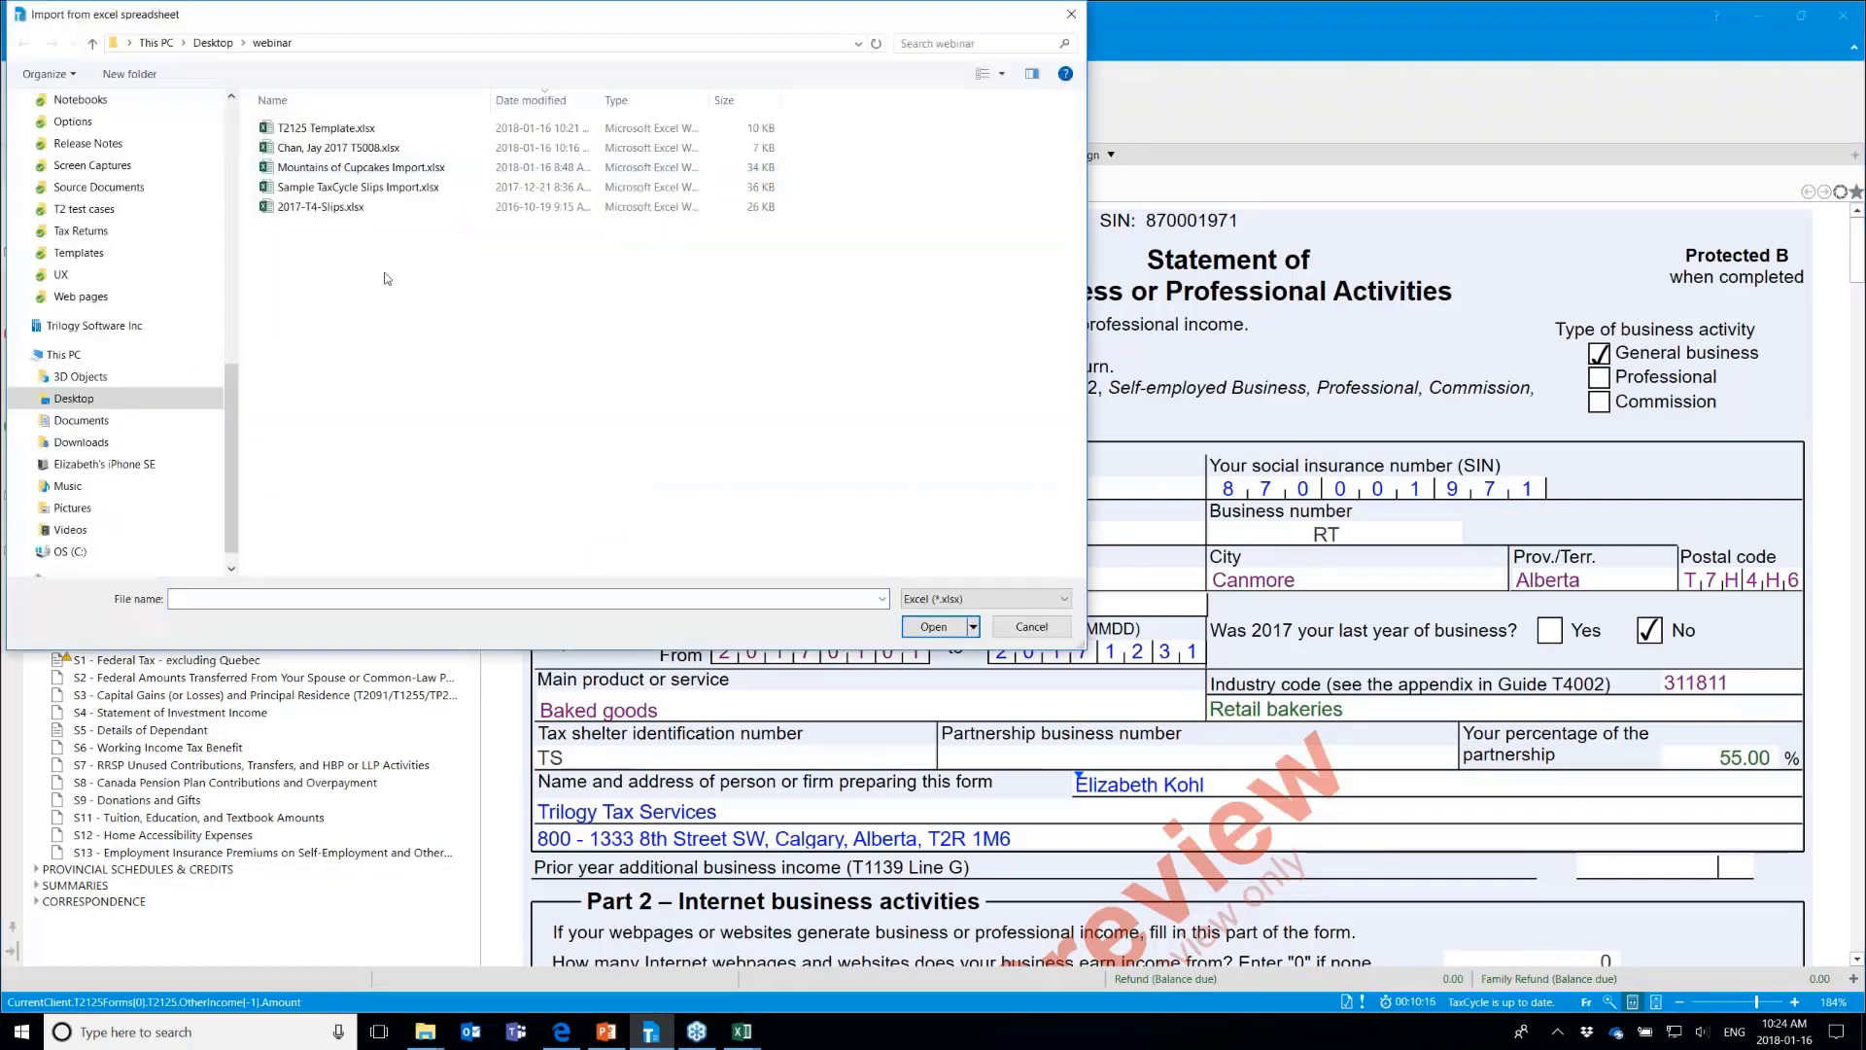
{"action": "left_click", "coordinate": [437, 167]}
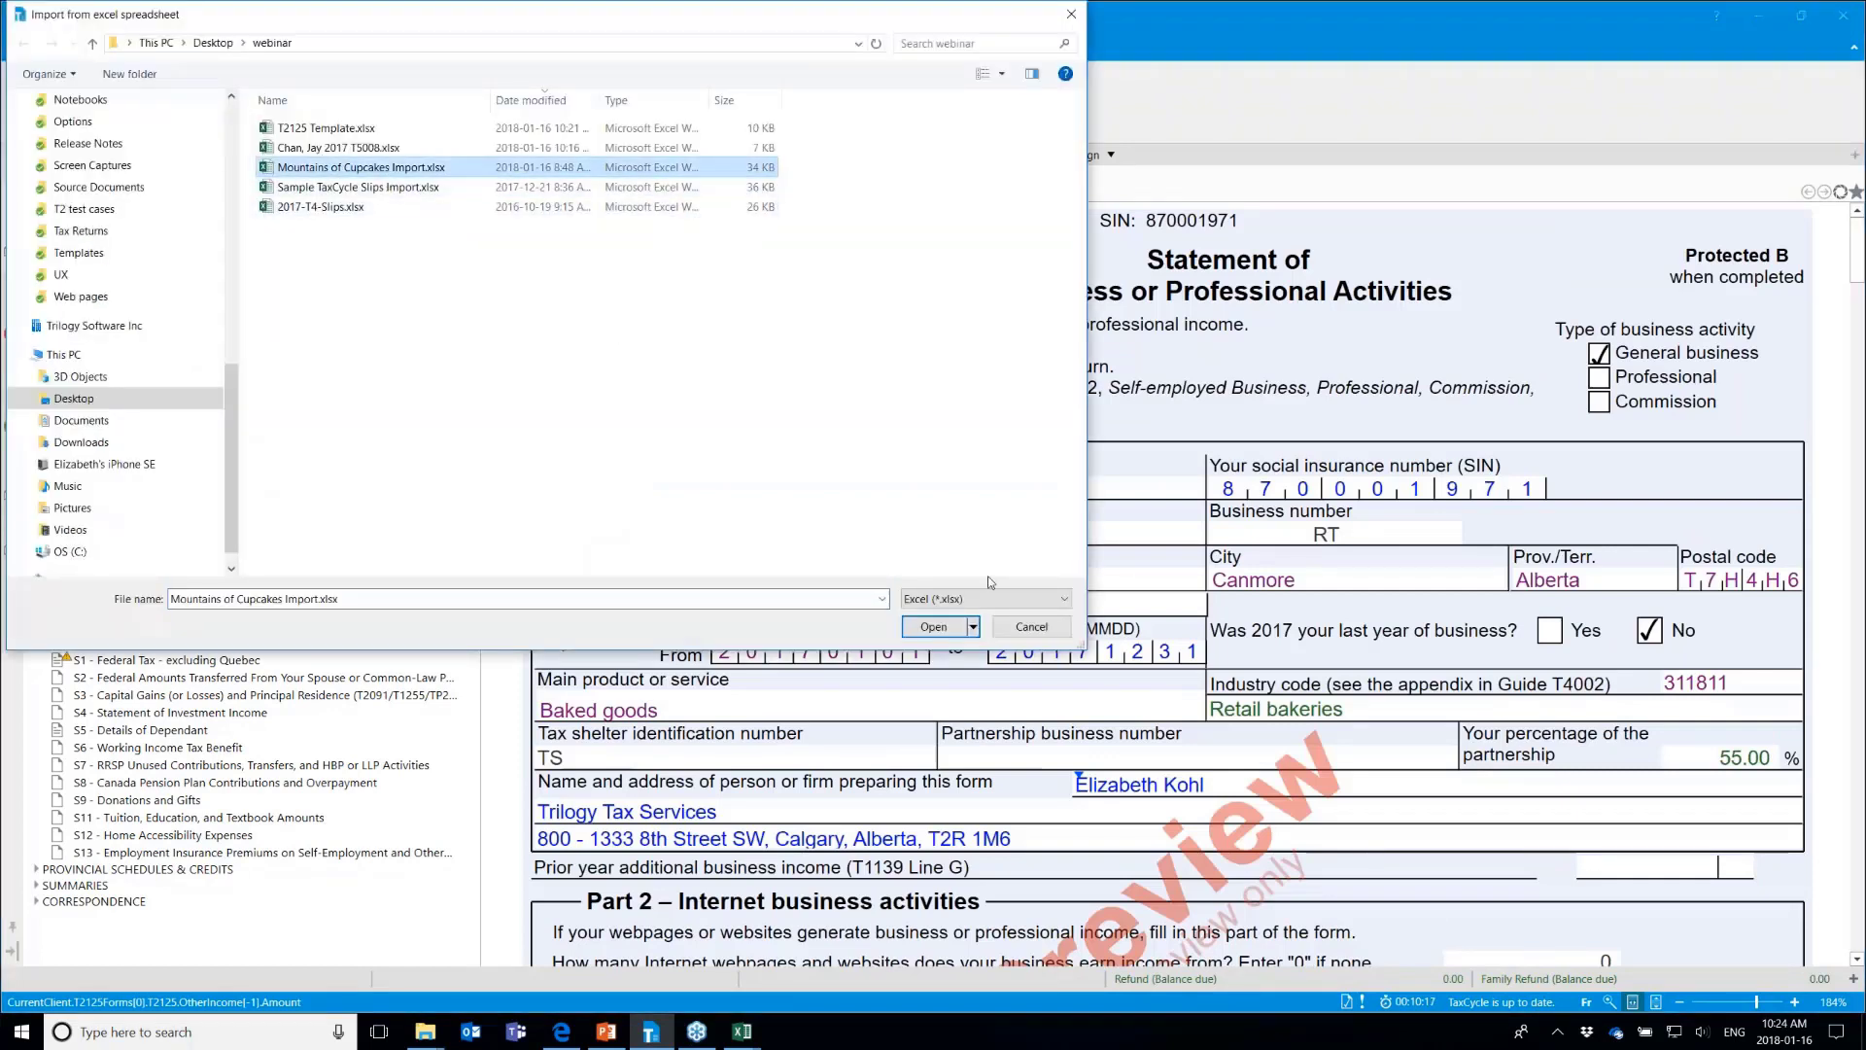
{"action": "left_click", "coordinate": [959, 633]}
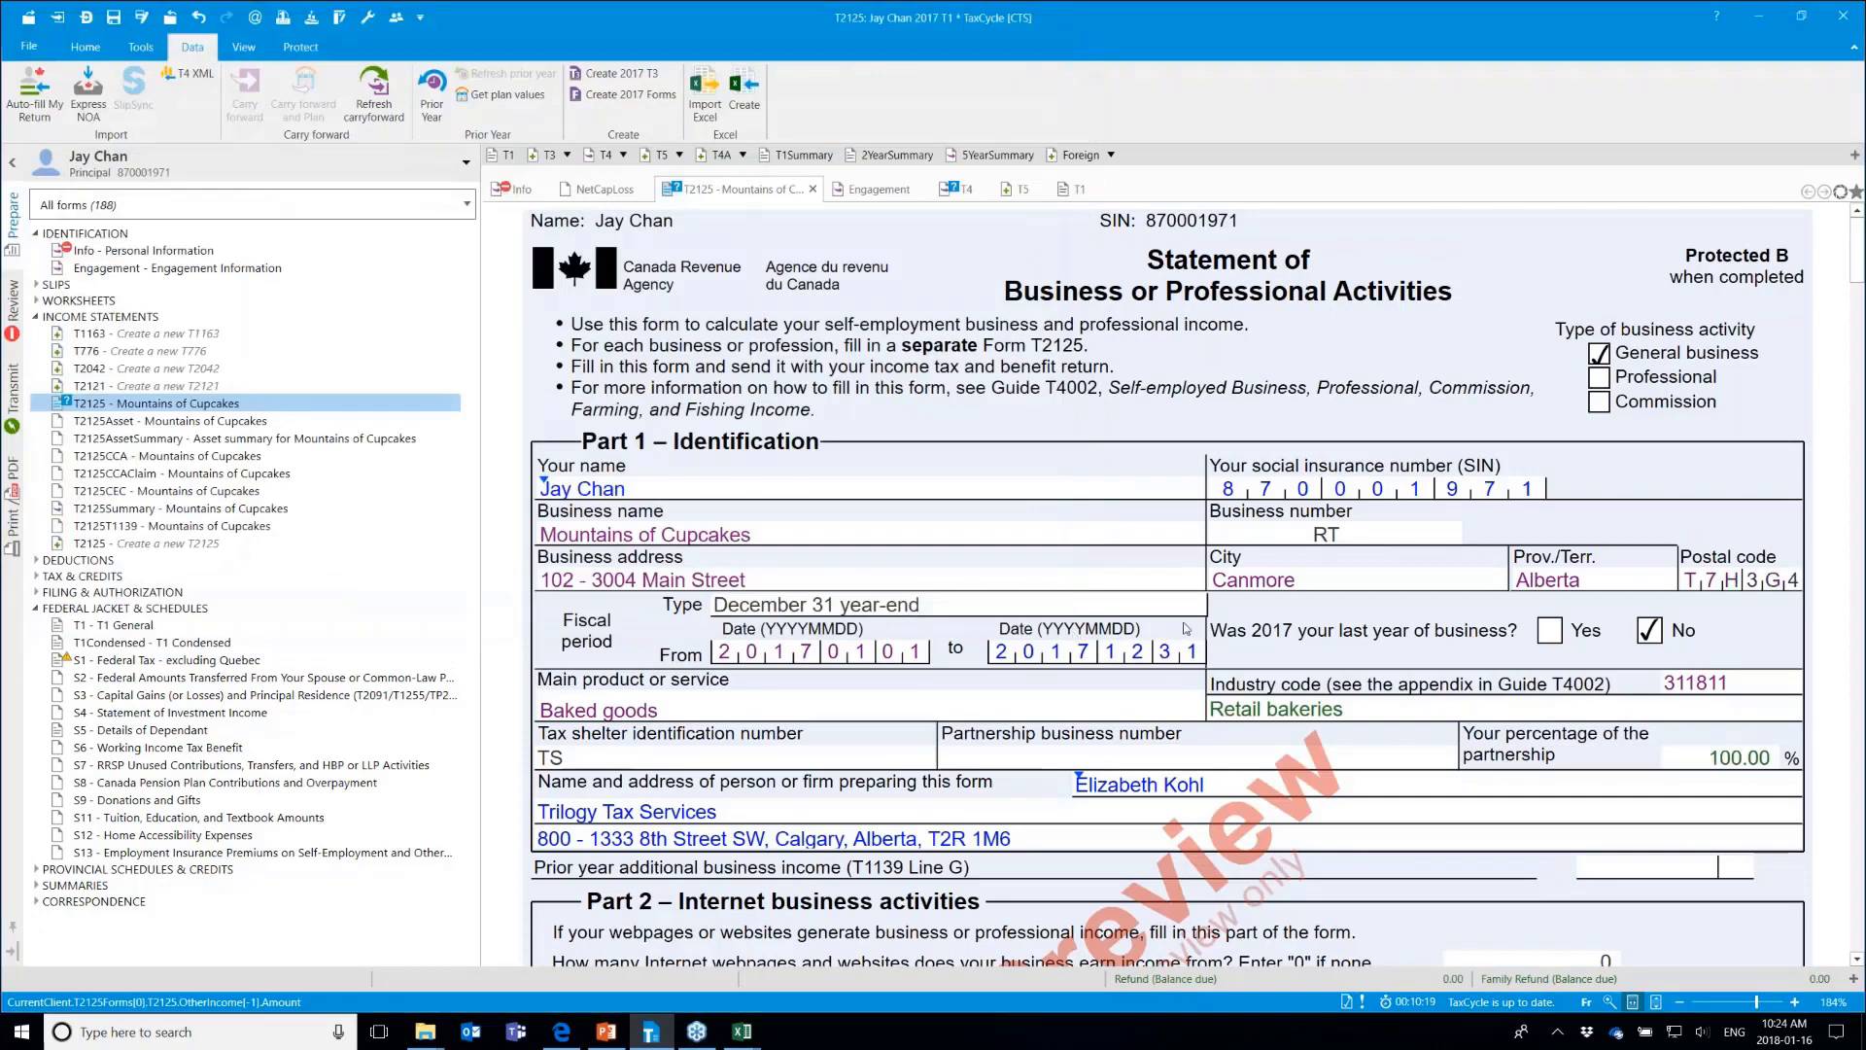
Review the imported income, cost of goods sold and expense amounts on the T2125 form
{"action": "scroll", "coordinate": [1222, 658], "scroll_direction": "up", "scroll_amount": 1}
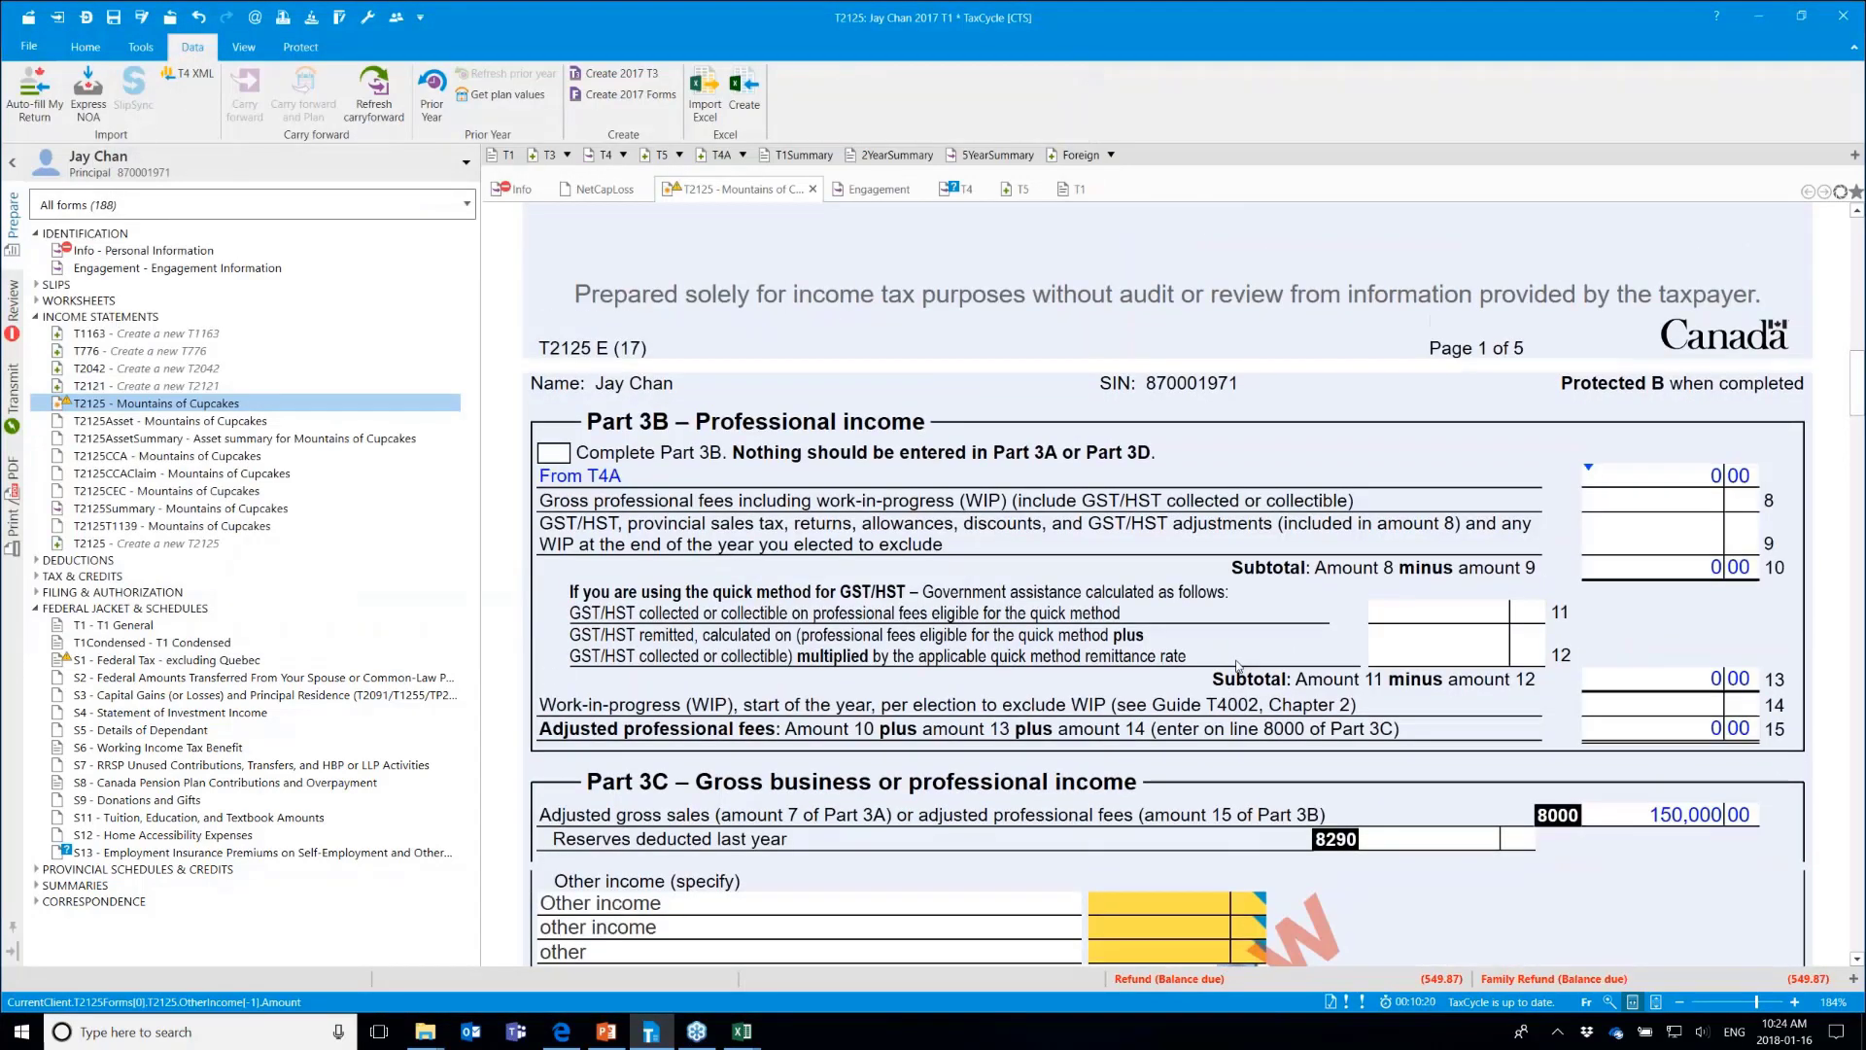
{"action": "scroll", "coordinate": [1239, 667], "scroll_direction": "up", "scroll_amount": 5}
{"action": "scroll", "coordinate": [1240, 665], "scroll_direction": "down", "scroll_amount": 4}
{"action": "scroll", "coordinate": [1249, 661], "scroll_direction": "down", "scroll_amount": 7}
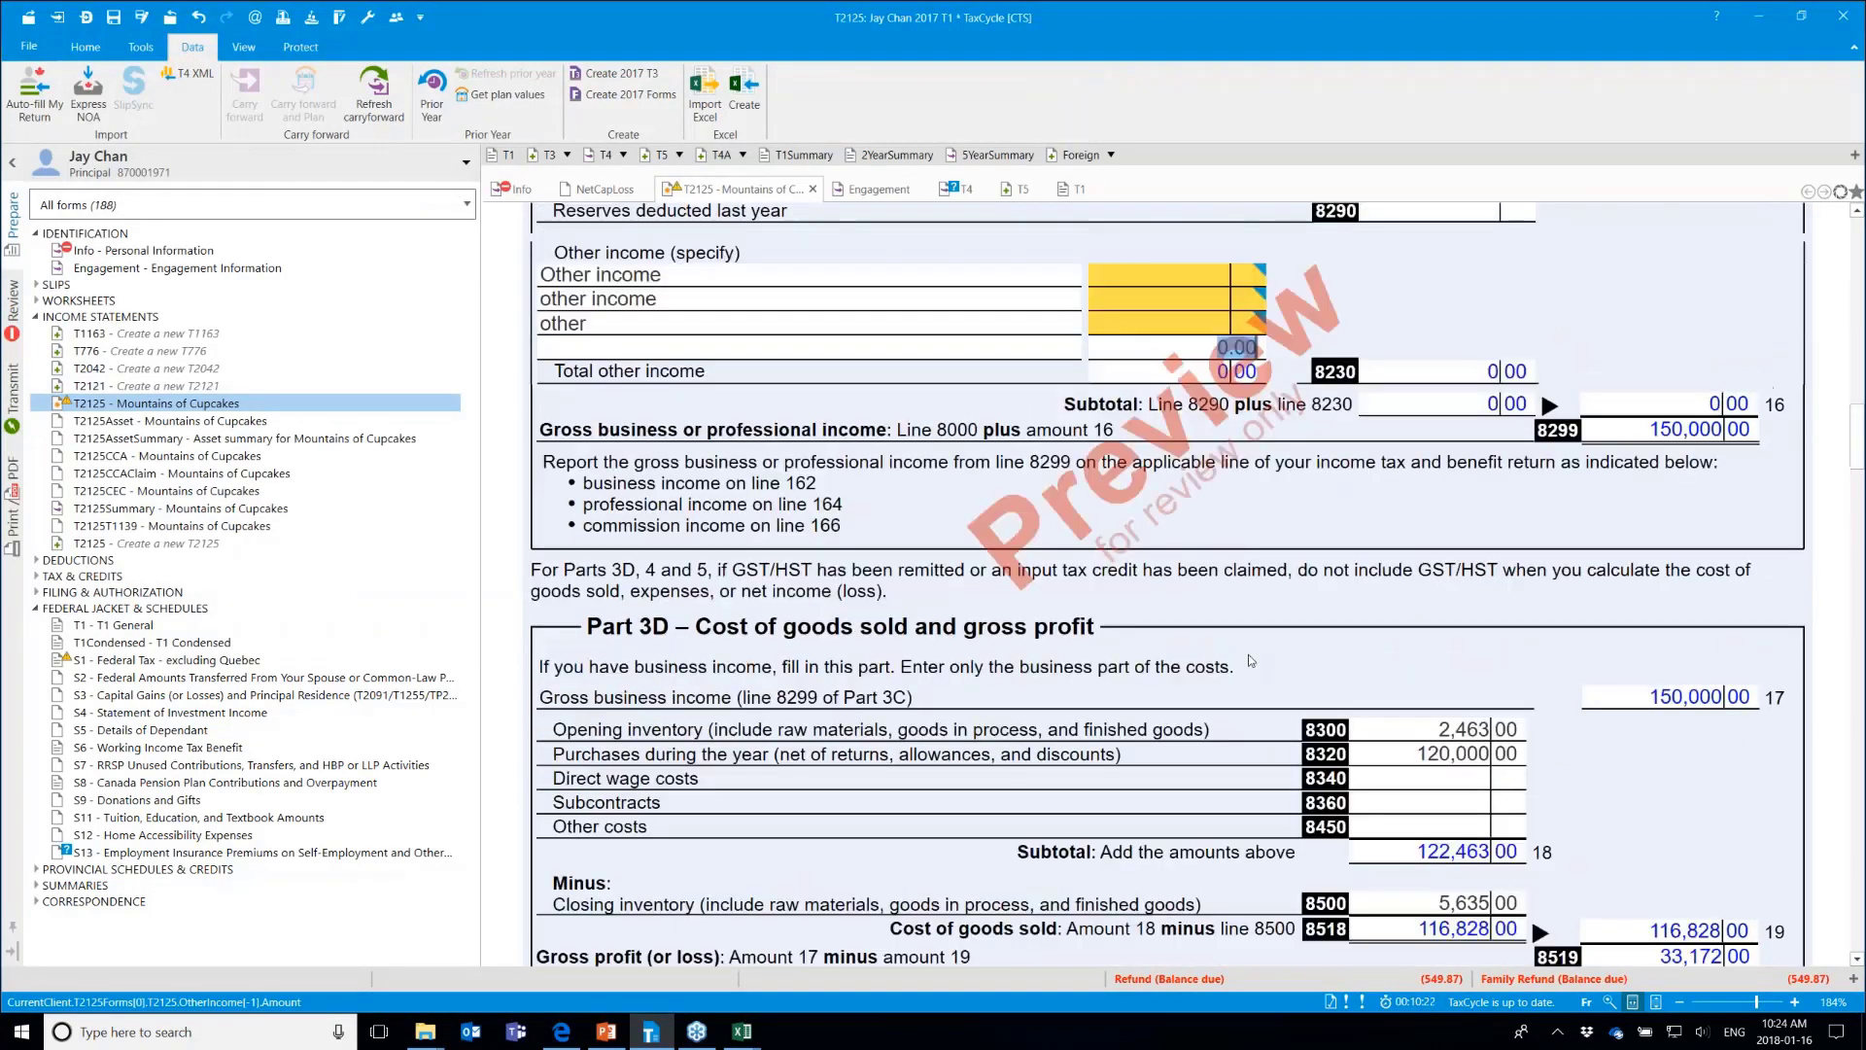
{"action": "scroll", "coordinate": [1251, 661], "scroll_direction": "down", "scroll_amount": 8}
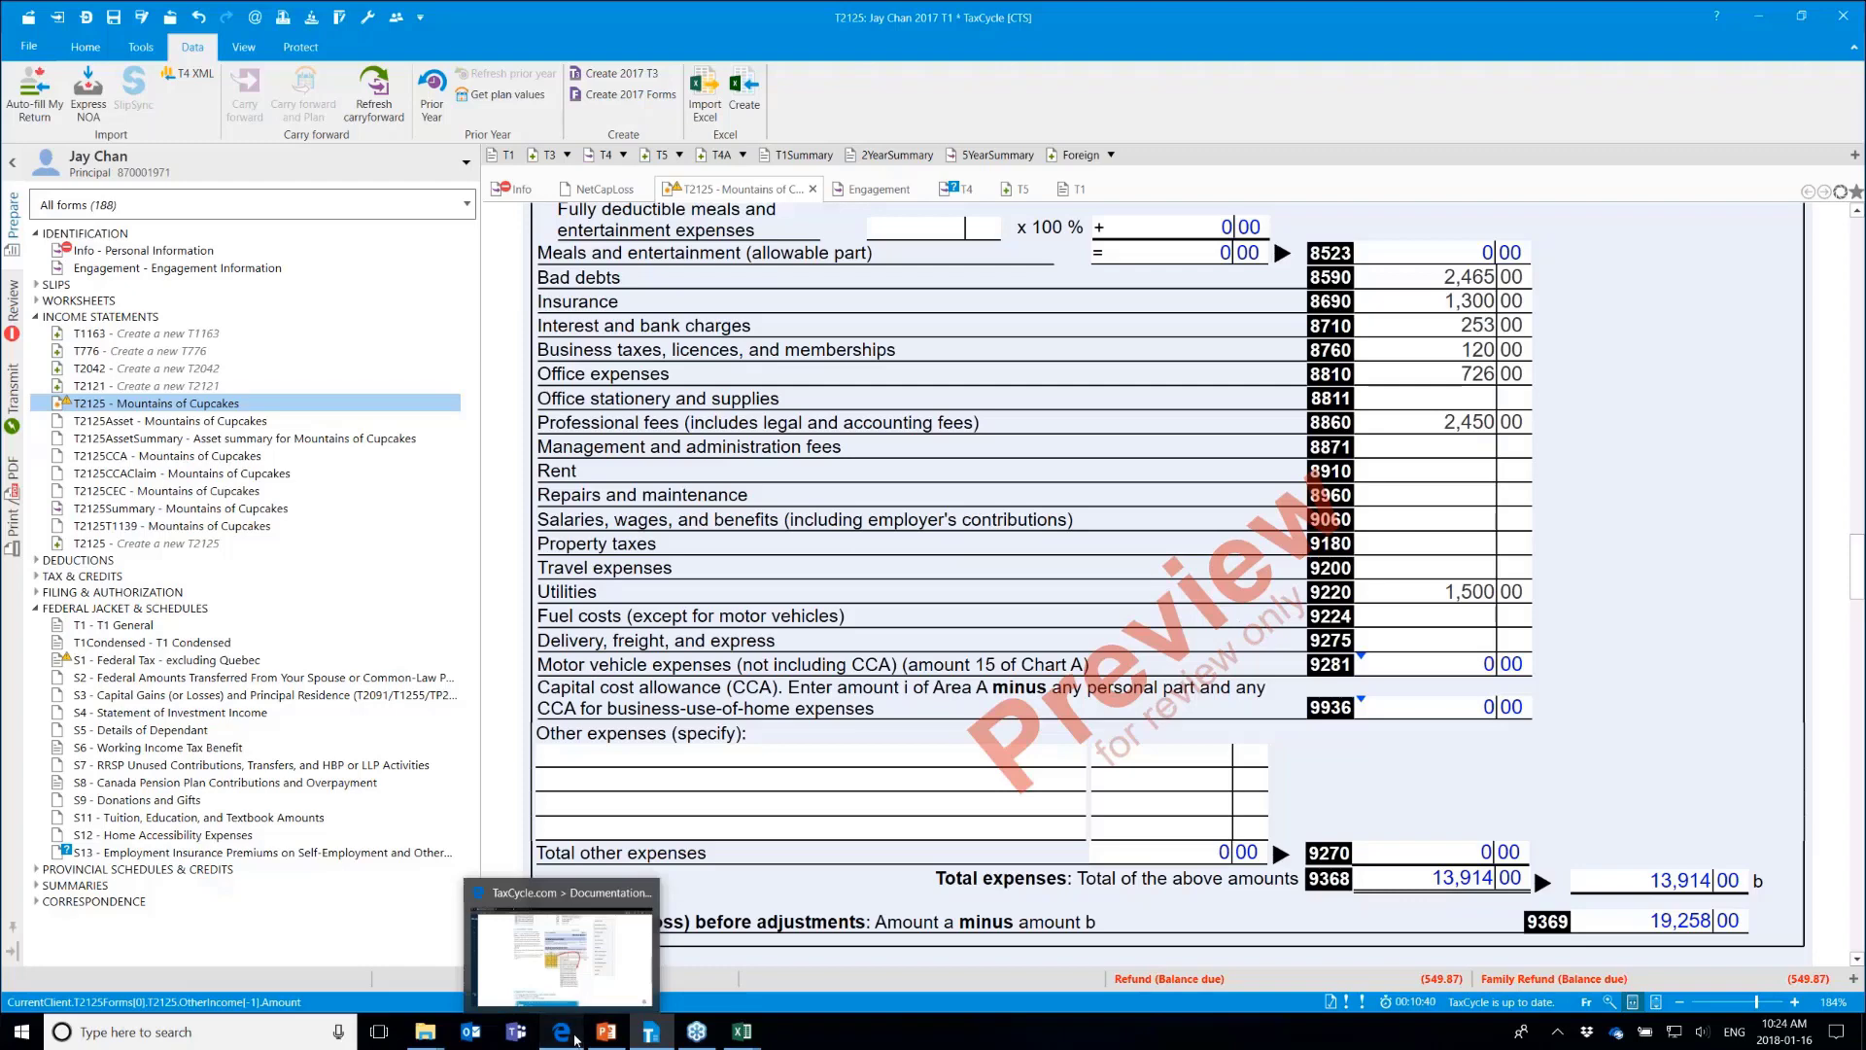
Switch to the TaxCycle online community in the browser, decline its notifications and filter the topics to the Sharing category
{"action": "left_click", "coordinate": [574, 1037]}
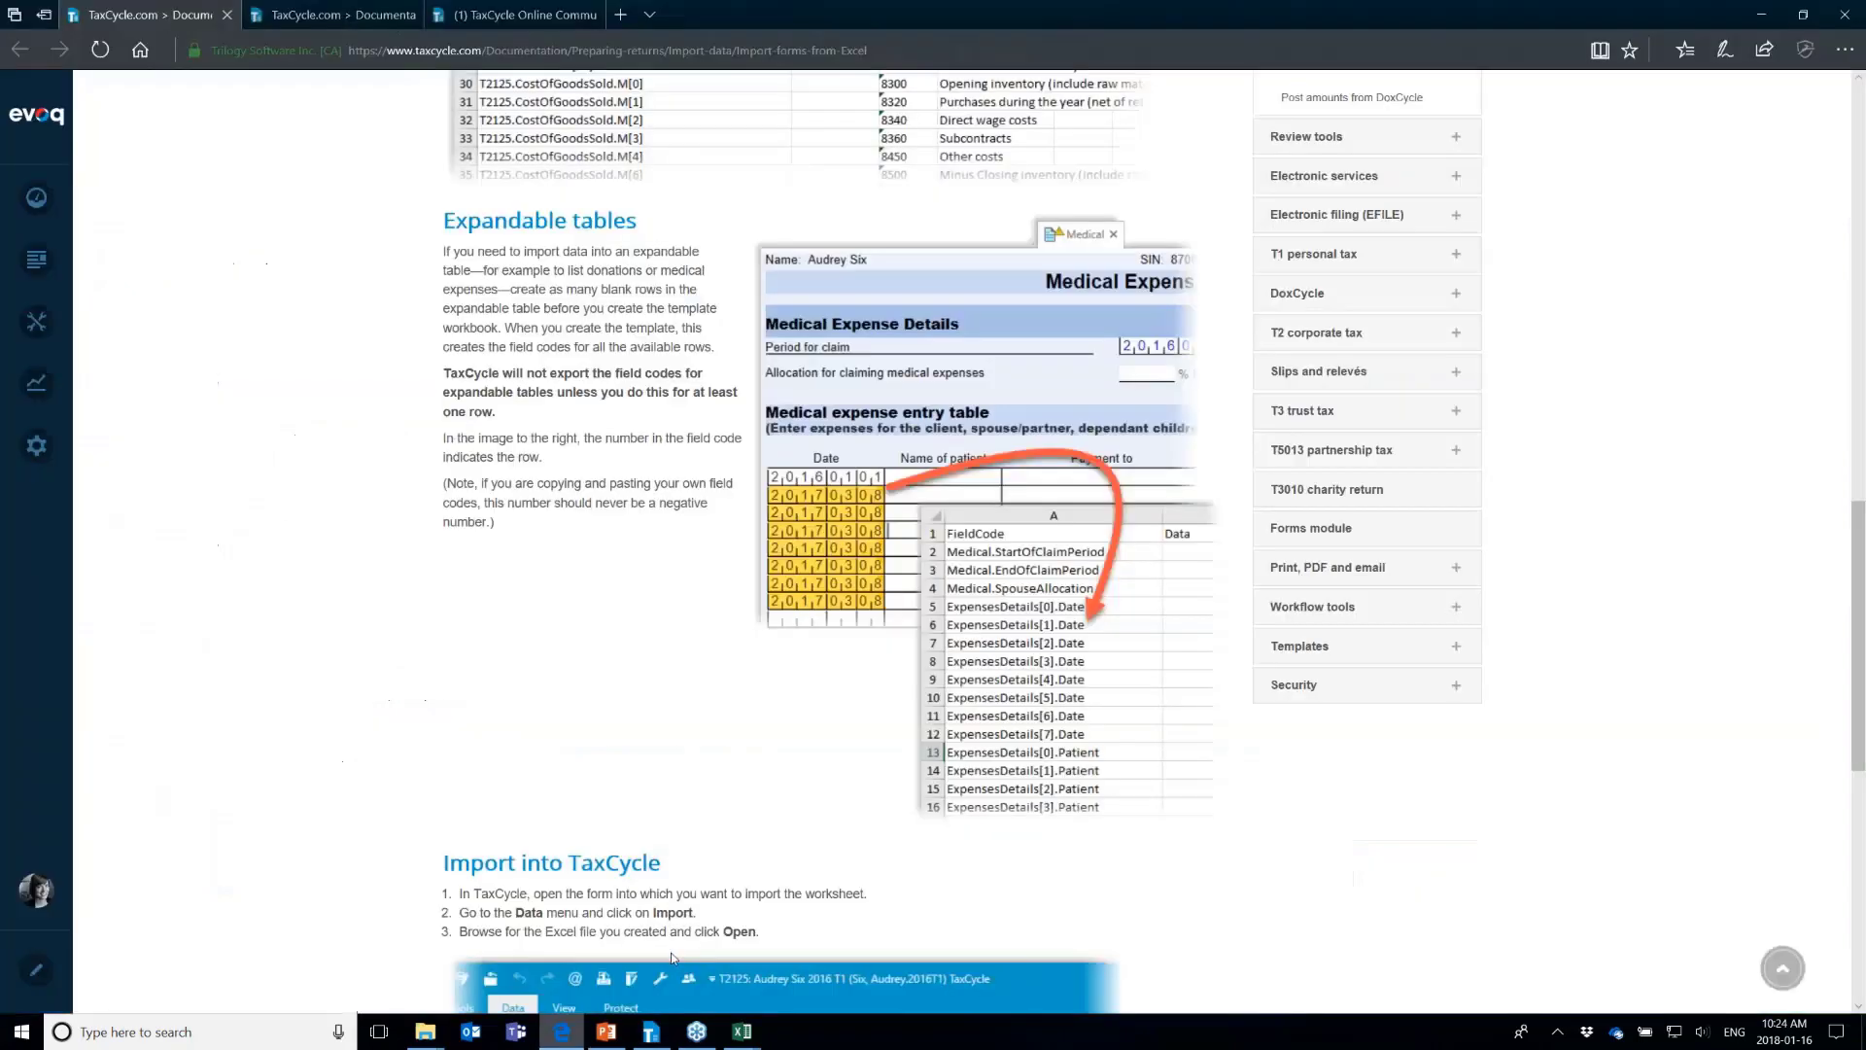
{"action": "left_click", "coordinate": [500, 16]}
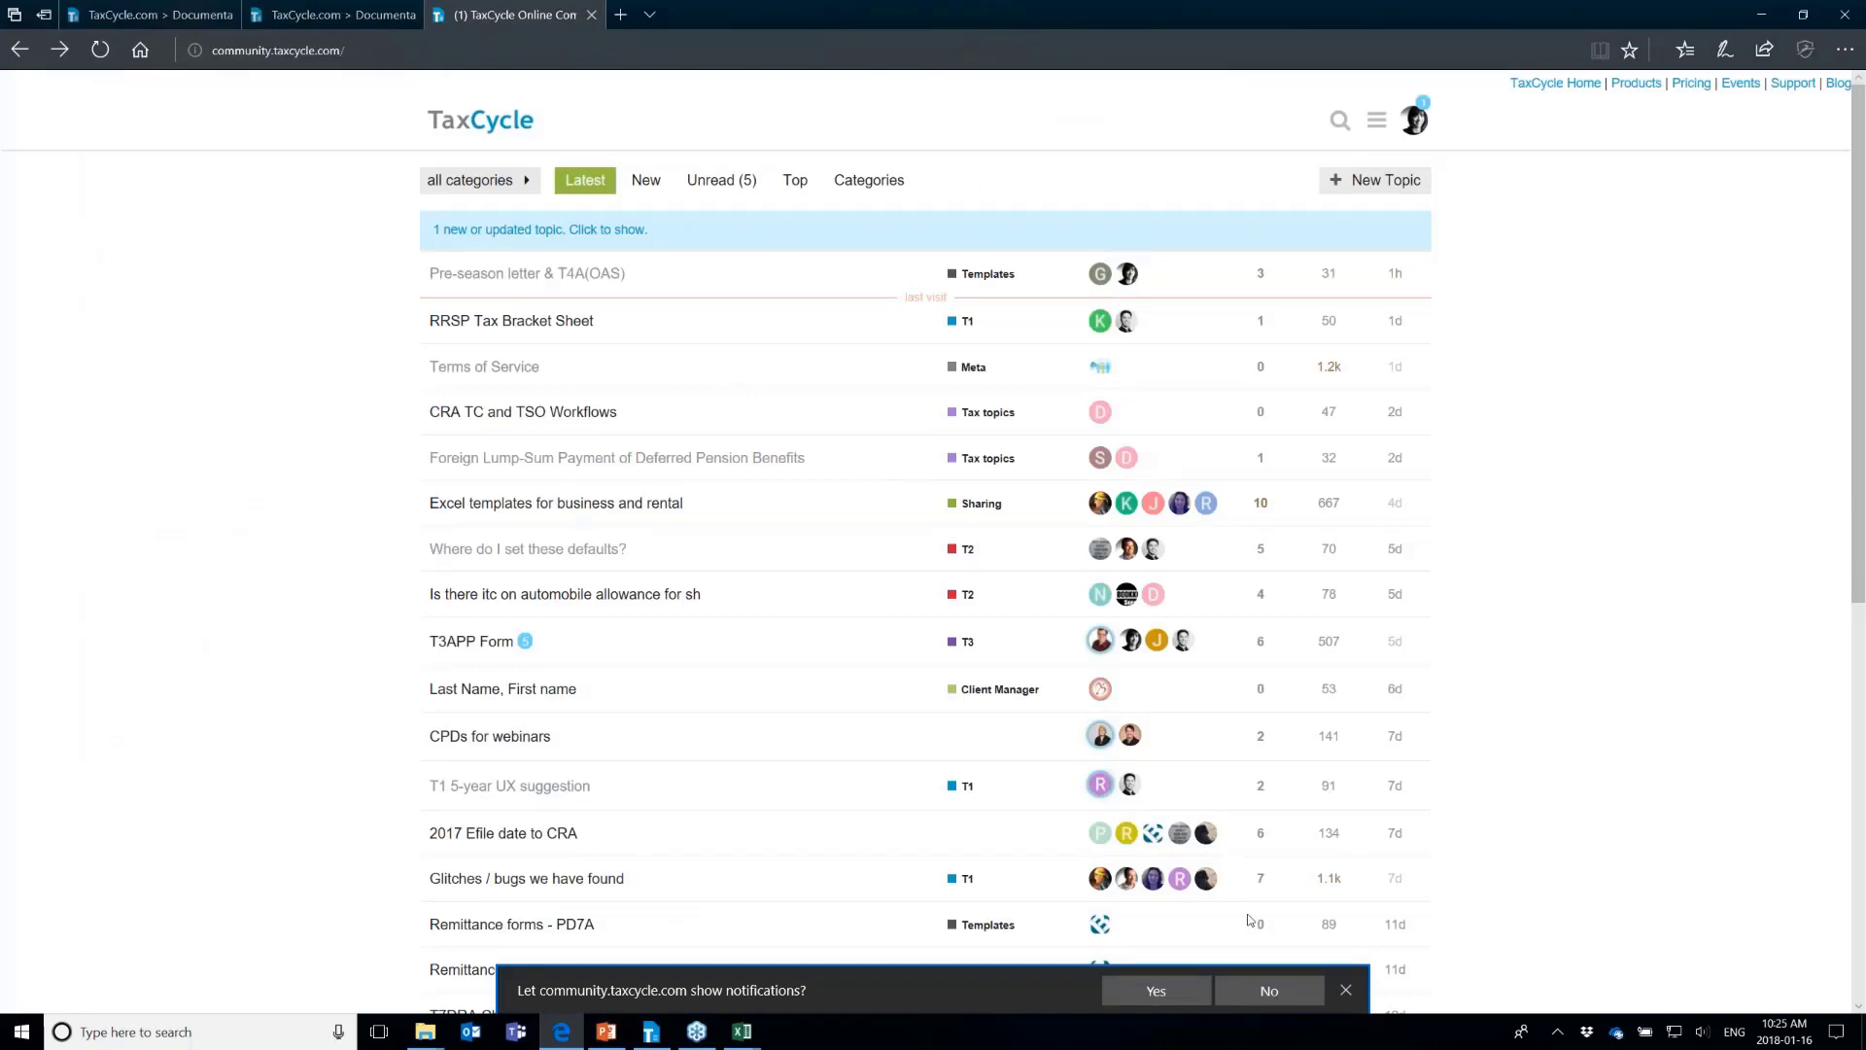
{"action": "left_click", "coordinate": [1269, 990]}
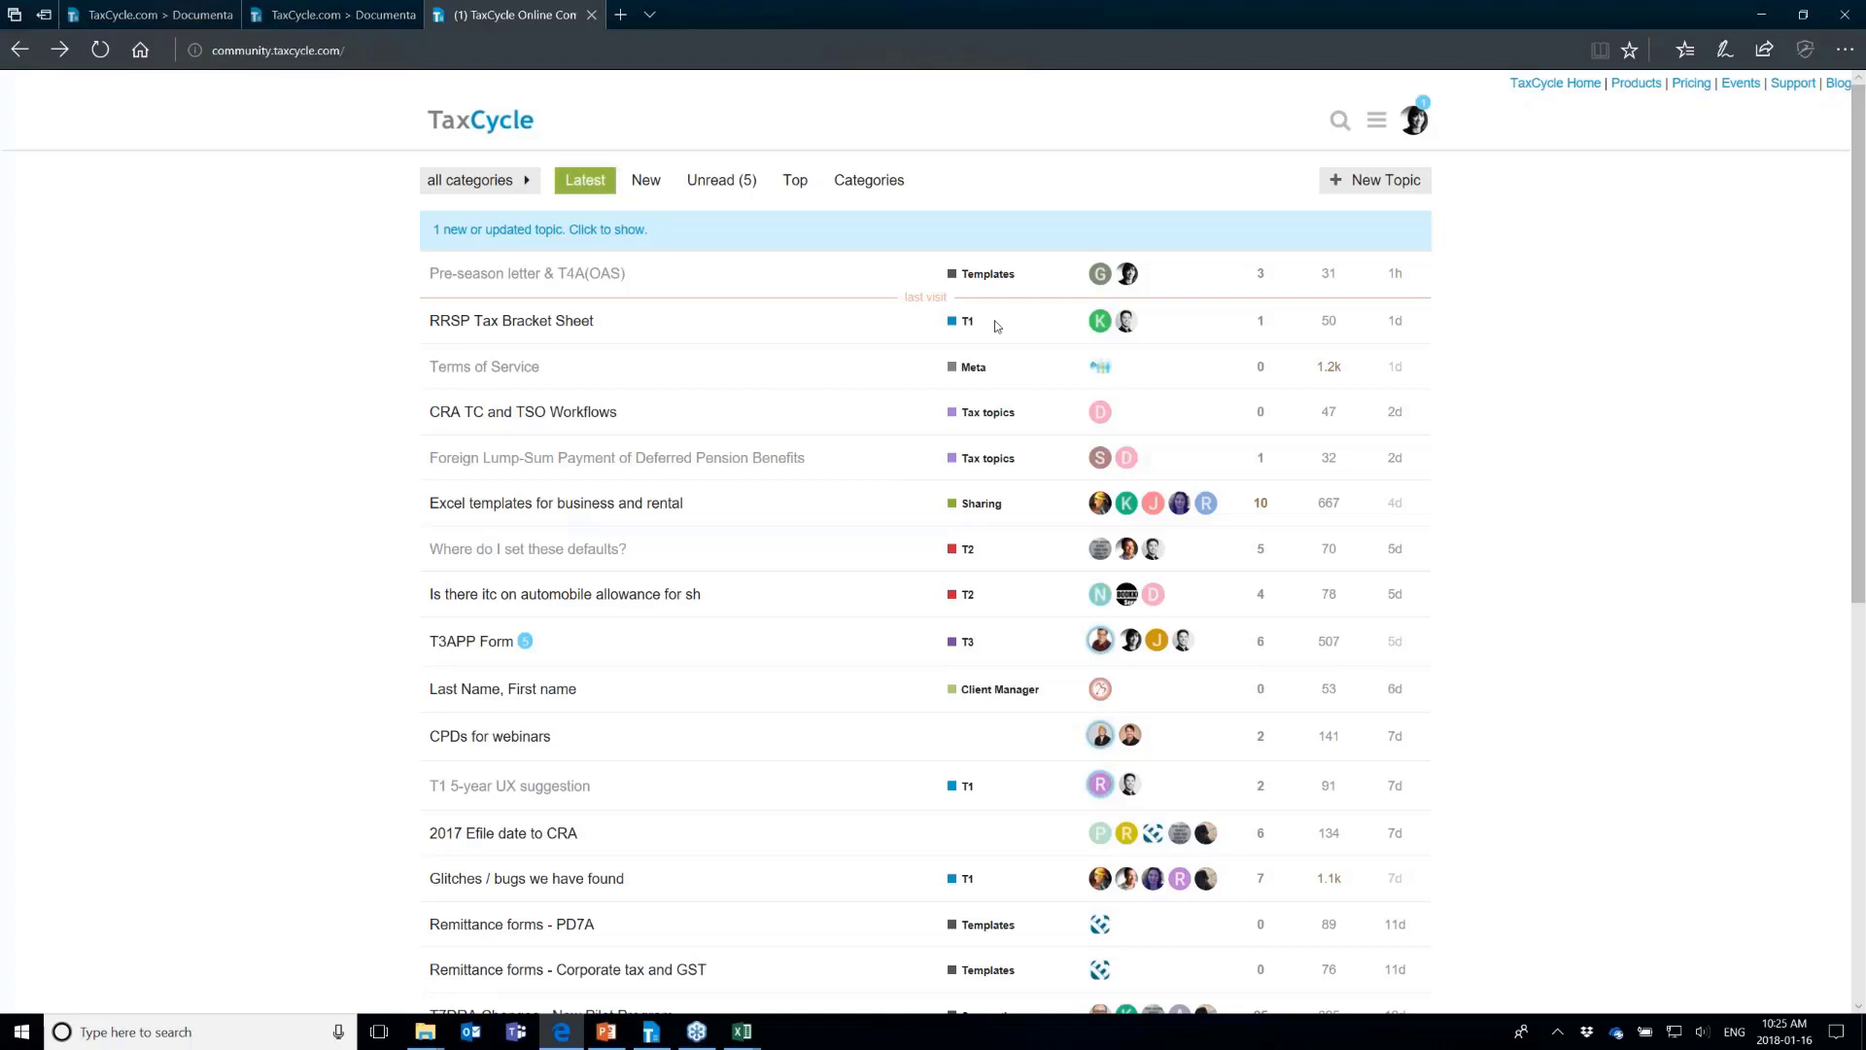
{"action": "left_click", "coordinate": [526, 183]}
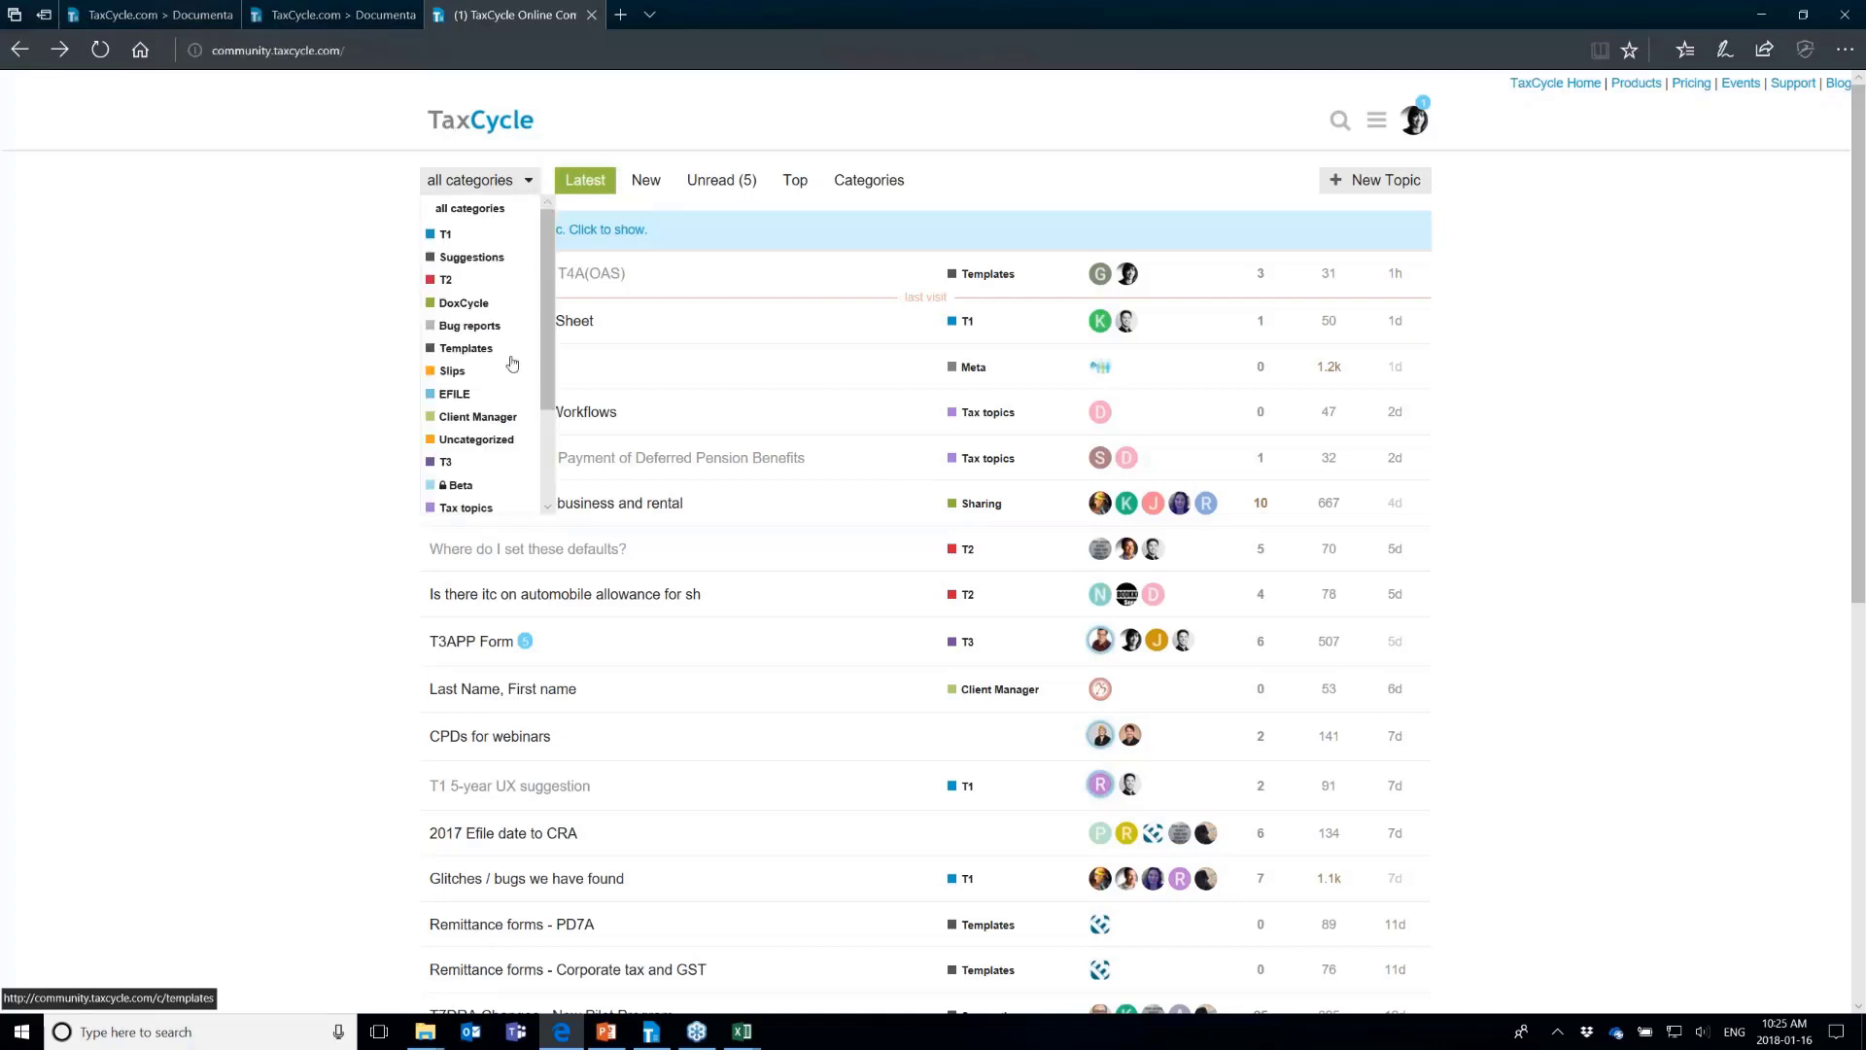
{"action": "scroll", "coordinate": [512, 364], "scroll_direction": "down", "scroll_amount": 3}
{"action": "left_click", "coordinate": [479, 428]}
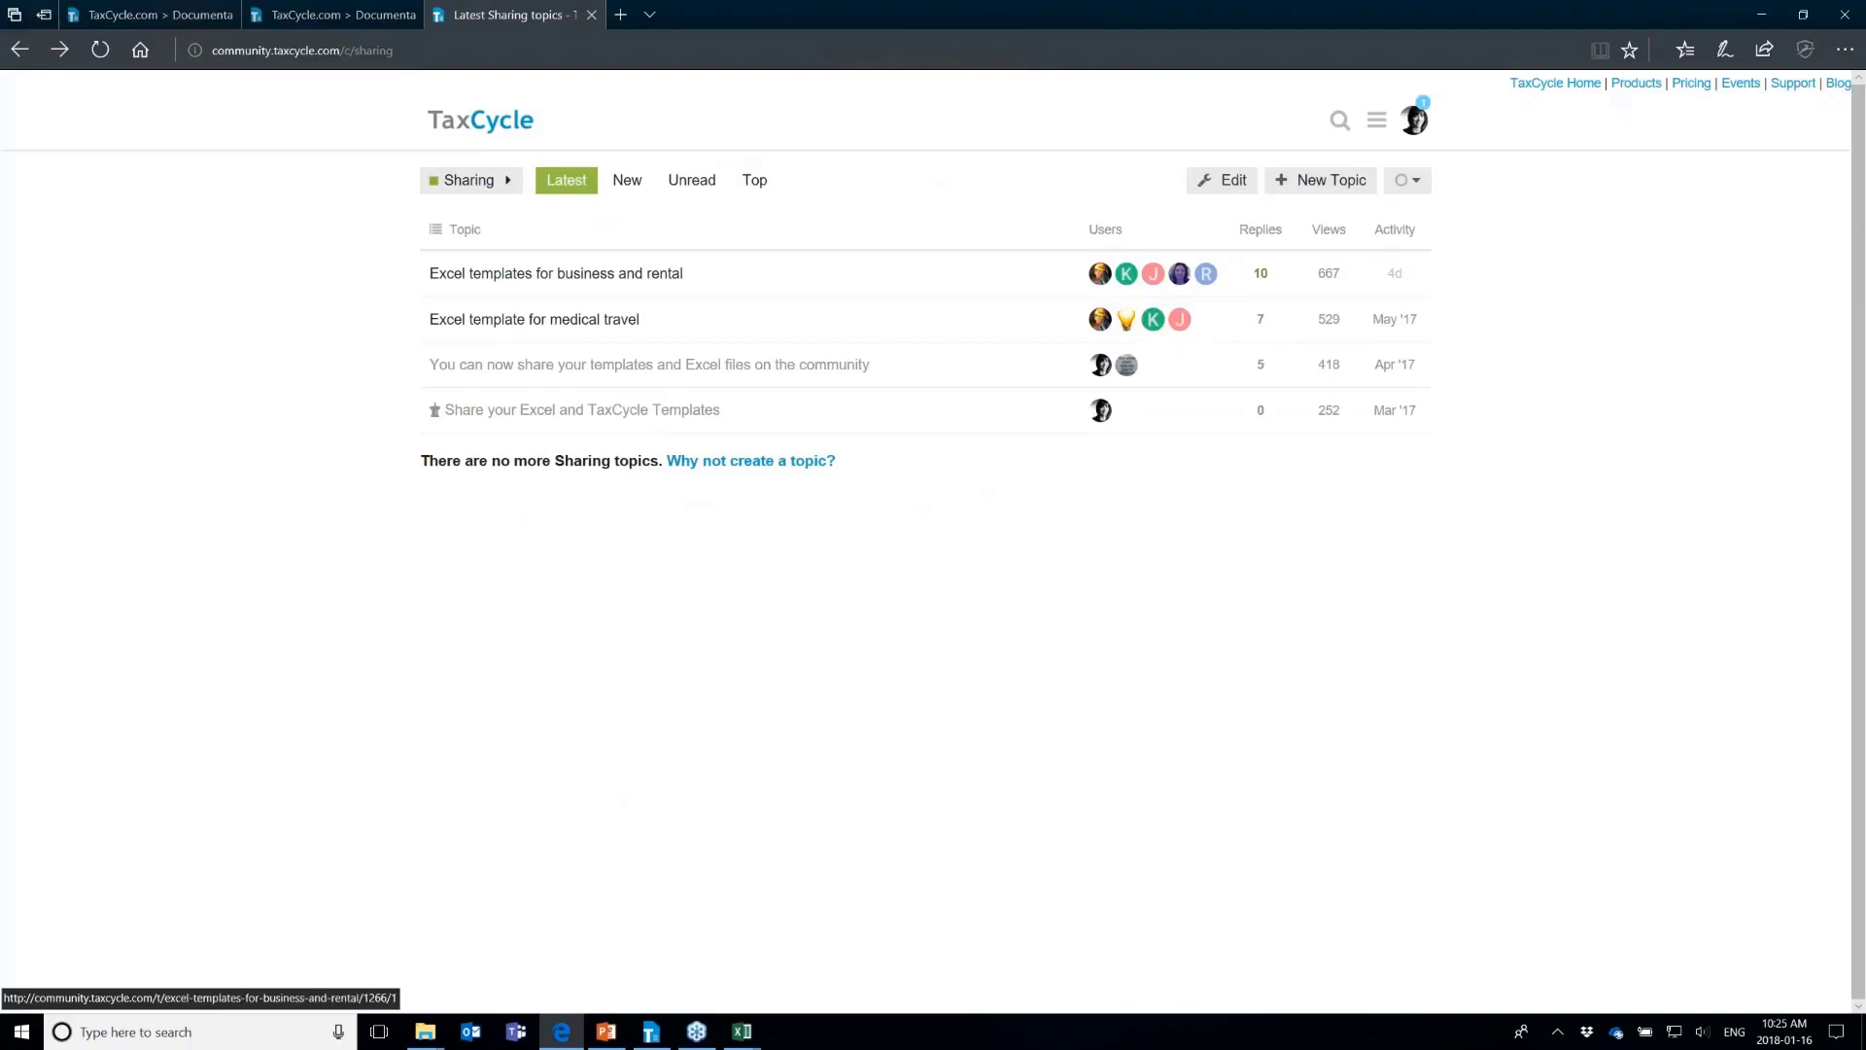
Review the Excel templates for business and rental topic in Sharing, and open the Excel template for medical travel topic
{"action": "left_click", "coordinate": [533, 276]}
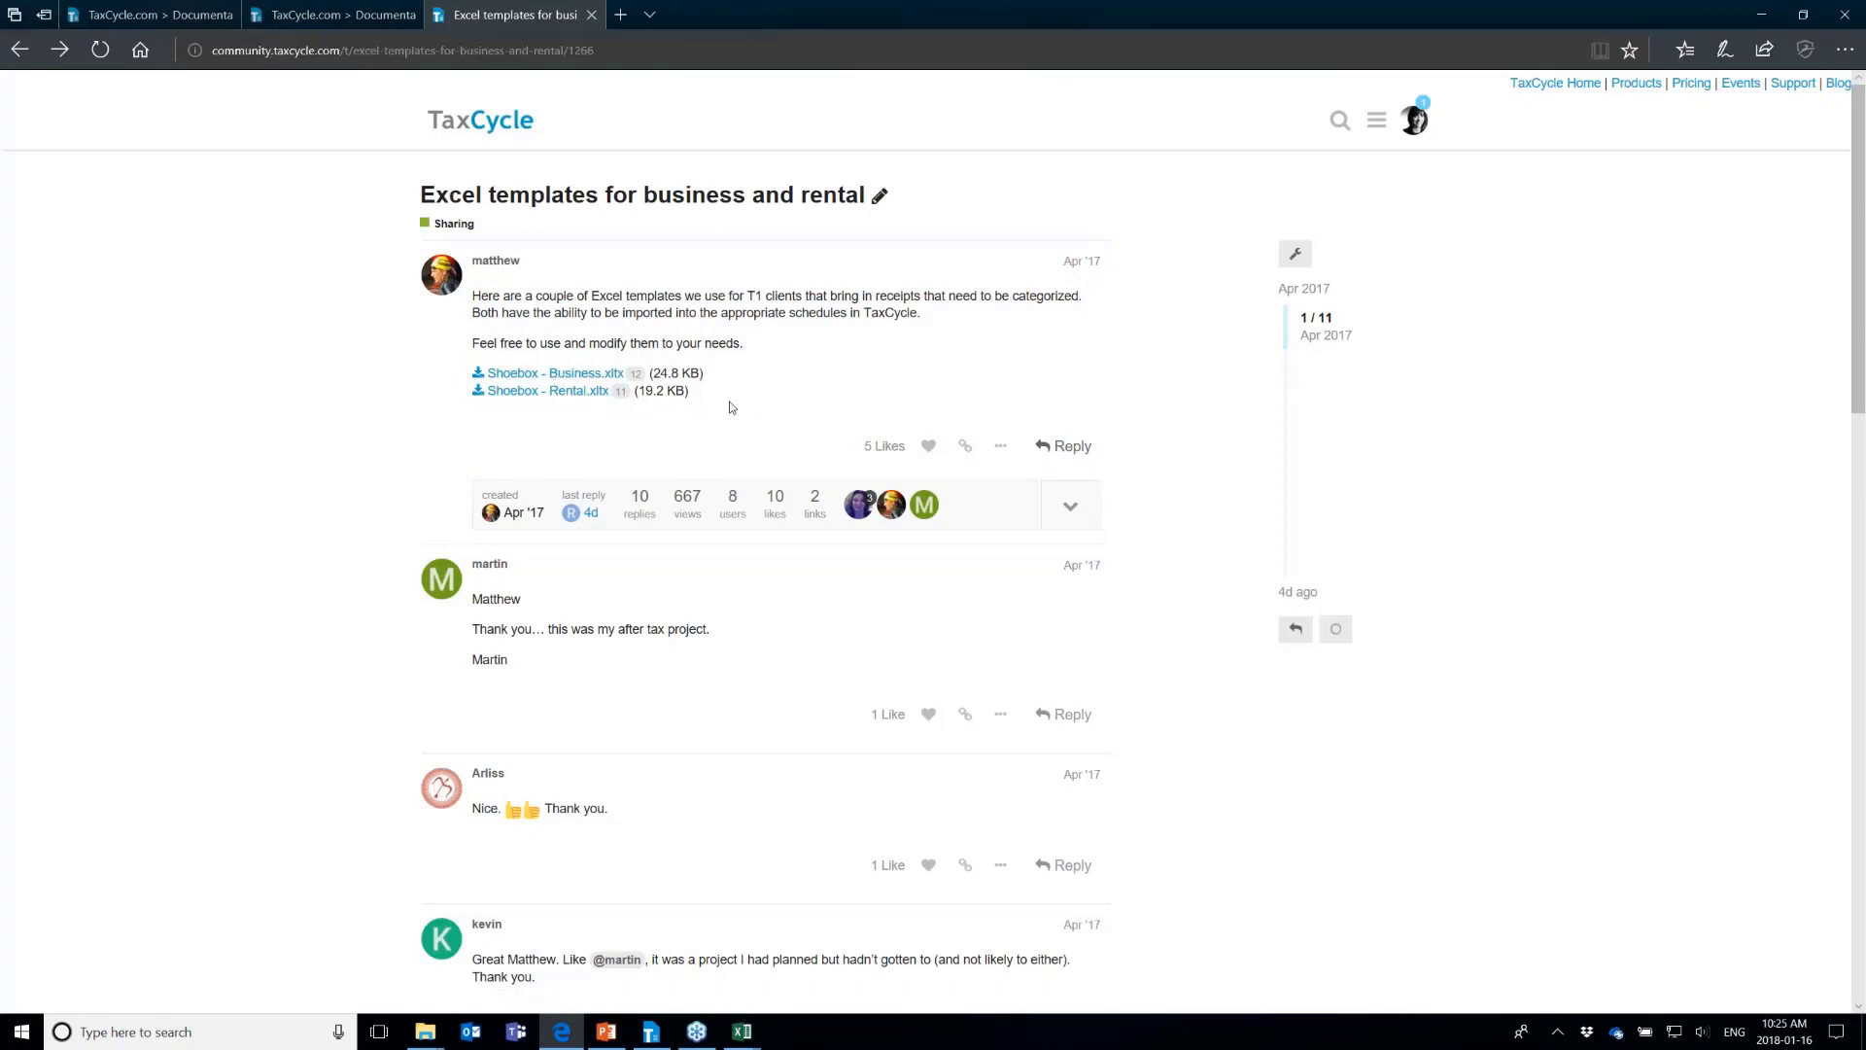
{"action": "scroll", "coordinate": [729, 408], "scroll_direction": "down", "scroll_amount": 1}
{"action": "scroll", "coordinate": [729, 416], "scroll_direction": "down", "scroll_amount": 4}
{"action": "scroll", "coordinate": [729, 416], "scroll_direction": "up", "scroll_amount": 5}
{"action": "left_click", "coordinate": [23, 55]}
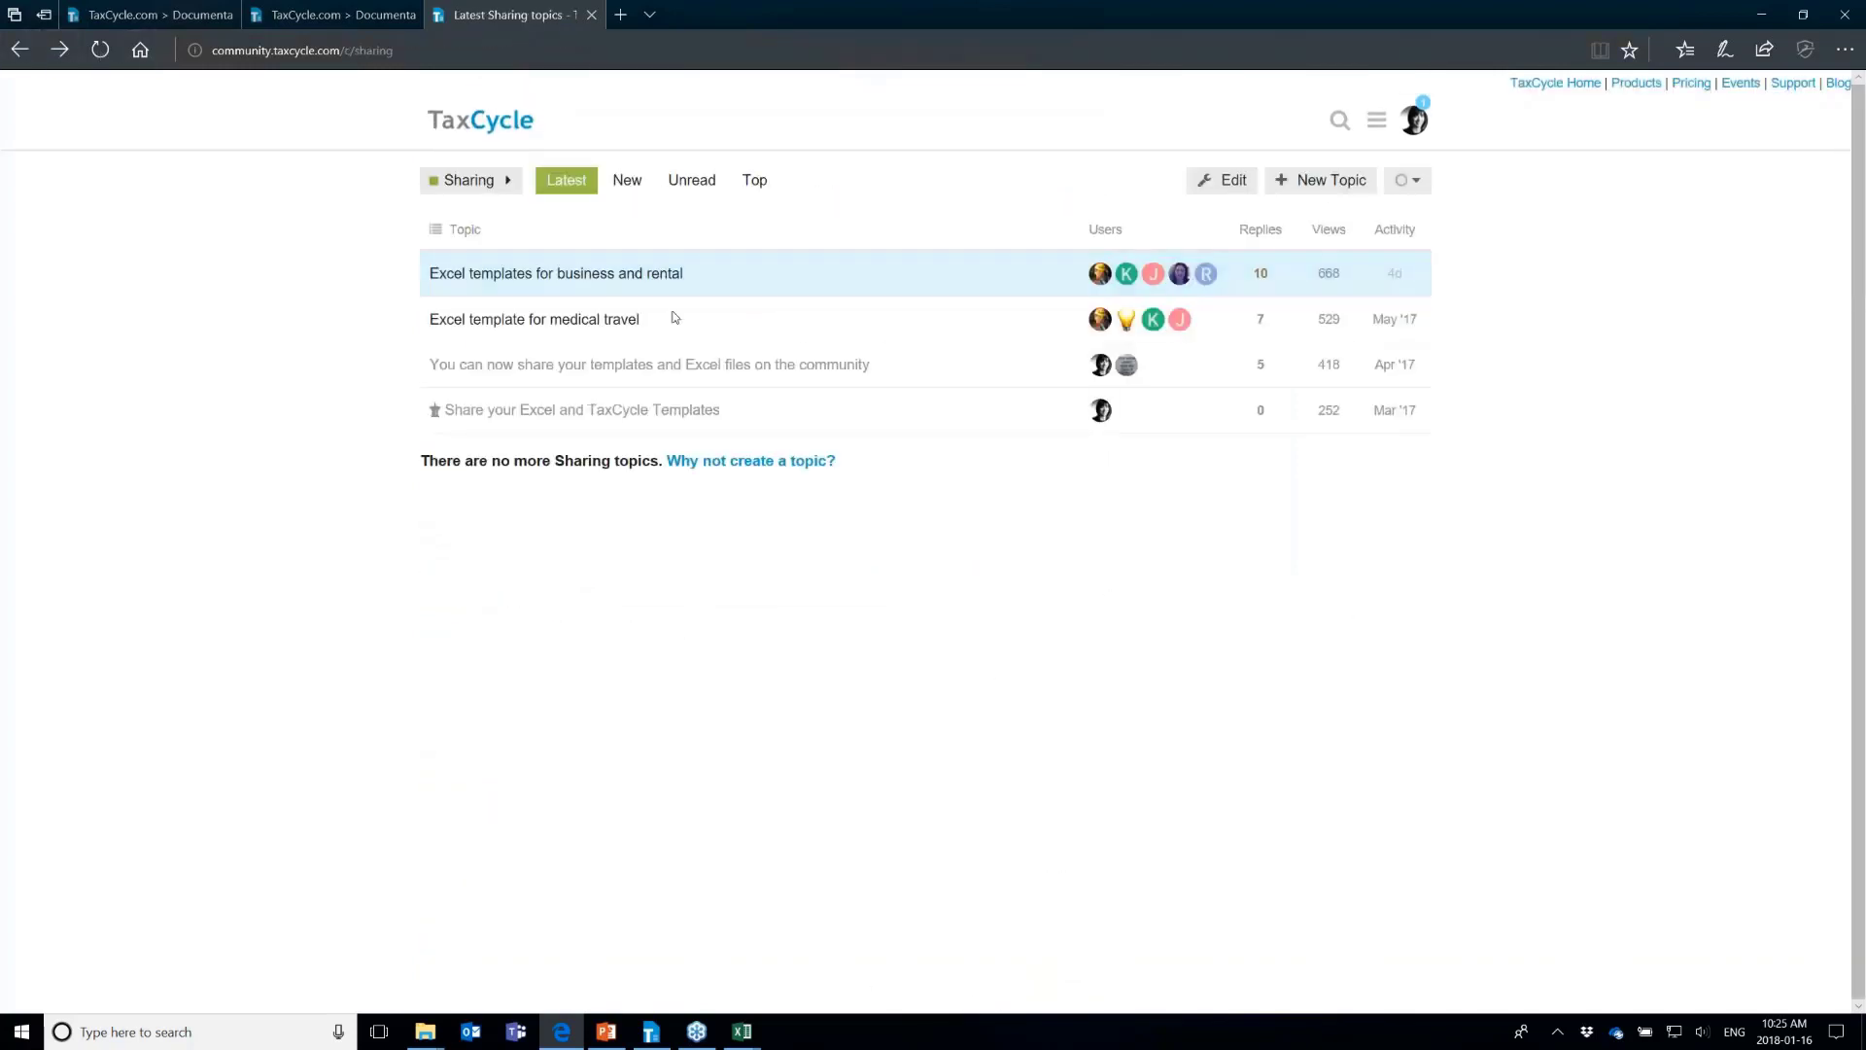
{"action": "left_click", "coordinate": [583, 322]}
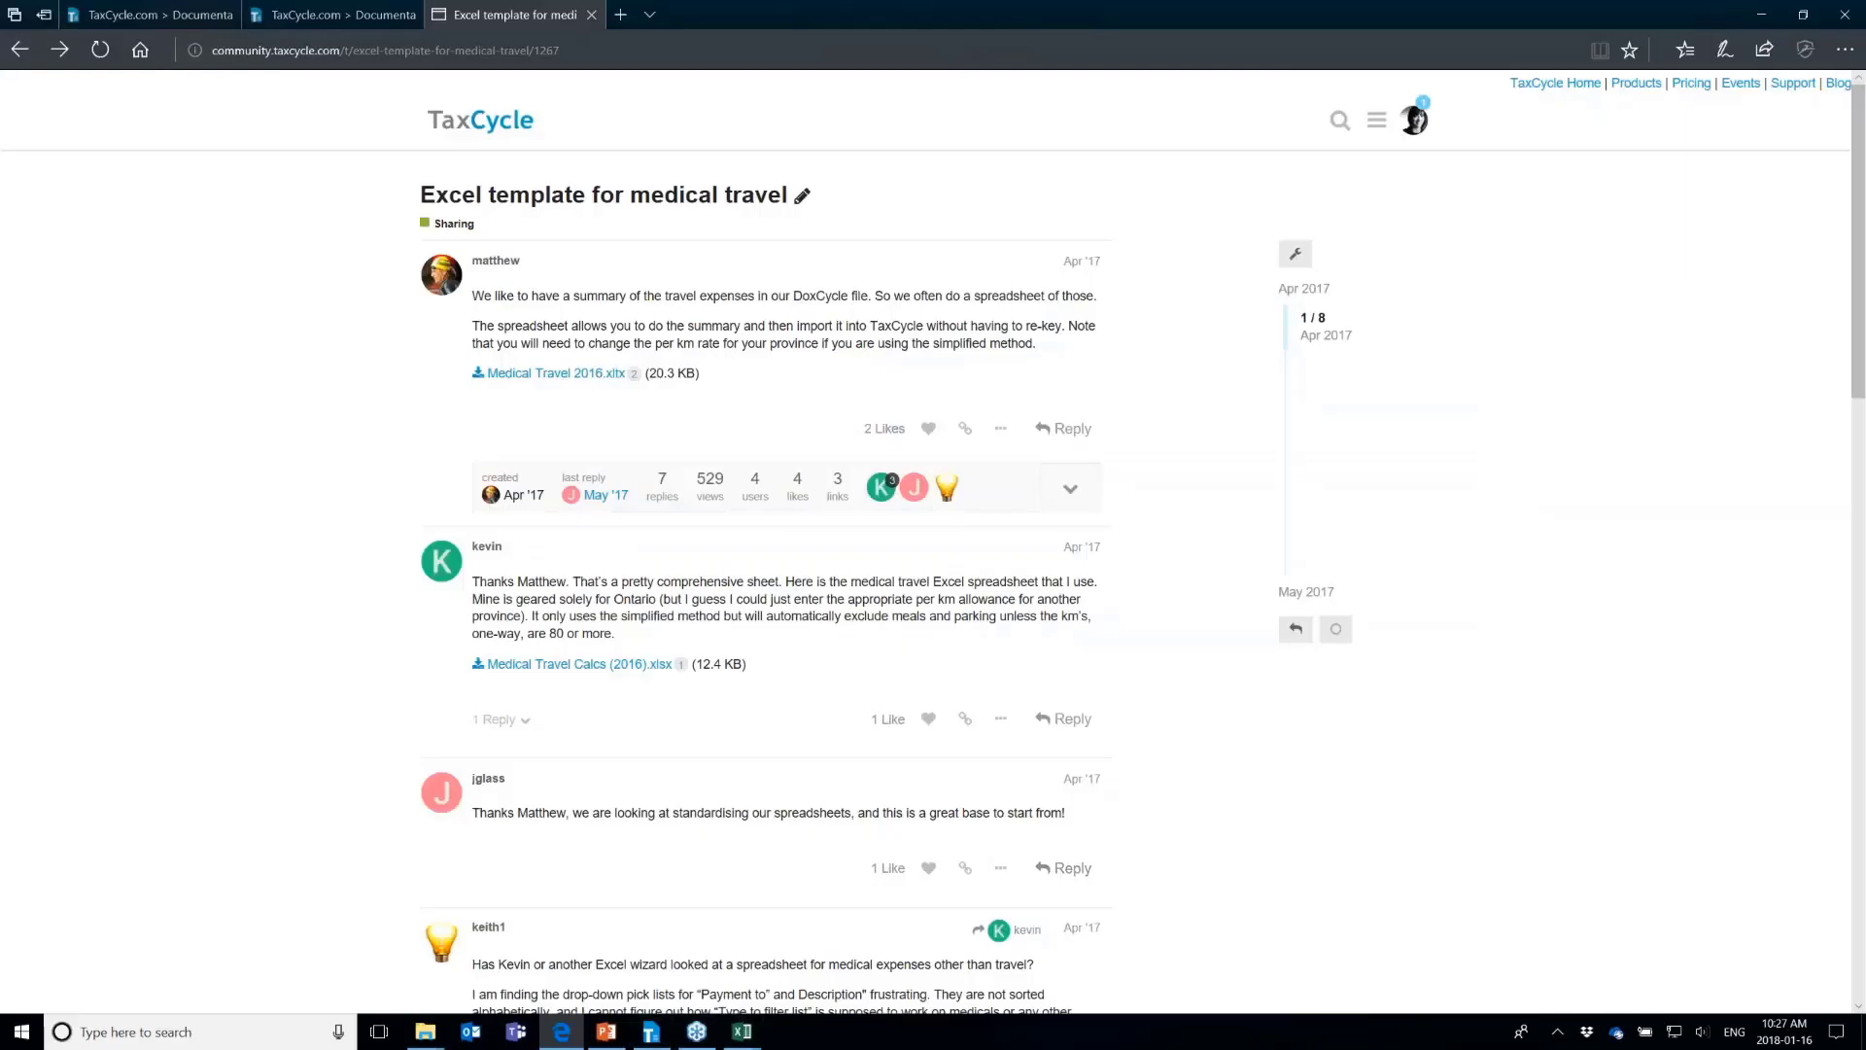
Switch to TaxCycle and close the open 2017 T1 return without saving the changes
{"action": "mouse_move", "coordinate": [743, 1043]}
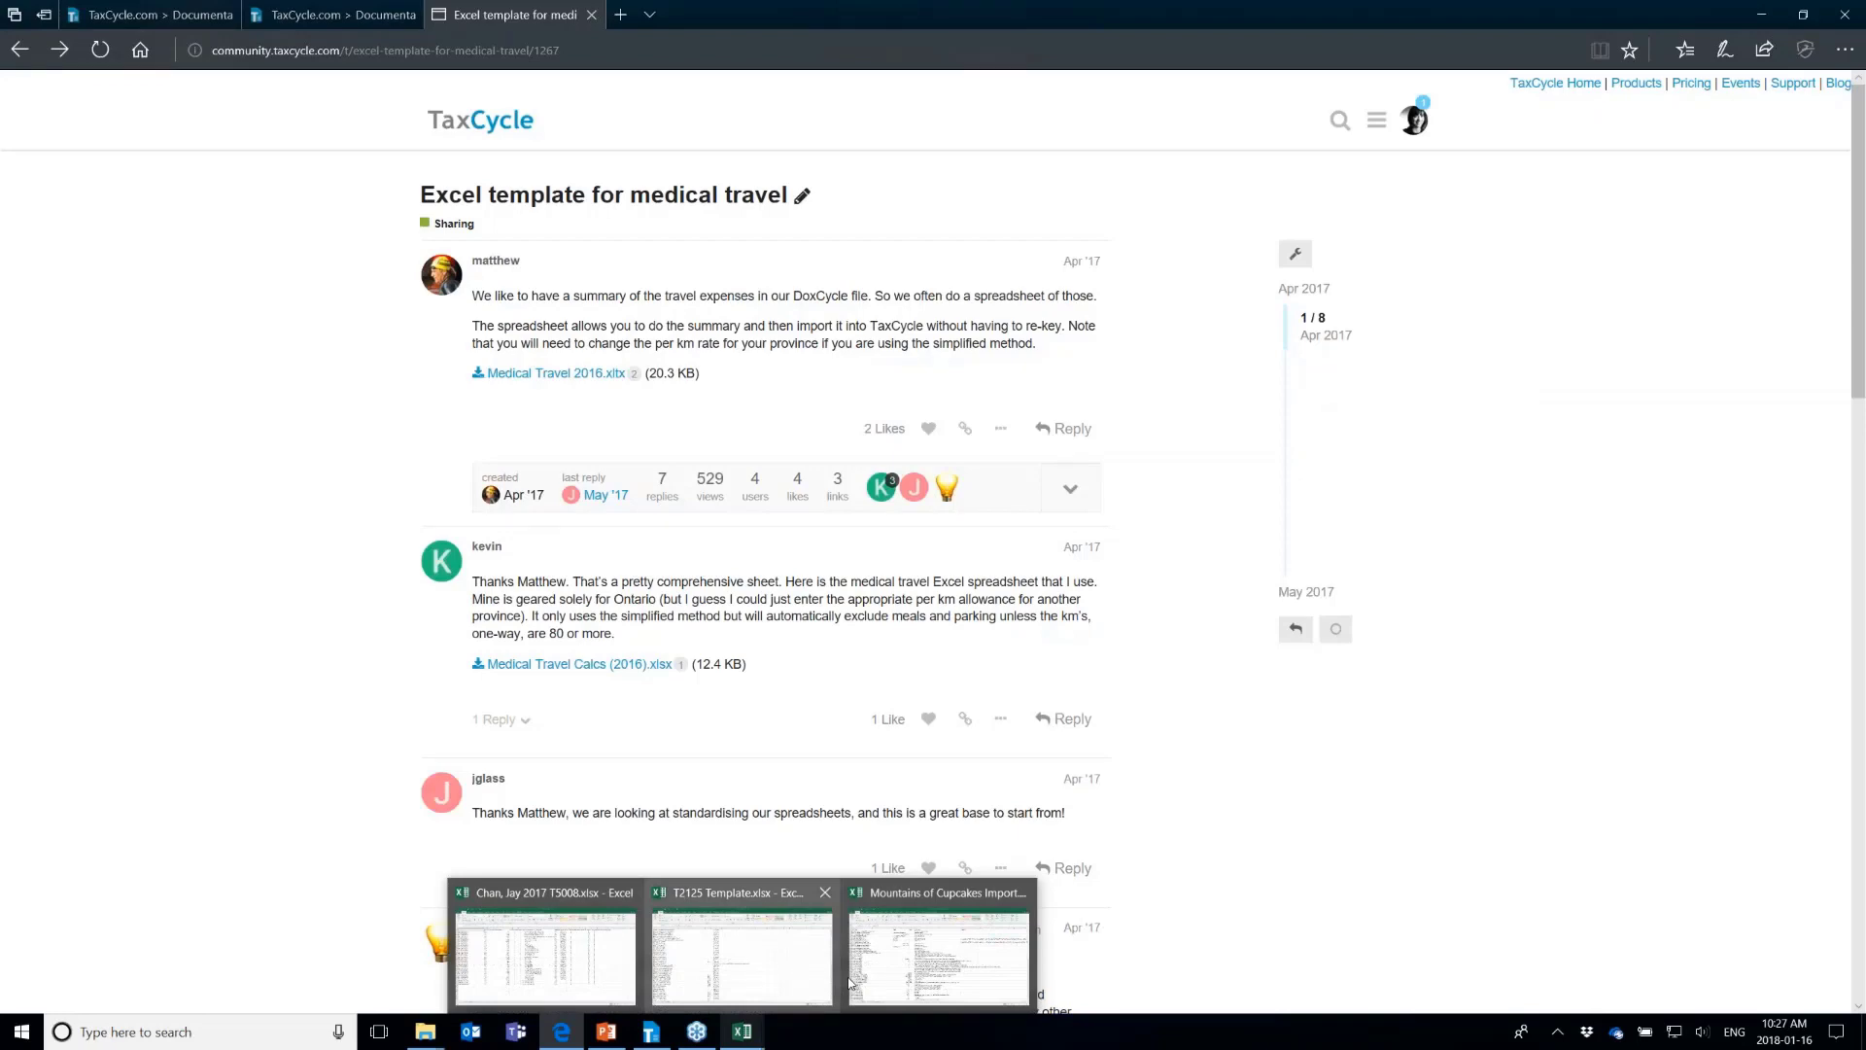
{"action": "mouse_move", "coordinate": [925, 964]}
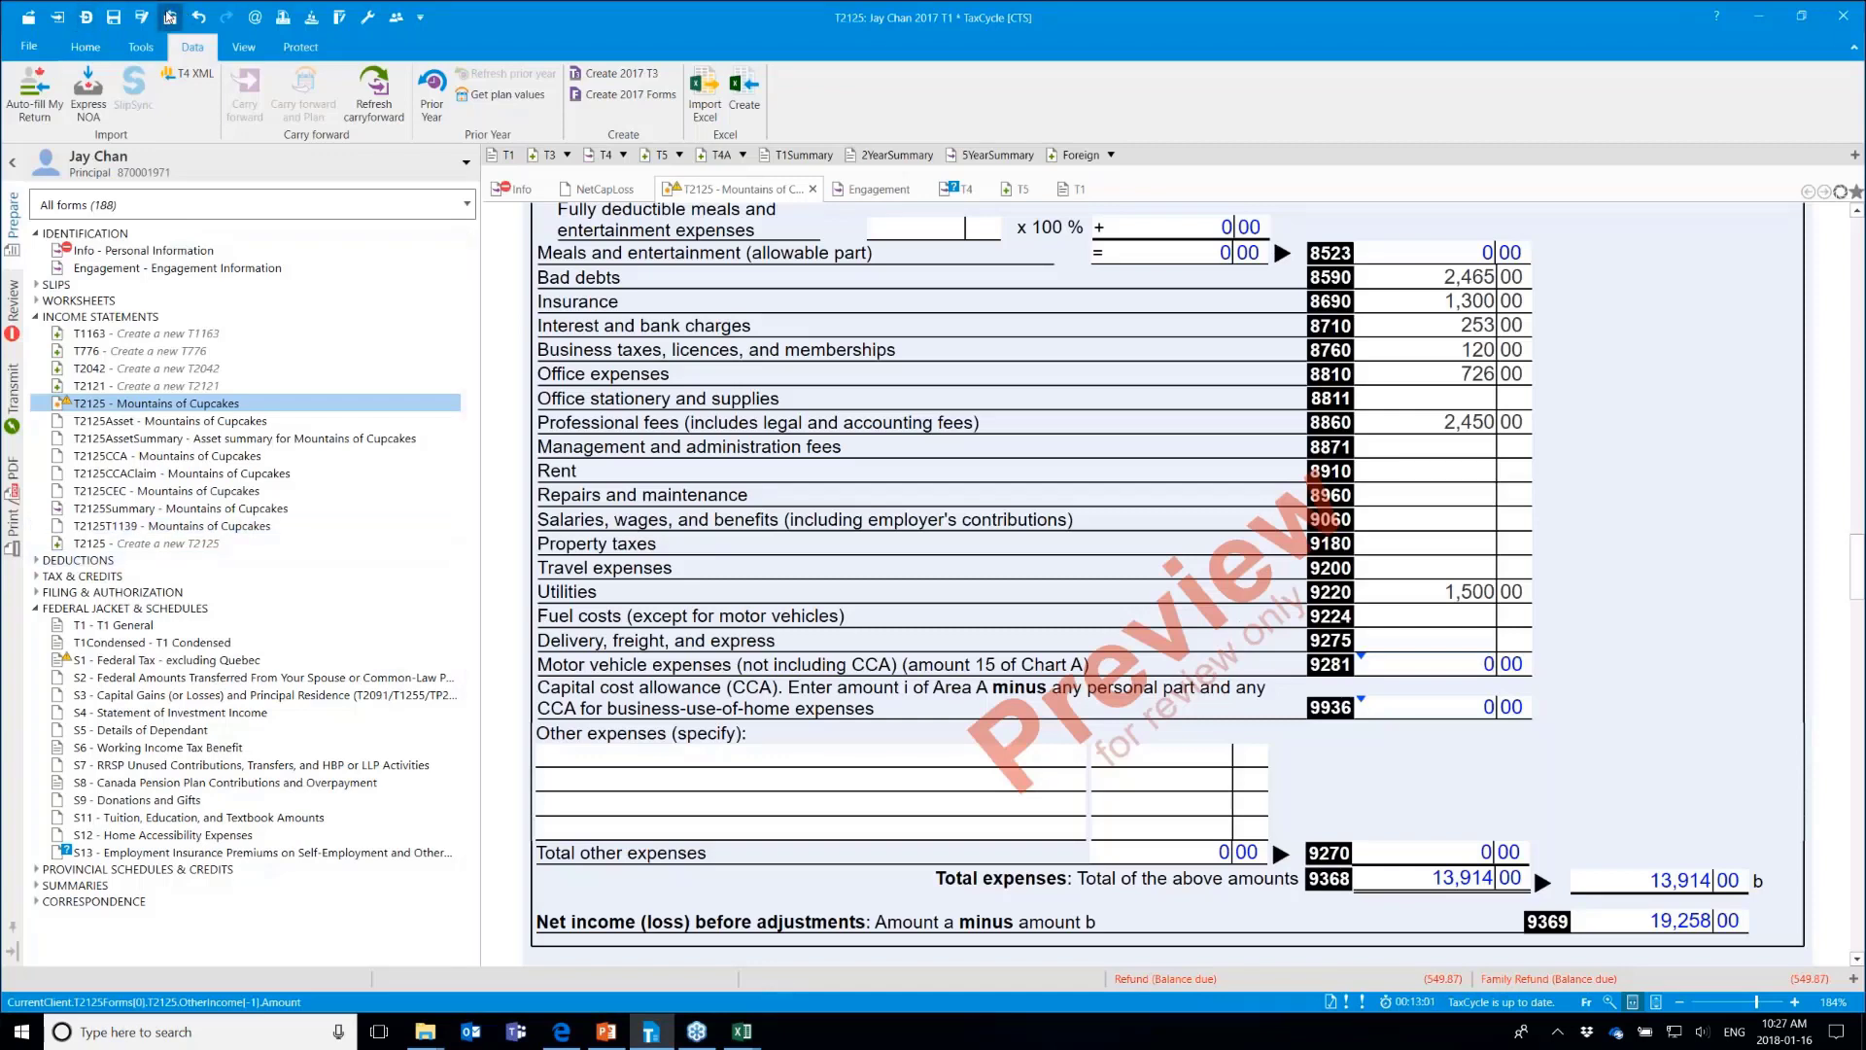
{"action": "left_click", "coordinate": [169, 16]}
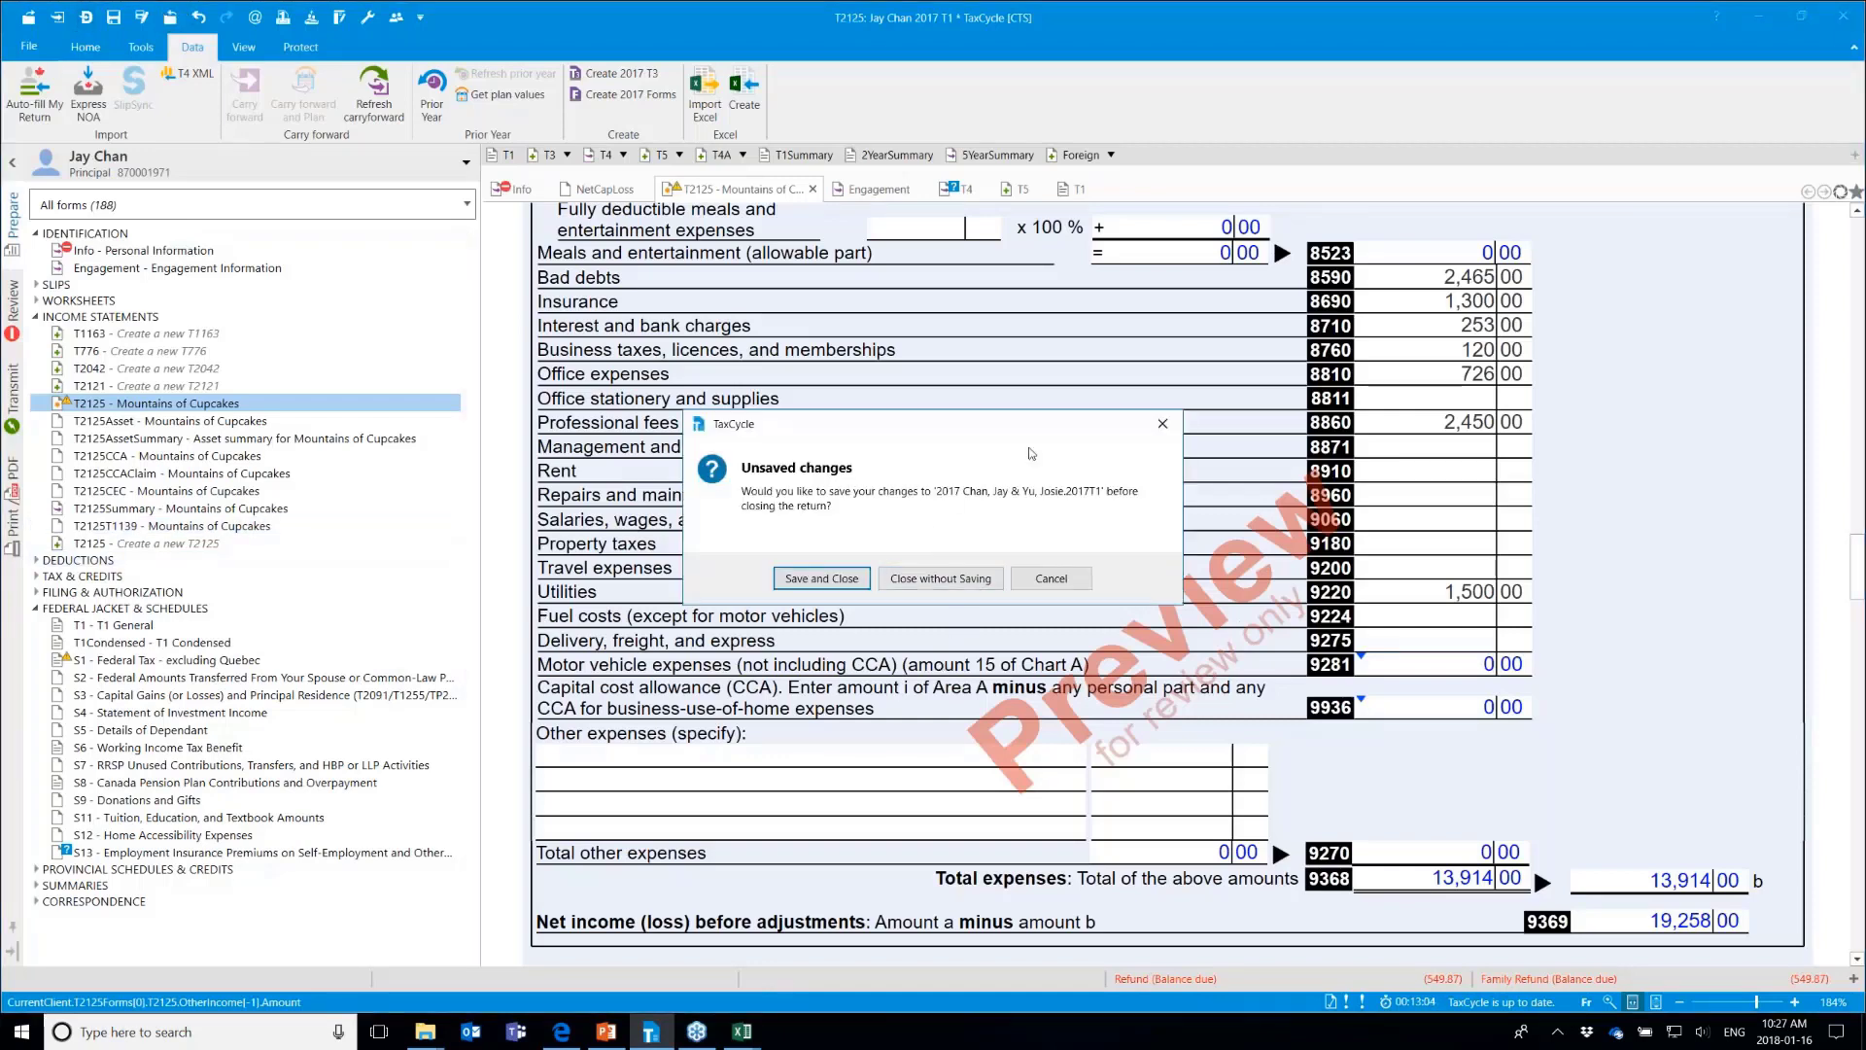
{"action": "left_click", "coordinate": [1004, 588]}
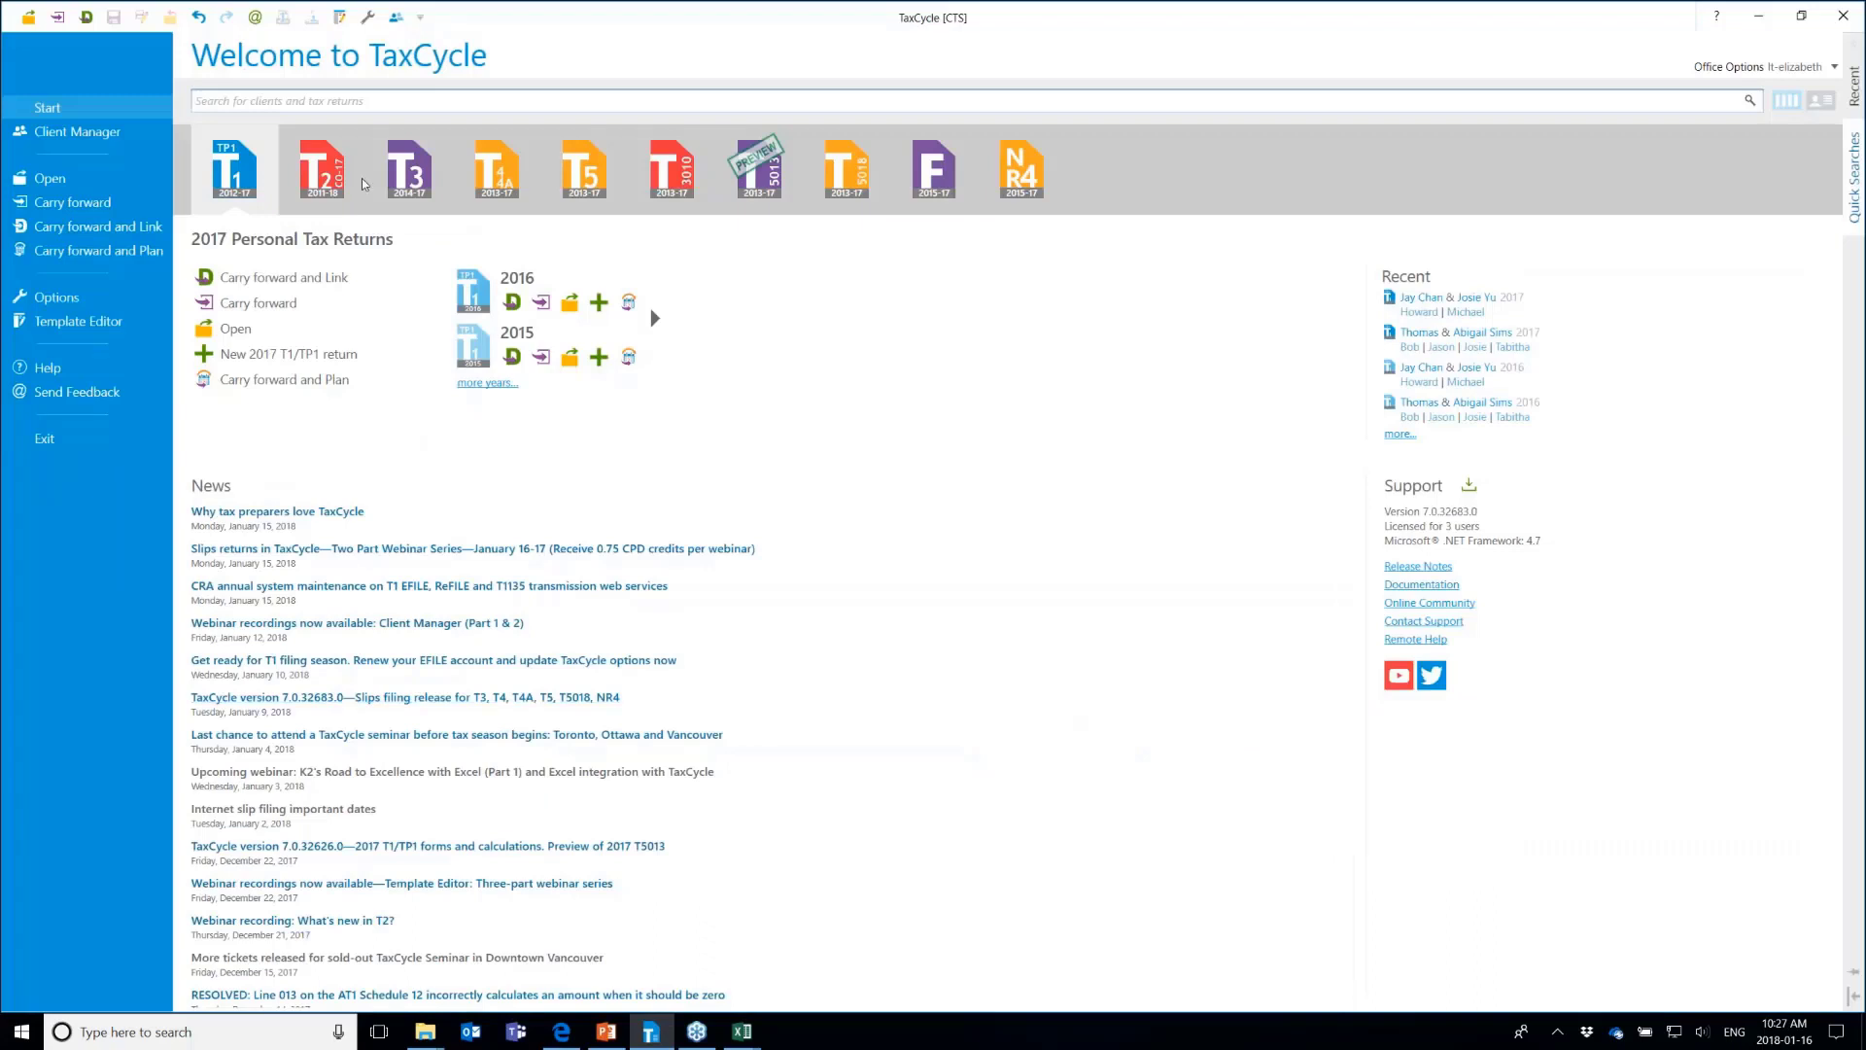
Open the recent Mountains of Cupcakes 2017 T4/T4A return and view the first two employee T4 slips in its list
{"action": "left_click", "coordinate": [523, 199]}
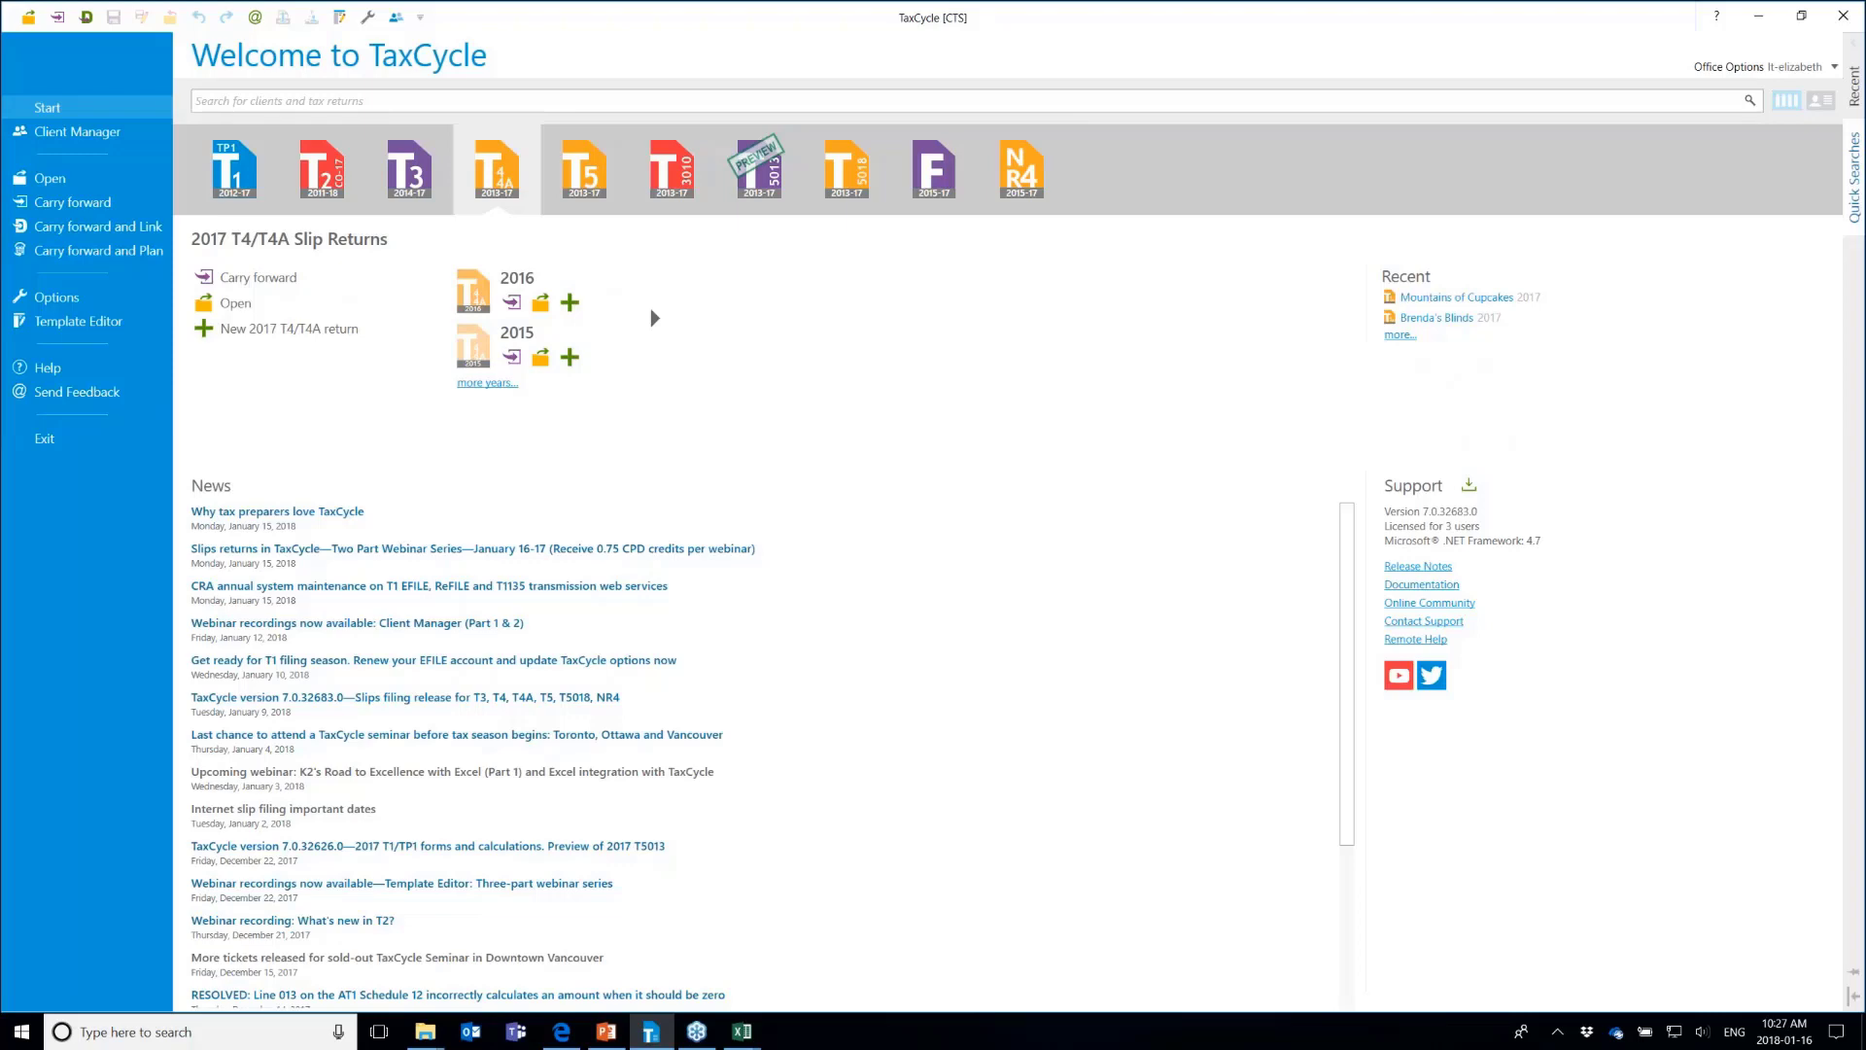
{"action": "left_click", "coordinate": [1456, 298]}
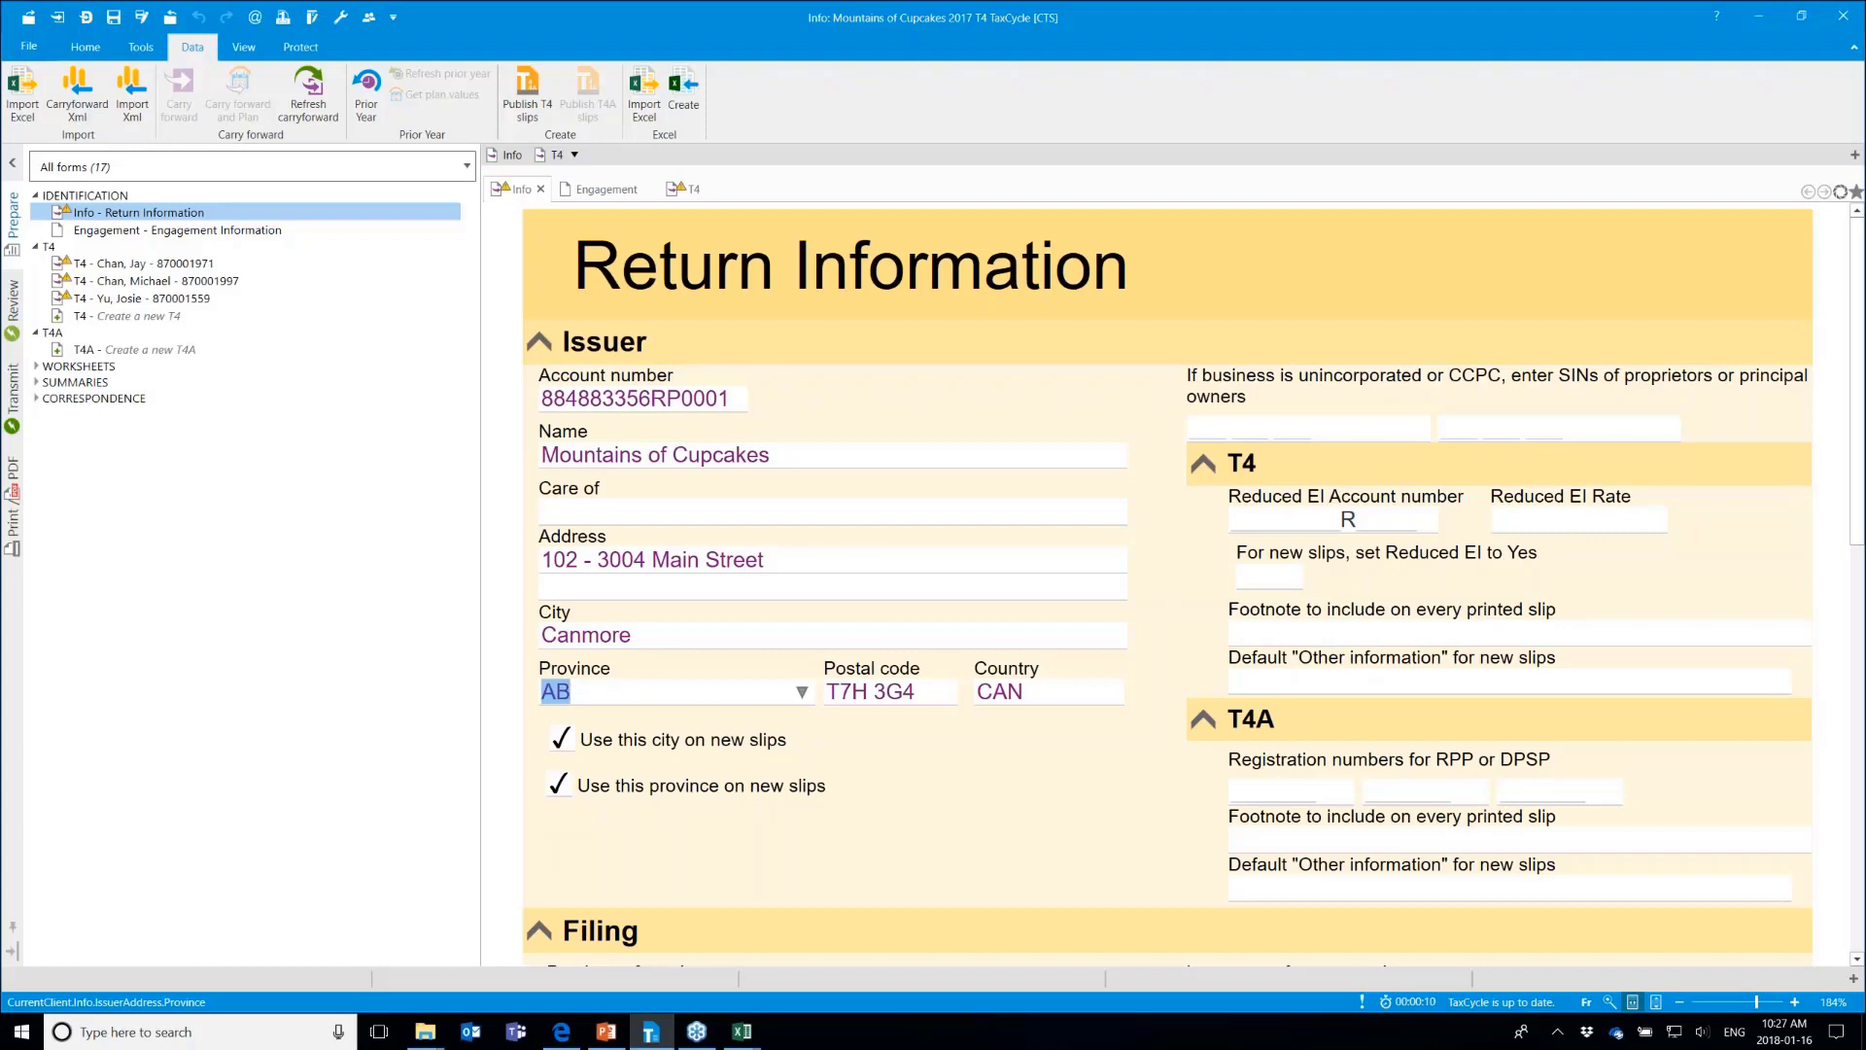
{"action": "left_click", "coordinate": [141, 265]}
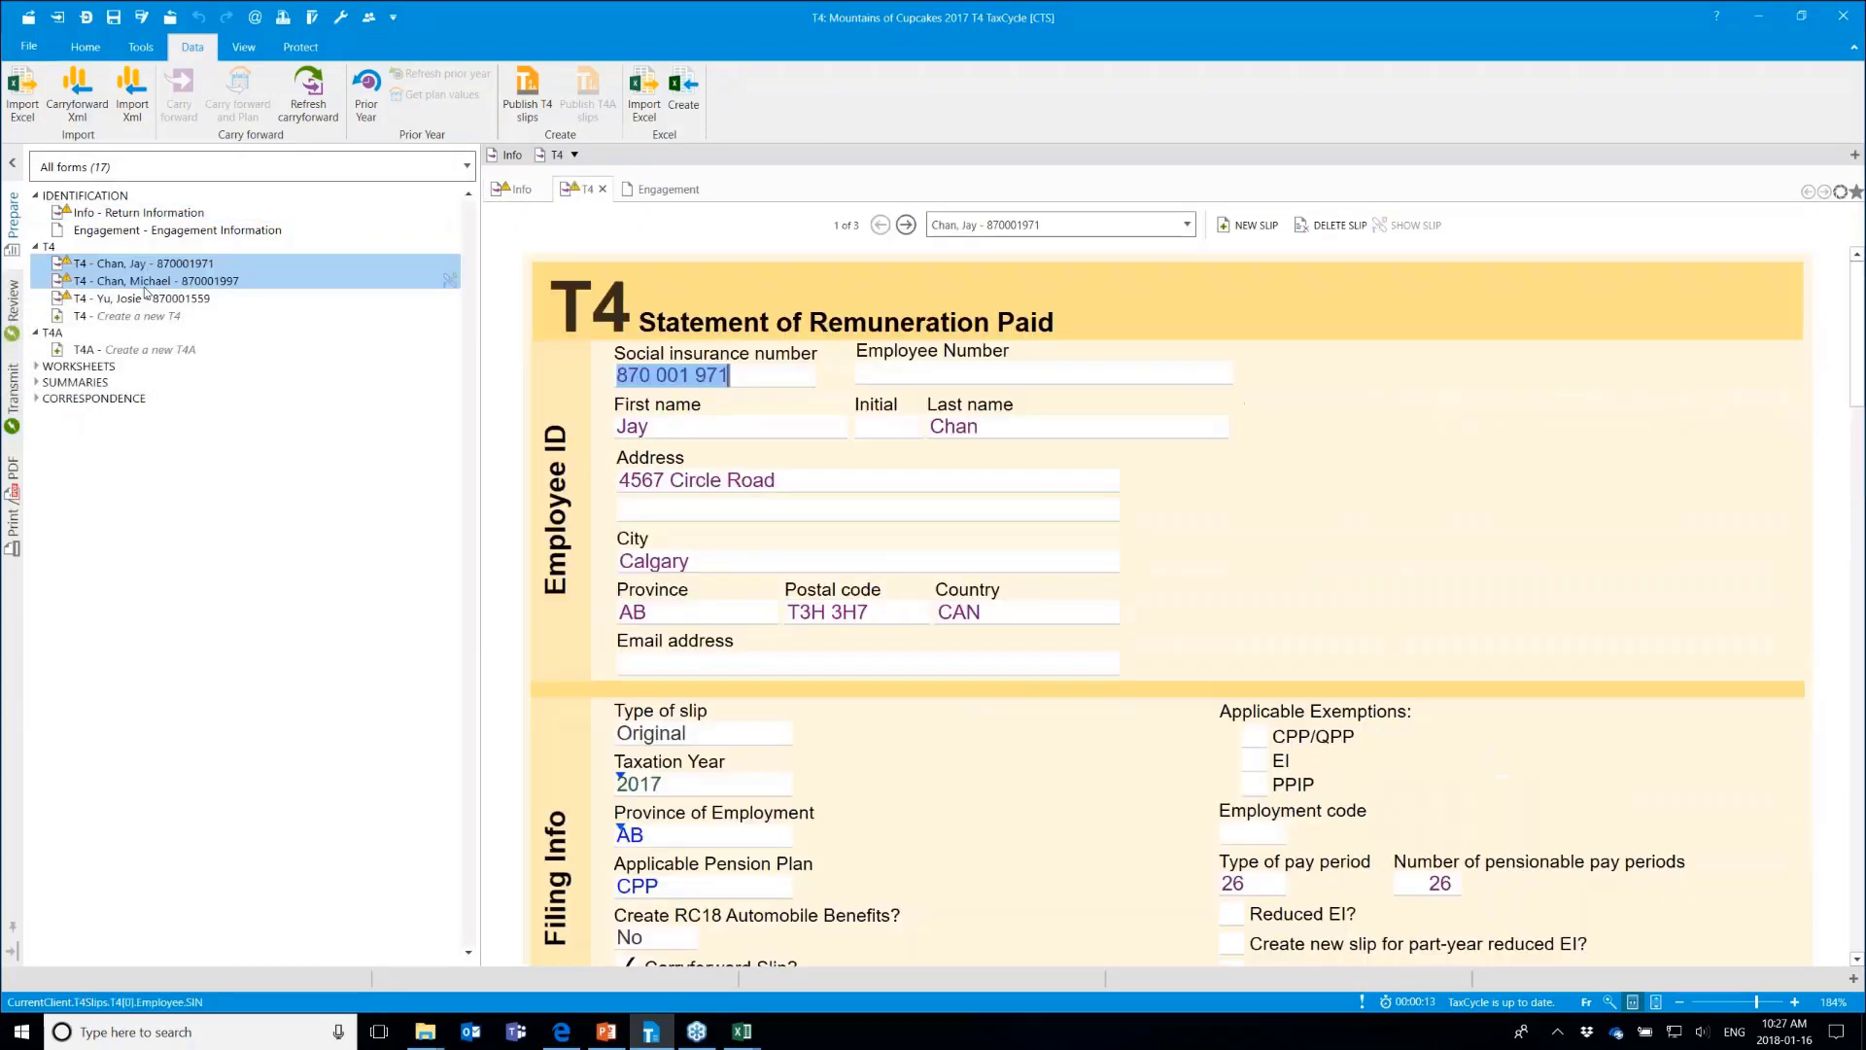
{"action": "left_click", "coordinate": [146, 281]}
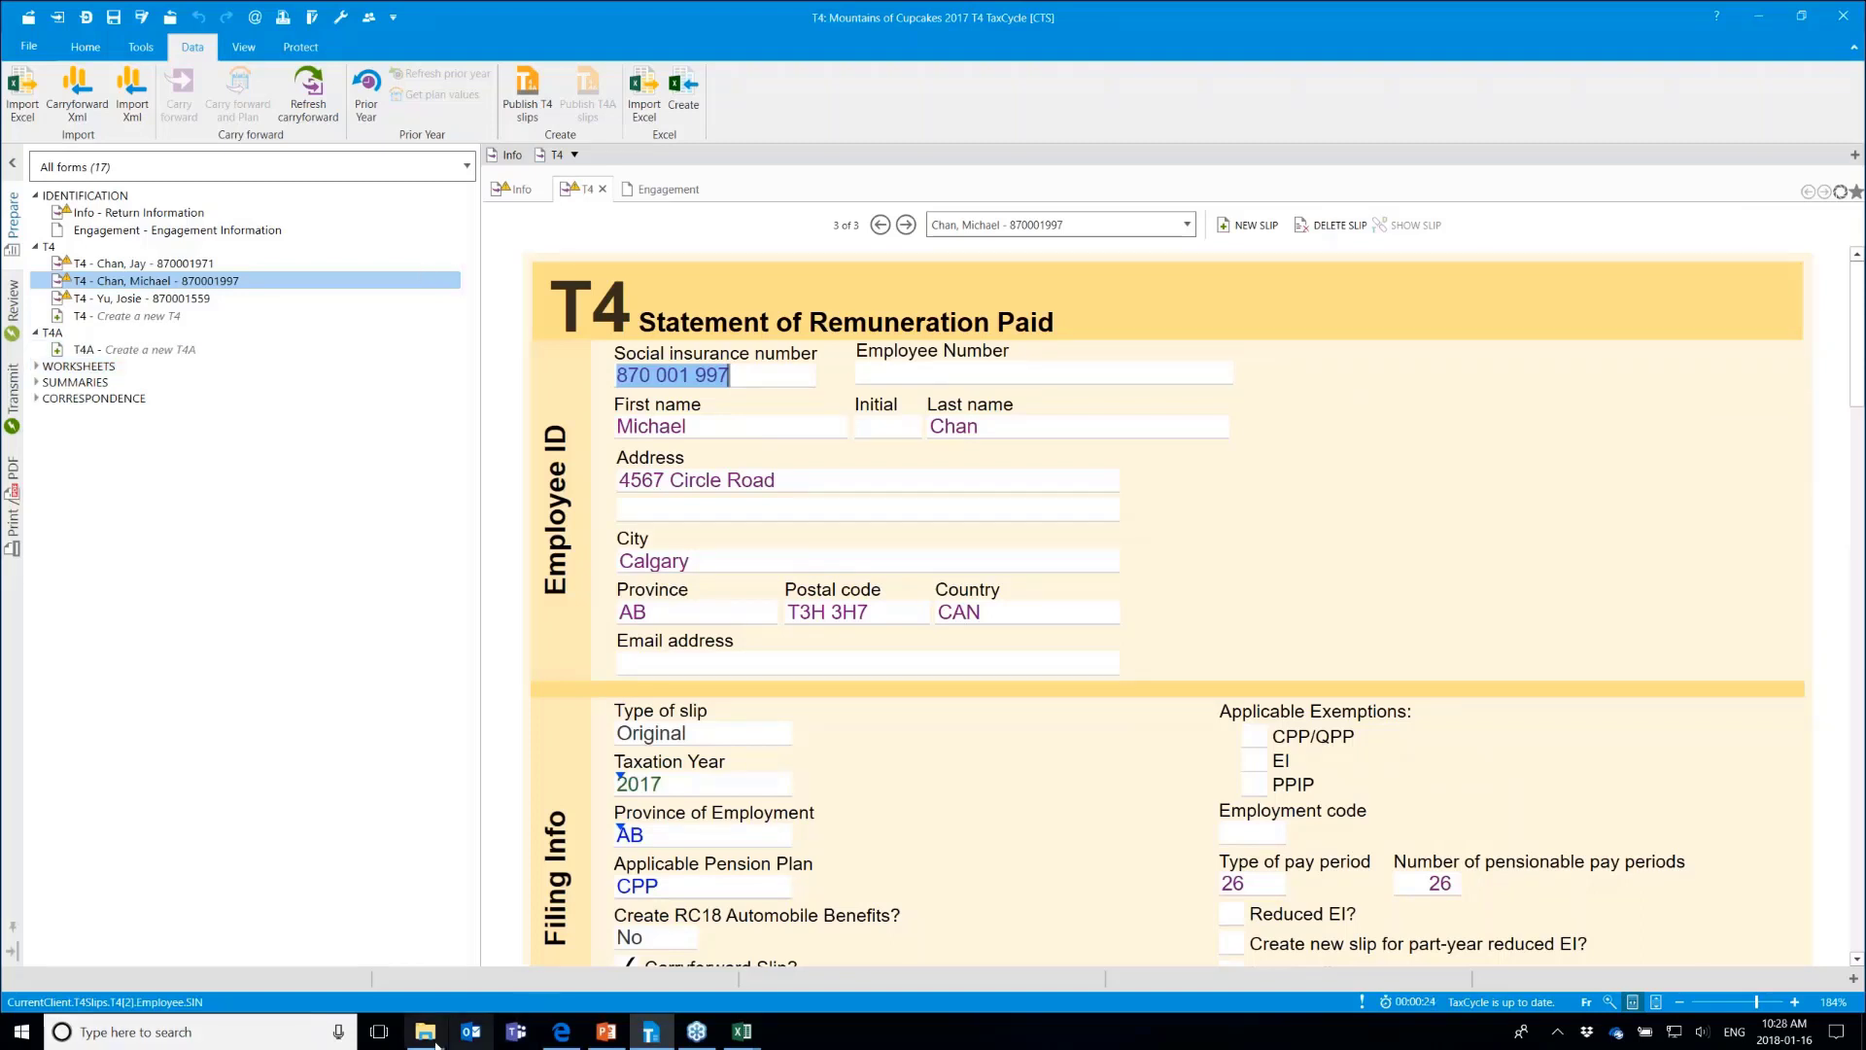
Switch to File Explorer and open Sample TaxCycle Slips Import.xlsx from C:\Program Files (x86)\Trilogy Software\TaxCycle\Samples
{"action": "mouse_move", "coordinate": [433, 1040]}
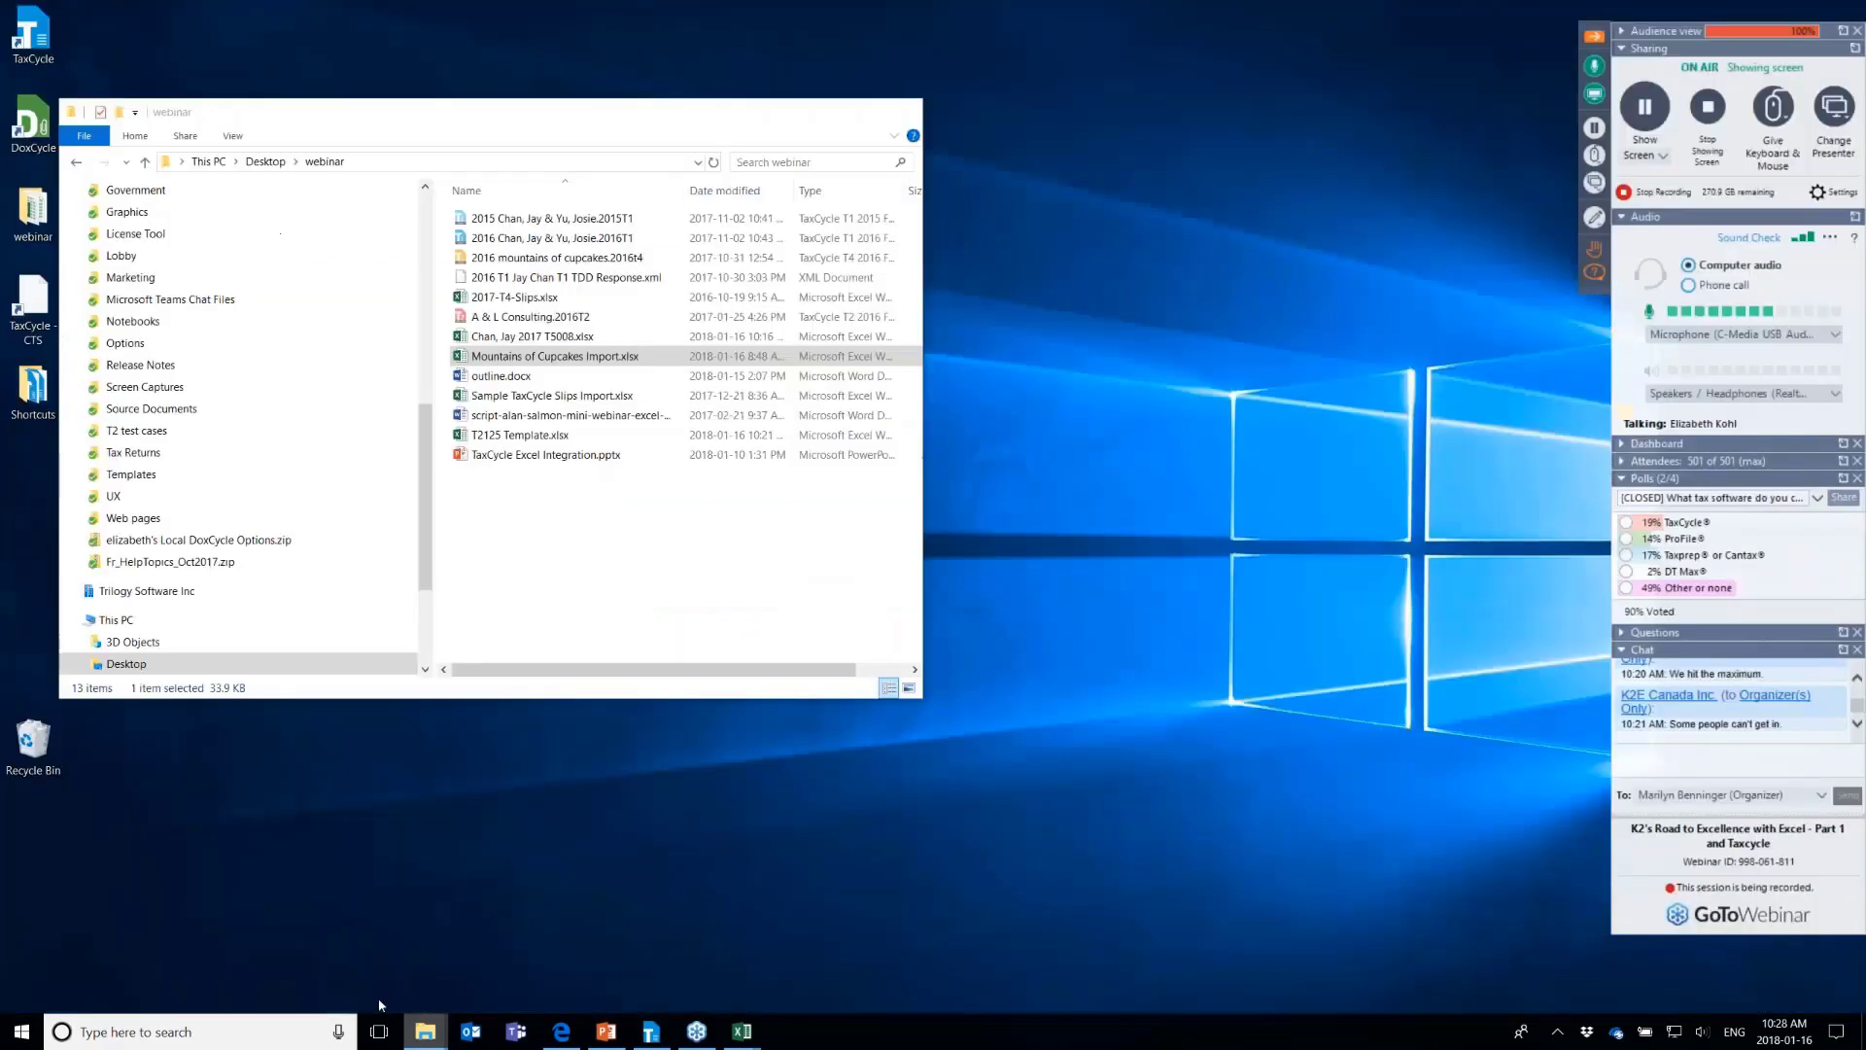
{"action": "left_click", "coordinate": [379, 982]}
{"action": "scroll", "coordinate": [243, 545], "scroll_direction": "down", "scroll_amount": 2}
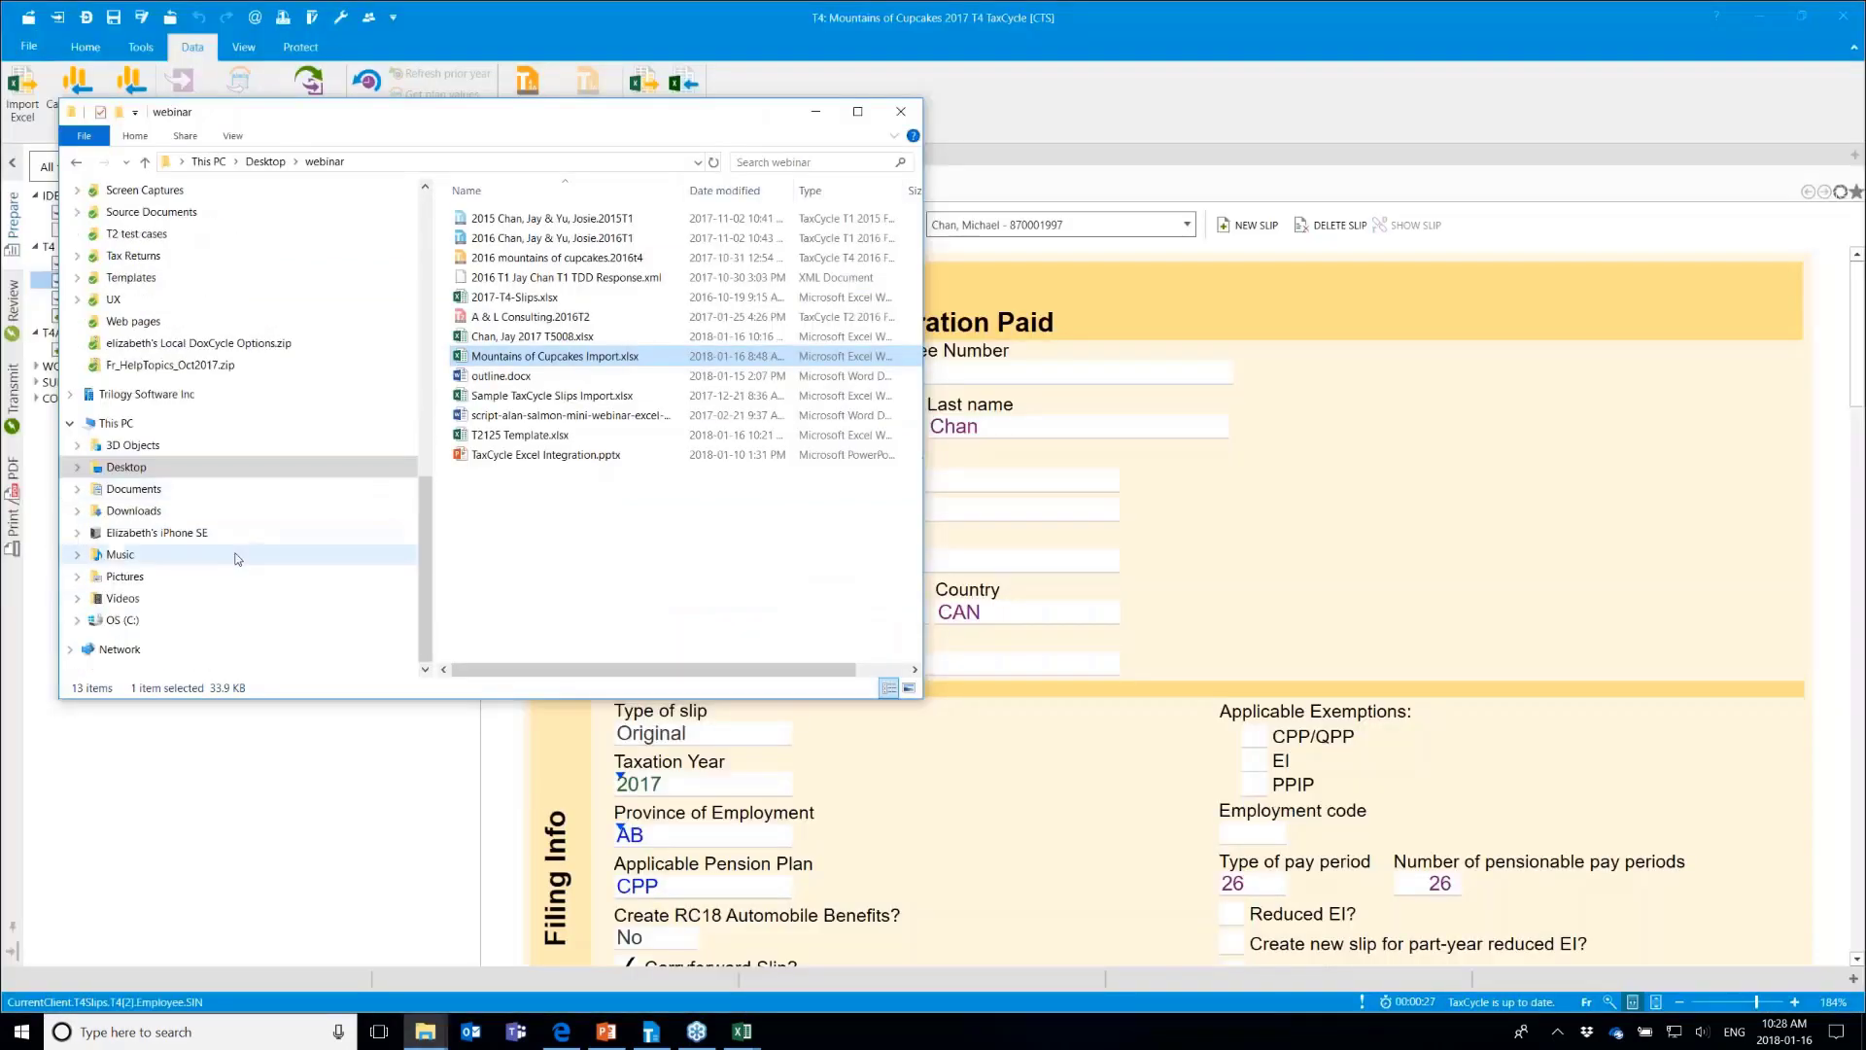
{"action": "left_click", "coordinate": [221, 619]}
{"action": "scroll", "coordinate": [562, 404], "scroll_direction": "down", "scroll_amount": 3}
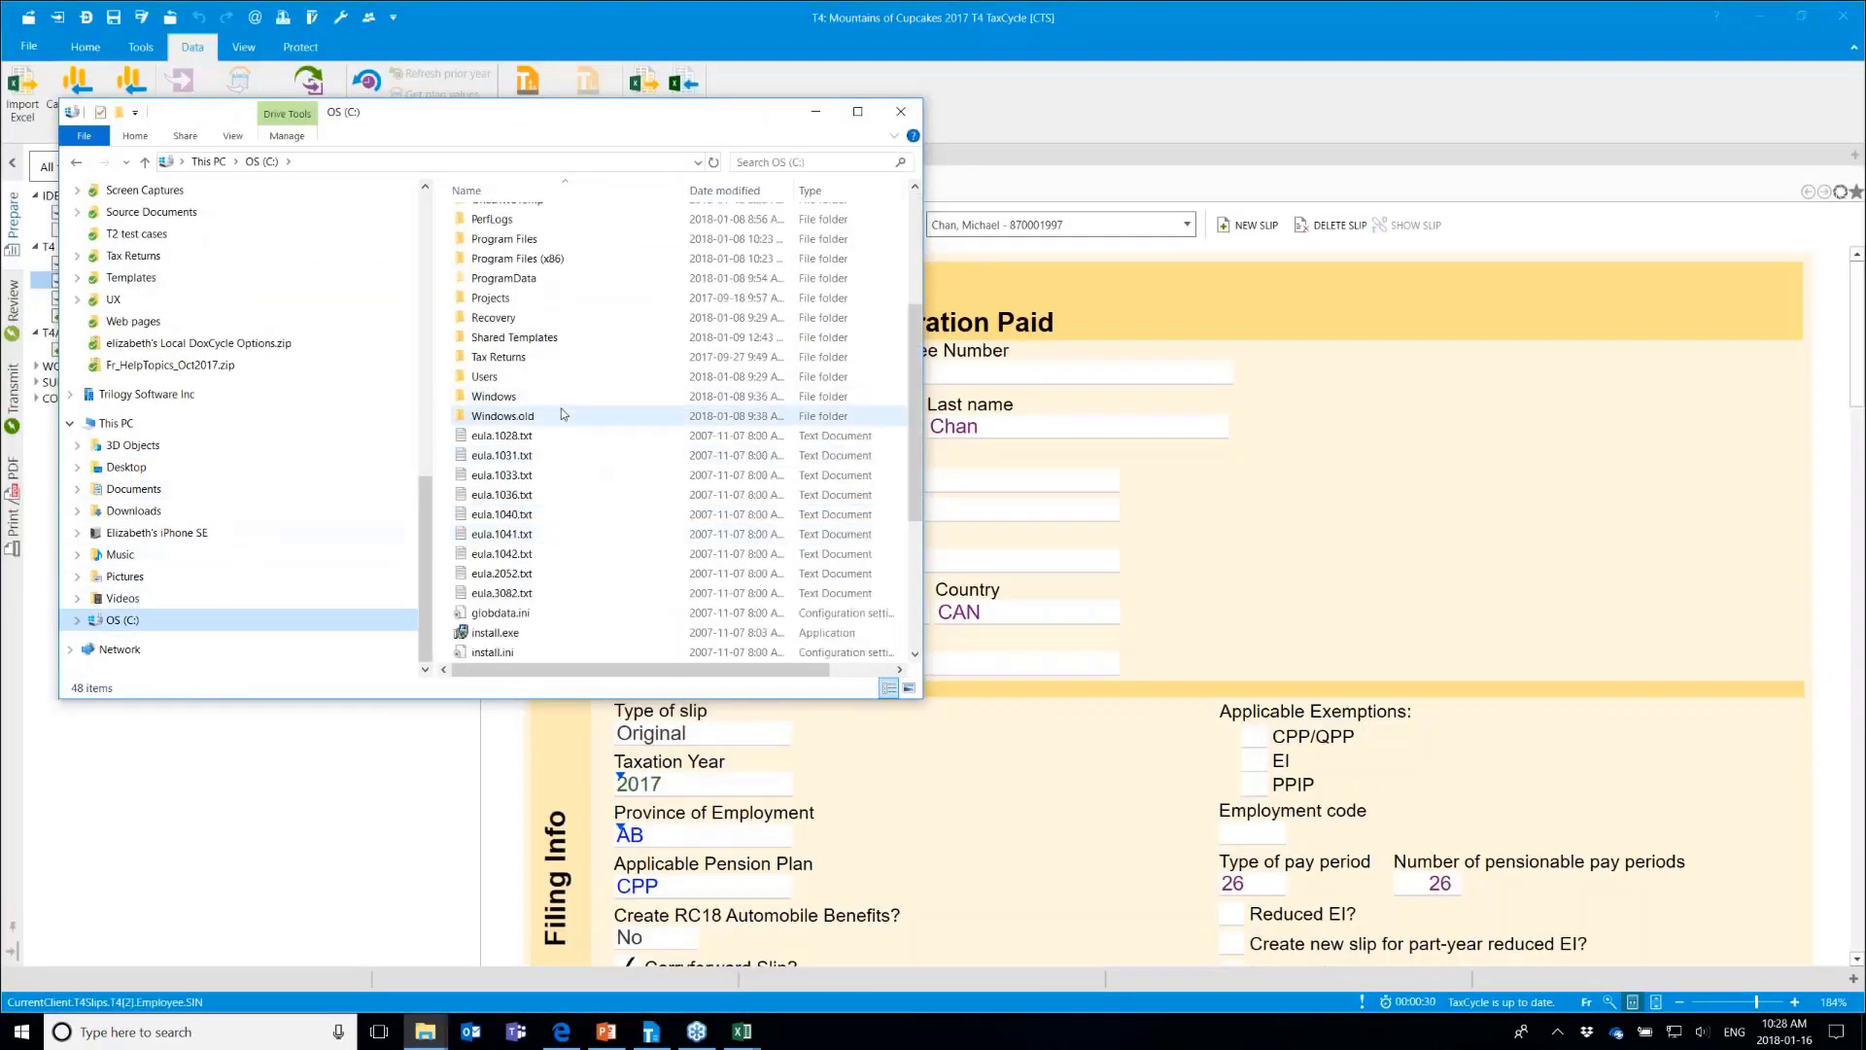
{"action": "double_click", "coordinate": [525, 257]}
{"action": "scroll", "coordinate": [583, 466], "scroll_direction": "down", "scroll_amount": 5}
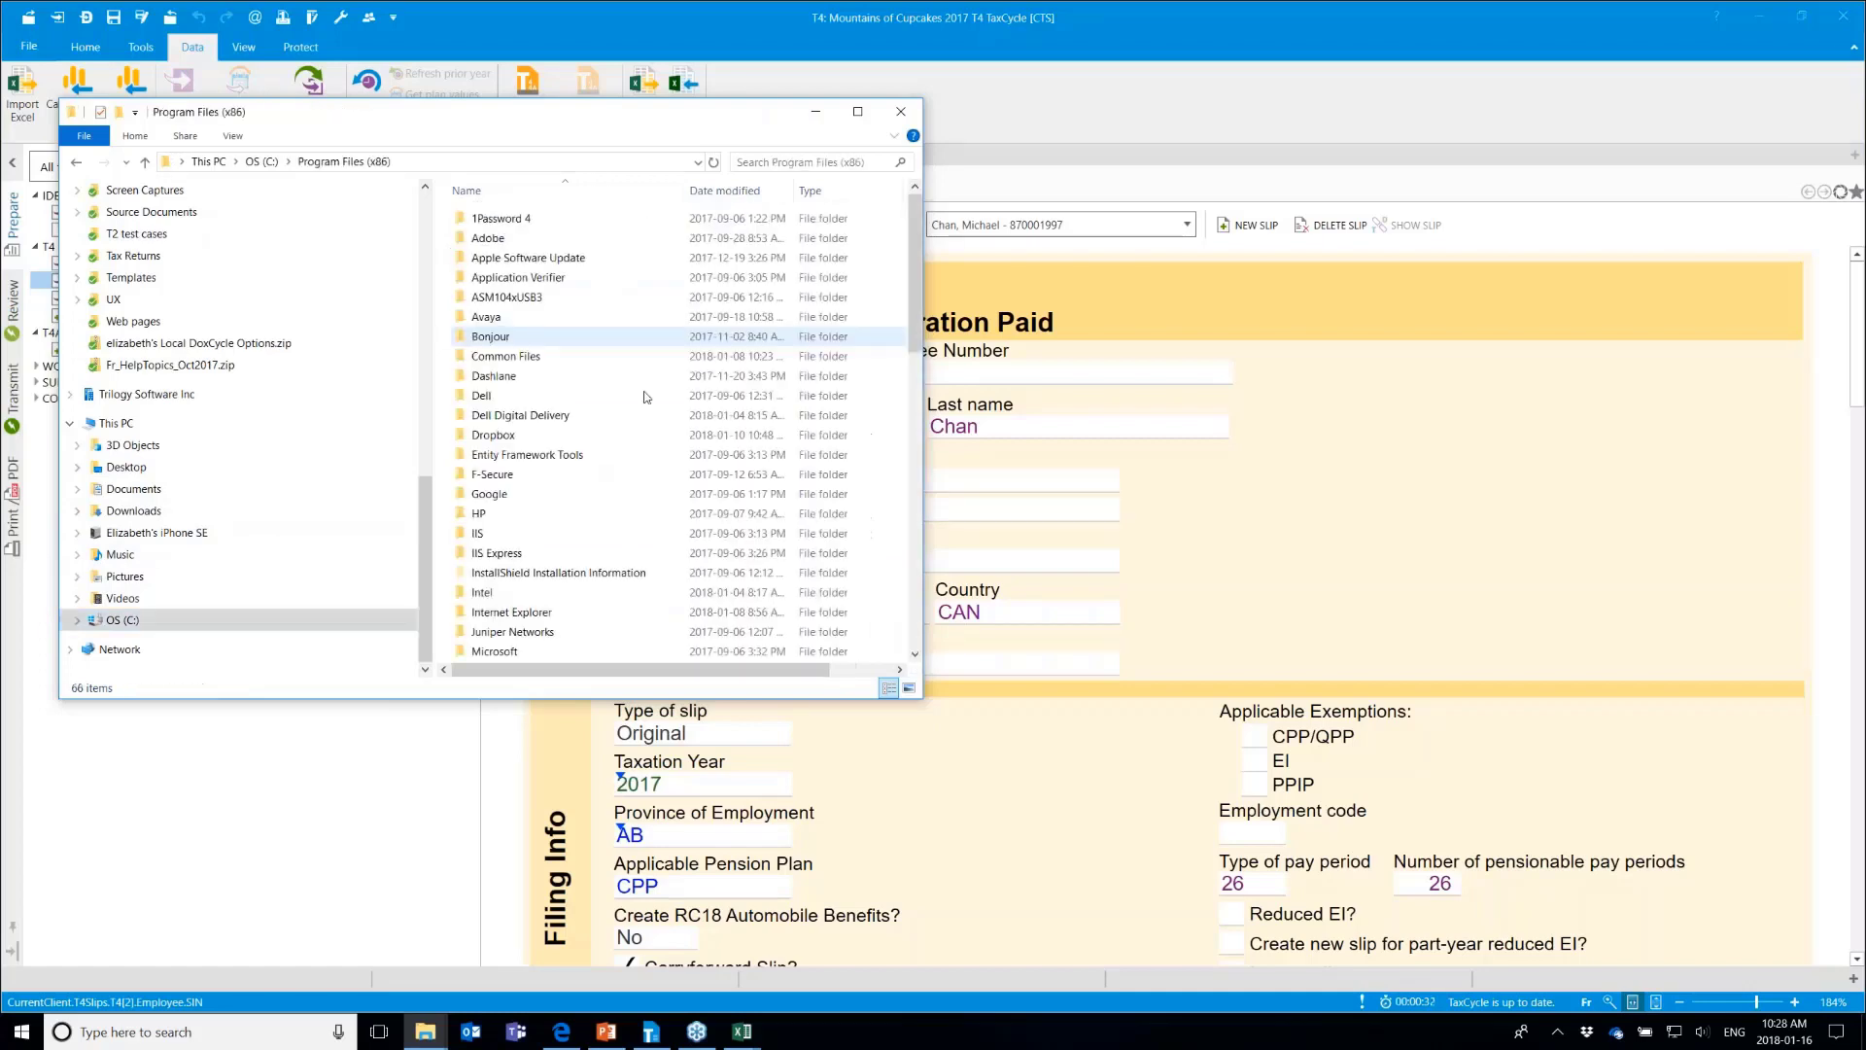
{"action": "scroll", "coordinate": [596, 532], "scroll_direction": "down", "scroll_amount": 2}
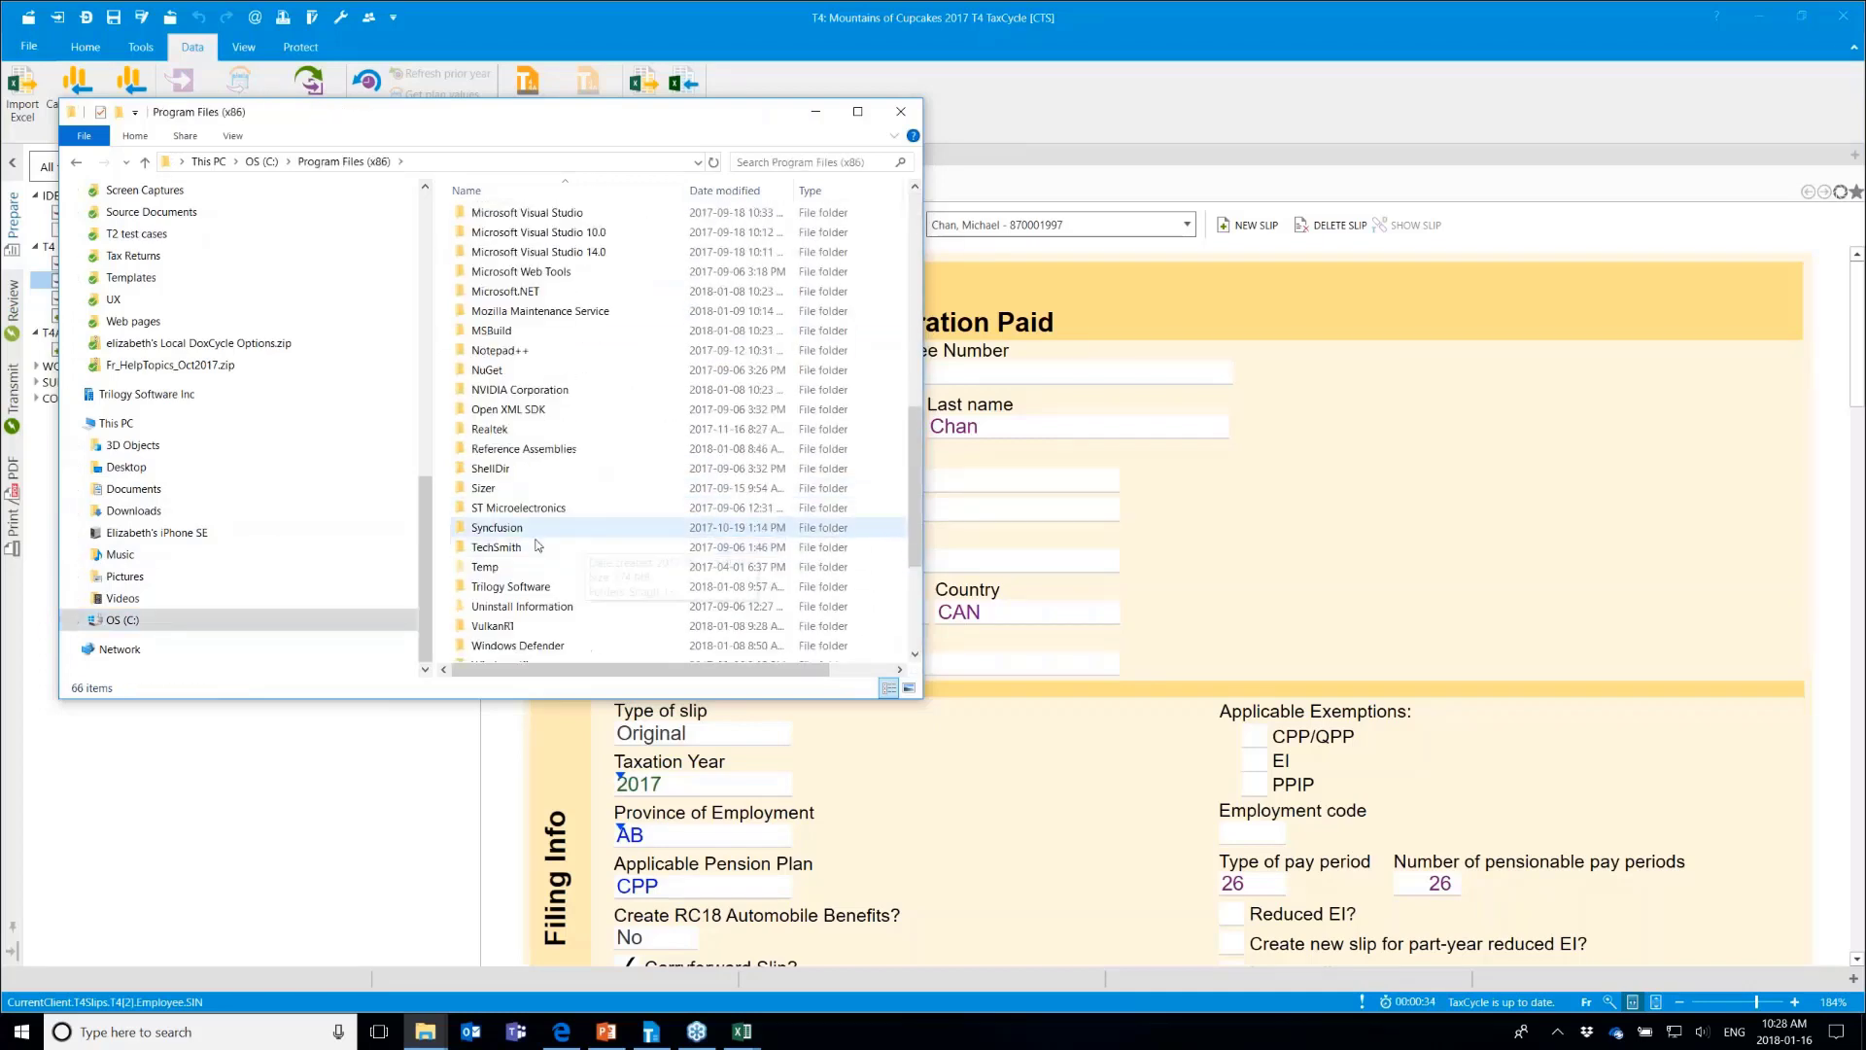
{"action": "double_click", "coordinate": [542, 596]}
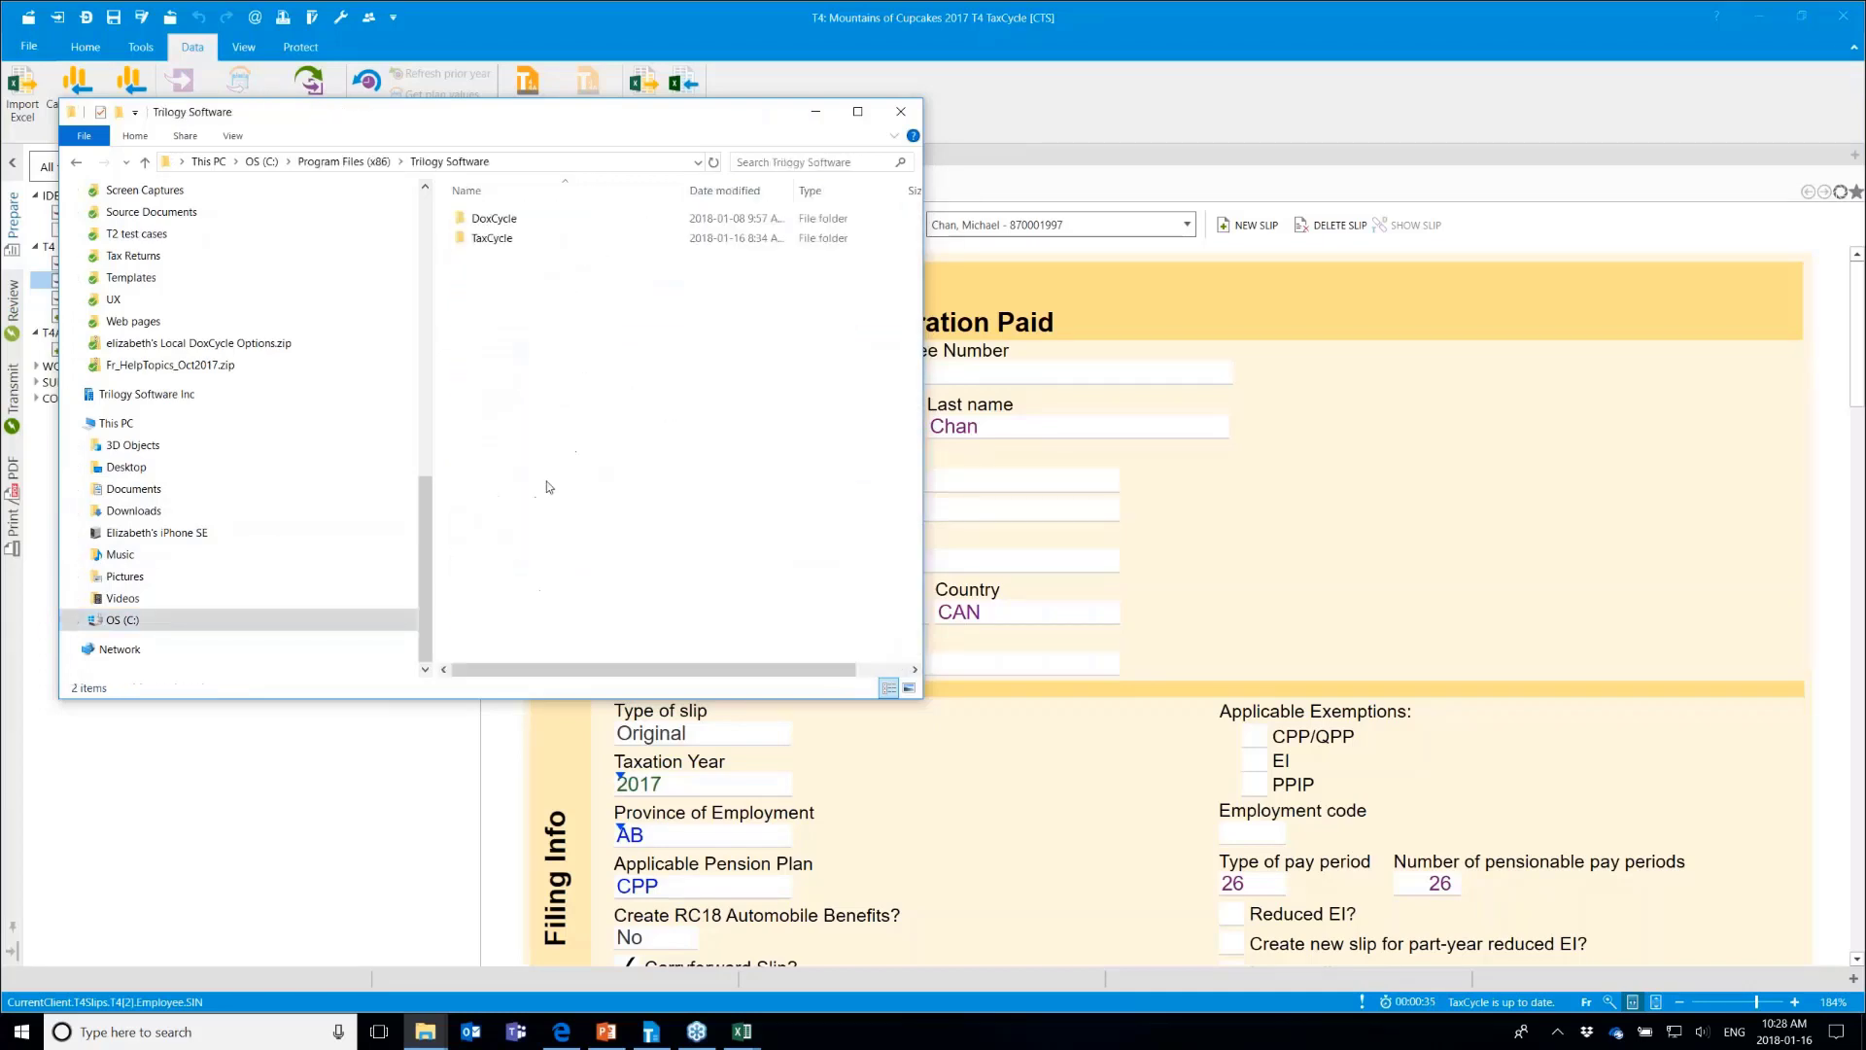
{"action": "double_click", "coordinate": [521, 241]}
{"action": "double_click", "coordinate": [540, 297]}
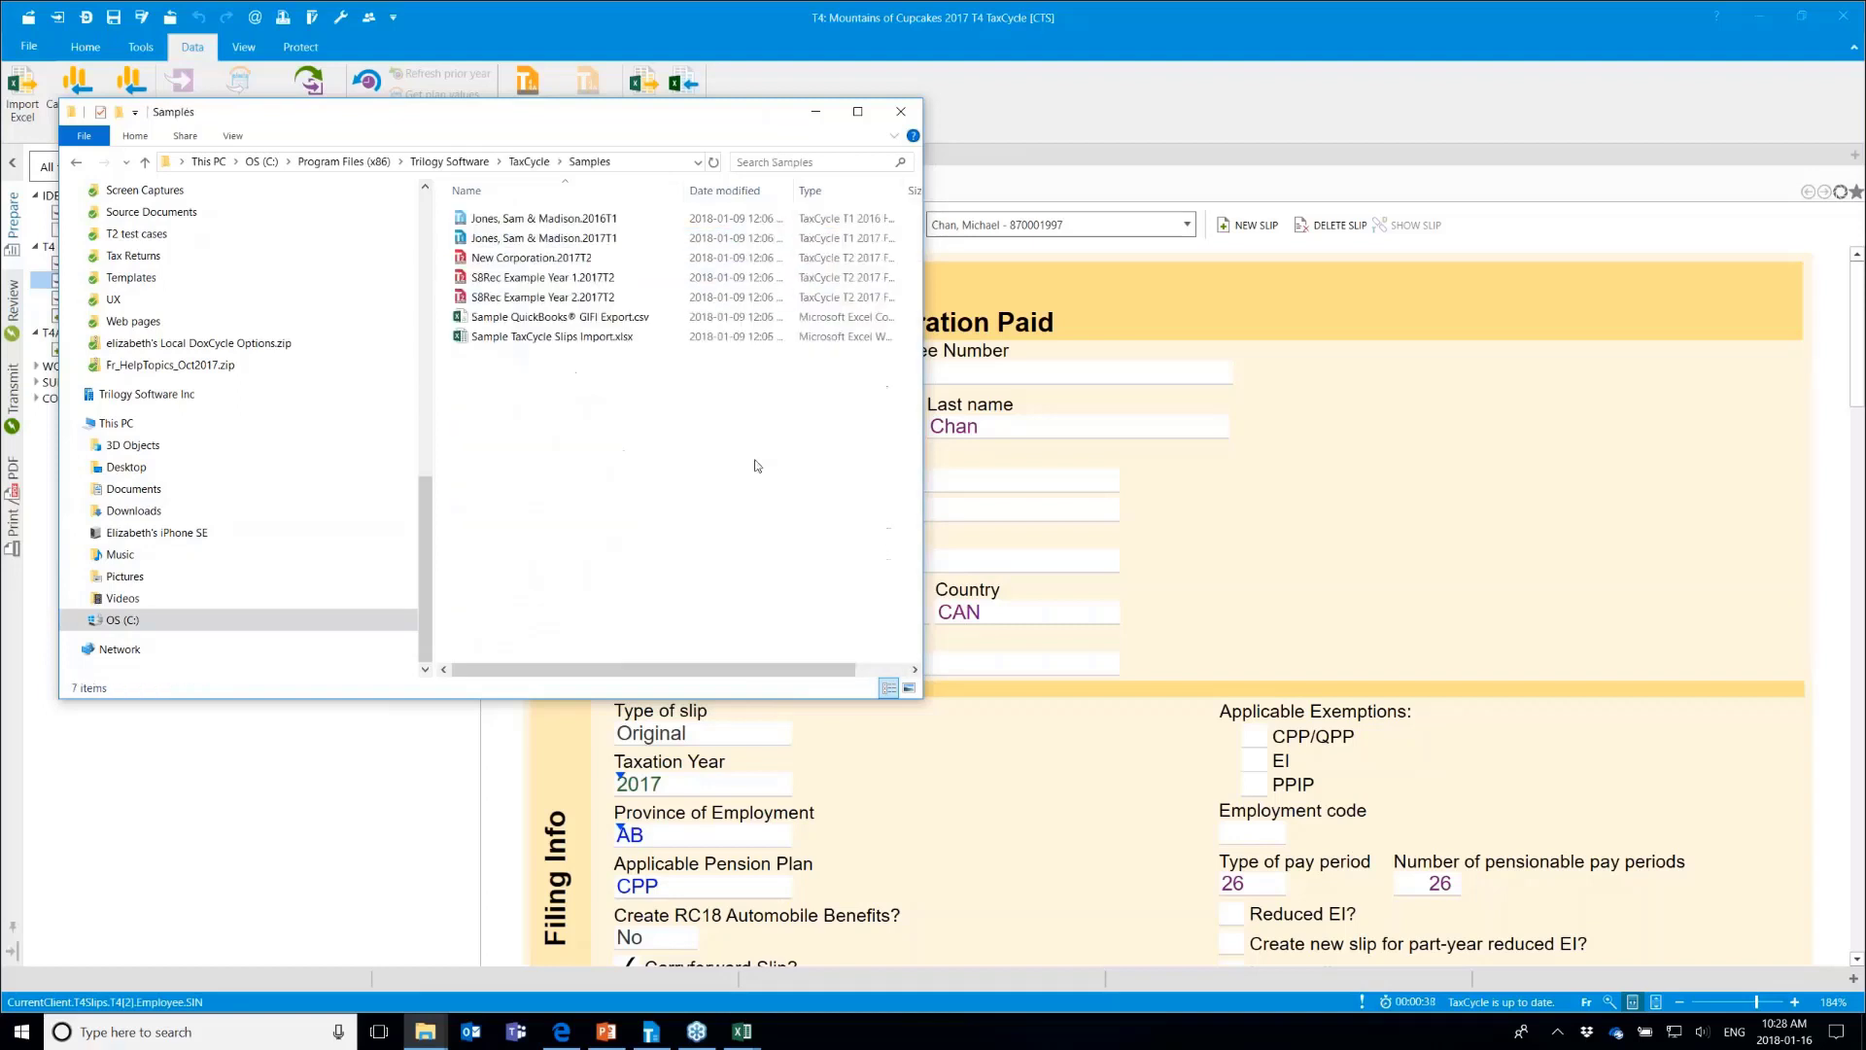
{"action": "left_click", "coordinate": [526, 342]}
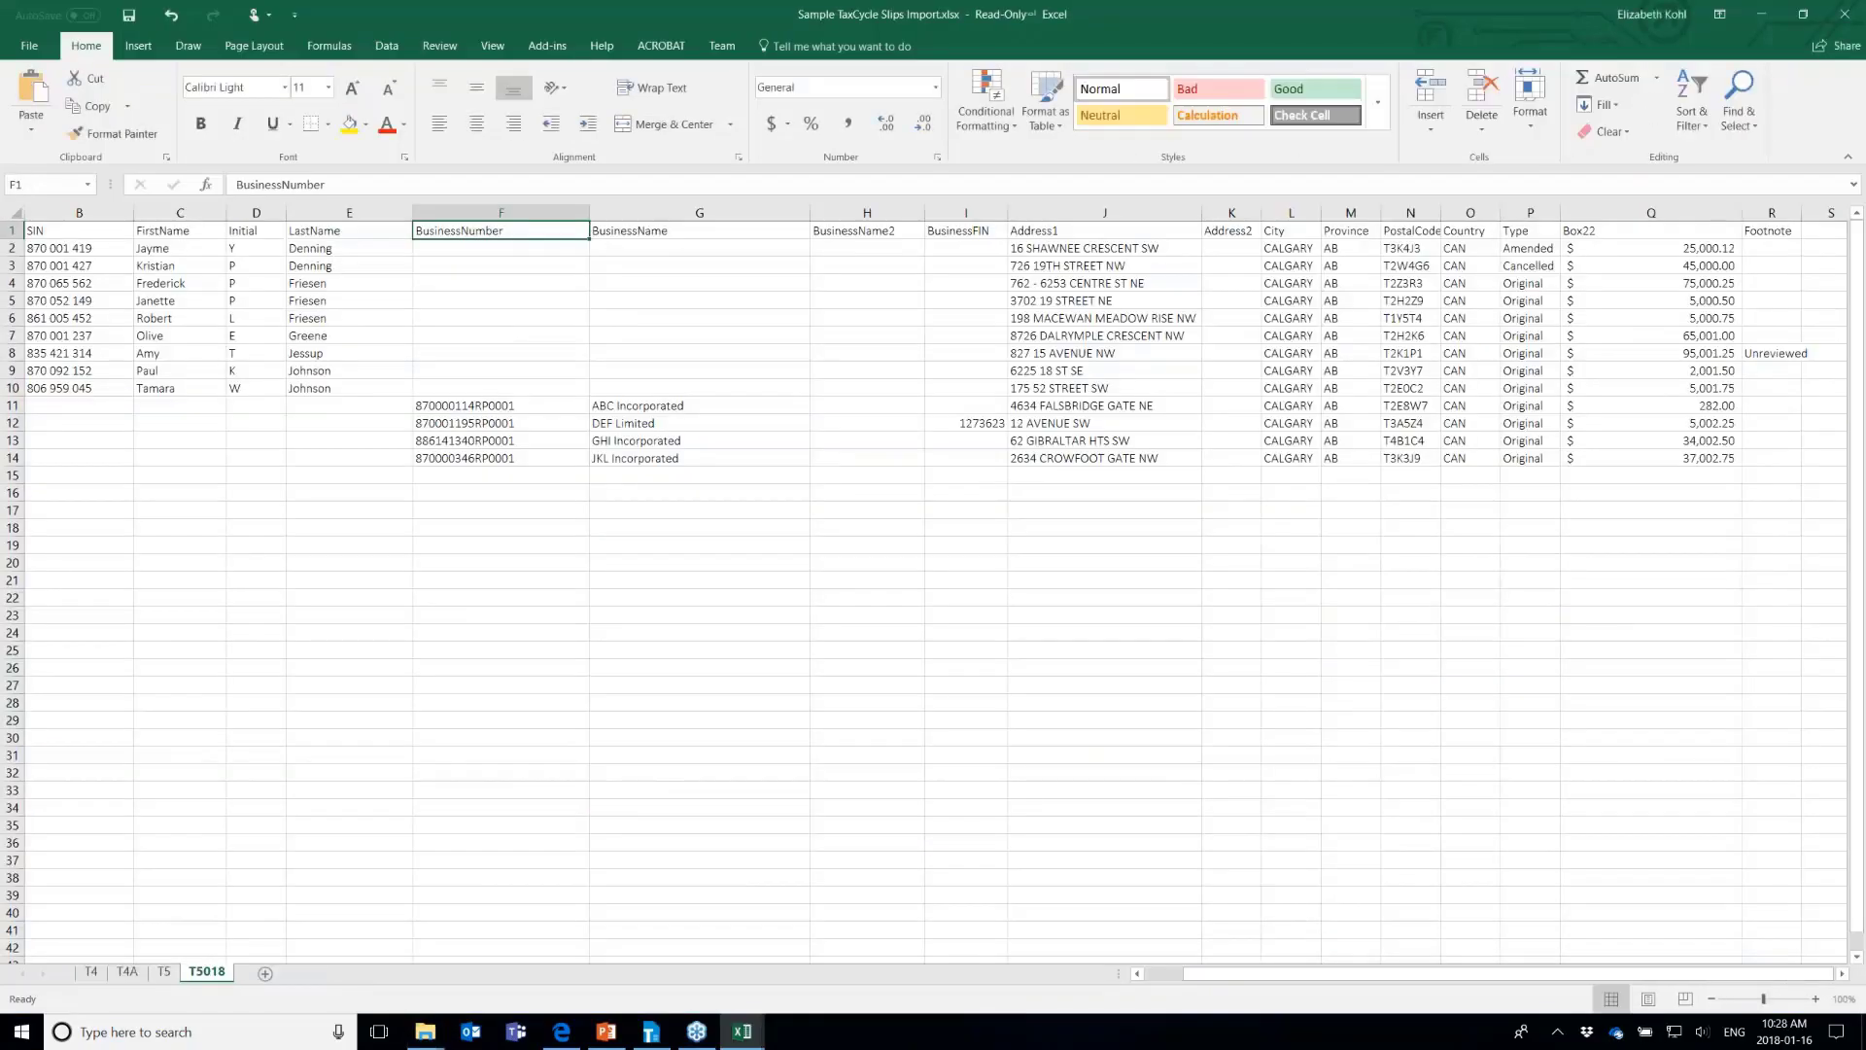
Examine the T4 sheet's header row, its numbered box columns and the first OtherBox column
{"action": "left_click", "coordinate": [91, 973]}
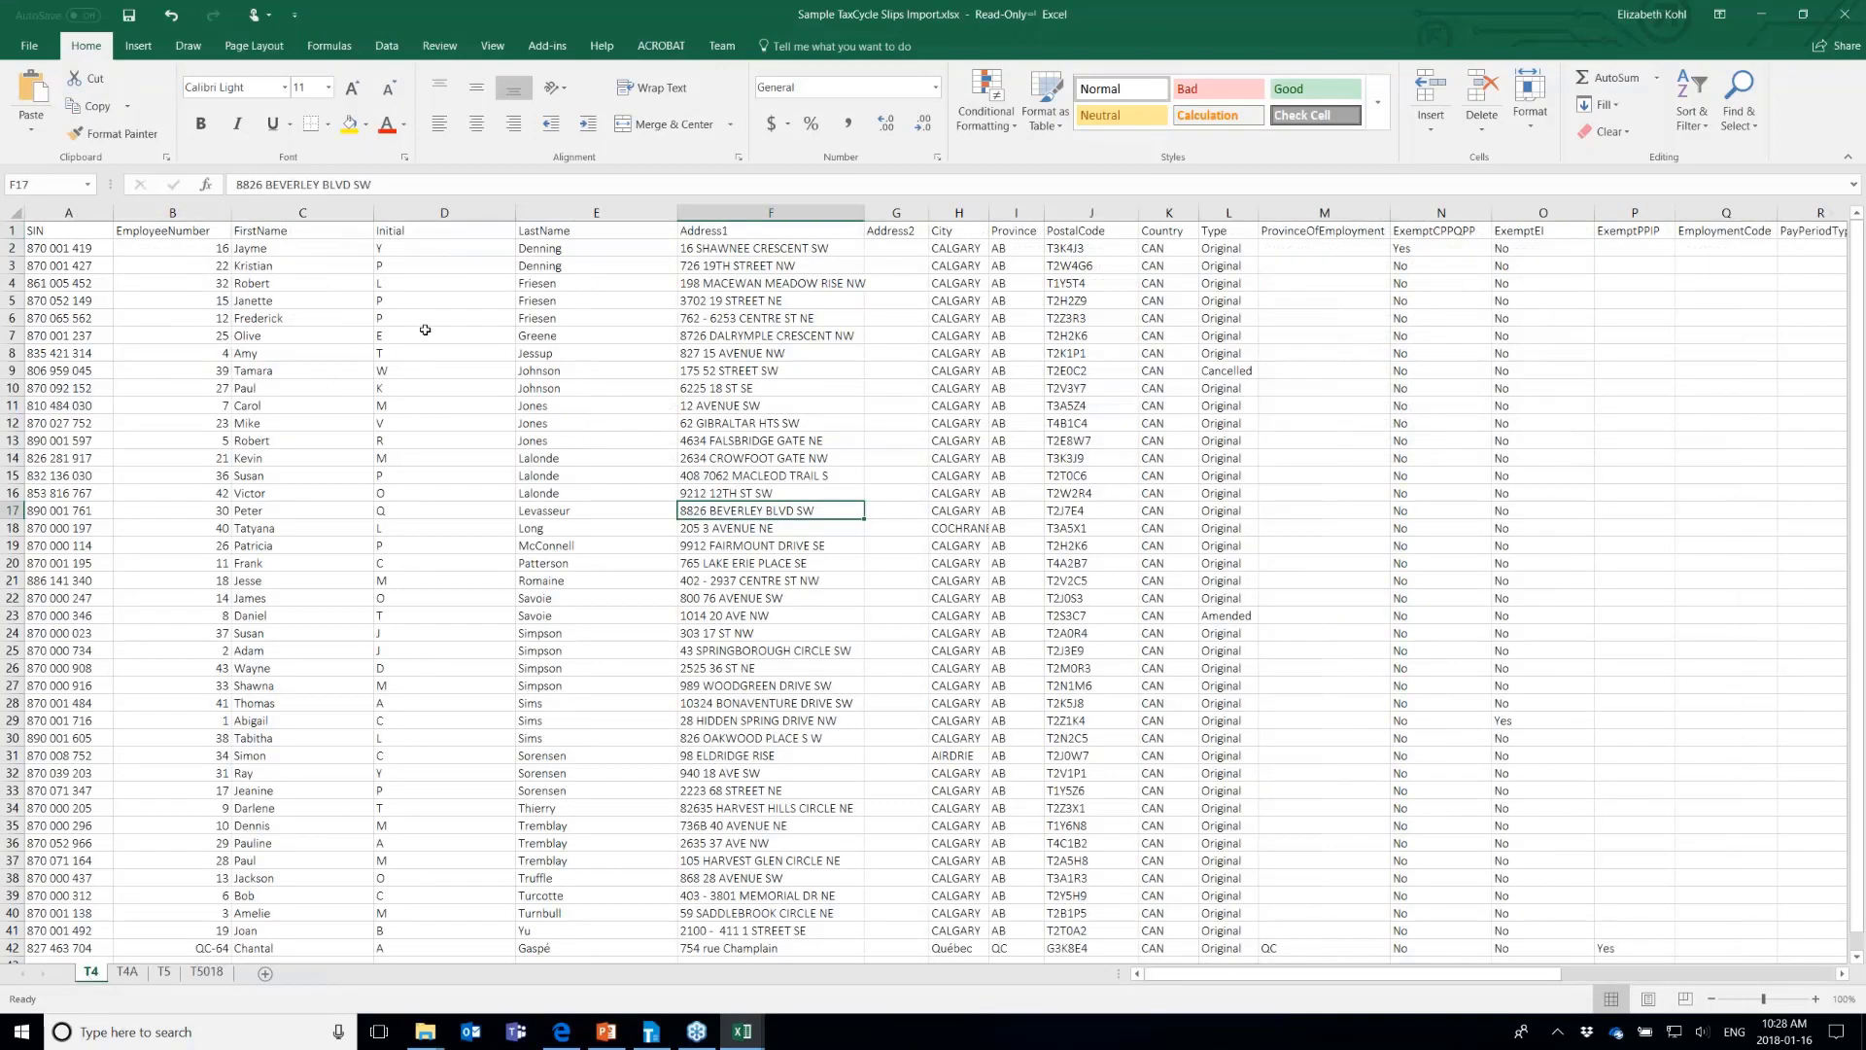
{"action": "left_click", "coordinate": [12, 230]}
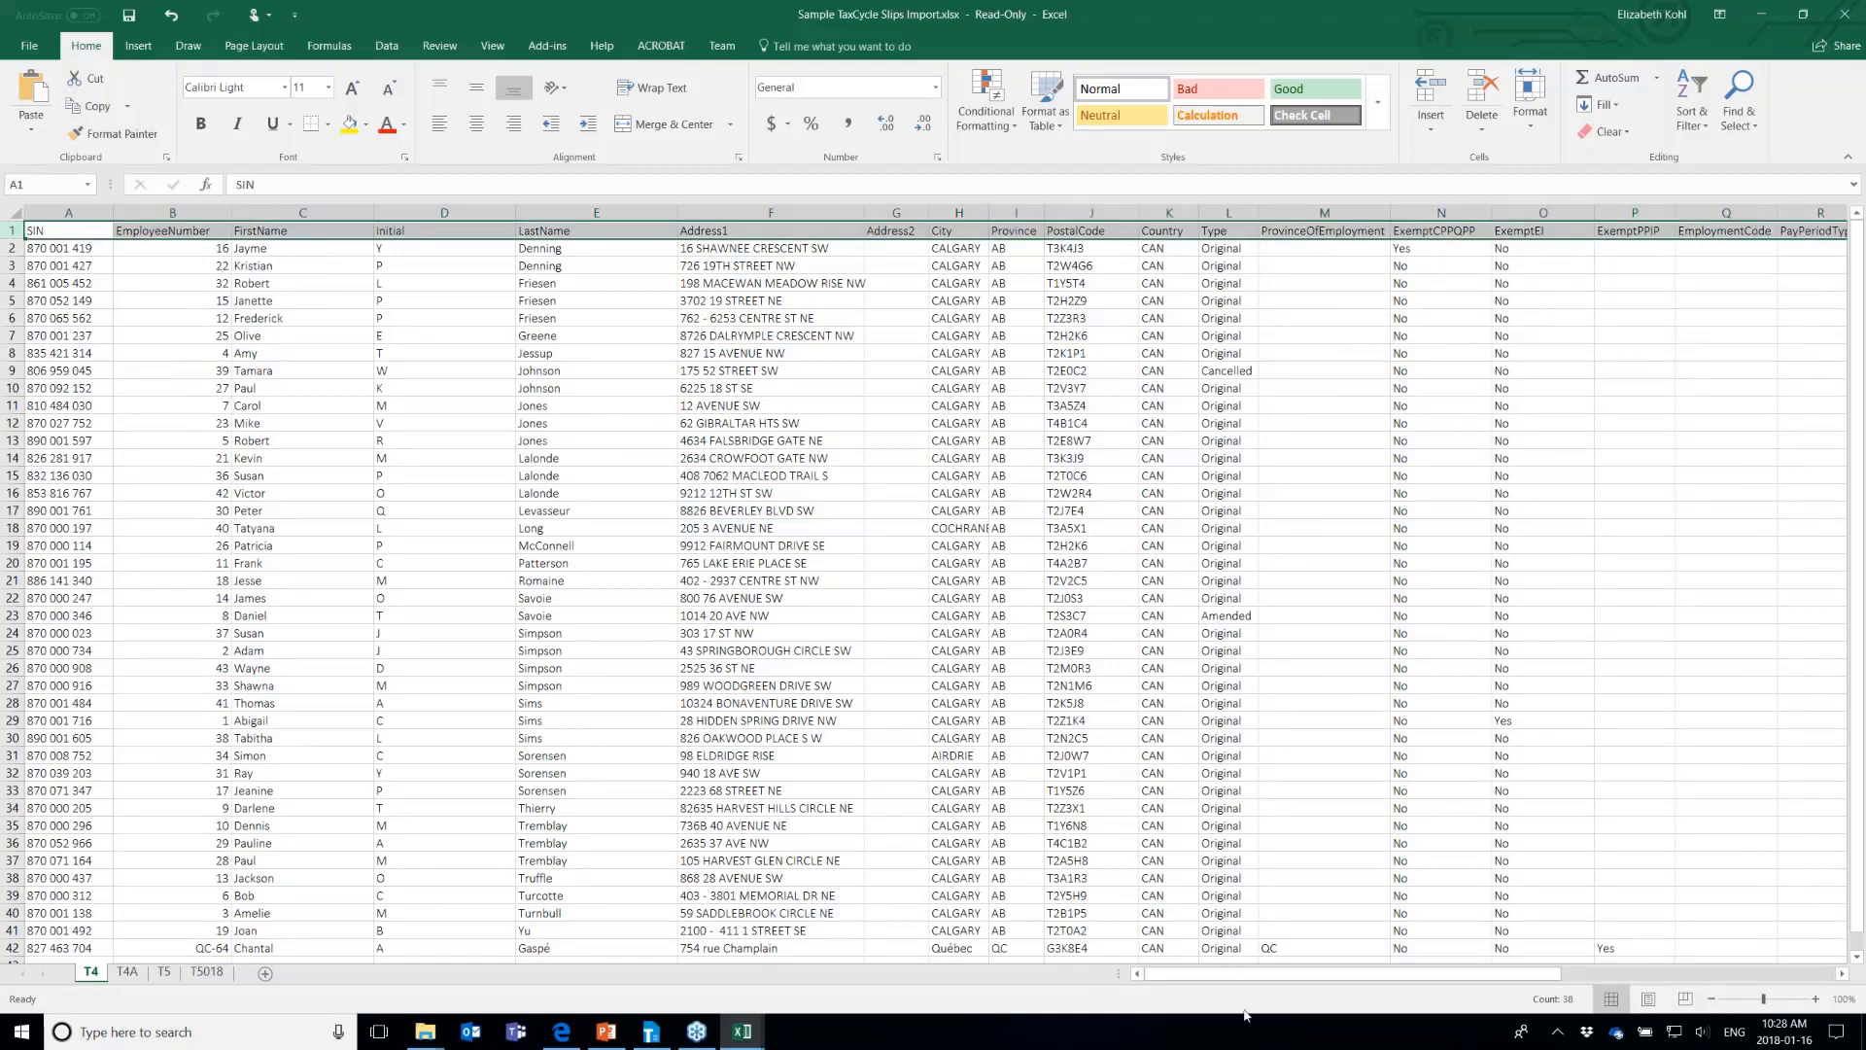
{"action": "left_click_drag", "start_coordinate": [1252, 976], "coordinate": [42, 266]}
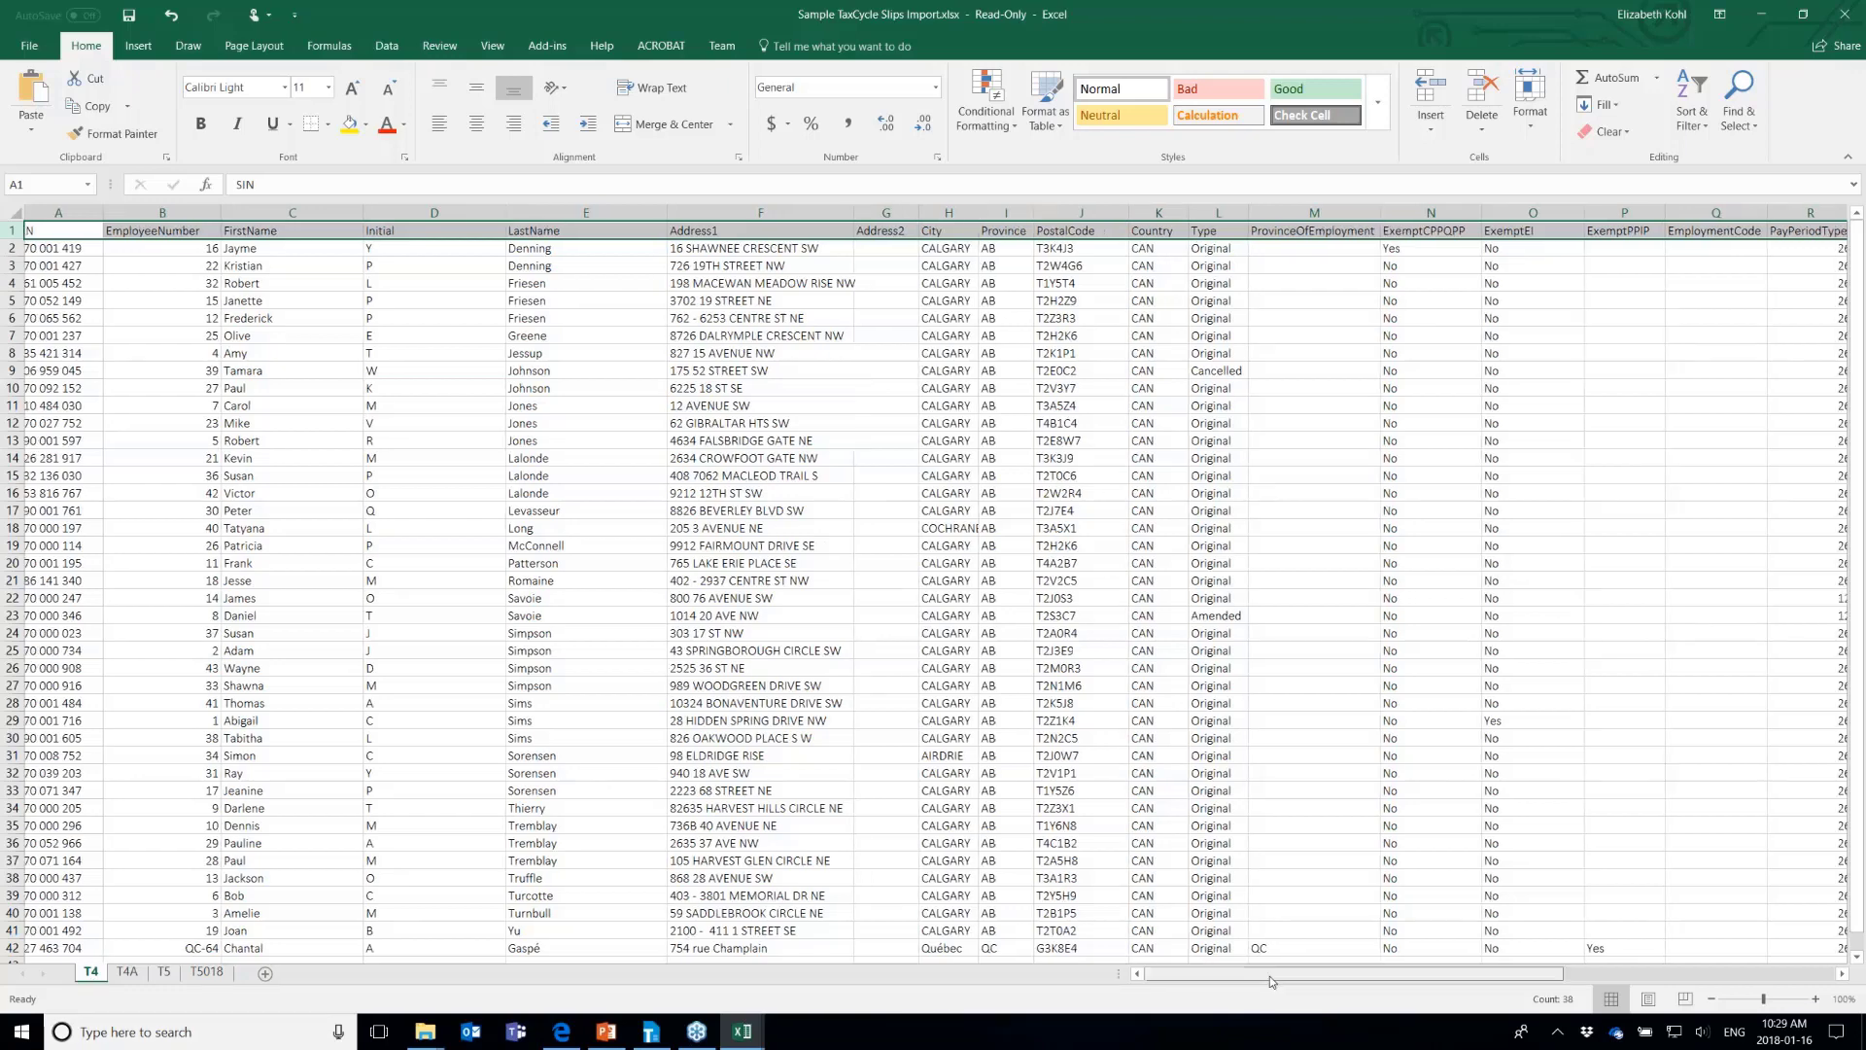
{"action": "left_click_drag", "start_coordinate": [1269, 976], "coordinate": [1586, 985]}
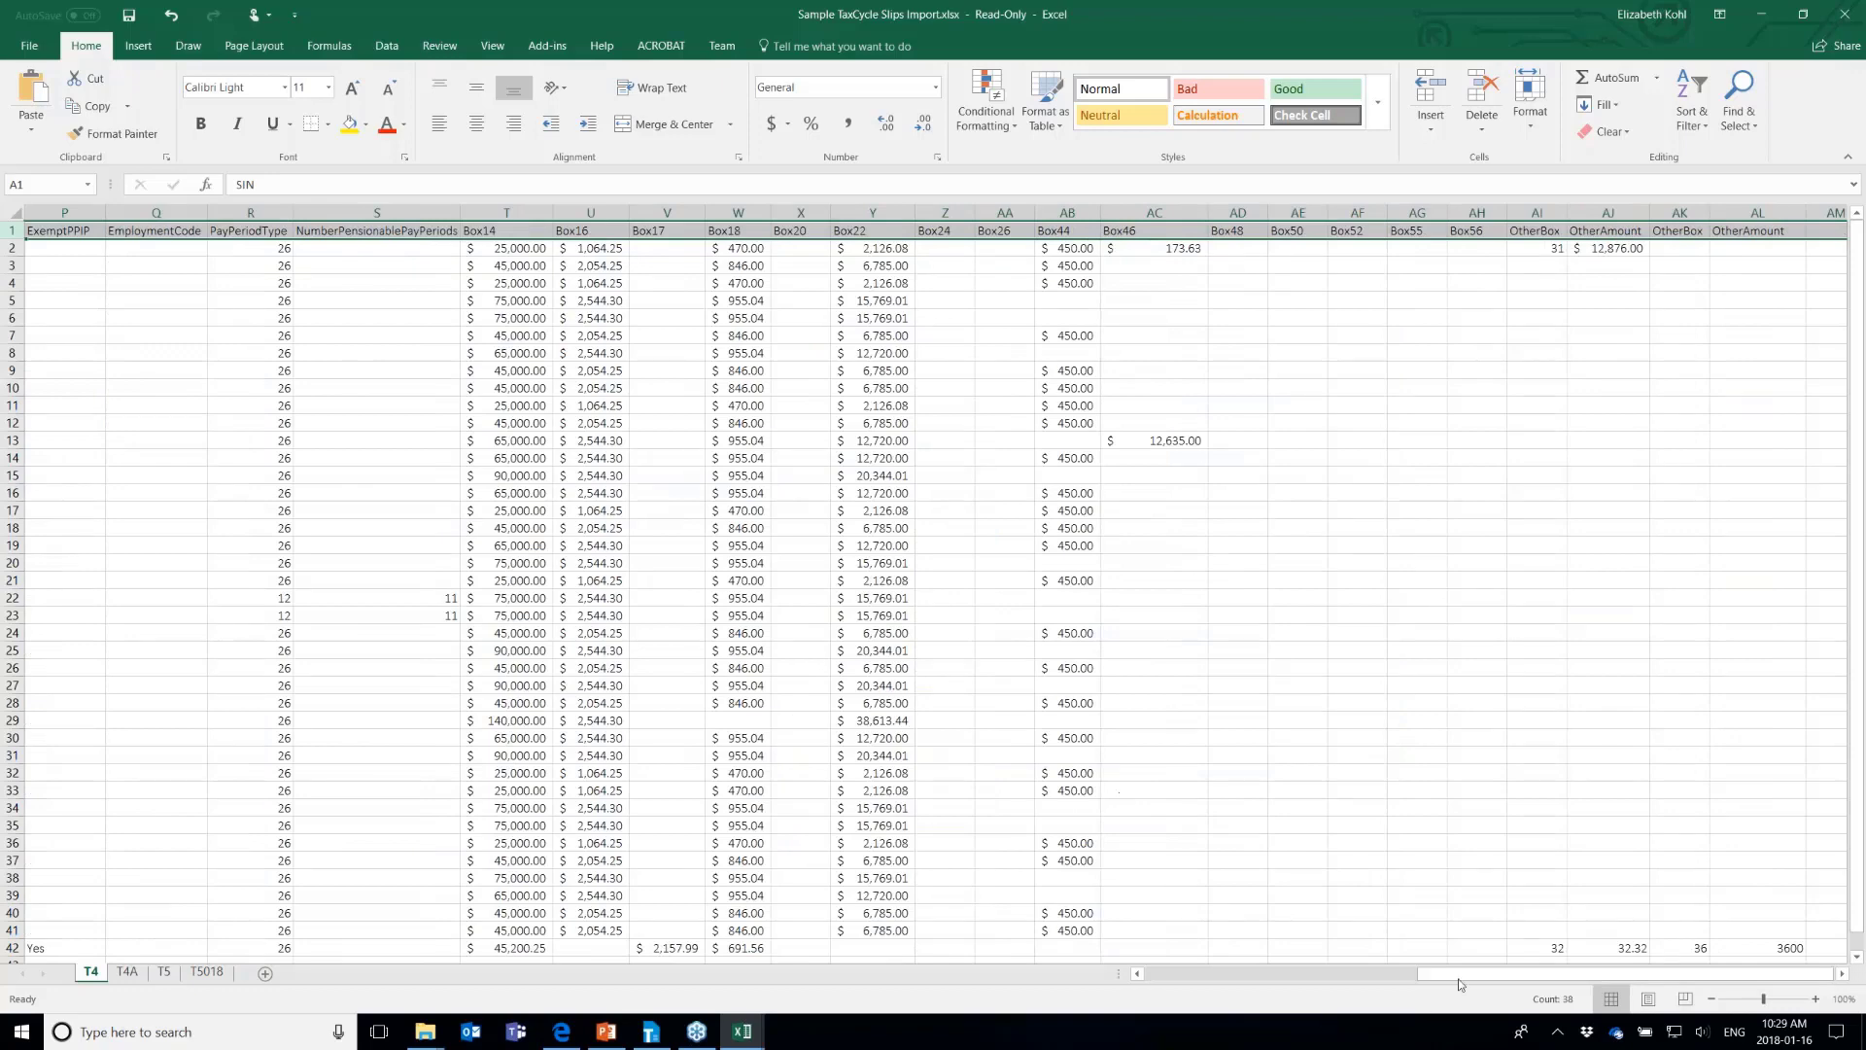
{"action": "left_click_drag", "start_coordinate": [1447, 981], "coordinate": [1358, 999]}
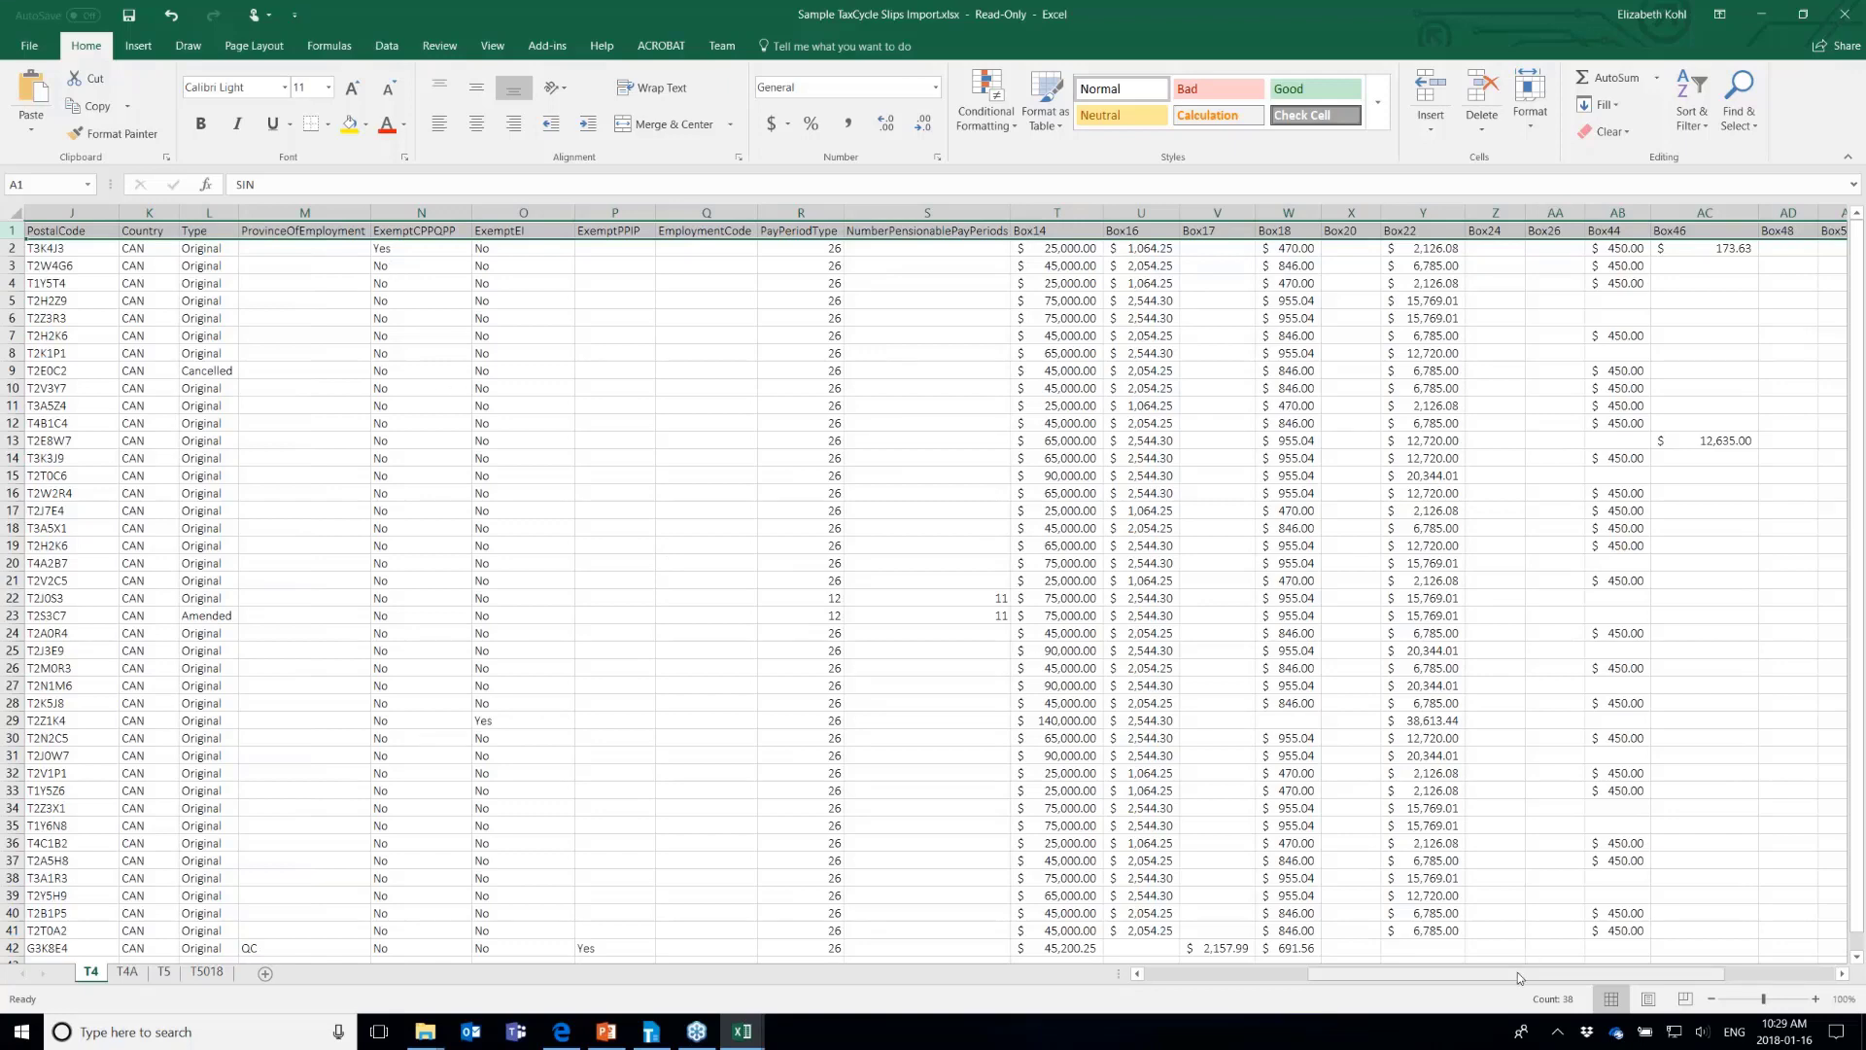
{"action": "left_click_drag", "start_coordinate": [1518, 973], "coordinate": [1629, 973]}
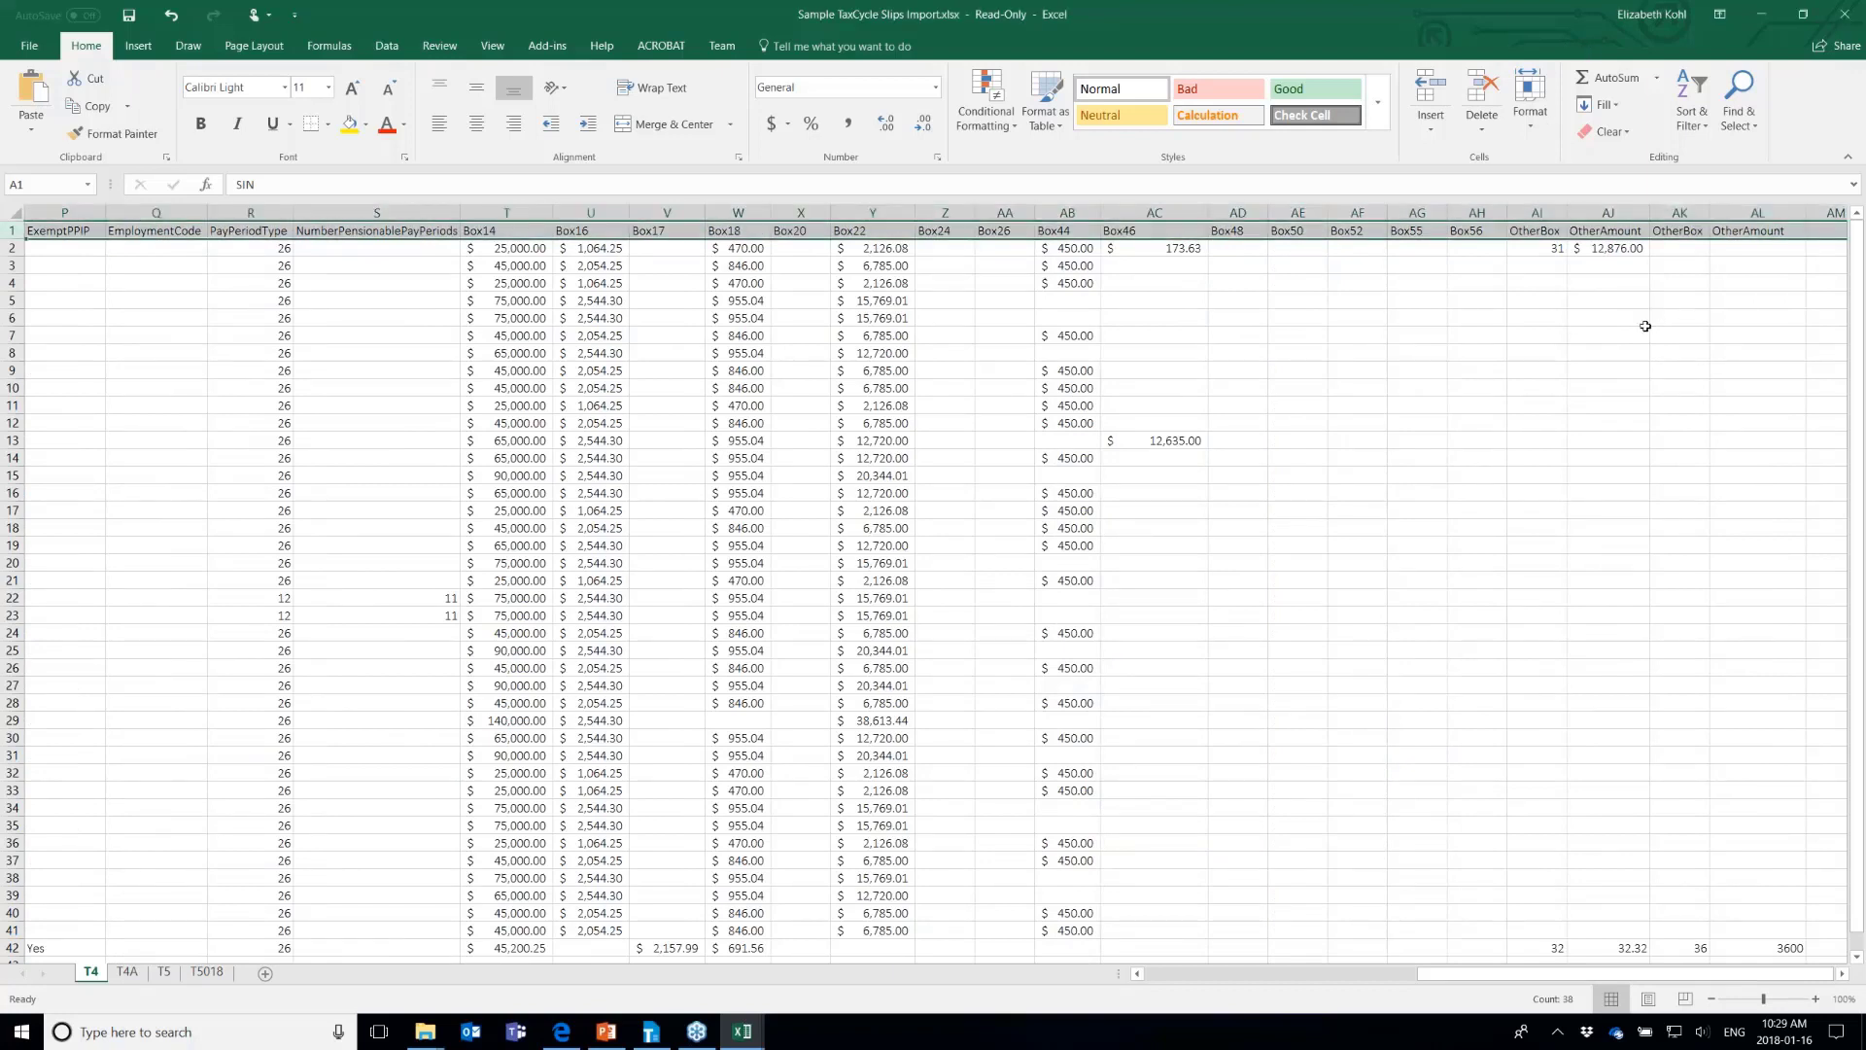
{"action": "left_click", "coordinate": [1536, 213]}
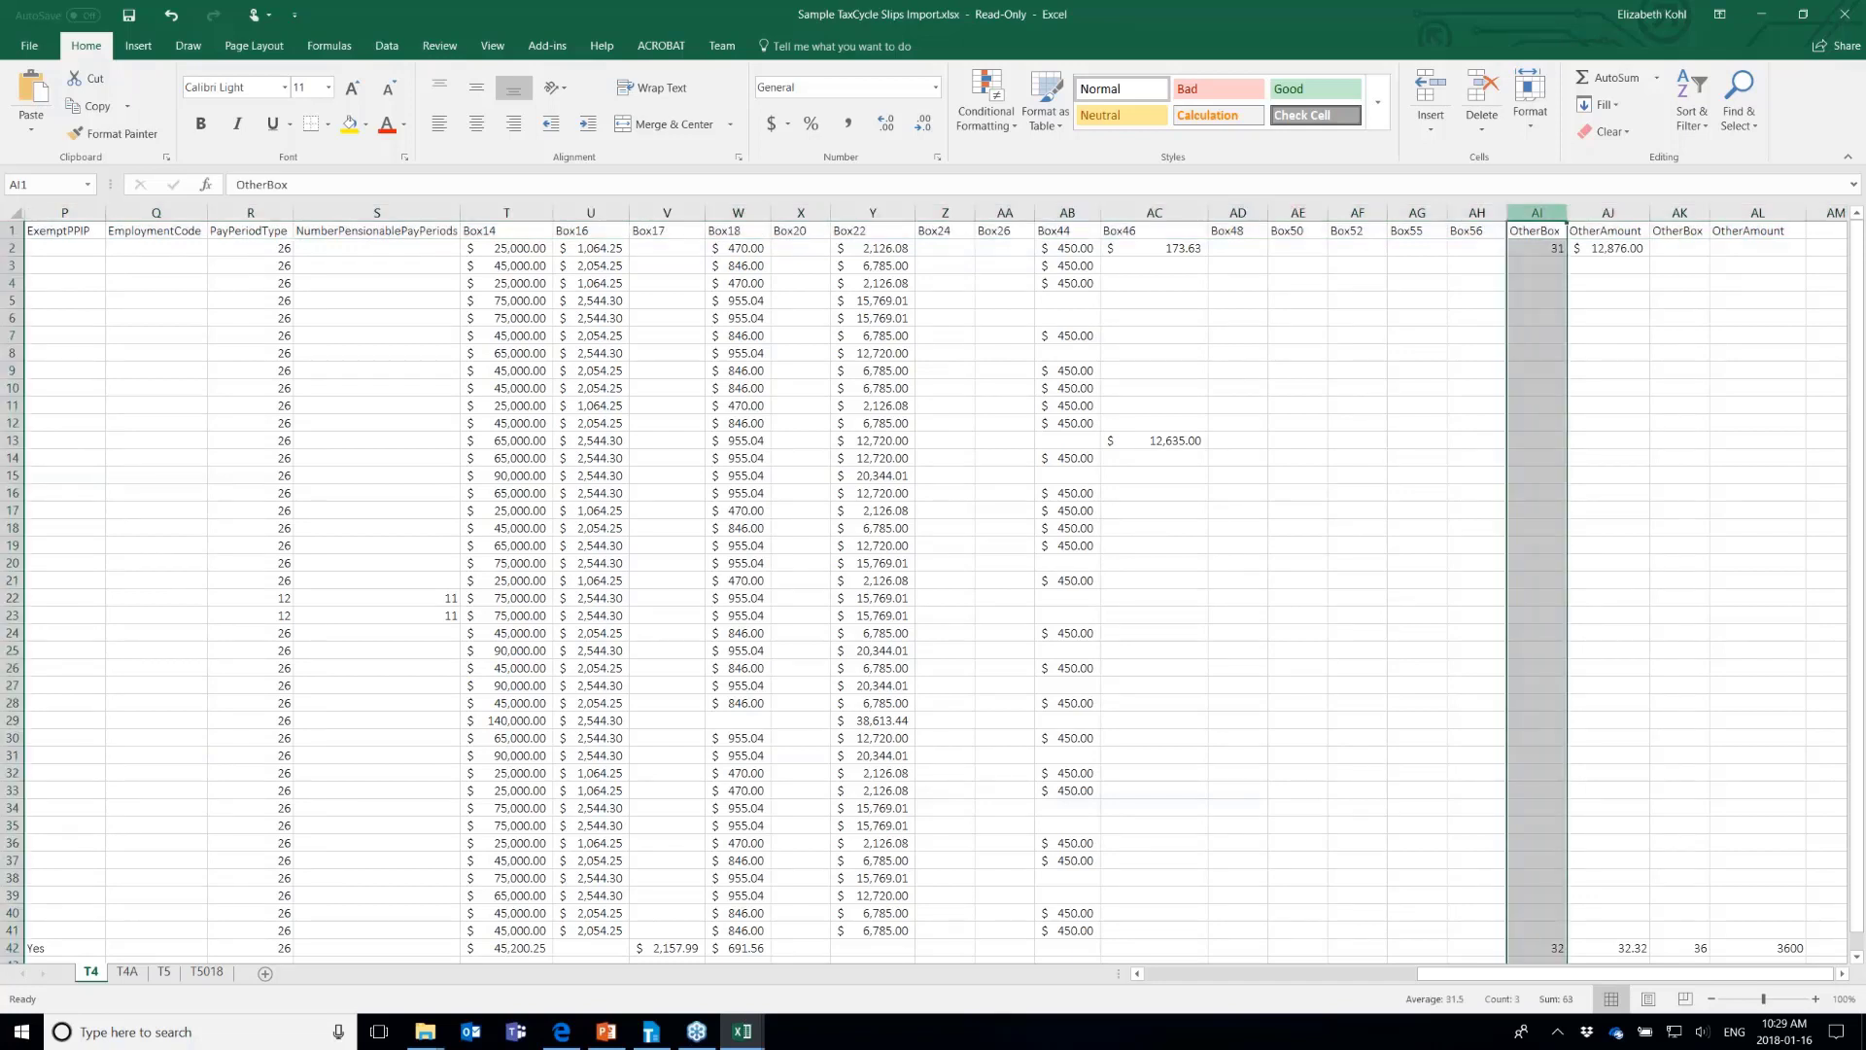
Switch to TaxCycle and check the Other information choices in the Slip Data section of the open T4 slip
{"action": "left_click", "coordinate": [651, 1033]}
{"action": "scroll", "coordinate": [868, 693], "scroll_direction": "down", "scroll_amount": 6}
{"action": "scroll", "coordinate": [868, 693], "scroll_direction": "down", "scroll_amount": 2}
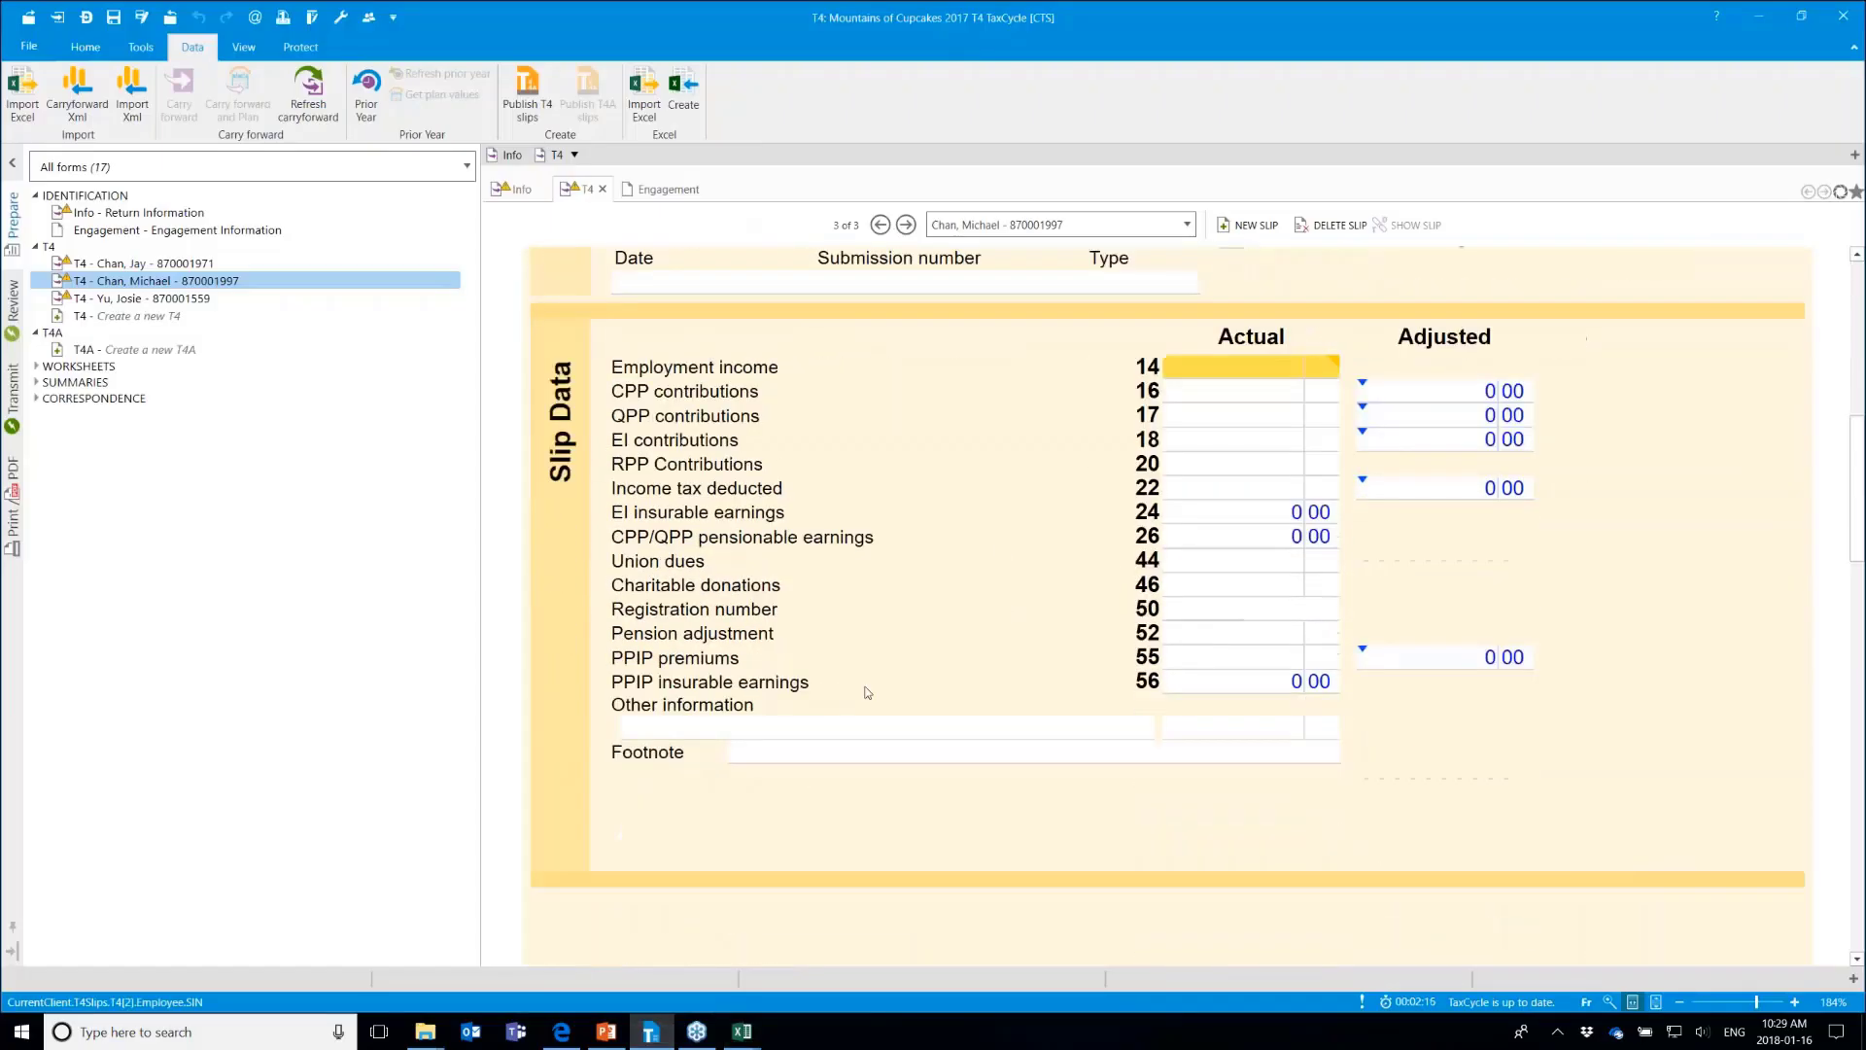
{"action": "scroll", "coordinate": [868, 694], "scroll_direction": "down", "scroll_amount": 1}
{"action": "left_click", "coordinate": [868, 696]}
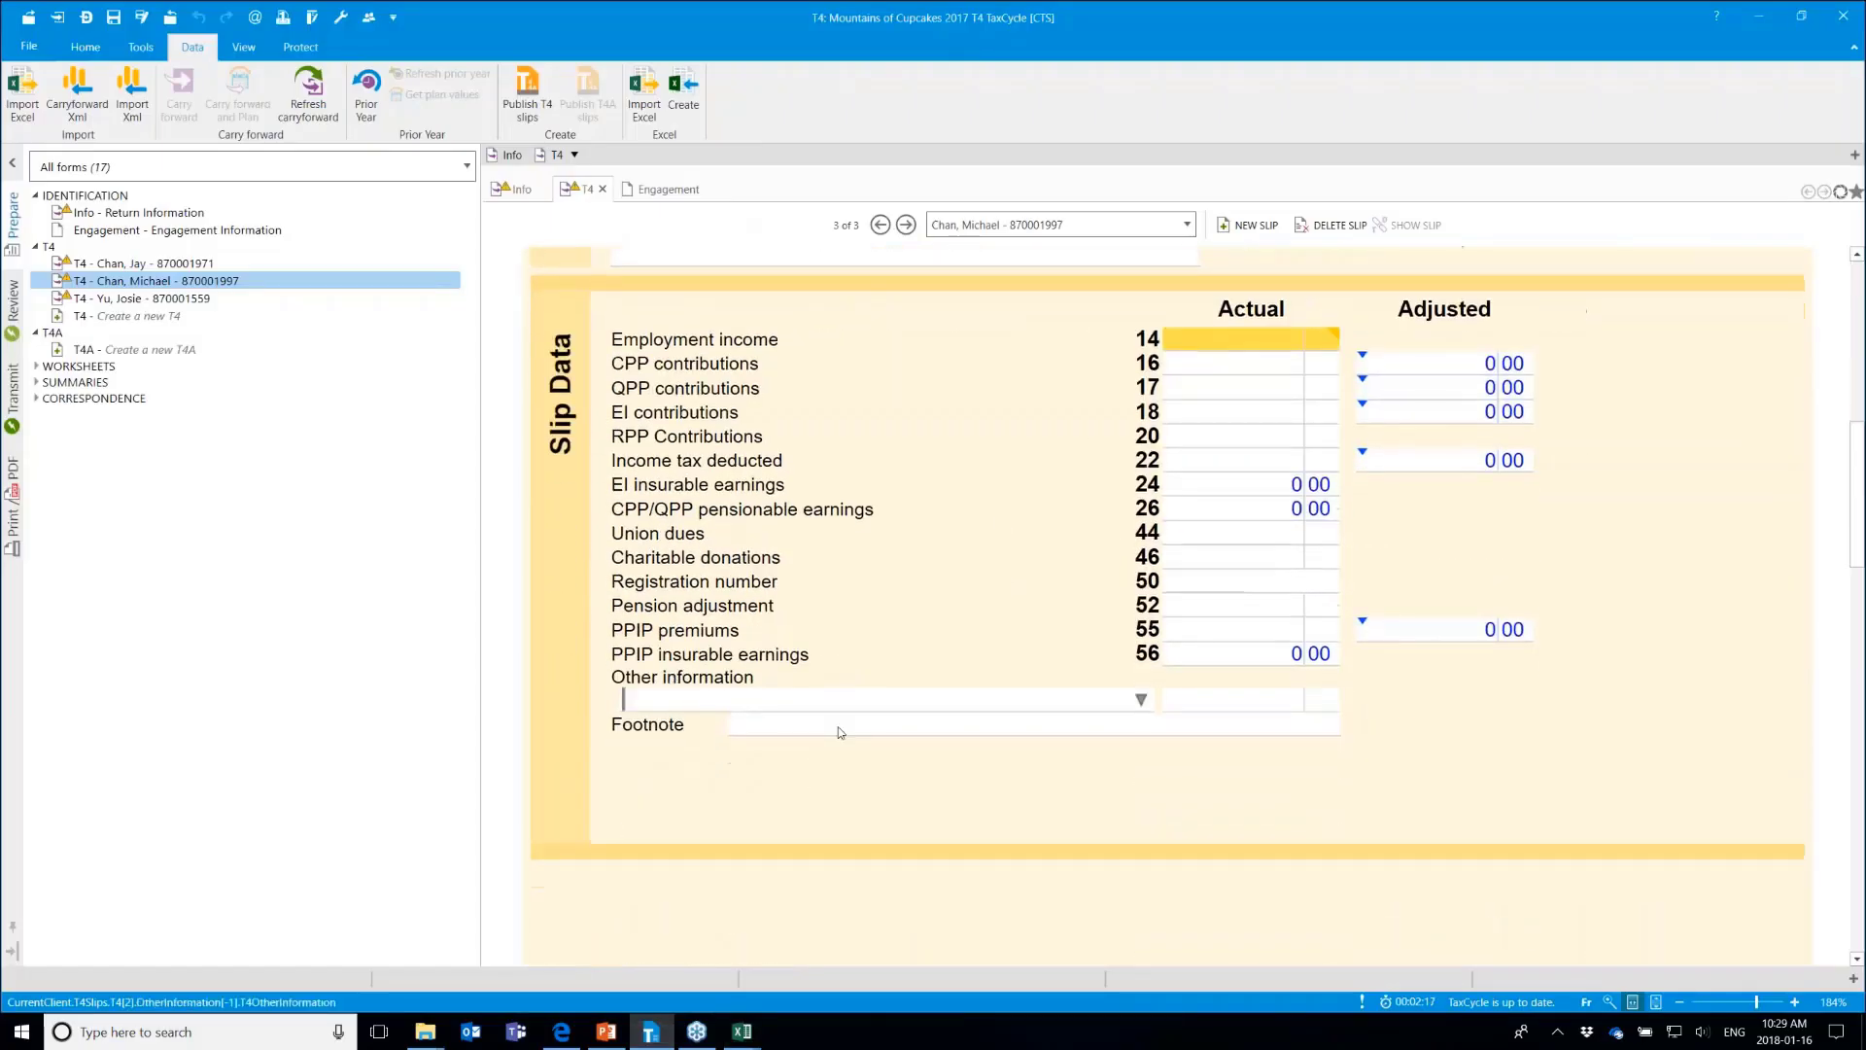
{"action": "left_click", "coordinate": [1141, 699]}
{"action": "left_click", "coordinate": [1457, 840]}
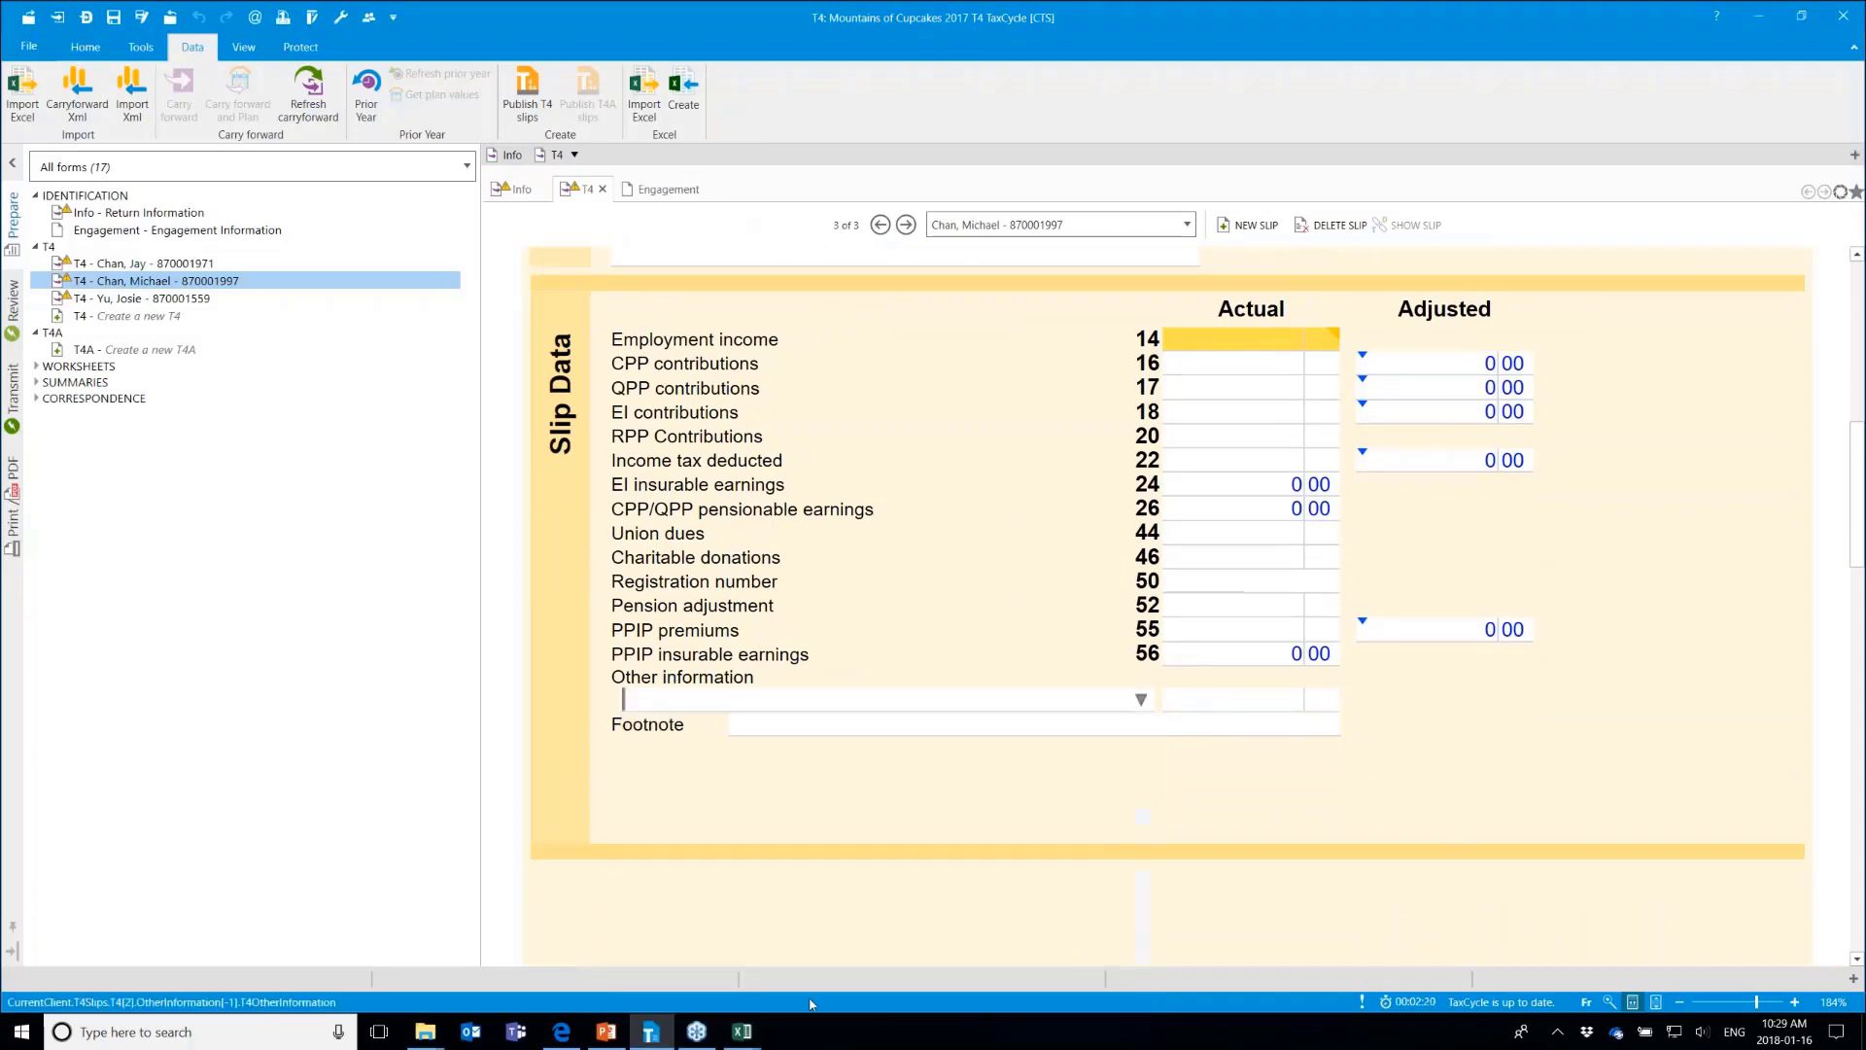
Switch to the Sample TaxCycle Slips Import workbook in Excel and check the first OtherBox entry and its OtherAmount column
{"action": "mouse_move", "coordinate": [741, 1031]}
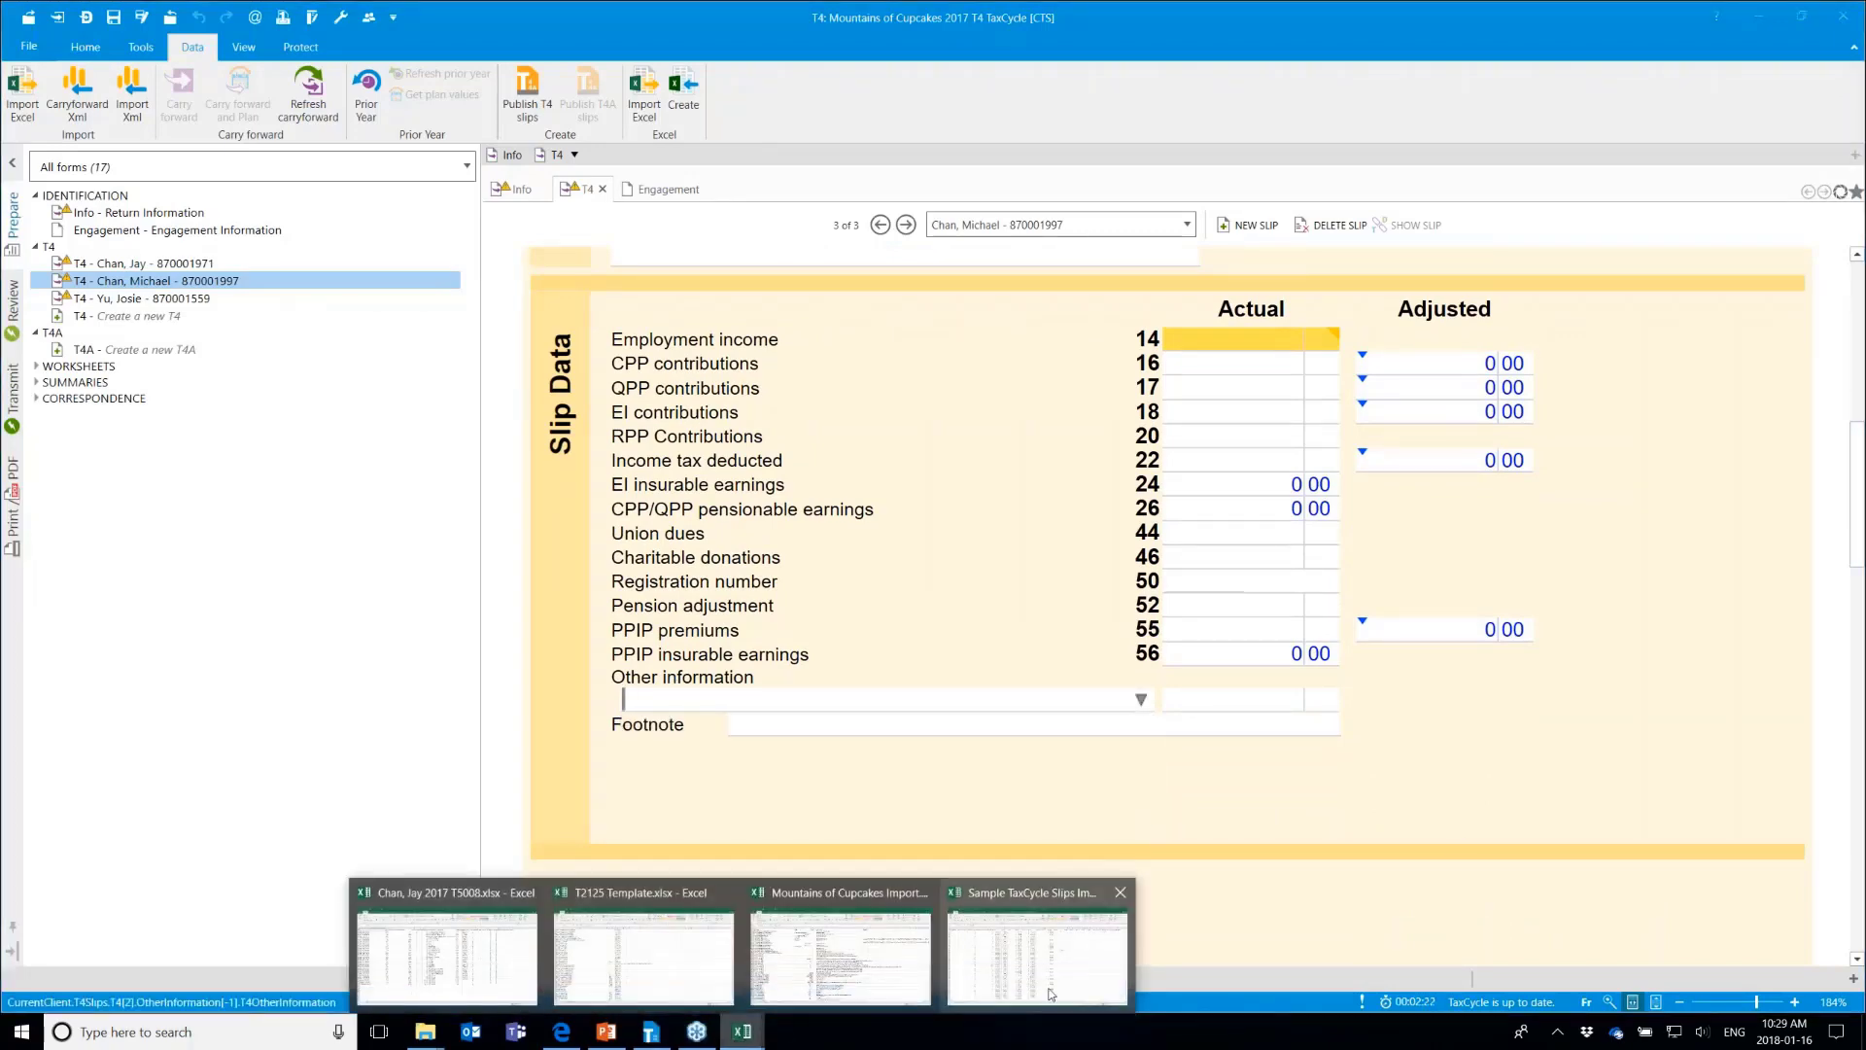
{"action": "left_click", "coordinate": [1049, 993]}
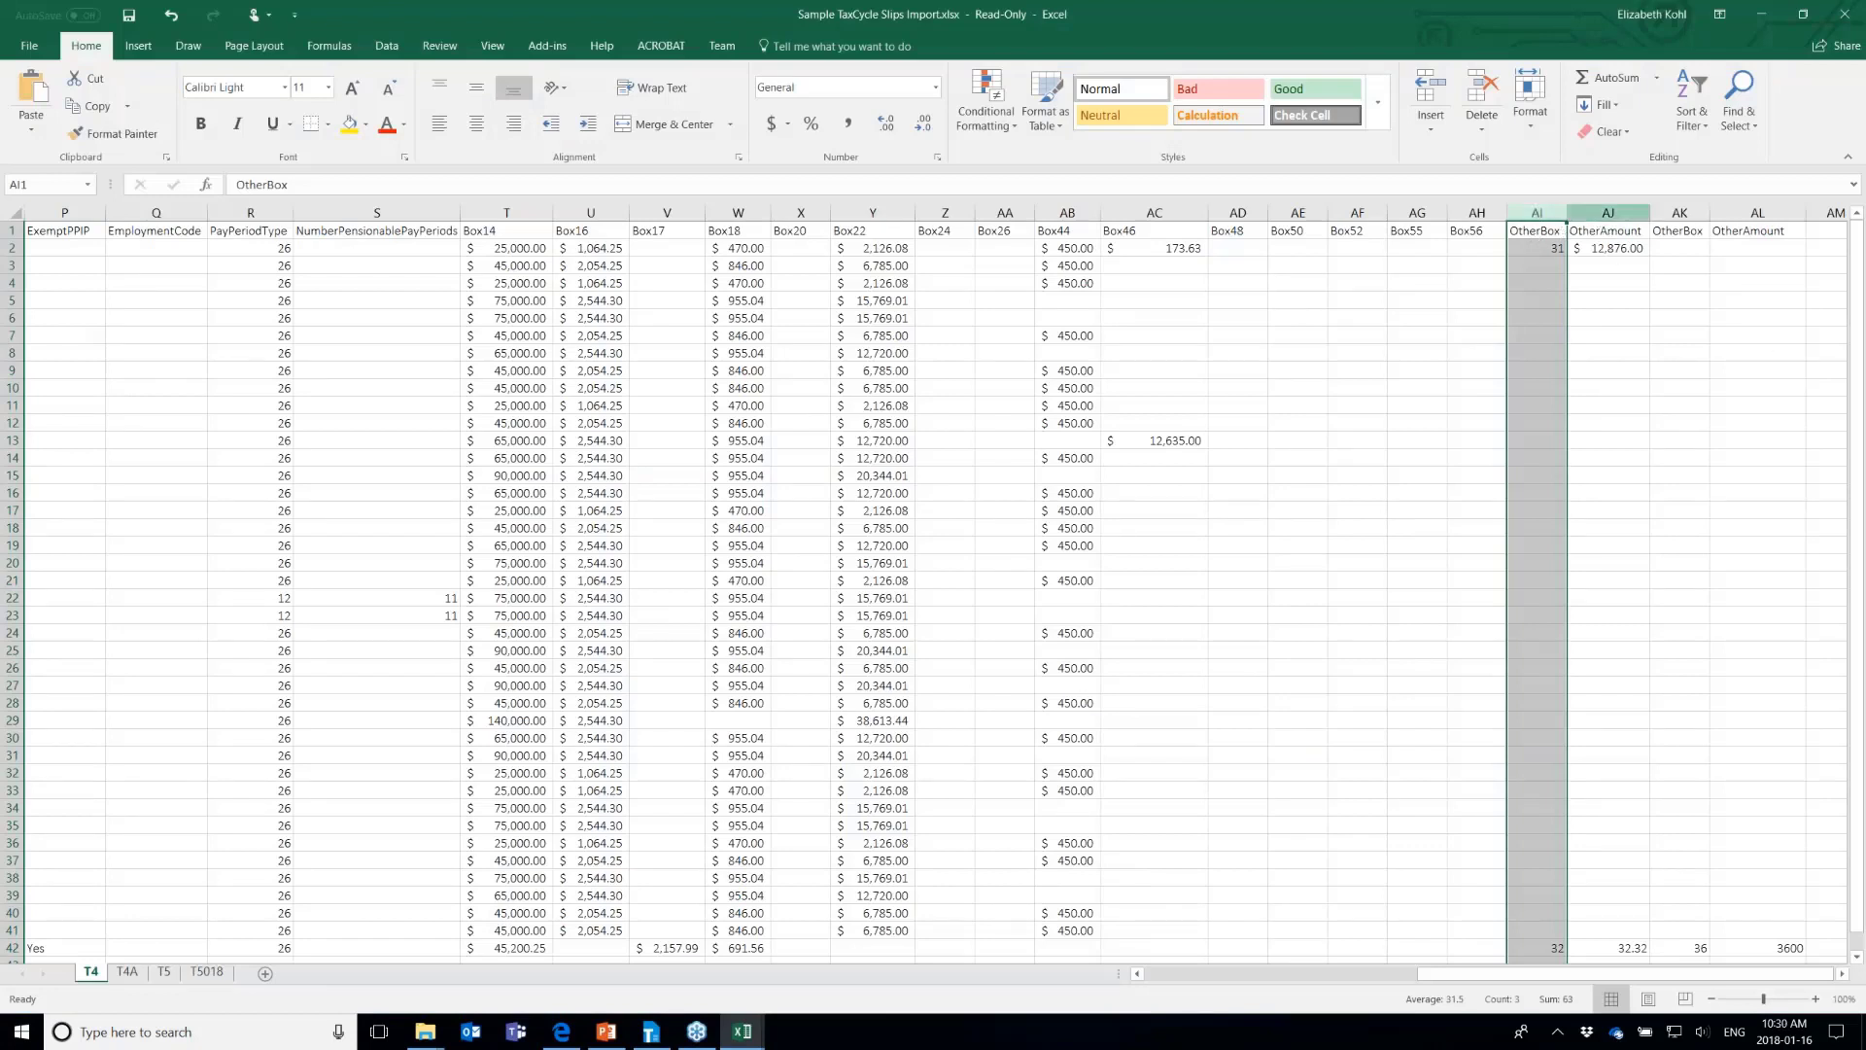
{"action": "left_click", "coordinate": [1544, 252]}
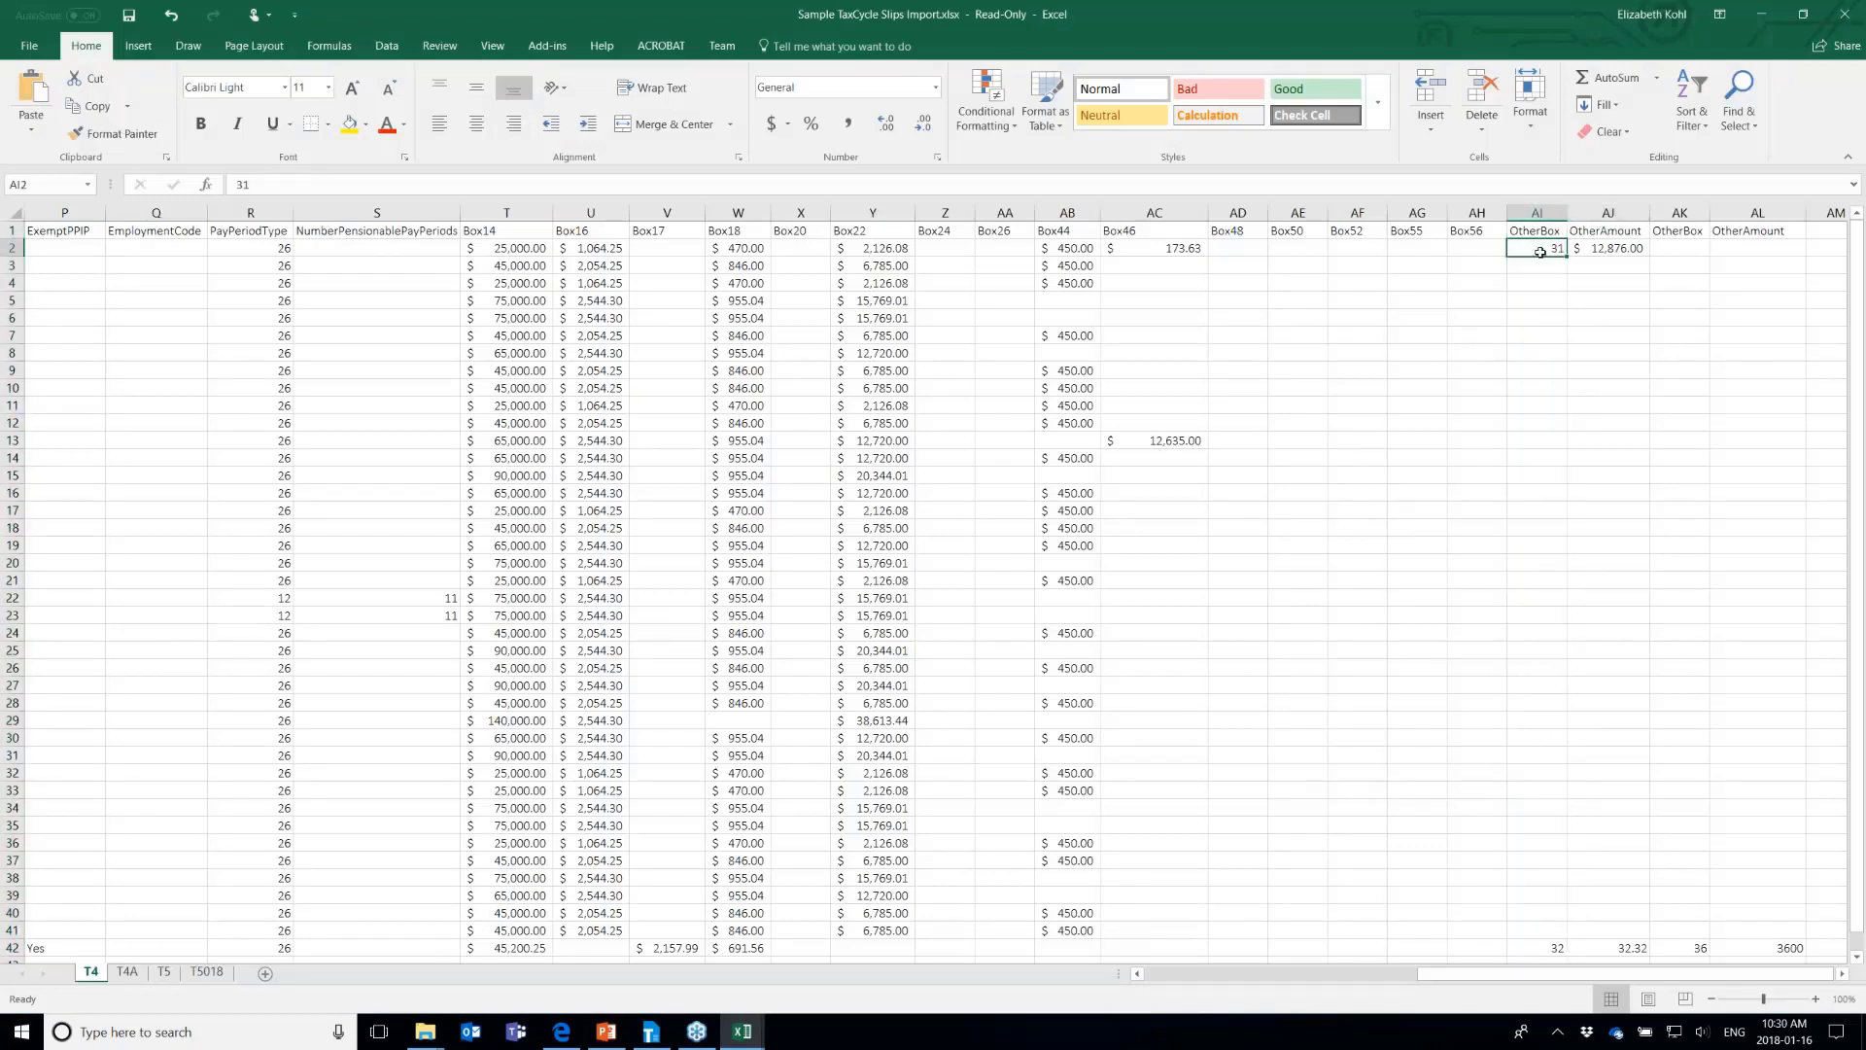
{"action": "left_click", "coordinate": [1638, 213]}
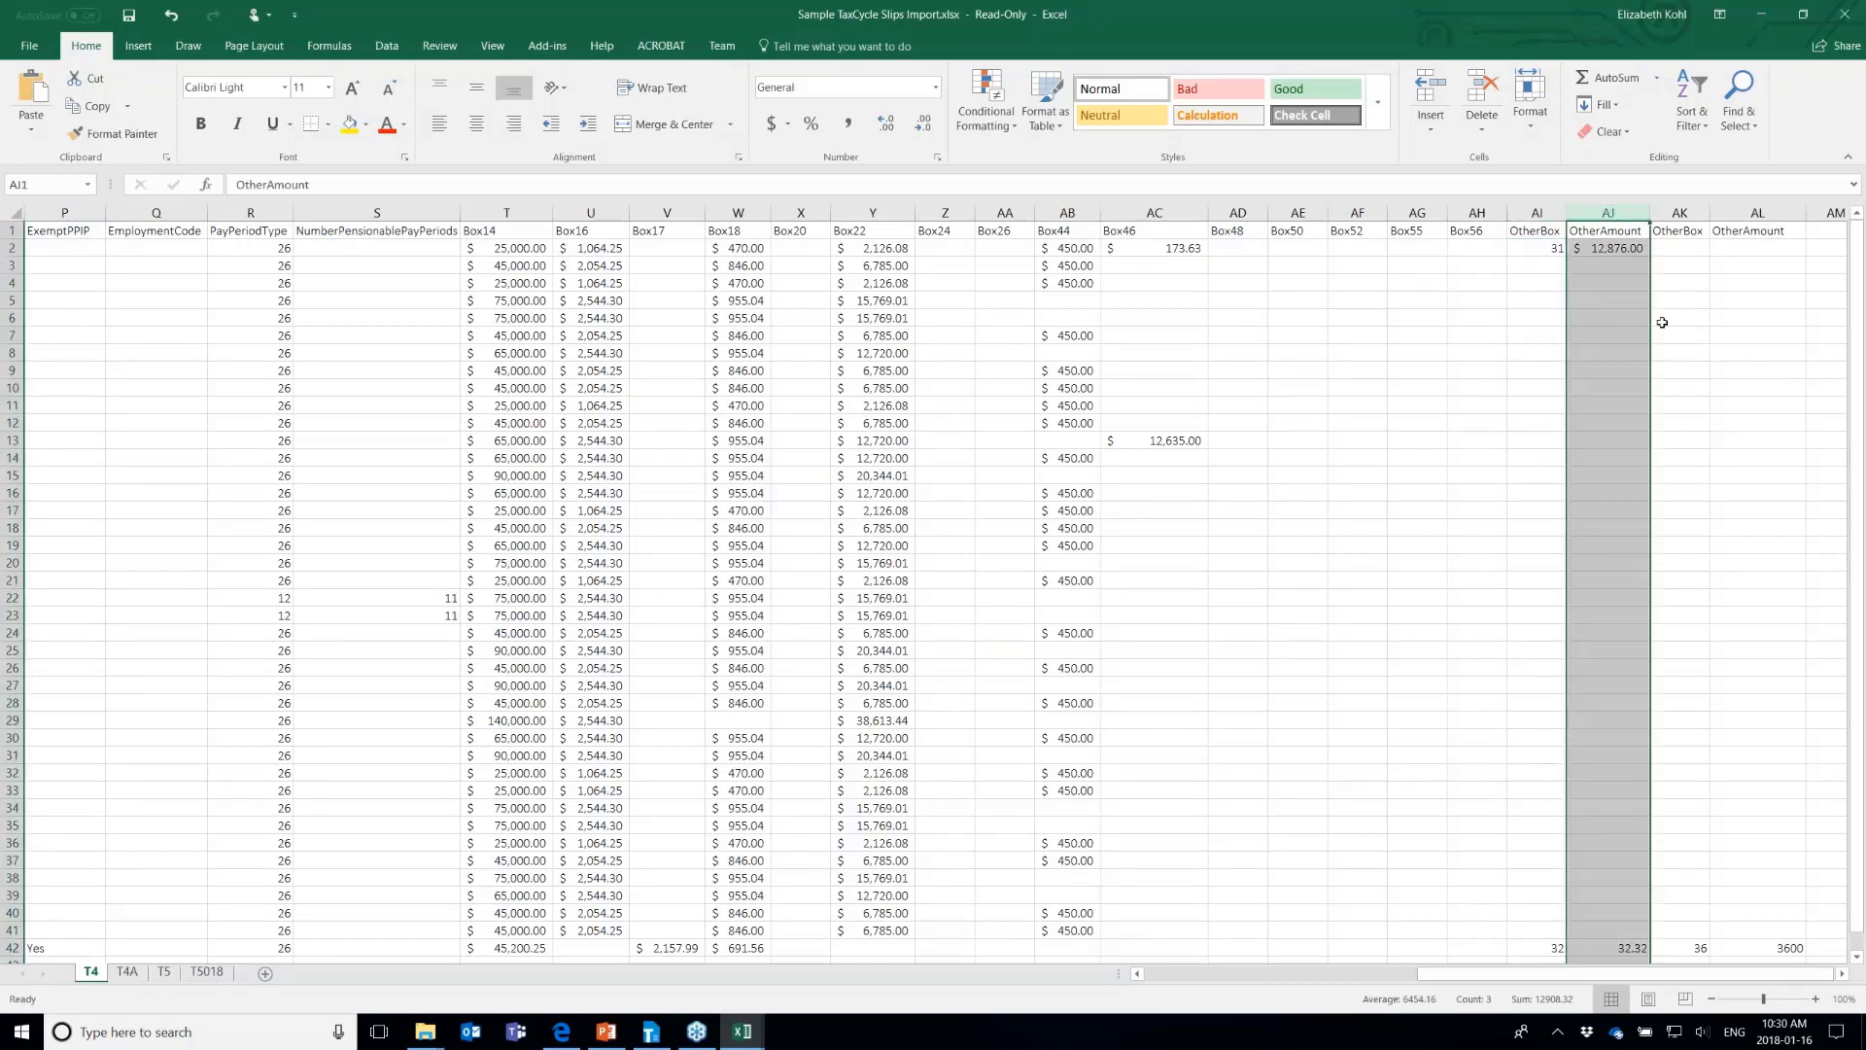
Import the slips from Sample TaxCycle Slips Import.xlsx in the Samples folder into the Mountains of Cupcakes T4 return in TaxCycle
{"action": "left_click", "coordinate": [651, 1043]}
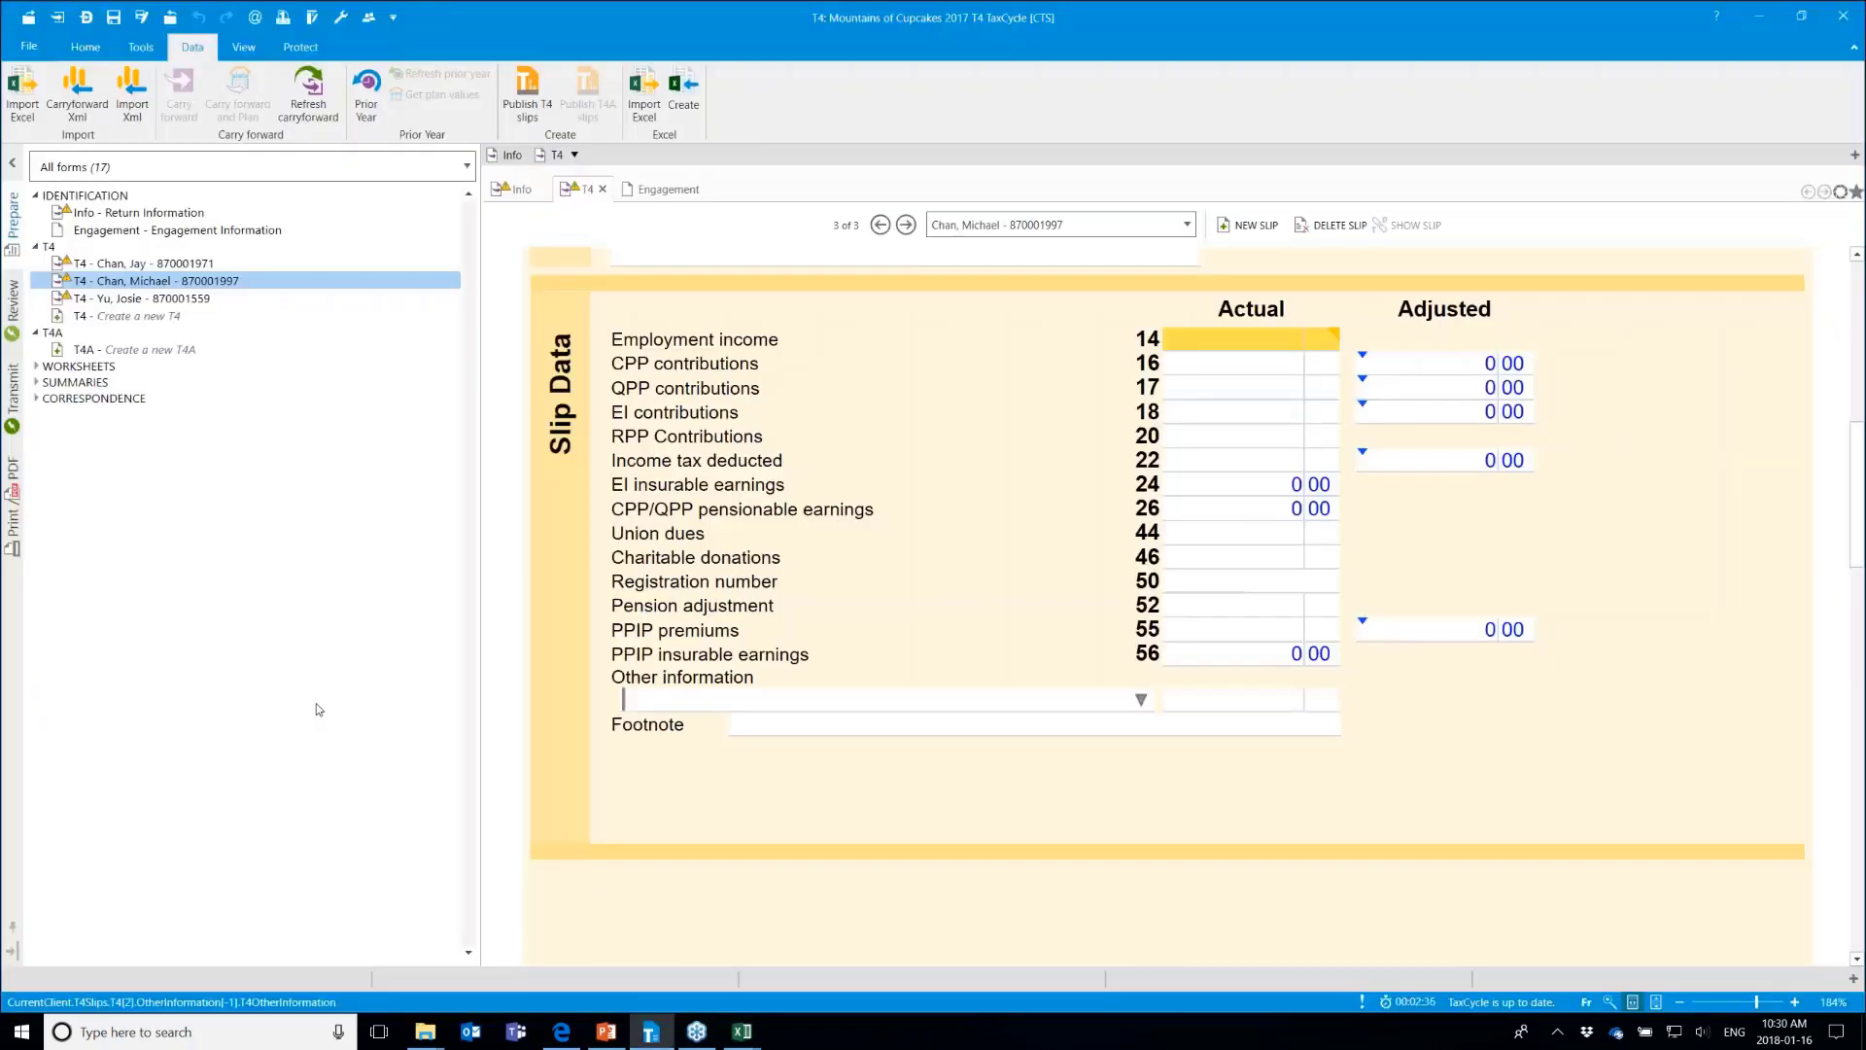
{"action": "mouse_move", "coordinate": [425, 1032]}
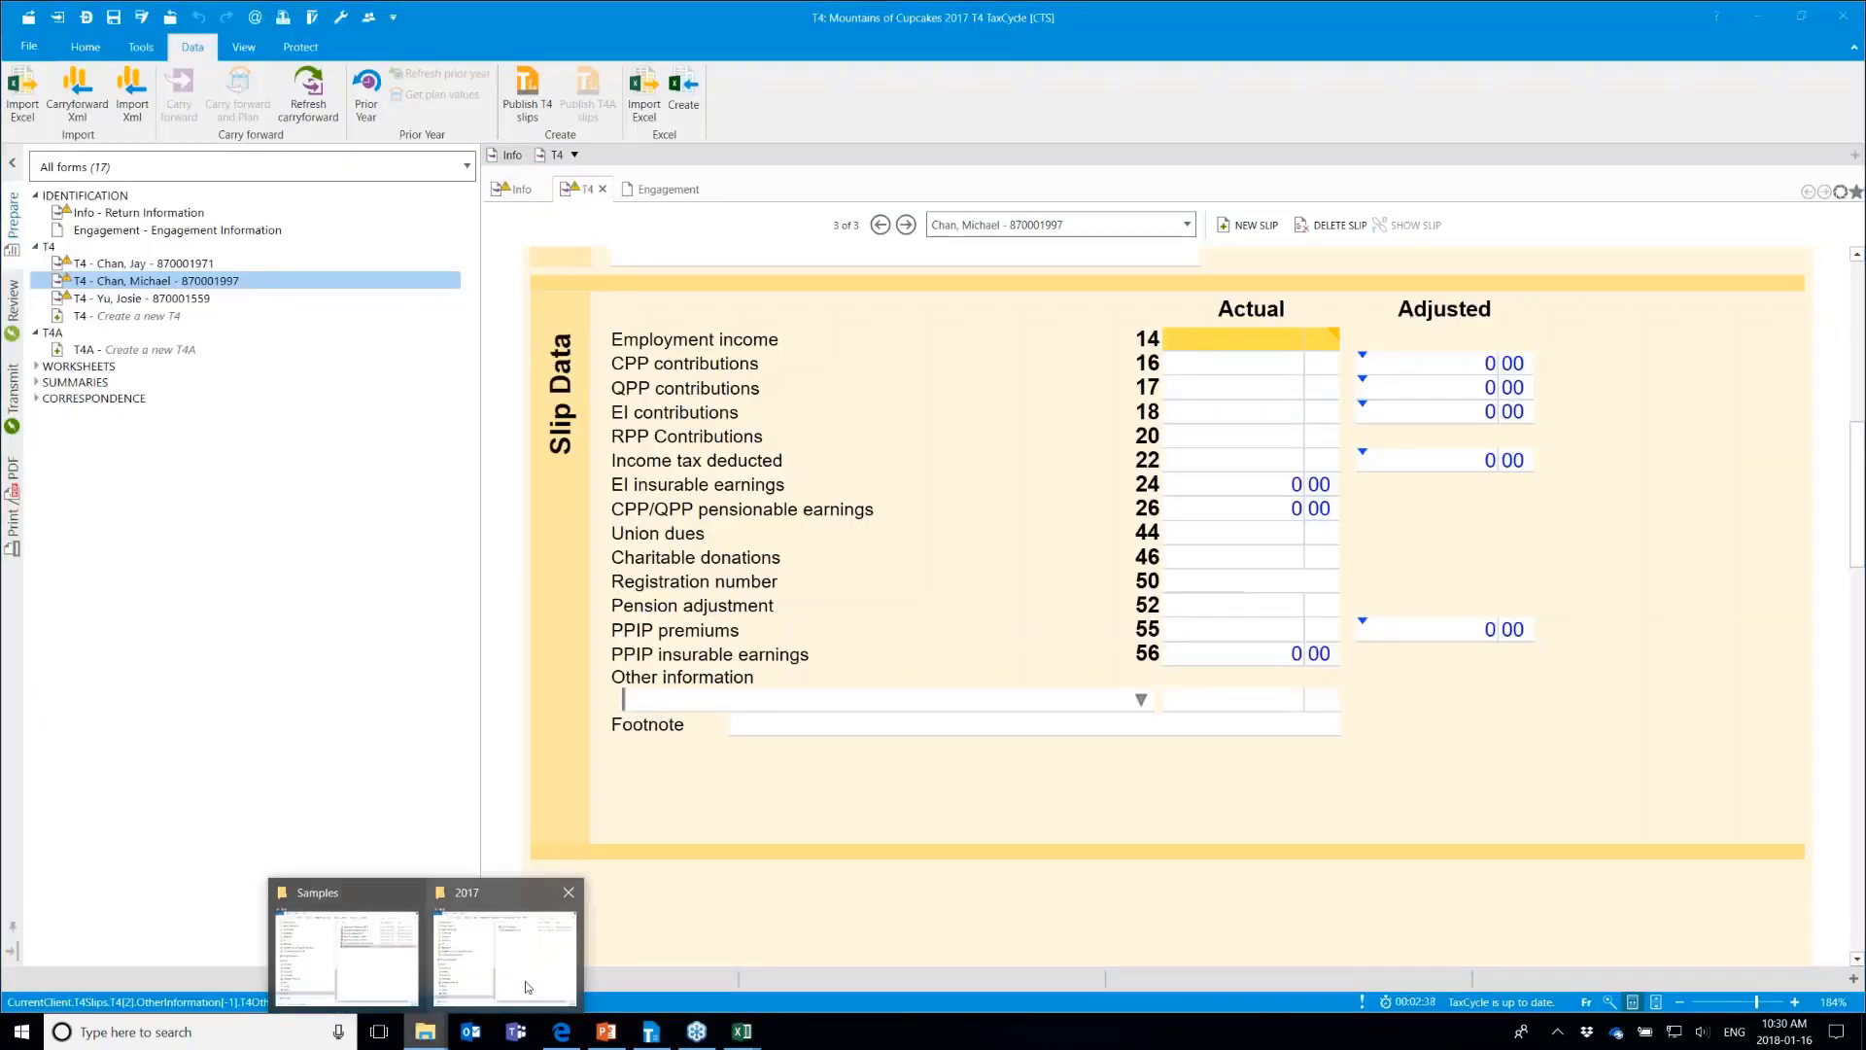
{"action": "left_click", "coordinate": [528, 987]}
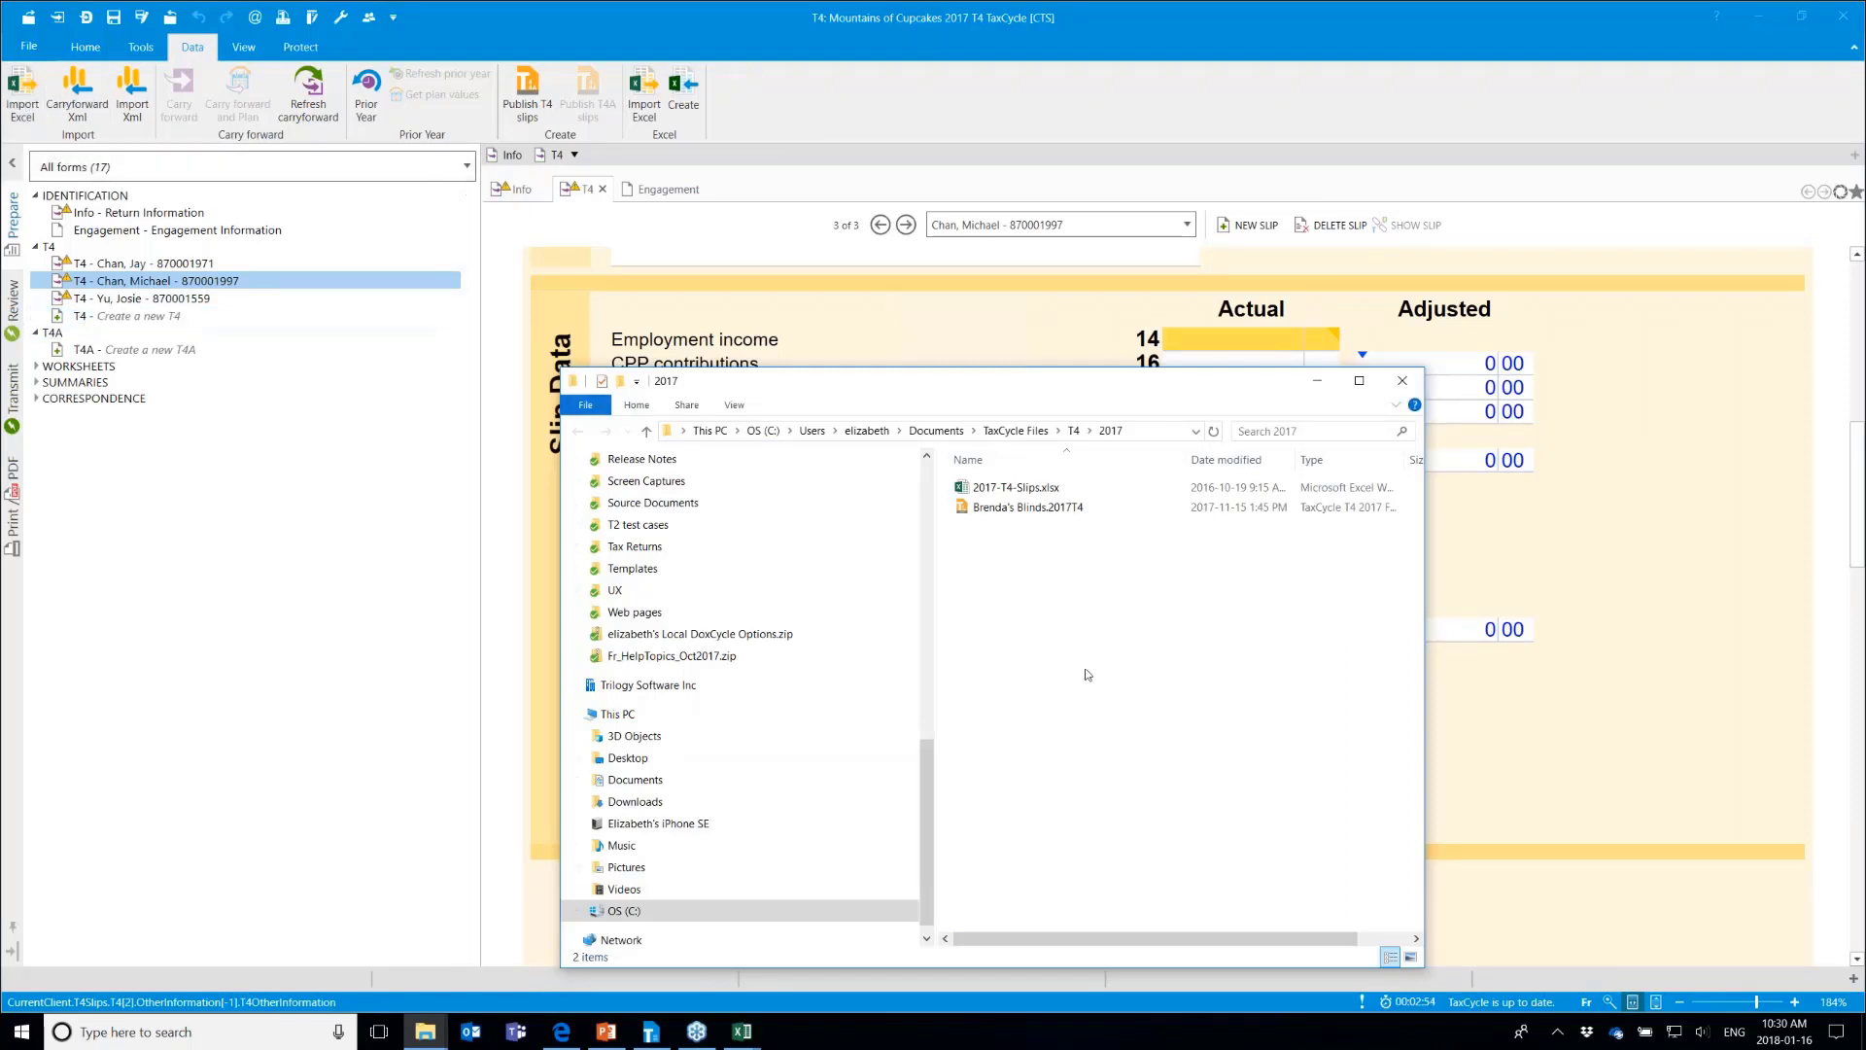
{"action": "scroll", "coordinate": [681, 661], "scroll_direction": "up", "scroll_amount": 1}
{"action": "scroll", "coordinate": [831, 676], "scroll_direction": "up", "scroll_amount": 10}
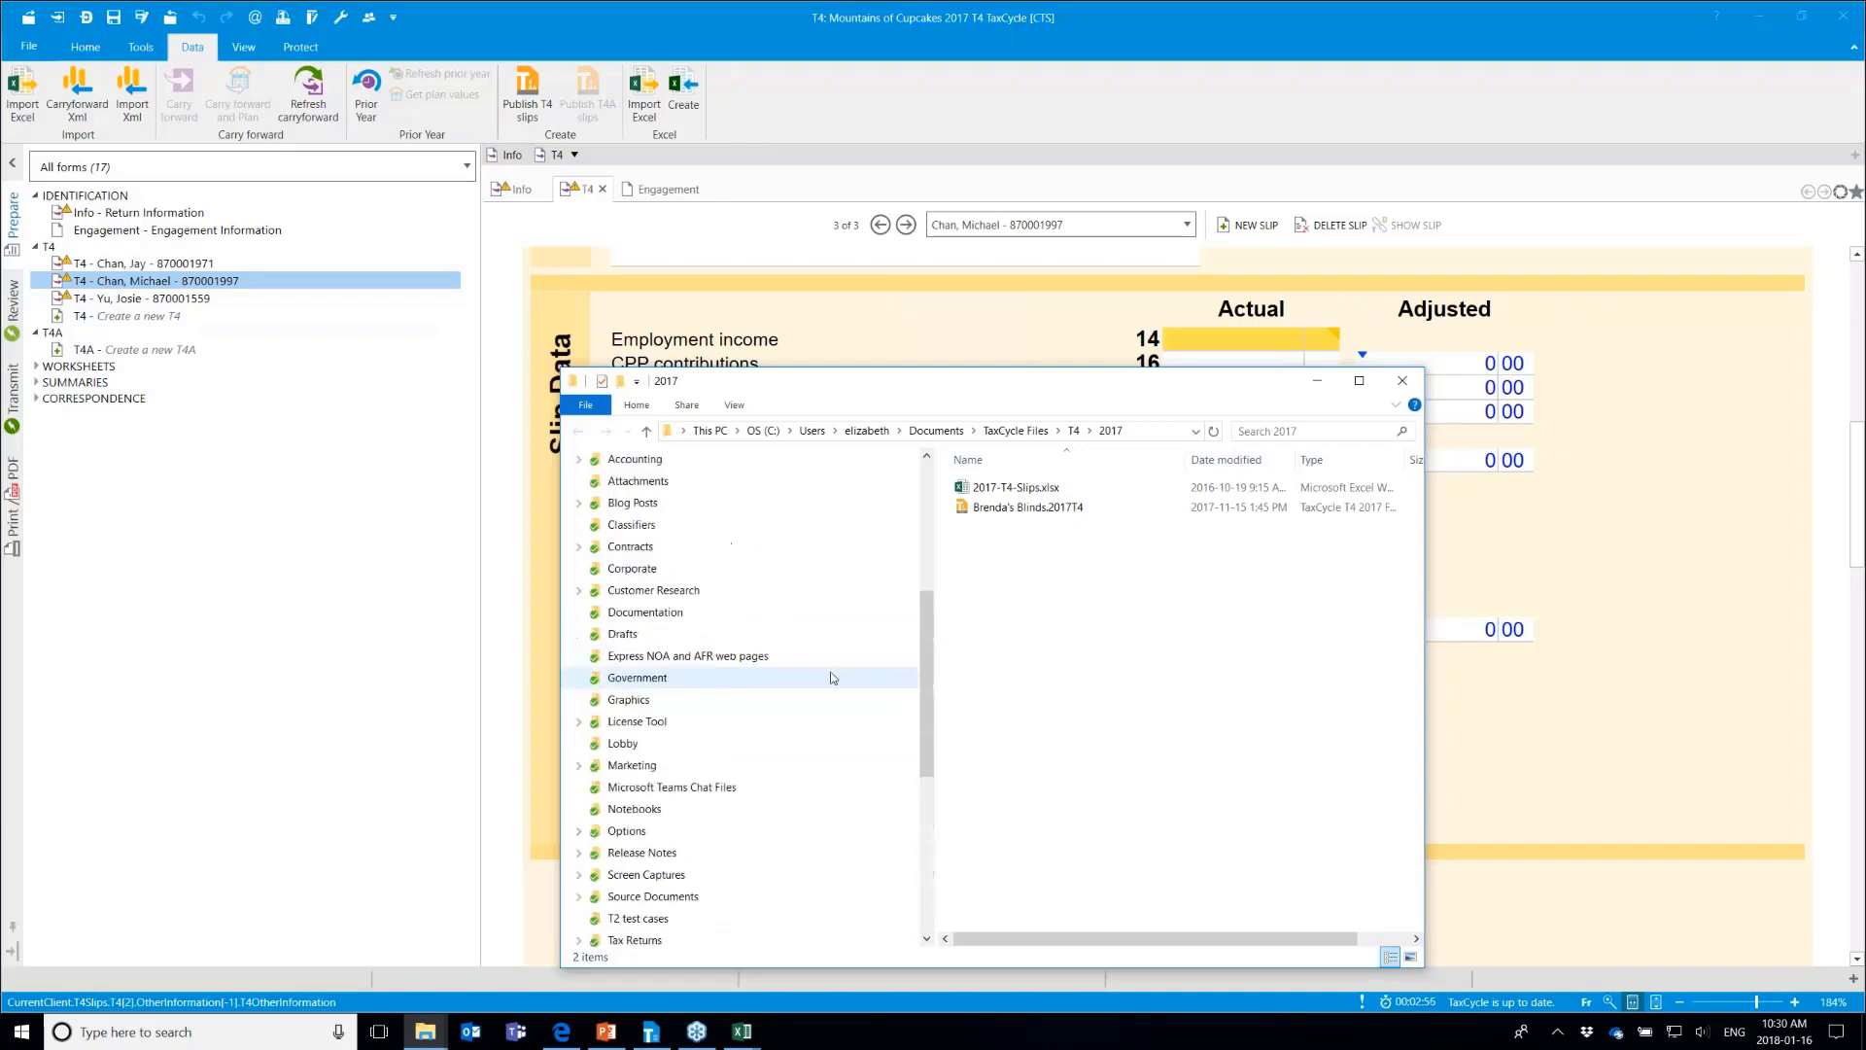
{"action": "mouse_move", "coordinate": [428, 1031]}
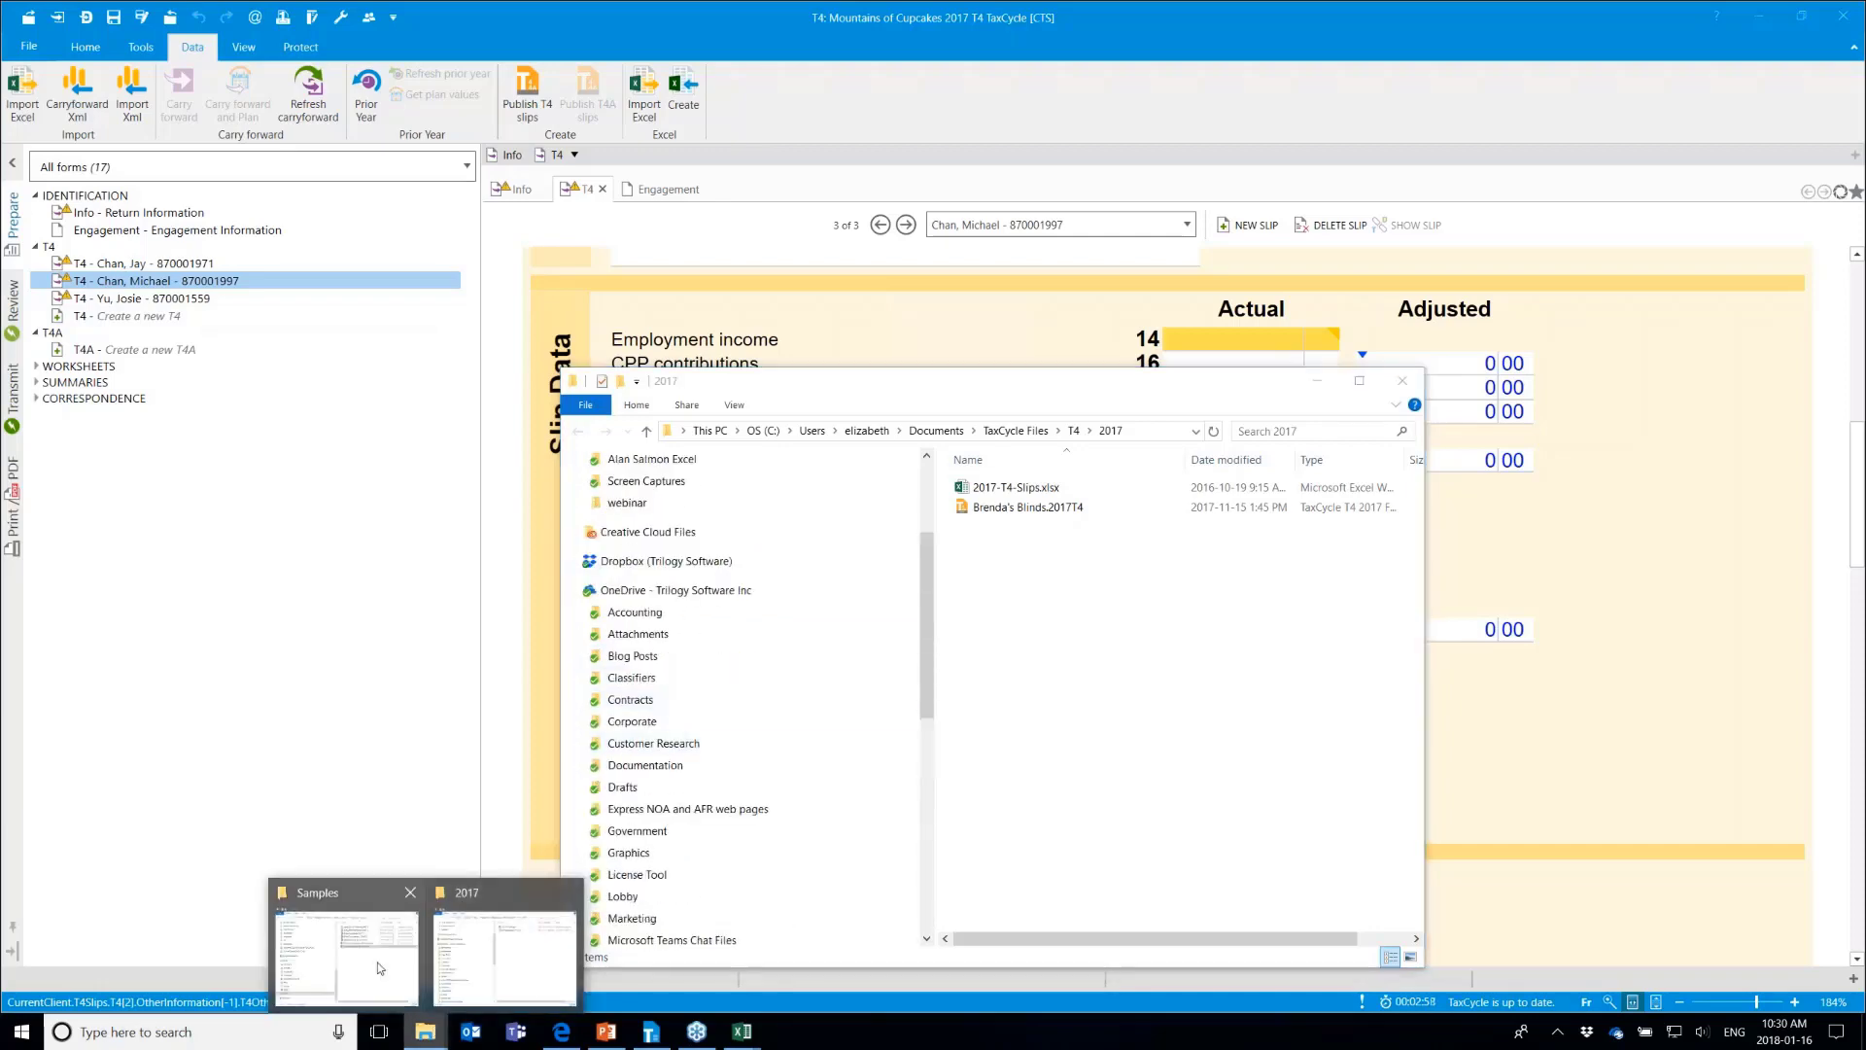
{"action": "left_click", "coordinate": [518, 913]}
{"action": "left_click_drag", "start_coordinate": [614, 116], "coordinate": [1349, 197]}
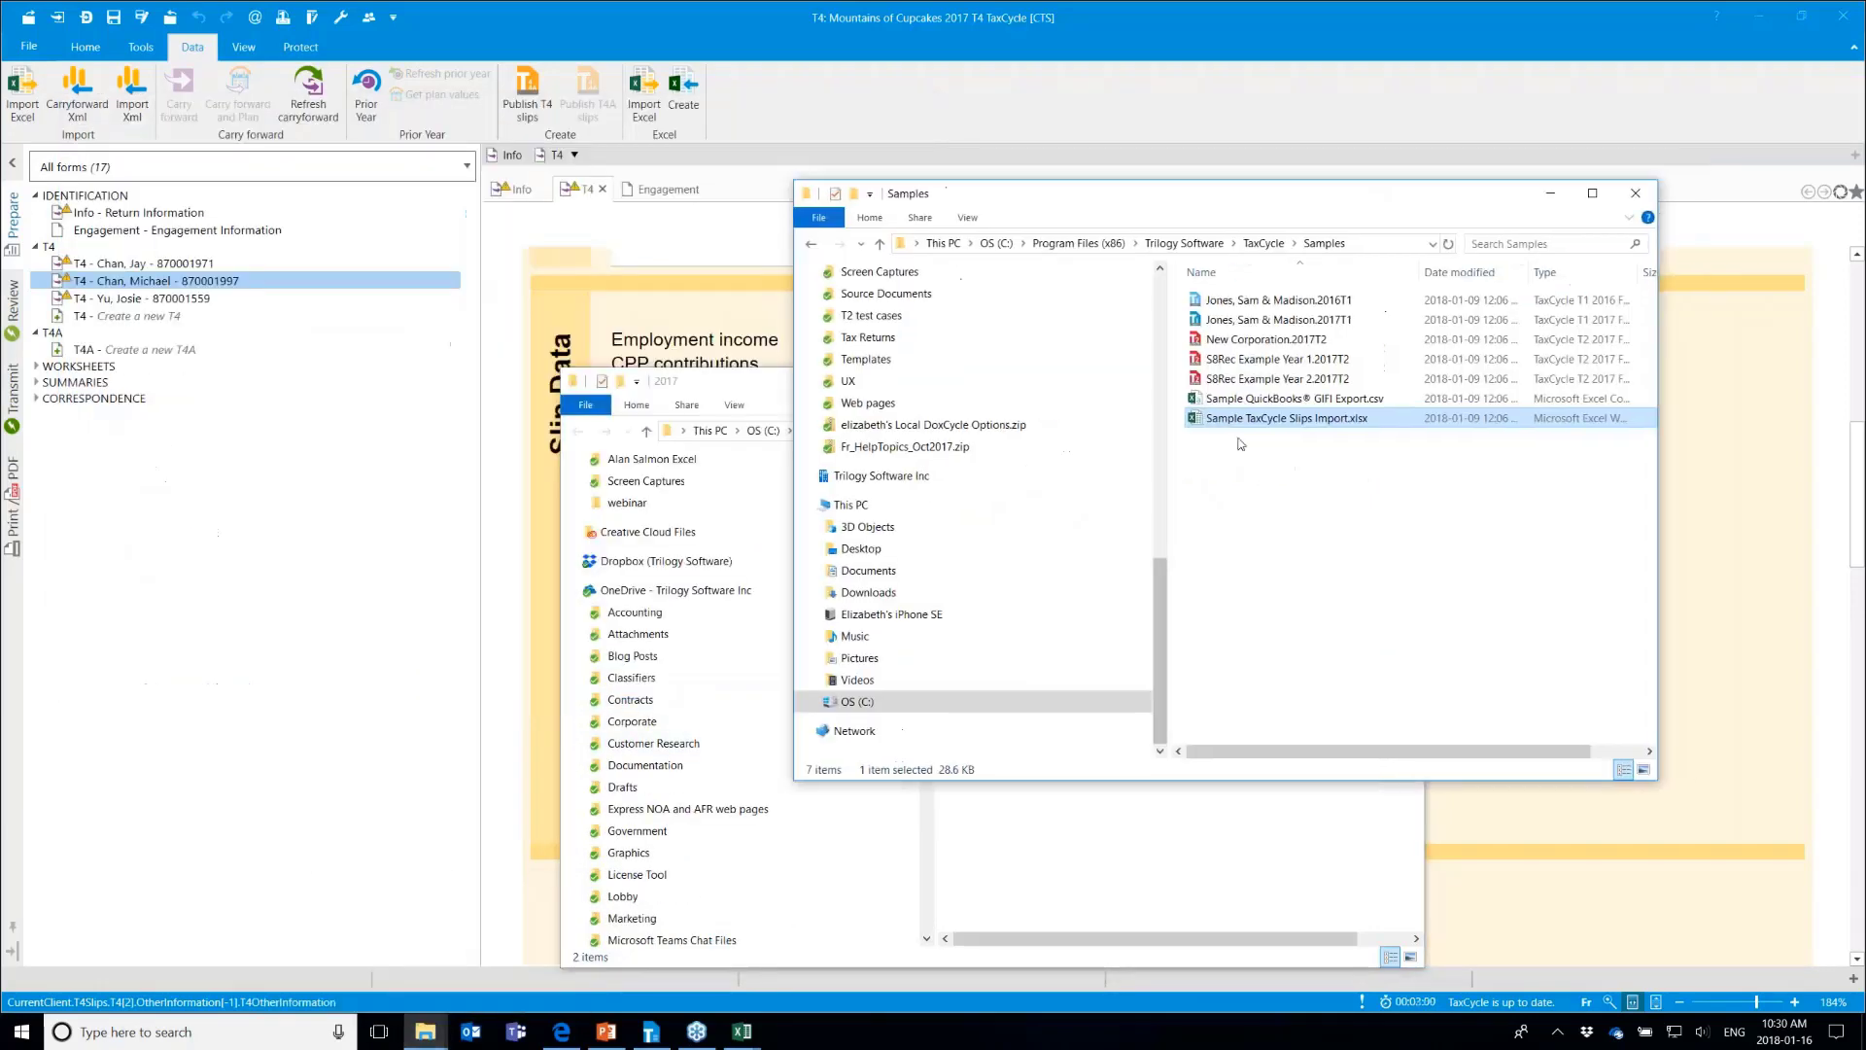
{"action": "left_click_drag", "start_coordinate": [1247, 420], "coordinate": [206, 547]}
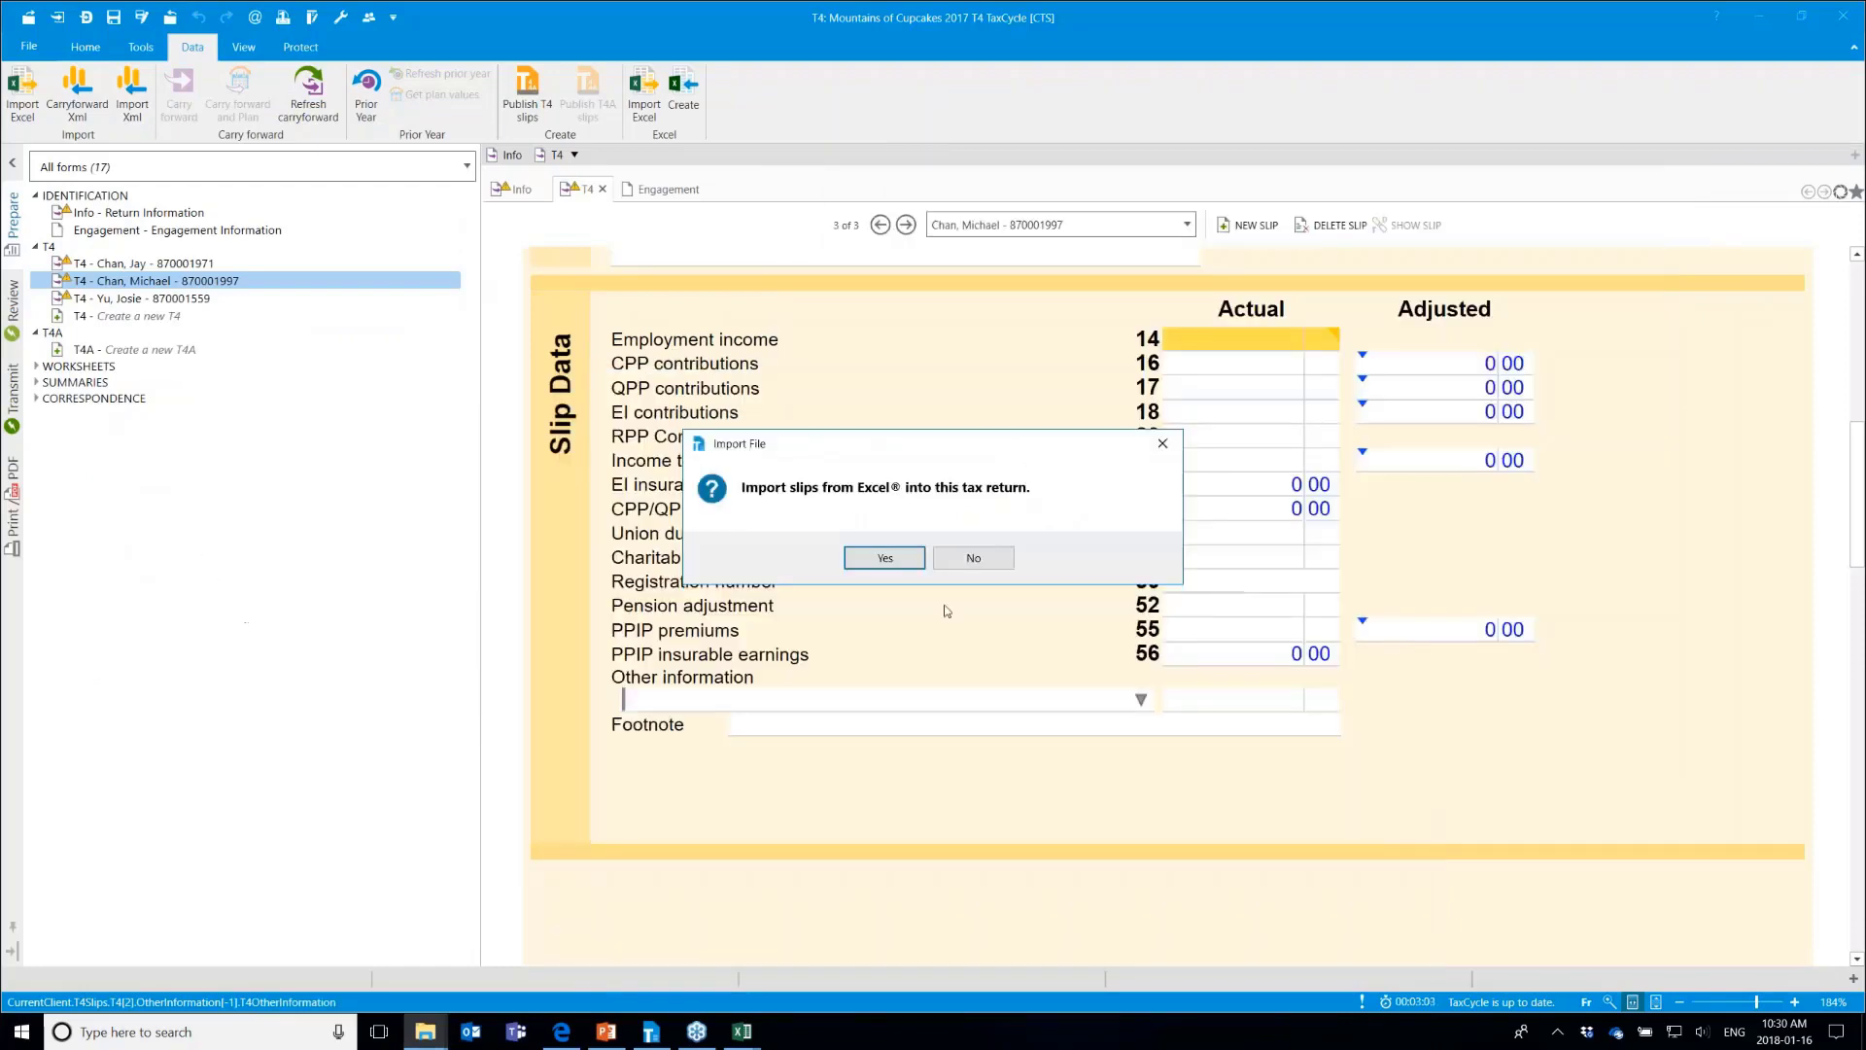
{"action": "left_click", "coordinate": [879, 560]}
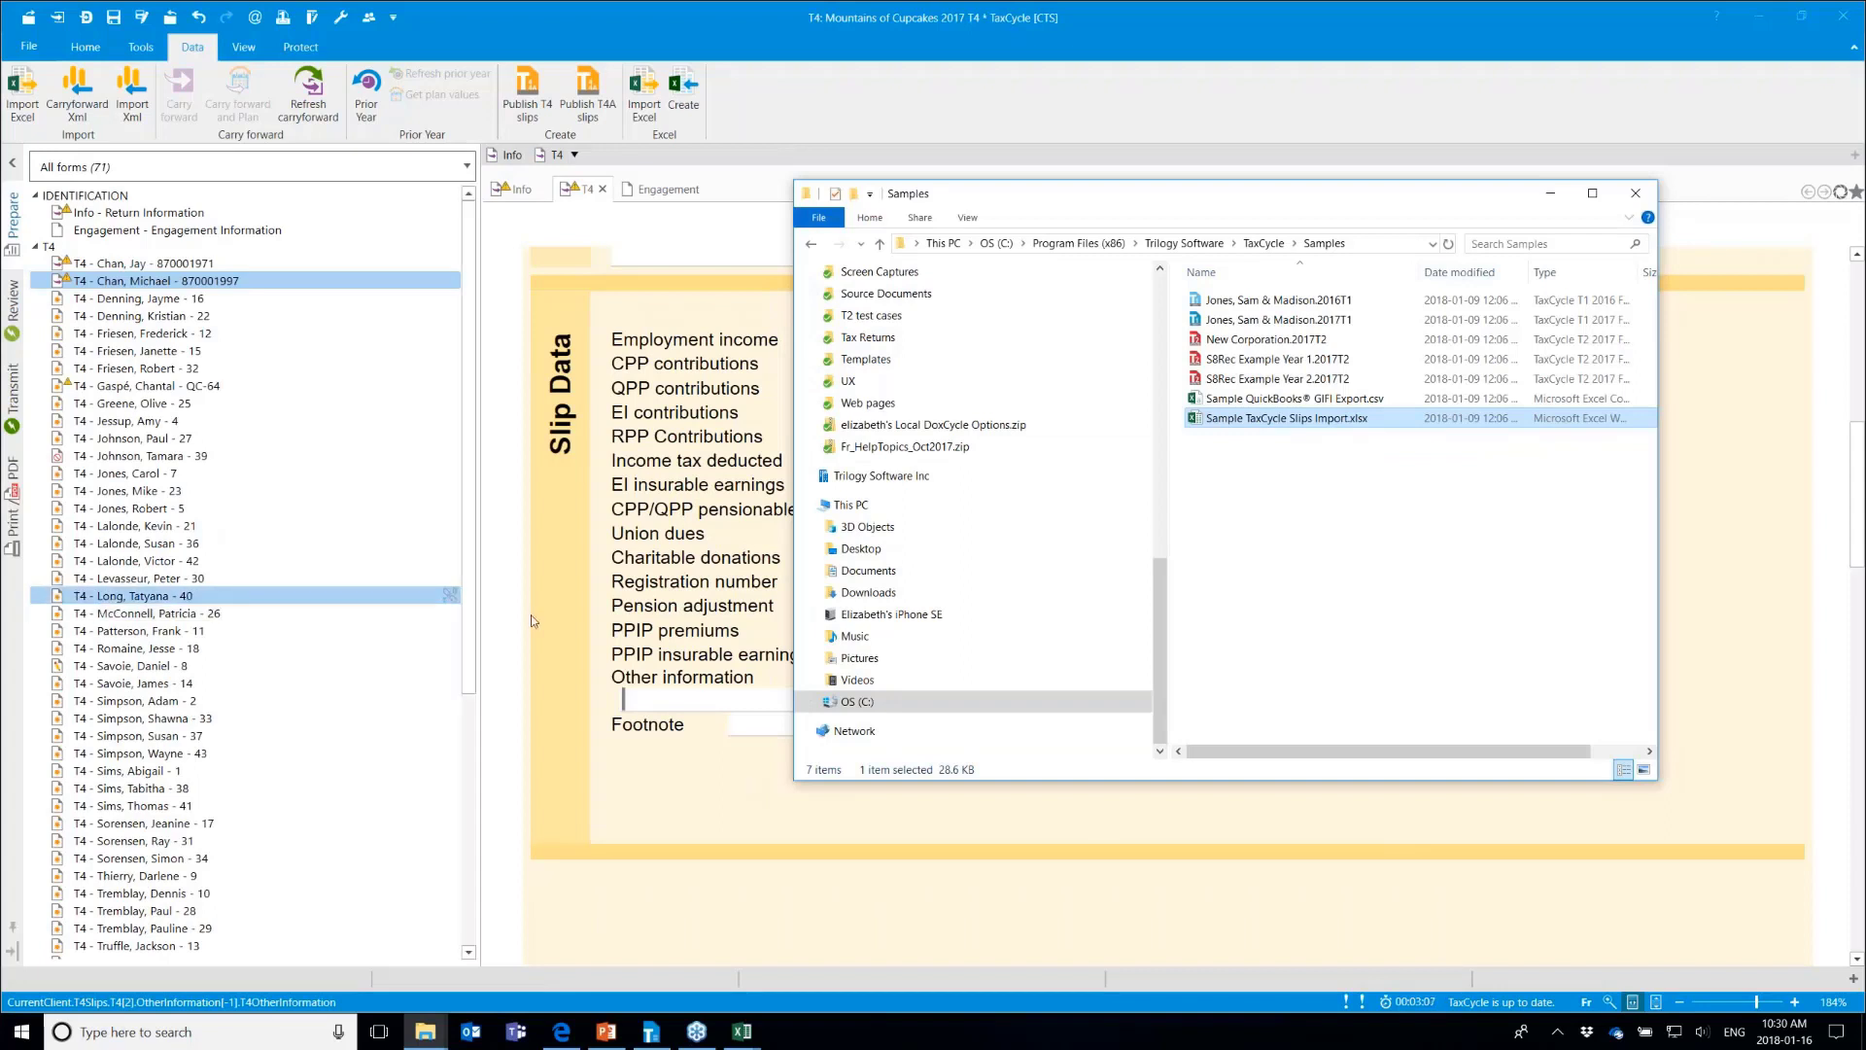
{"action": "left_click", "coordinate": [1176, 63]}
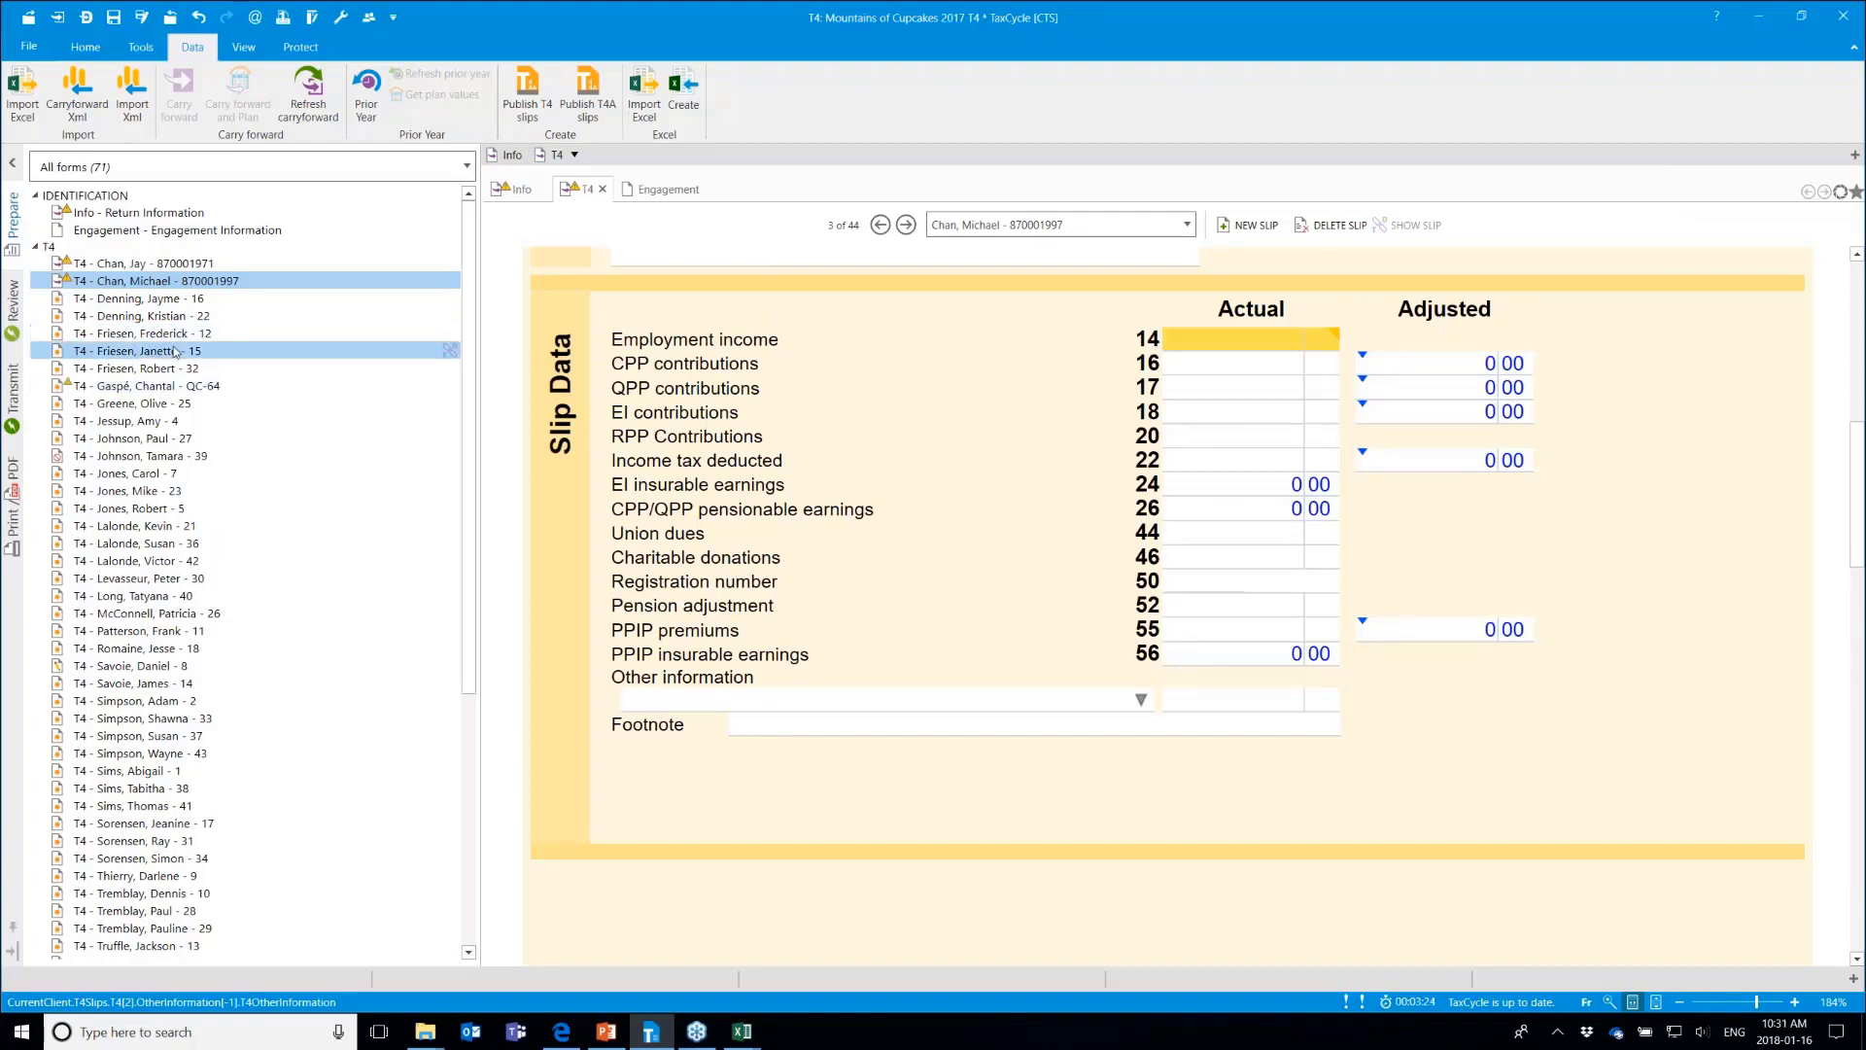
{"action": "mouse_move", "coordinate": [176, 353]}
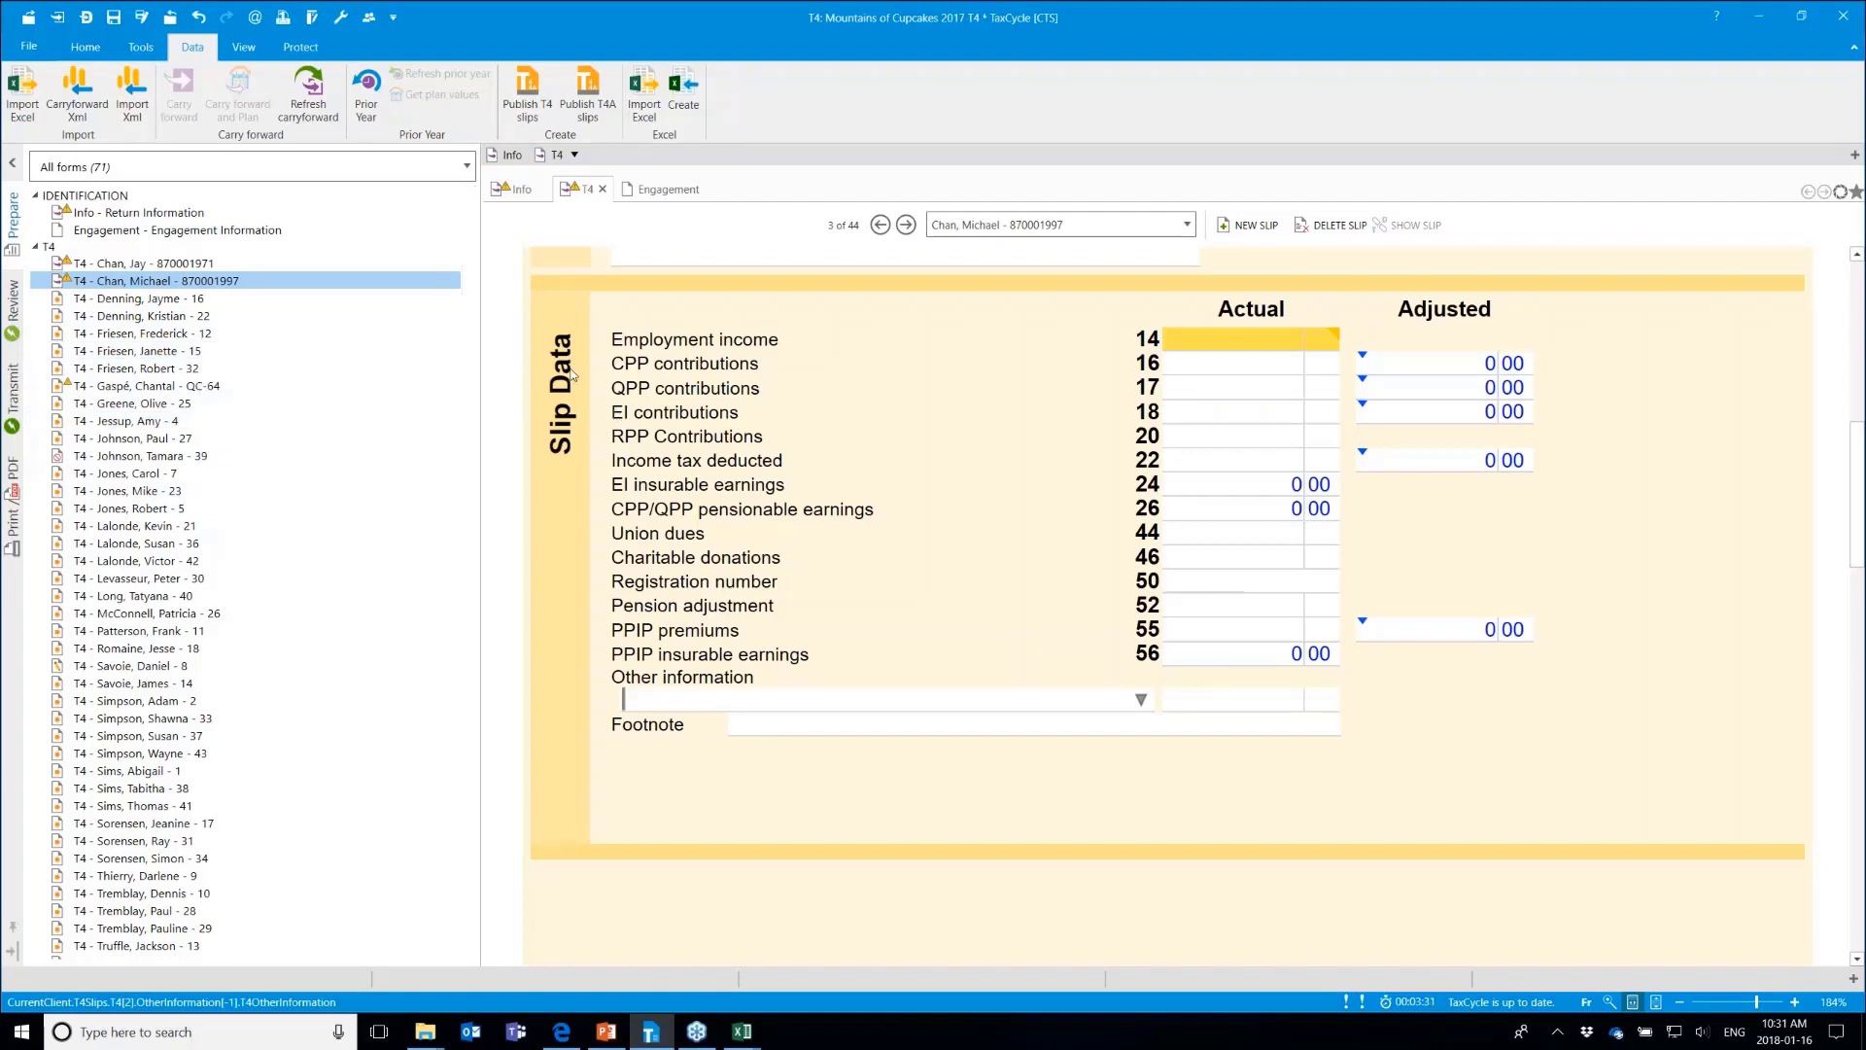
Undo the Excel slip import and close the Mountains of Cupcakes return without saving
{"action": "left_click", "coordinate": [170, 19]}
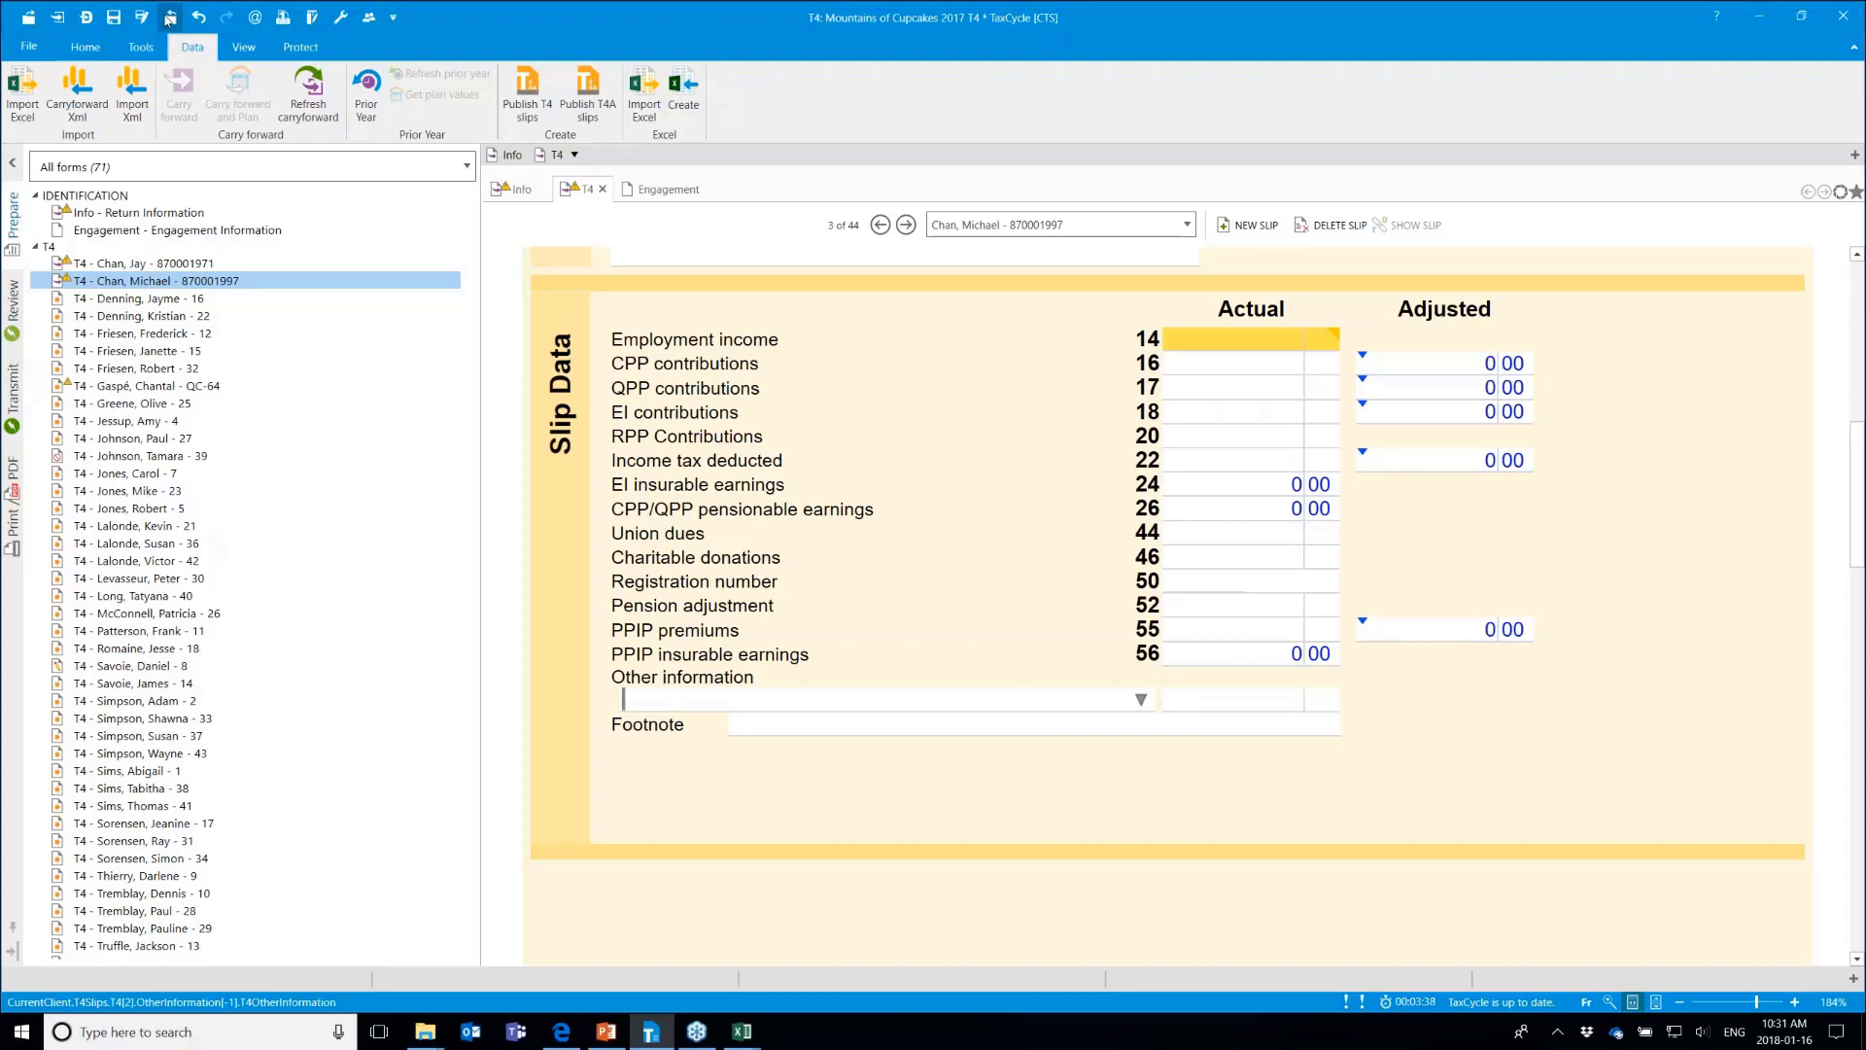
{"action": "left_click", "coordinate": [170, 19]}
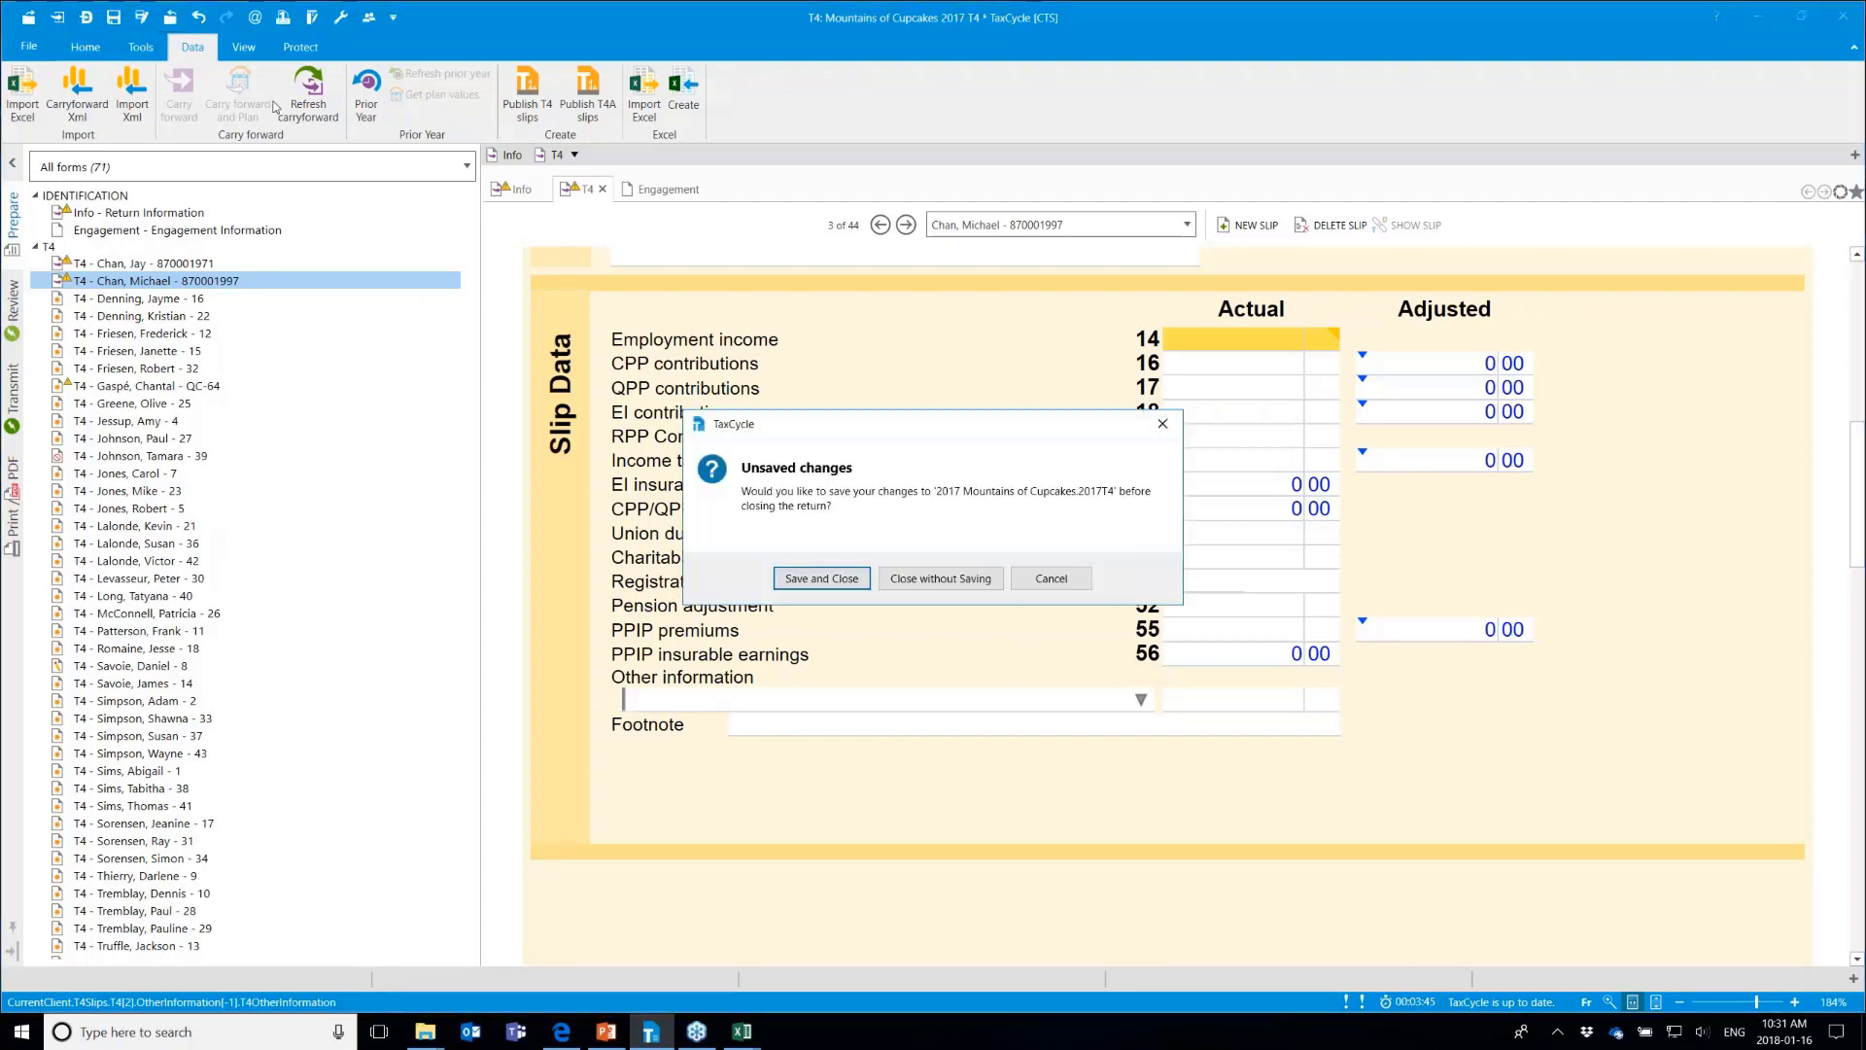
{"action": "left_click", "coordinate": [1052, 578]}
{"action": "key", "text": "ctrl+z"}
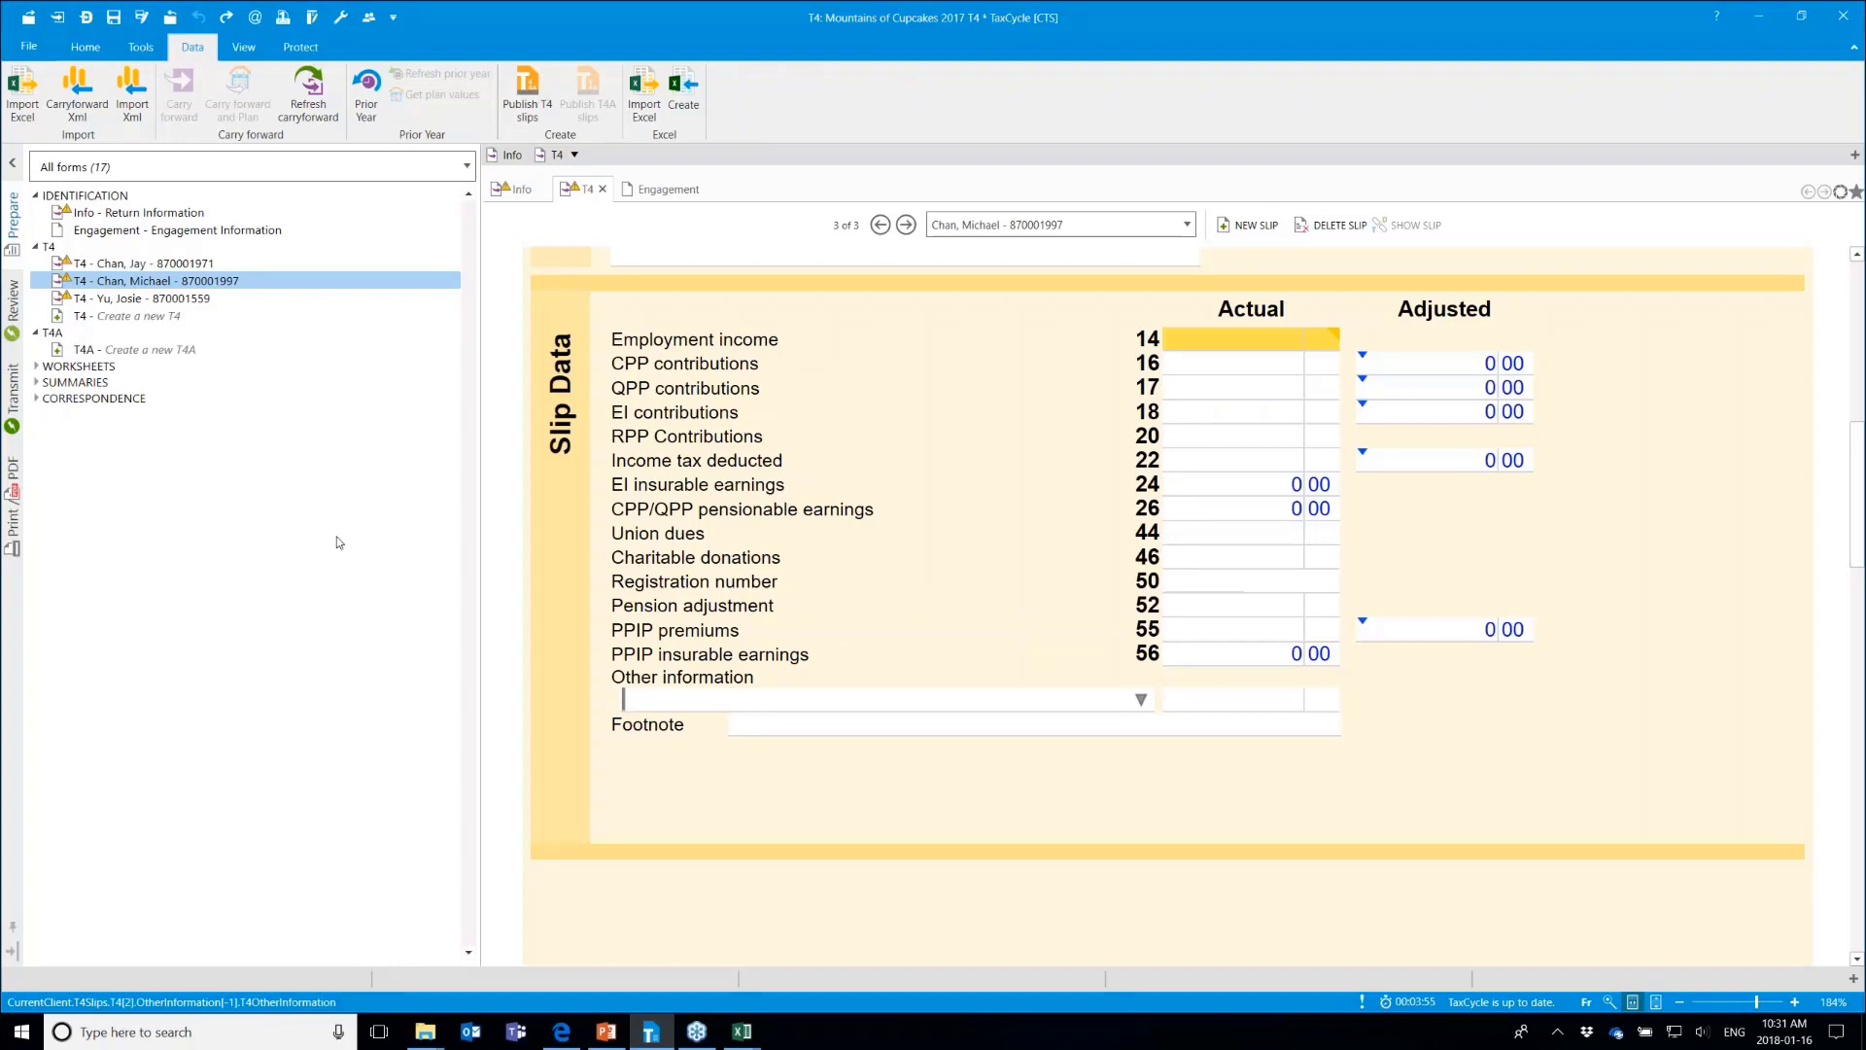
{"action": "left_click", "coordinate": [170, 16]}
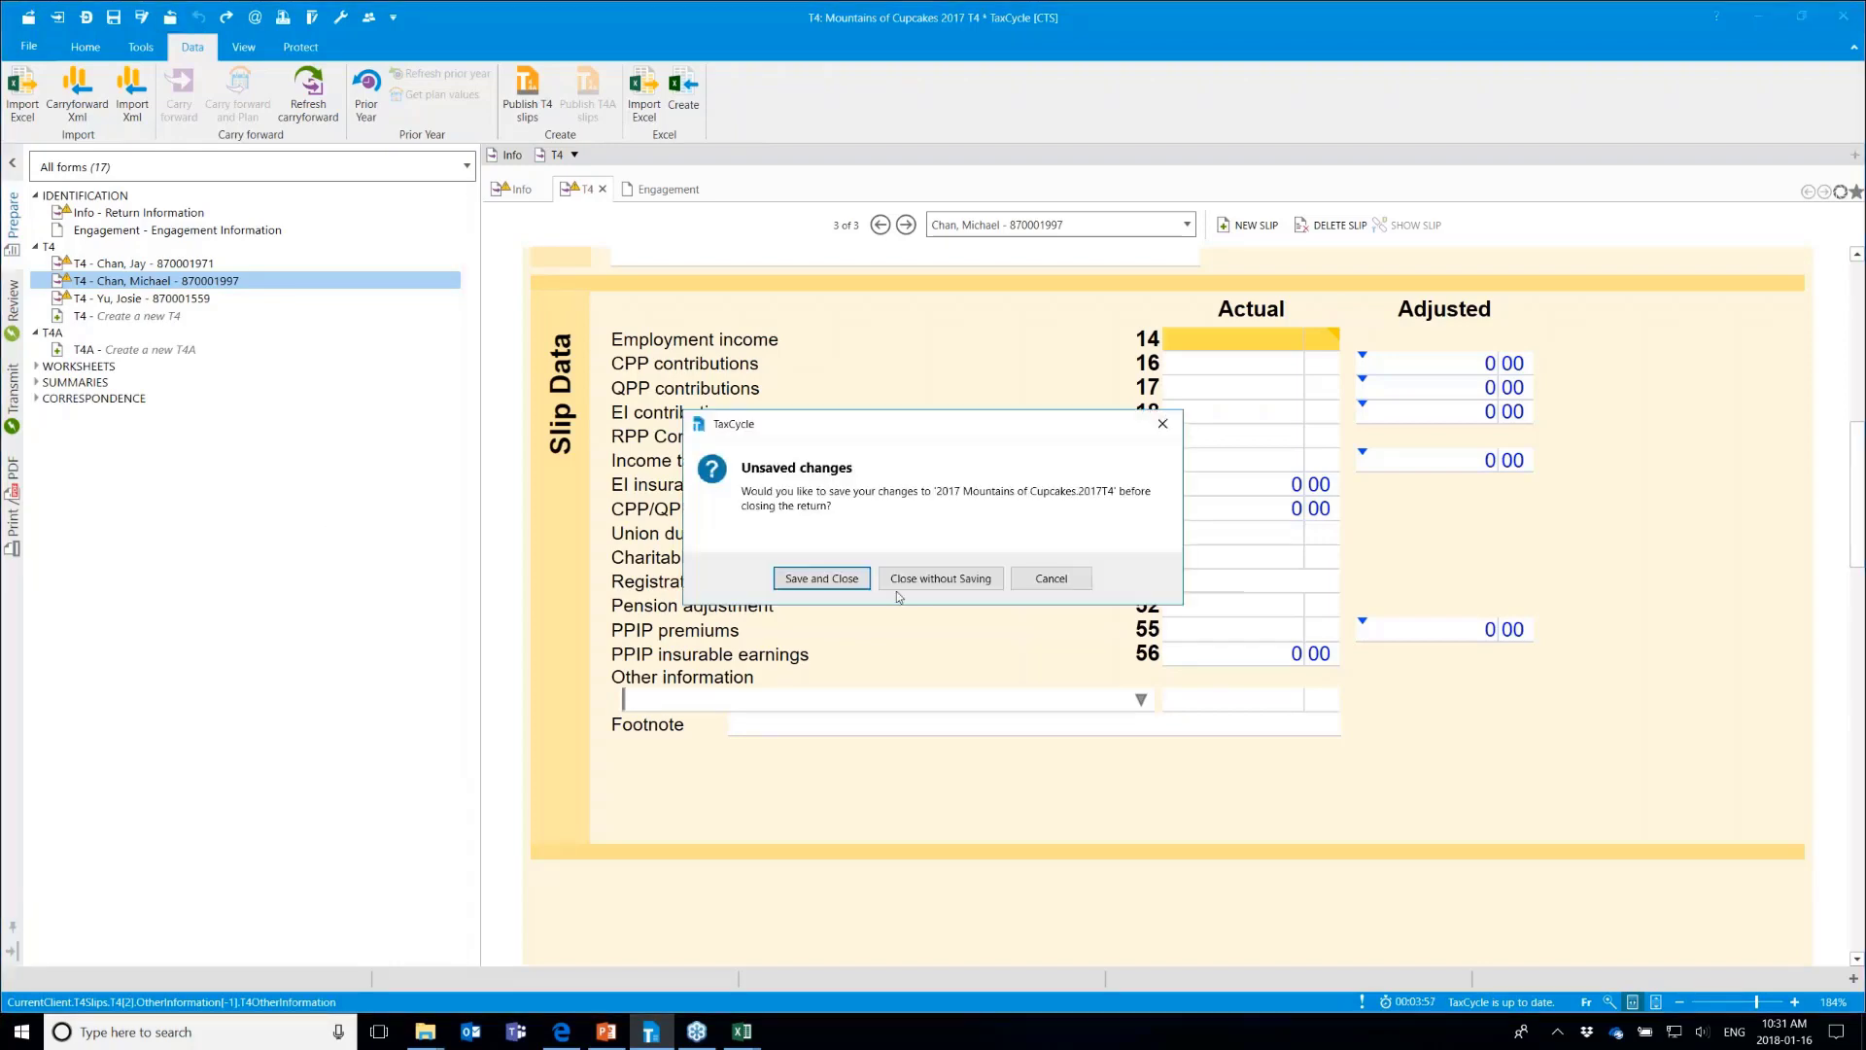
{"action": "left_click", "coordinate": [909, 581]}
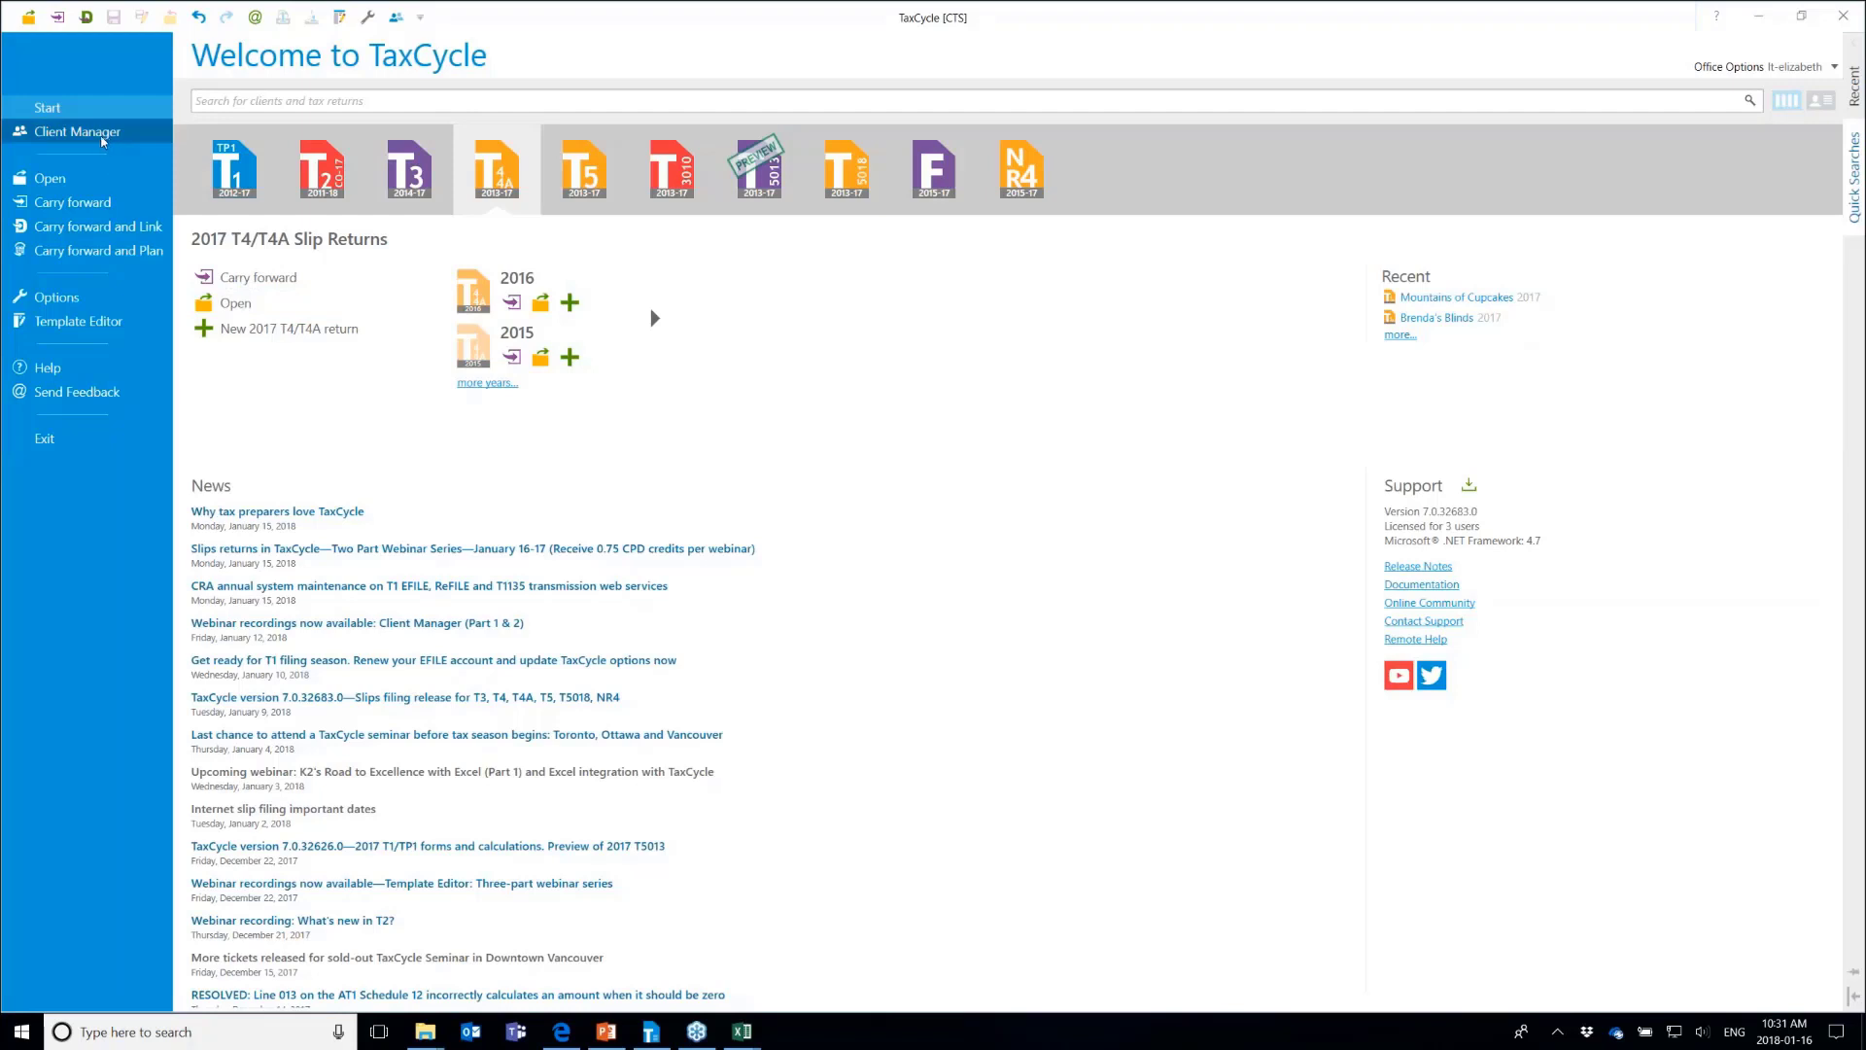
Open the Client Manager and apply the Standard Column Layout to the client list
{"action": "left_click", "coordinate": [103, 140]}
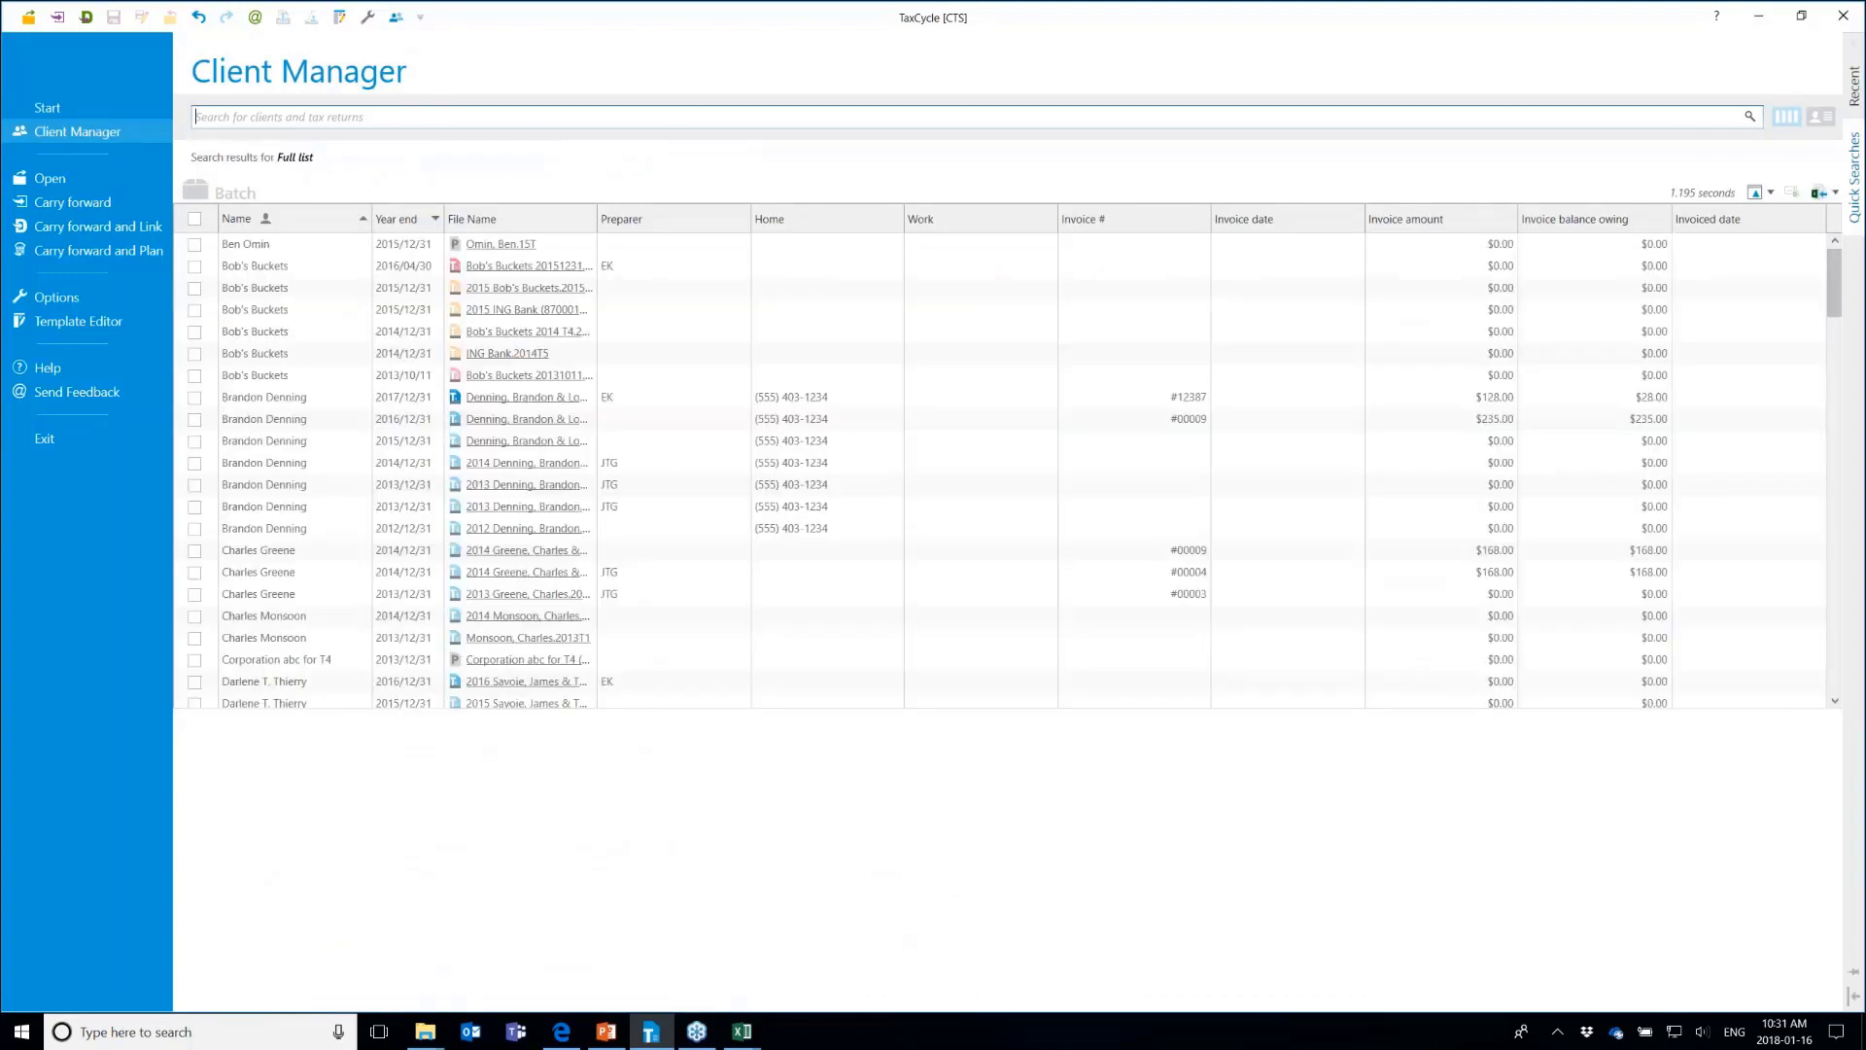
{"action": "left_click", "coordinate": [1770, 193]}
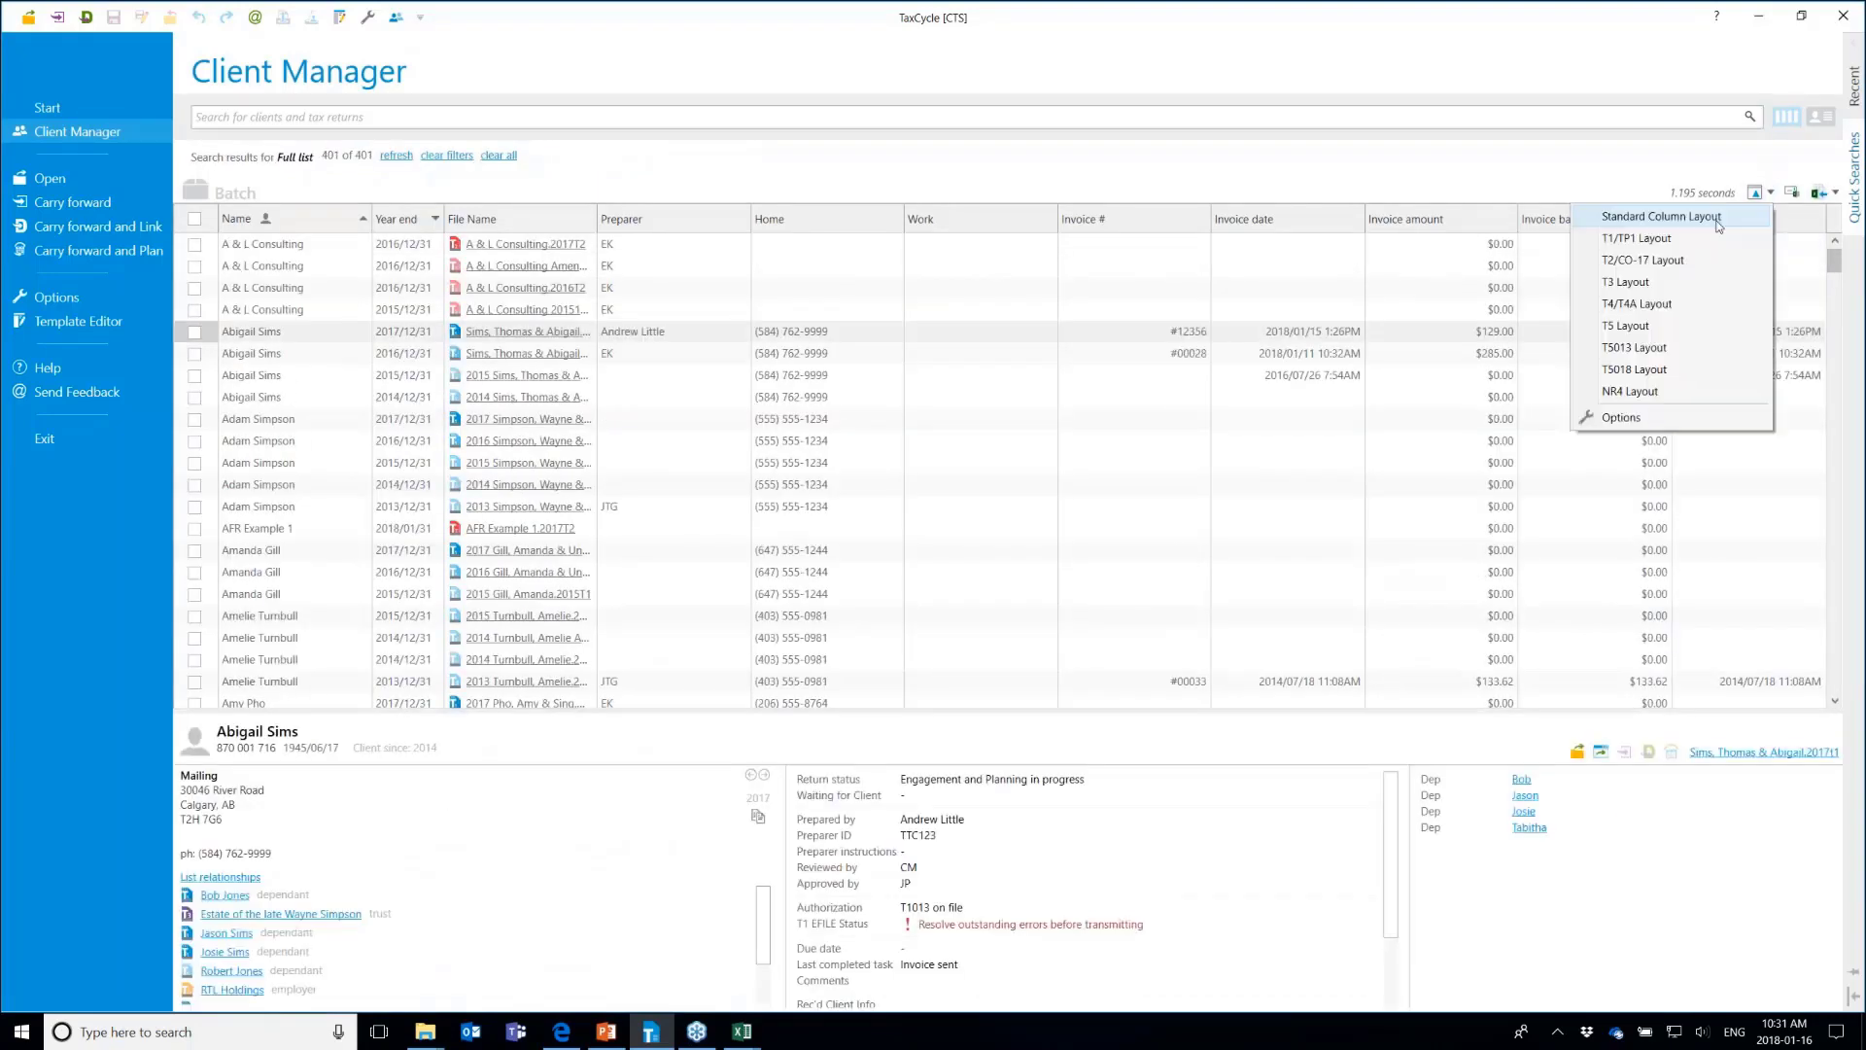
{"action": "left_click", "coordinate": [1713, 218]}
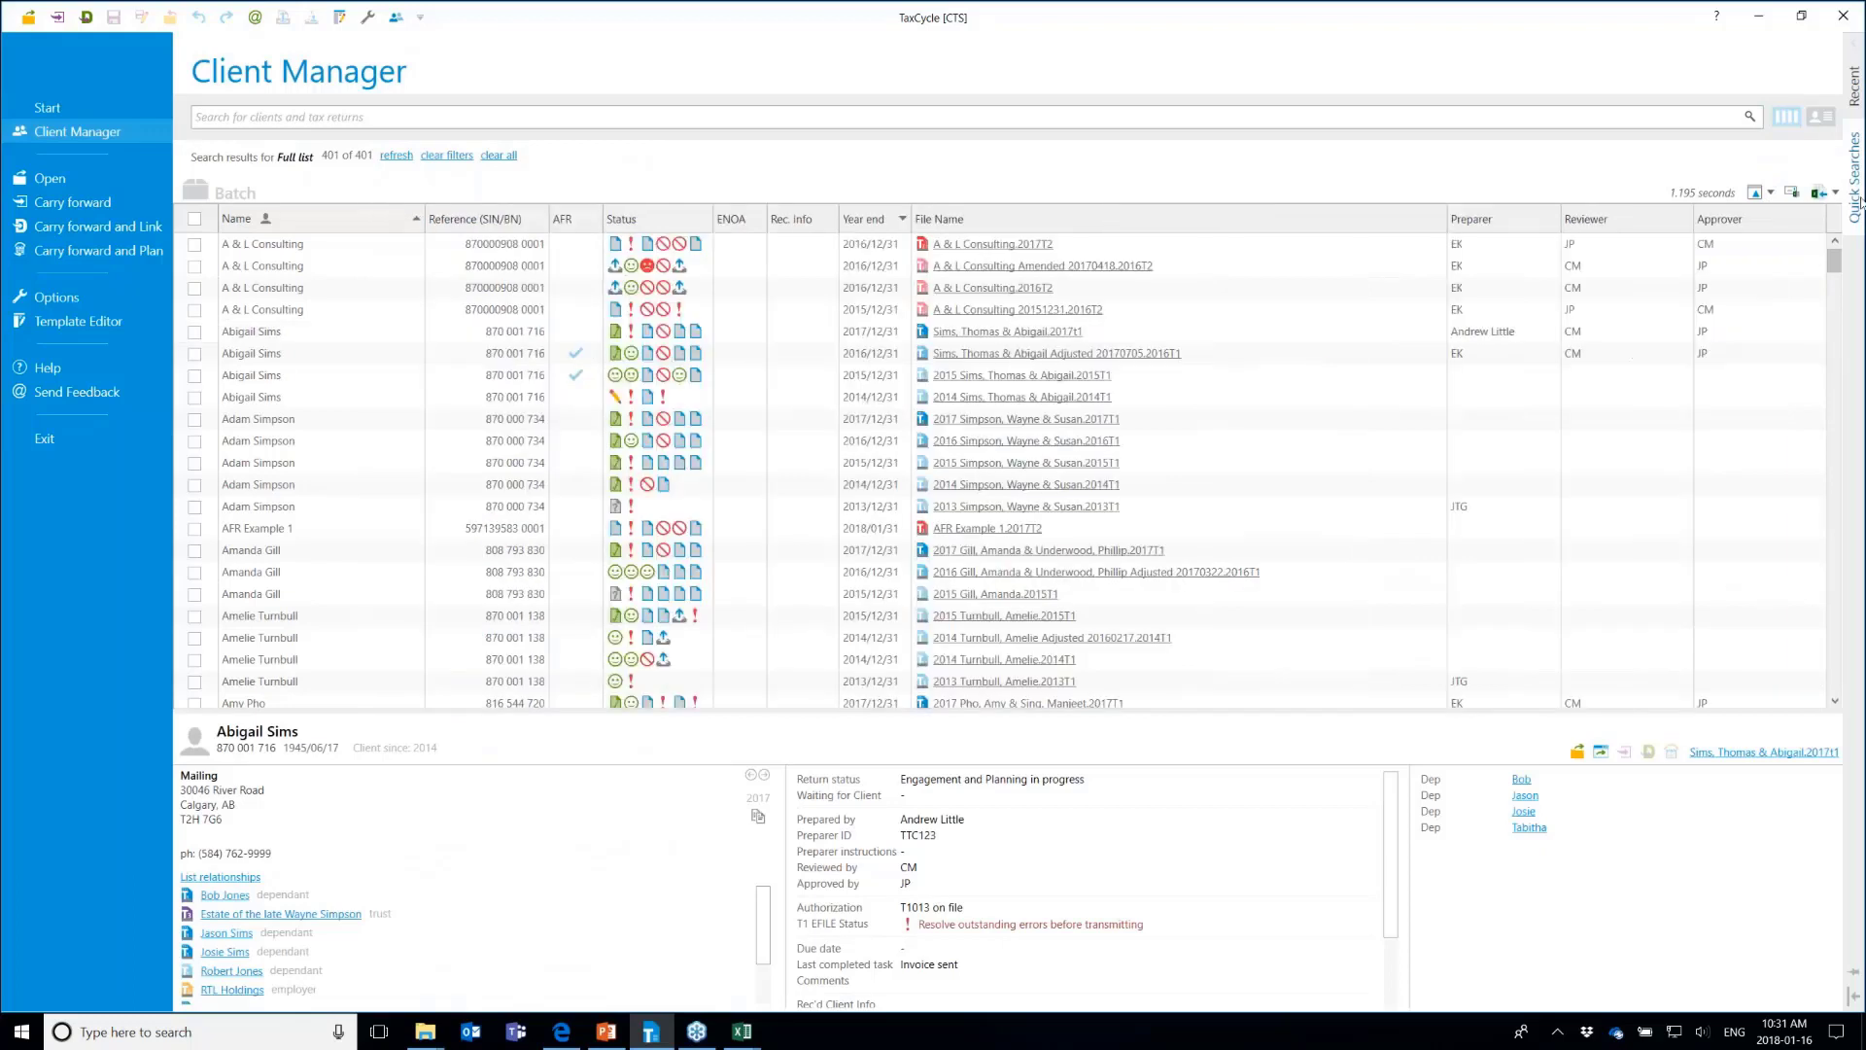
Export the client list to an Excel workbook in Downloads under the suggested Standard Column Layout Report file name
{"action": "left_click", "coordinate": [1835, 192]}
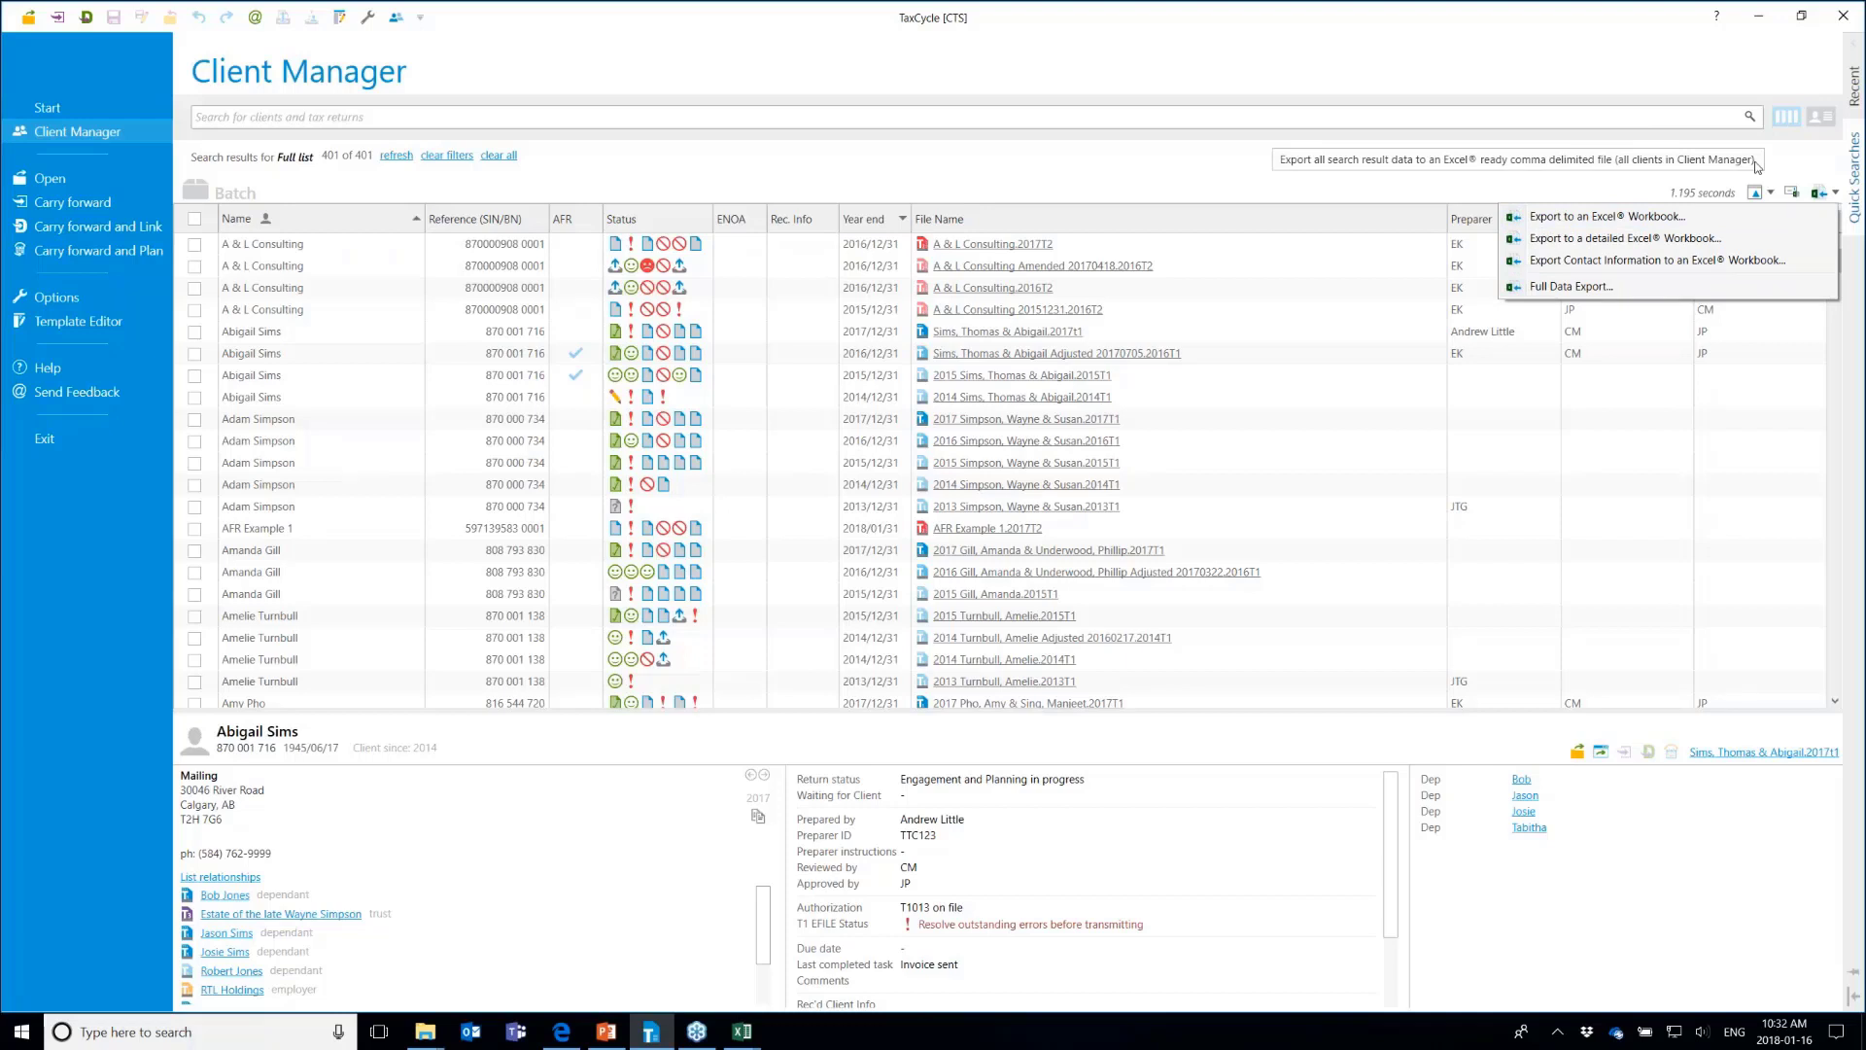
{"action": "left_click", "coordinate": [1718, 225]}
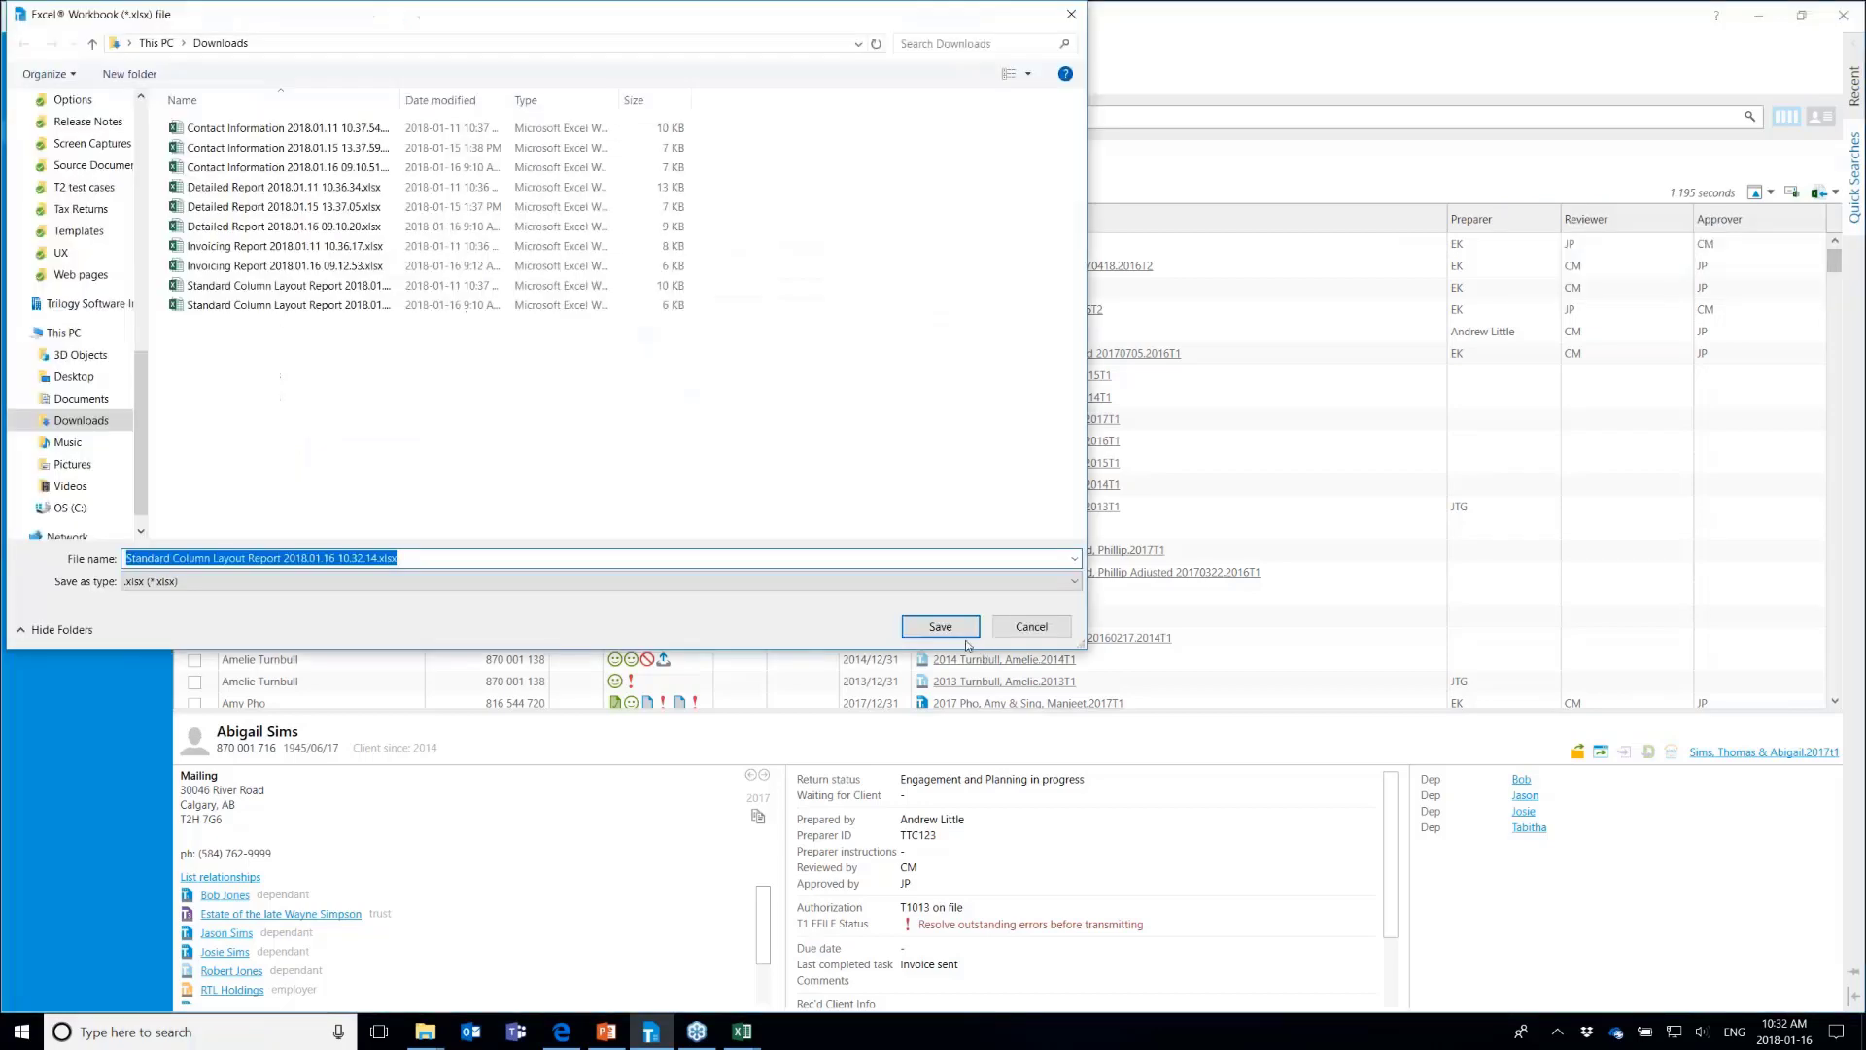
{"action": "left_click", "coordinate": [940, 627]}
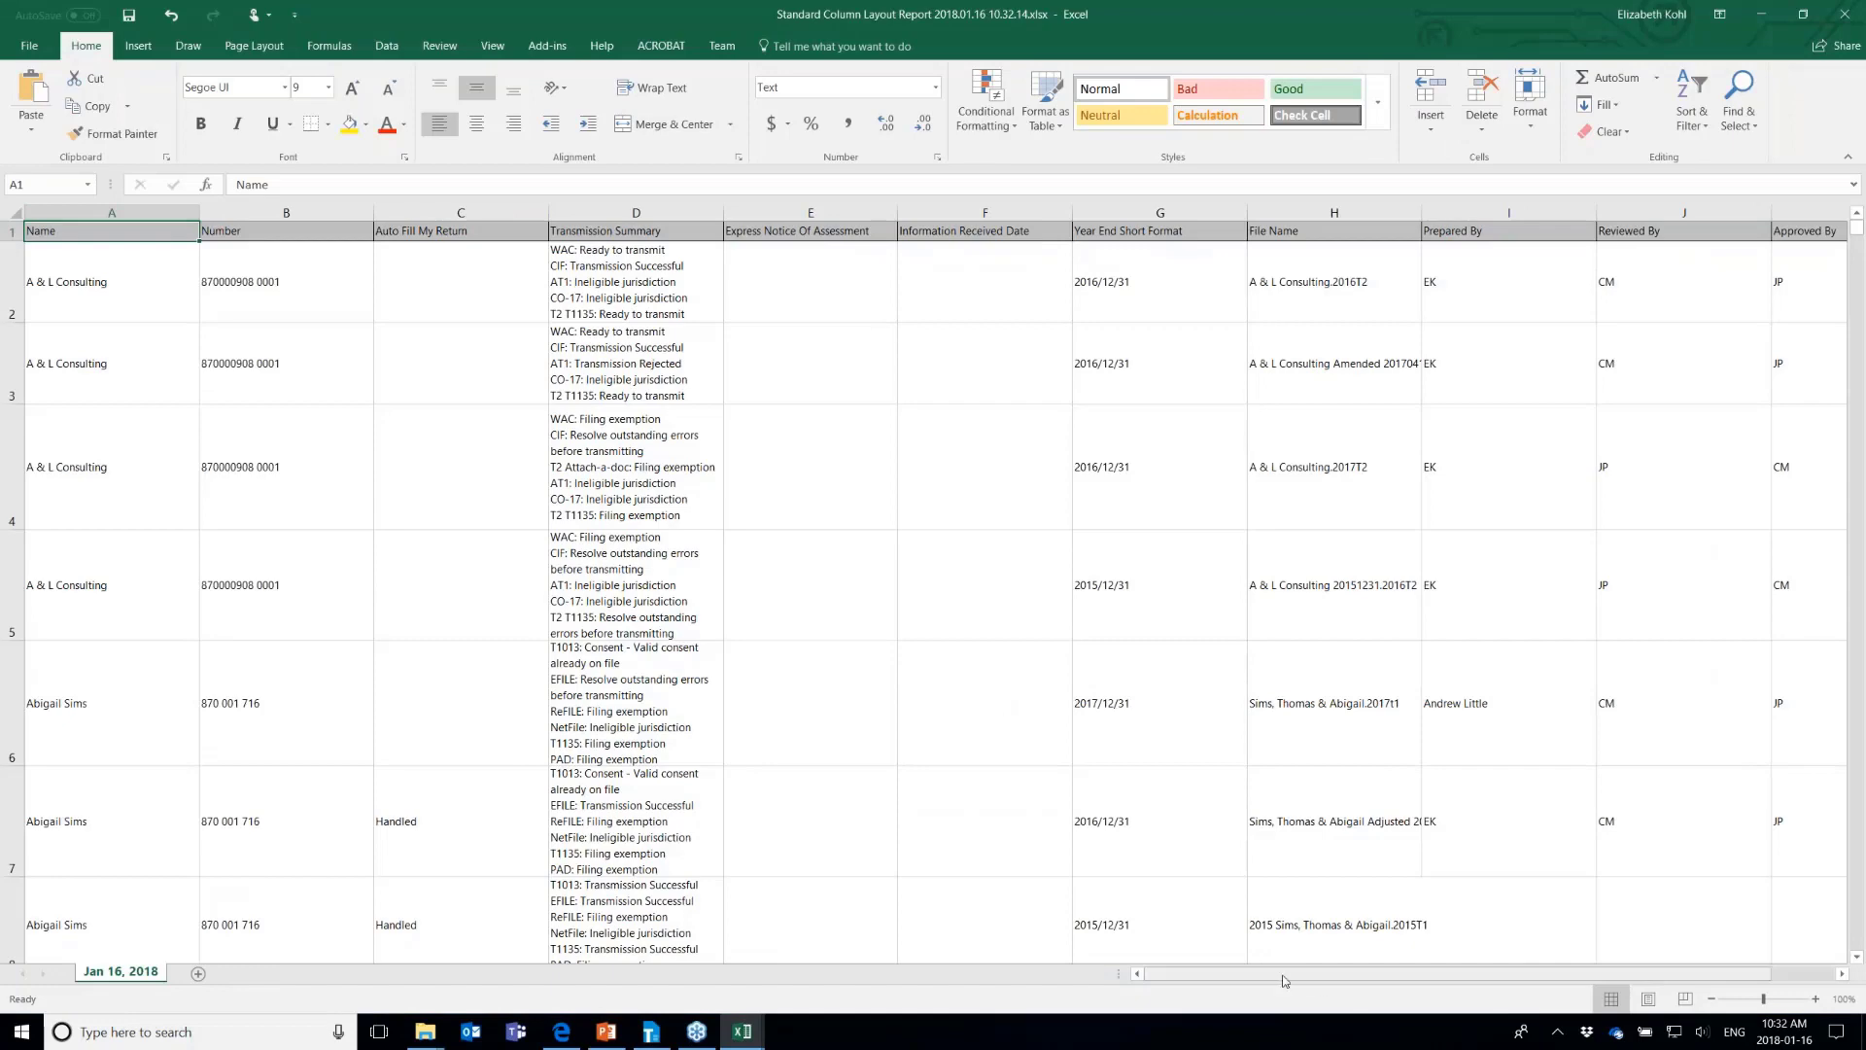
Switch back to TaxCycle and export the client list to a detailed Excel workbook under the suggested file name
{"action": "left_click", "coordinate": [660, 1042]}
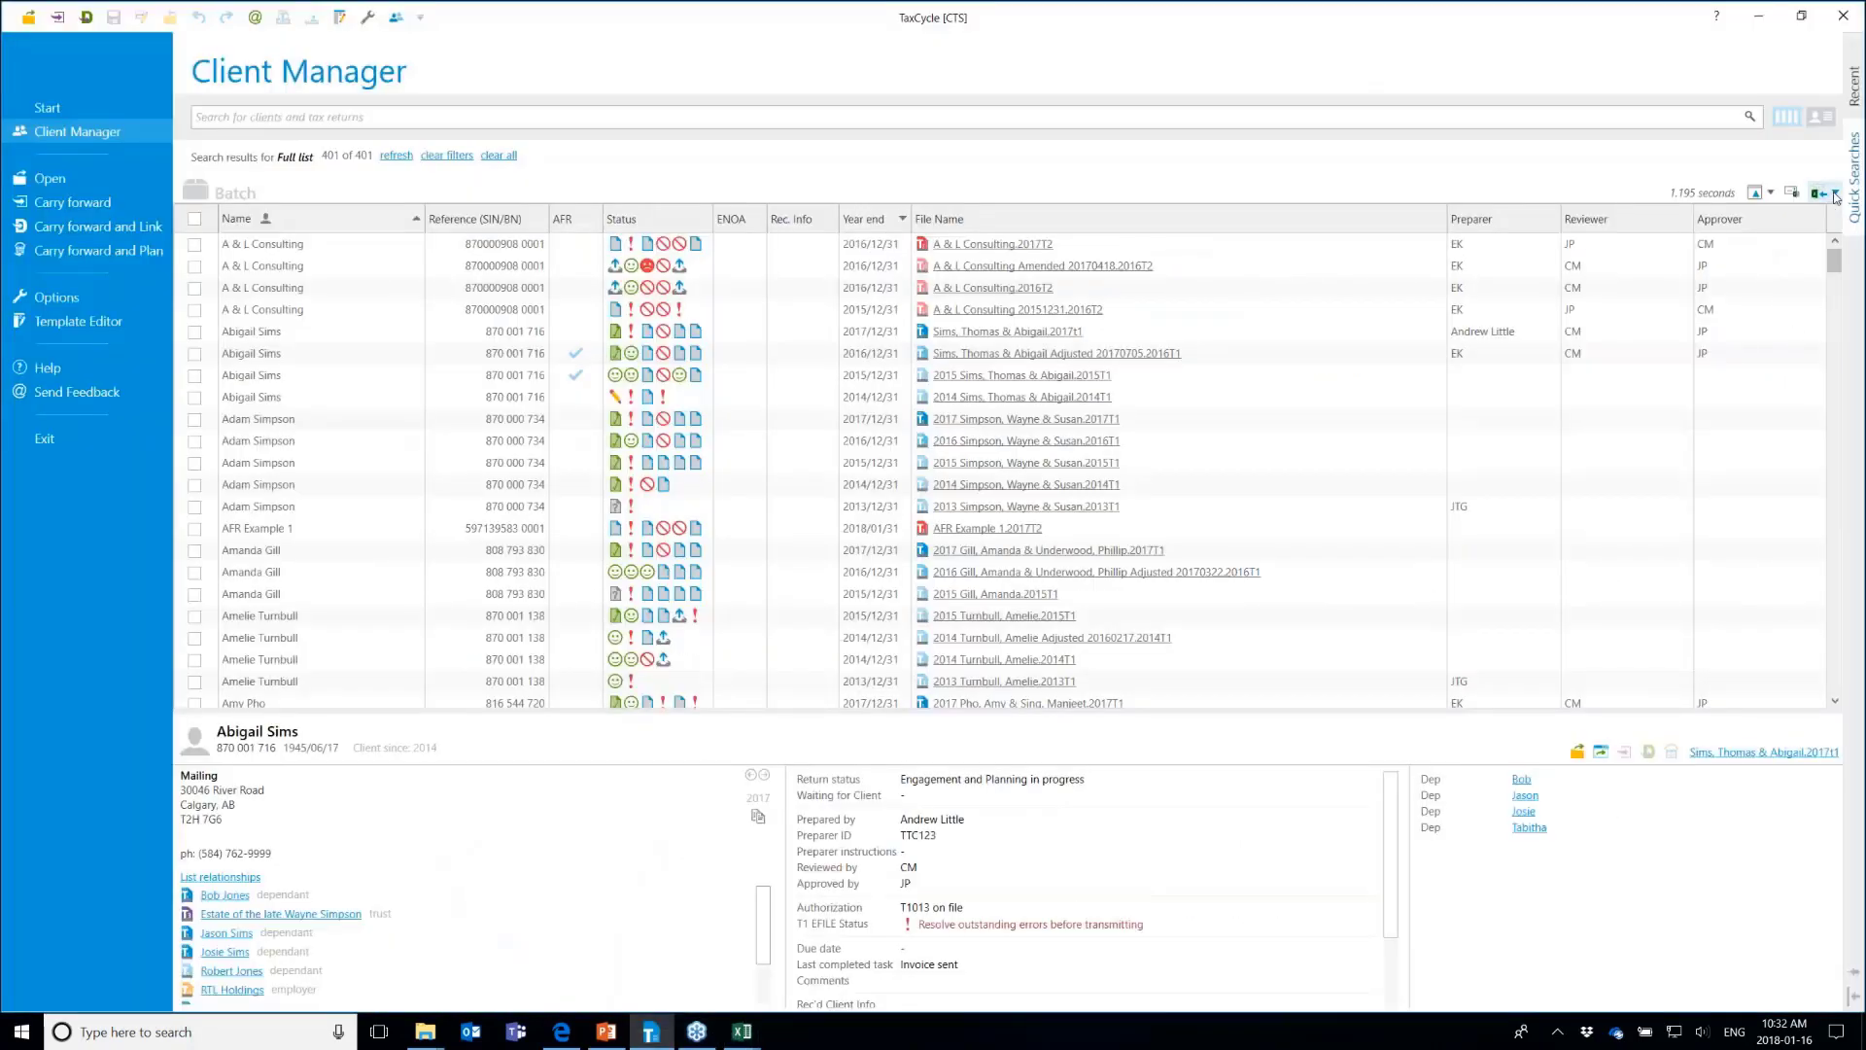
{"action": "left_click", "coordinate": [1834, 195]}
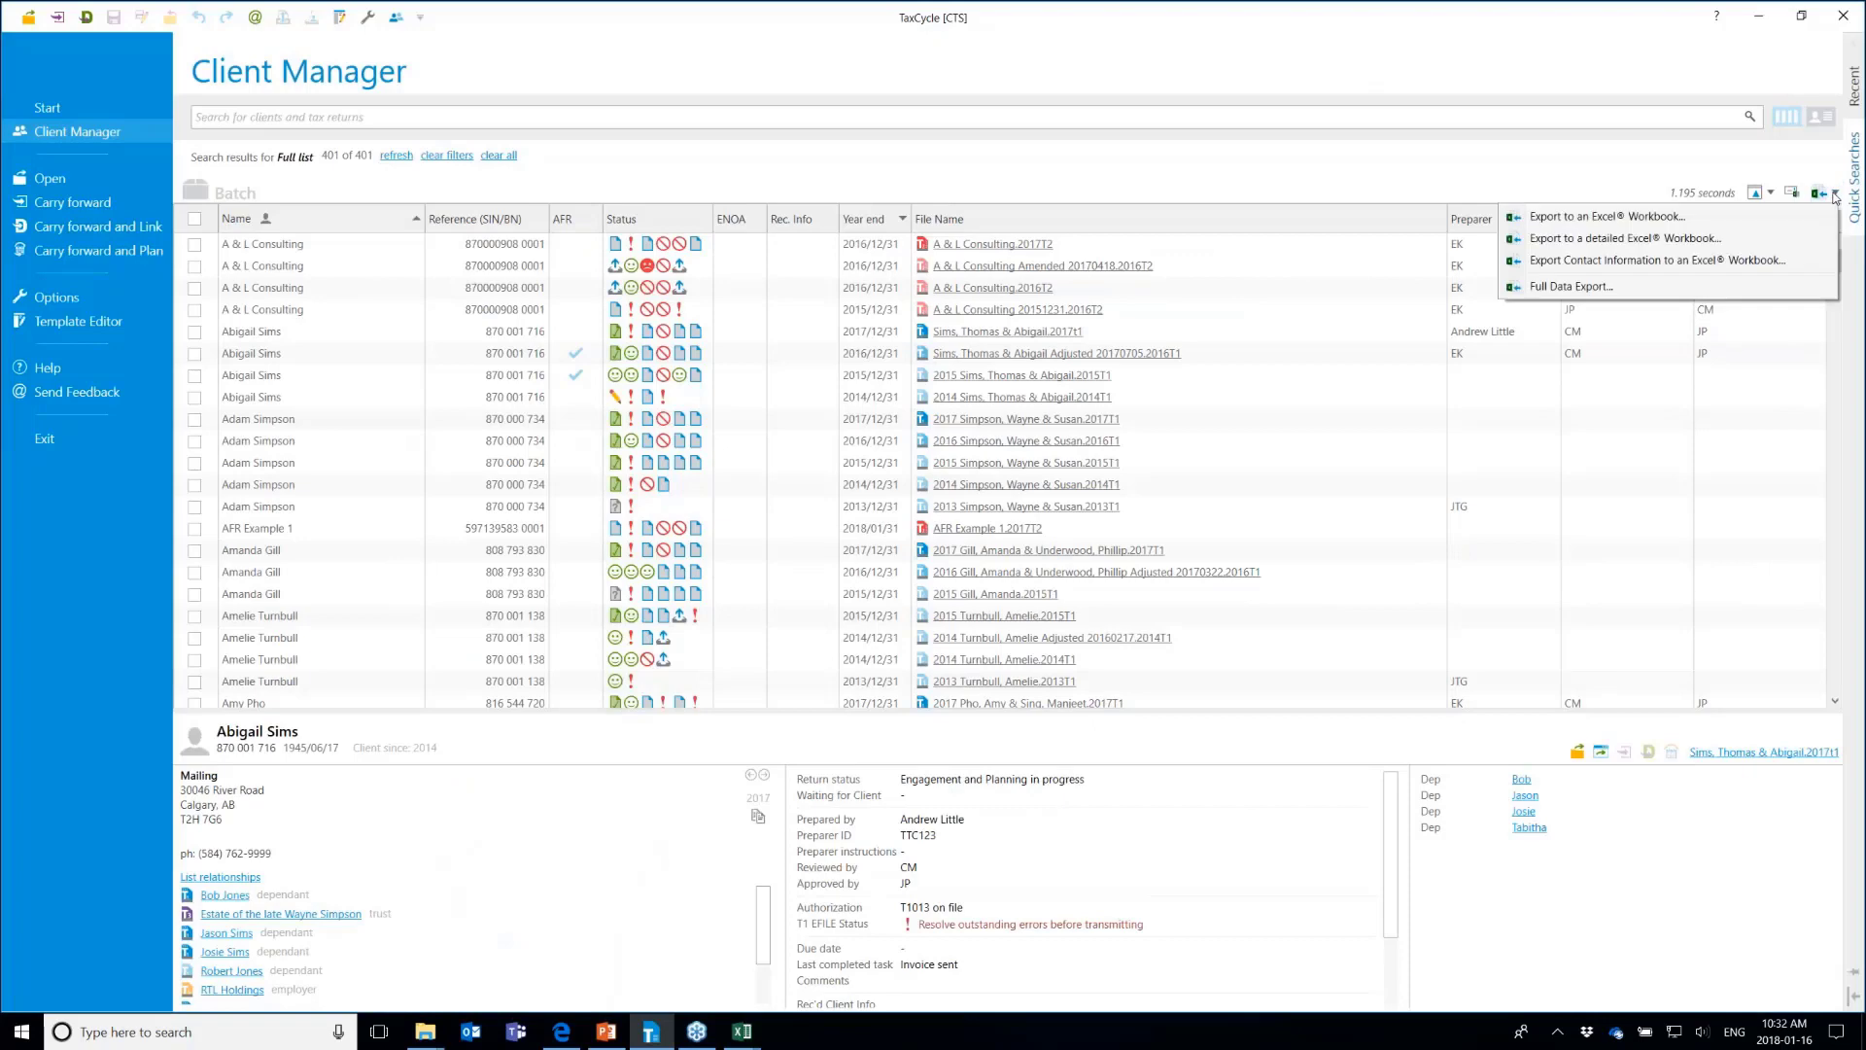
{"action": "left_click", "coordinate": [1735, 240]}
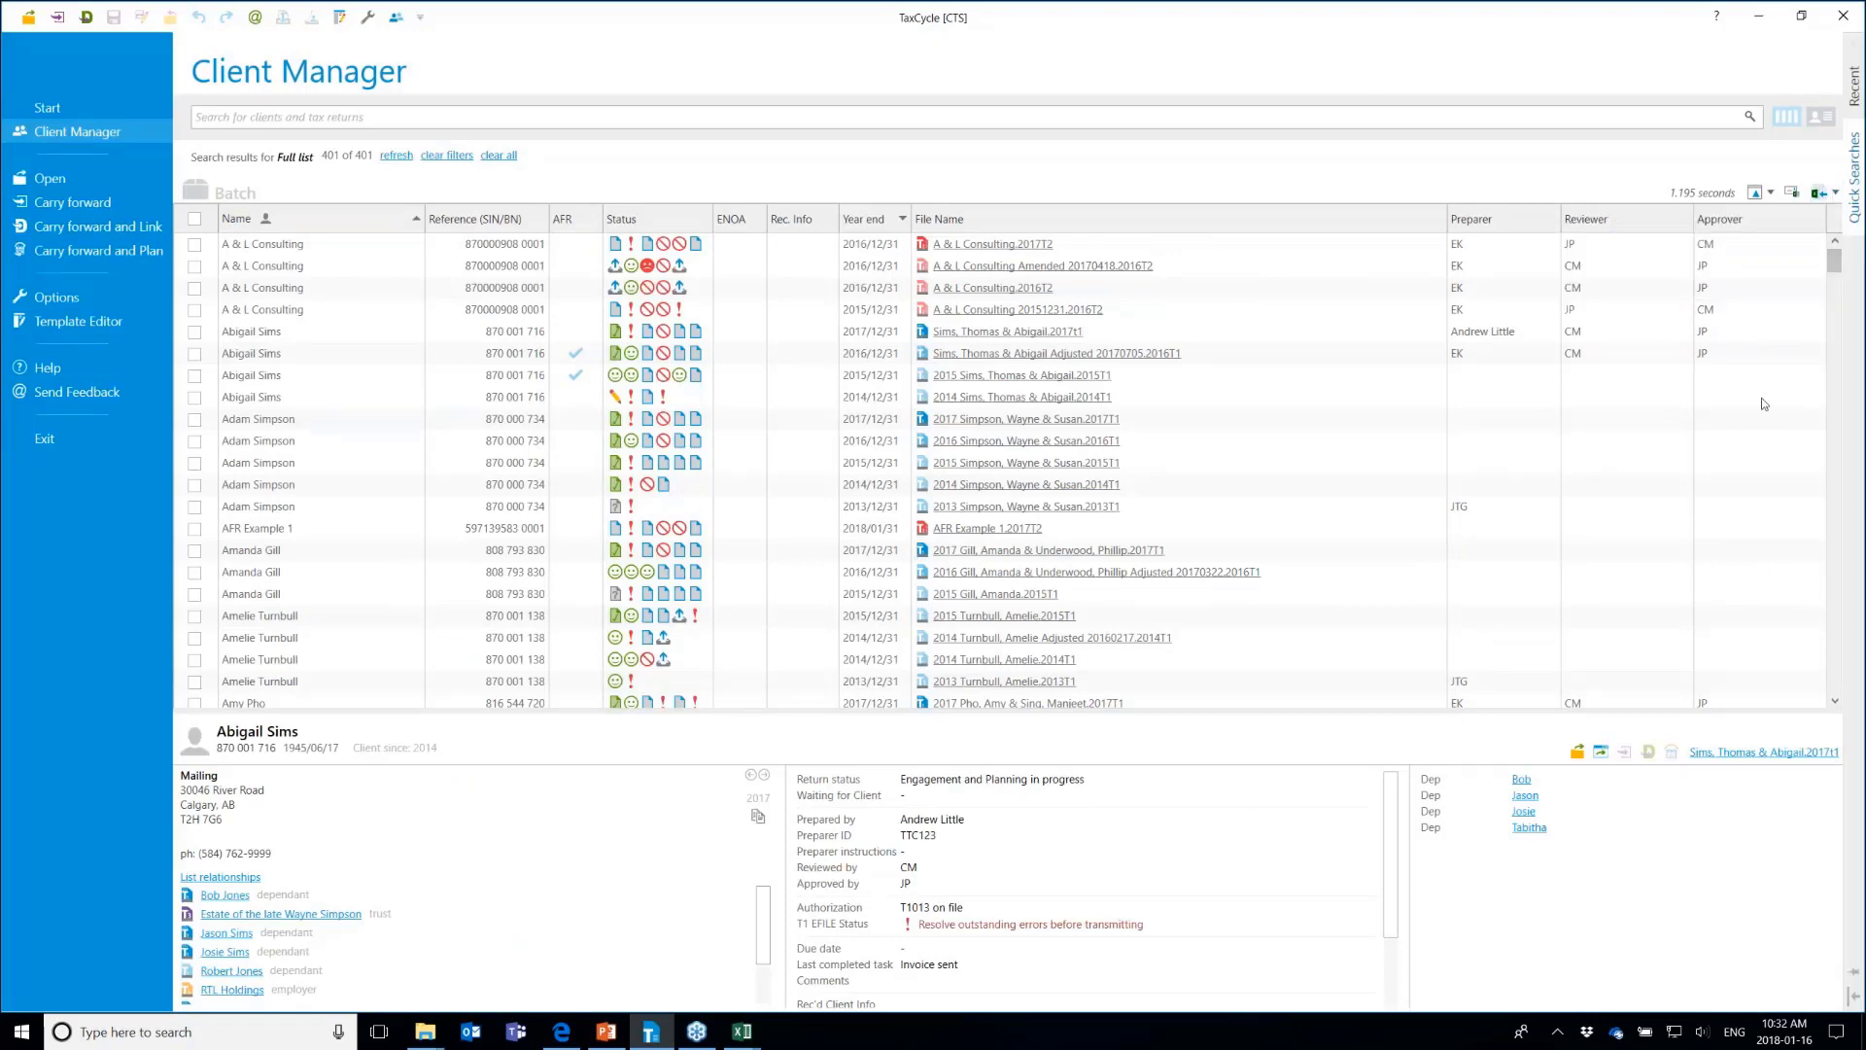
{"action": "left_click", "coordinate": [926, 624]}
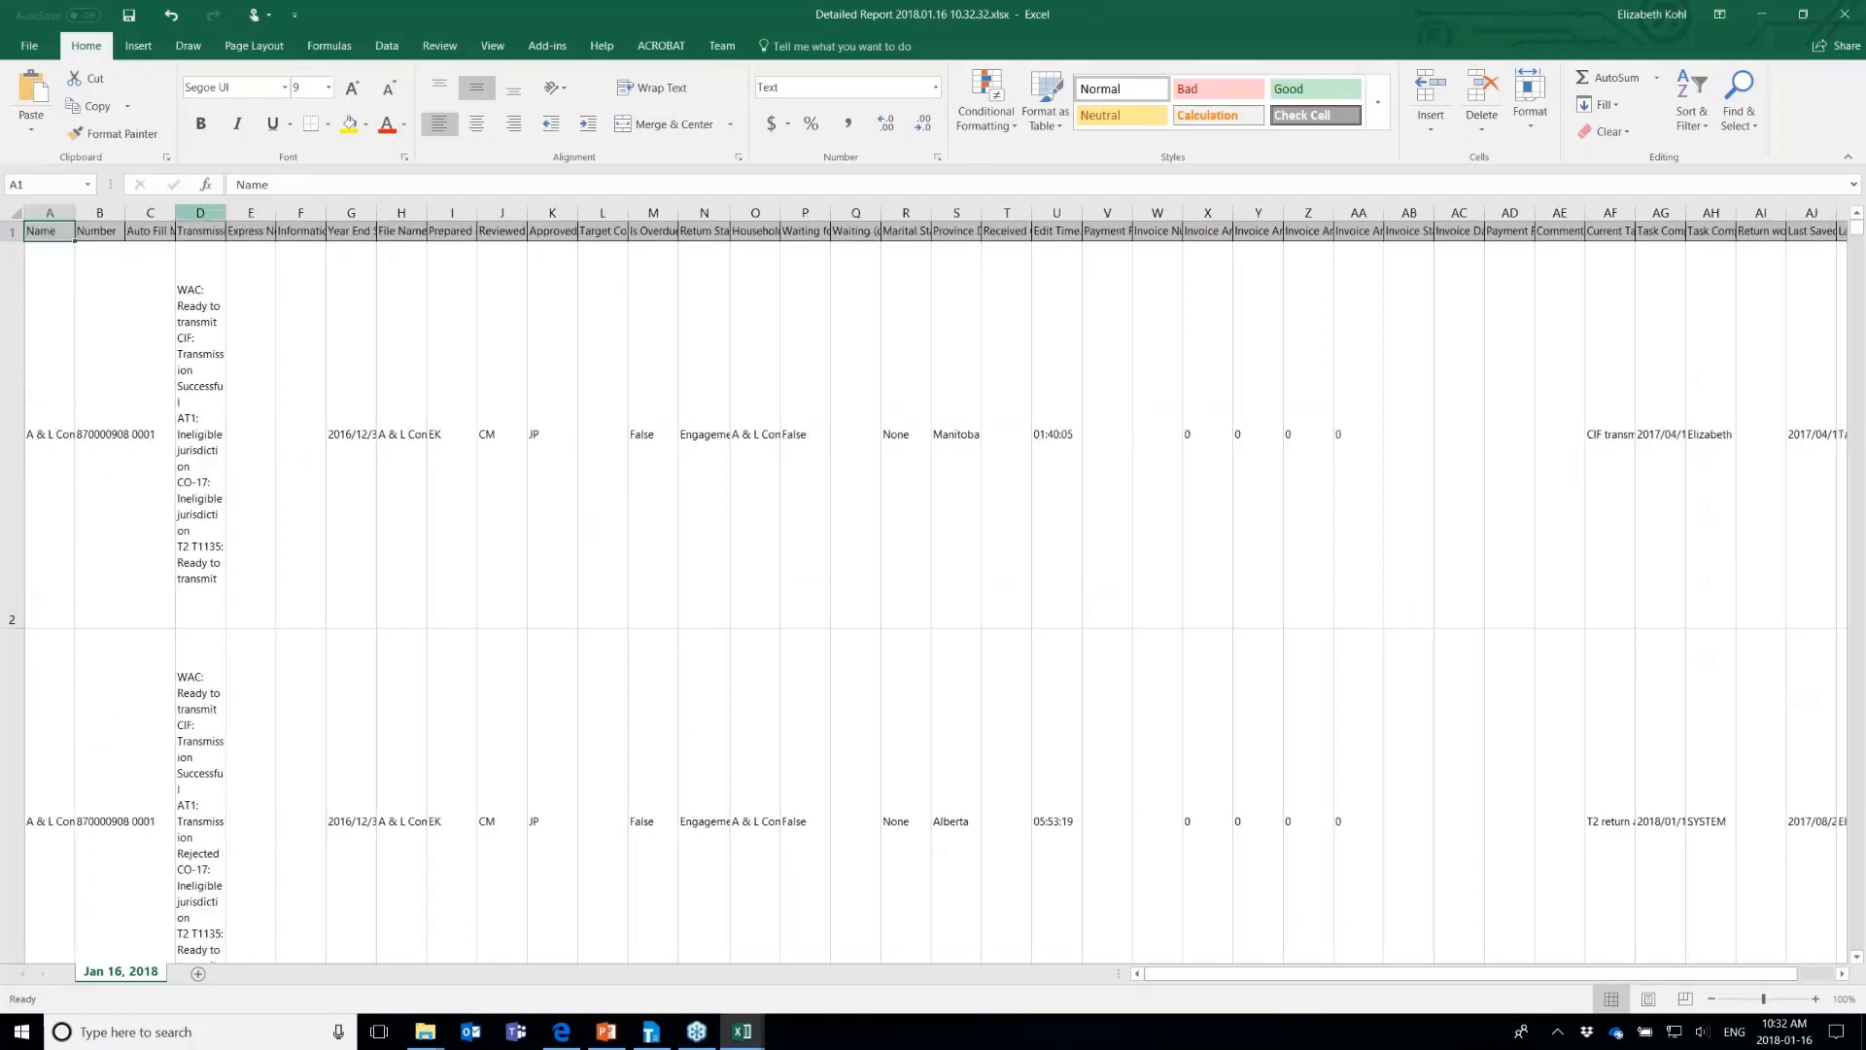
Widen the Transmission Summary column in the detailed report, then minimize both exported report workbooks
{"action": "left_click_drag", "start_coordinate": [225, 211], "coordinate": [520, 197]}
{"action": "left_click_drag", "start_coordinate": [549, 199], "coordinate": [549, 199]}
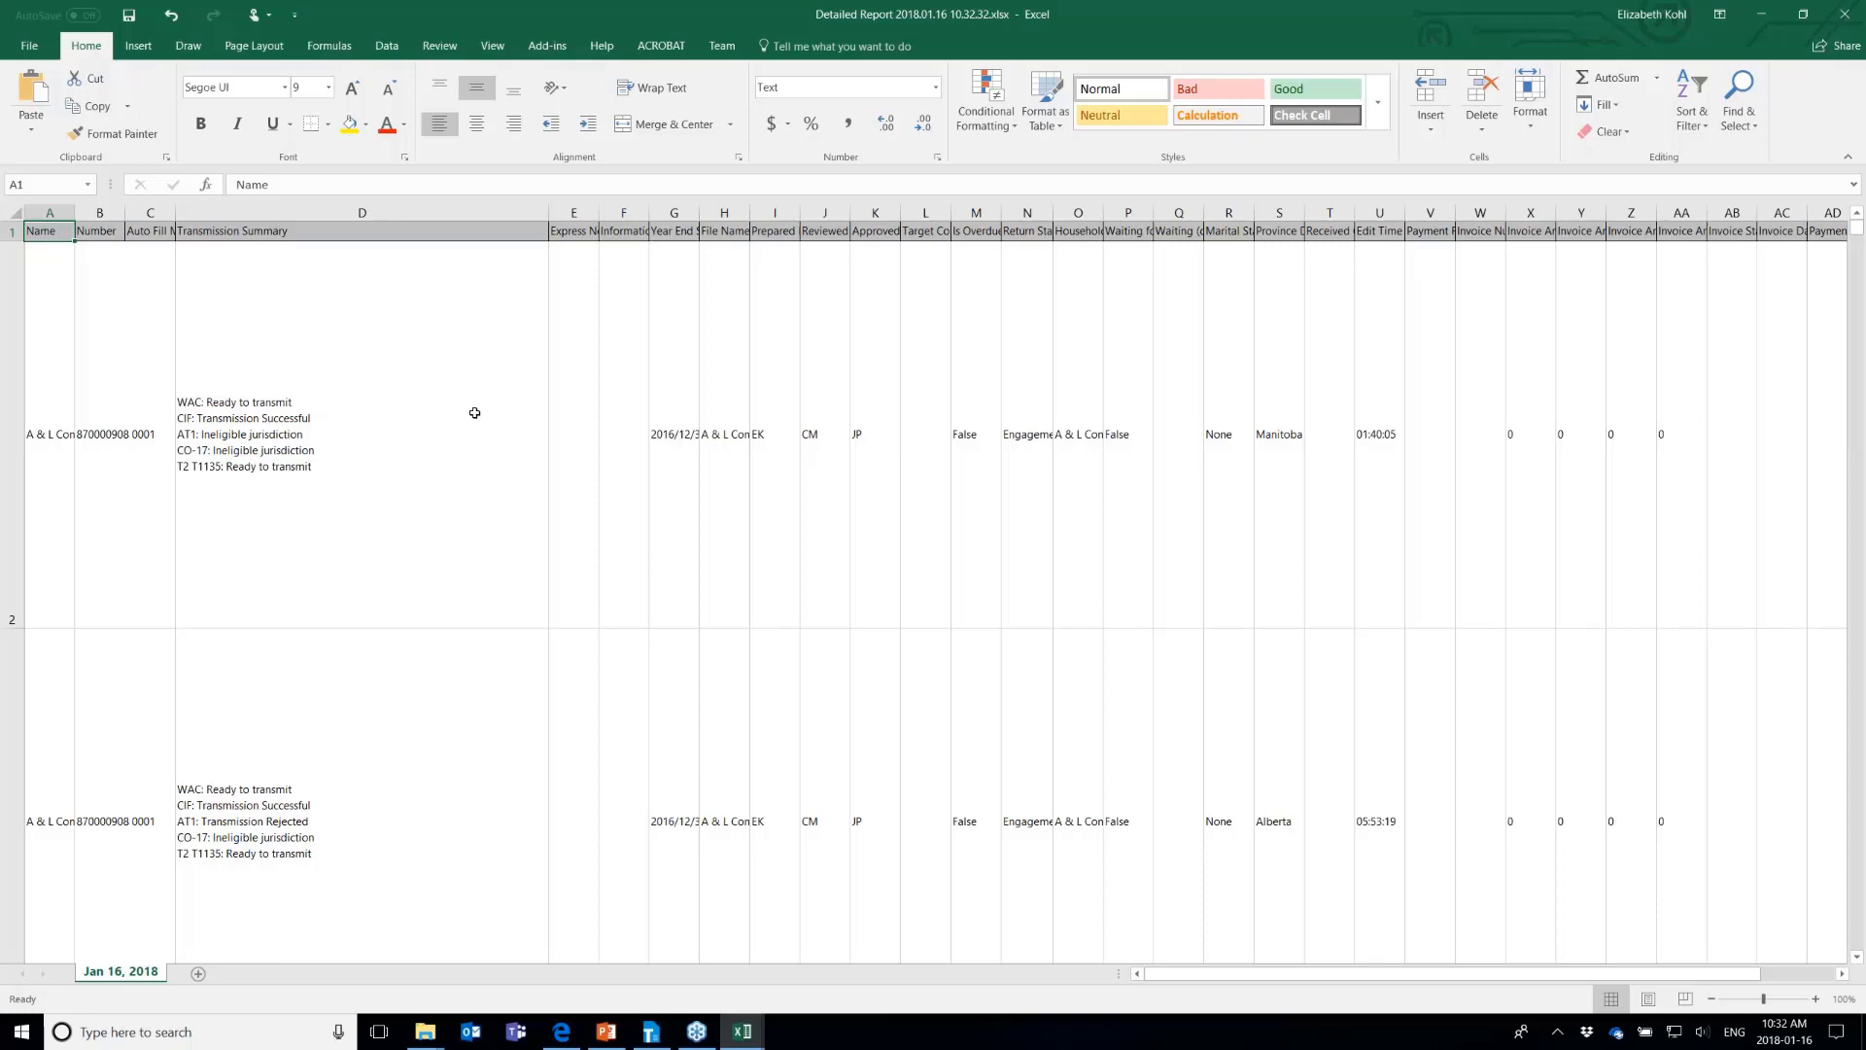
{"action": "left_click", "coordinate": [1771, 15]}
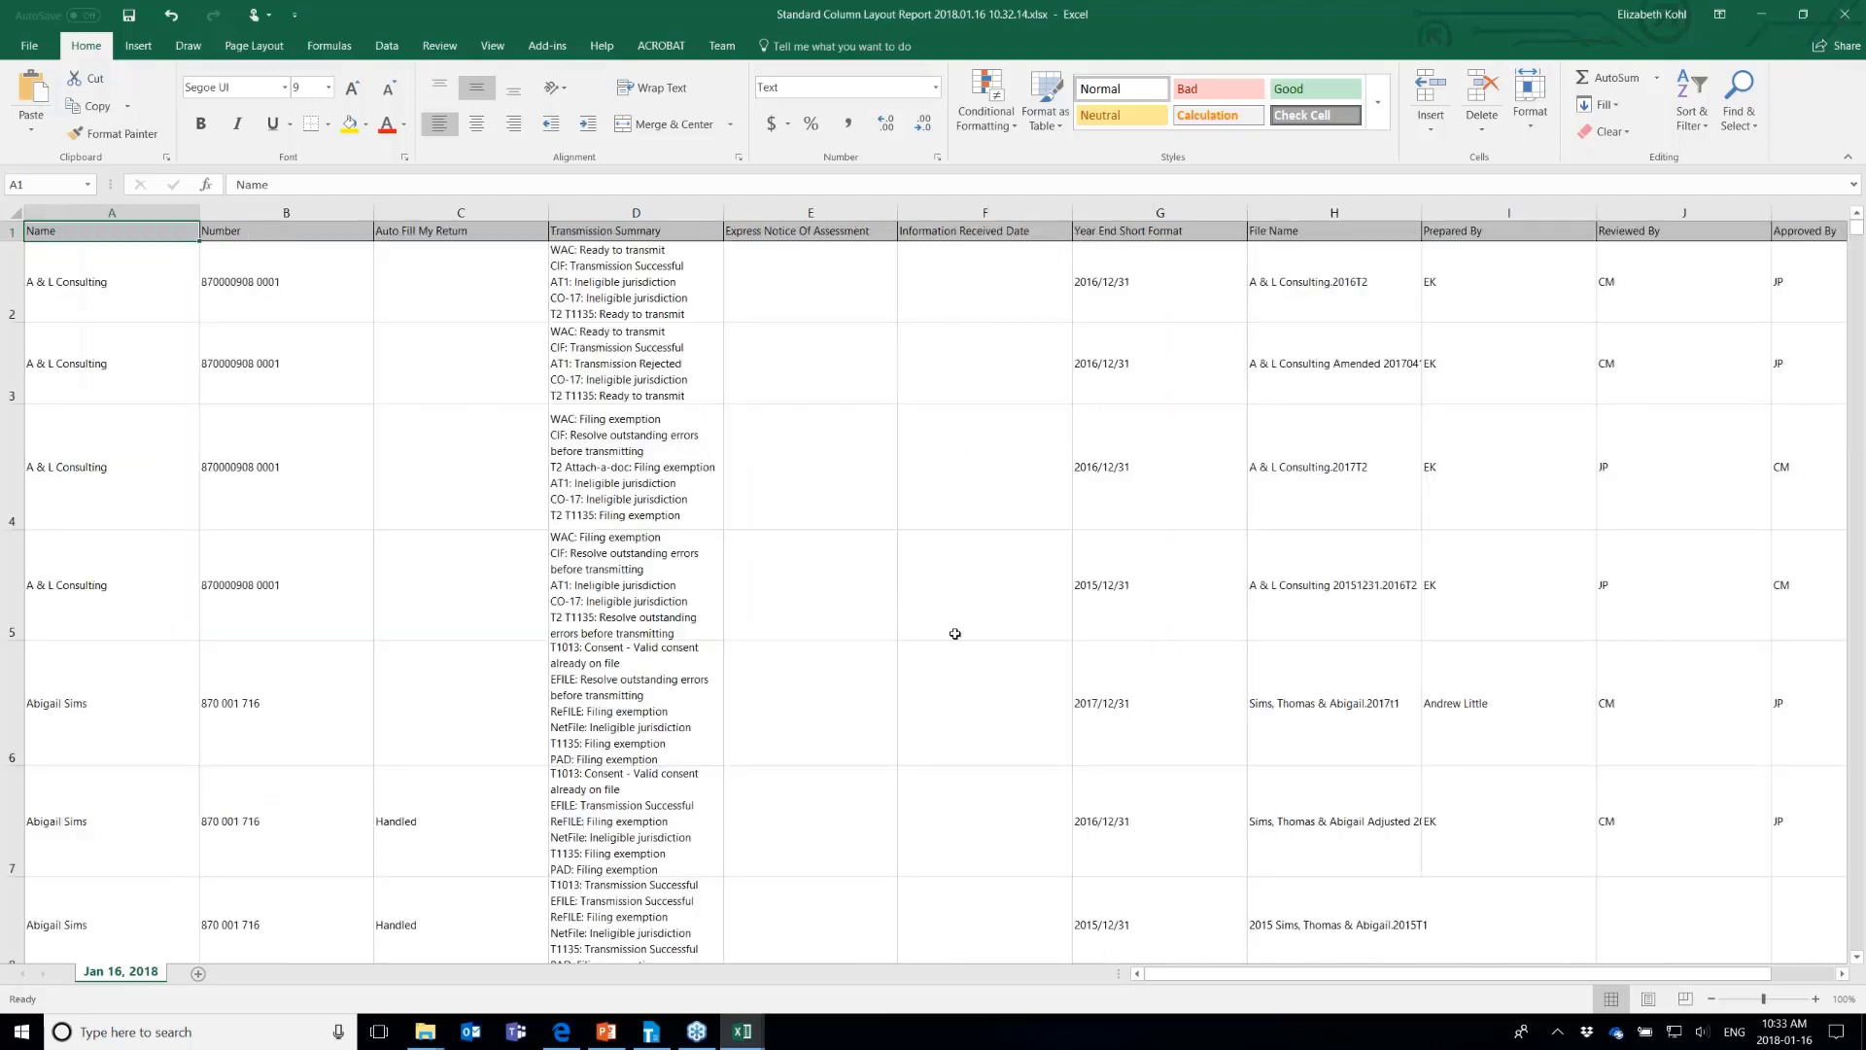
{"action": "left_click", "coordinate": [1761, 18]}
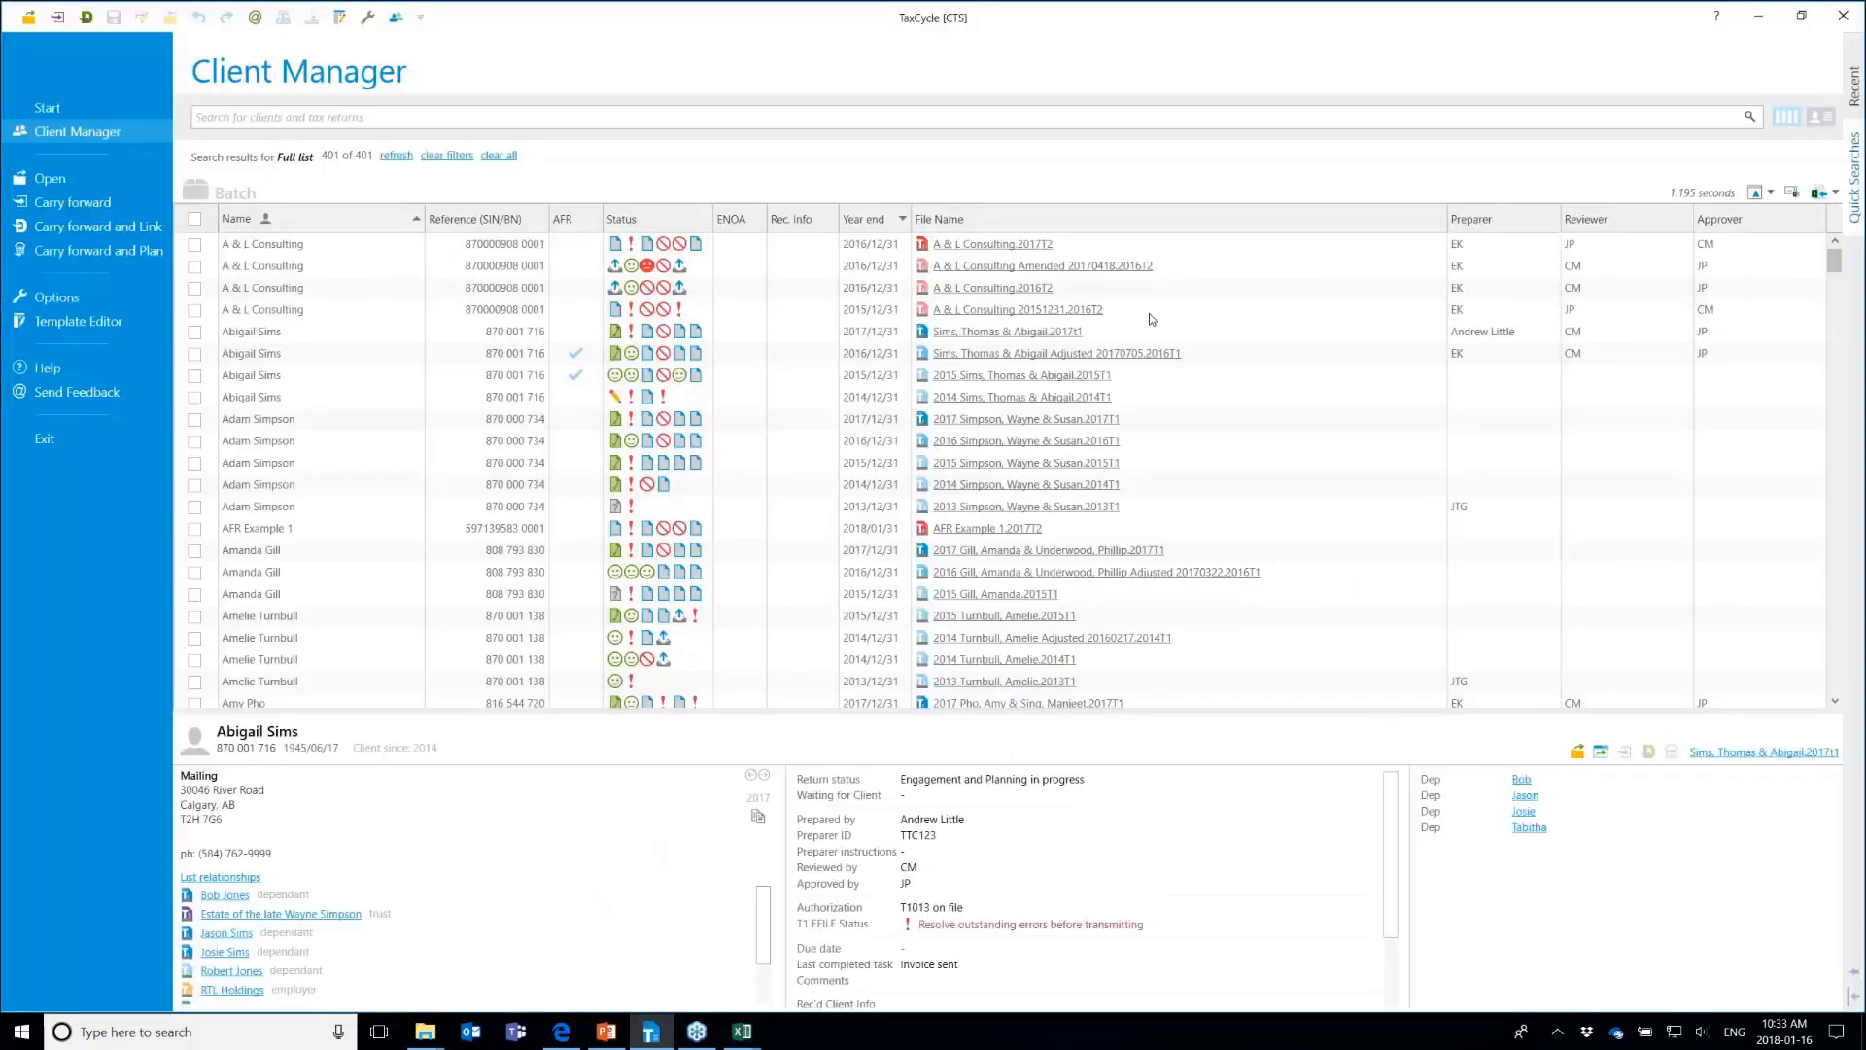
{"action": "left_click", "coordinate": [1835, 192]}
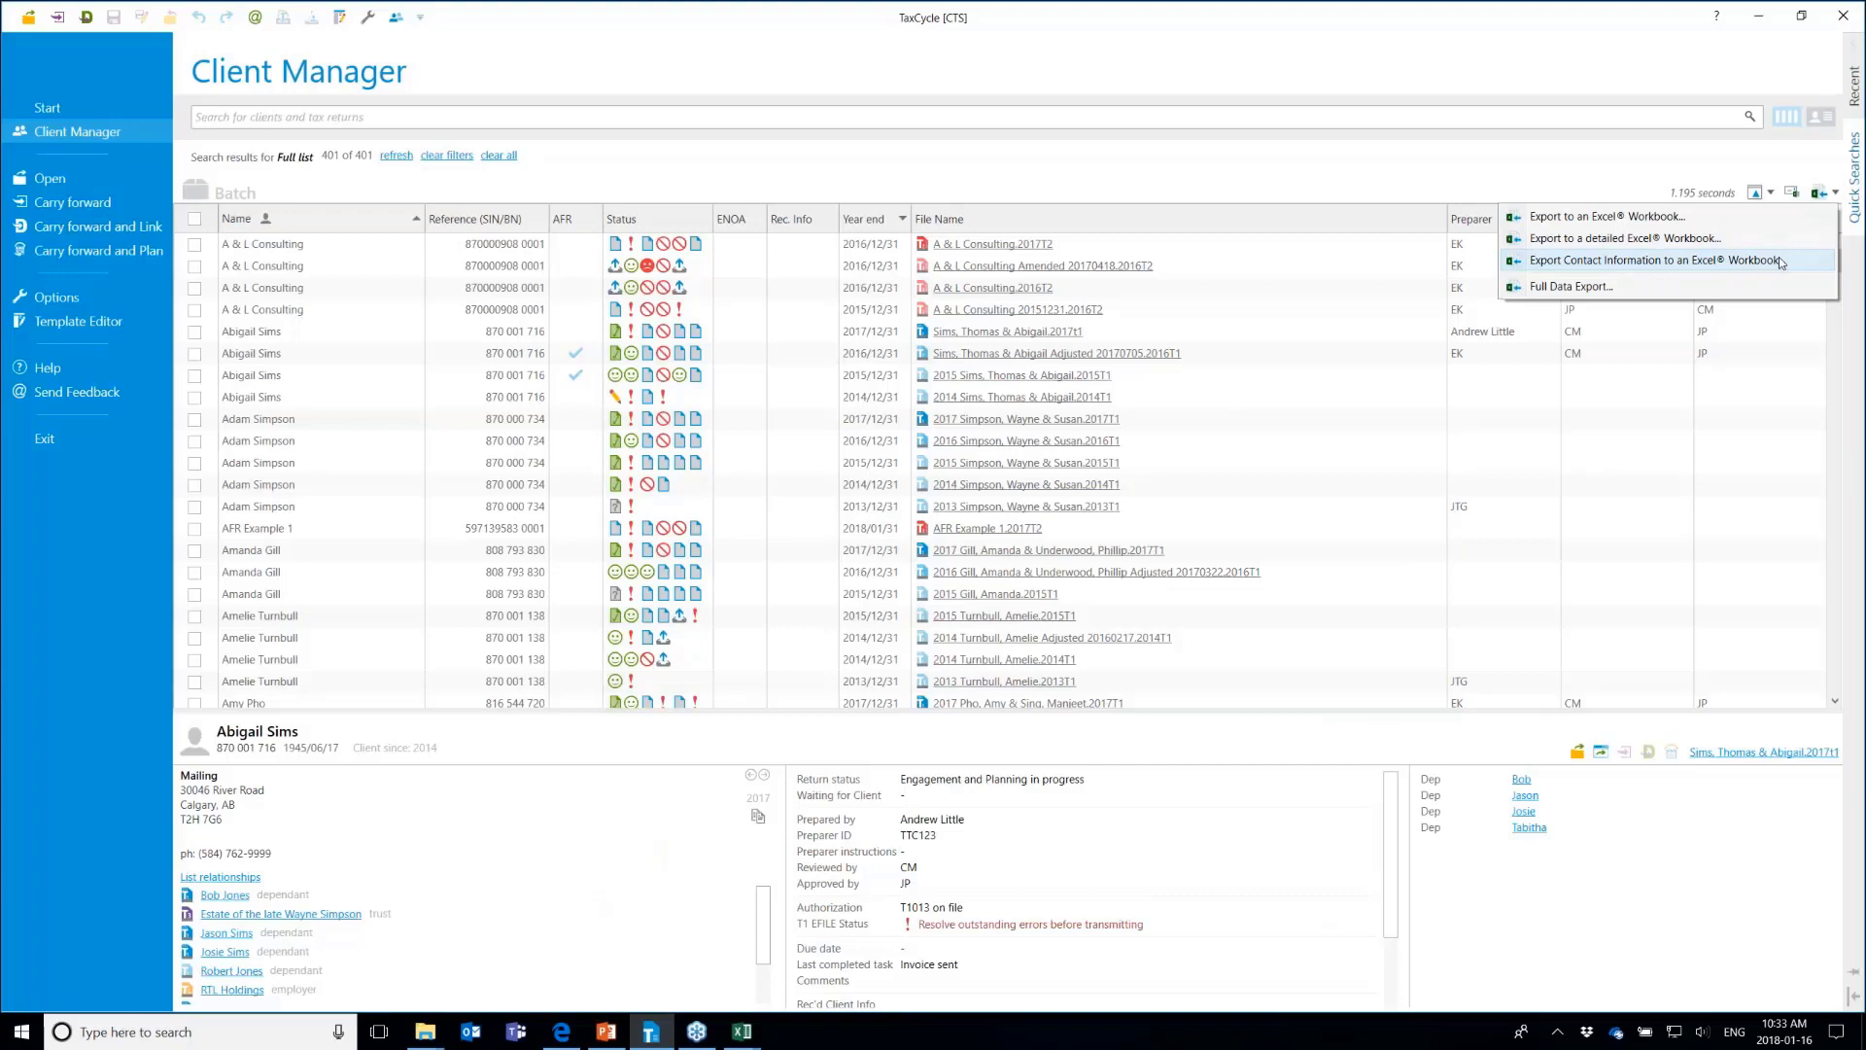
{"action": "left_click", "coordinate": [1495, 175]}
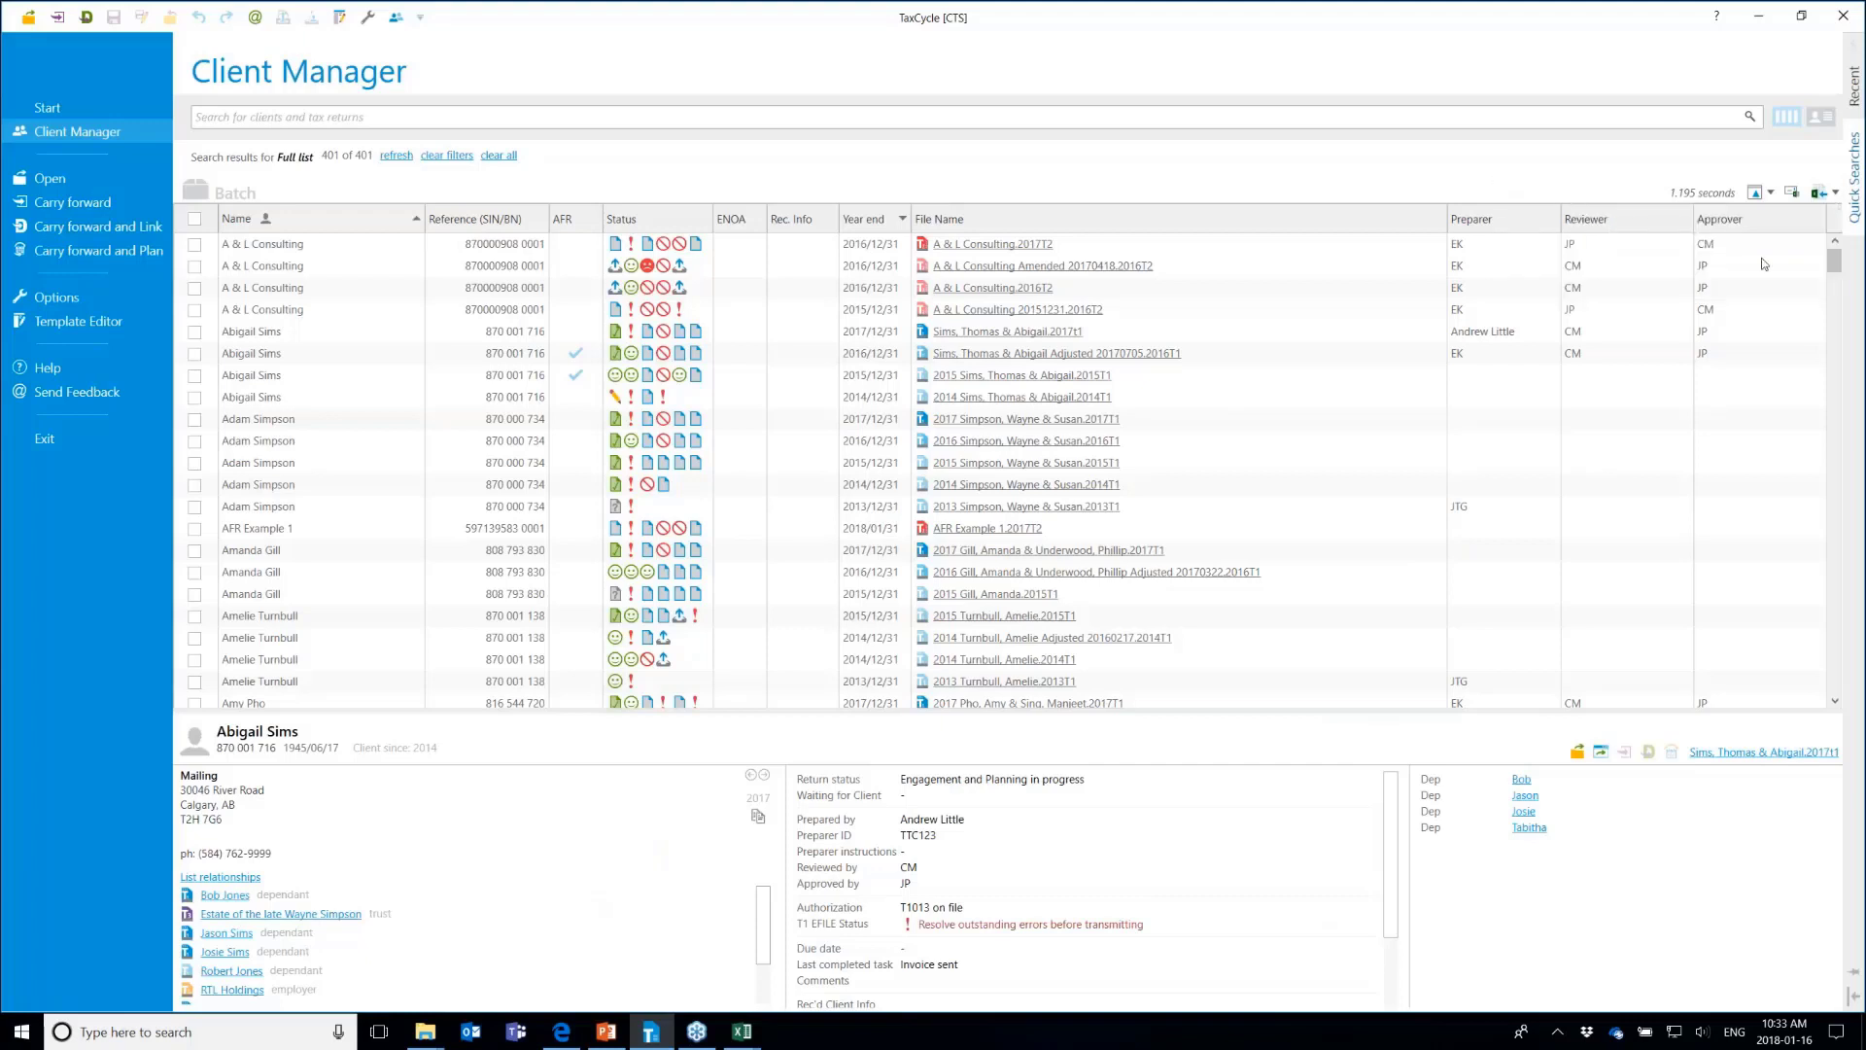
Filter the client list with the Outstanding invoices quick search and restrict it to the year 2016
{"action": "left_click", "coordinate": [1857, 254]}
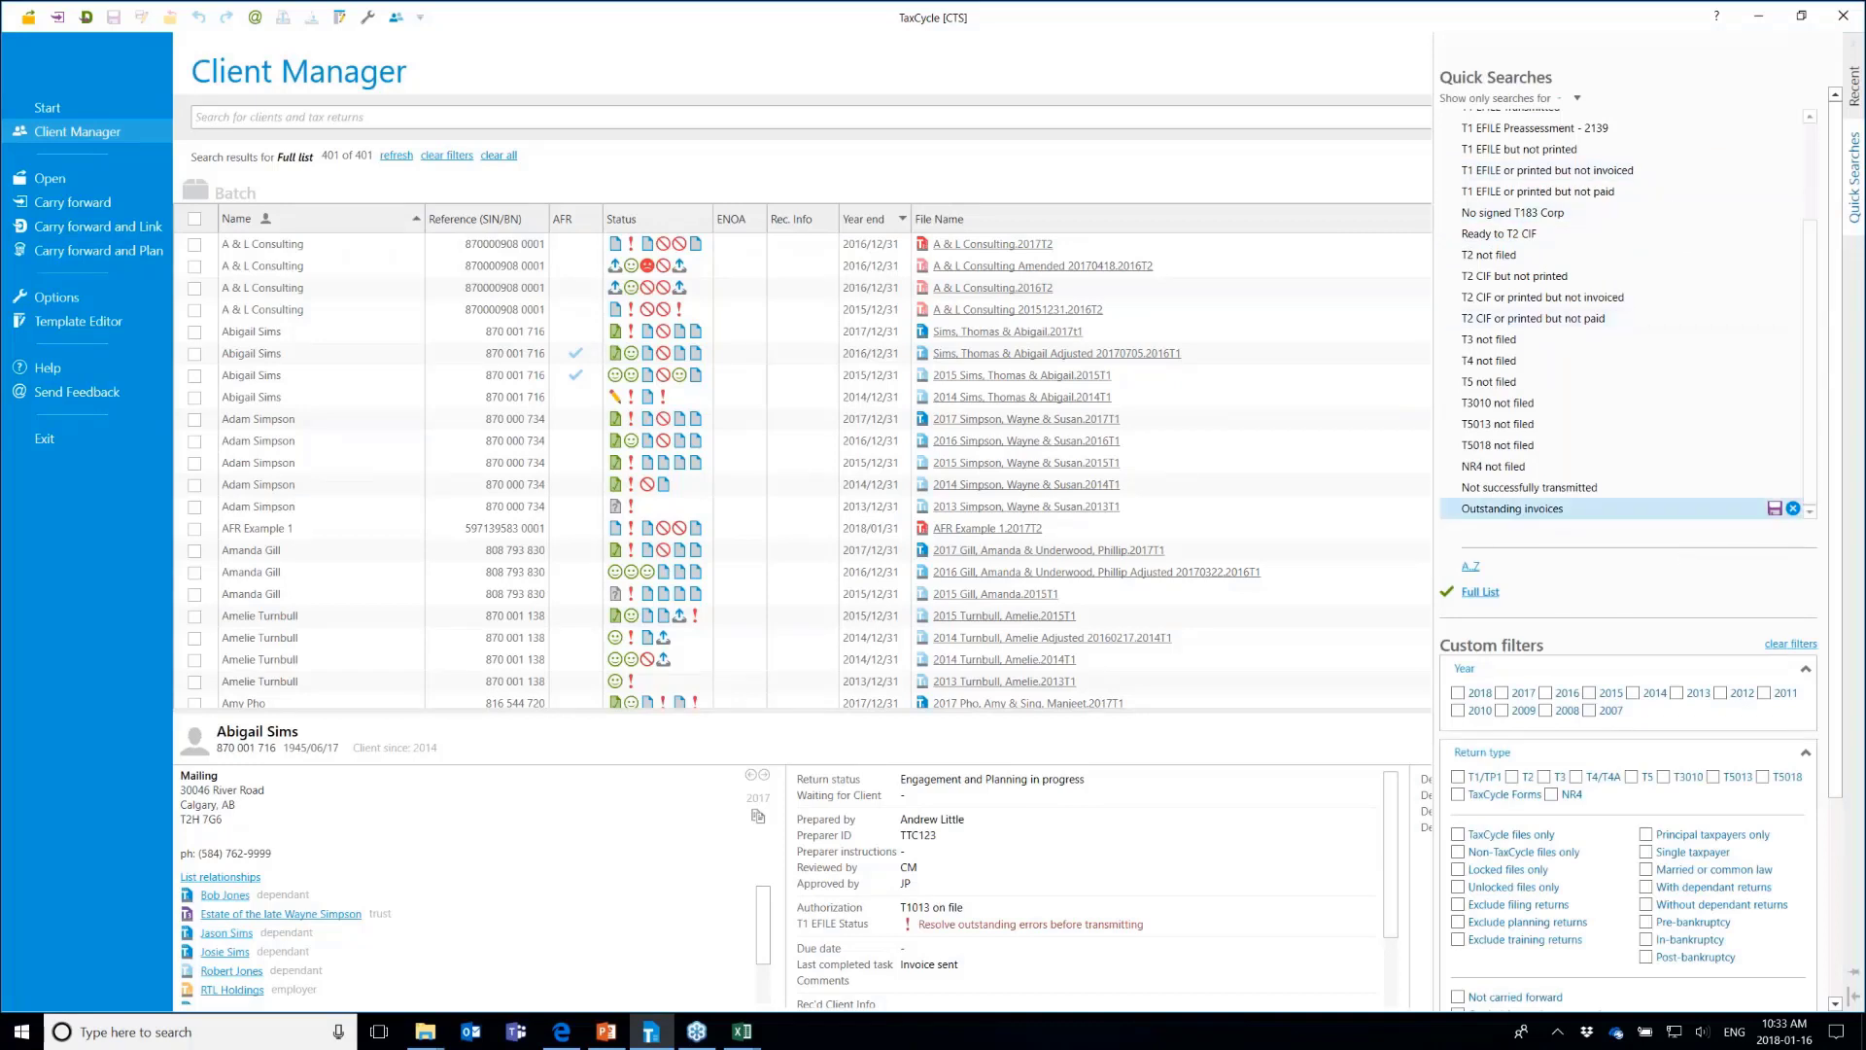
{"action": "left_click", "coordinate": [1575, 512]}
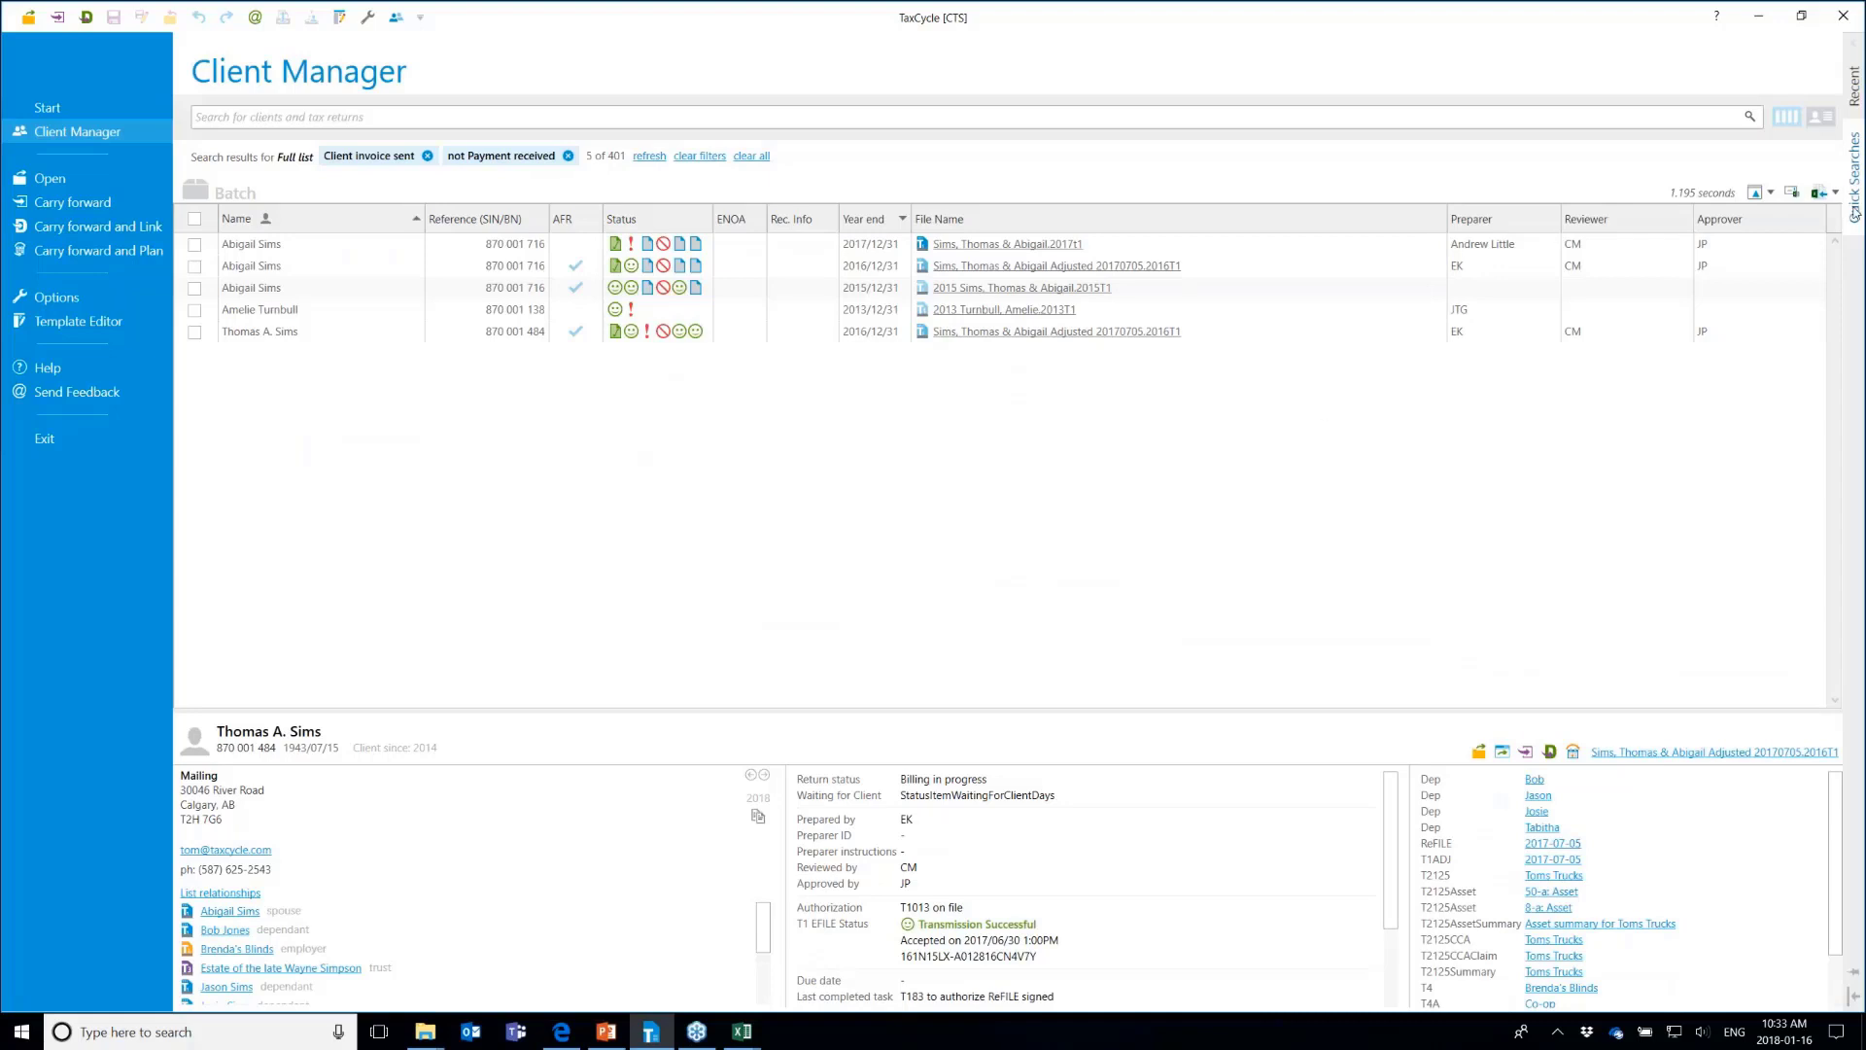
{"action": "mouse_move", "coordinate": [1854, 212]}
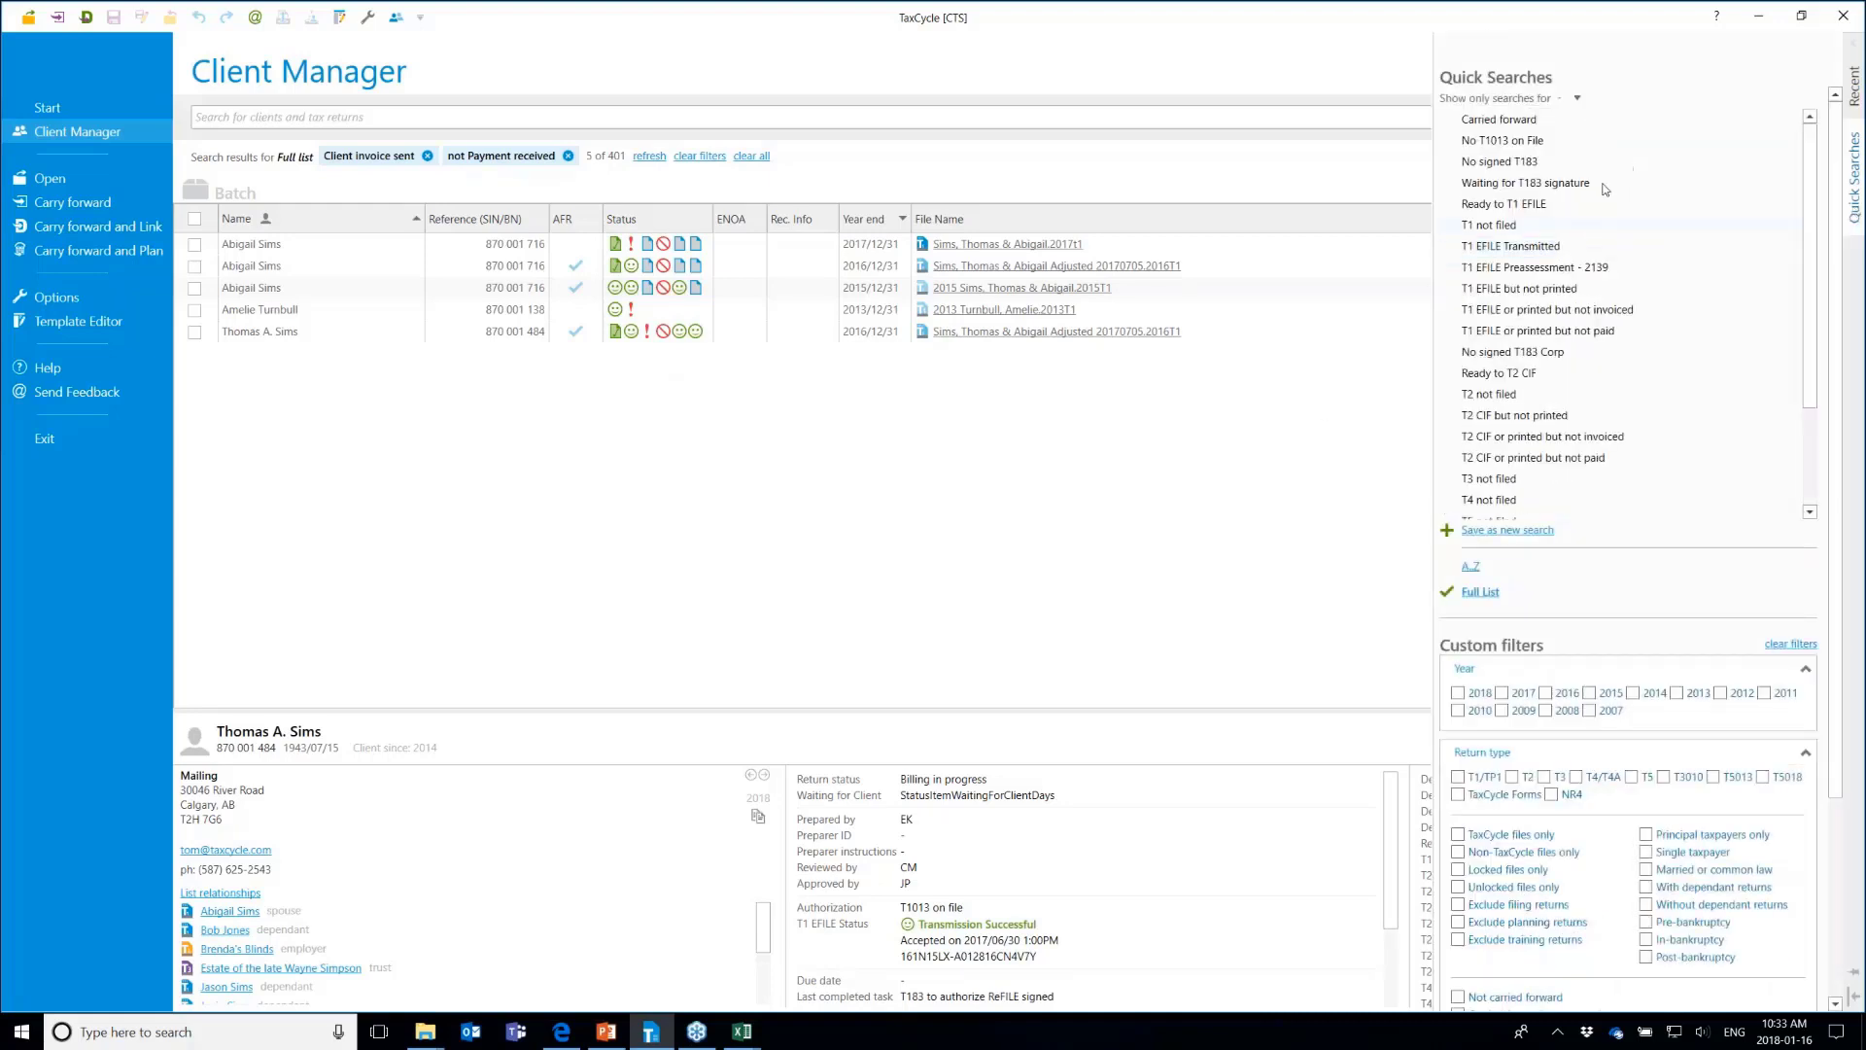
{"action": "scroll", "coordinate": [1594, 406], "scroll_direction": "down", "scroll_amount": 2}
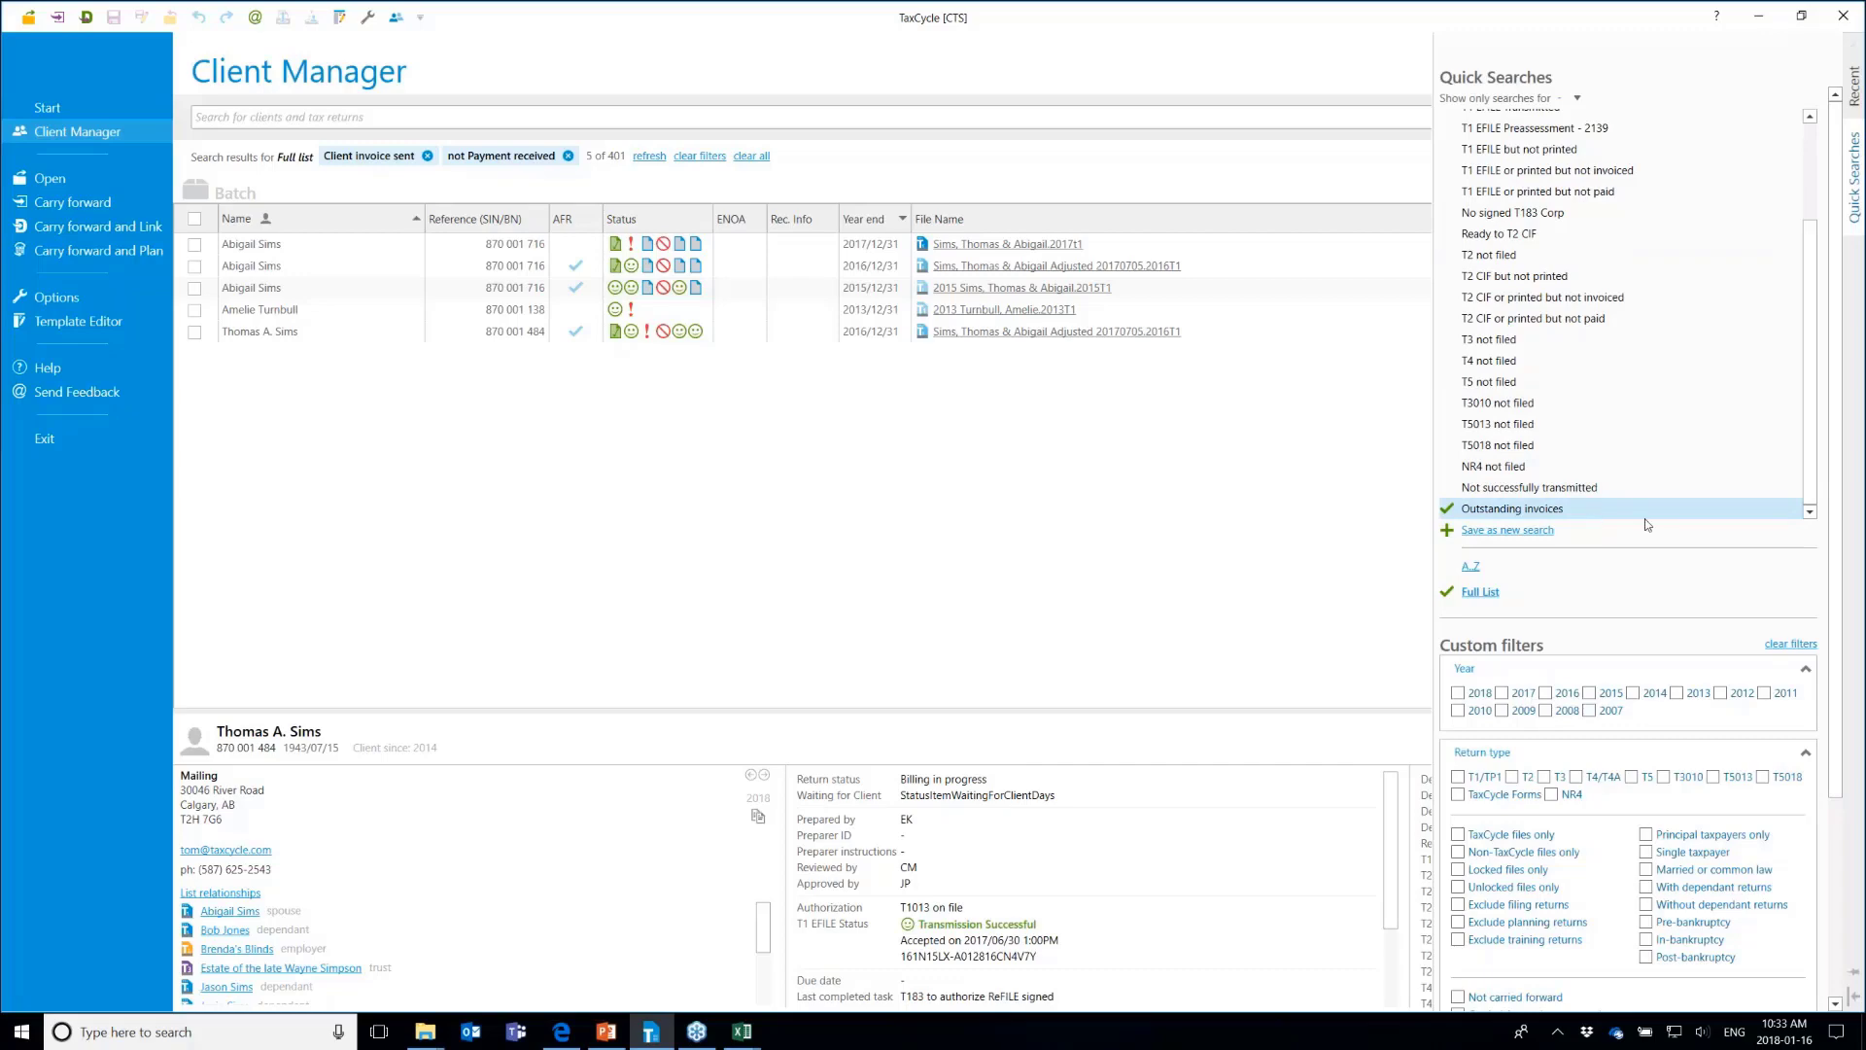
{"action": "left_click", "coordinate": [1554, 511]}
{"action": "left_click", "coordinate": [1553, 512]}
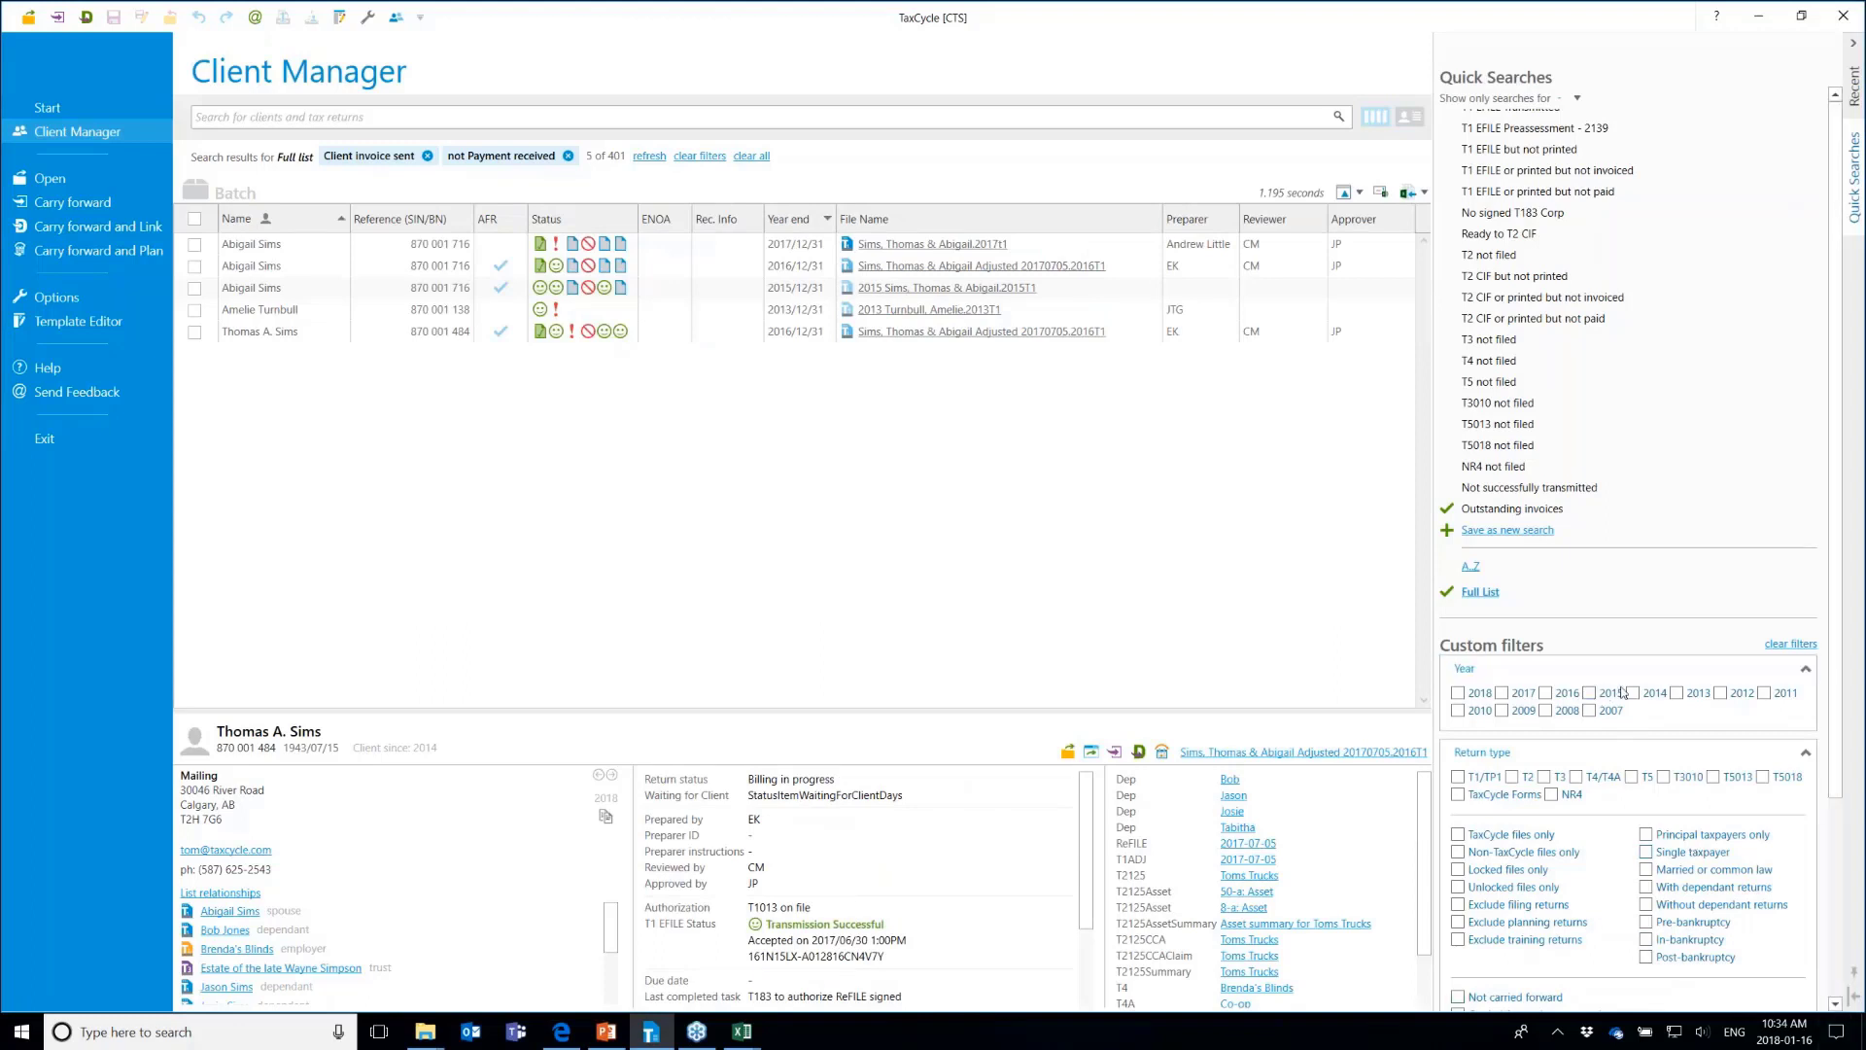
{"action": "left_click", "coordinate": [1545, 693]}
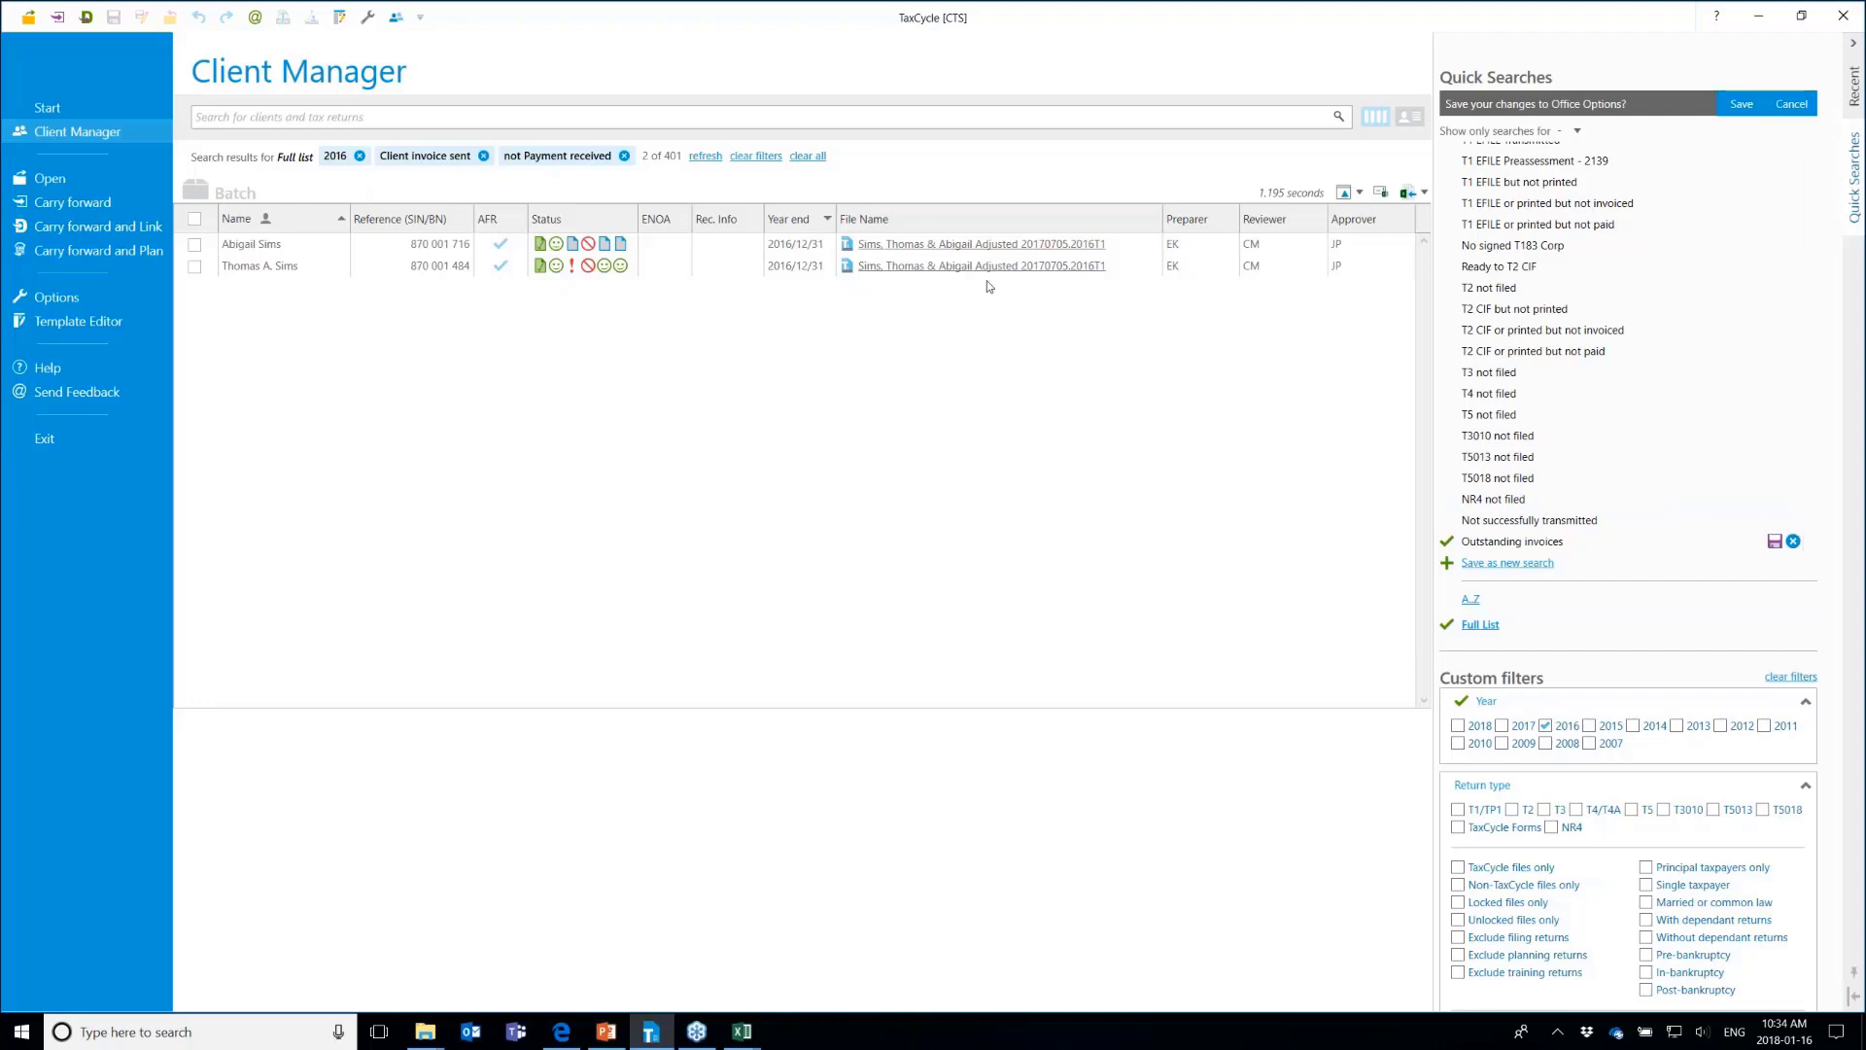
Open the Client Manager column layout options and enable editing of the Office Options
{"action": "left_click", "coordinate": [1360, 194]}
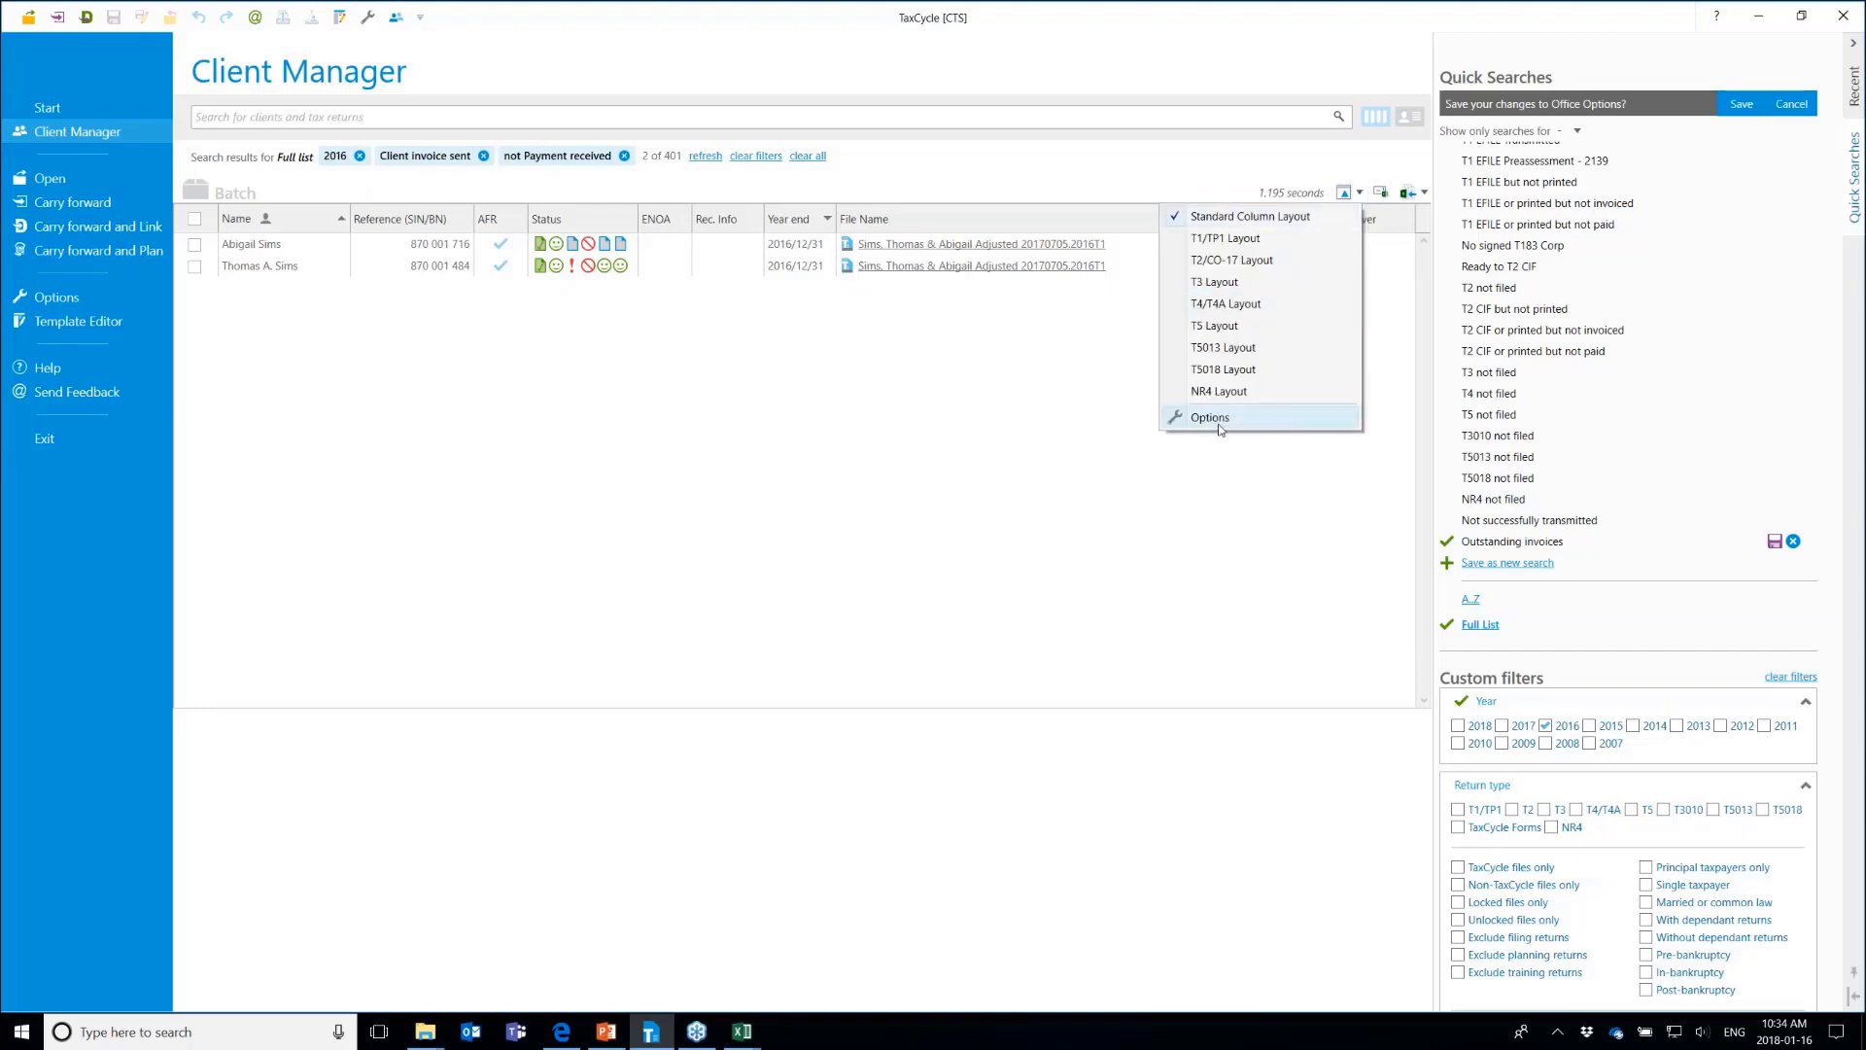
{"action": "left_click", "coordinate": [1306, 165]}
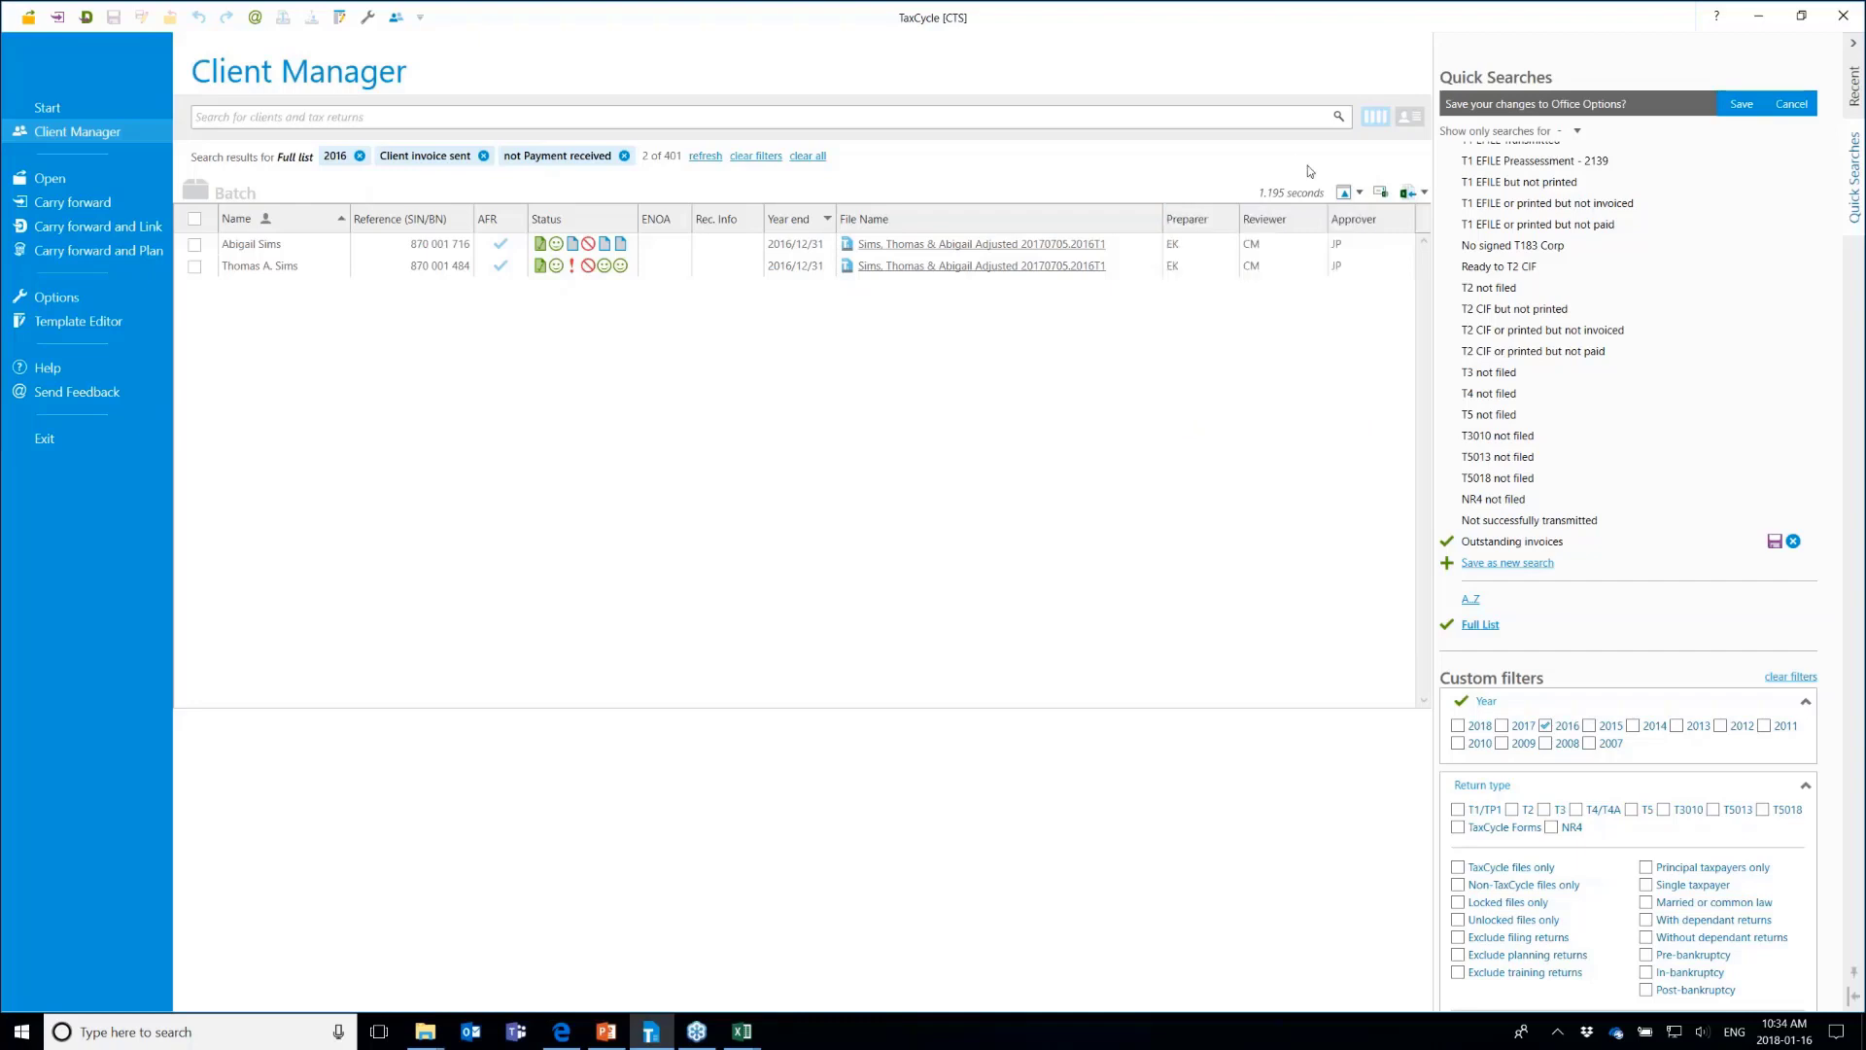
{"action": "left_click", "coordinate": [1360, 193]}
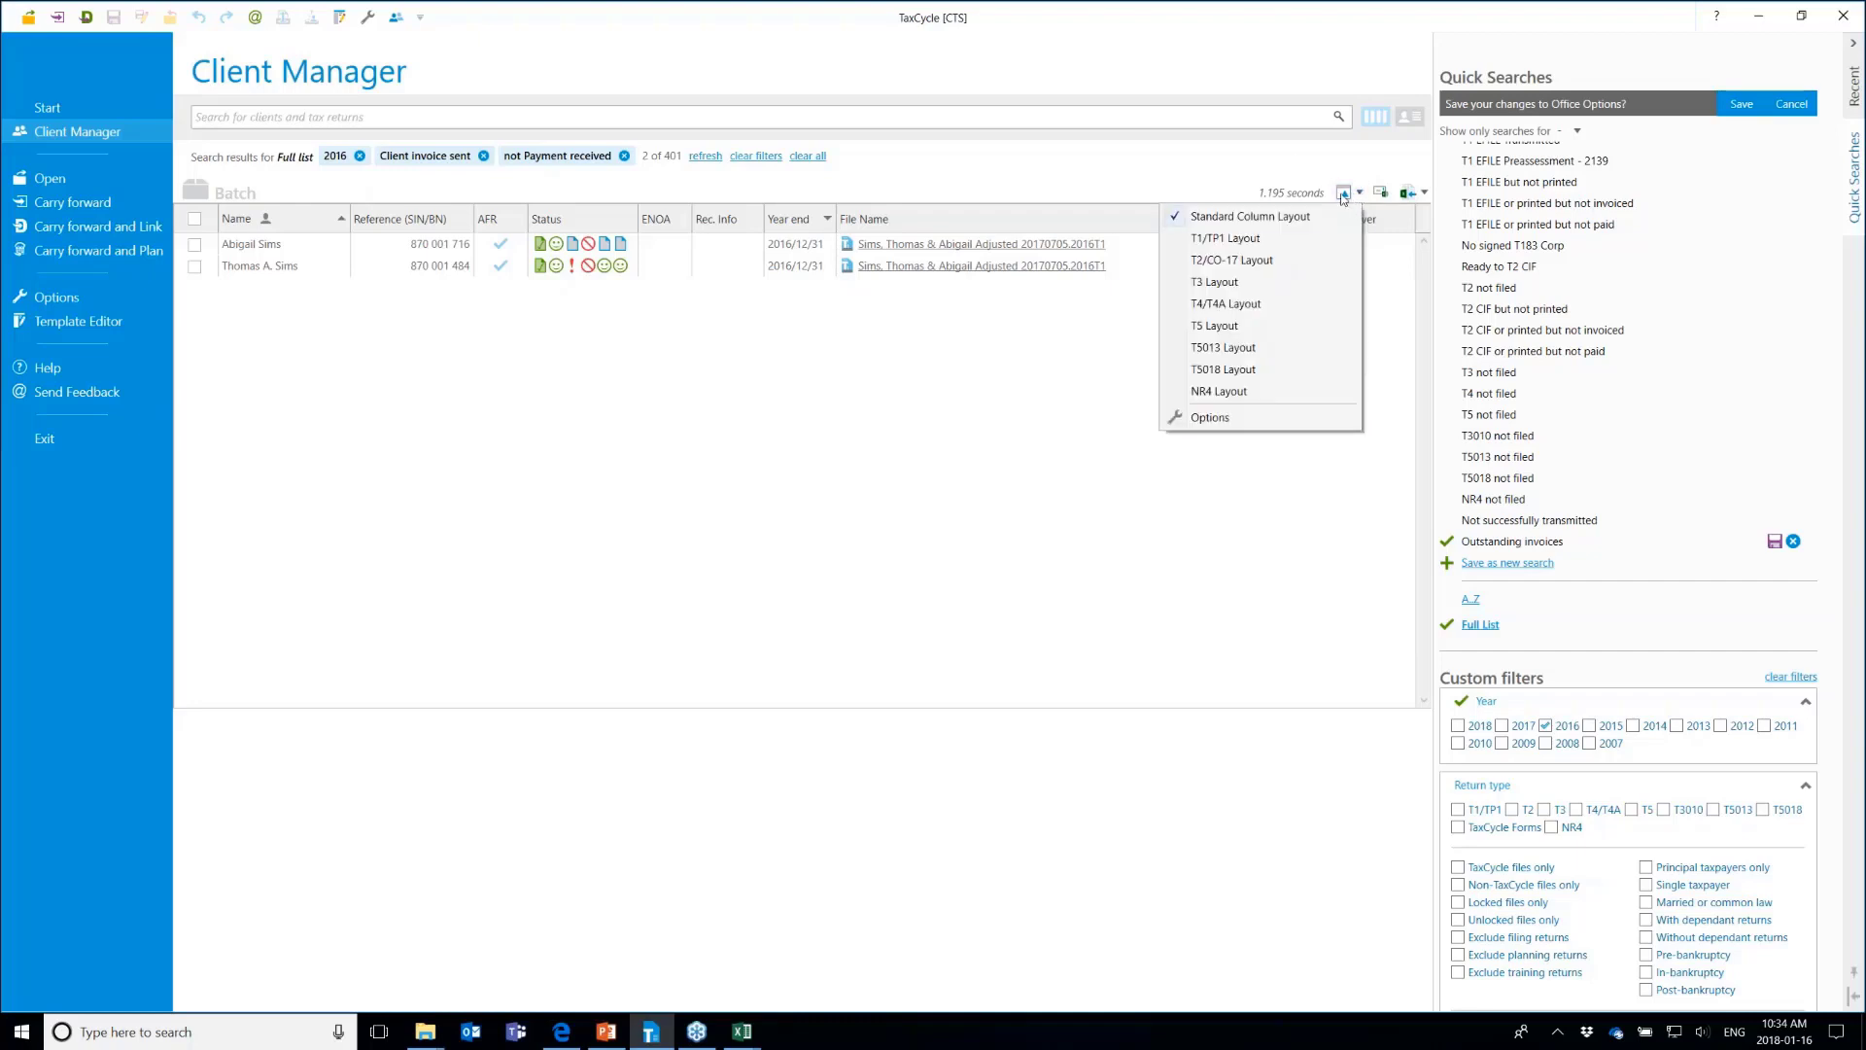
{"action": "left_click", "coordinate": [1210, 418]}
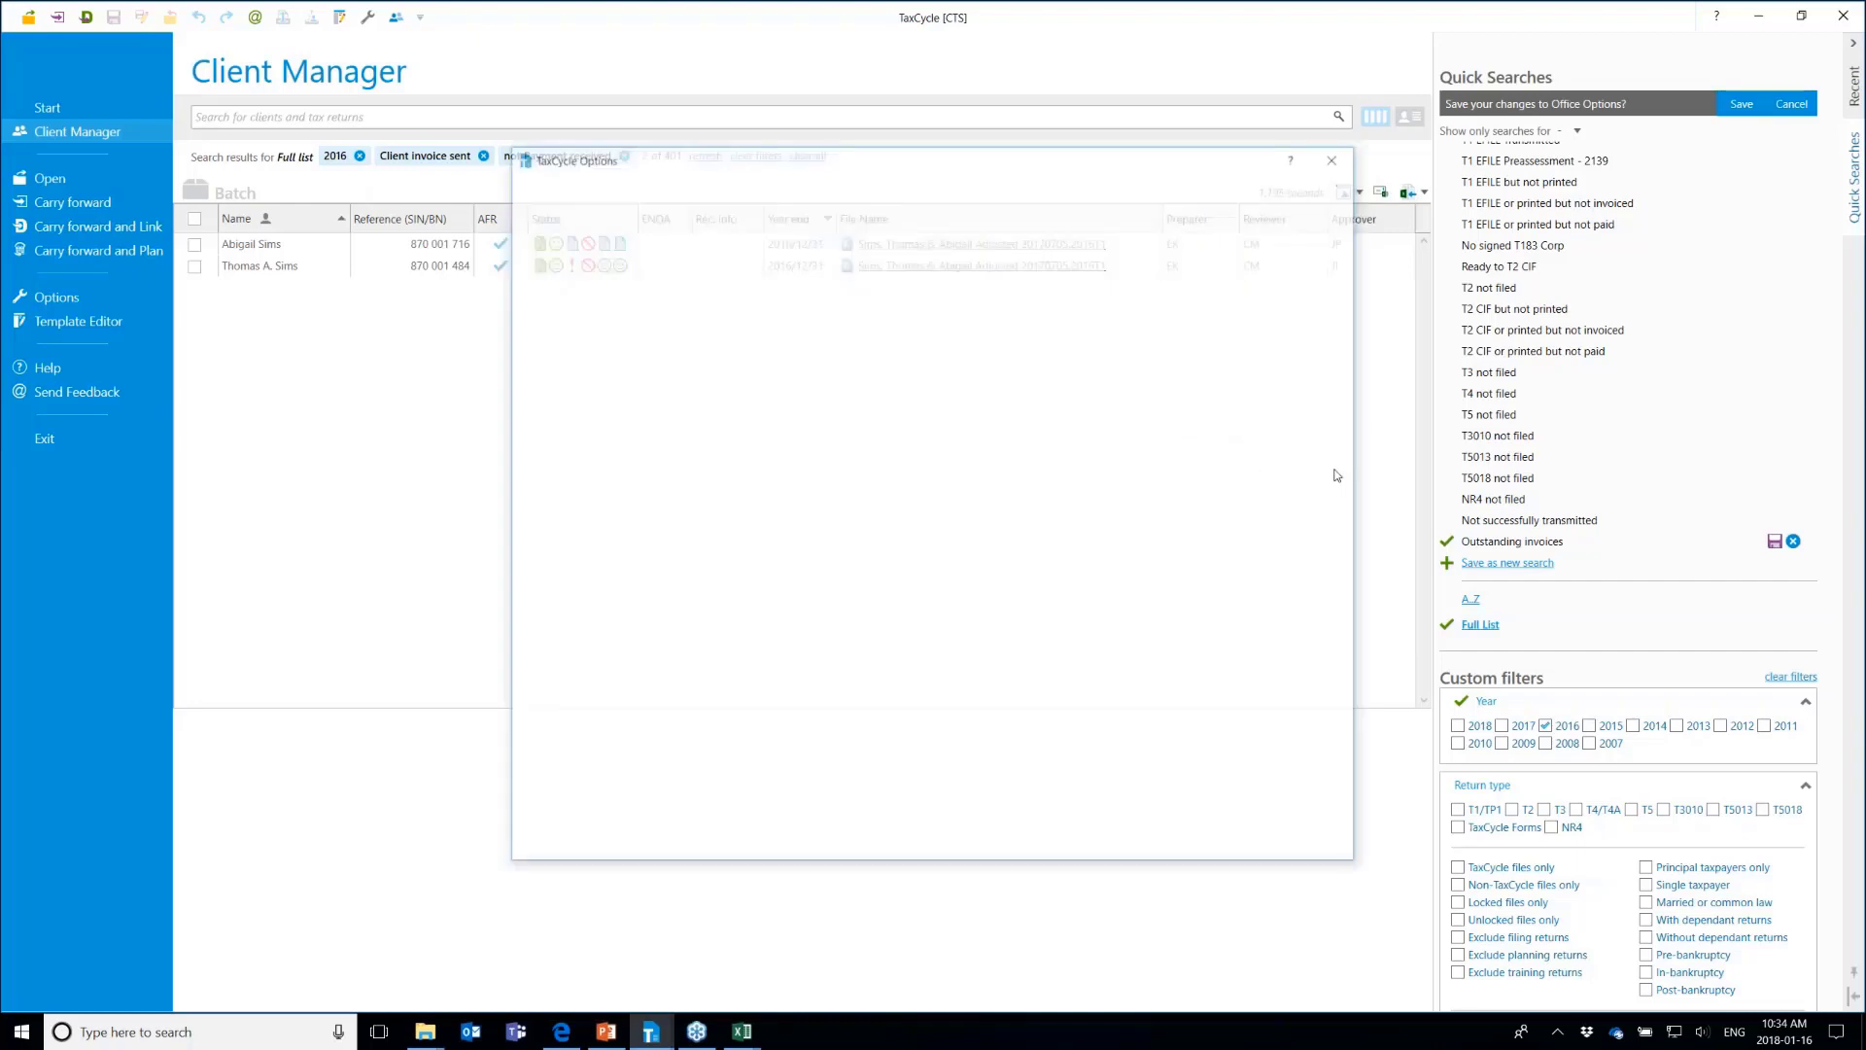
{"action": "left_click", "coordinate": [759, 234]}
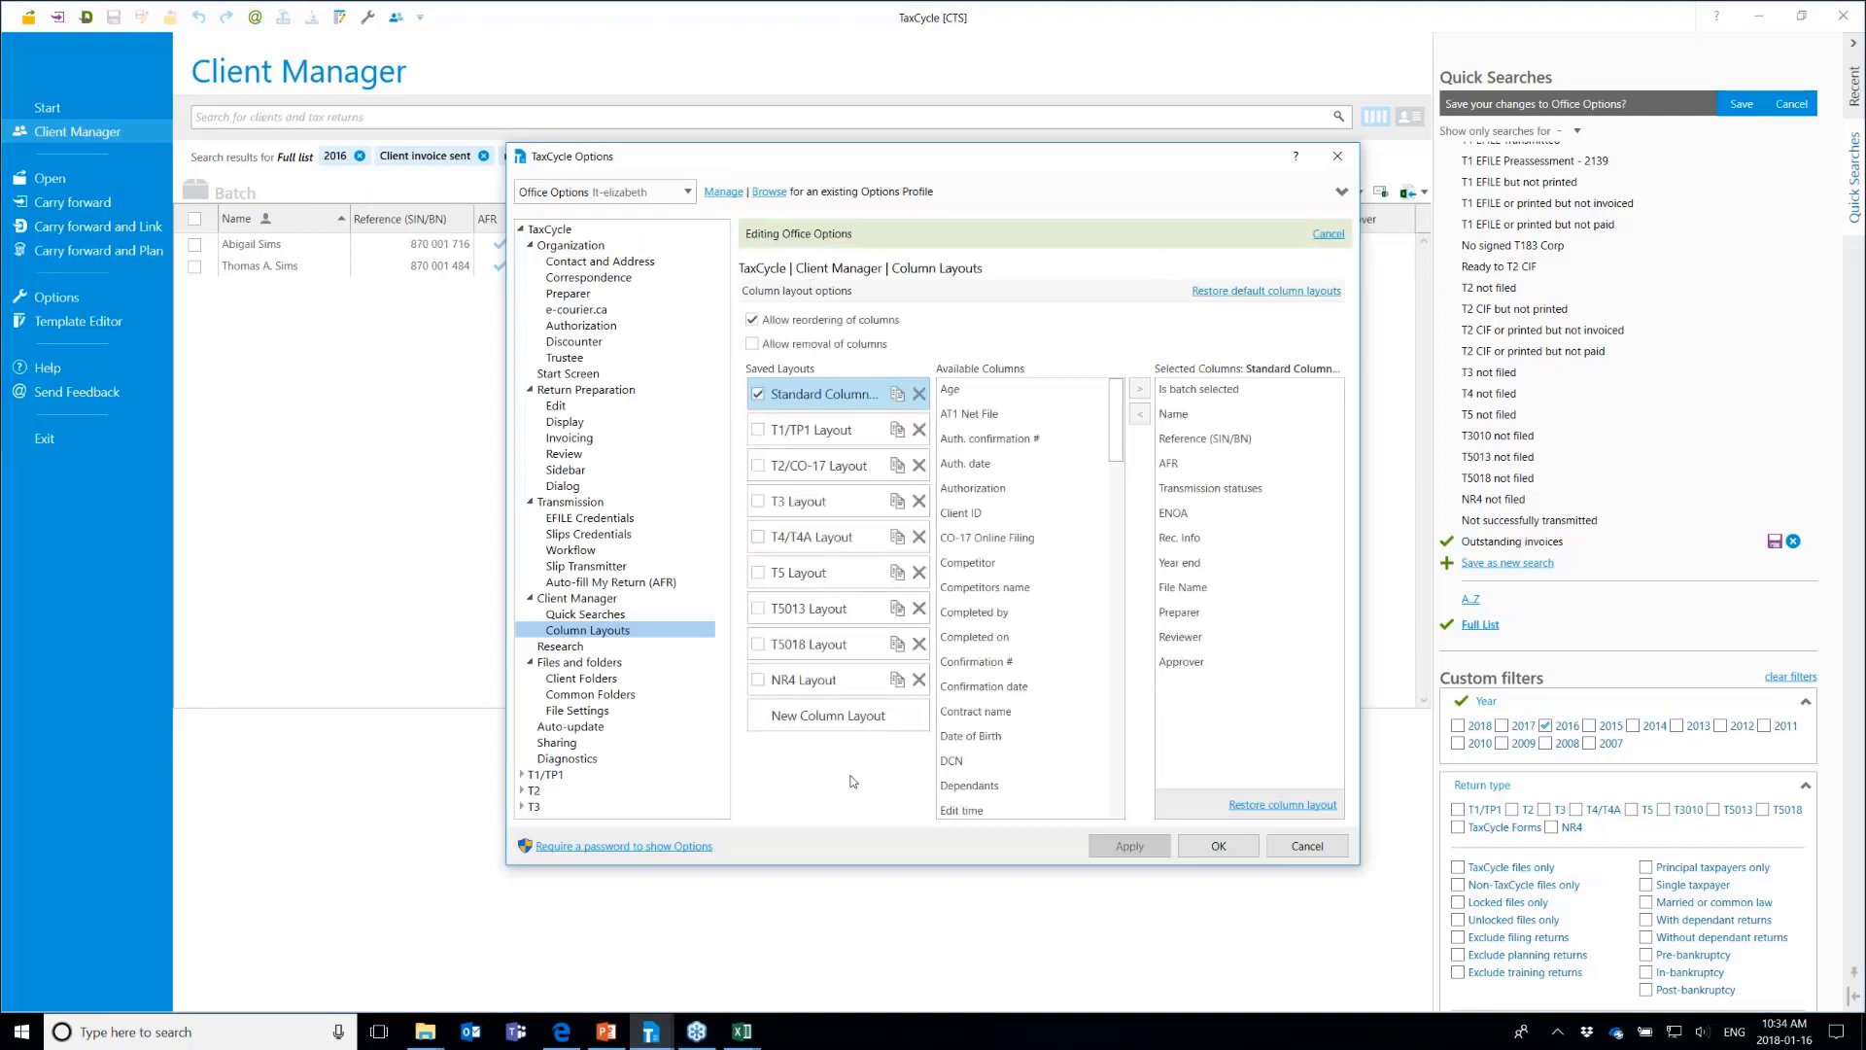
Create a new saved column layout named Invoicing
{"action": "left_click", "coordinate": [838, 729]}
{"action": "left_click", "coordinate": [839, 727]}
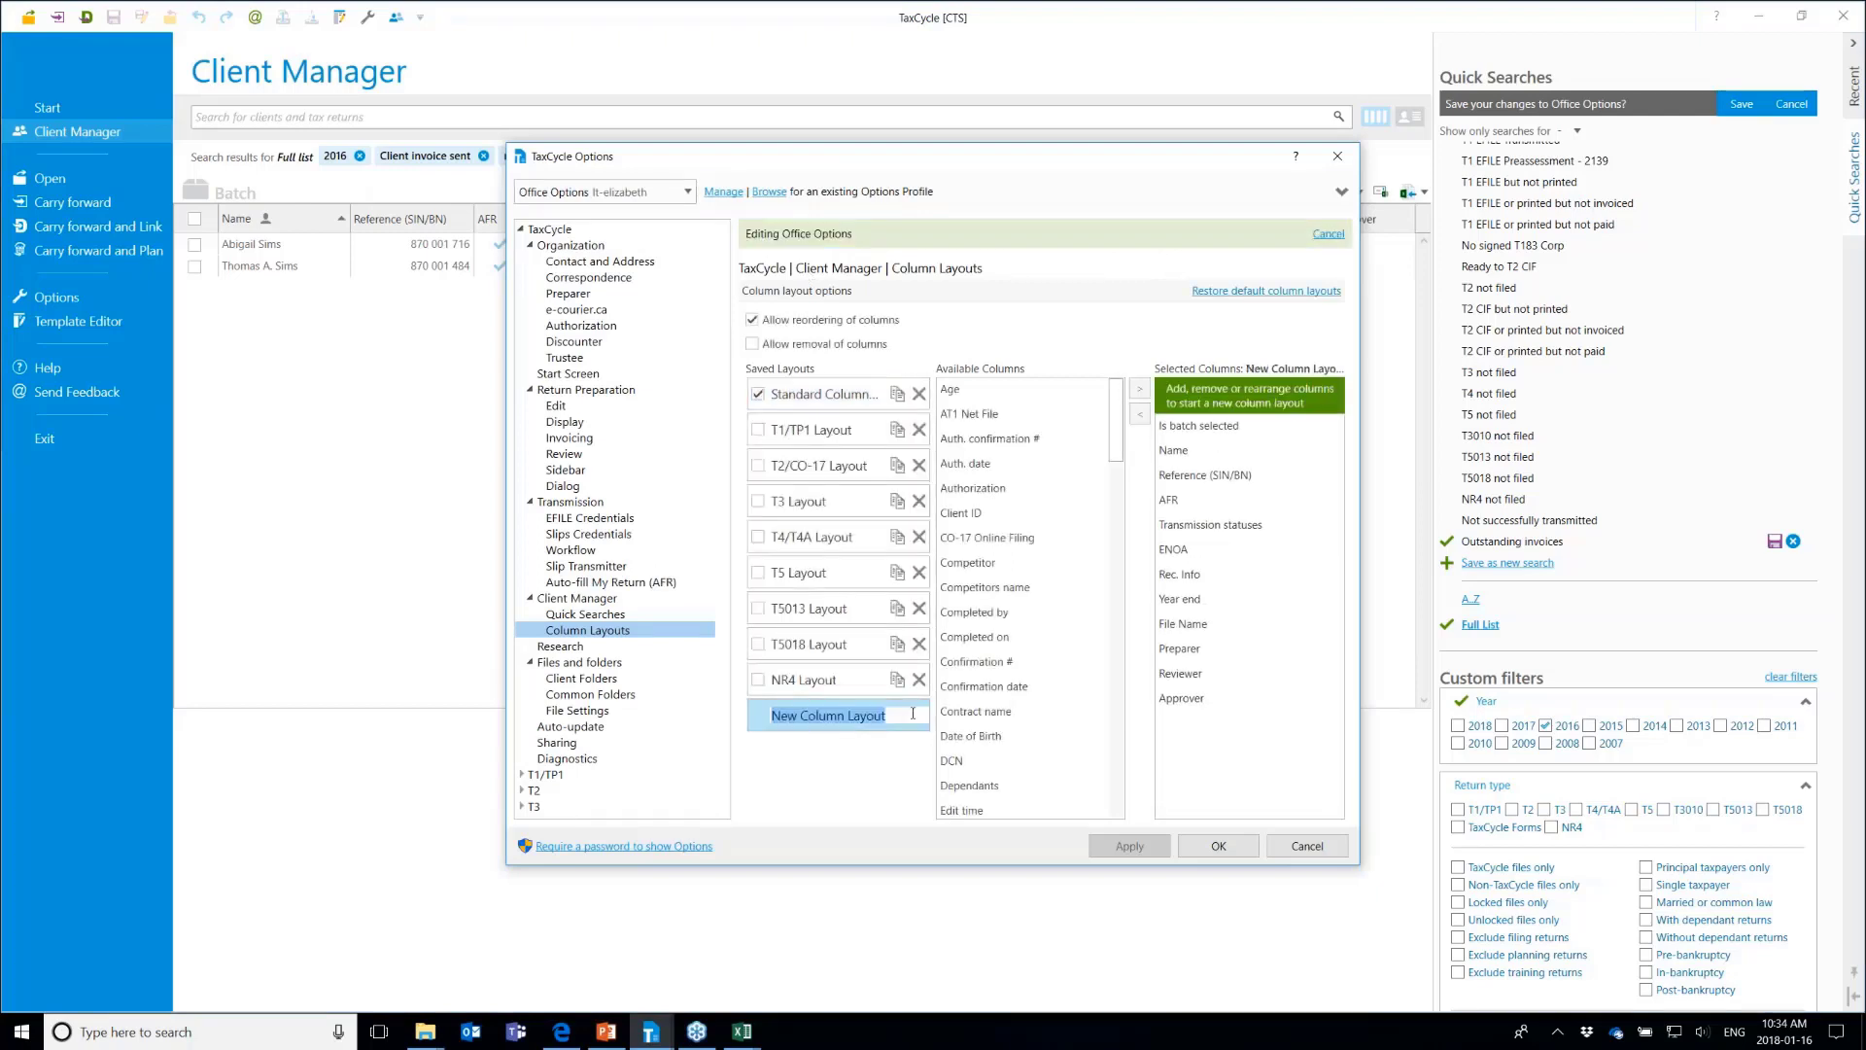
{"action": "type", "text": "Outsta"}
{"action": "key", "text": "BackSpace"}
{"action": "key", "text": "BackSpace"}
{"action": "key", "text": "BackSpace"}
{"action": "key", "text": "BackSpace"}
{"action": "key", "text": "BackSpace"}
{"action": "key", "text": "BackSpace"}
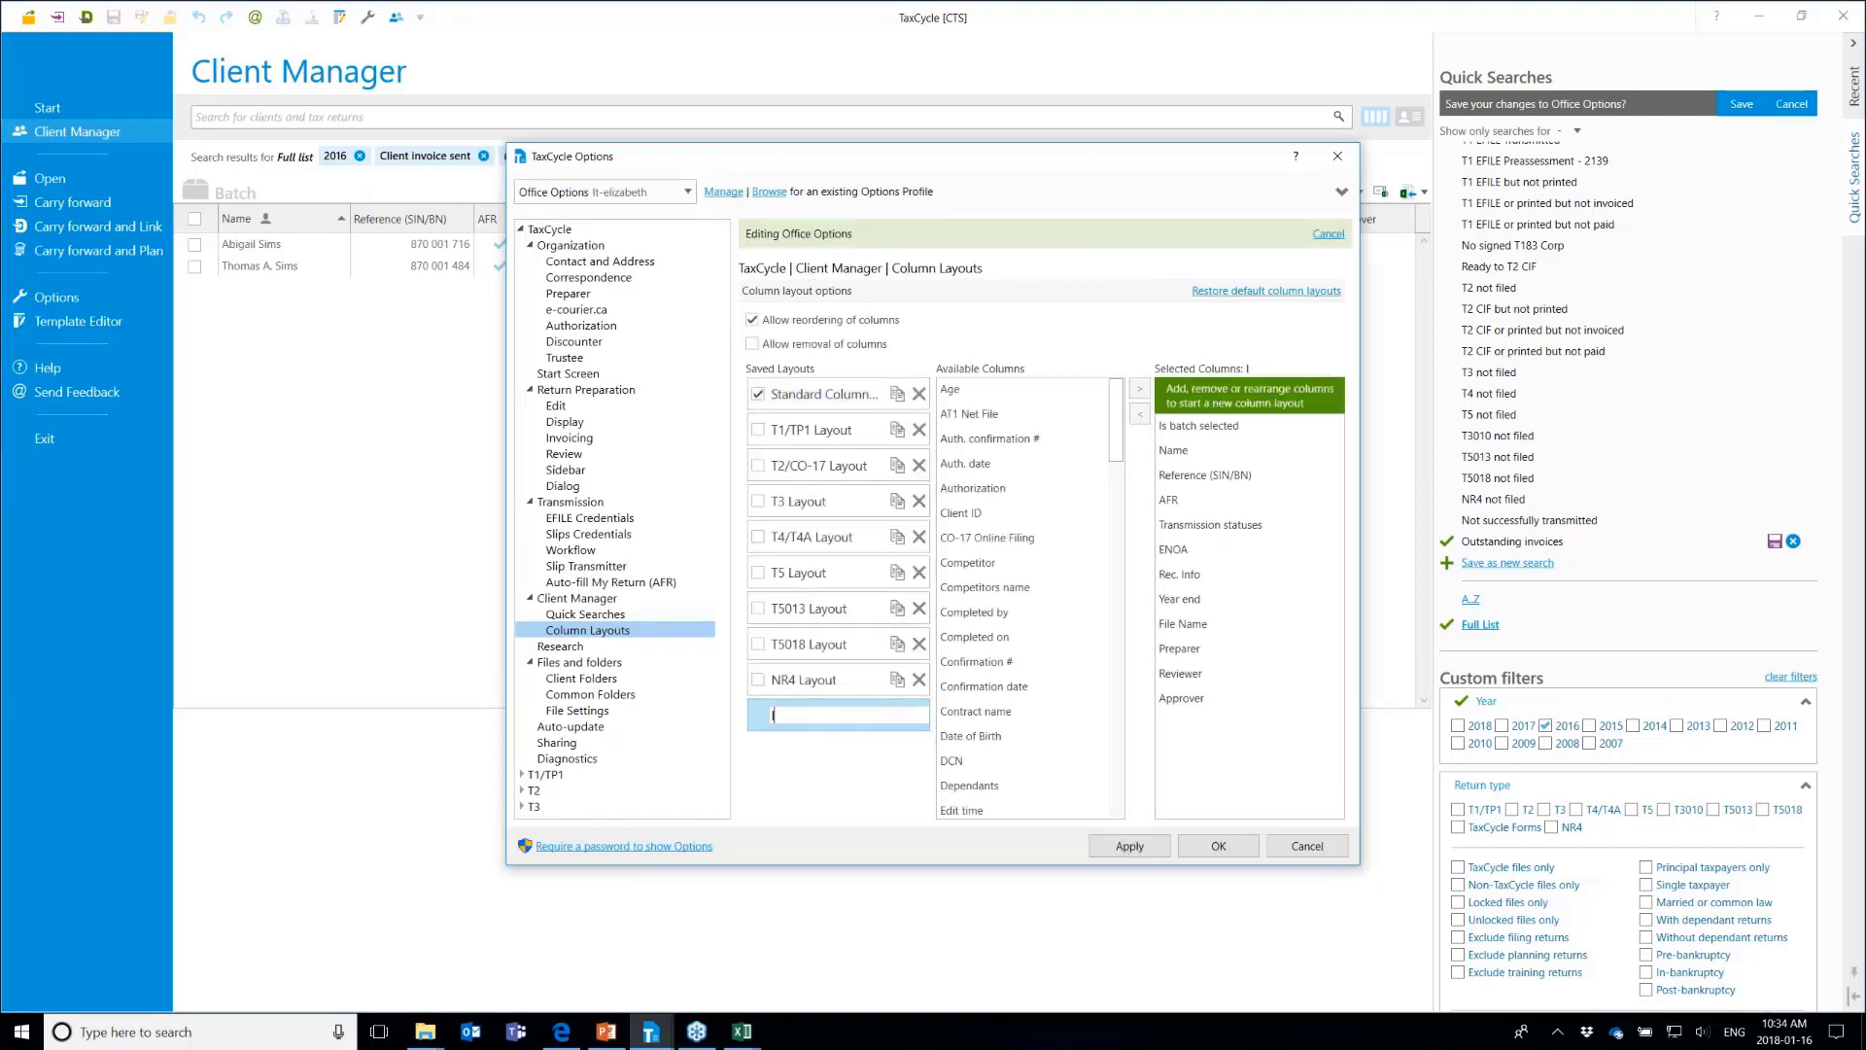
{"action": "key", "text": "Delete"}
{"action": "type", "text": "Invoi"}
{"action": "key", "text": "BackSpace"}
{"action": "key", "text": "BackSpace"}
{"action": "key", "text": "BackSpace"}
{"action": "key", "text": "BackSpace"}
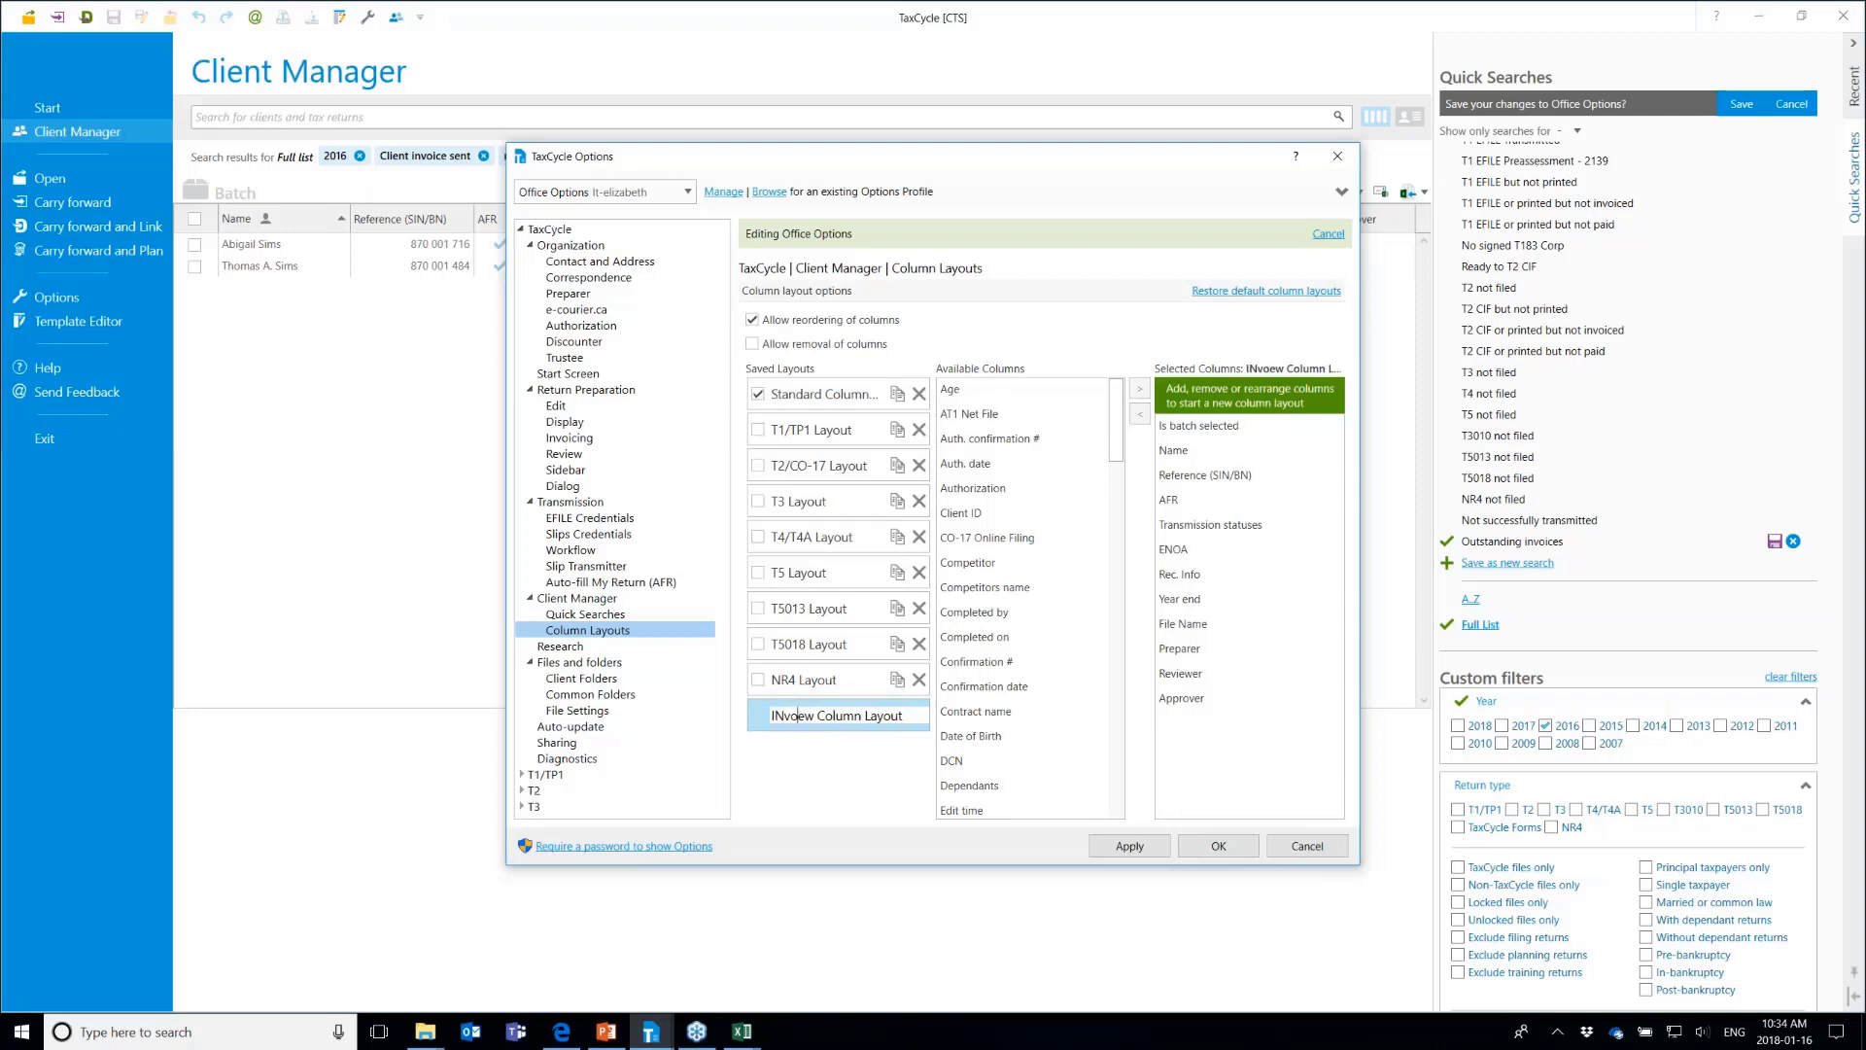
{"action": "type", "text": "nvoicing"}
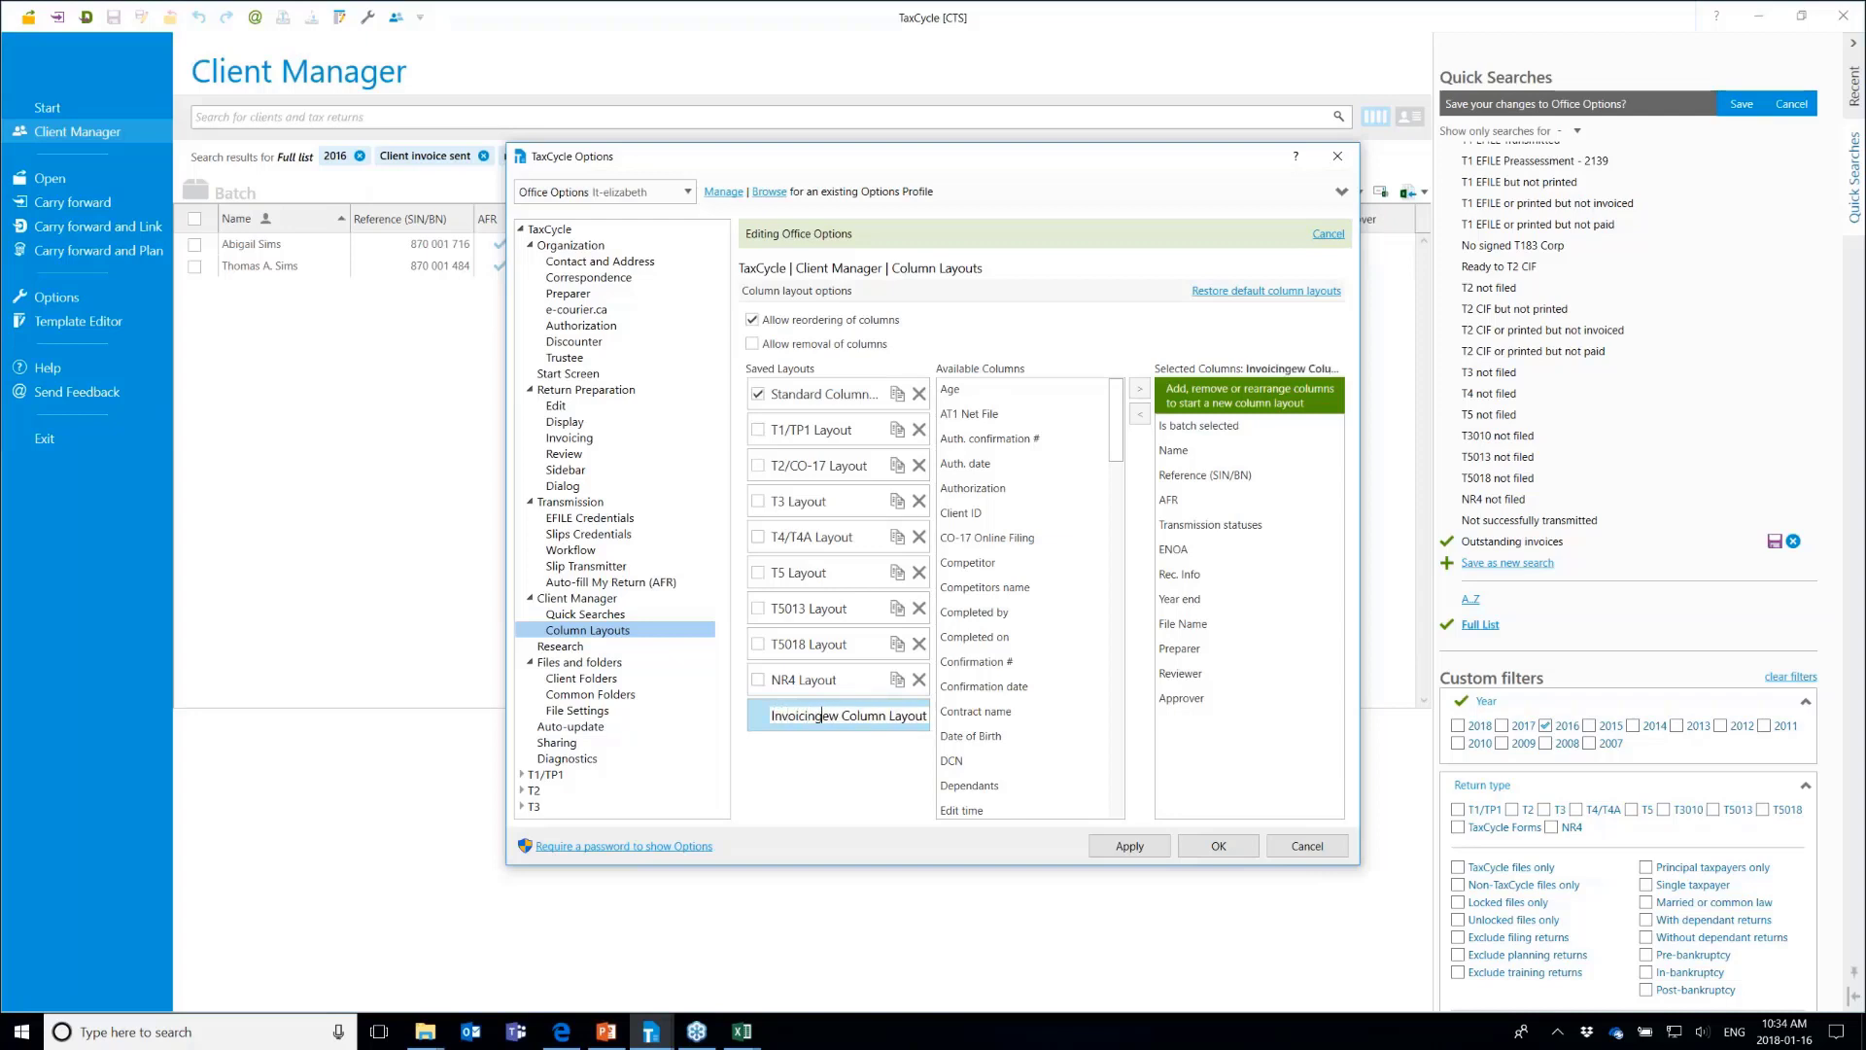
{"action": "key", "text": "shift+Right"}
{"action": "key", "text": "shift+Right"}
{"action": "key", "text": "shift+Right"}
{"action": "key", "text": "shift+Right"}
{"action": "key", "text": "shift+Right"}
{"action": "key", "text": "shift+Right"}
{"action": "key", "text": "shift+Right"}
{"action": "key", "text": "shift+Right"}
{"action": "key", "text": "shift+Right"}
{"action": "key", "text": "shift+Right"}
{"action": "key", "text": "shift+Right"}
{"action": "key", "text": "shift+Right"}
{"action": "key", "text": "shift+Right"}
{"action": "key", "text": "shift+Right"}
{"action": "key", "text": "shift+Right"}
{"action": "key", "text": "shift+Right"}
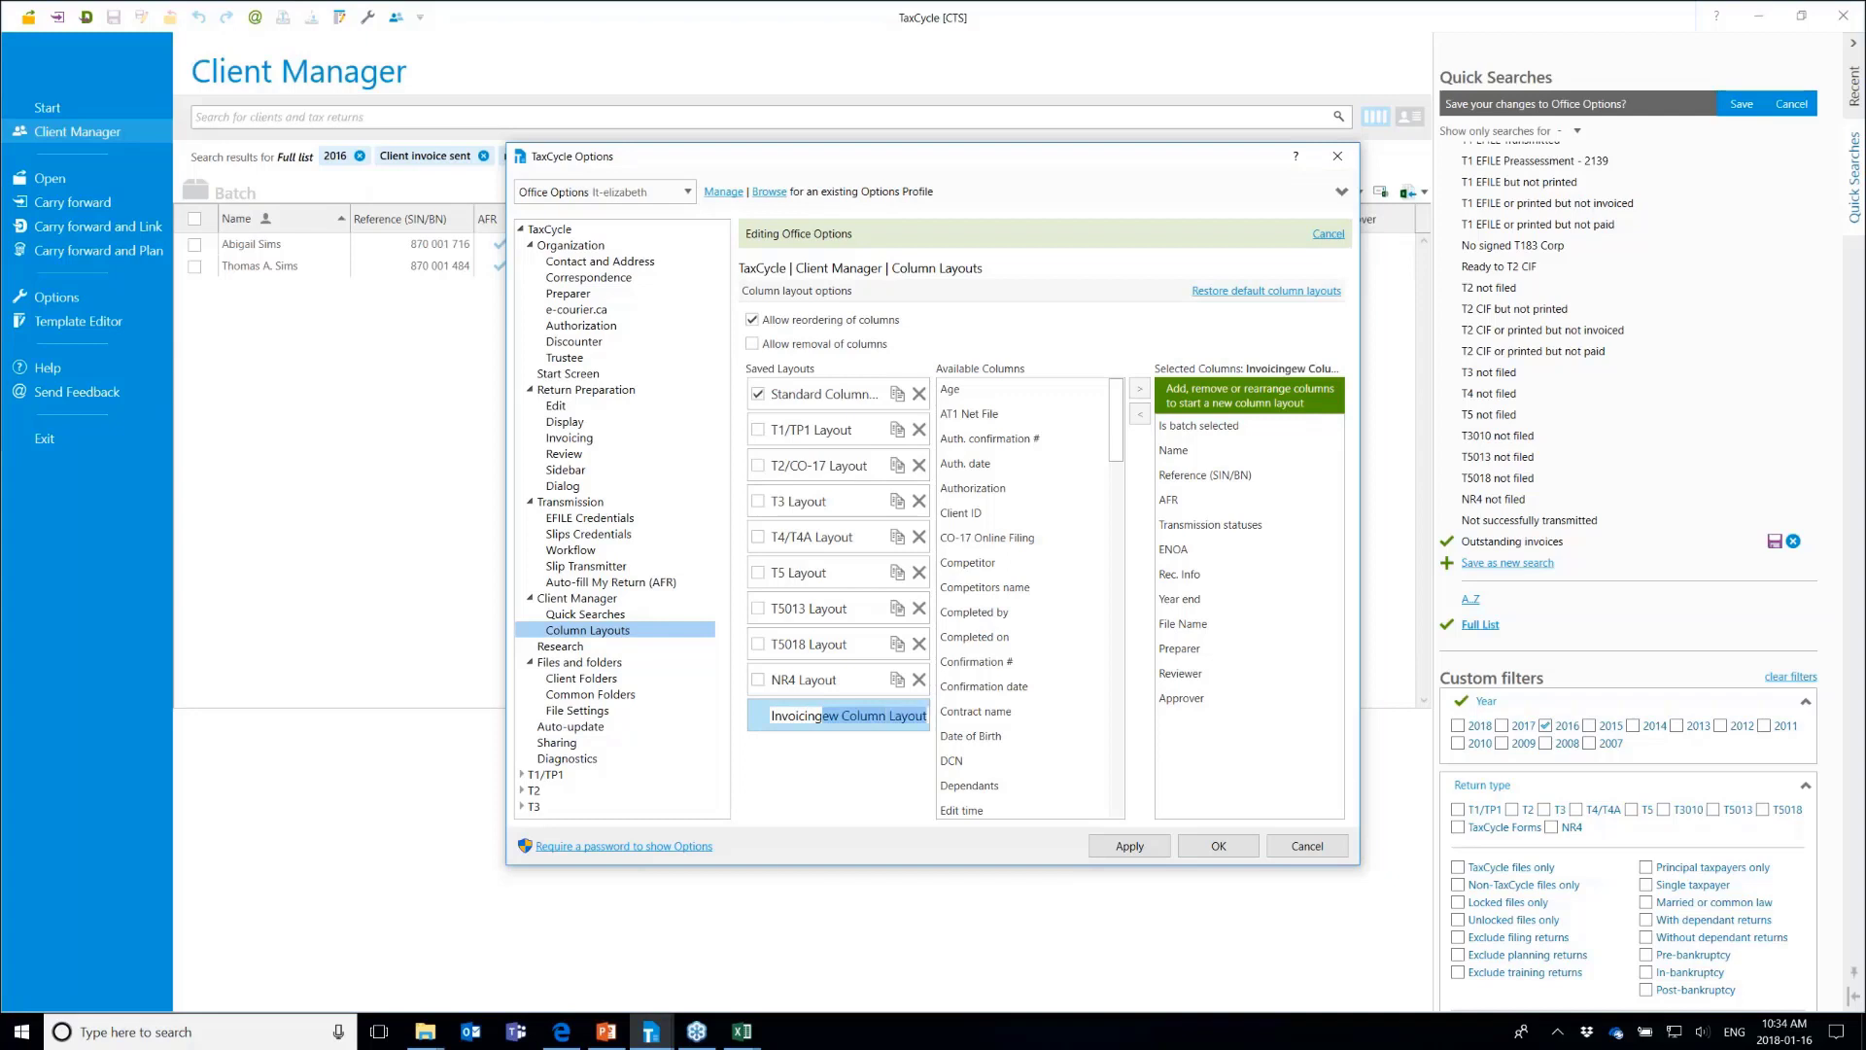
{"action": "key", "text": "Delete"}
{"action": "key", "text": "Return"}
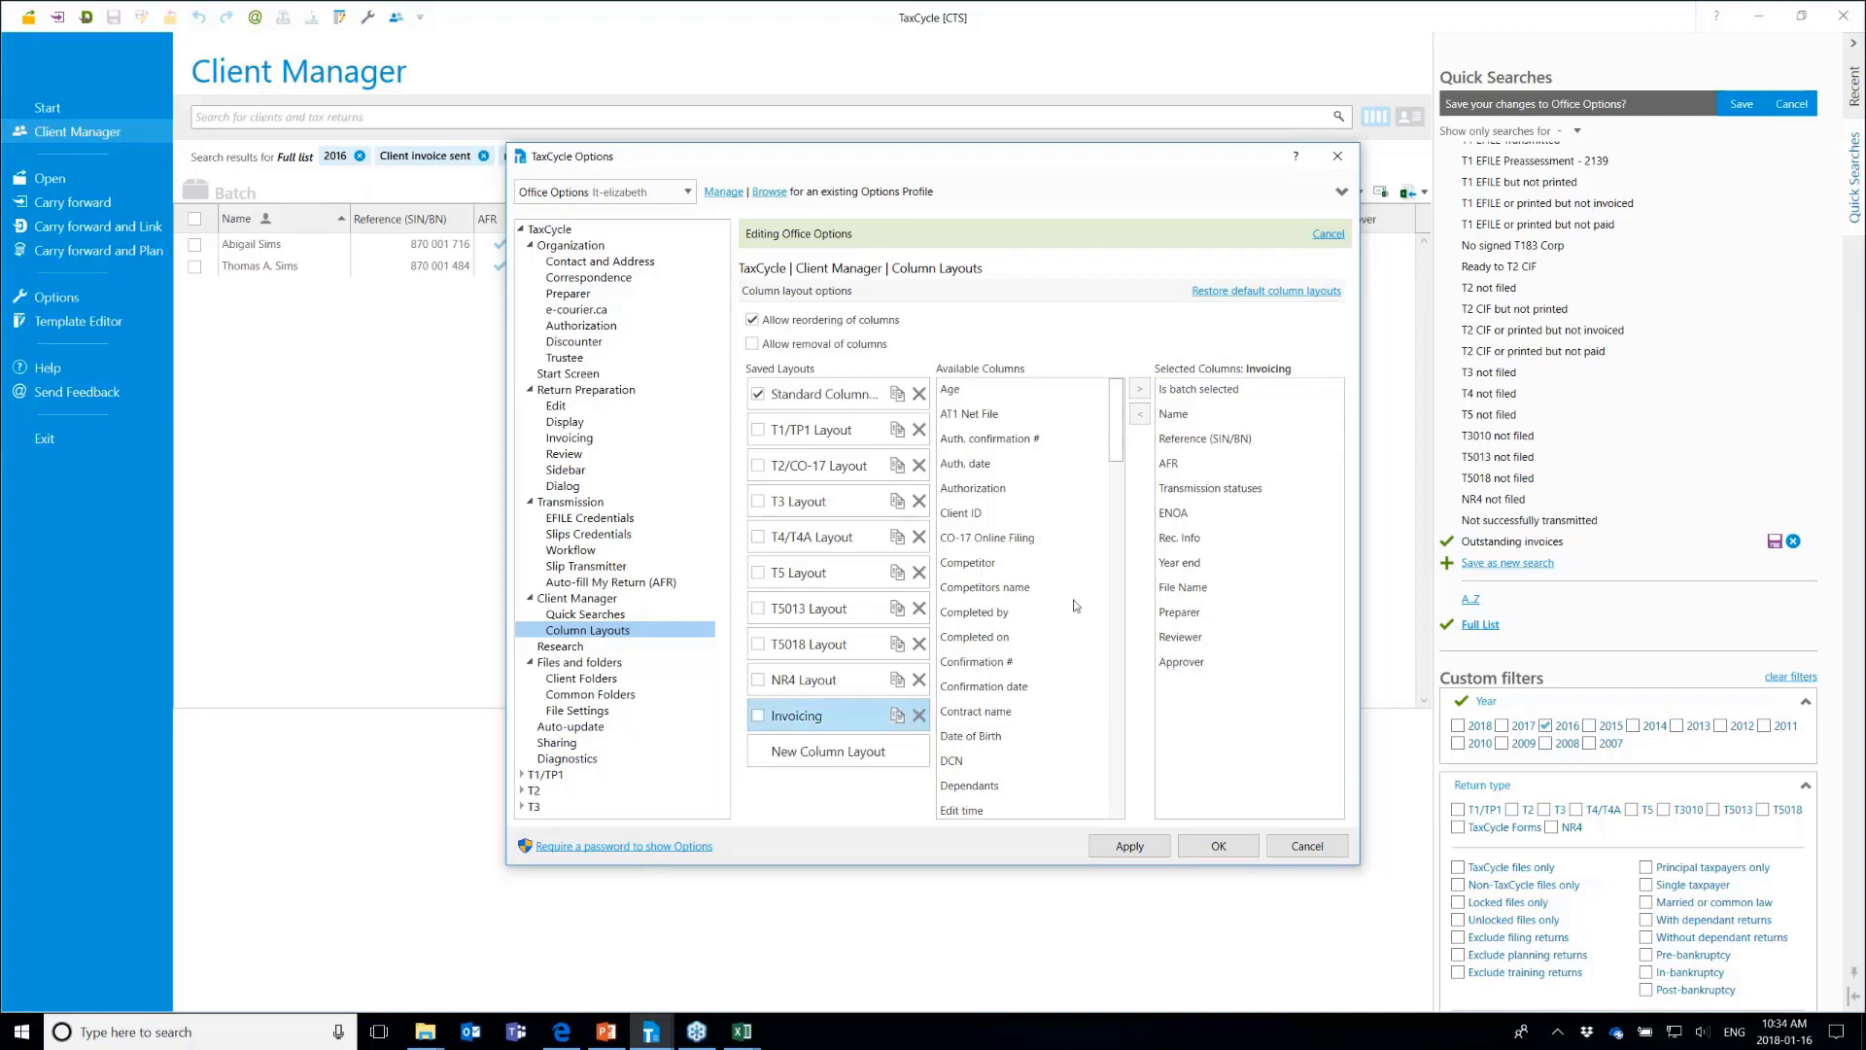
Remove the columns from Reference (SIN/BN) through Approver from the Invoicing layout
{"action": "left_click", "coordinate": [1222, 444]}
{"action": "left_click", "coordinate": [1202, 669], "text": "shift"}
{"action": "left_click", "coordinate": [1140, 413]}
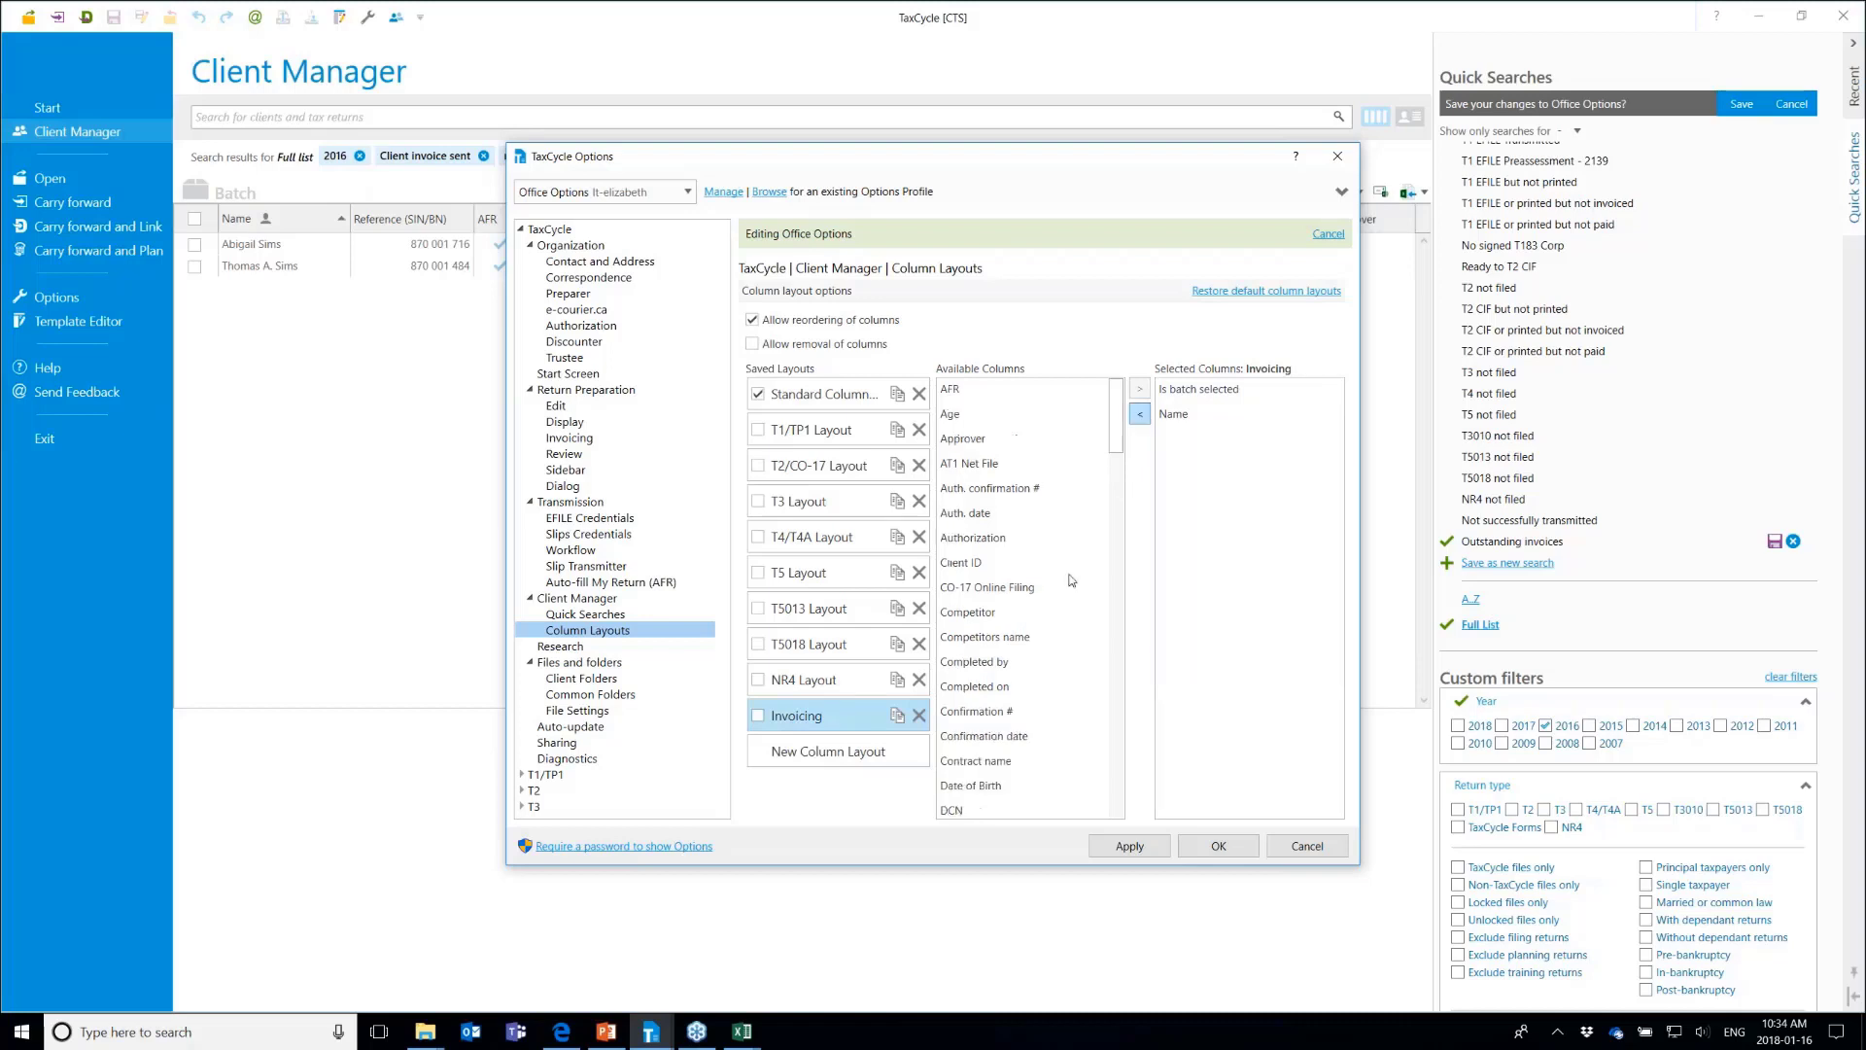
Add all invoice columns from Invoice # through Invoiced date to the Invoicing layout and save the options
{"action": "scroll", "coordinate": [1069, 603], "scroll_direction": "down", "scroll_amount": 1}
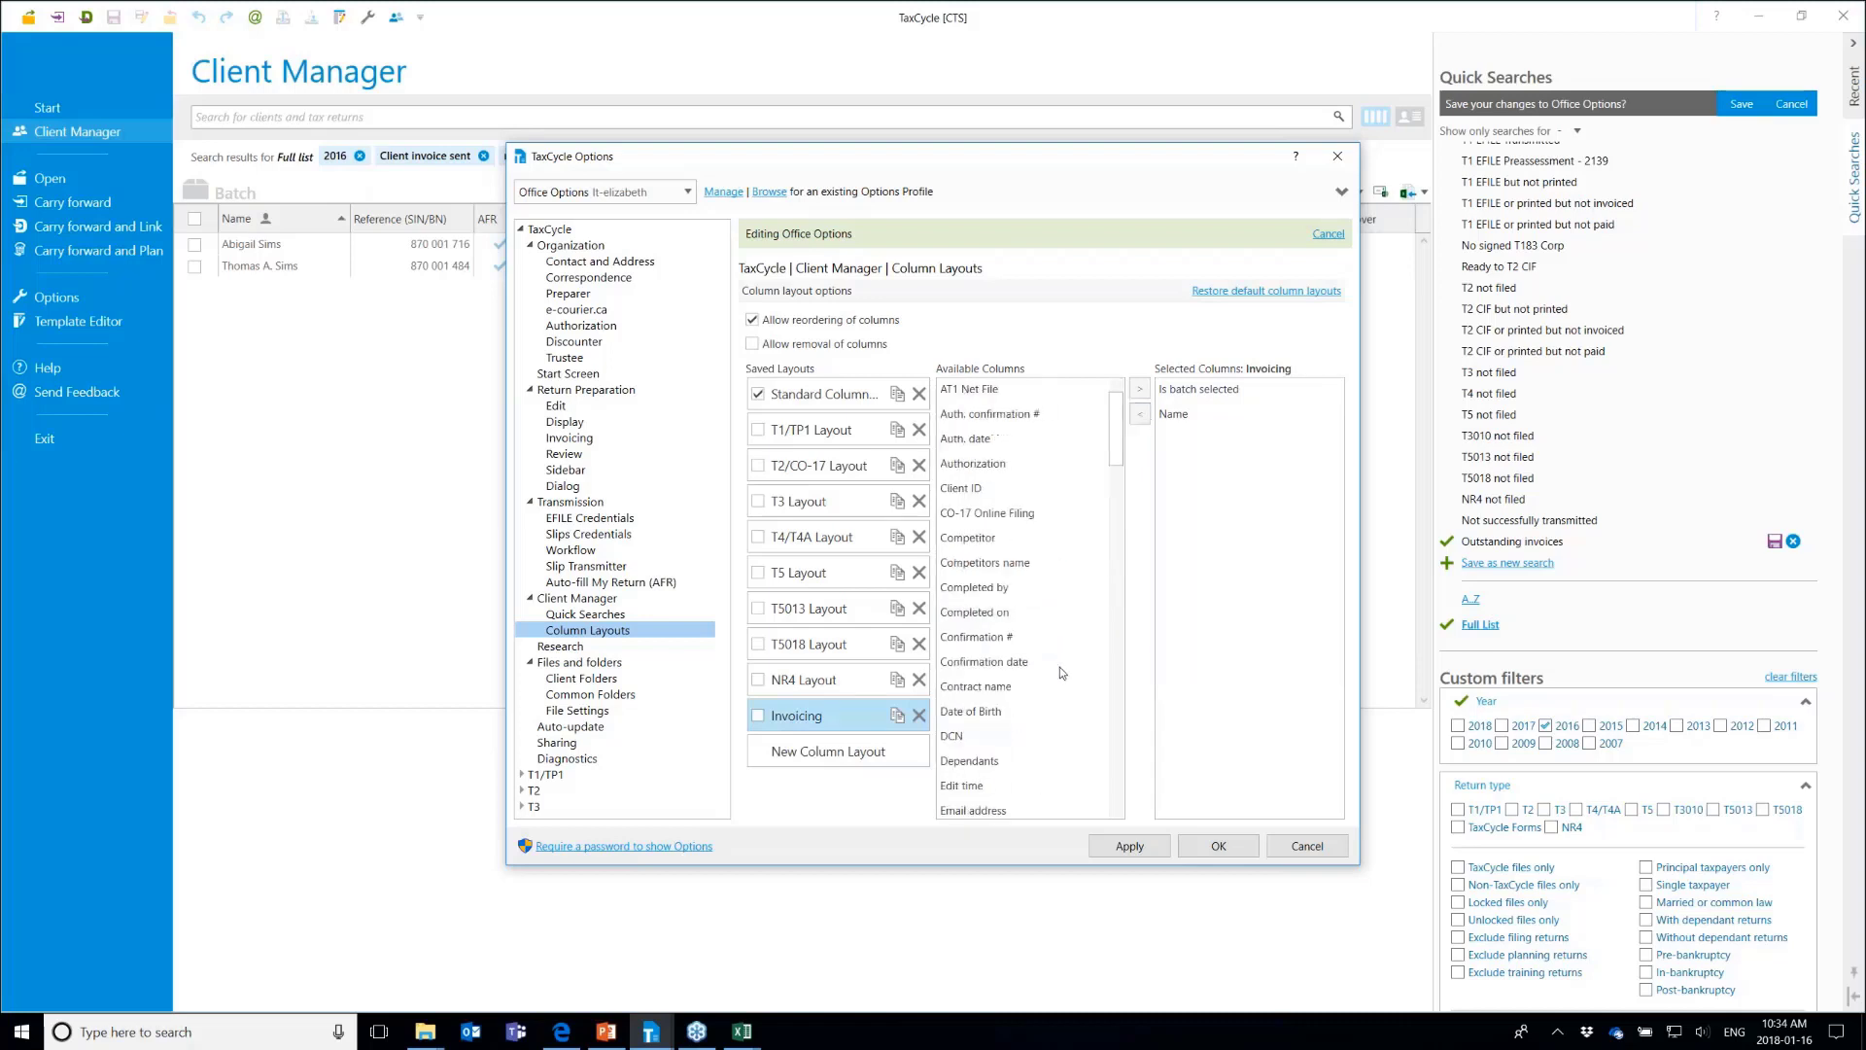
{"action": "scroll", "coordinate": [1060, 667], "scroll_direction": "down", "scroll_amount": 4}
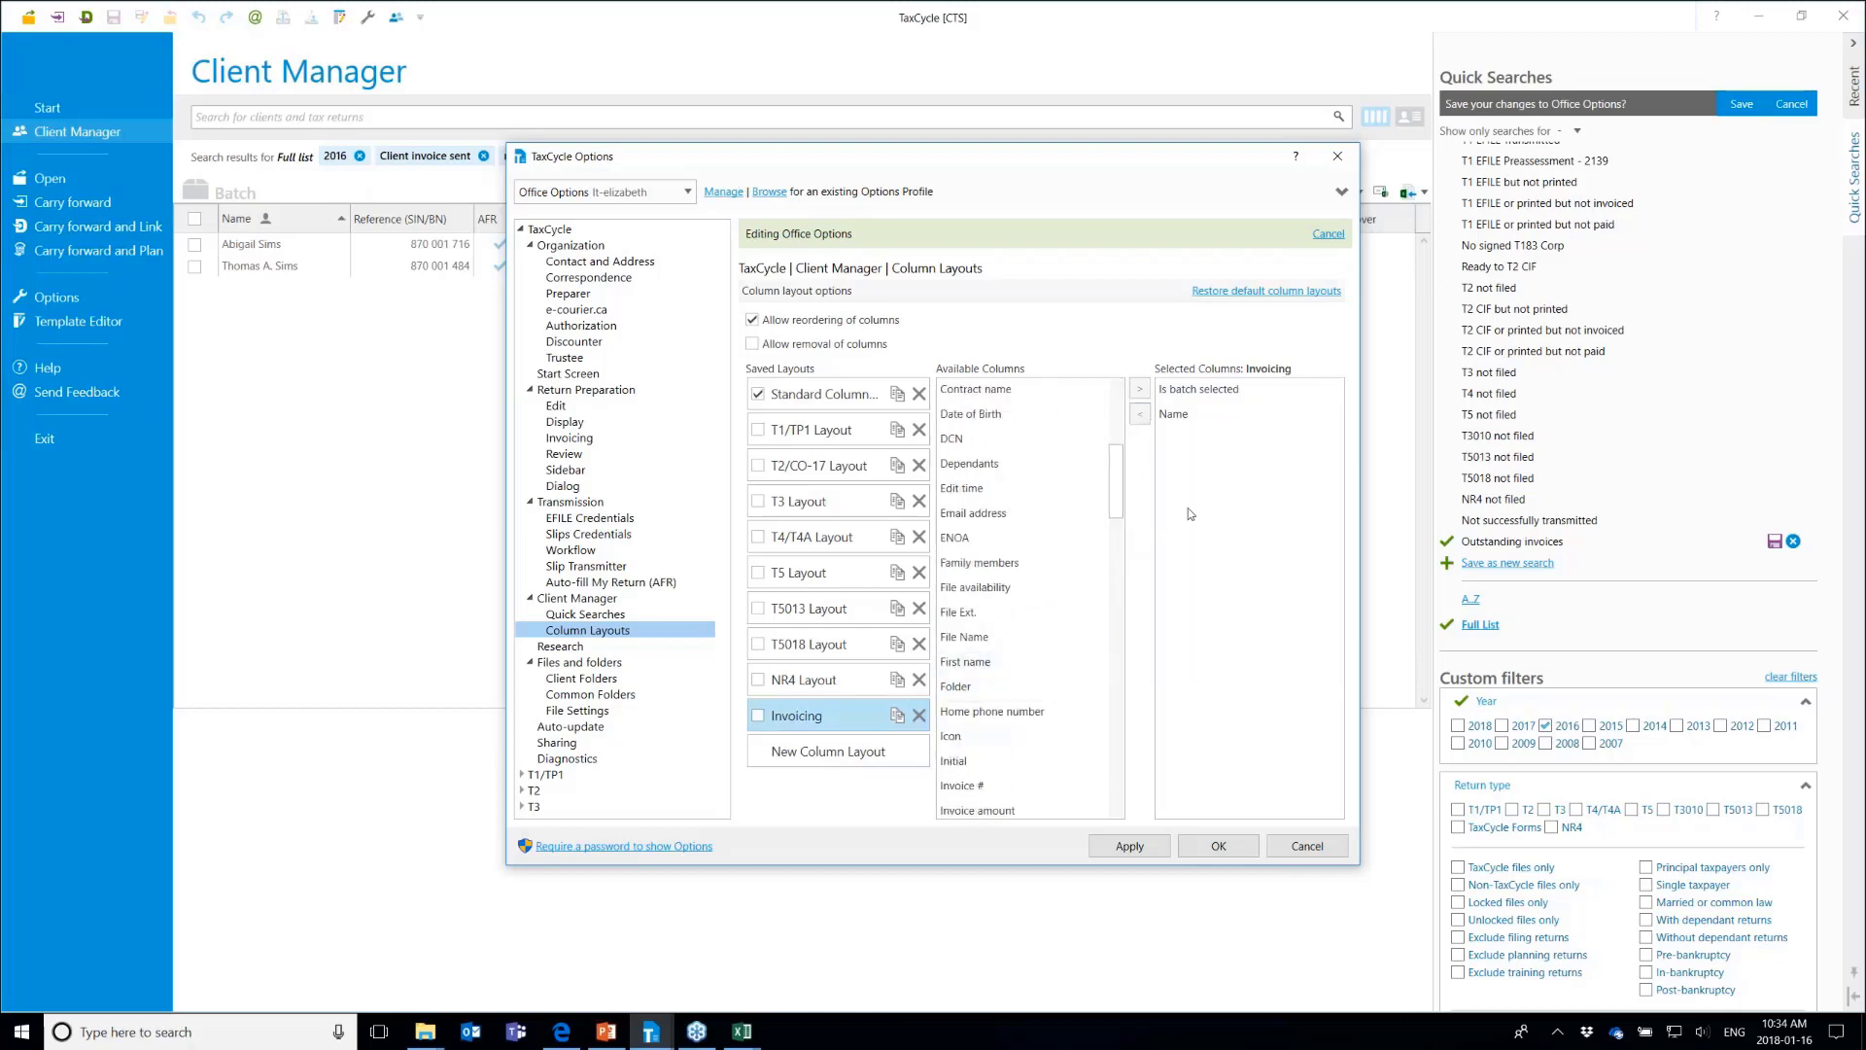
{"action": "scroll", "coordinate": [1069, 593], "scroll_direction": "down", "scroll_amount": 5}
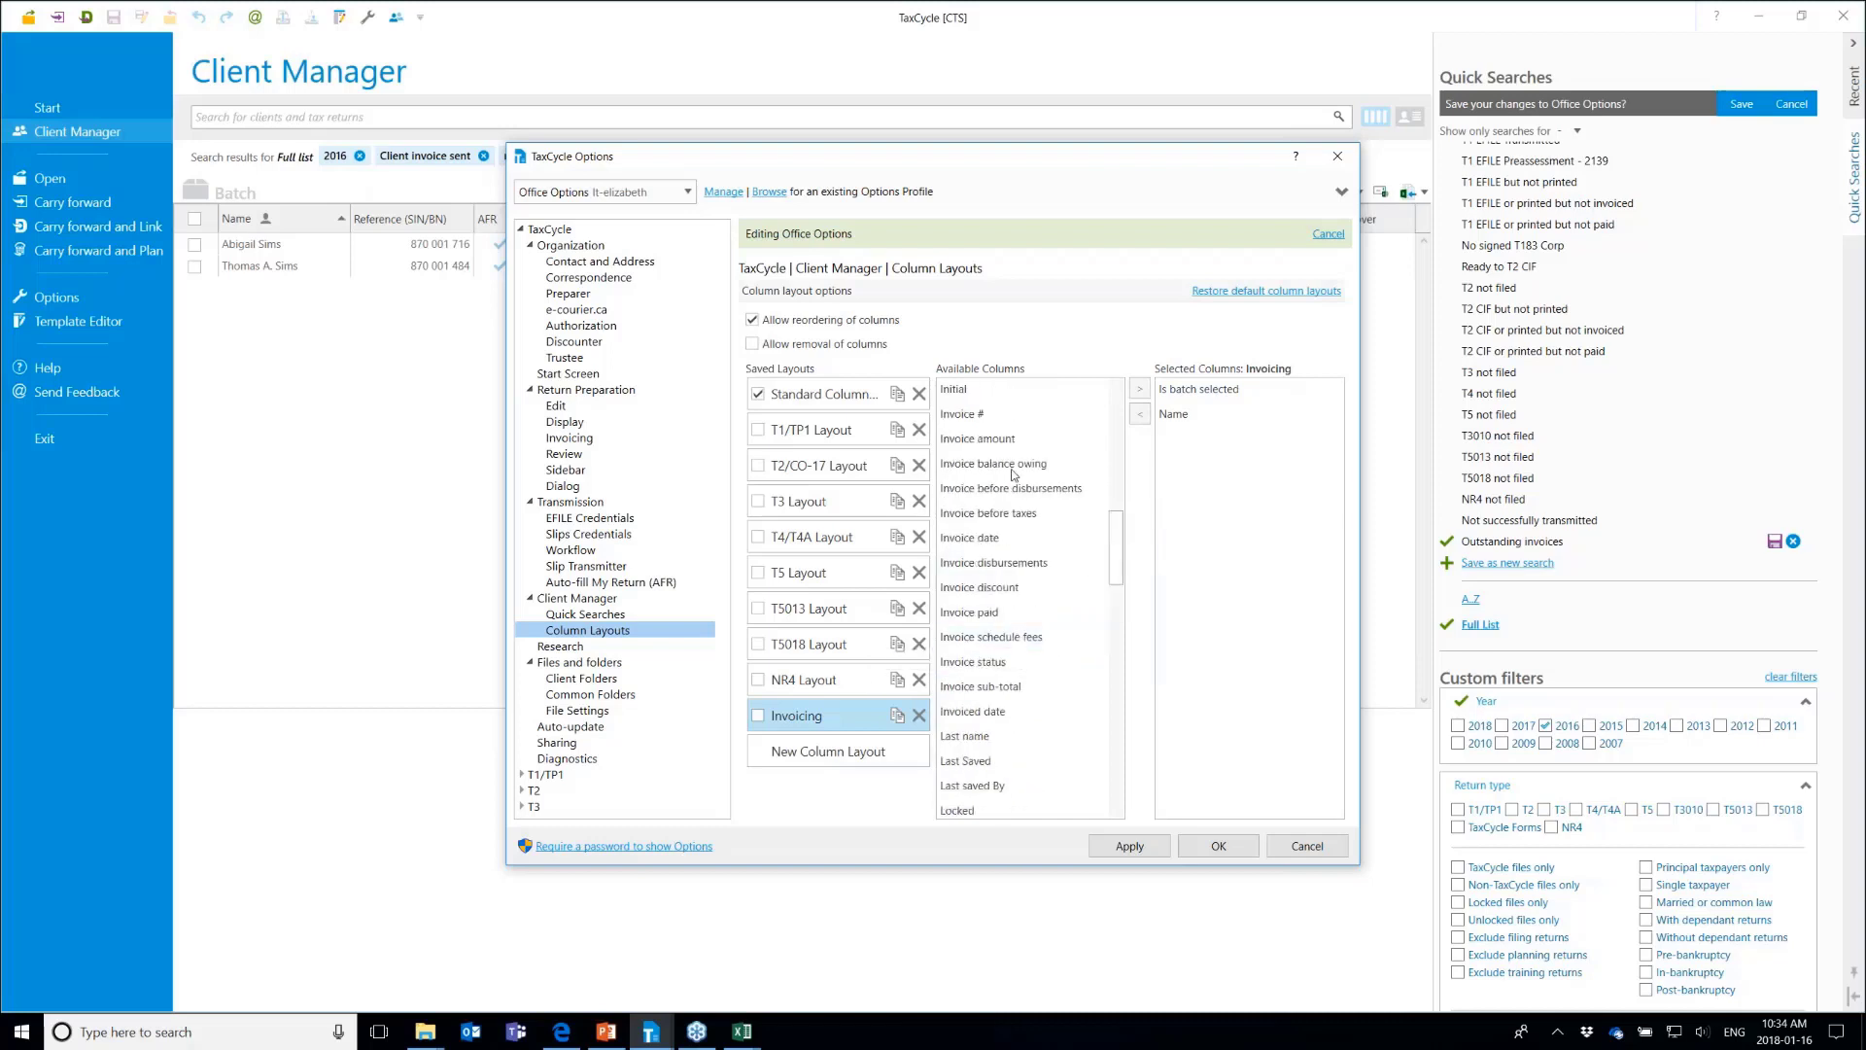
{"action": "left_click", "coordinate": [972, 414]}
{"action": "left_click", "coordinate": [1044, 718], "text": "shift"}
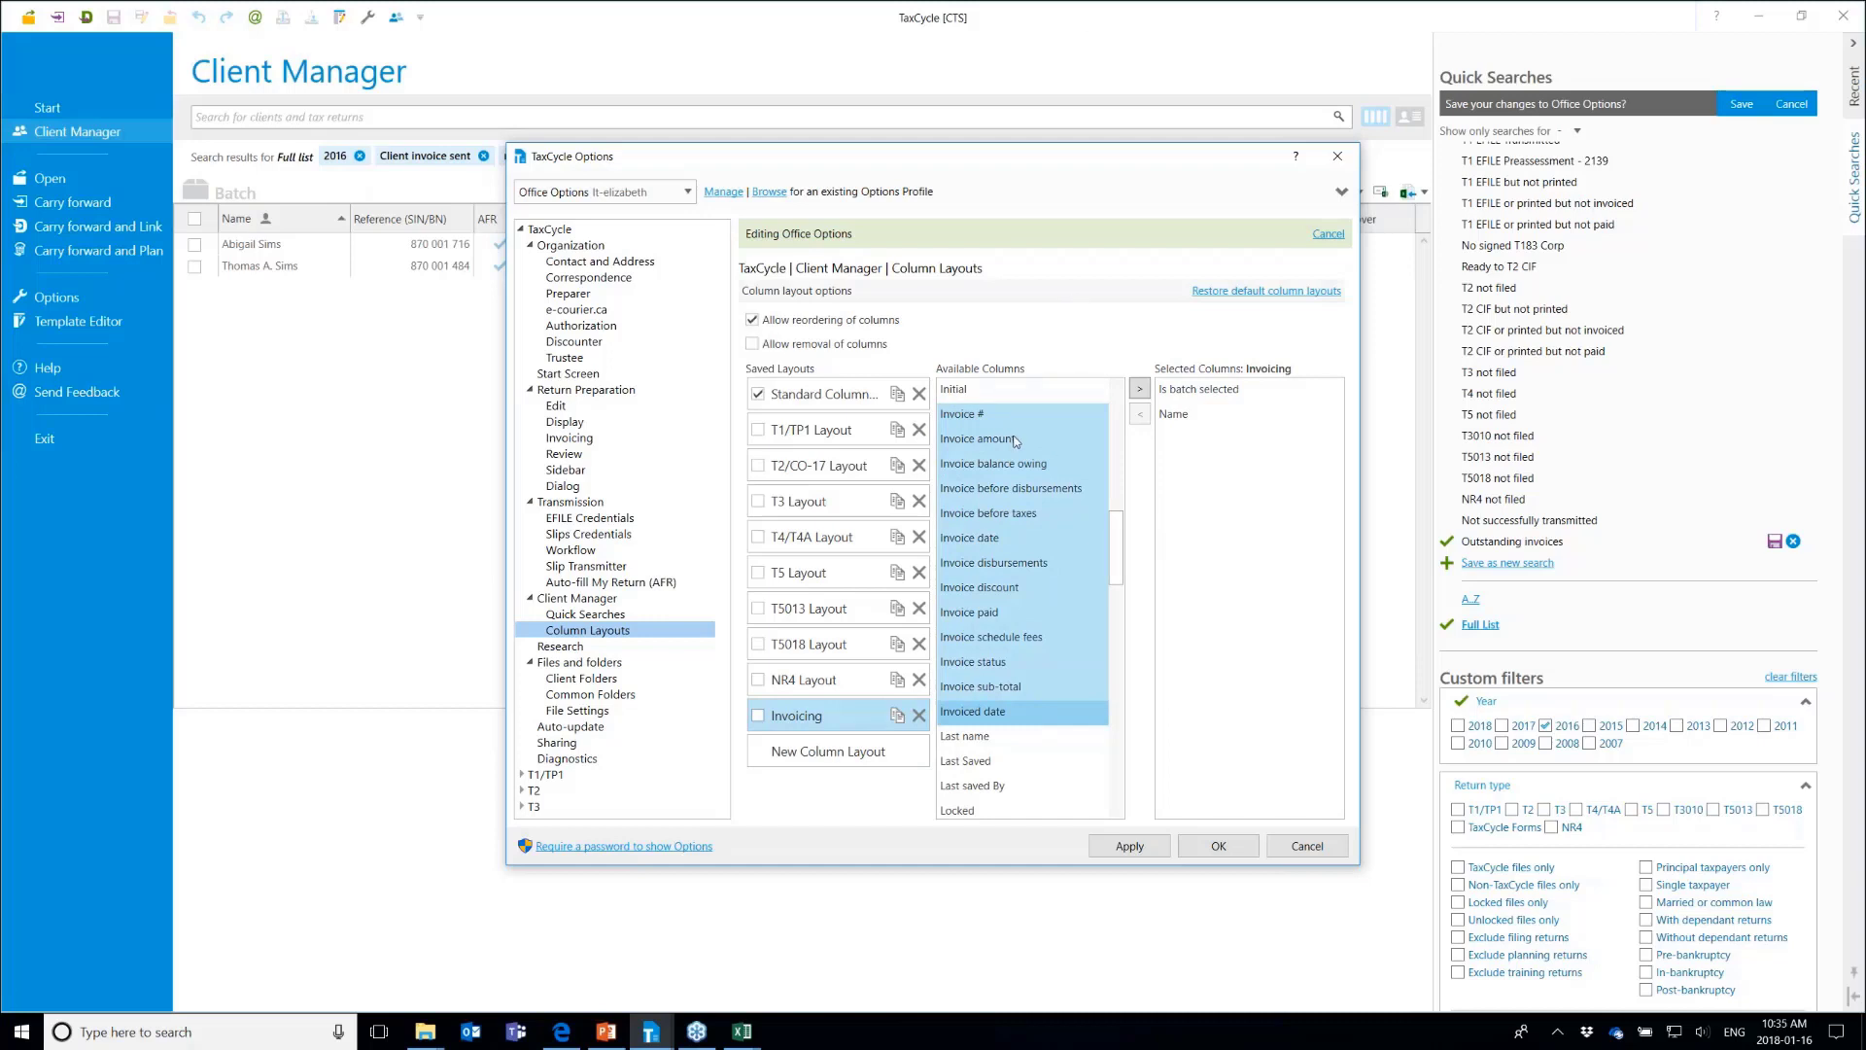
{"action": "left_click", "coordinate": [836, 541]}
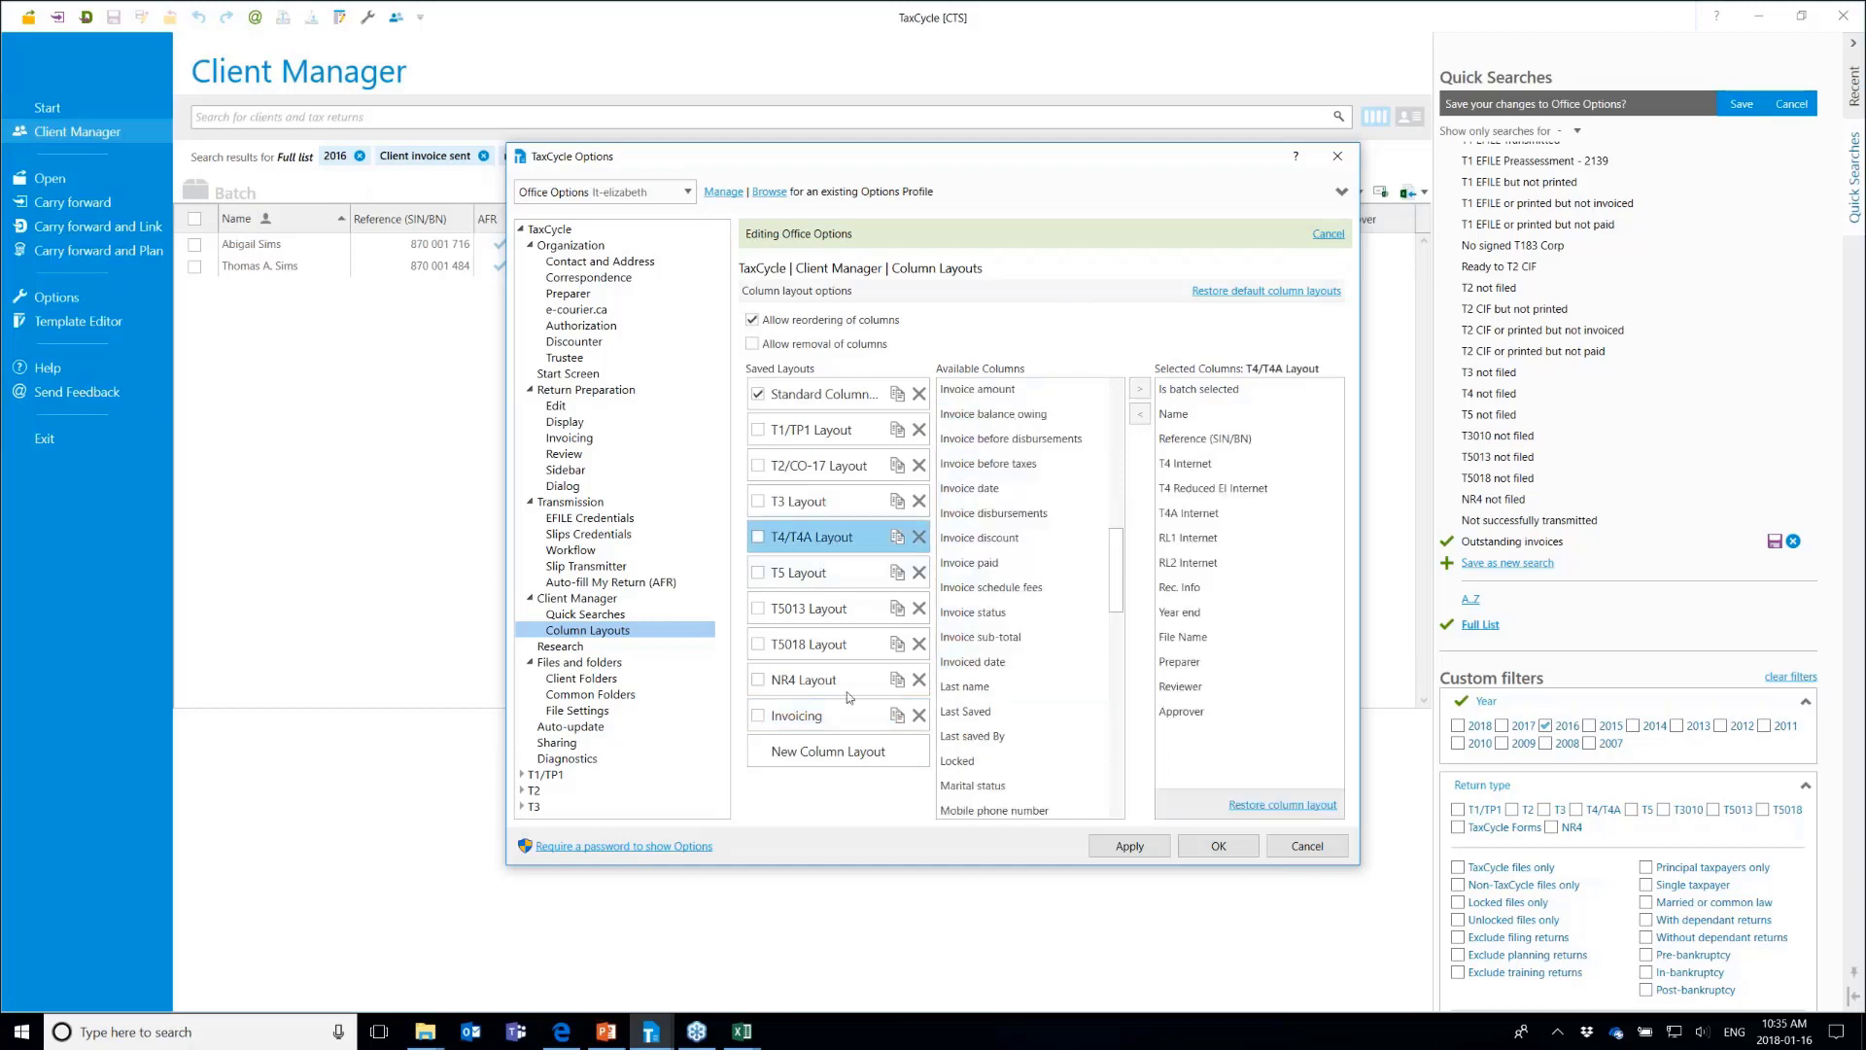
{"action": "left_click", "coordinate": [849, 721]}
{"action": "left_click_drag", "start_coordinate": [959, 415], "coordinate": [1188, 490]}
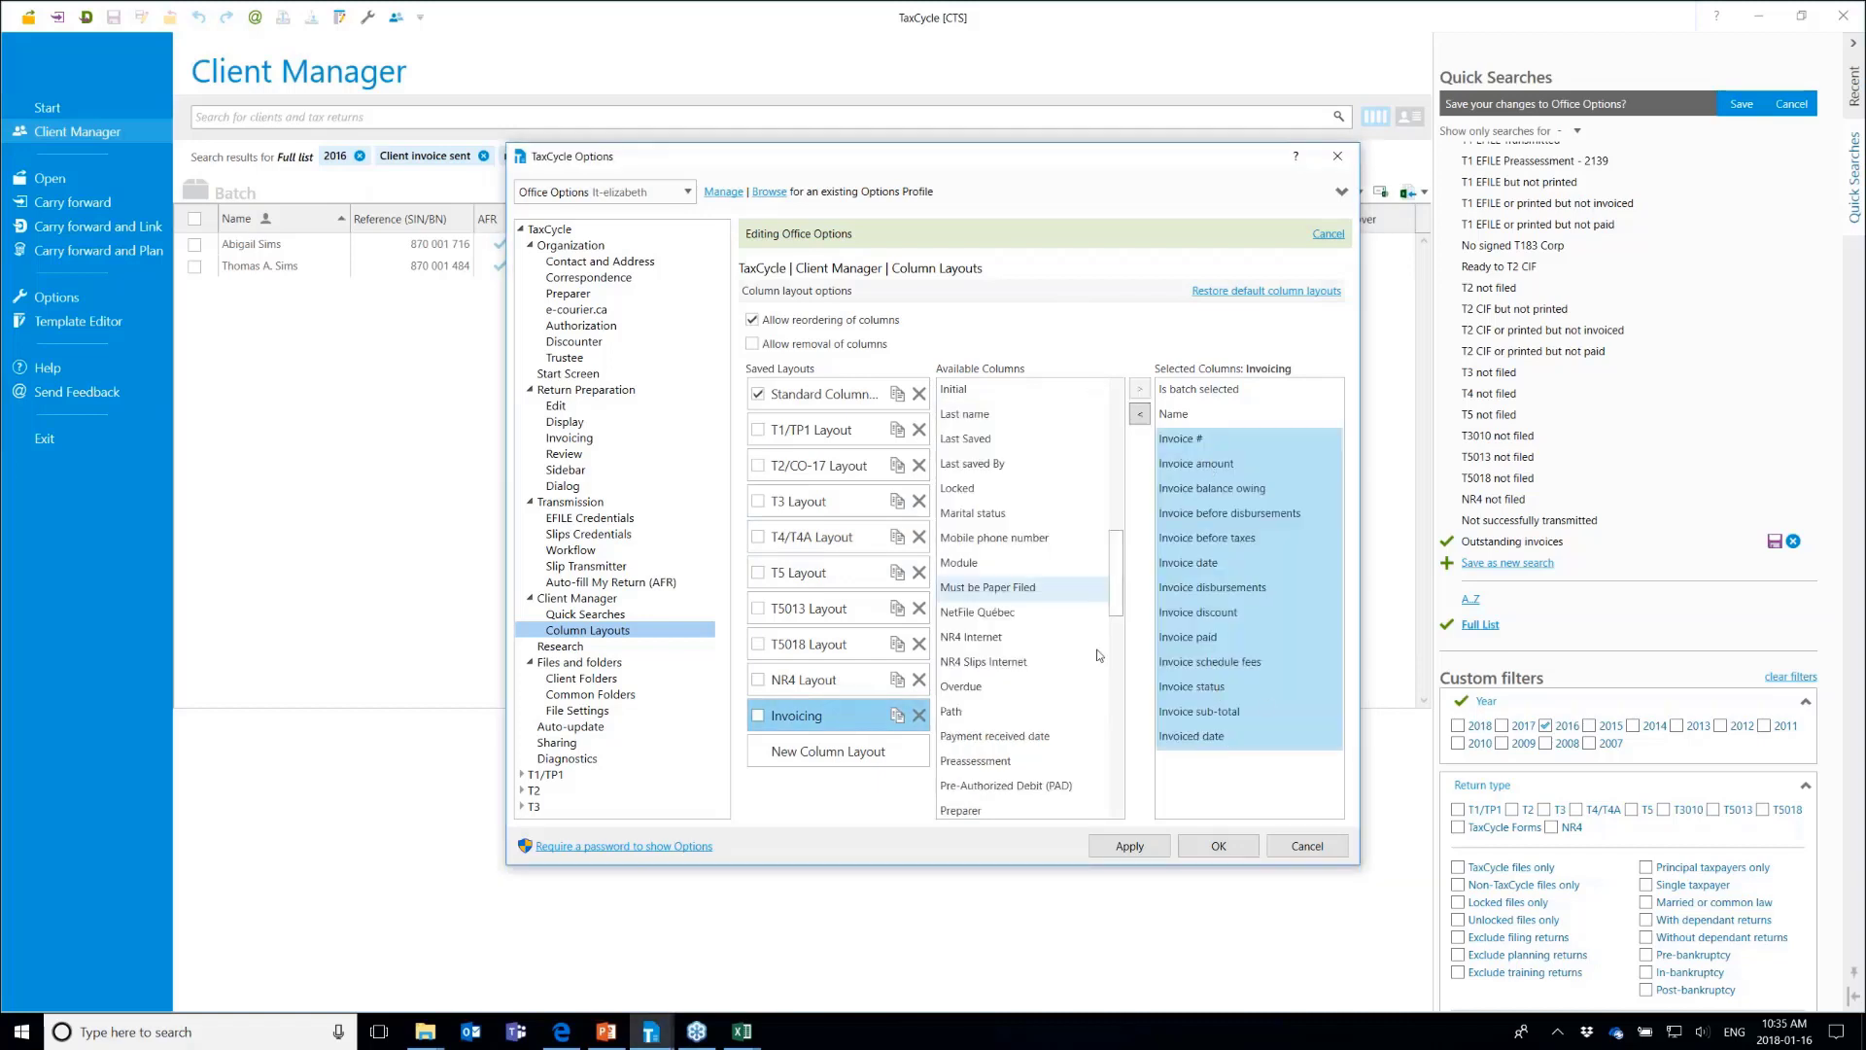
{"action": "scroll", "coordinate": [1098, 656], "scroll_direction": "down", "scroll_amount": 10}
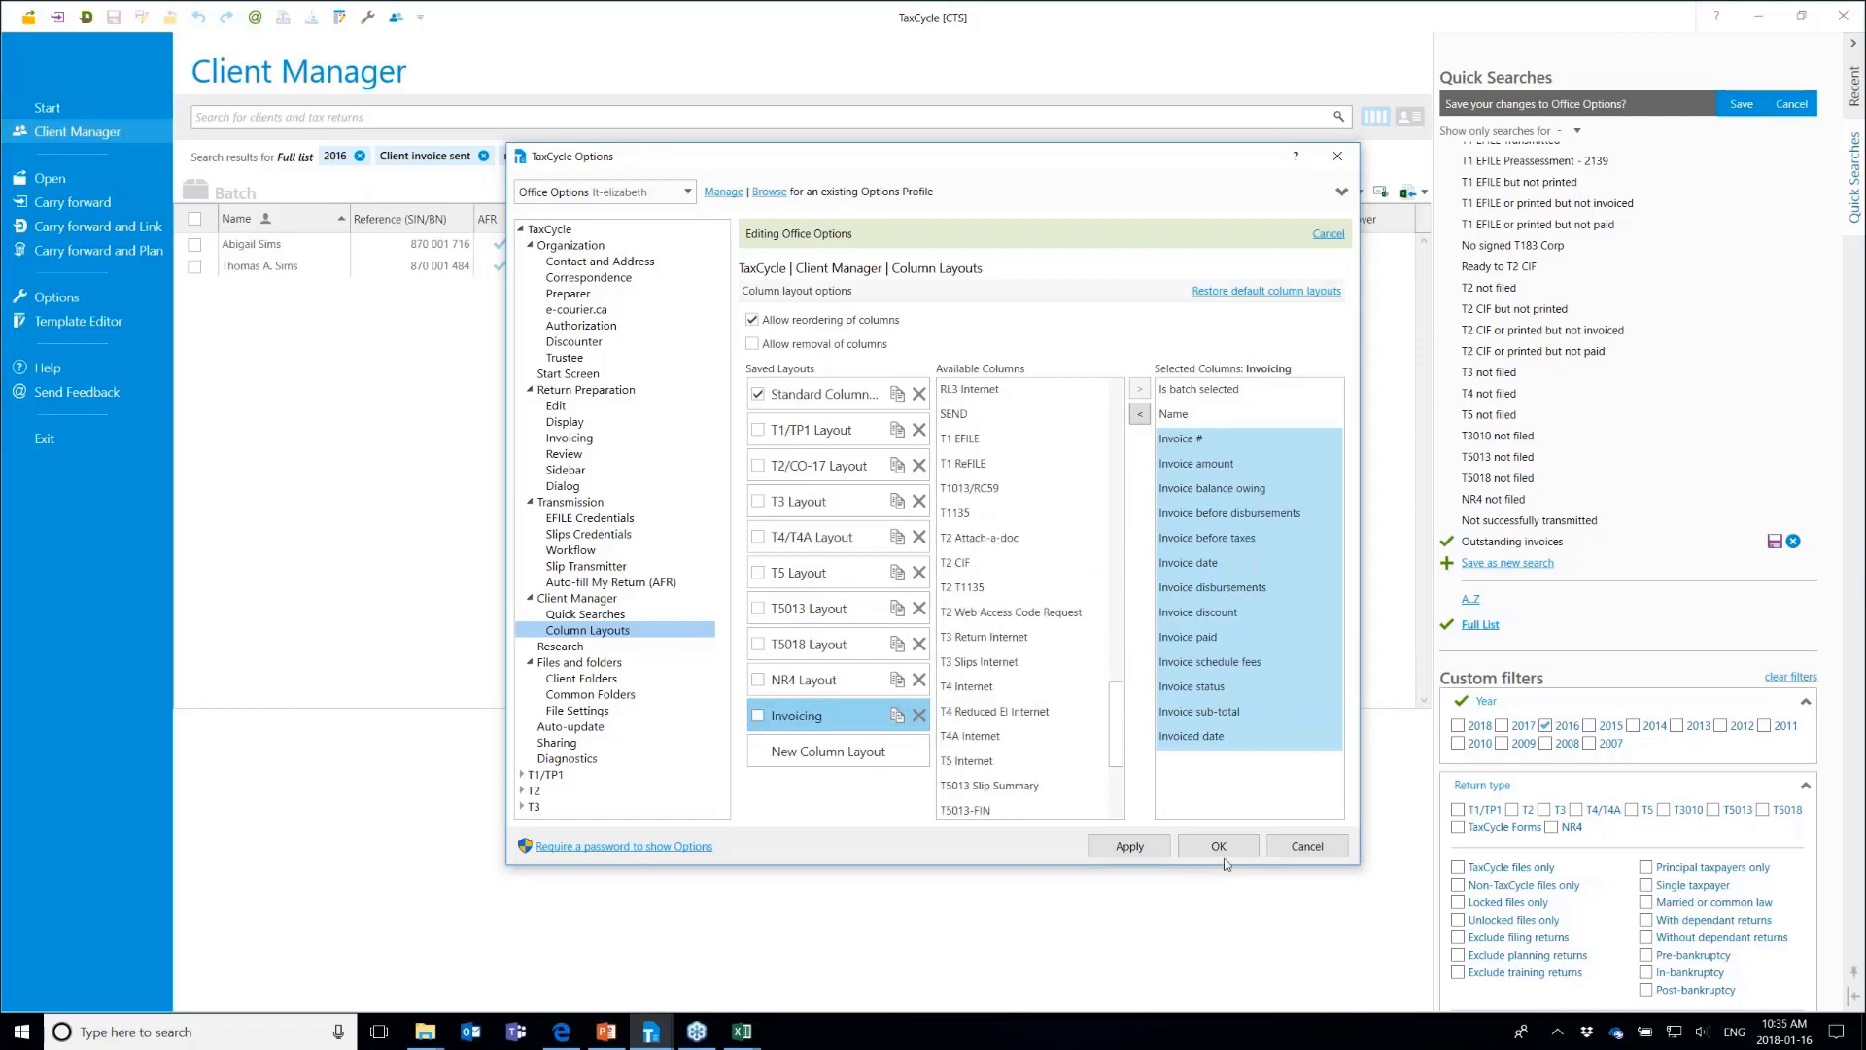
{"action": "left_click", "coordinate": [1129, 845]}
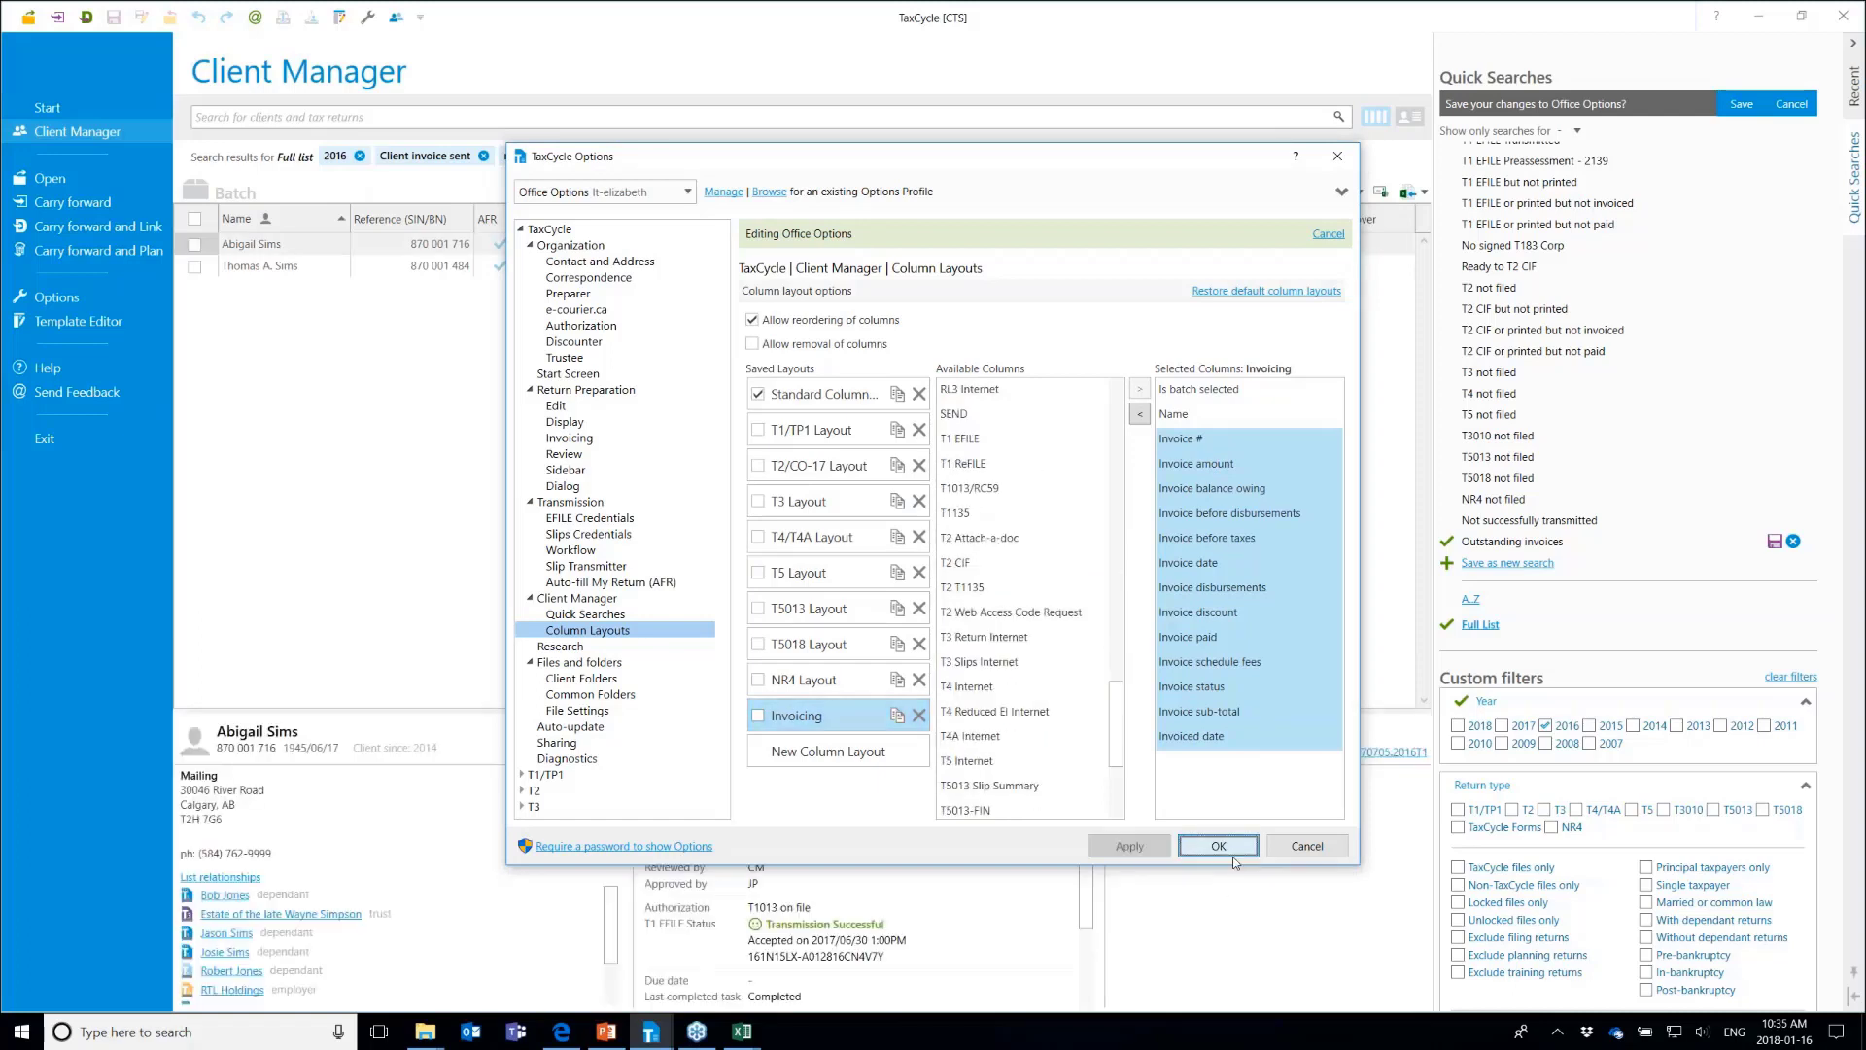
{"action": "left_click", "coordinate": [1227, 844]}
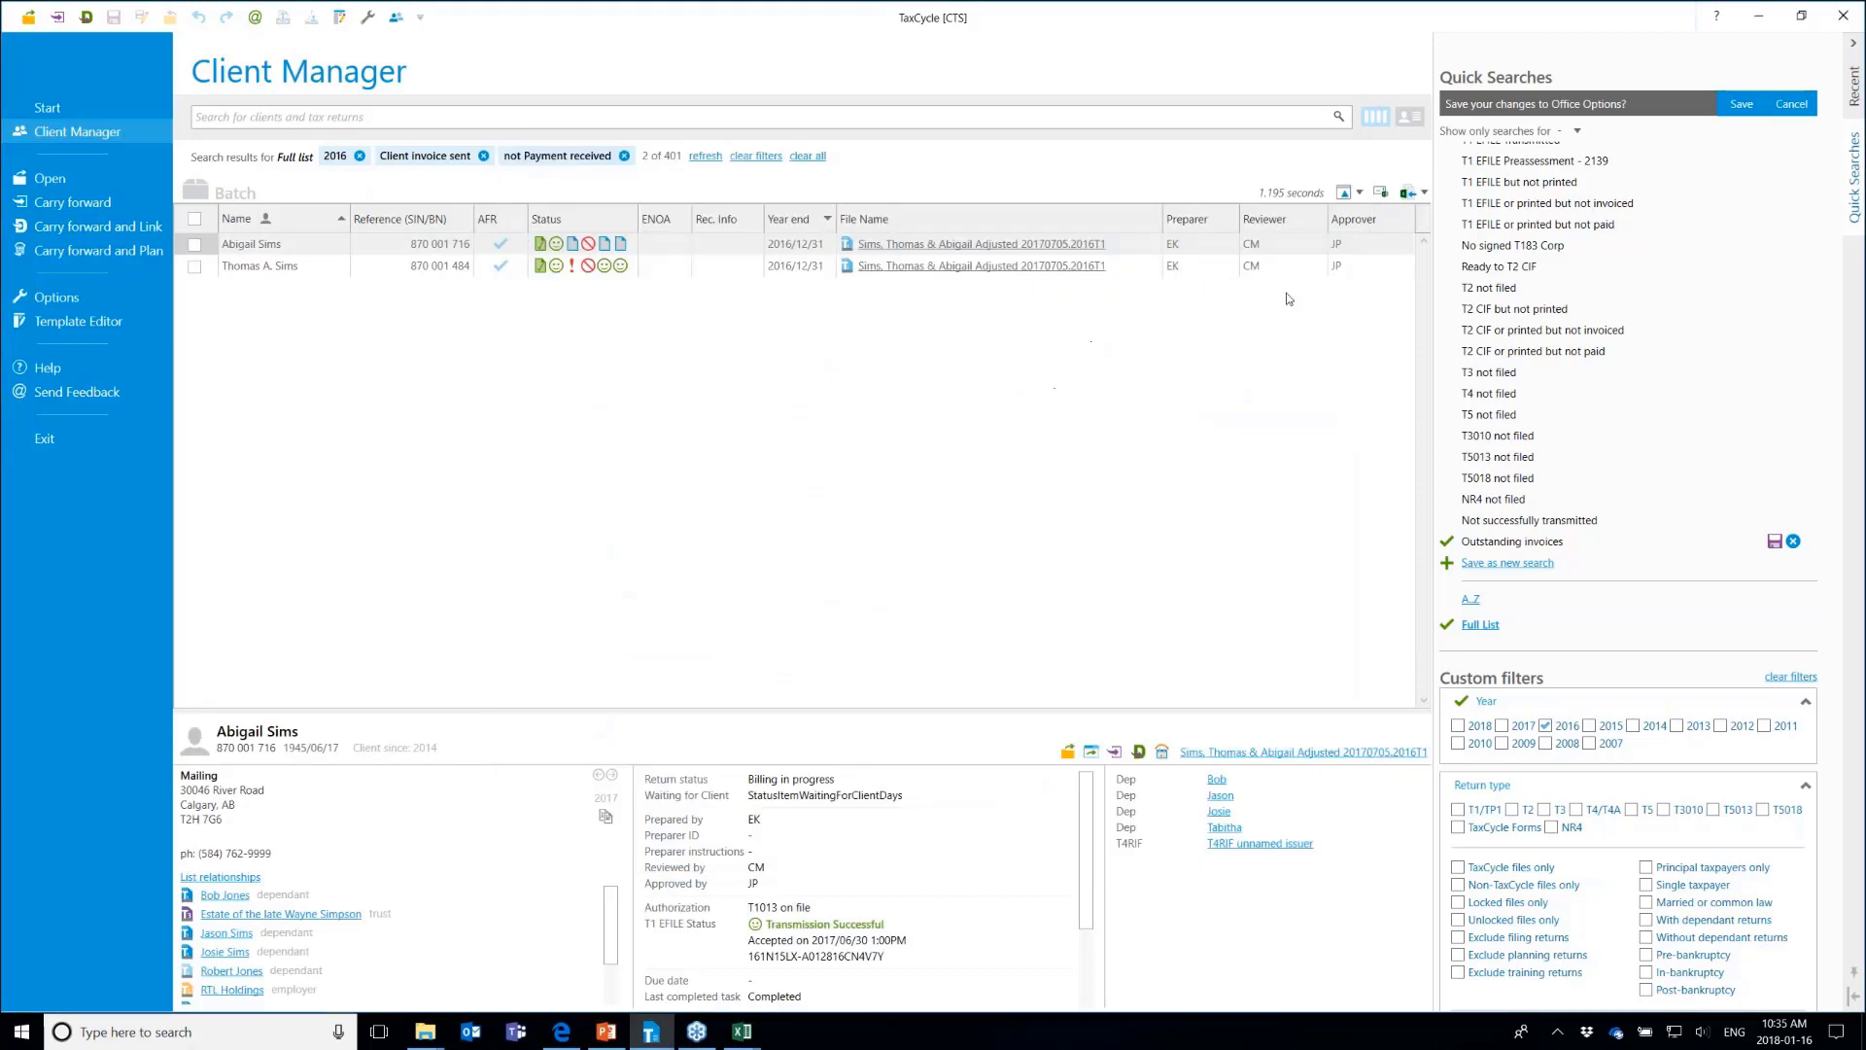
Apply the Invoicing column layout to the filtered client list
{"action": "left_click", "coordinate": [1360, 194]}
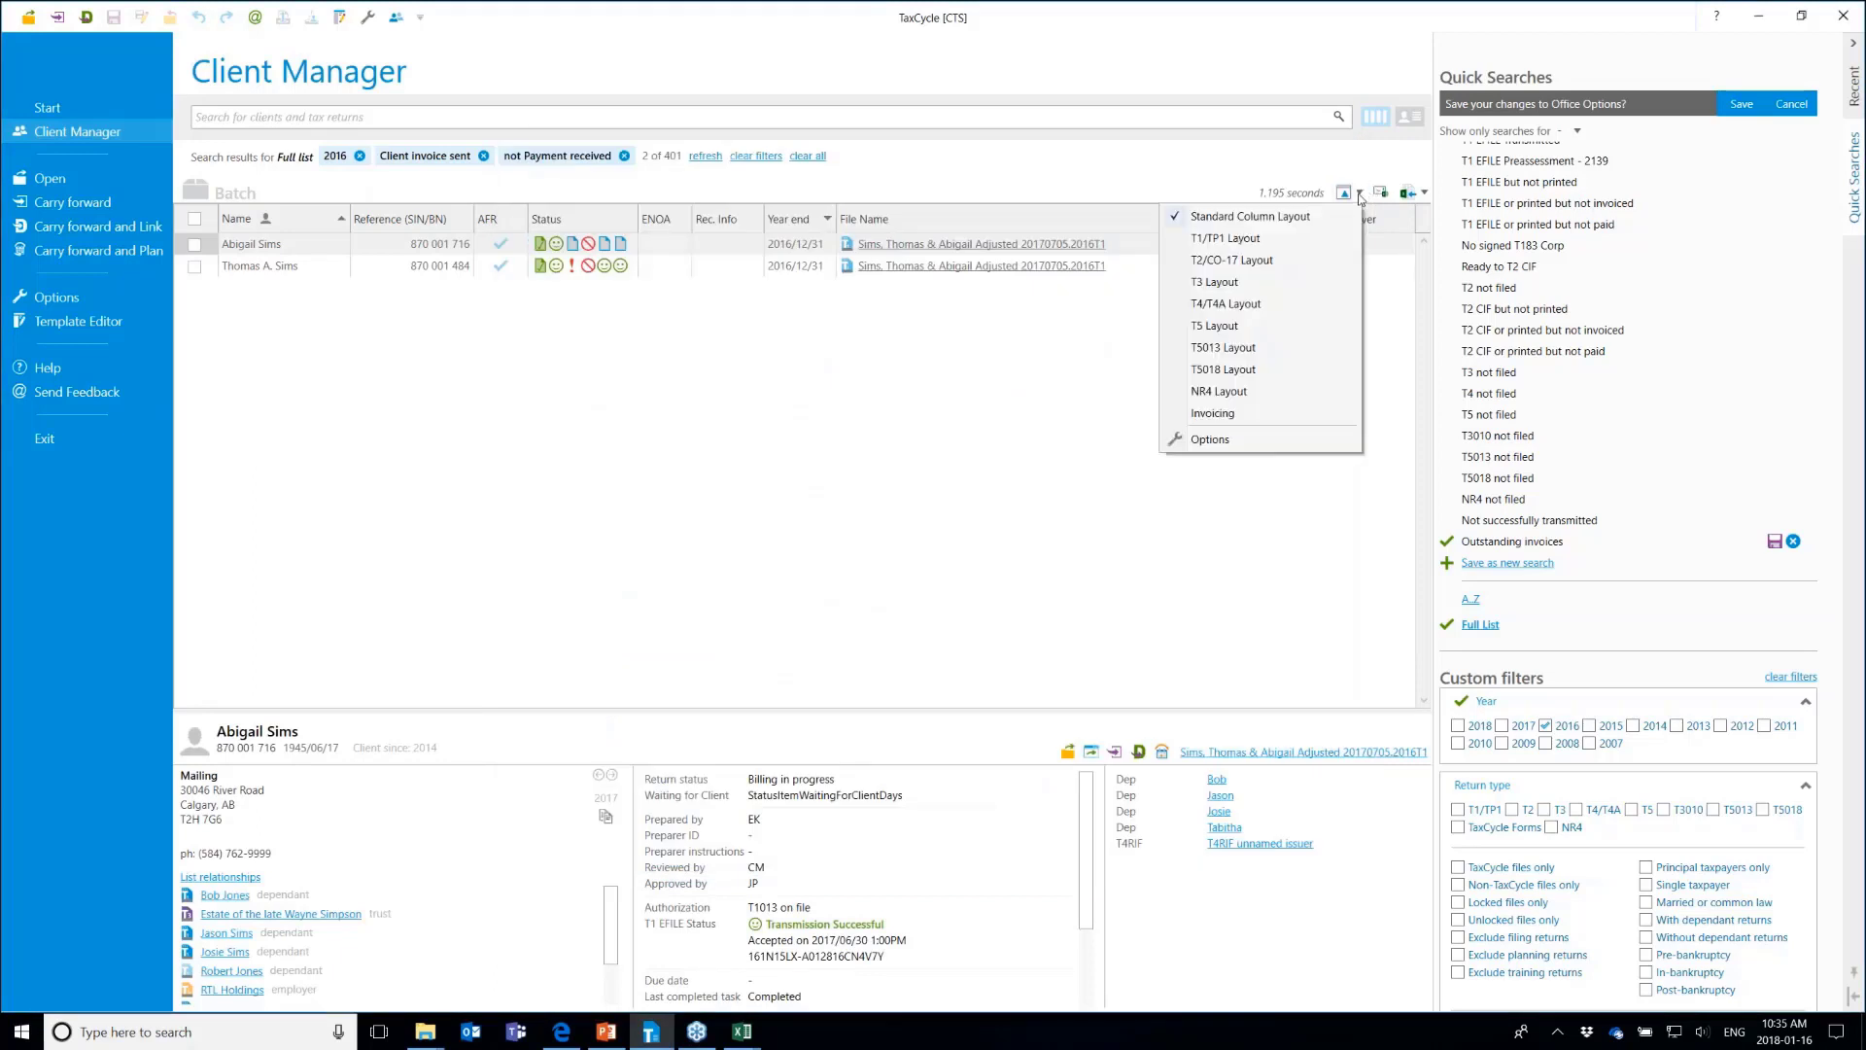
{"action": "left_click", "coordinate": [1212, 416]}
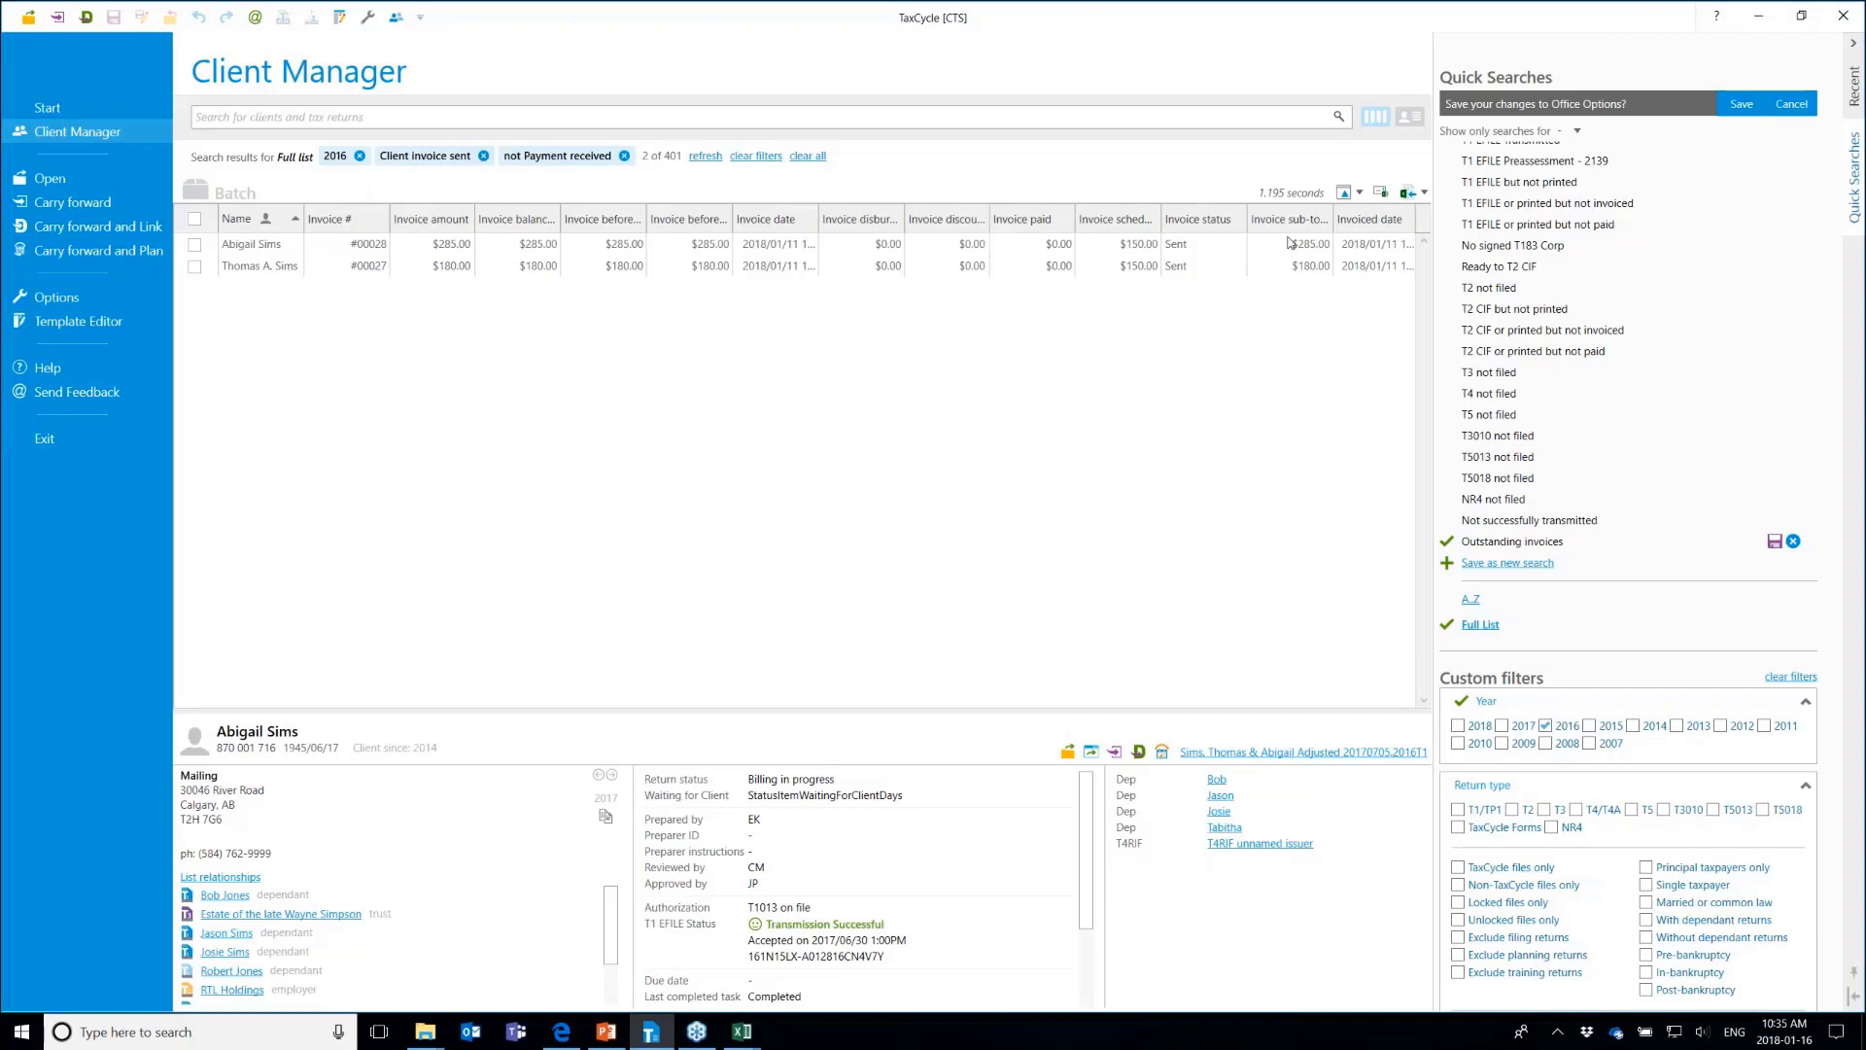
{"action": "left_click", "coordinate": [1382, 193]}
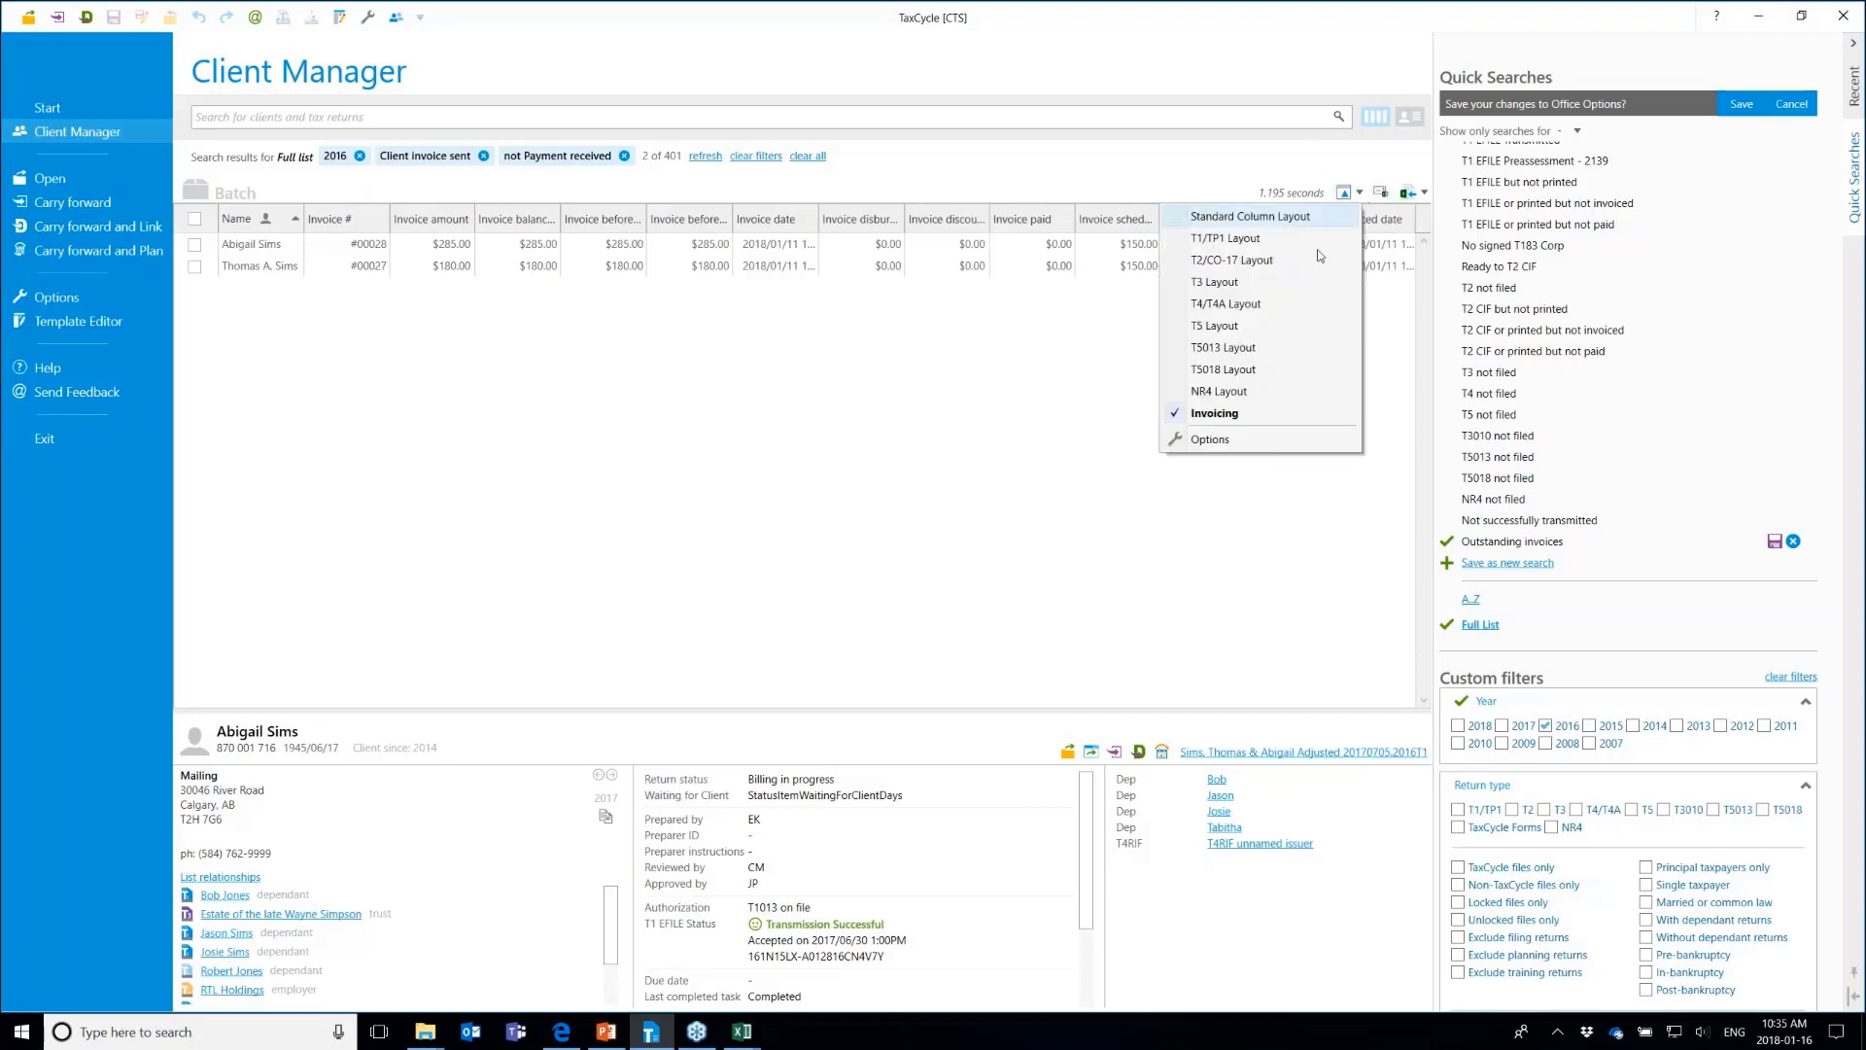
{"action": "left_click", "coordinate": [1306, 420]}
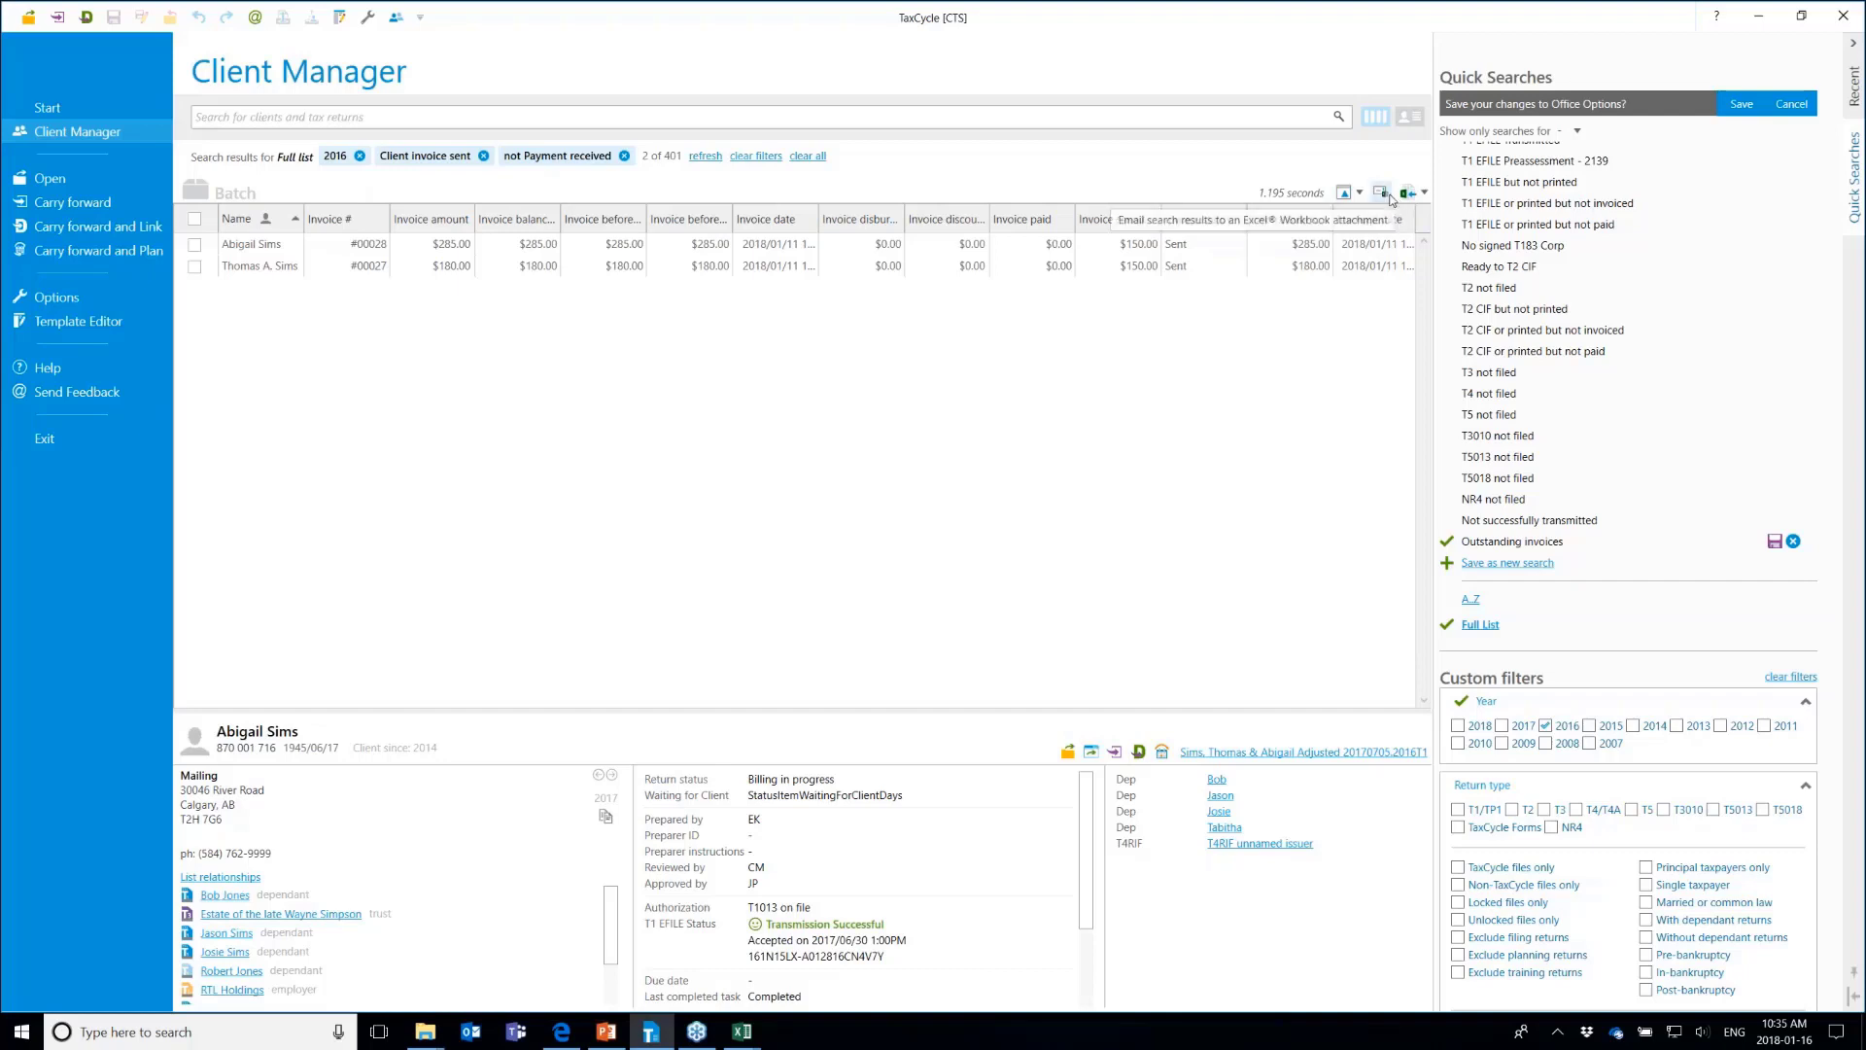
Export the filtered list to an Excel workbook in Downloads under the suggested Invoicing Report file name and minimize the workbook
{"action": "left_click", "coordinate": [1424, 194]}
{"action": "left_click", "coordinate": [1314, 221]}
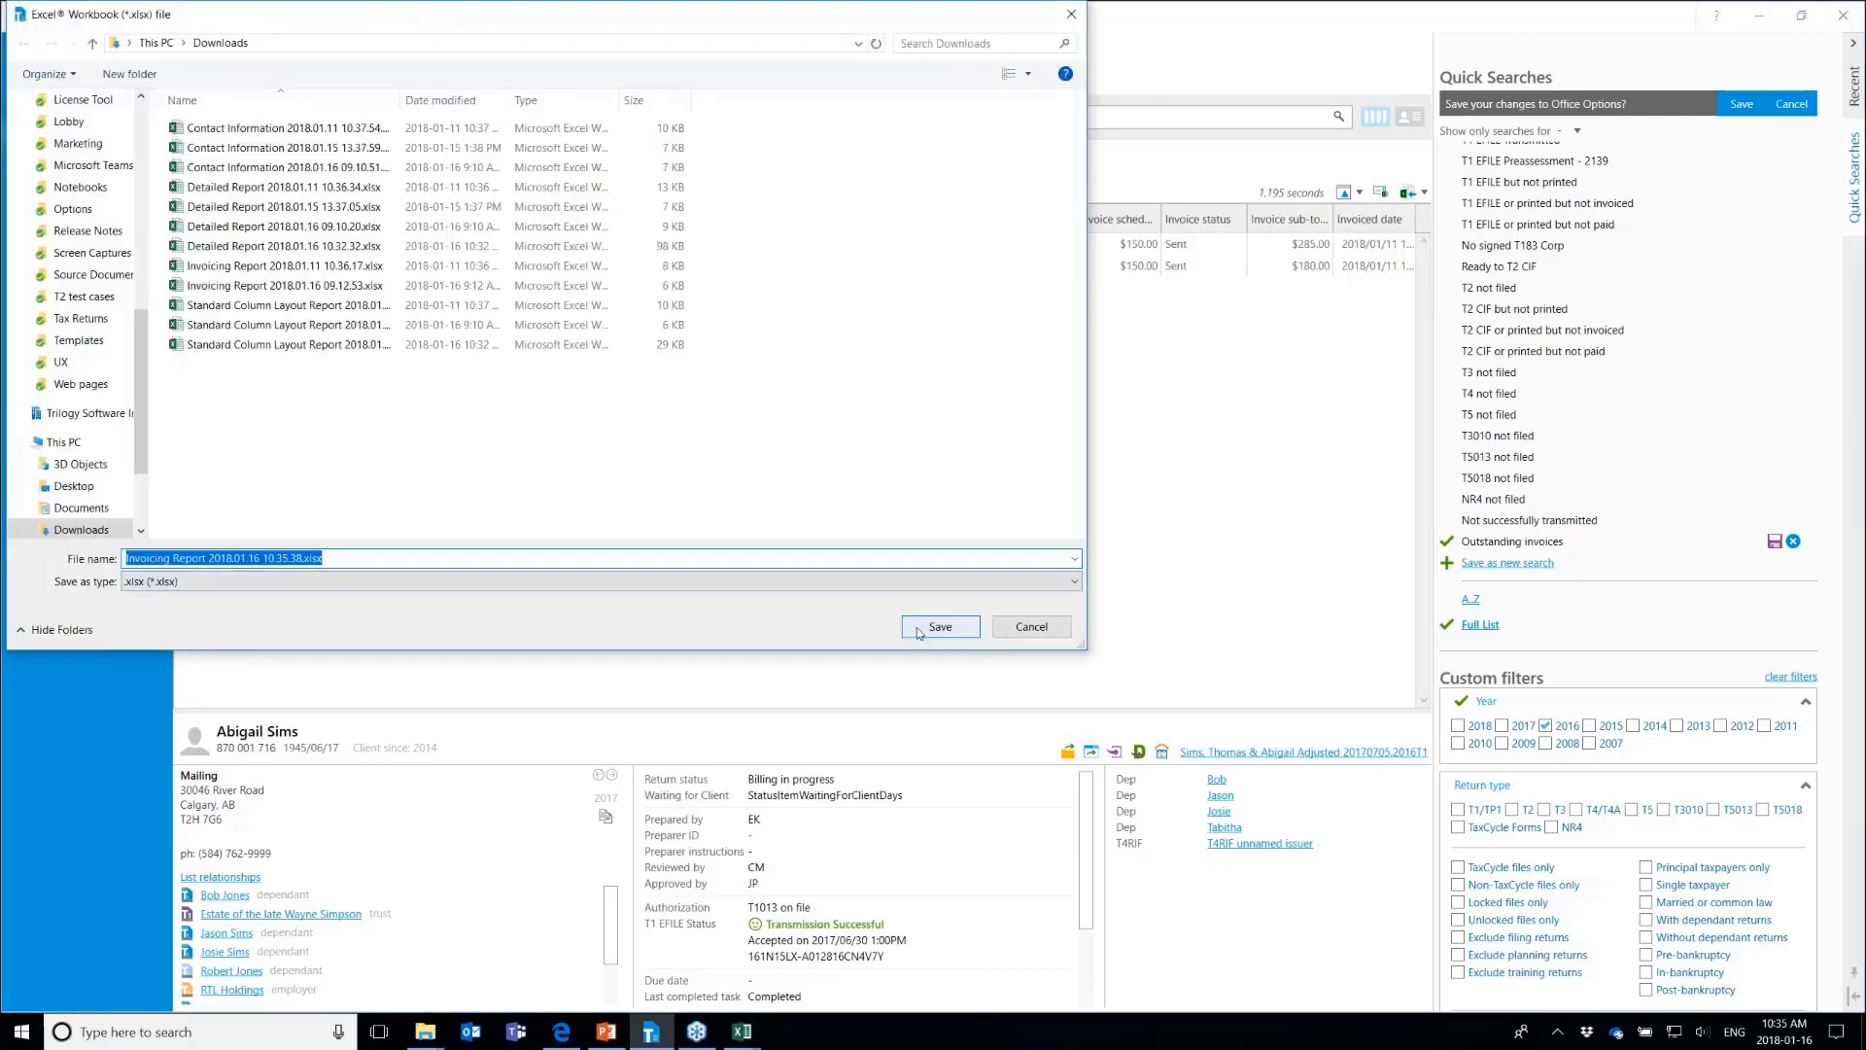
{"action": "left_click", "coordinate": [920, 629]}
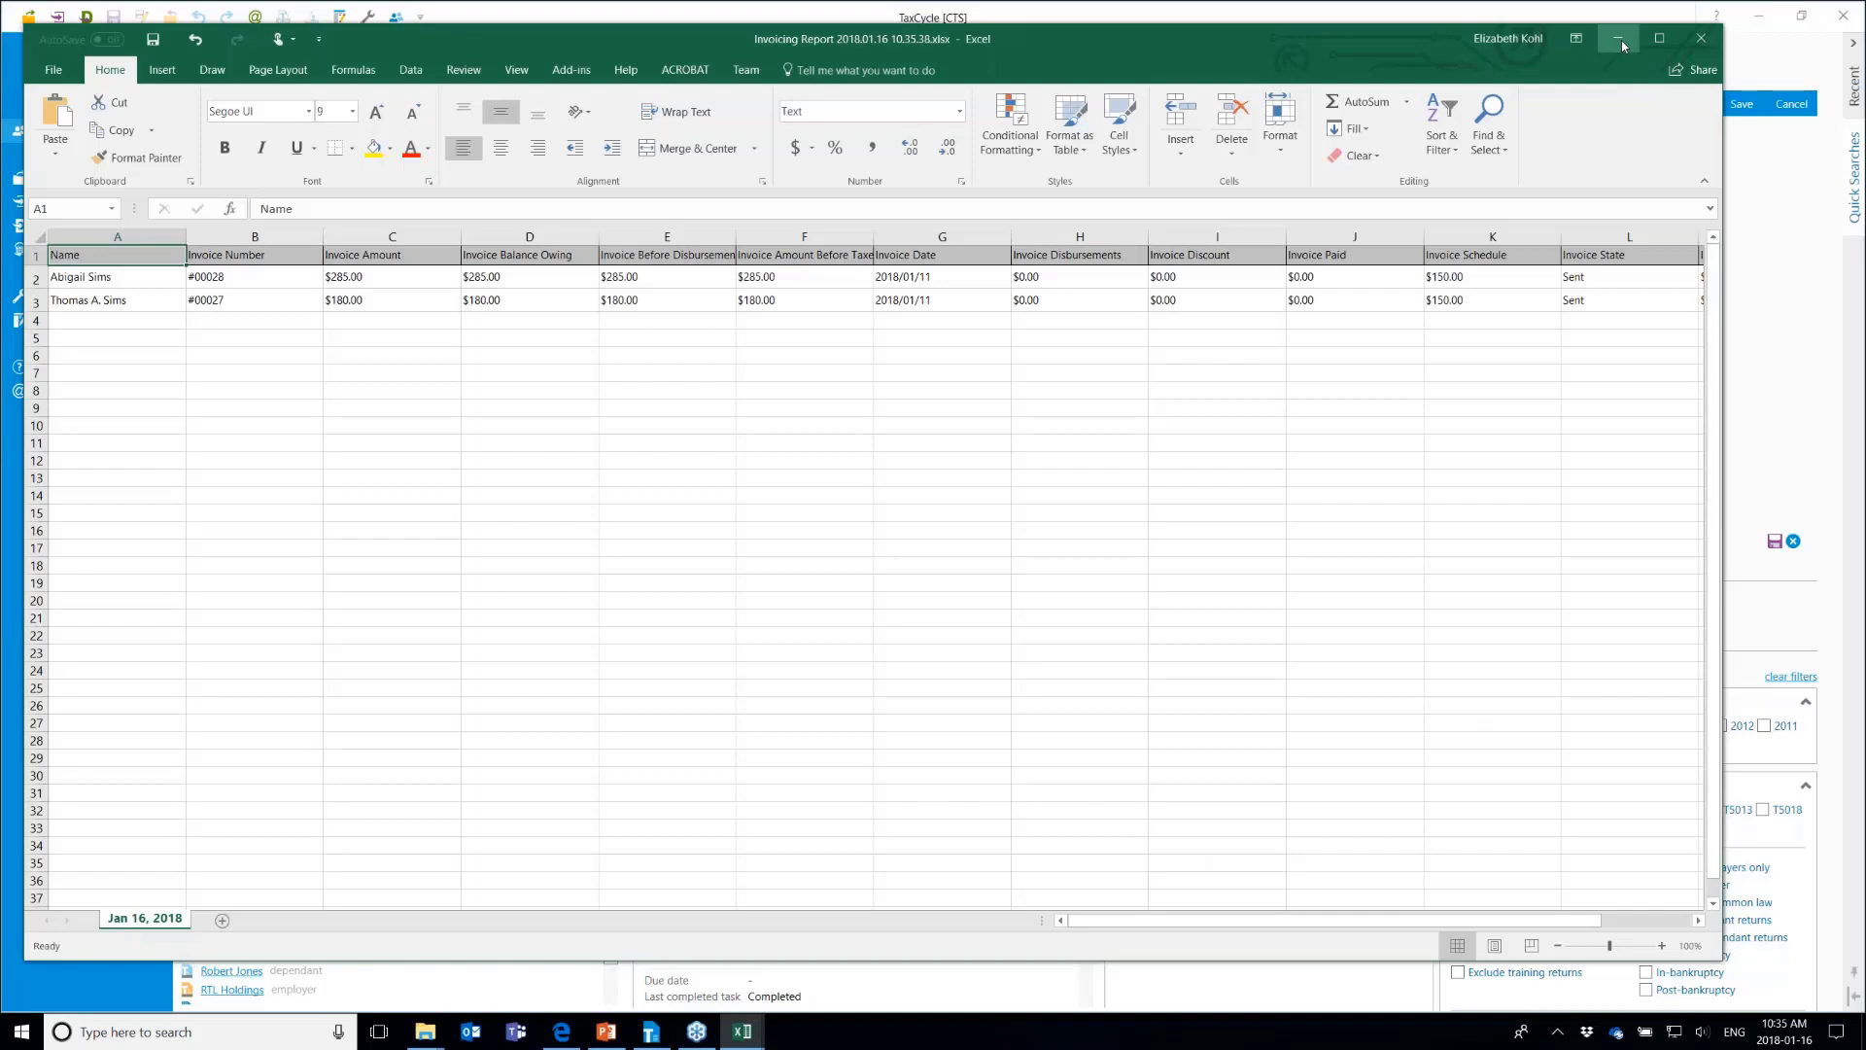
{"action": "left_click", "coordinate": [1619, 41]}
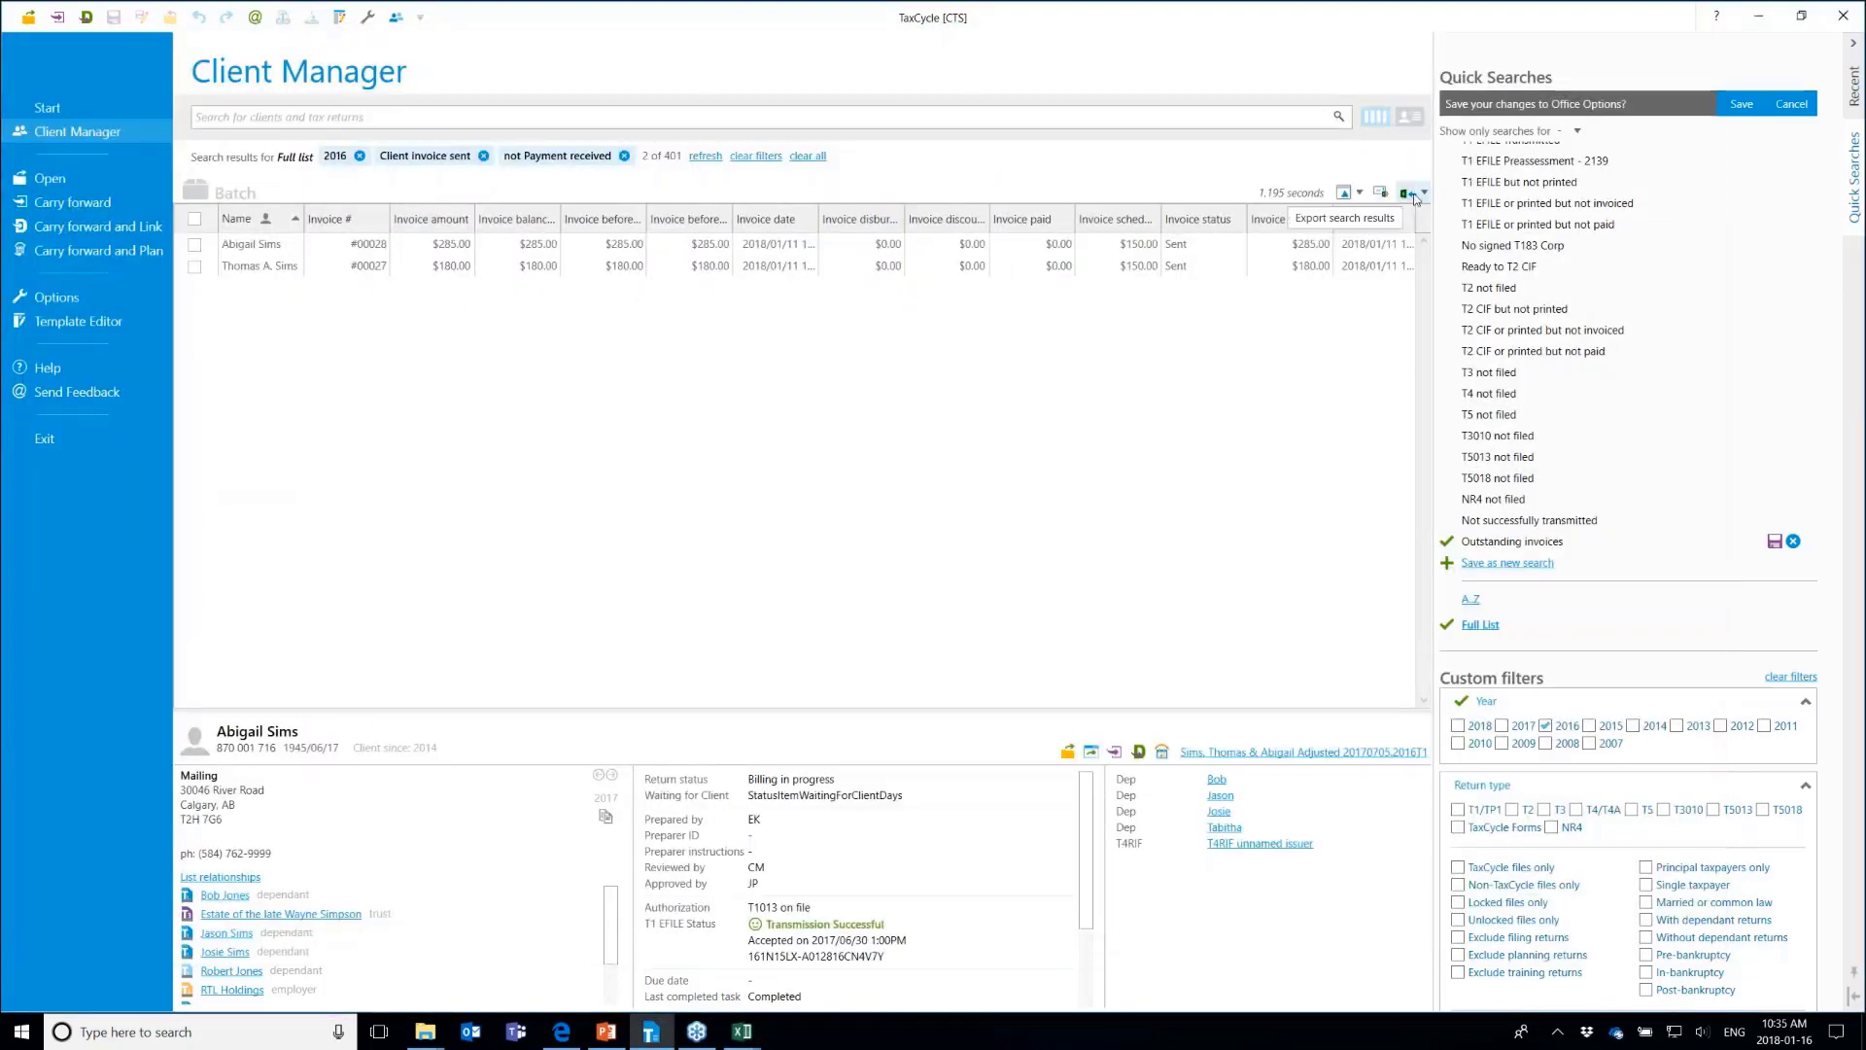
Start an email with the search results attached as an Excel workbook, and switch to the PowerPoint presentation
{"action": "left_click", "coordinate": [1416, 198]}
{"action": "left_click", "coordinate": [1387, 170]}
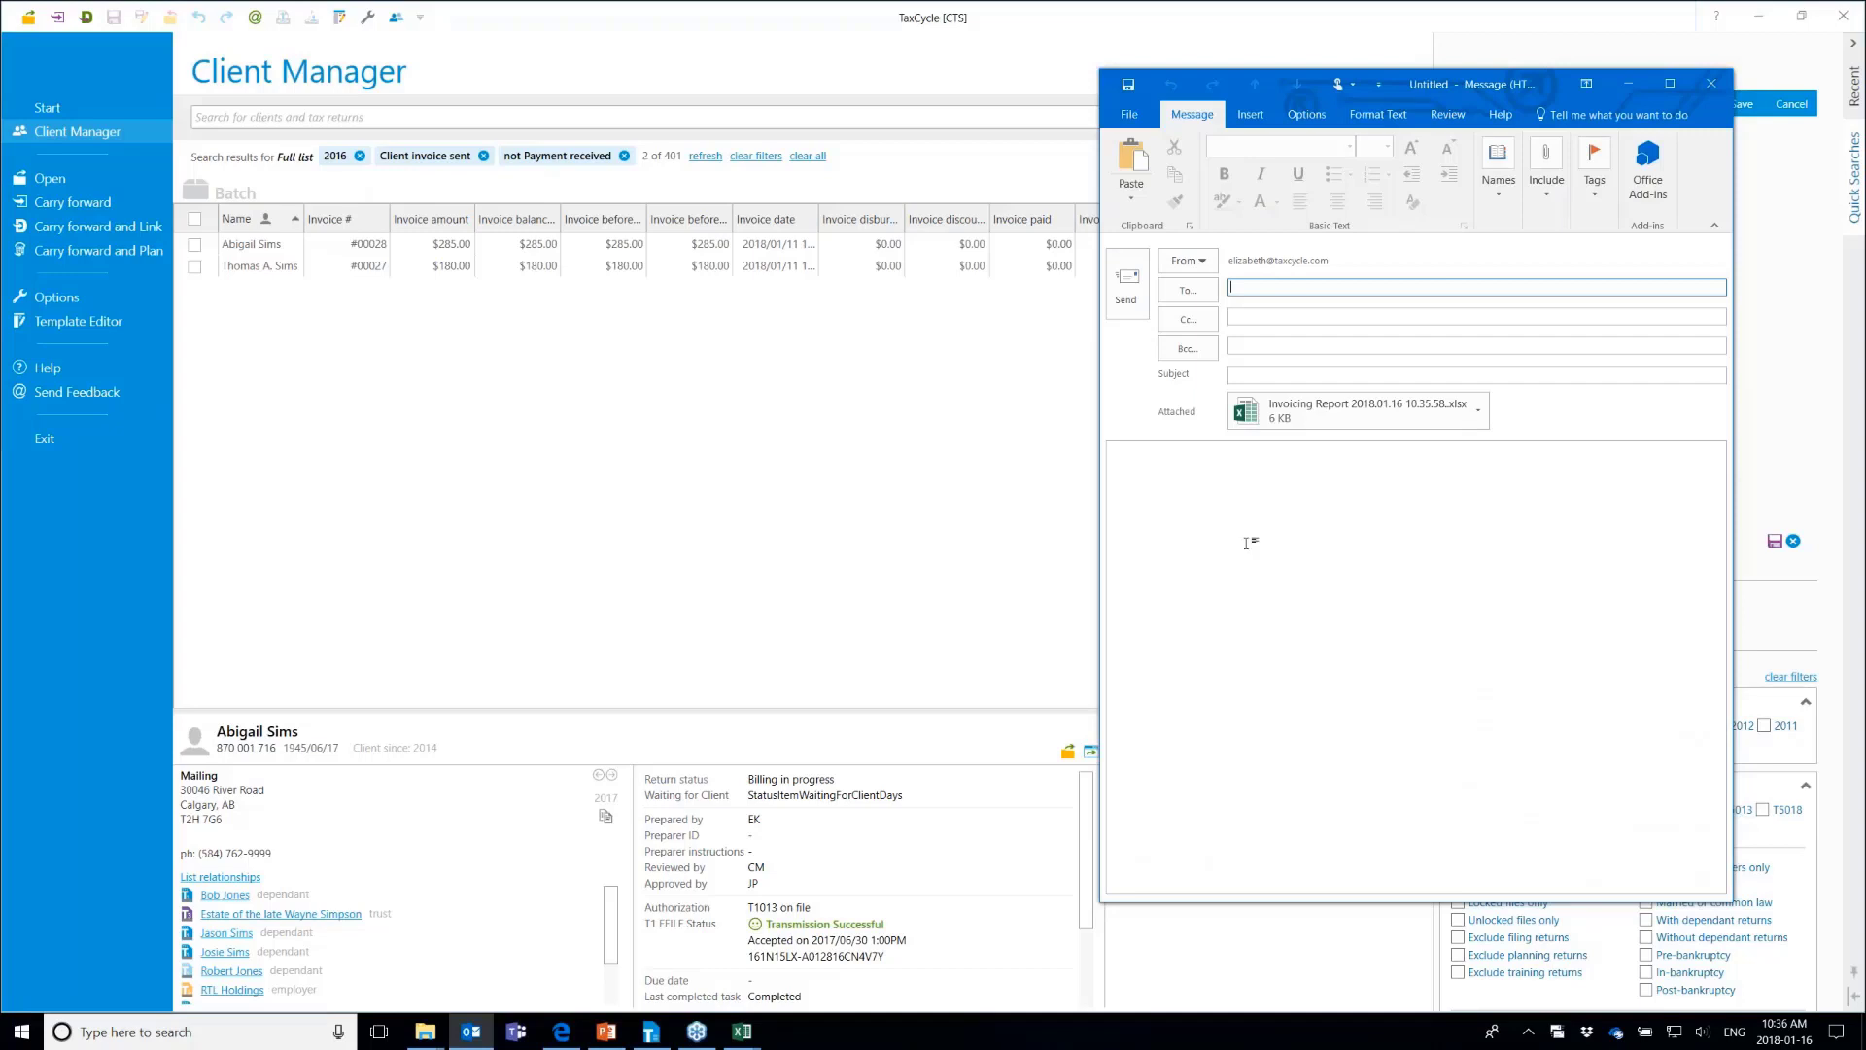
{"action": "left_click", "coordinate": [608, 1040]}
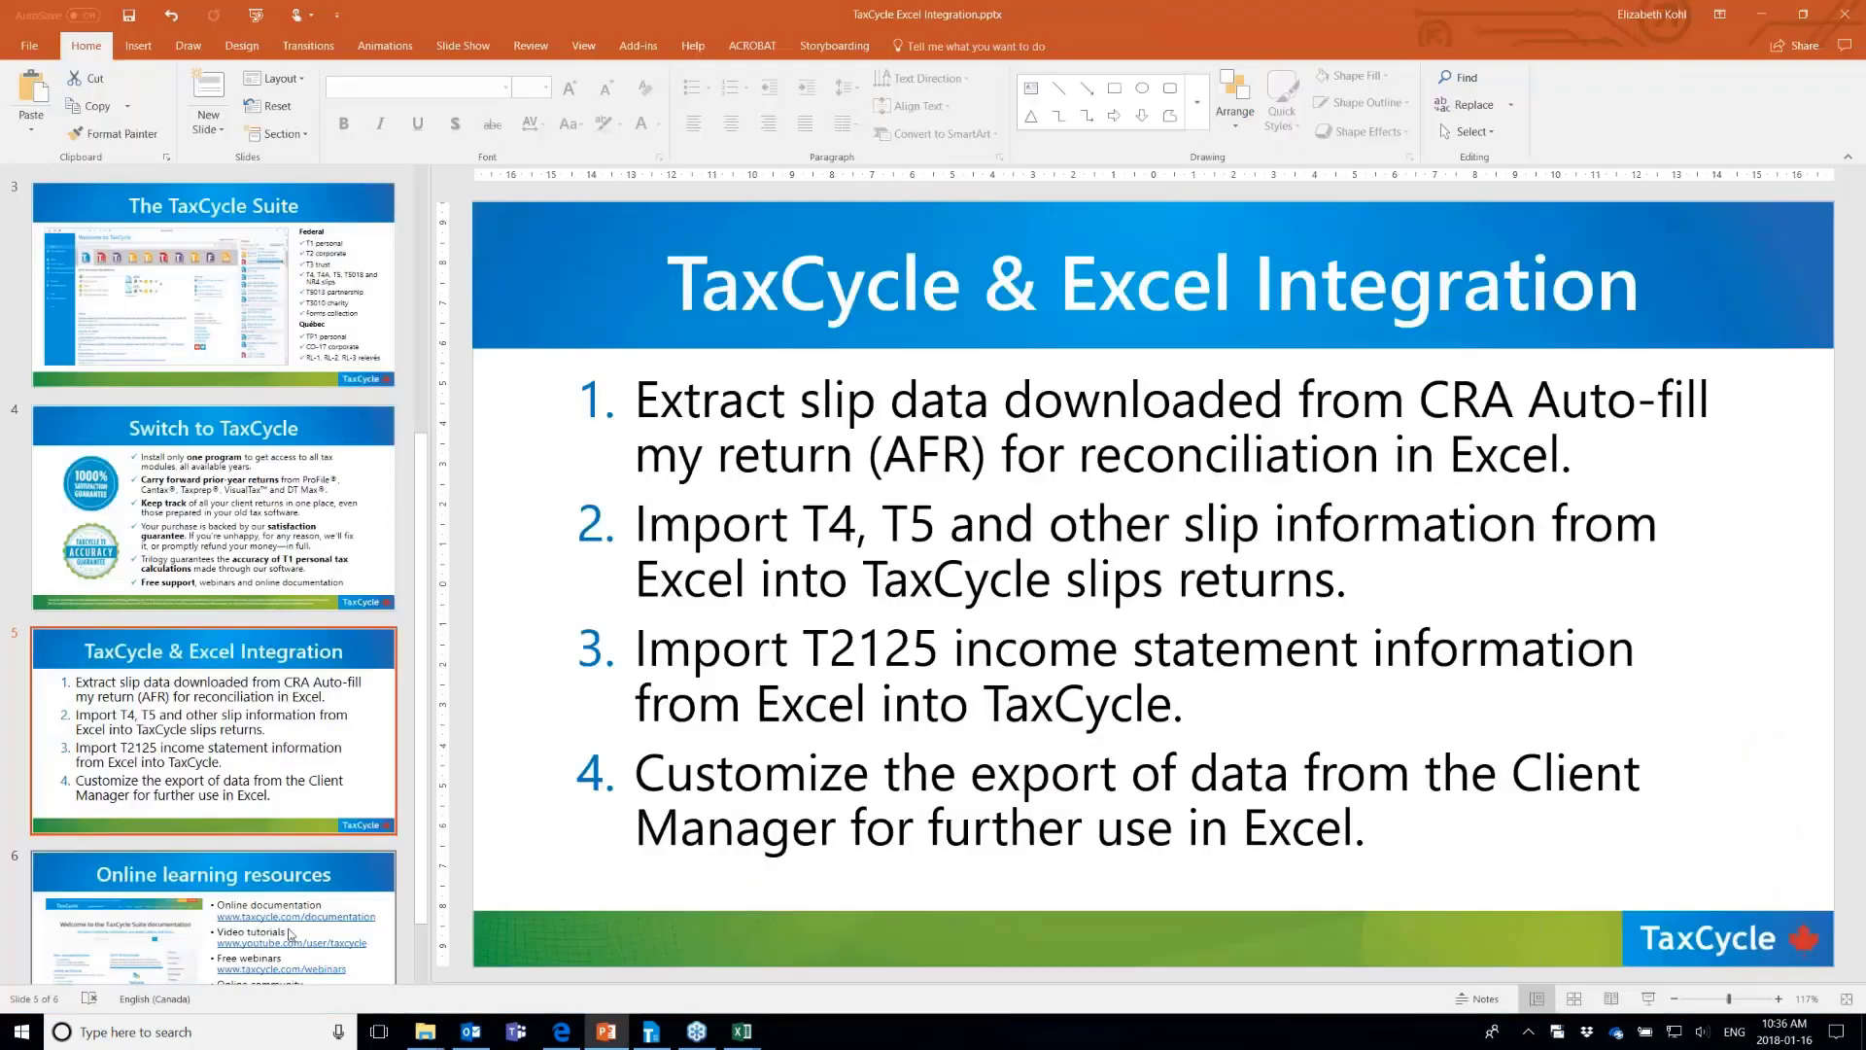